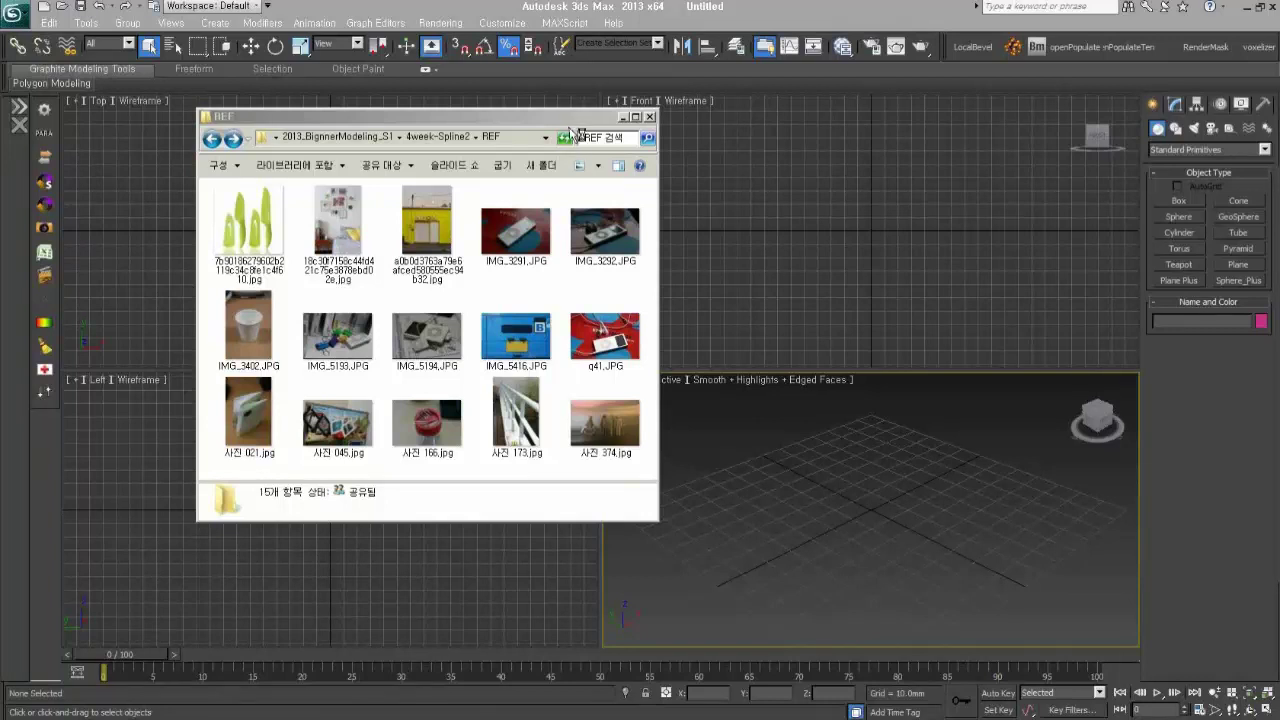
Move the REF reference-photo folder window aside and bring the empty 3ds Max scene to the front
left_click(566, 131)
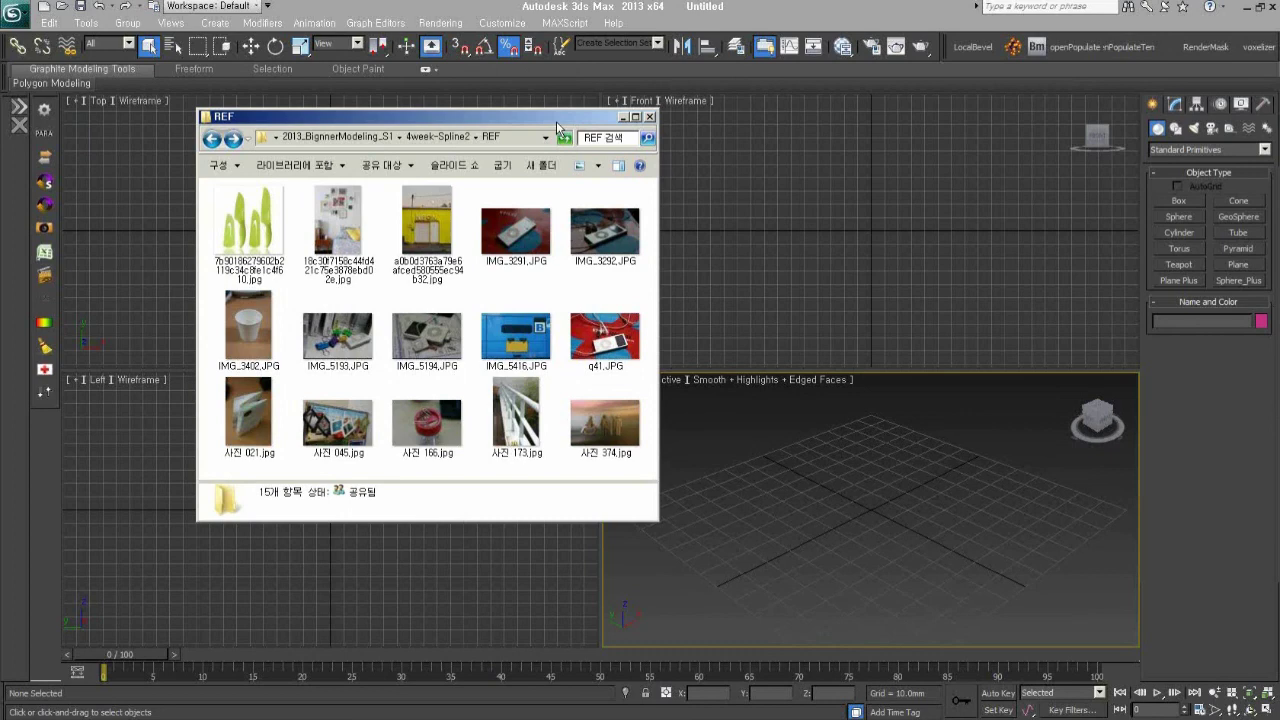
left_click_drag(557, 126, 502, 255)
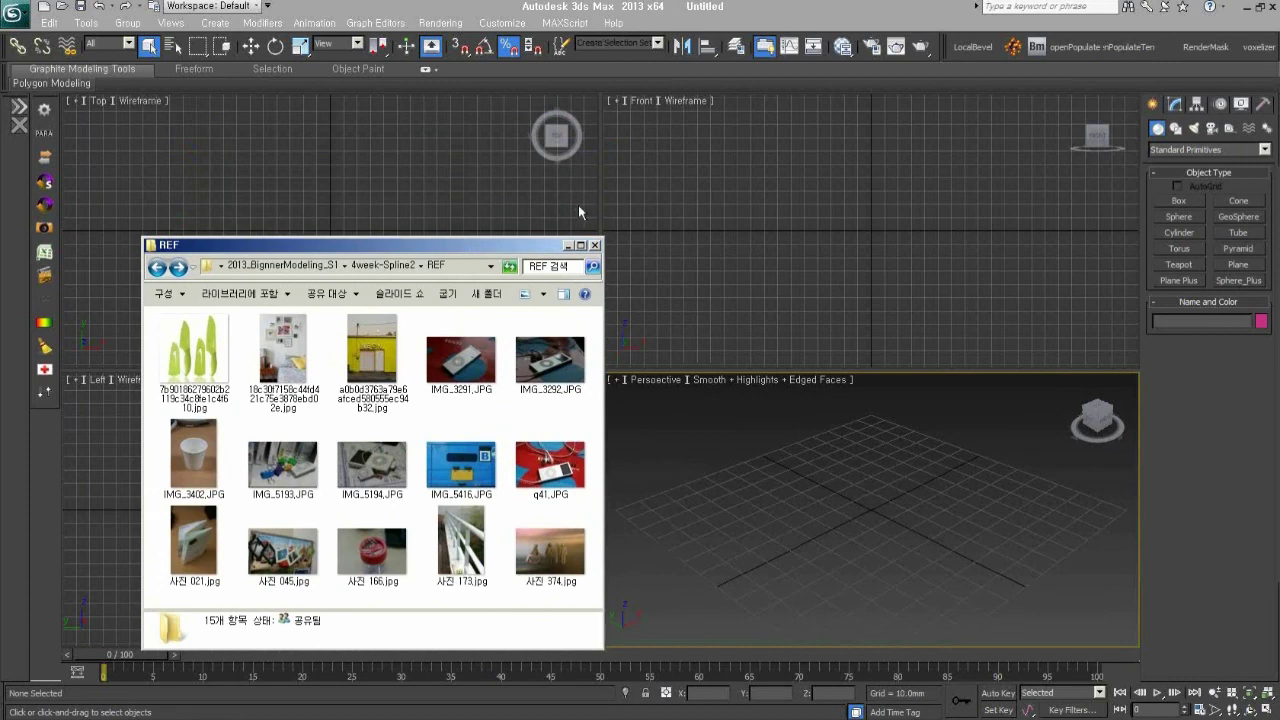
left_click_drag(543, 247, 509, 200)
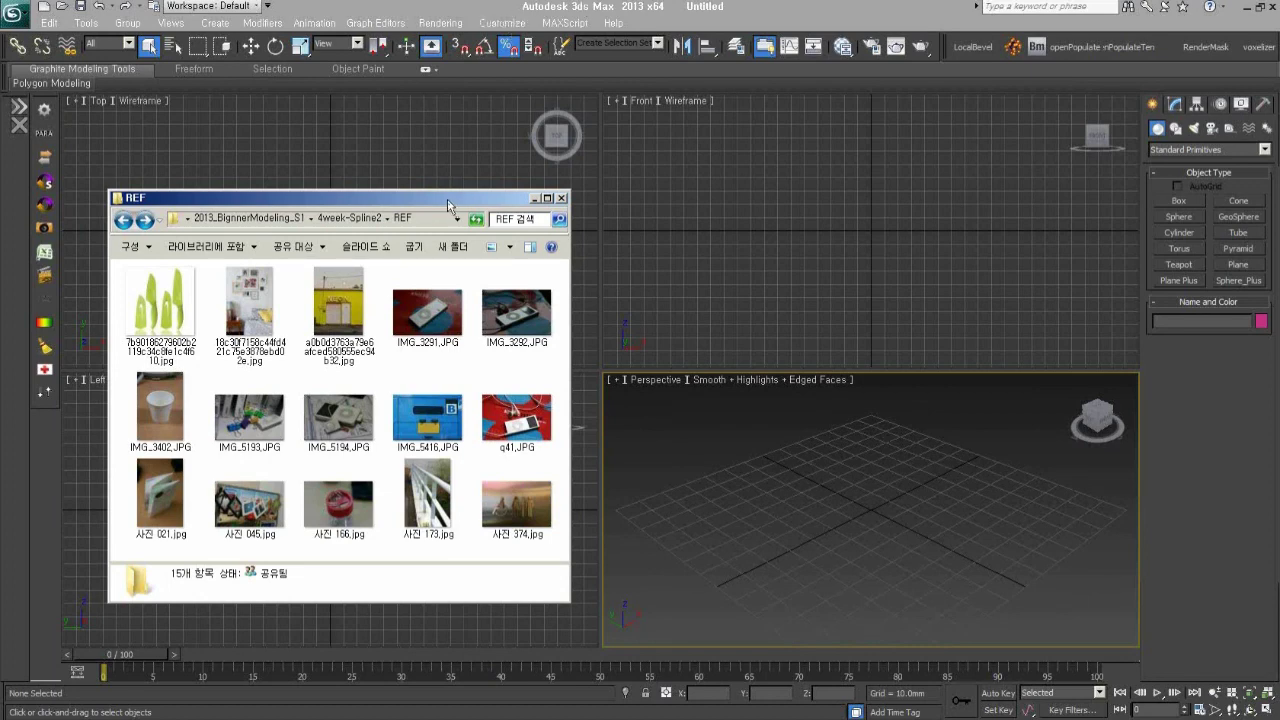
mouse_move(448, 200)
left_mouse_down()
mouse_move(428, 240)
mouse_move(413, 237)
left_mouse_up()
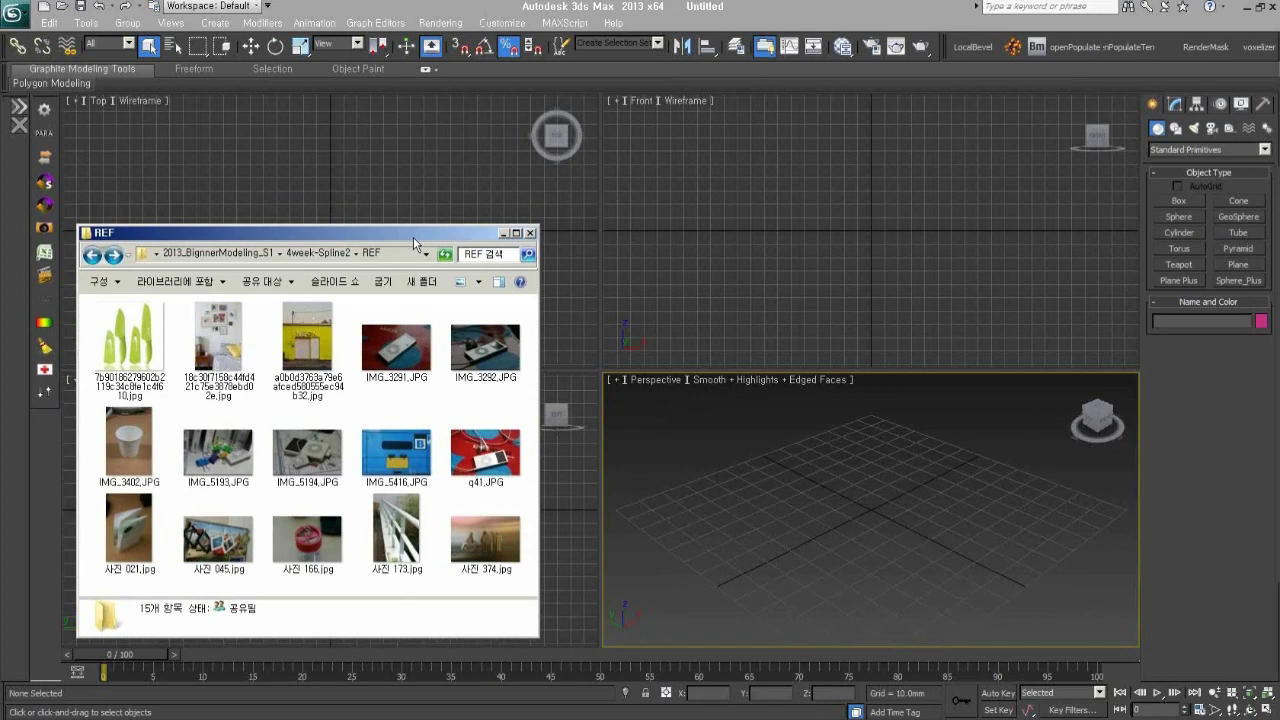
left_click(500, 5)
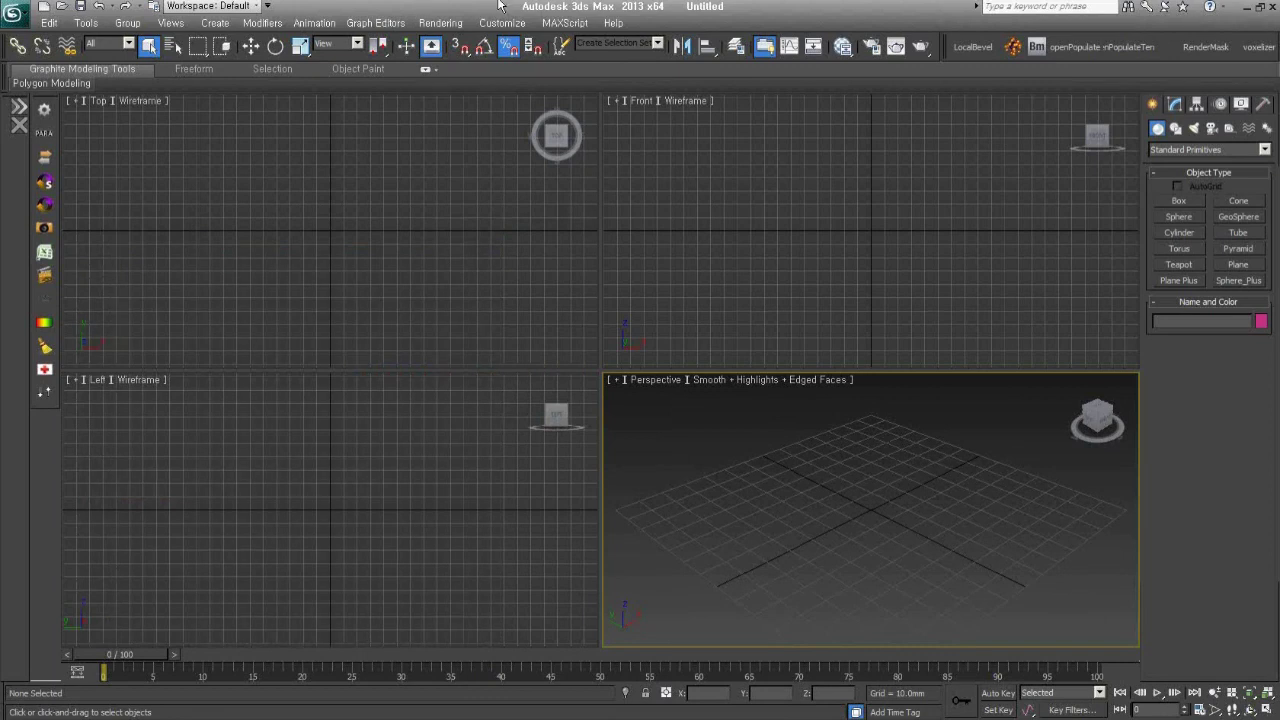
Open 사진 166.jpg from H:\2013_BignnerModeling_S1\4week-Spline2\REF in the image viewer
left_click(213, 52)
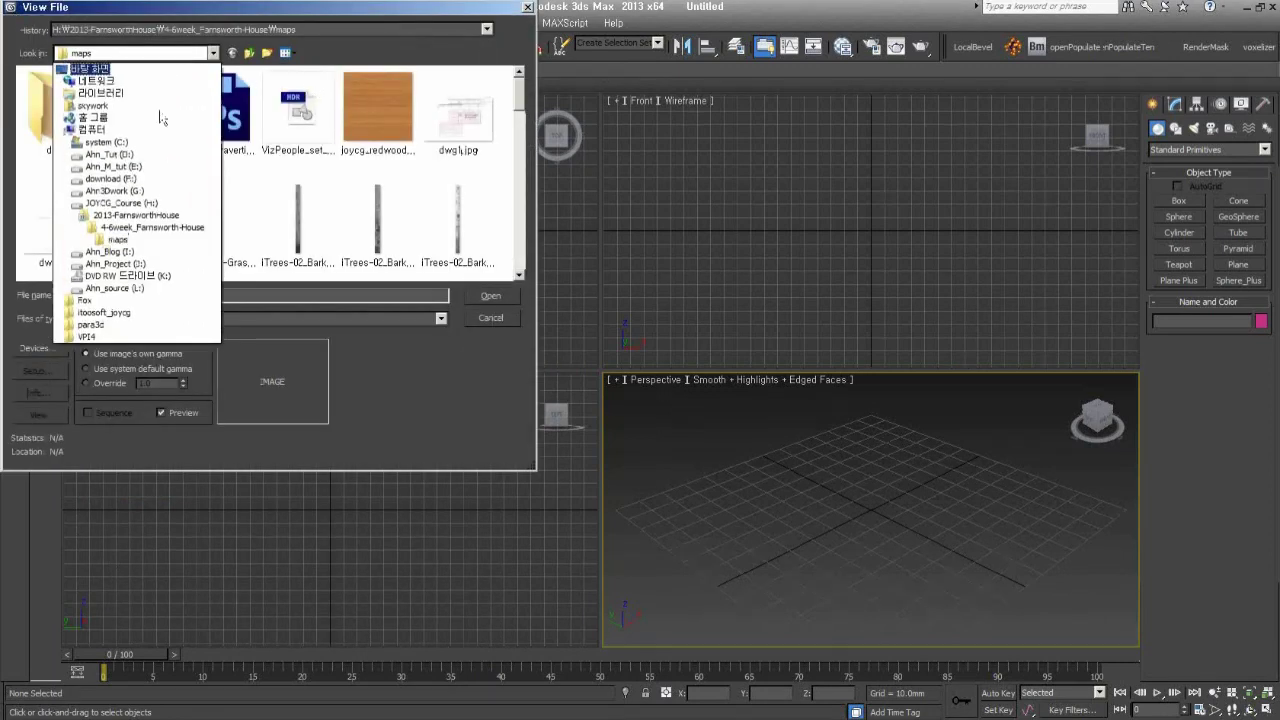
left_click(152, 203)
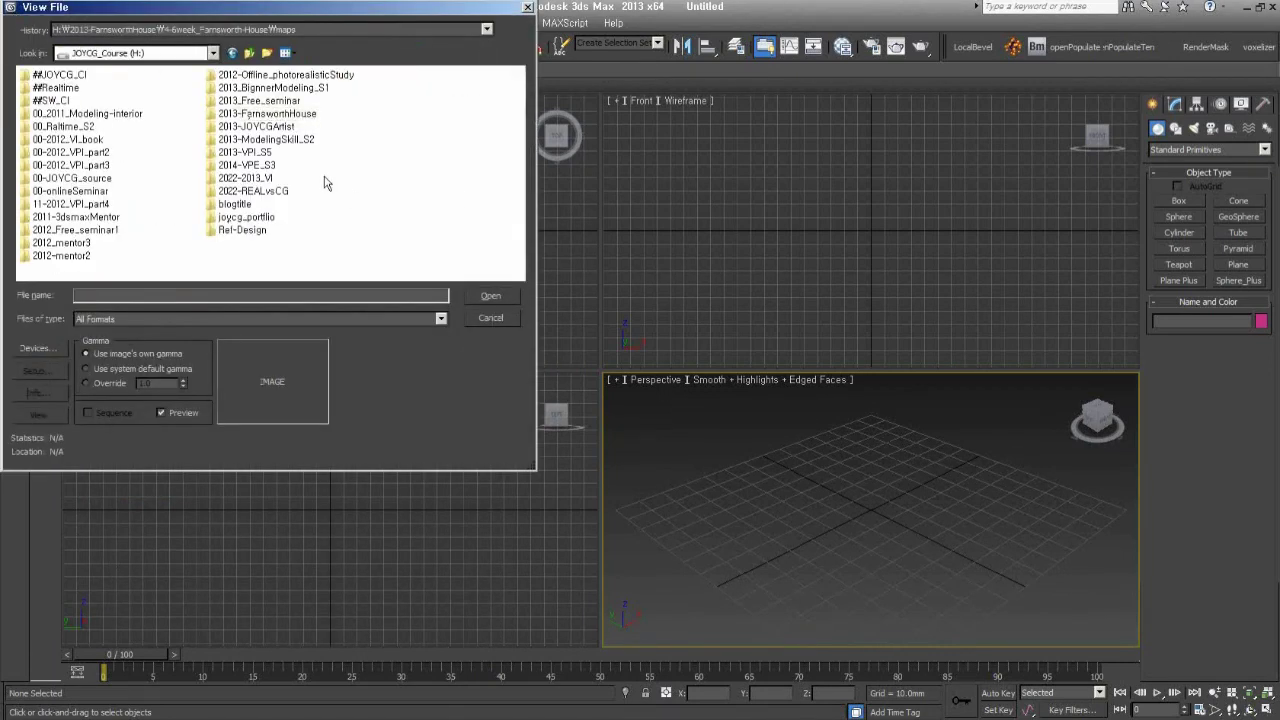
double_click(295, 88)
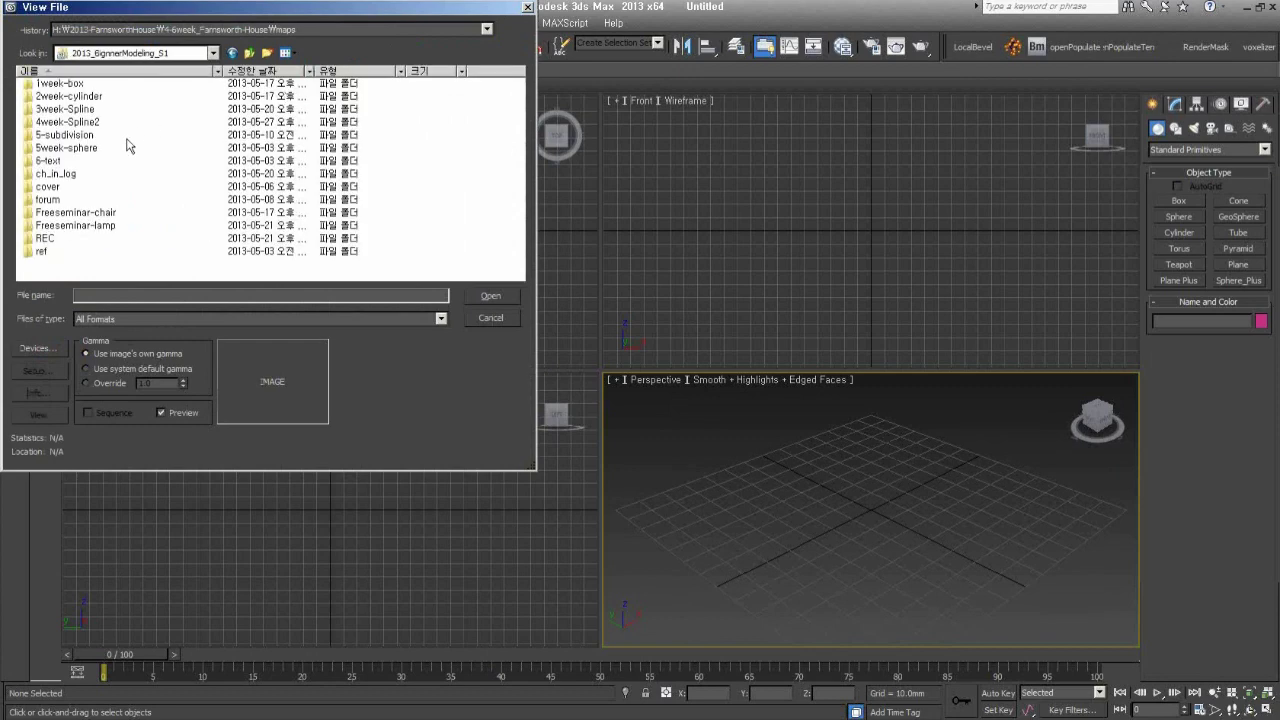
double_click(78, 122)
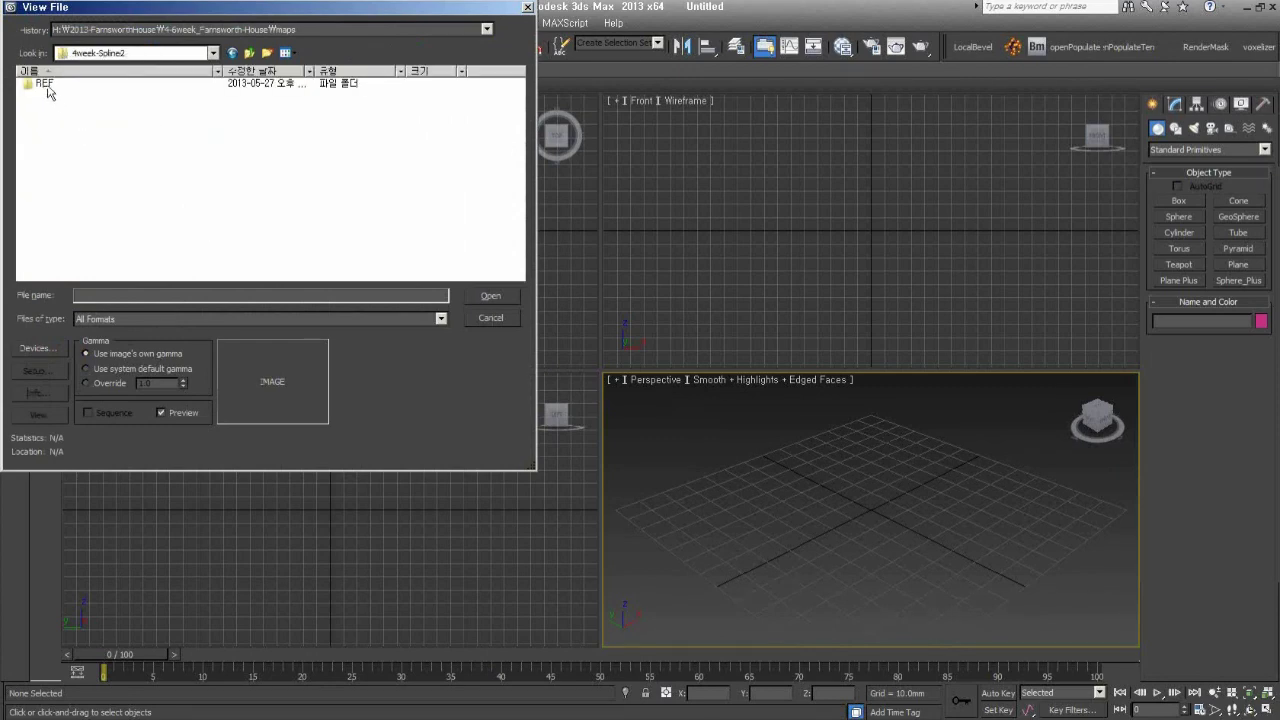
double_click(47, 88)
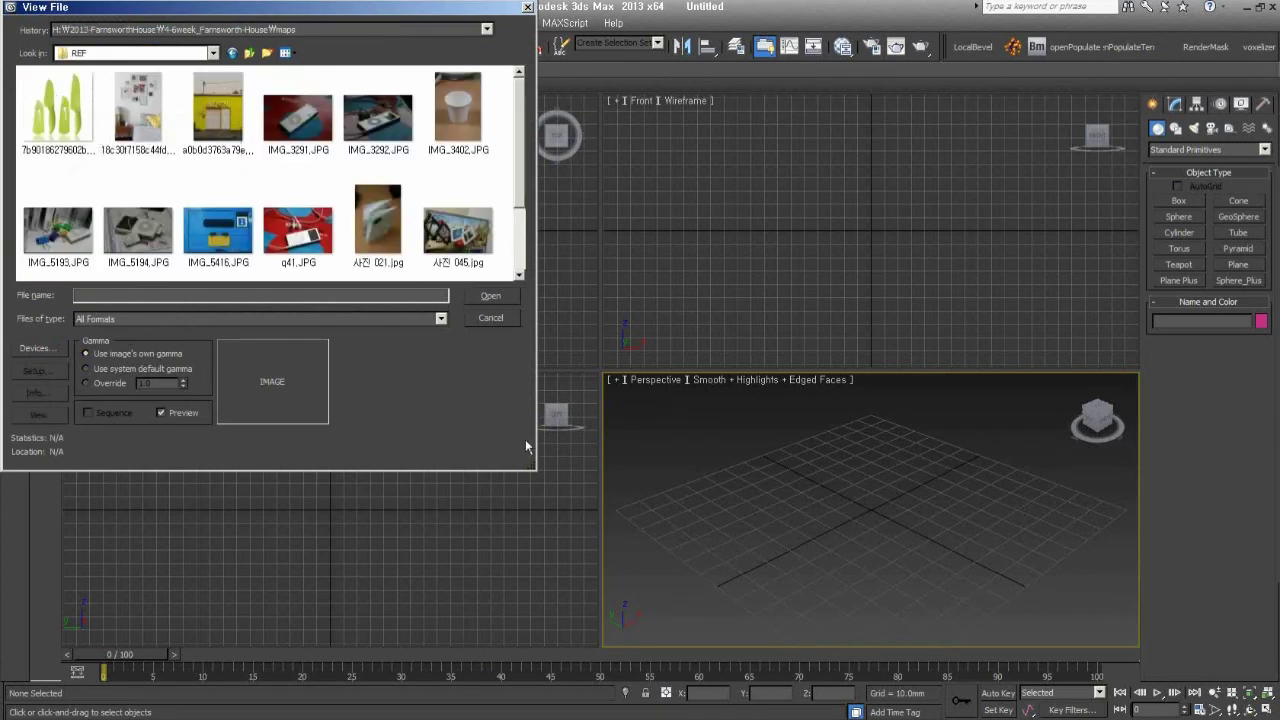
left_click_drag(533, 466, 585, 604)
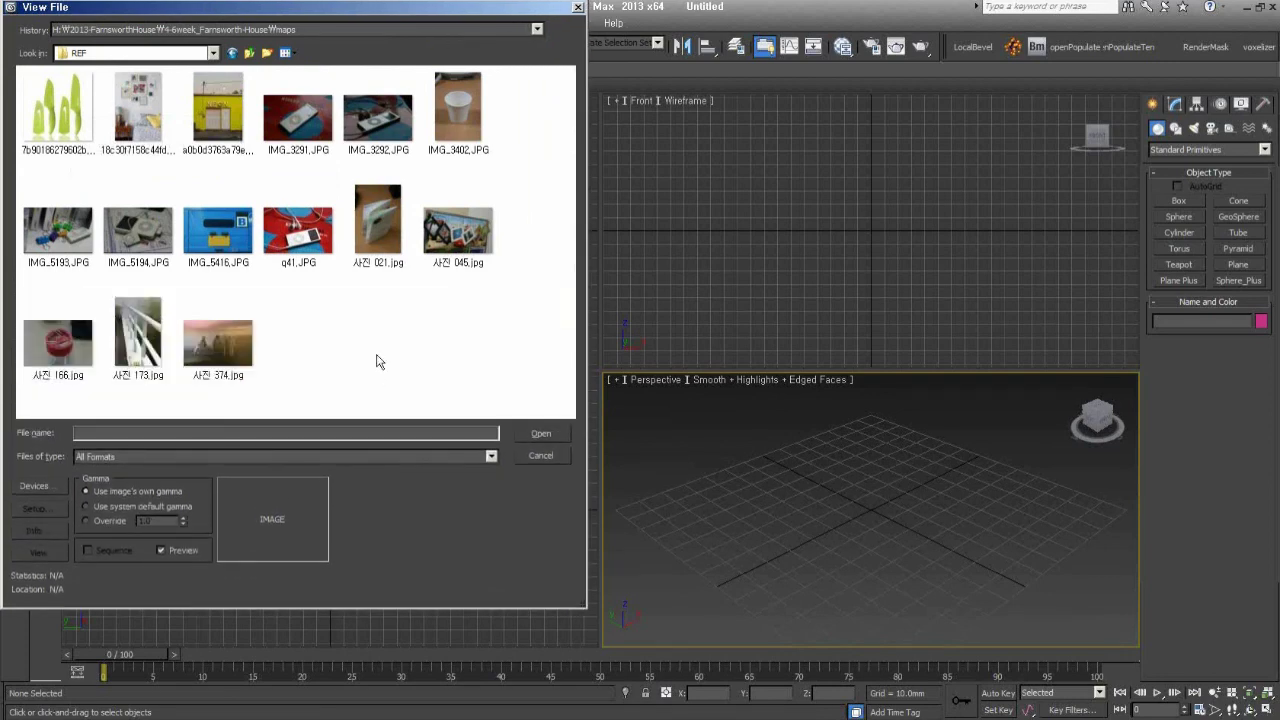
left_click(52, 332)
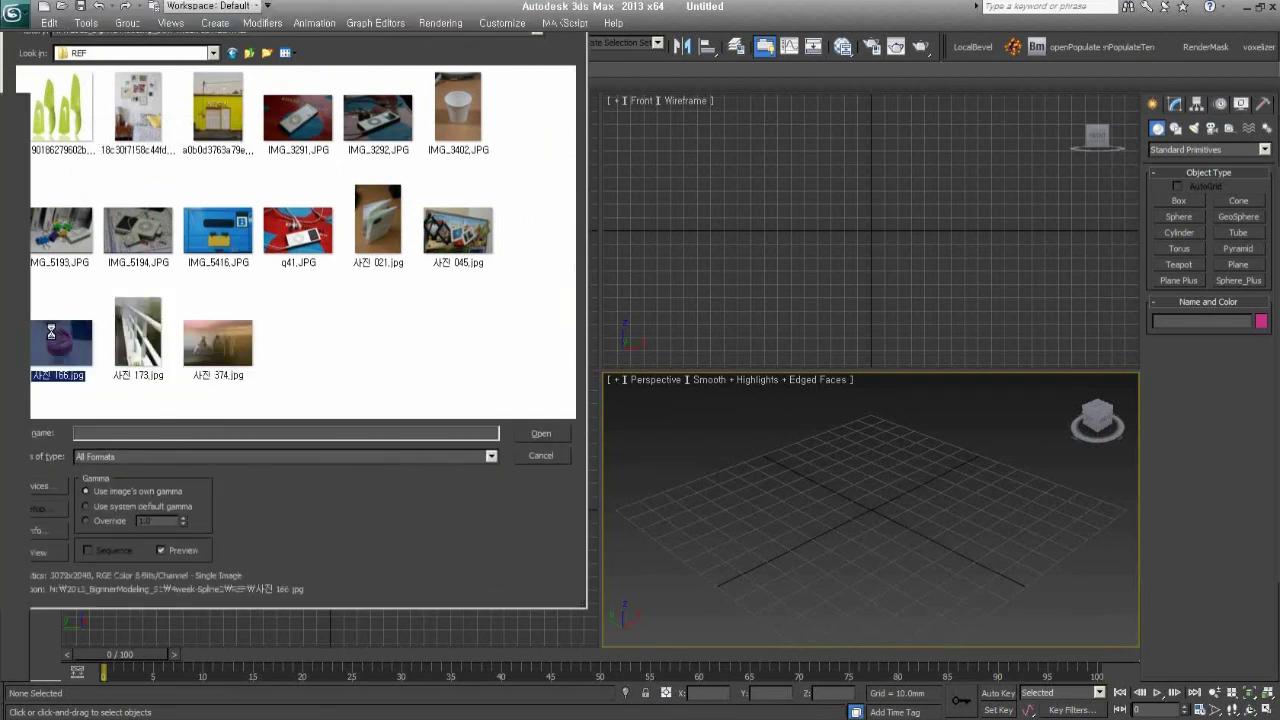
double_click(52, 332)
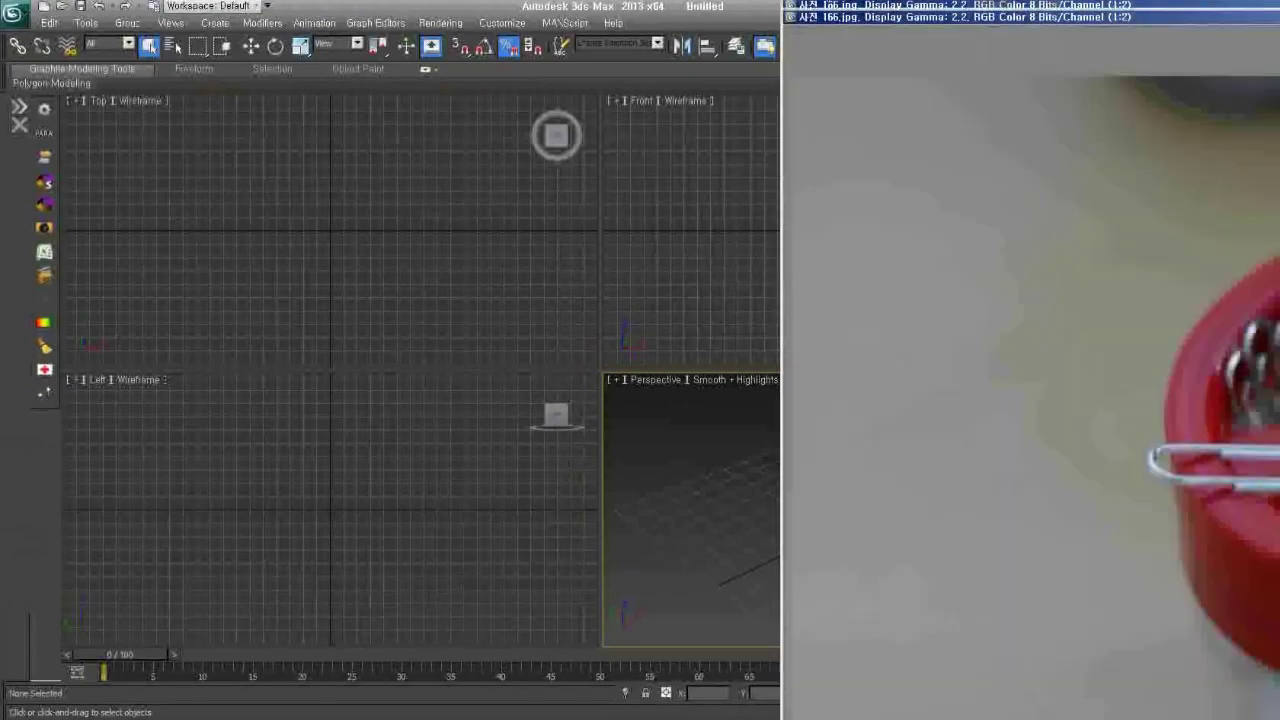
Restore the photo viewer to a small window placed left beside the viewports
left_click_drag(890, 10, 36, 14)
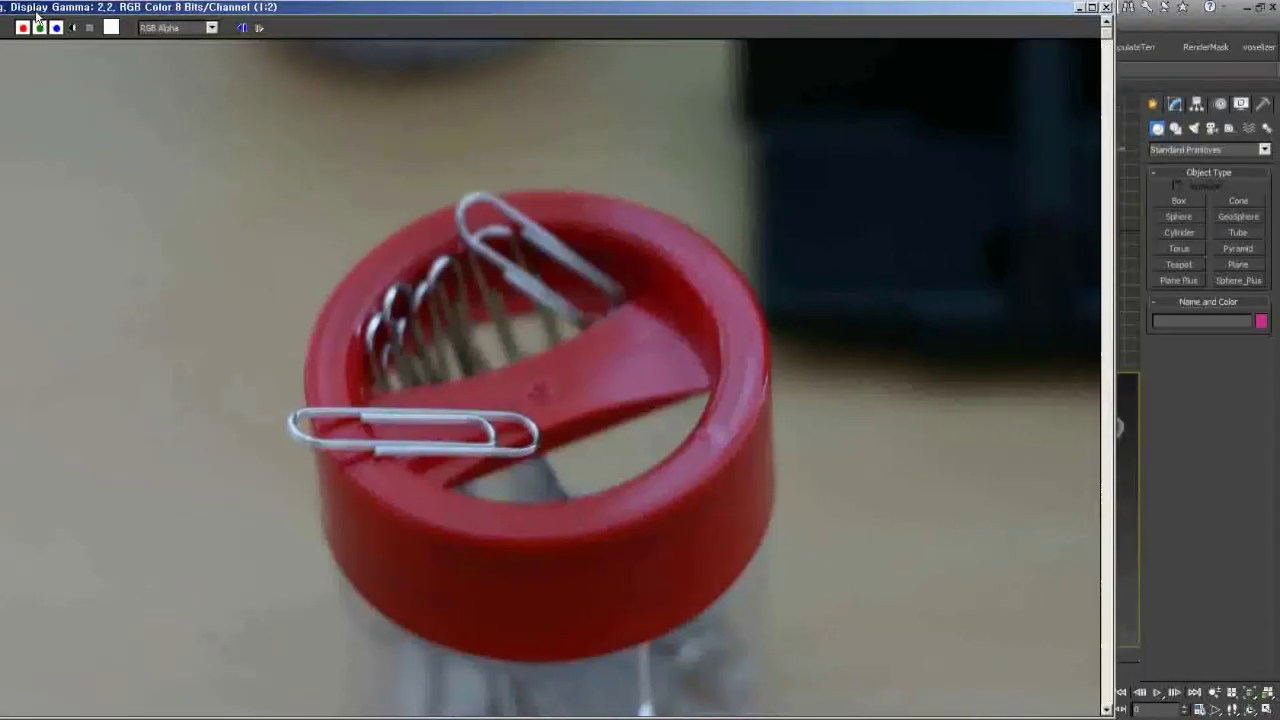
scroll(800, 160, "down", 2)
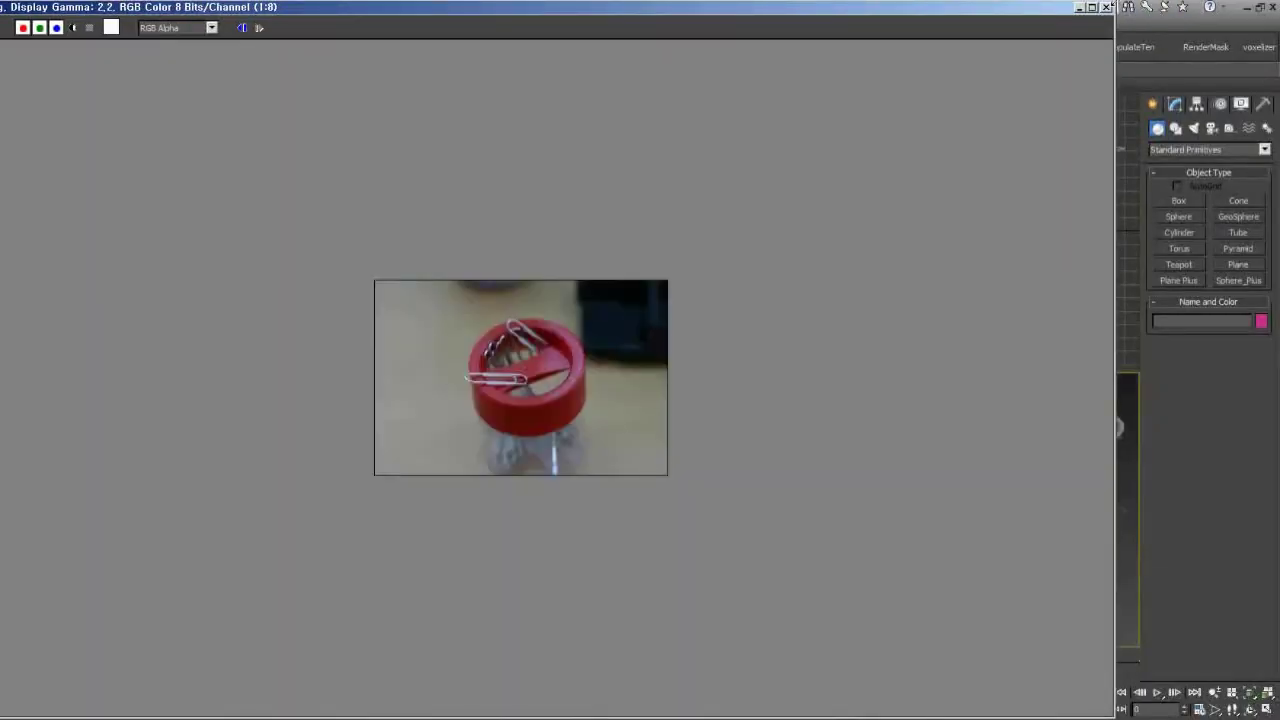
left_click(1093, 7)
mouse_move(297, 60)
left_mouse_down()
mouse_move(297, 481)
mouse_move(408, 94)
left_mouse_up()
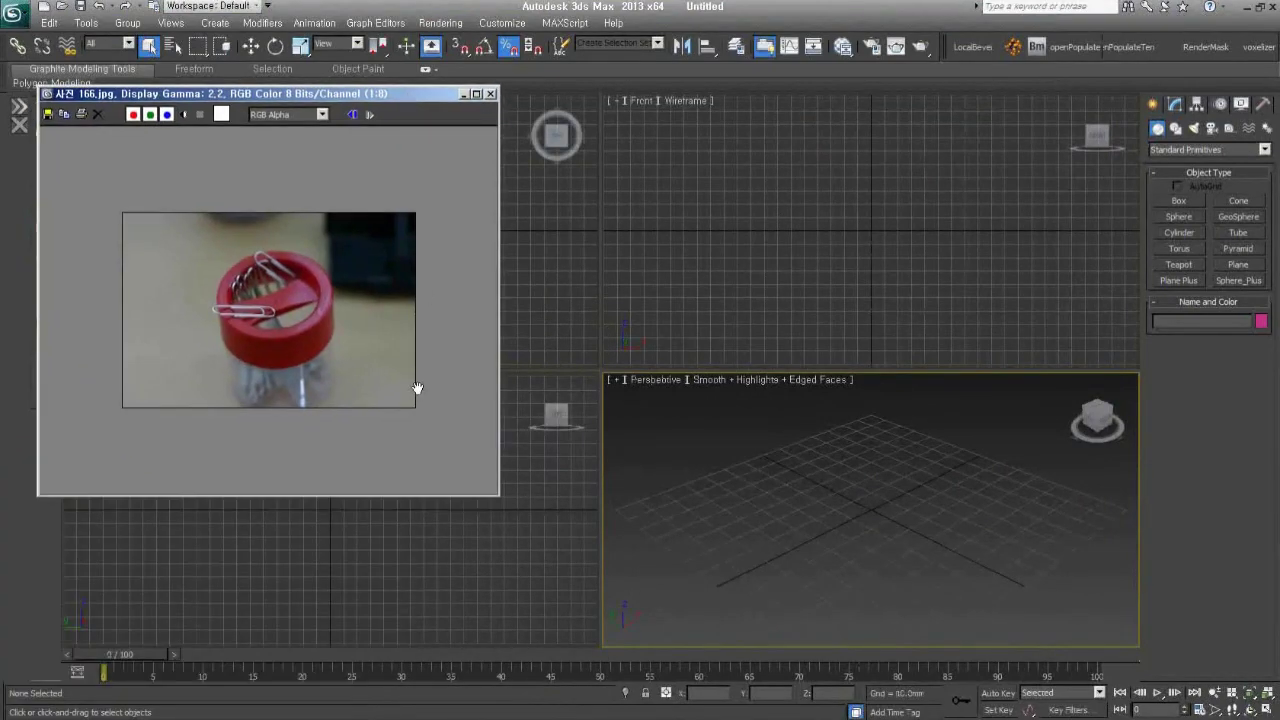
scroll(413, 385, "up", 1)
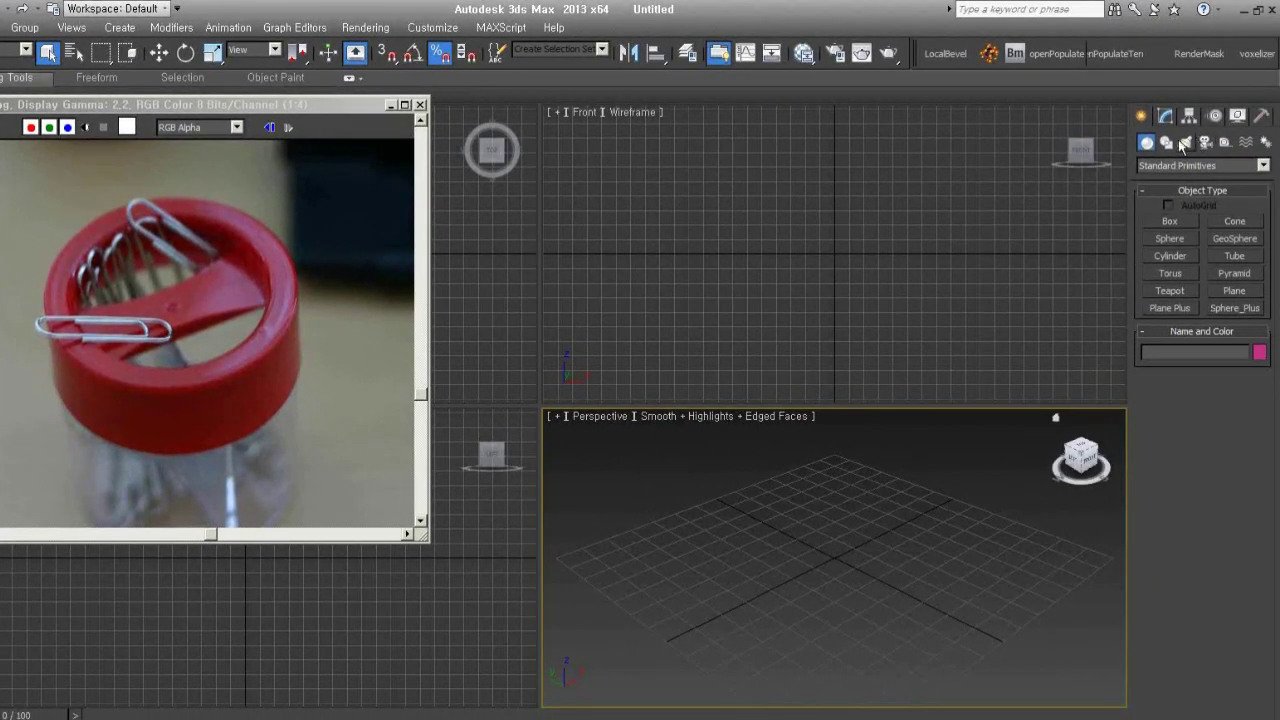
Draw a seven-point Line spline in the Front view tracing an overlapping rectangular loop
left_click(1166, 142)
left_click(1180, 237)
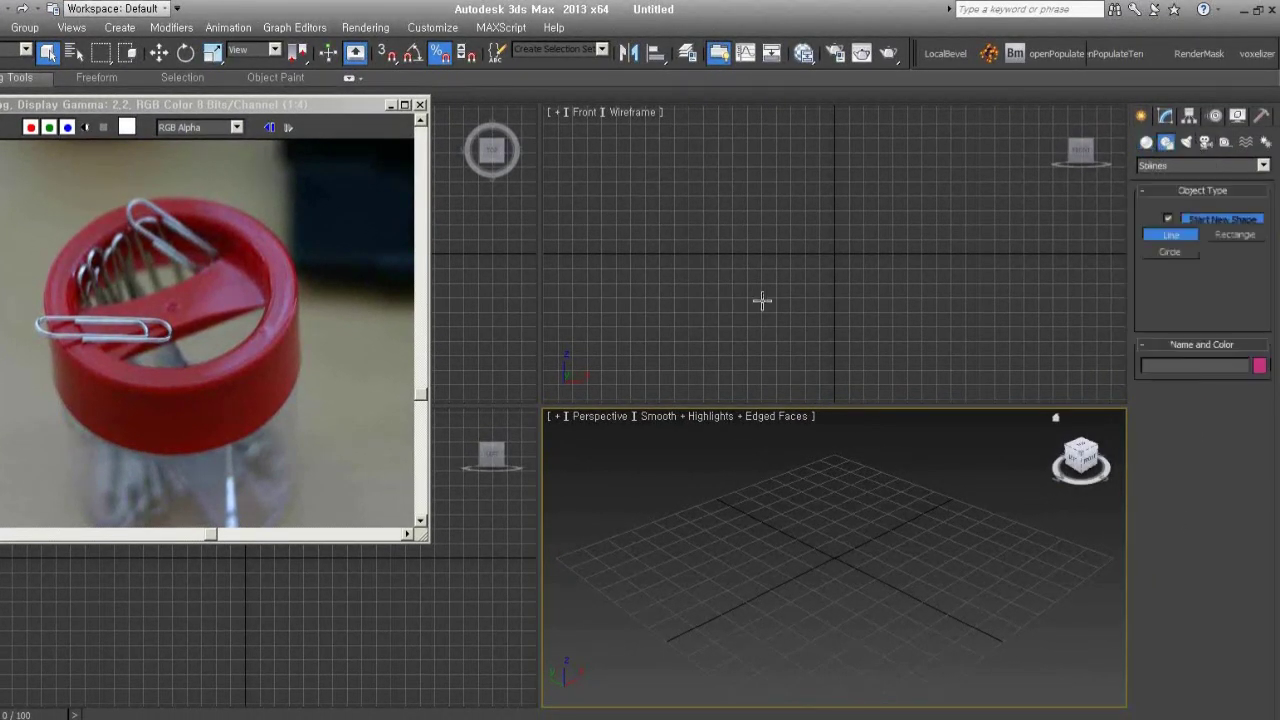
left_click(735, 226)
left_click(894, 226)
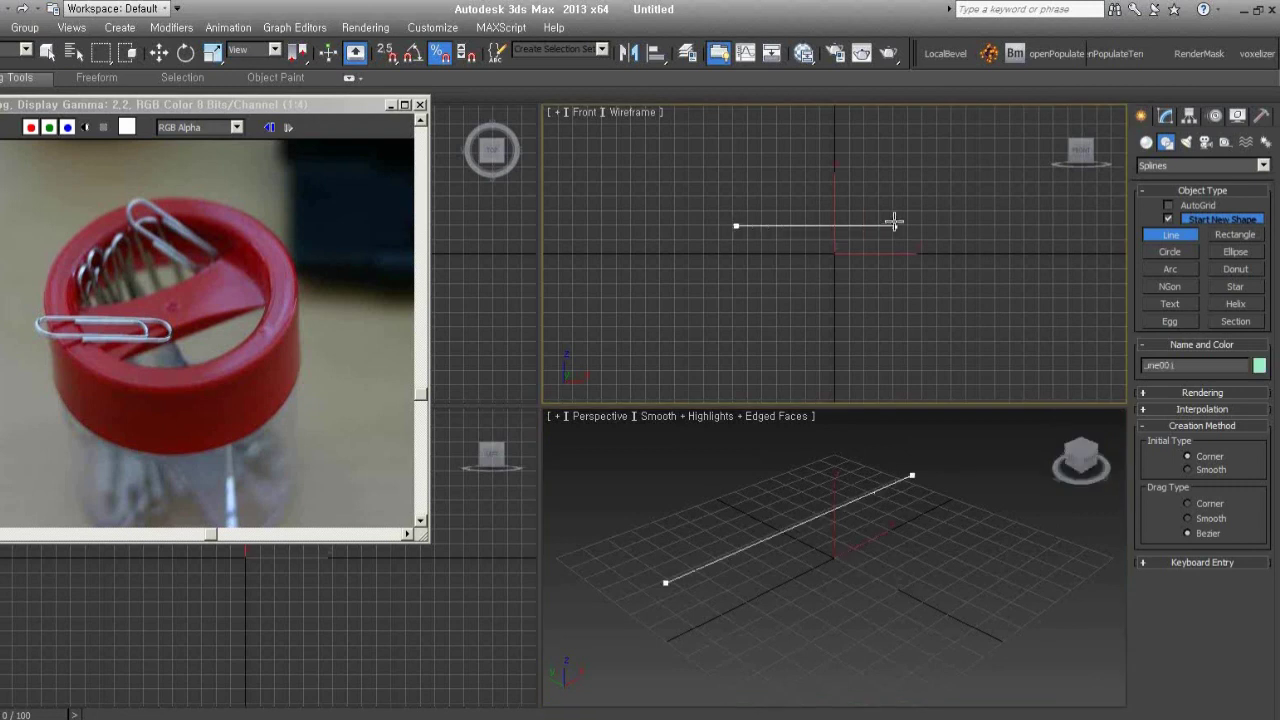
left_click(894, 265)
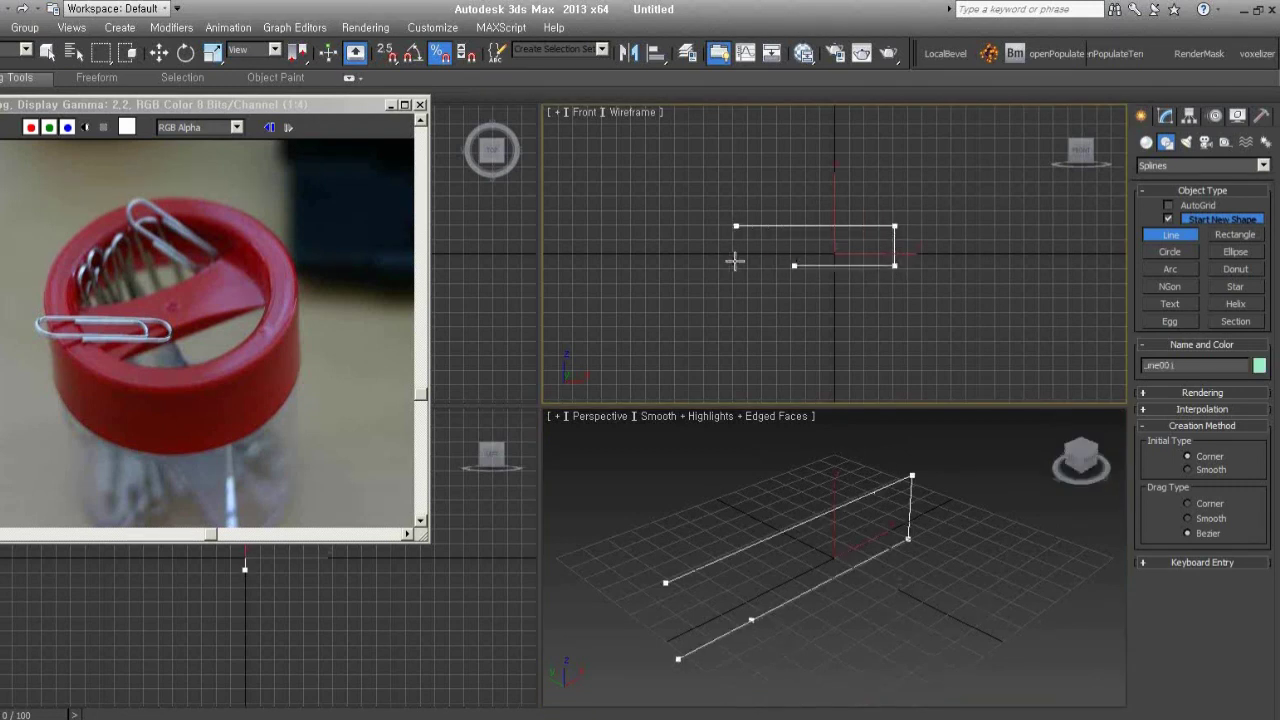
left_click(709, 265)
left_click(709, 218)
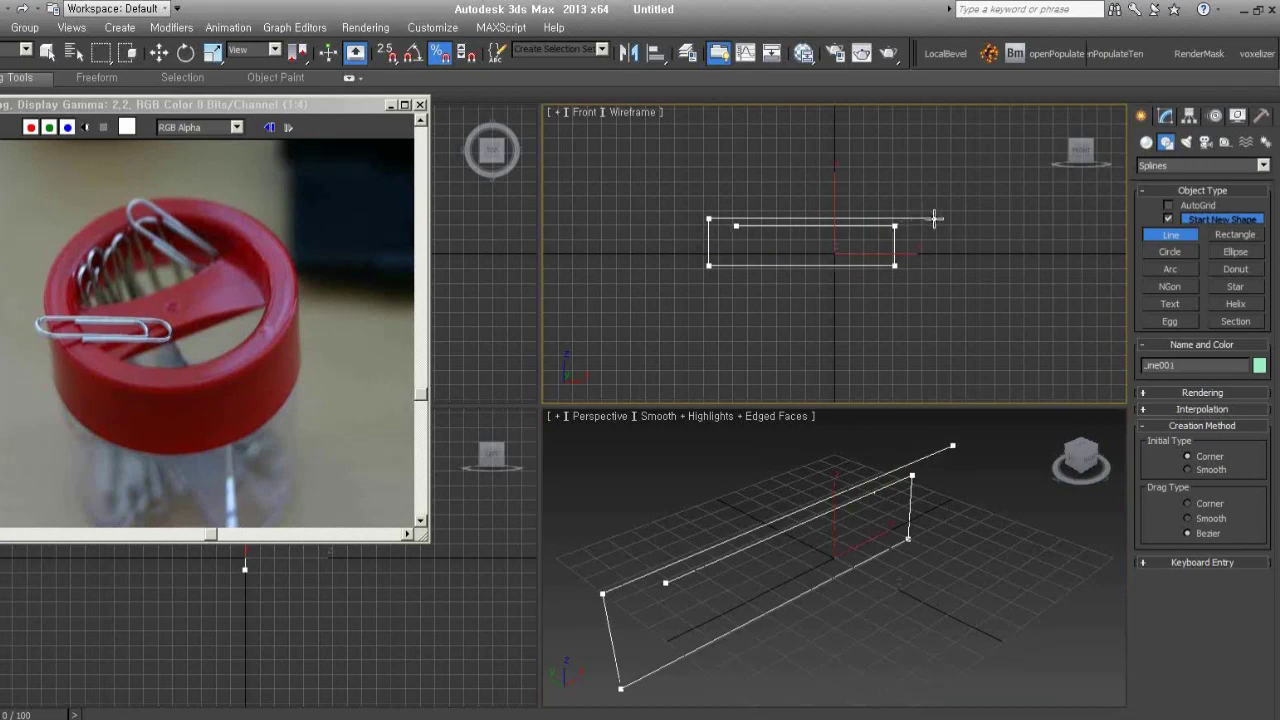
left_click(939, 218)
left_click(938, 271)
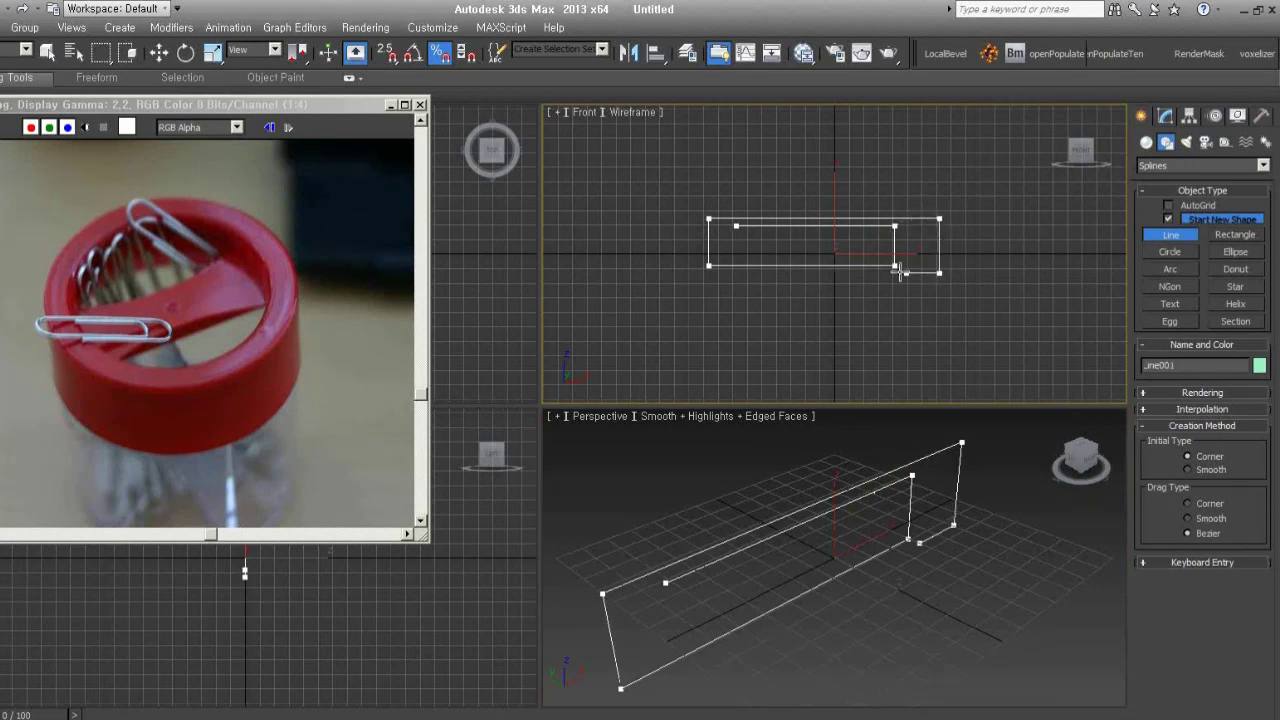
right_click(774, 274)
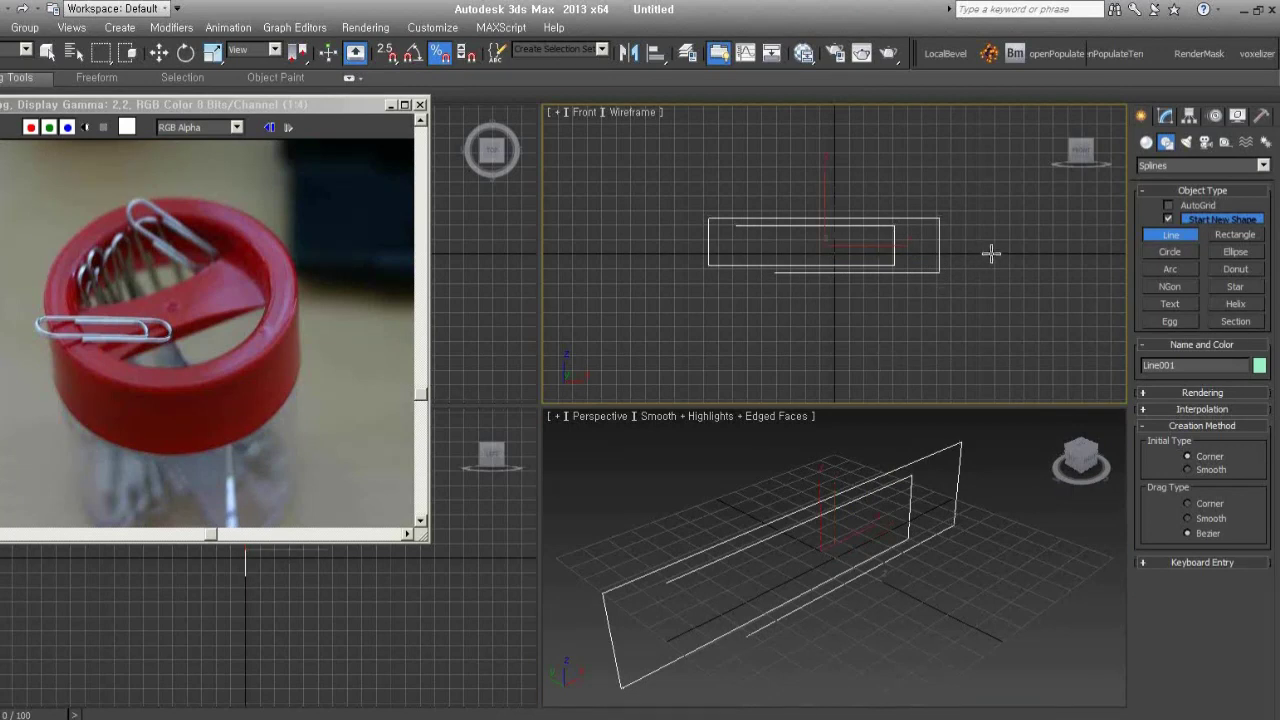
left_click(1165, 117)
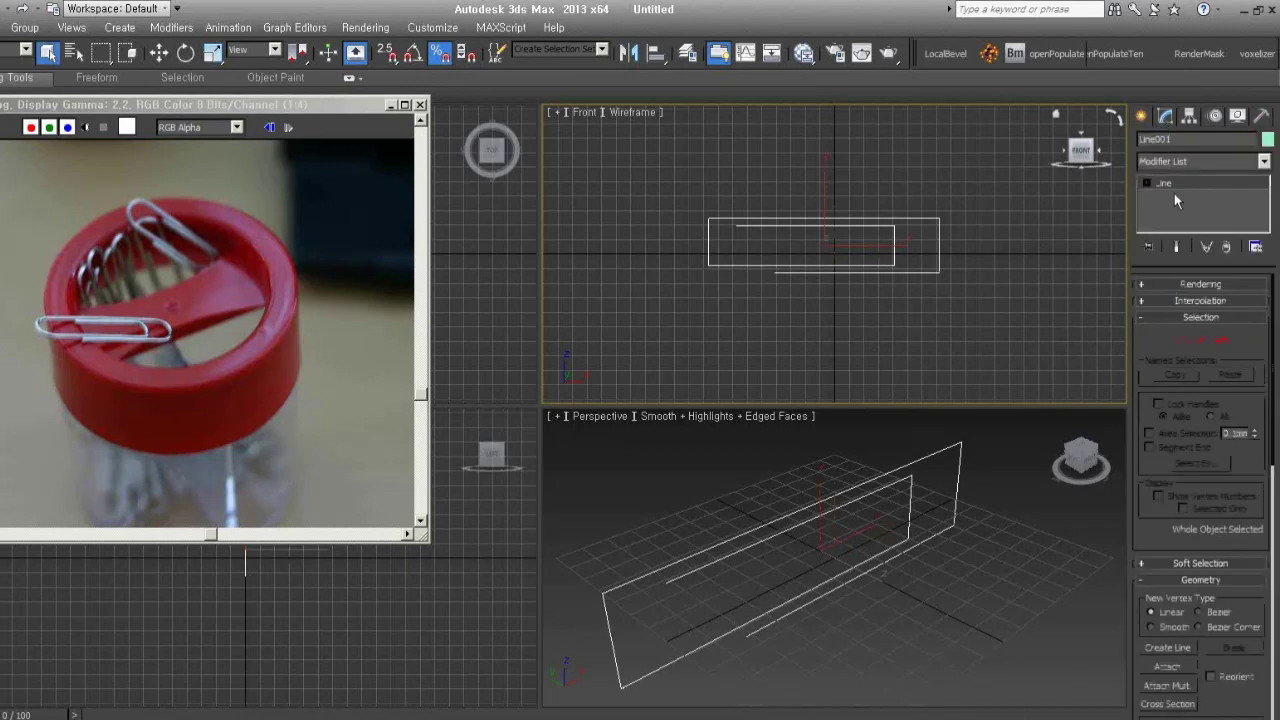
Switch Line001 to Vertex level and select one of its corner vertices
left_click(1180, 340)
left_click_drag(720, 188, 776, 253)
right_click(777, 248)
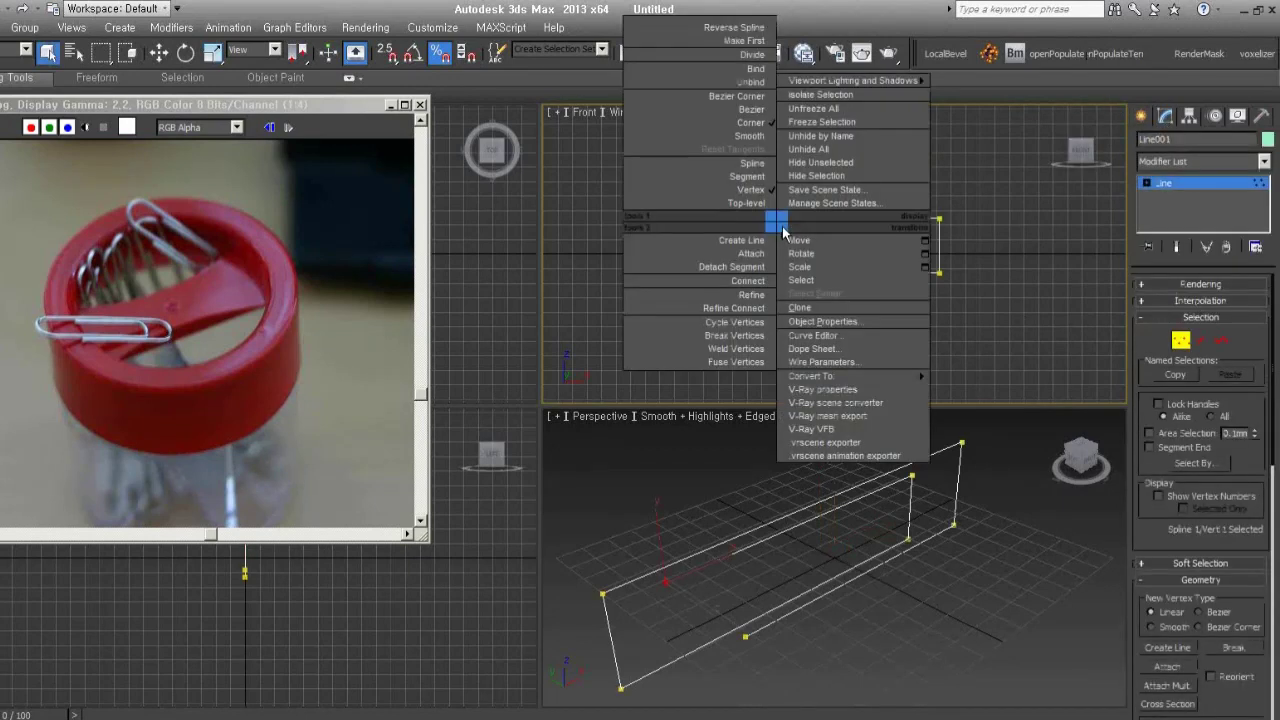
left_click(804, 249)
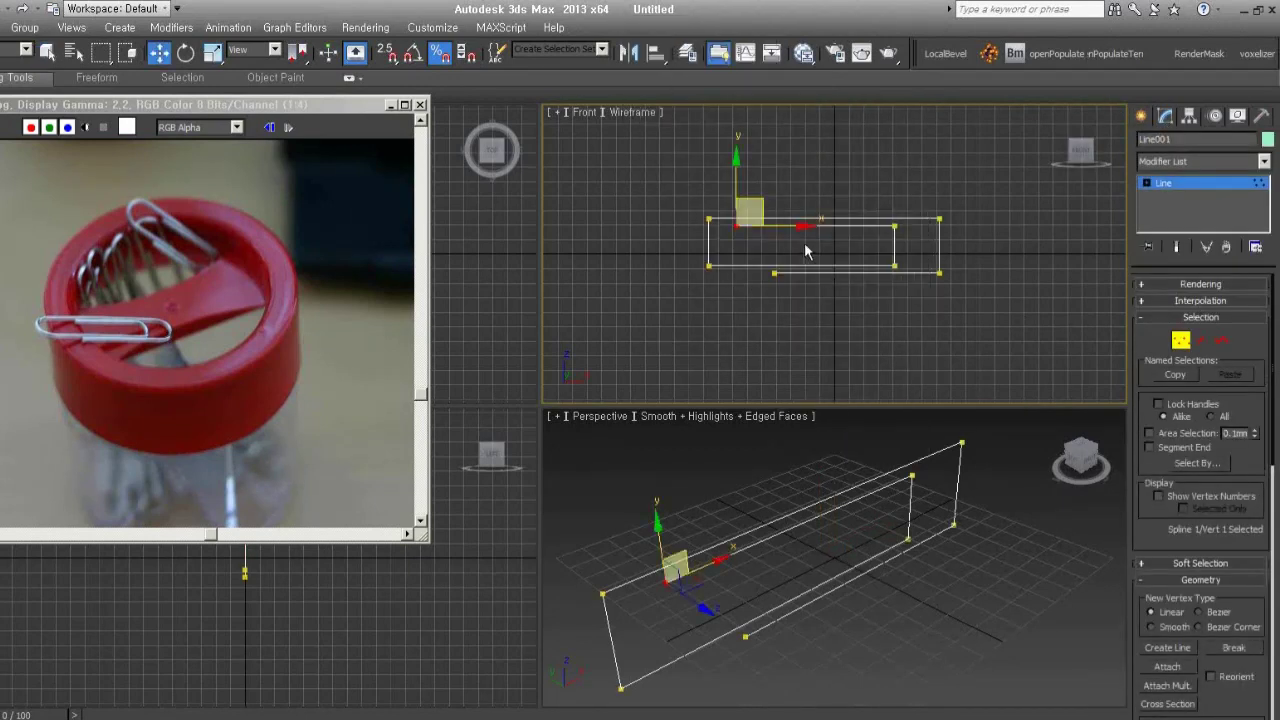
left_click(808, 305)
left_click_drag(727, 290, 695, 255)
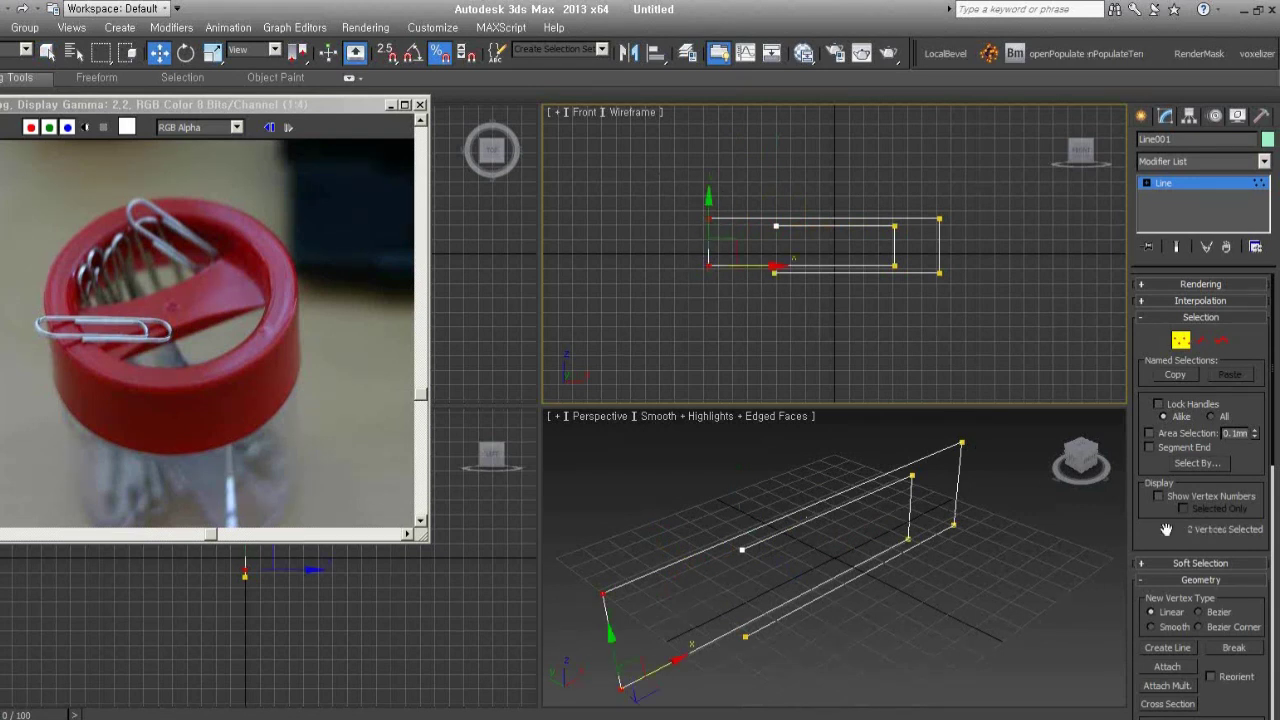
left_click_drag(1168, 529, 1168, 329)
scroll(1168, 329, "down", 5)
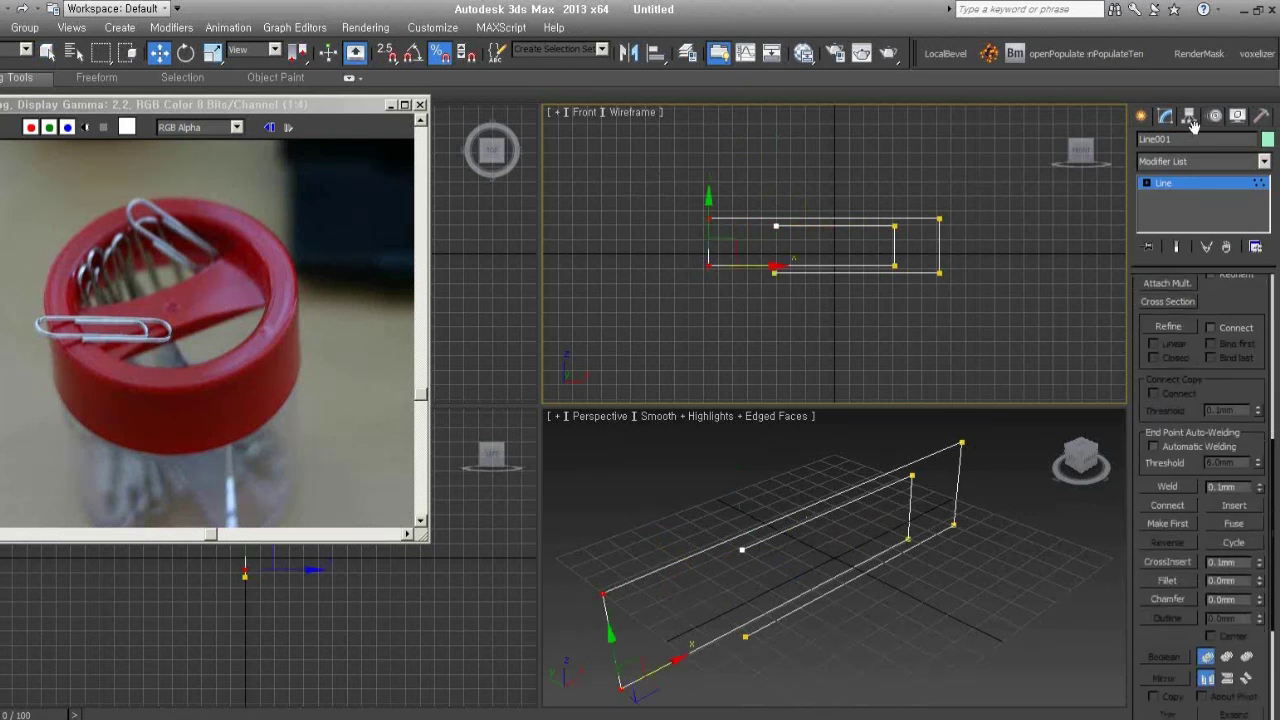
Try Fillet and then Chamfer on the left corners, cancelling both
left_click(1168, 567)
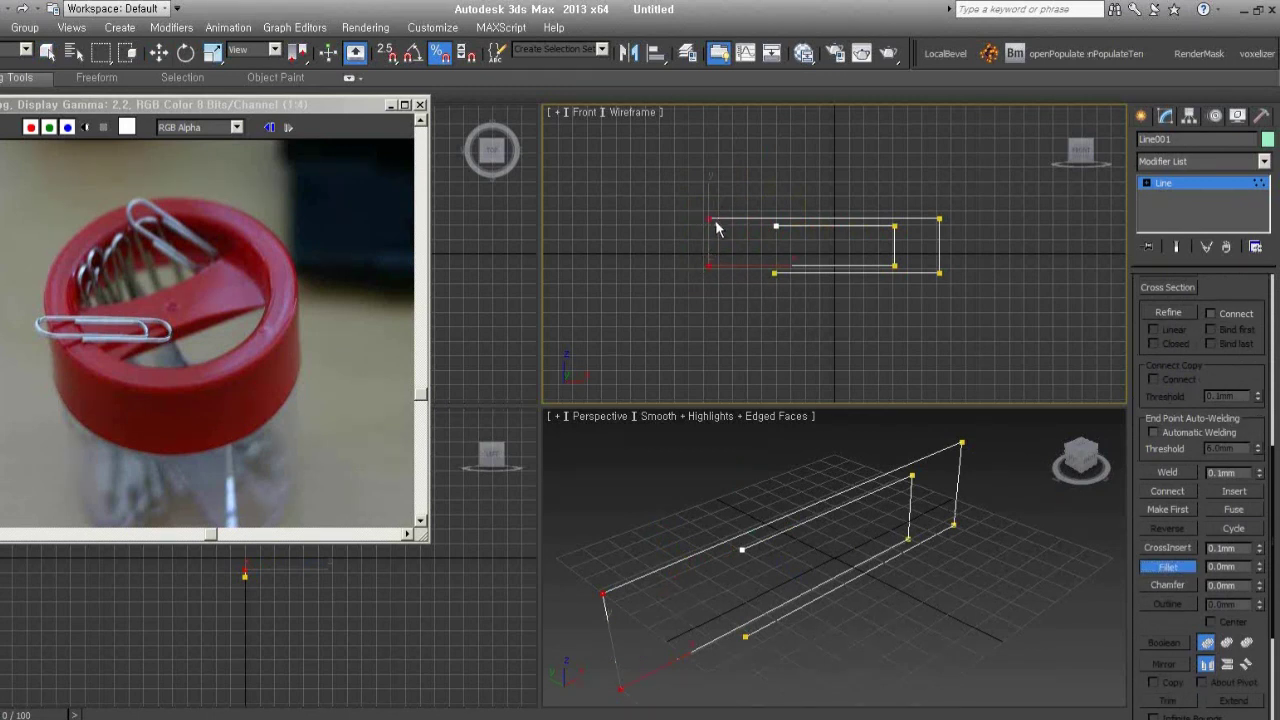
left_click_drag(714, 214, 741, 184)
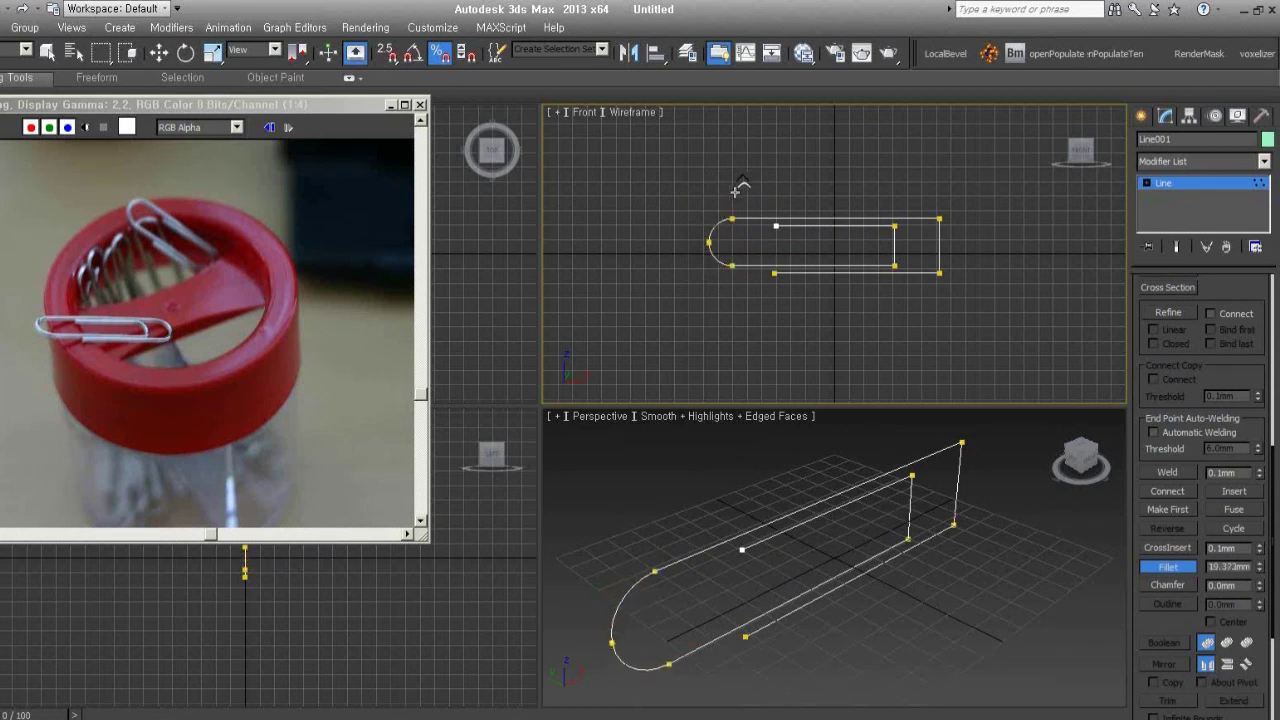
right_click(737, 186)
left_click(1170, 585)
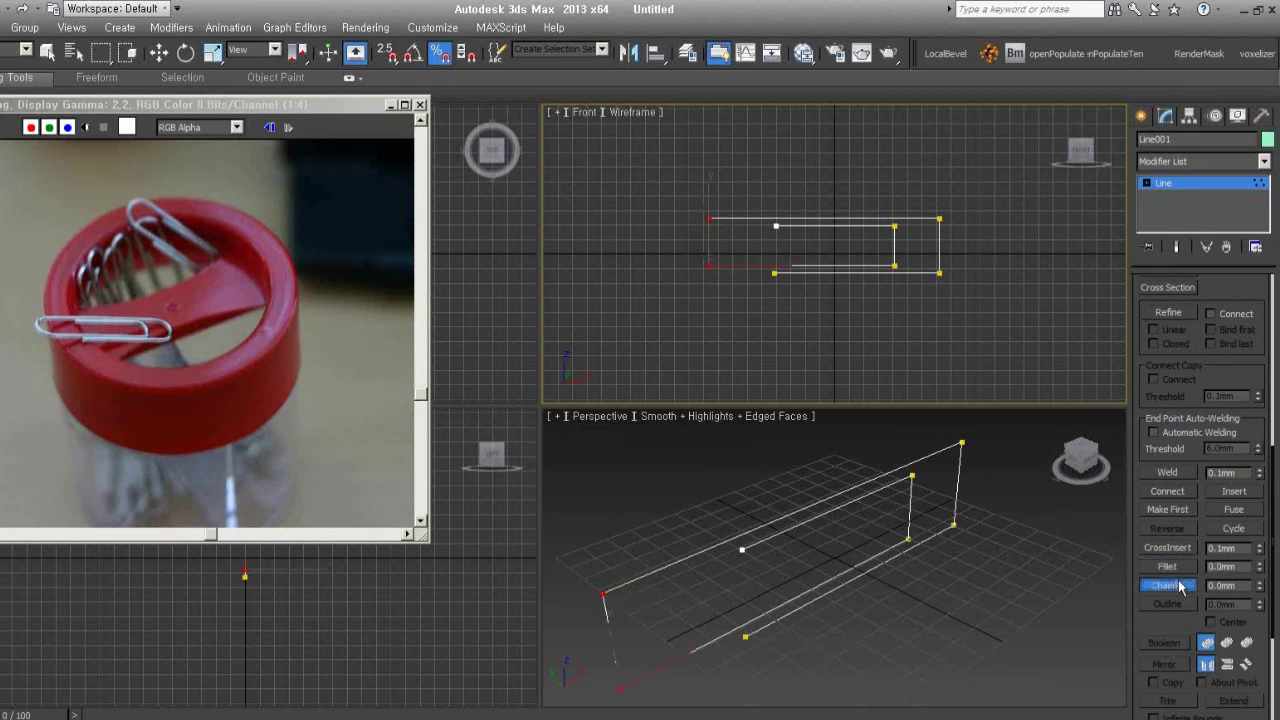
left_click(712, 265)
left_click_drag(712, 265, 712, 224)
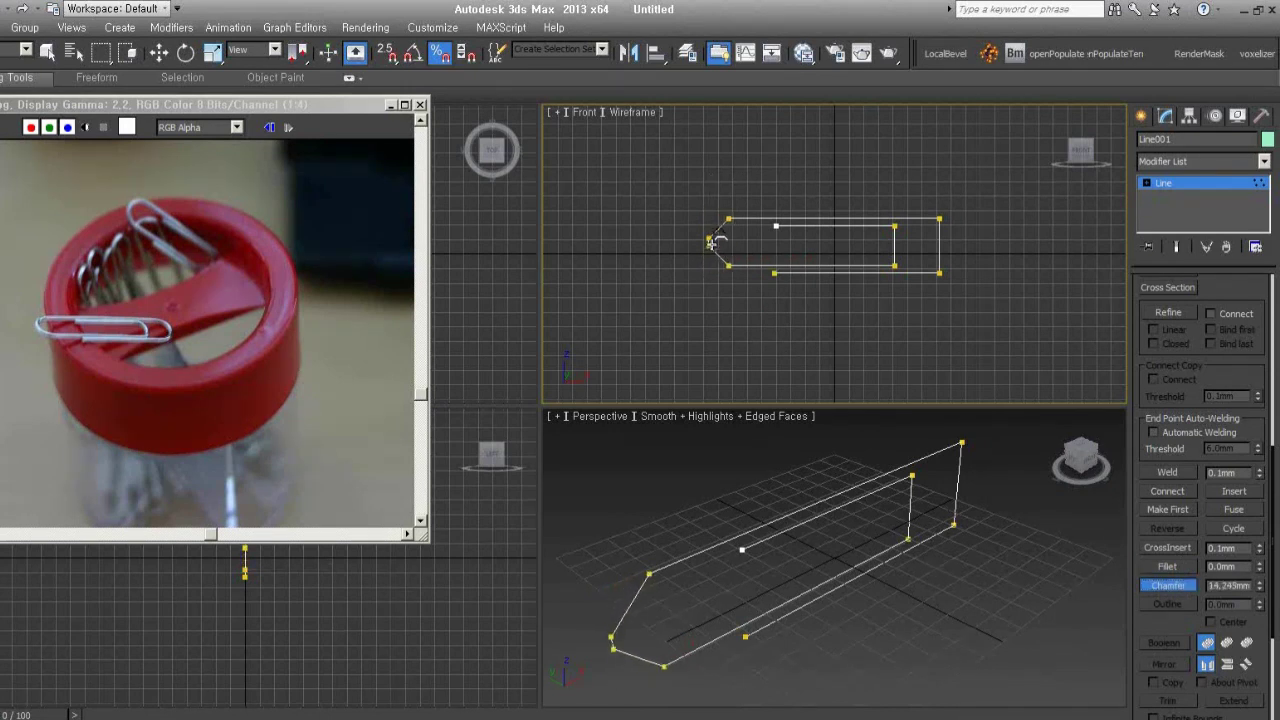
right_click(712, 224)
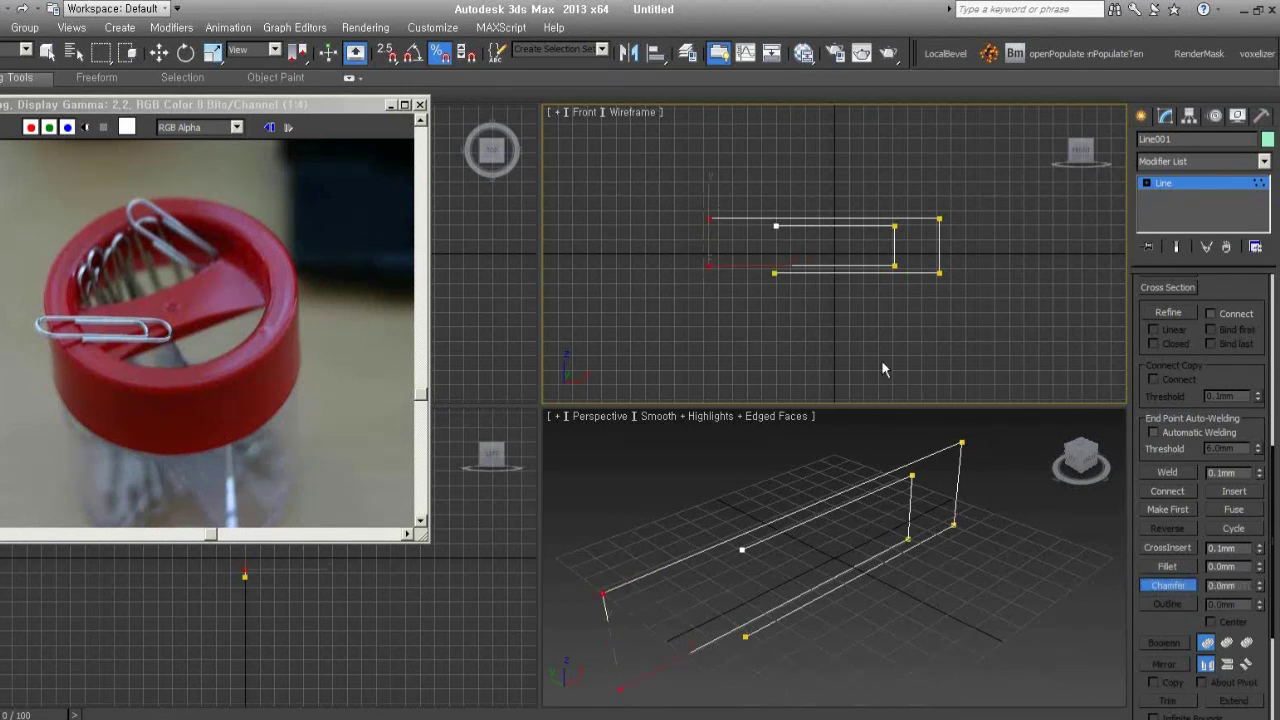
Fillet the left and right corner vertices so both ends of the line are rounded
left_click(1167, 566)
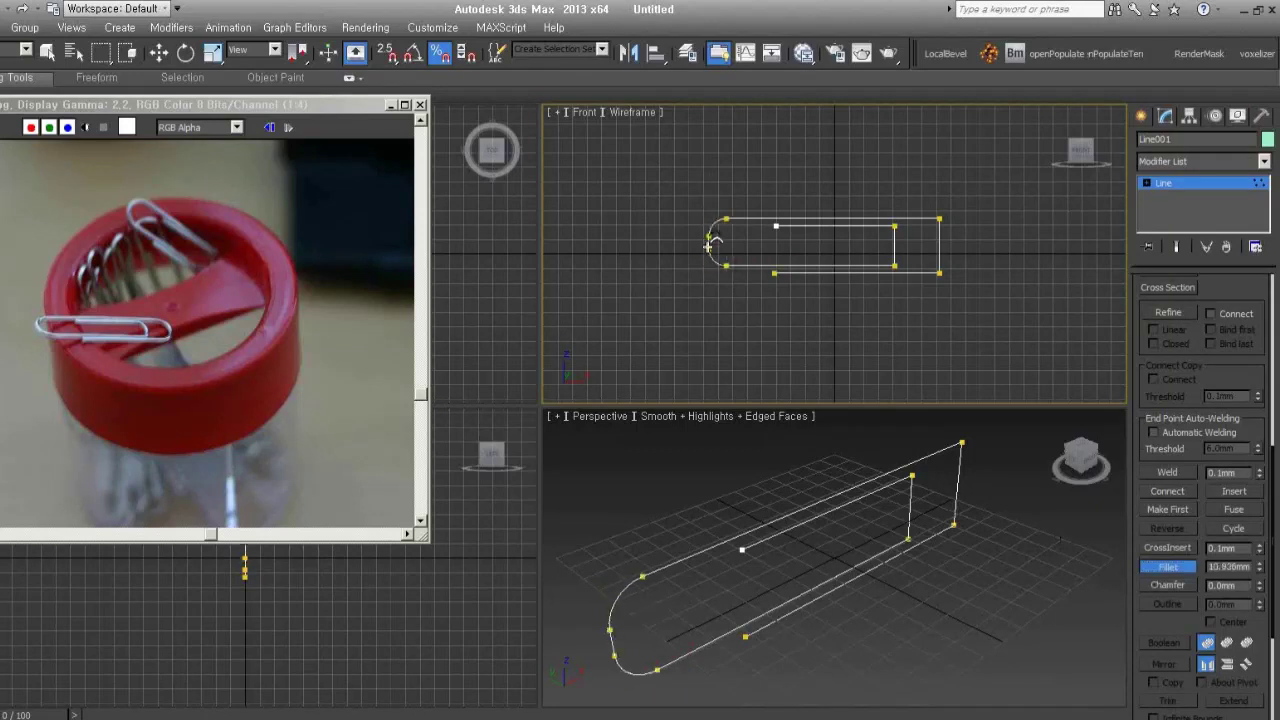
left_click_drag(707, 262, 724, 210)
right_click(726, 212)
mouse_move(876, 212)
left_mouse_down()
mouse_move(912, 288)
mouse_move(900, 240)
left_mouse_up()
left_click(1167, 566)
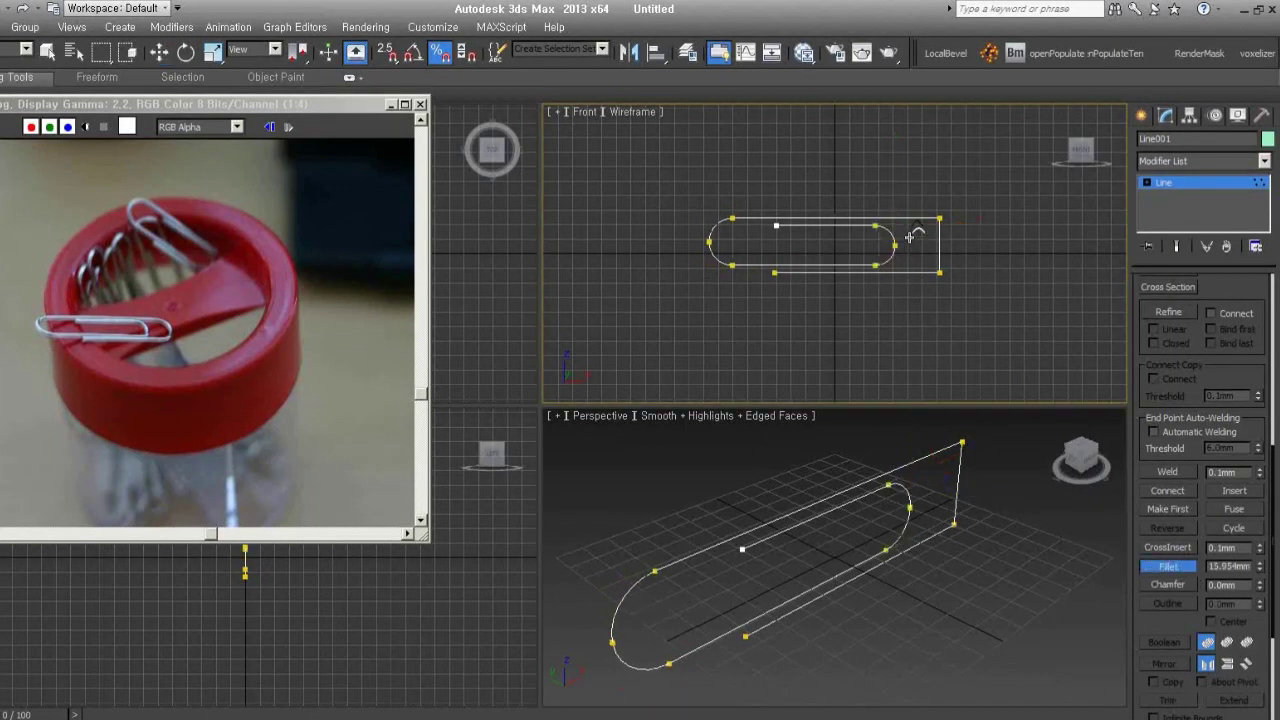
left_click_drag(906, 186, 976, 320)
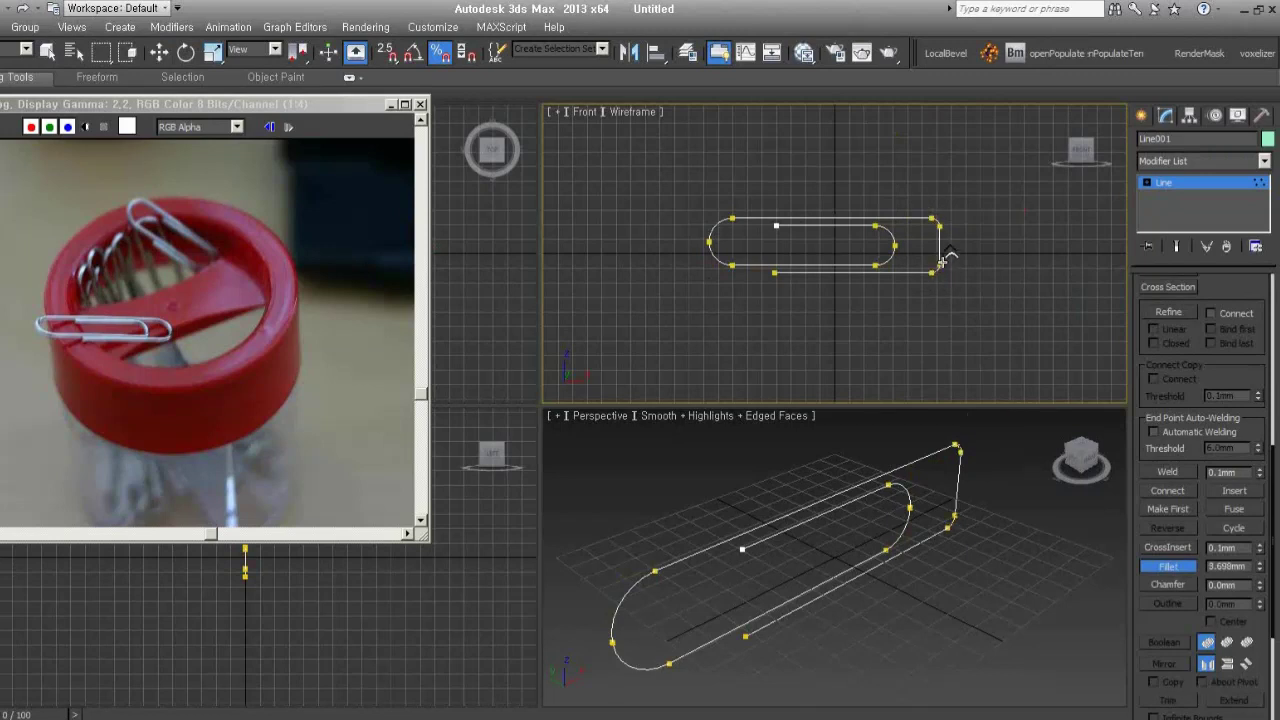
left_click_drag(940, 268, 966, 236)
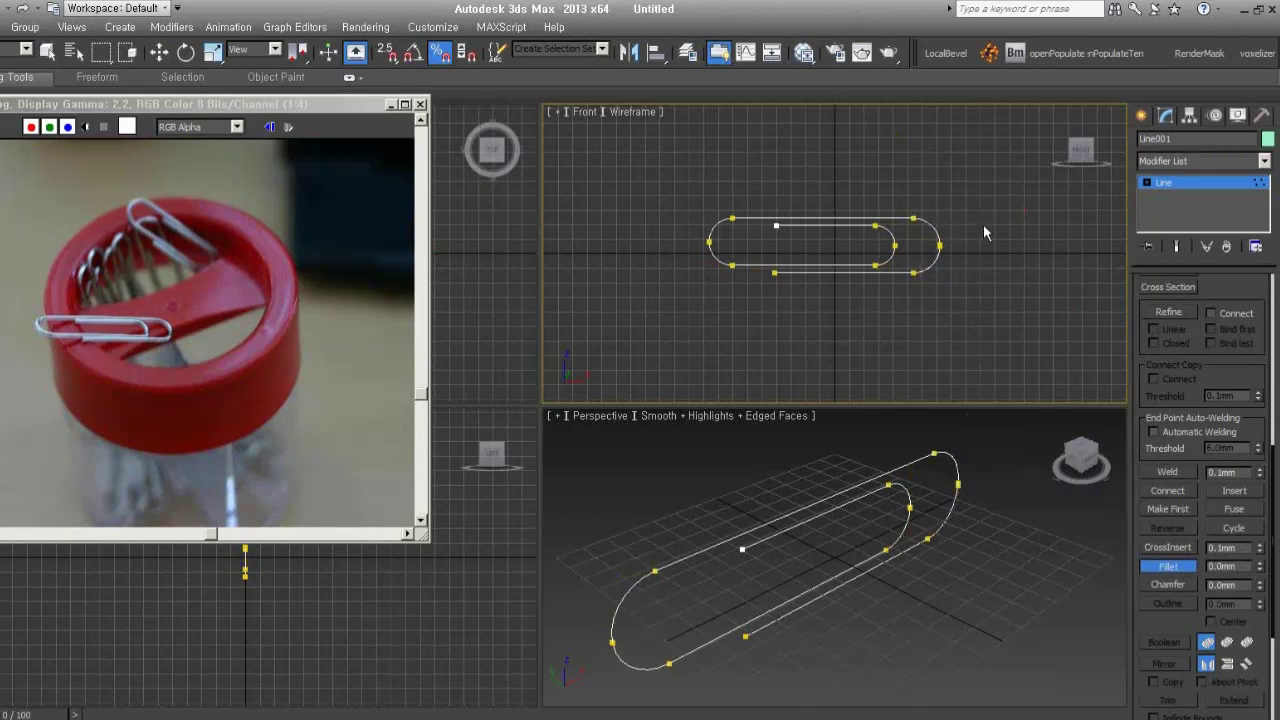
key("w")
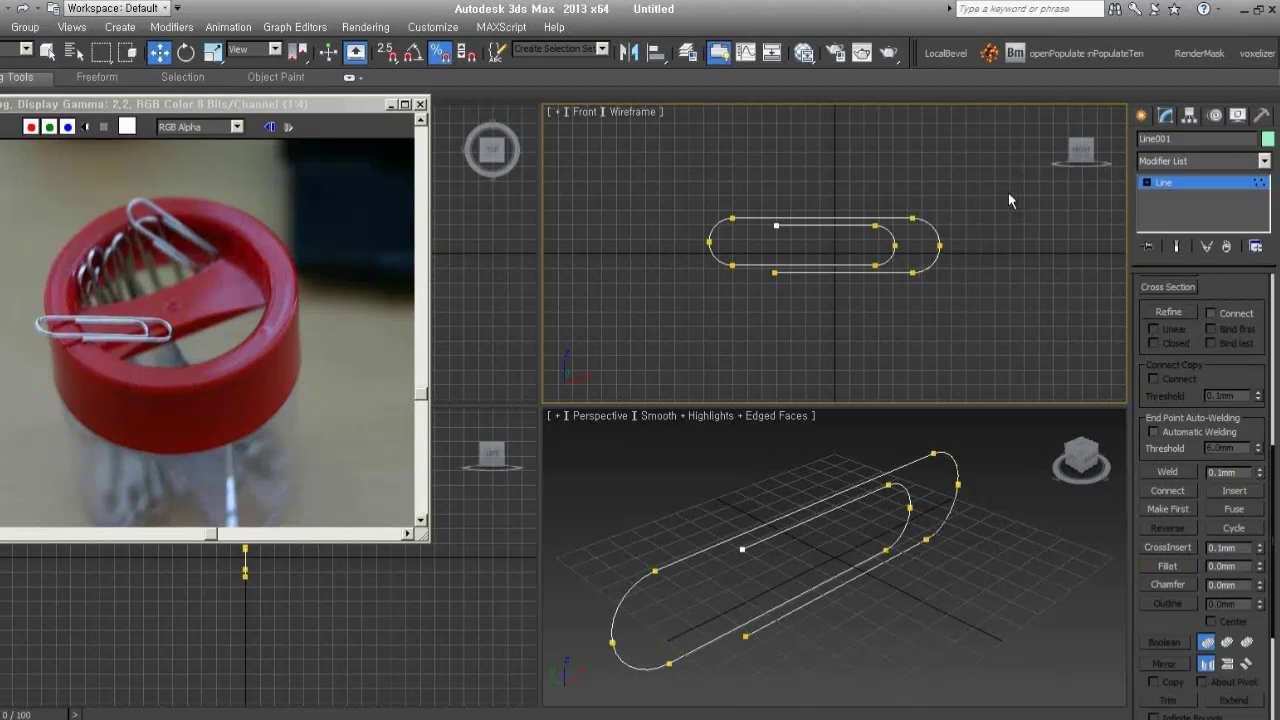
Zoom in and select the left end's overlapping vertices, undoing accidental vertex moves
left_click_drag(1005, 192, 672, 325)
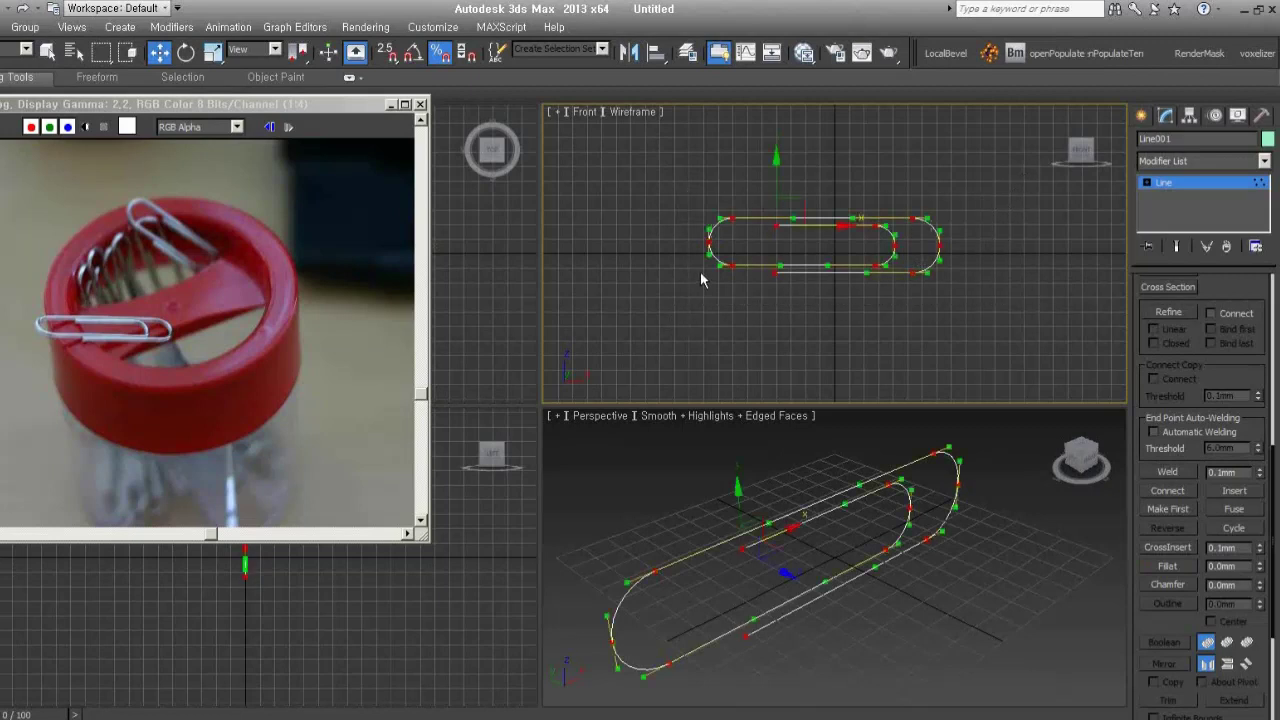
scroll(703, 245, "up", 4)
middle_click_drag(703, 240, 883, 263)
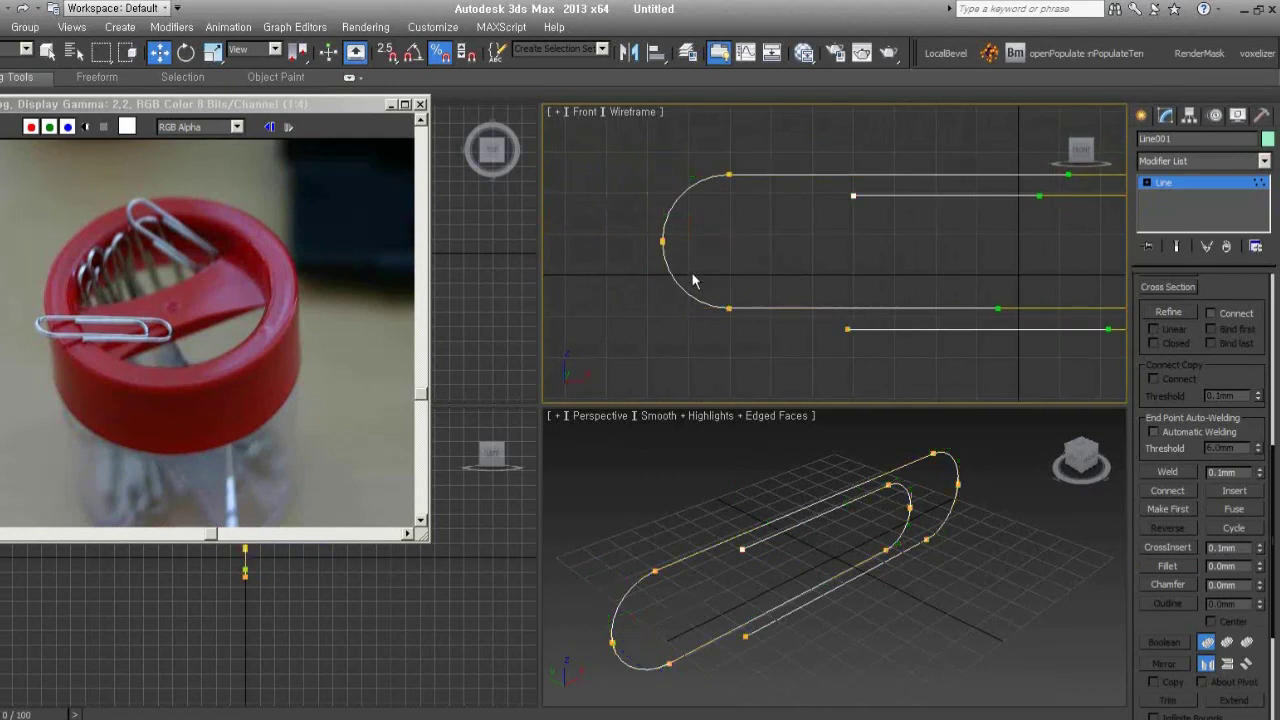
left_click_drag(648, 224, 700, 257)
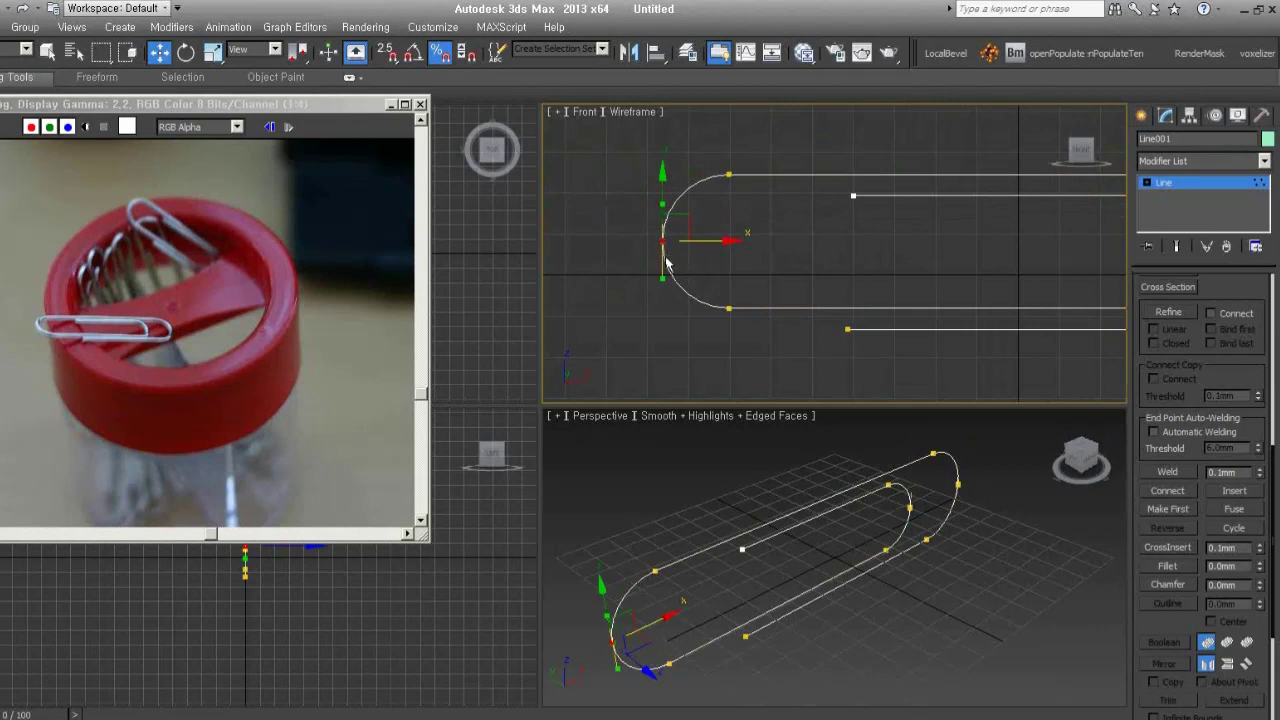
mouse_move(665, 260)
left_mouse_down()
mouse_move(660, 214)
mouse_move(680, 165)
left_mouse_up()
key("ctrl+z")
left_click_drag(709, 240, 583, 229)
key("ctrl+z")
key("ctrl+z")
Weld the overlapping vertices at the left end and at the right end
left_click(1172, 474)
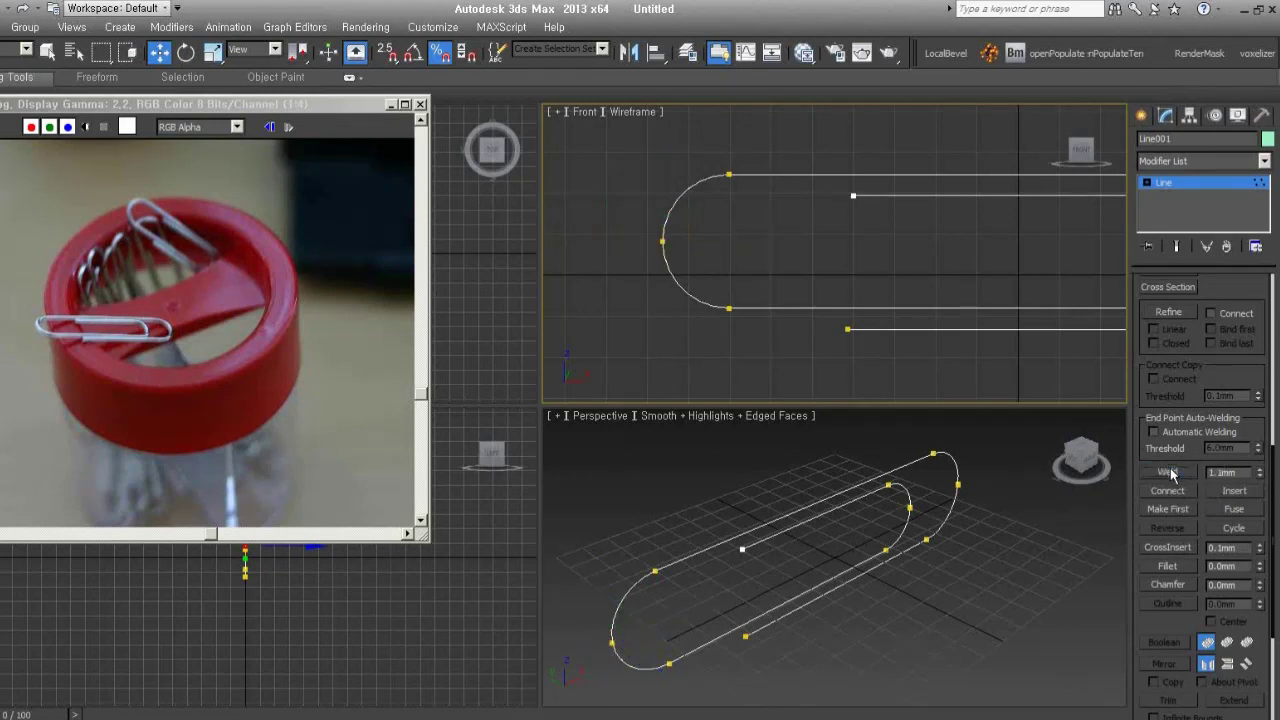
left_click(662, 241)
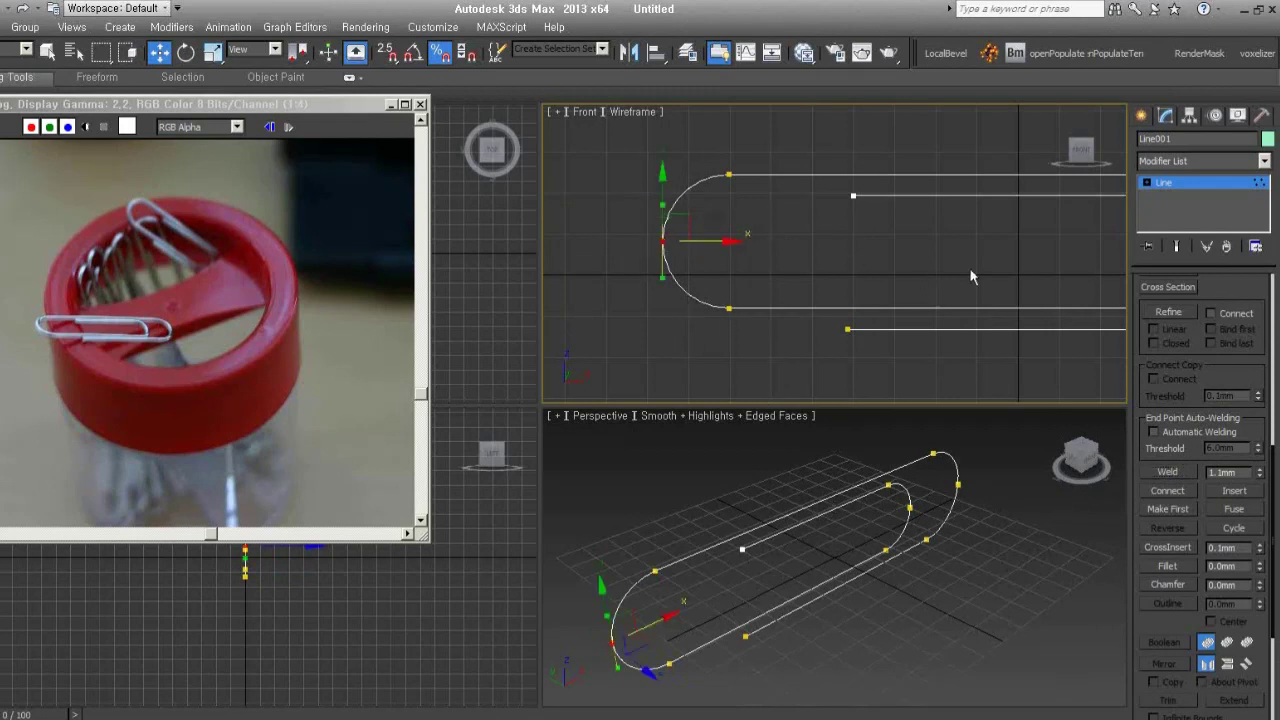
scroll(970, 277, "down", 3)
scroll(780, 277, "down", 2)
left_click(873, 263)
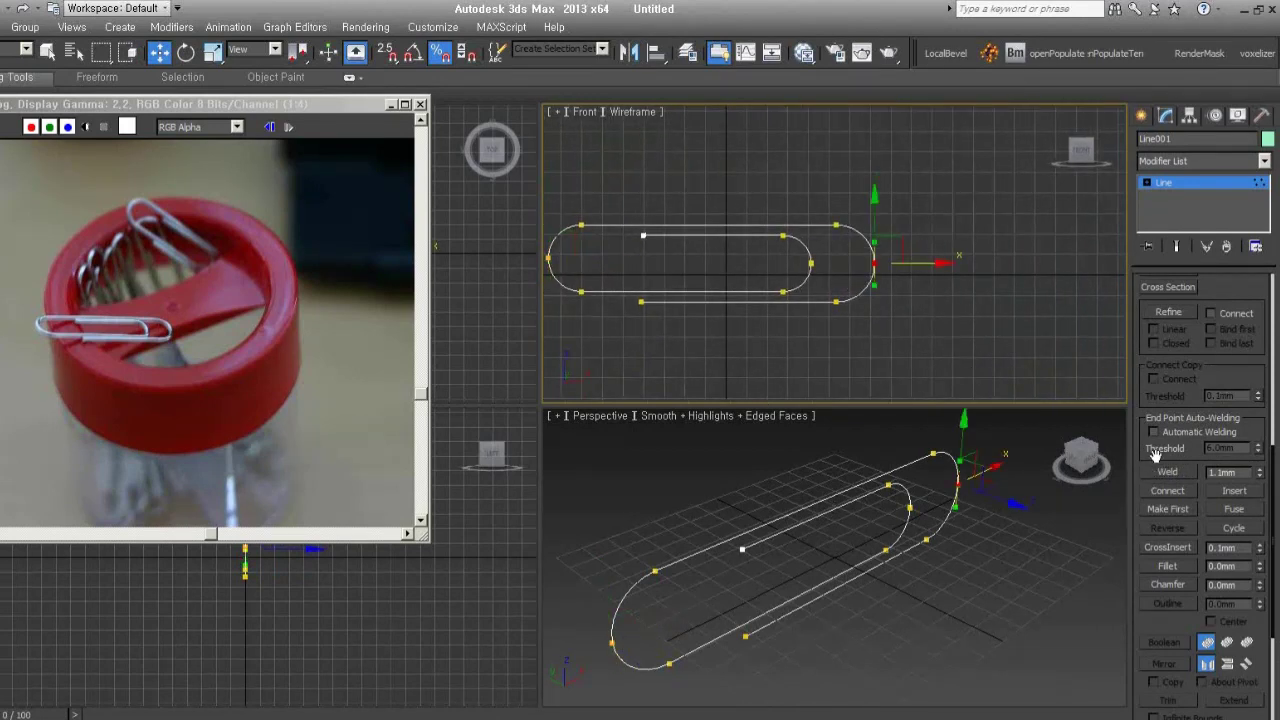
left_click(1169, 474)
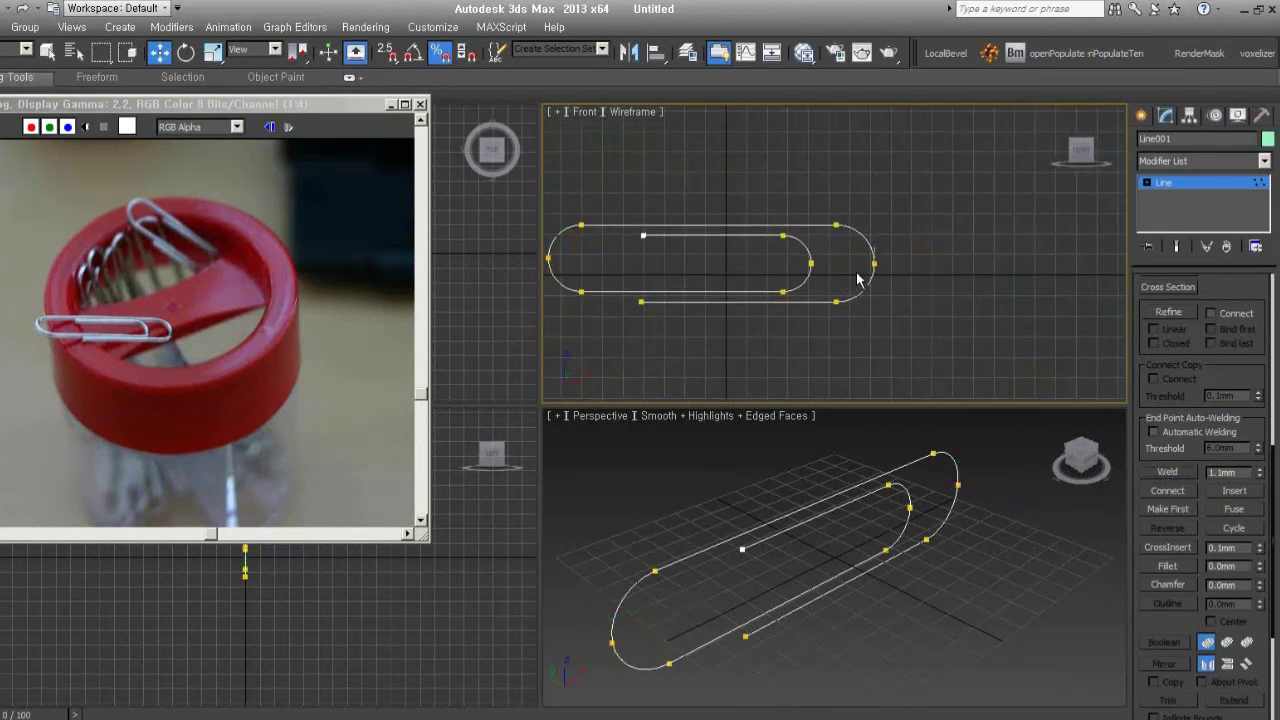
Weld the inner loop's overlapping end vertices and check the result
left_click_drag(840, 290, 798, 250)
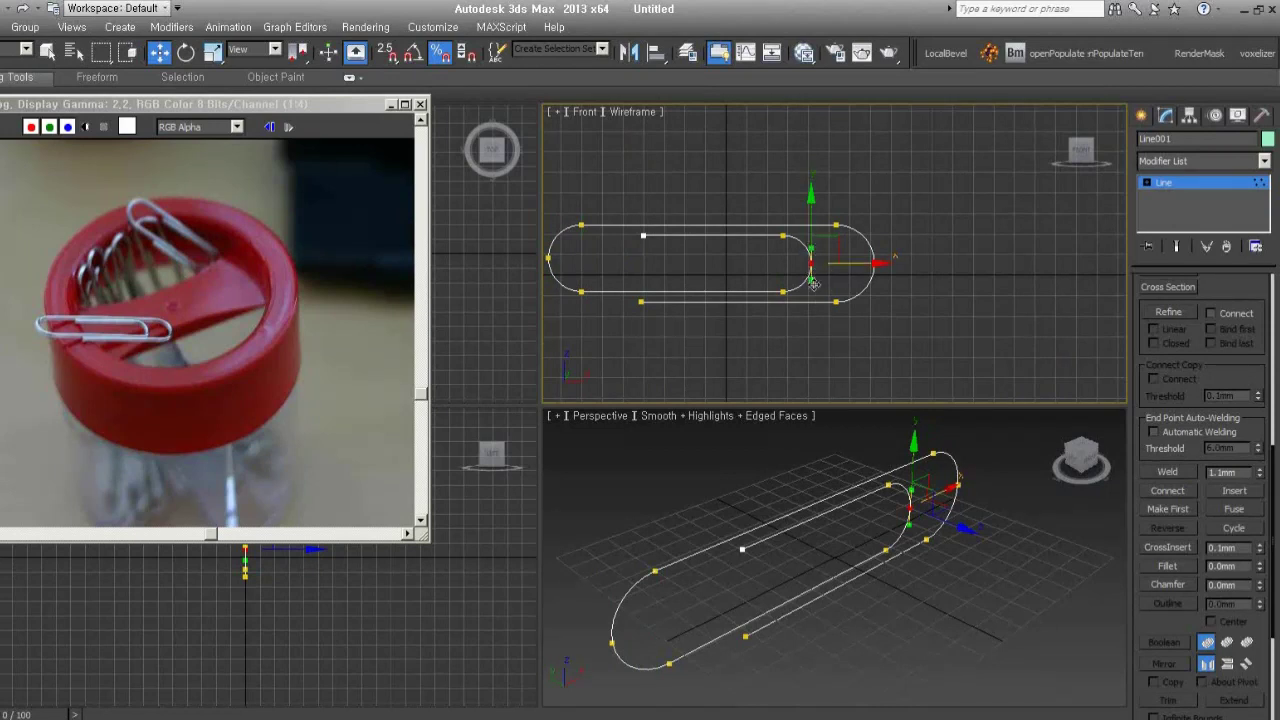
left_click(1180, 477)
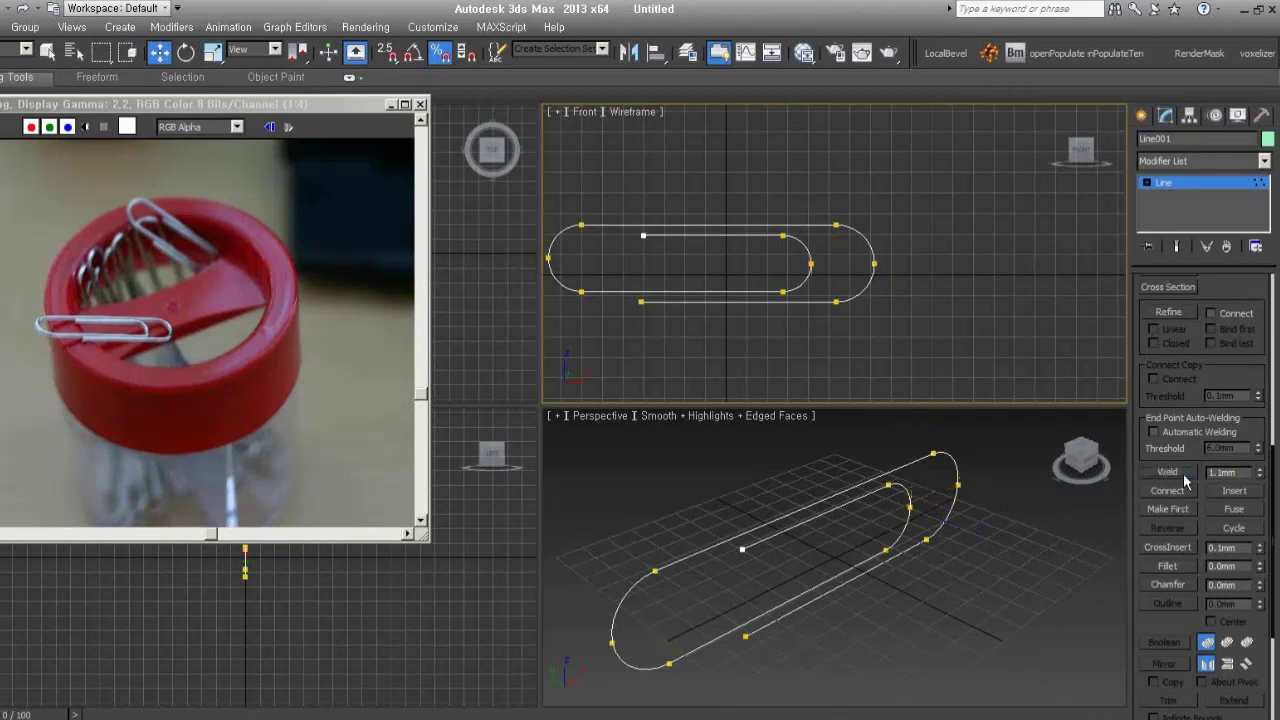
left_click(795, 262)
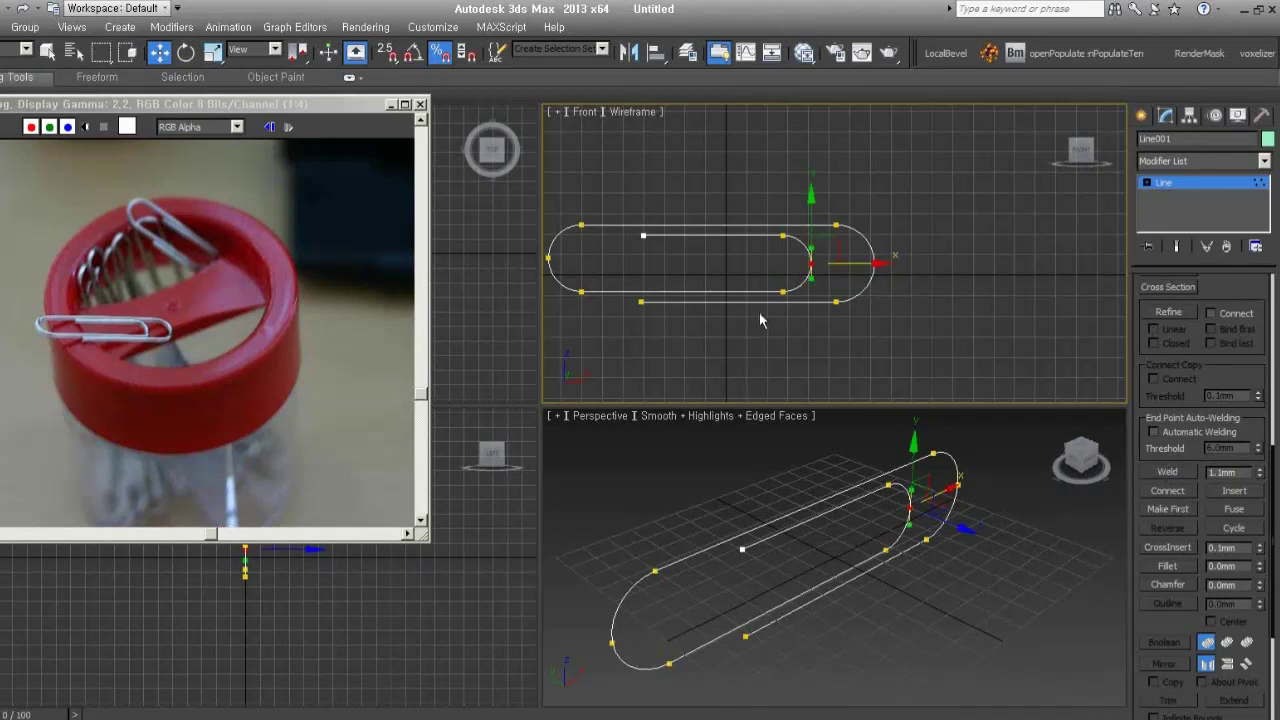
left_click(914, 327)
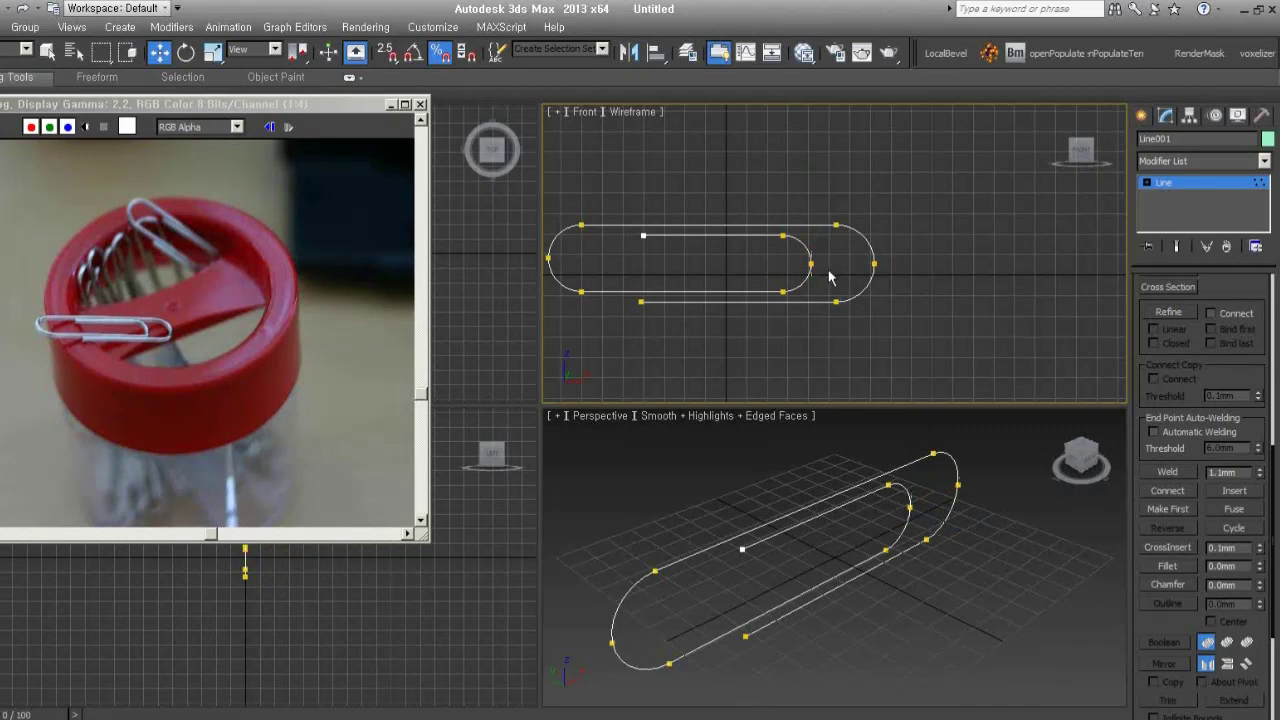
middle_click_drag(829, 280, 980, 268)
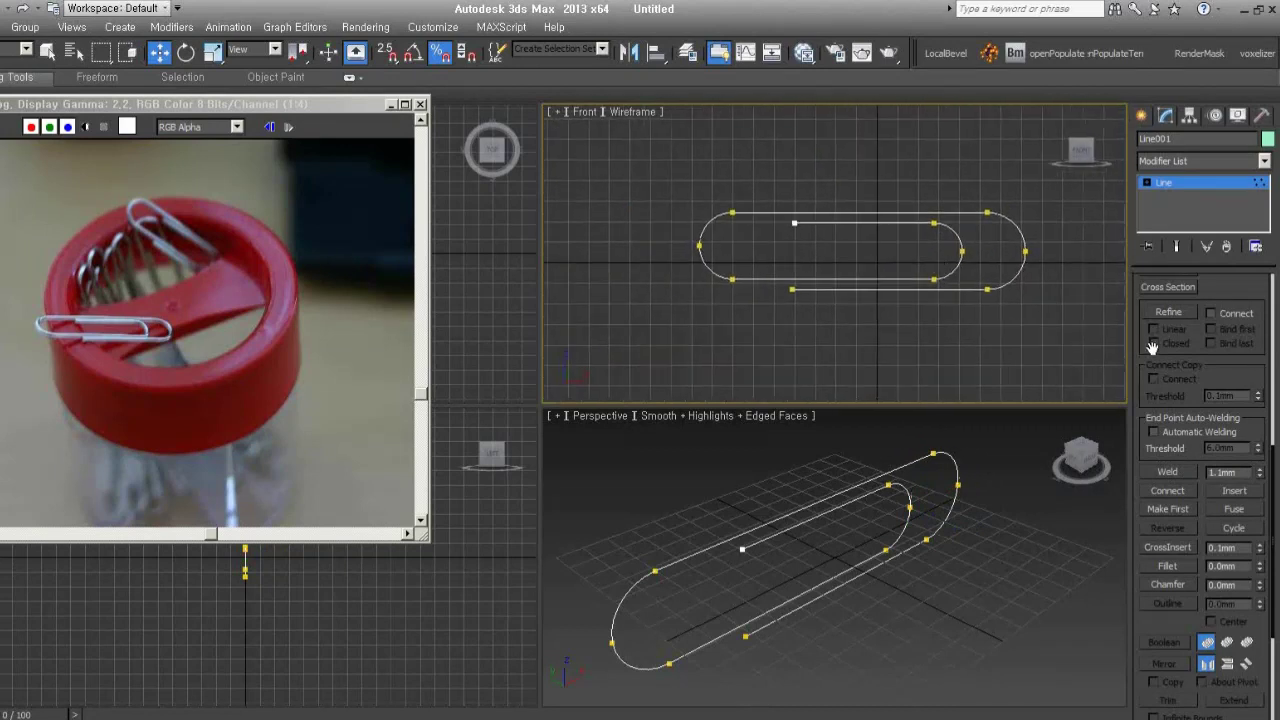
scroll(1200, 400, "up", 8)
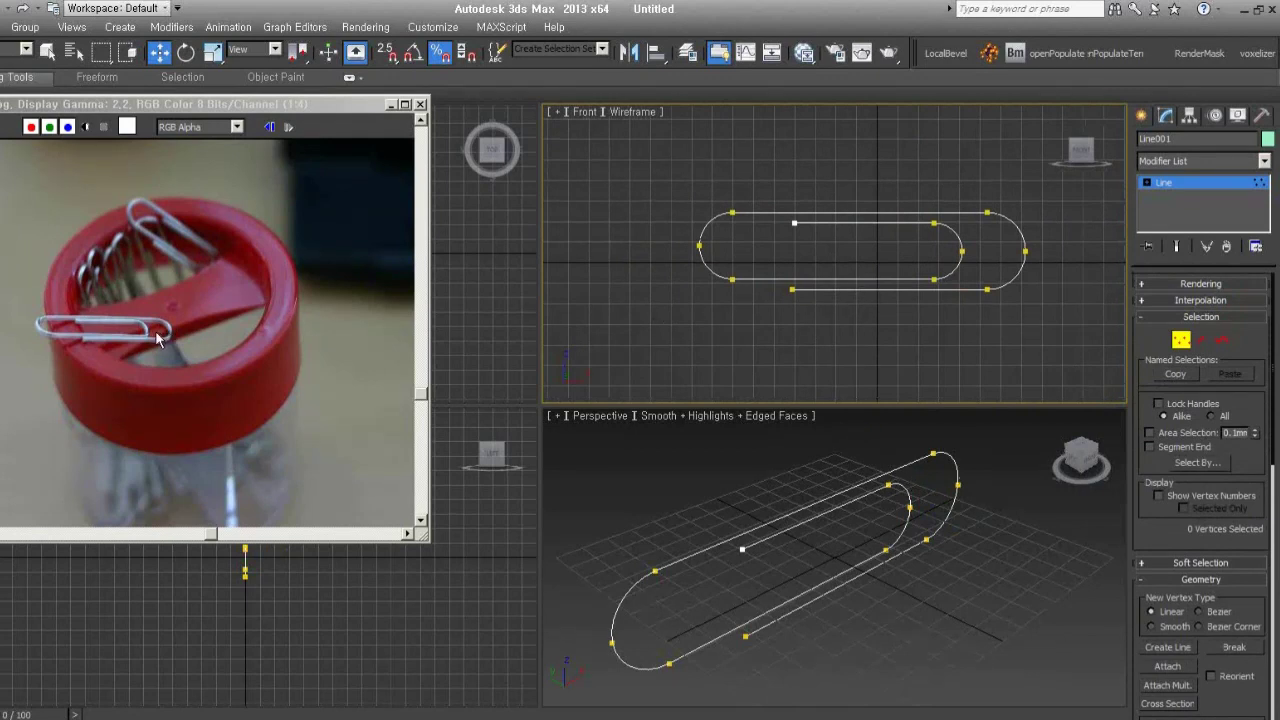
scroll(838, 558, "down", 3)
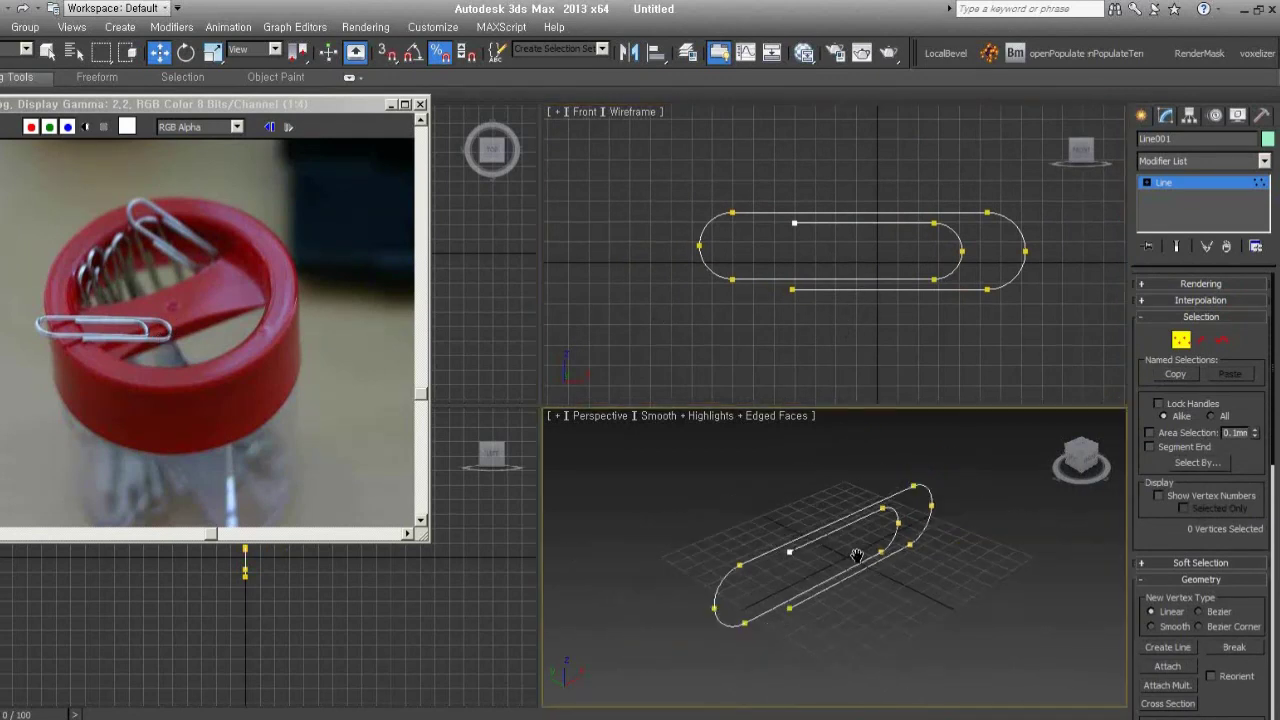
scroll(857, 551, "down", 2)
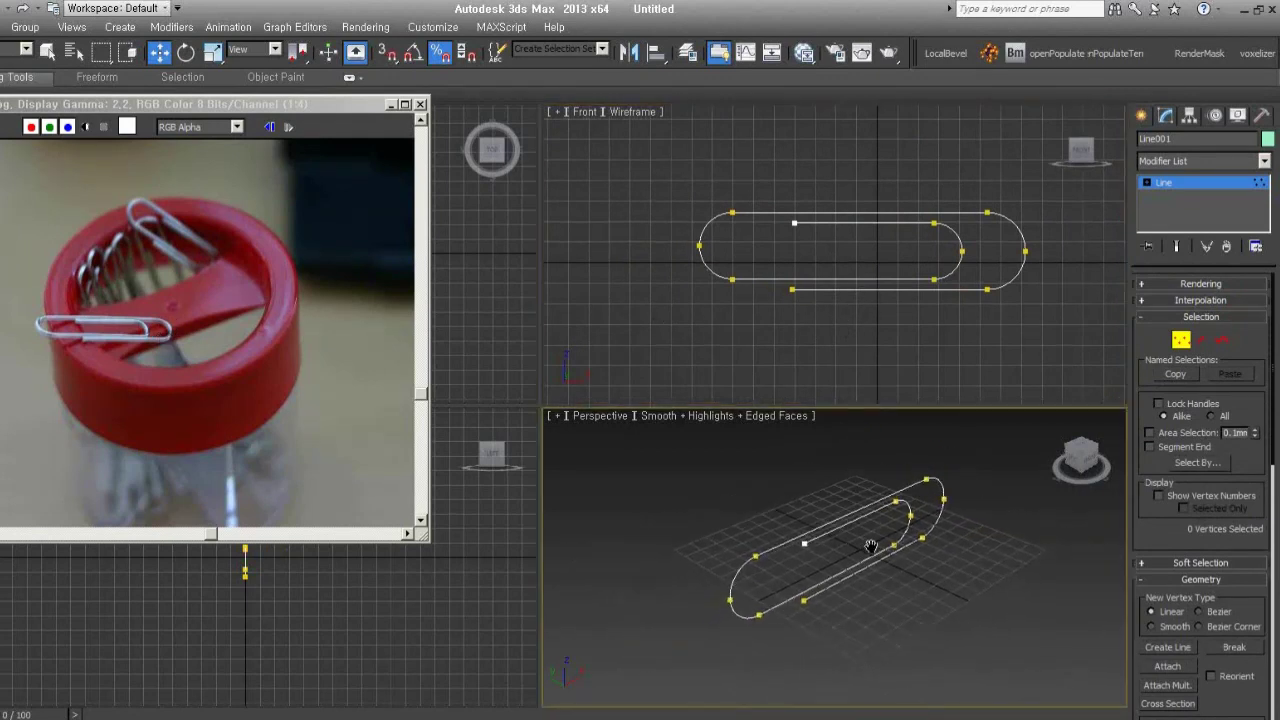
Enable Line001 in renderer and viewport with a rendering thickness of 3.51mm
left_click(1182, 340)
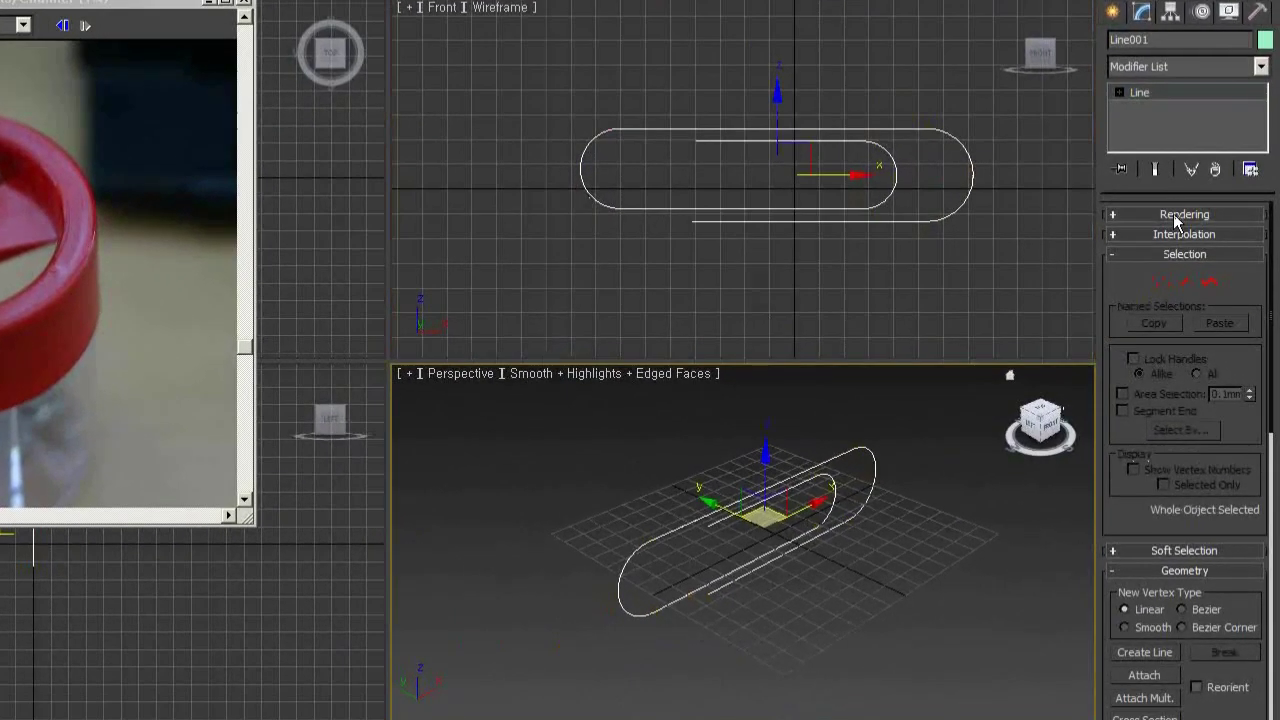
left_click(1188, 264)
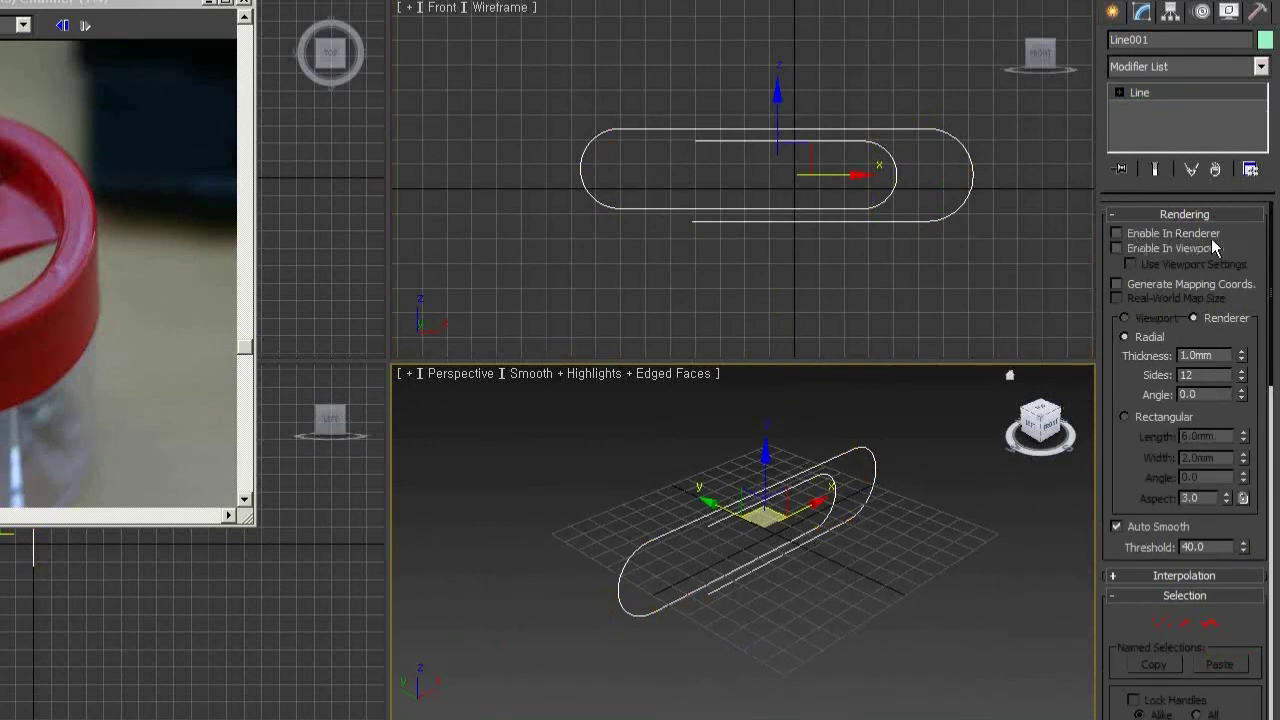
left_click(1117, 232)
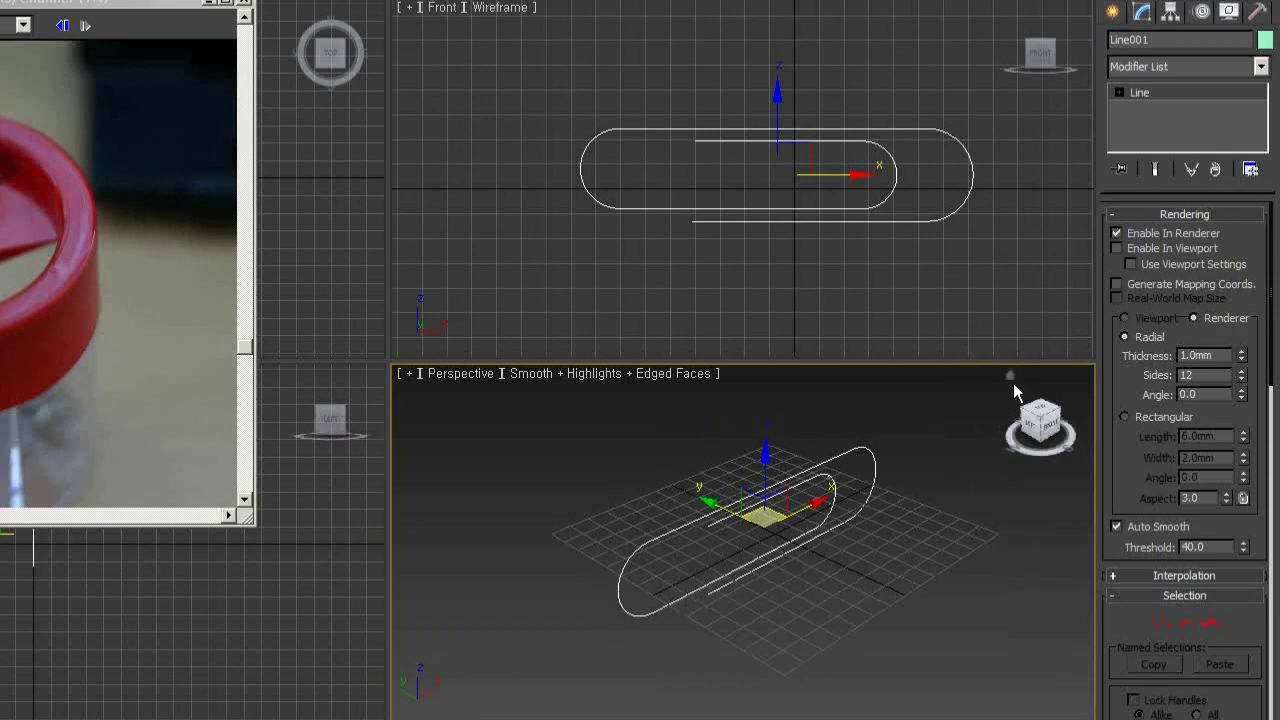
left_click(1118, 248)
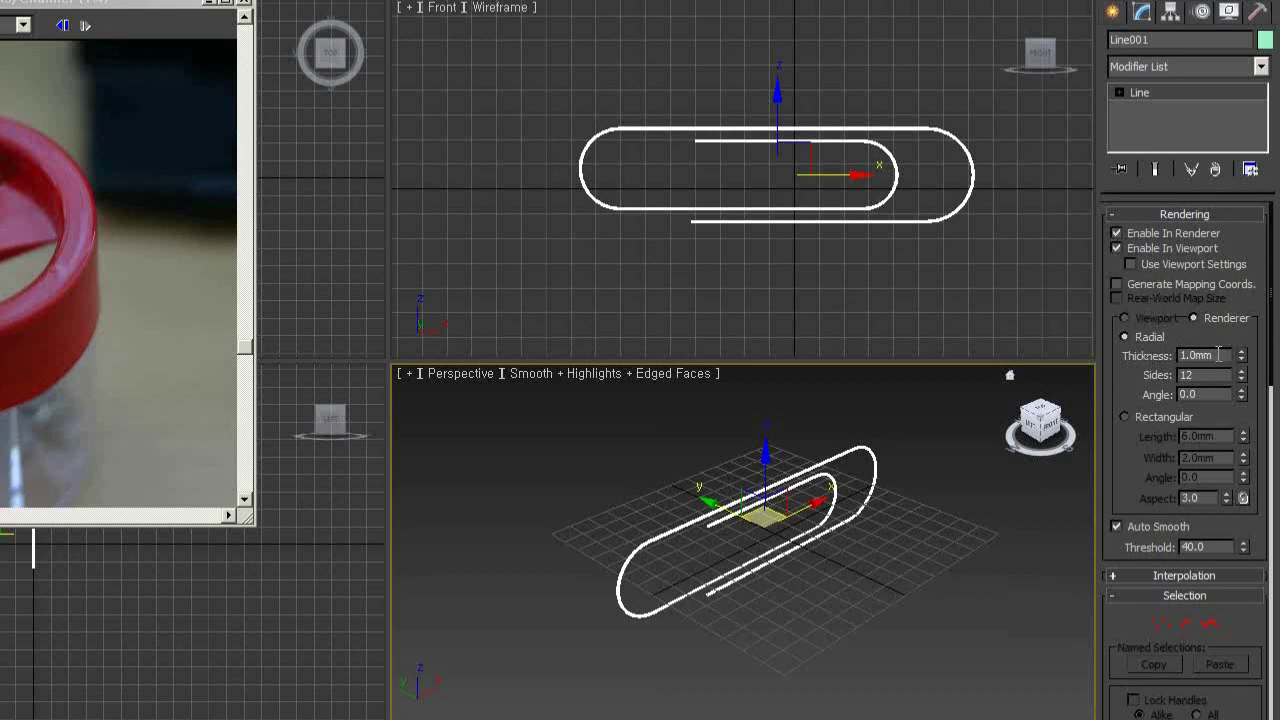
left_click_drag(1248, 358, 1229, 350)
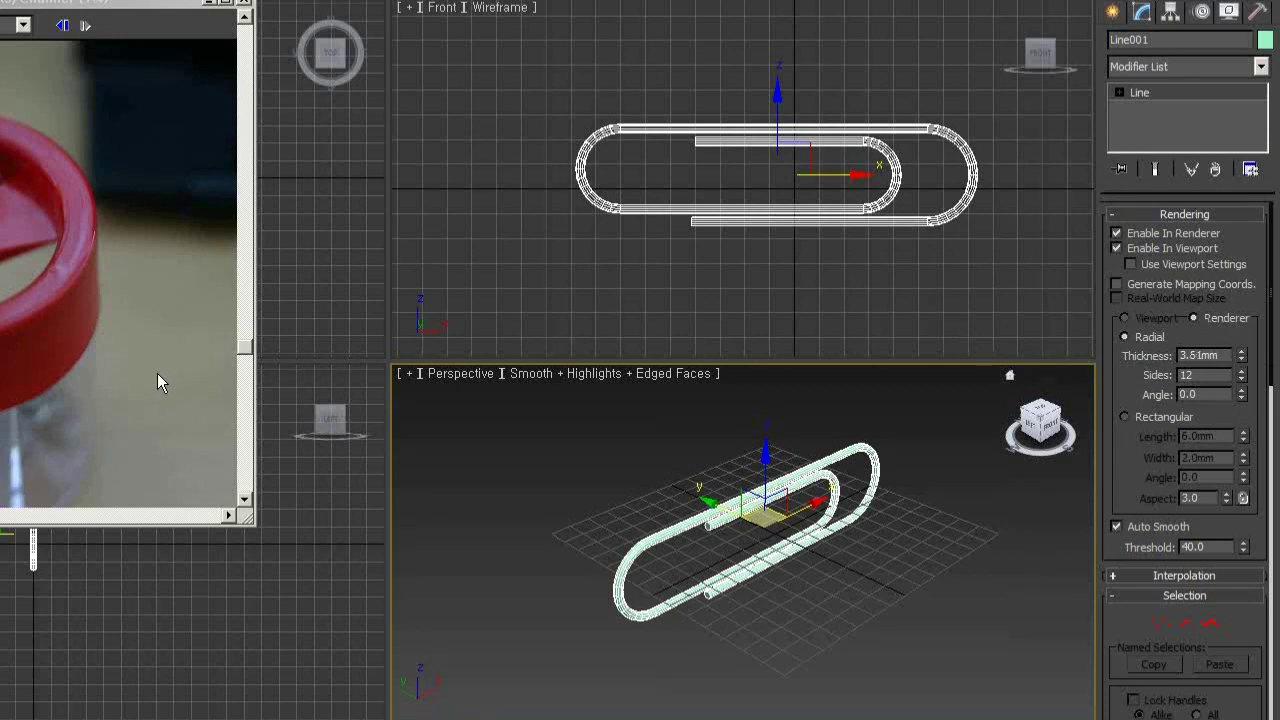
middle_click_drag(812, 256, 800, 149)
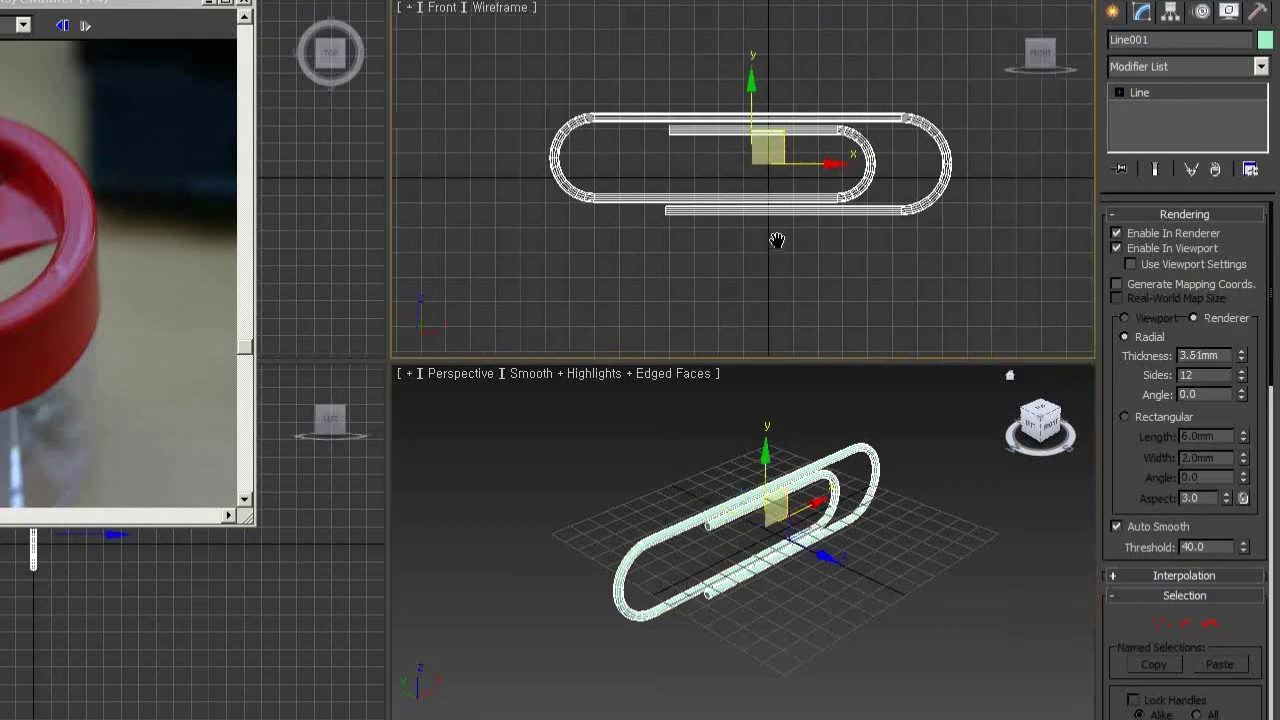
Draw a circle below the paperclip in the Front view and convert it to an Editable Spline
left_click(1112, 13)
left_click(1148, 175)
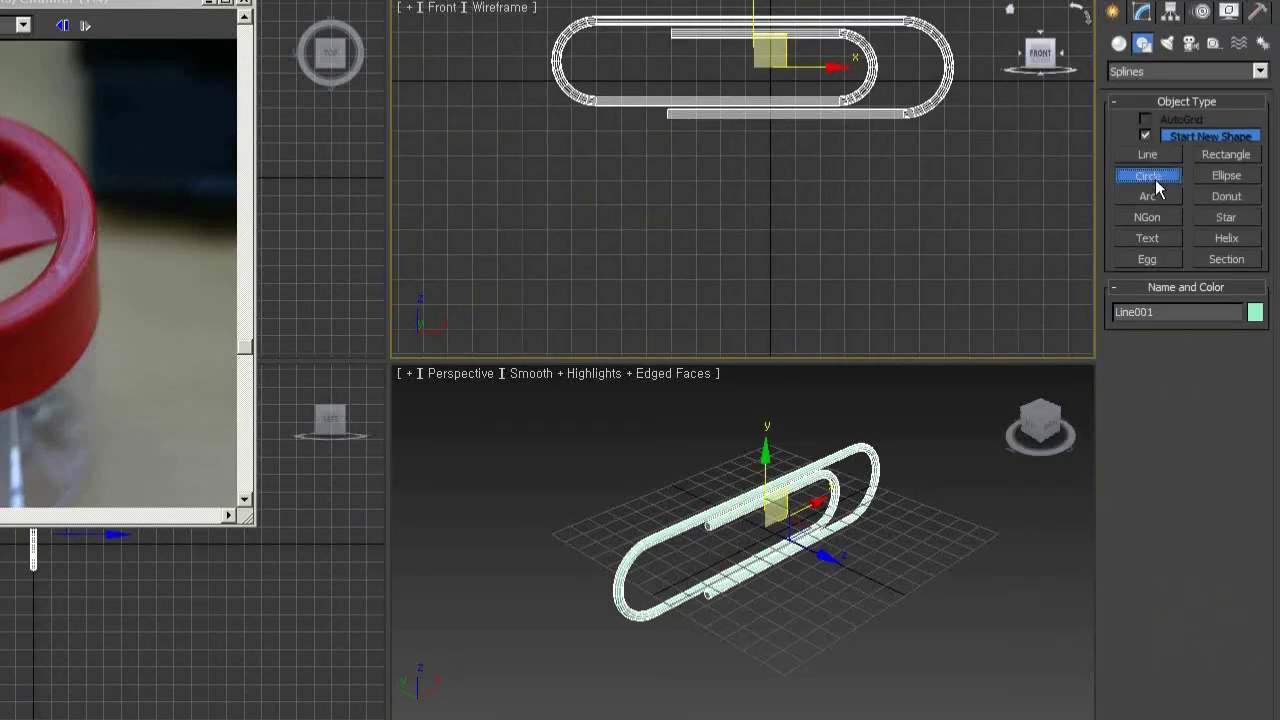
middle_click_drag(706, 230, 666, 265)
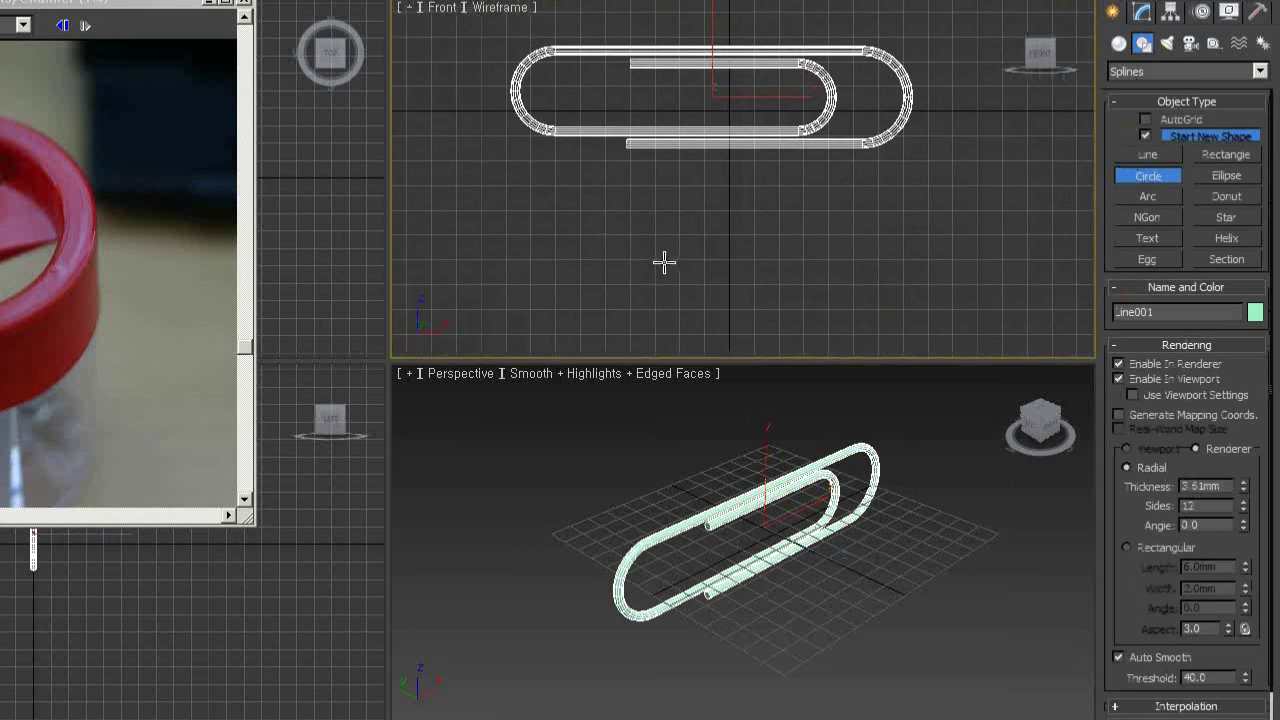
middle_click_drag(577, 237, 581, 214)
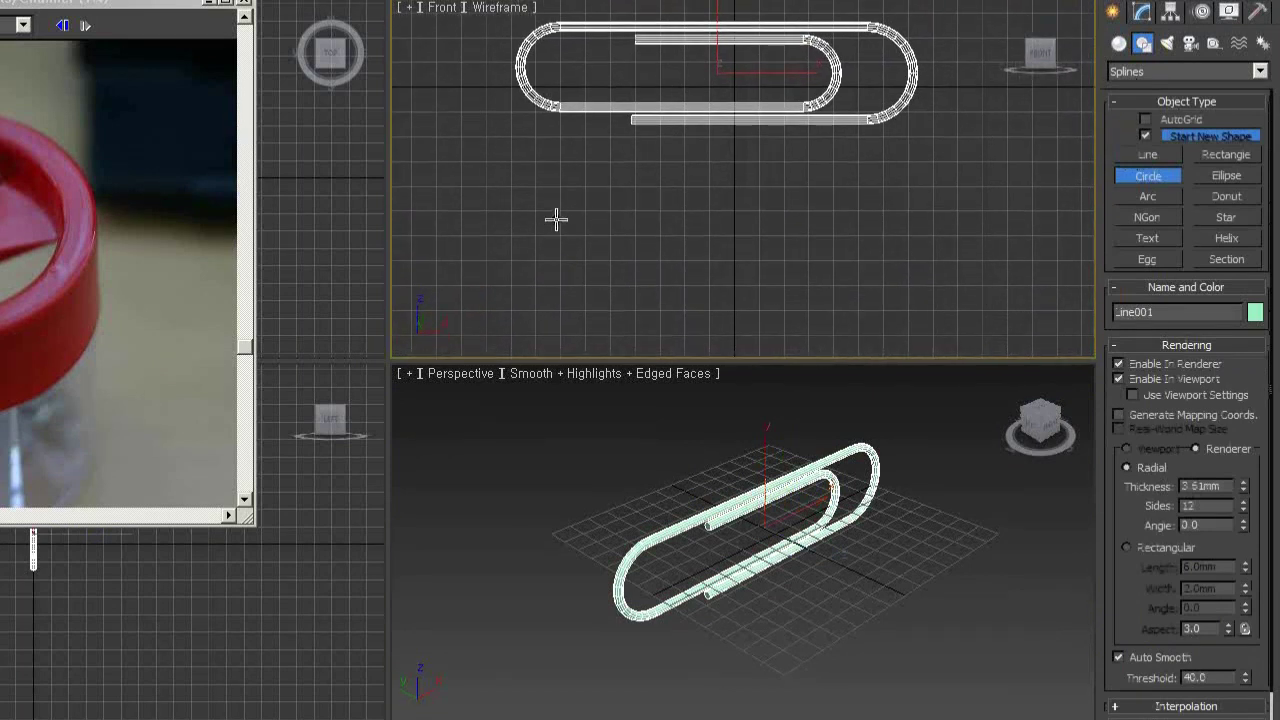
left_click_drag(561, 220, 554, 262)
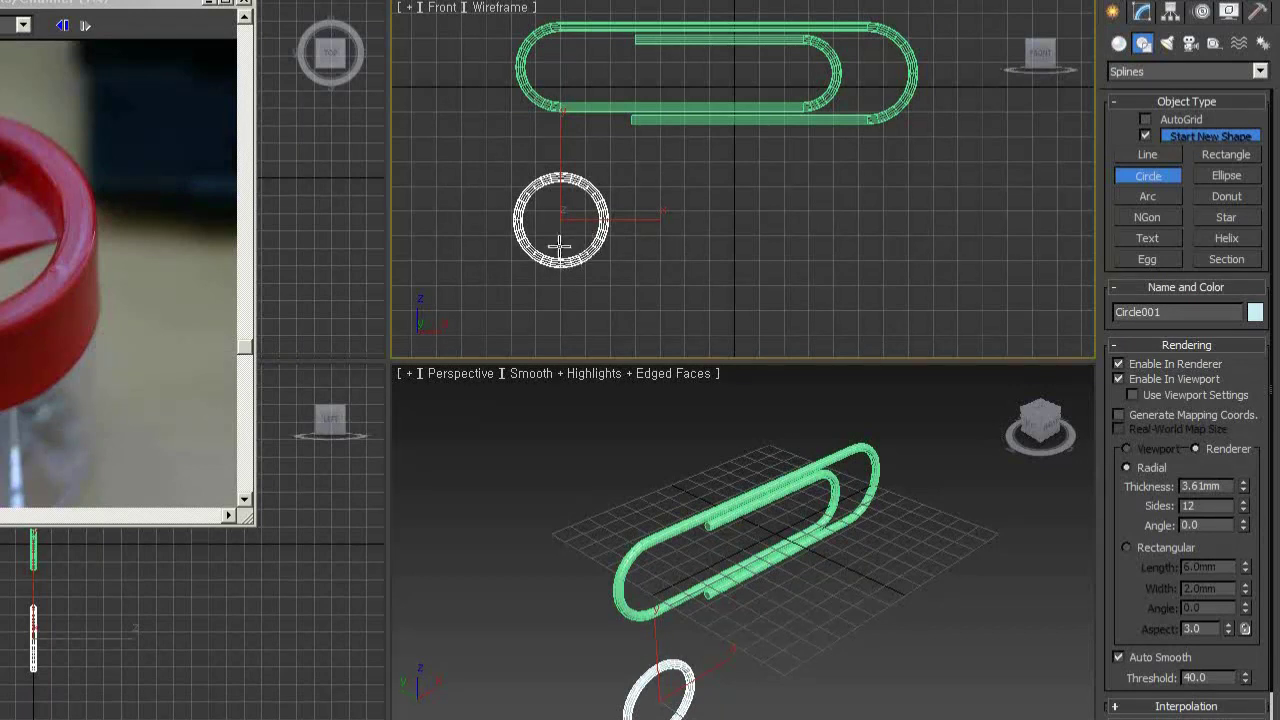
right_click(566, 226)
right_click(568, 228)
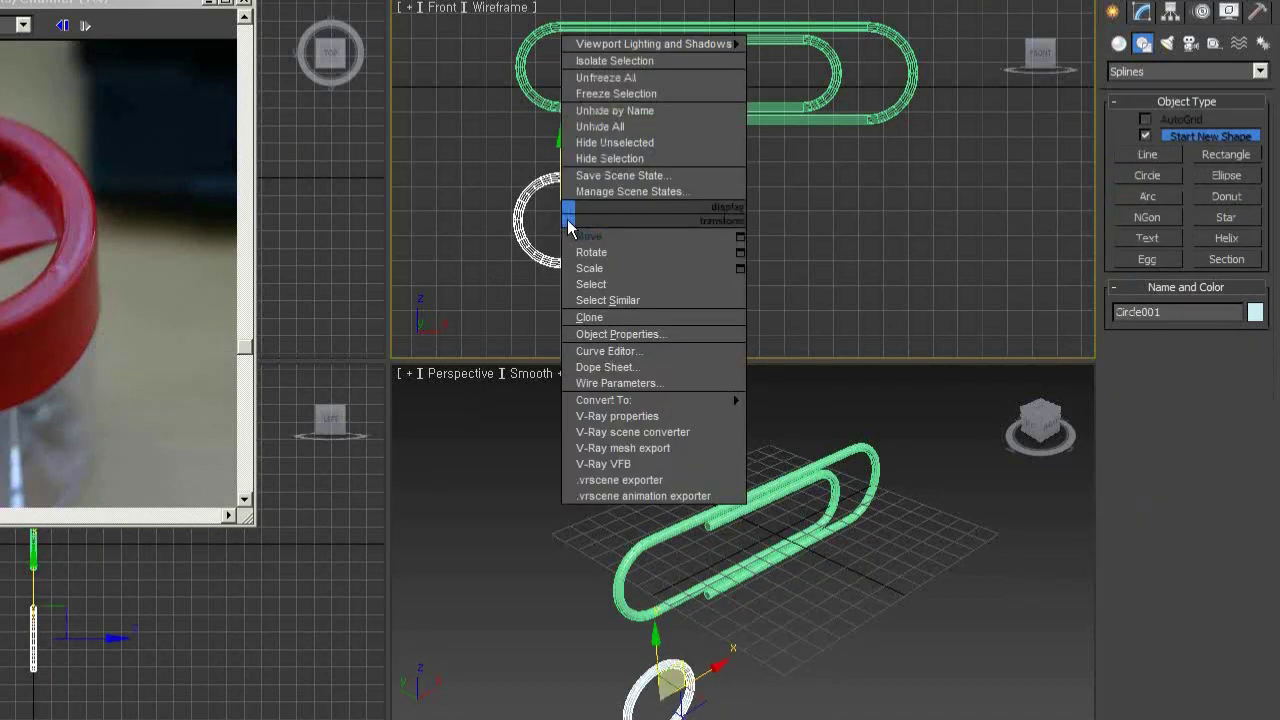
mouse_move(640, 400)
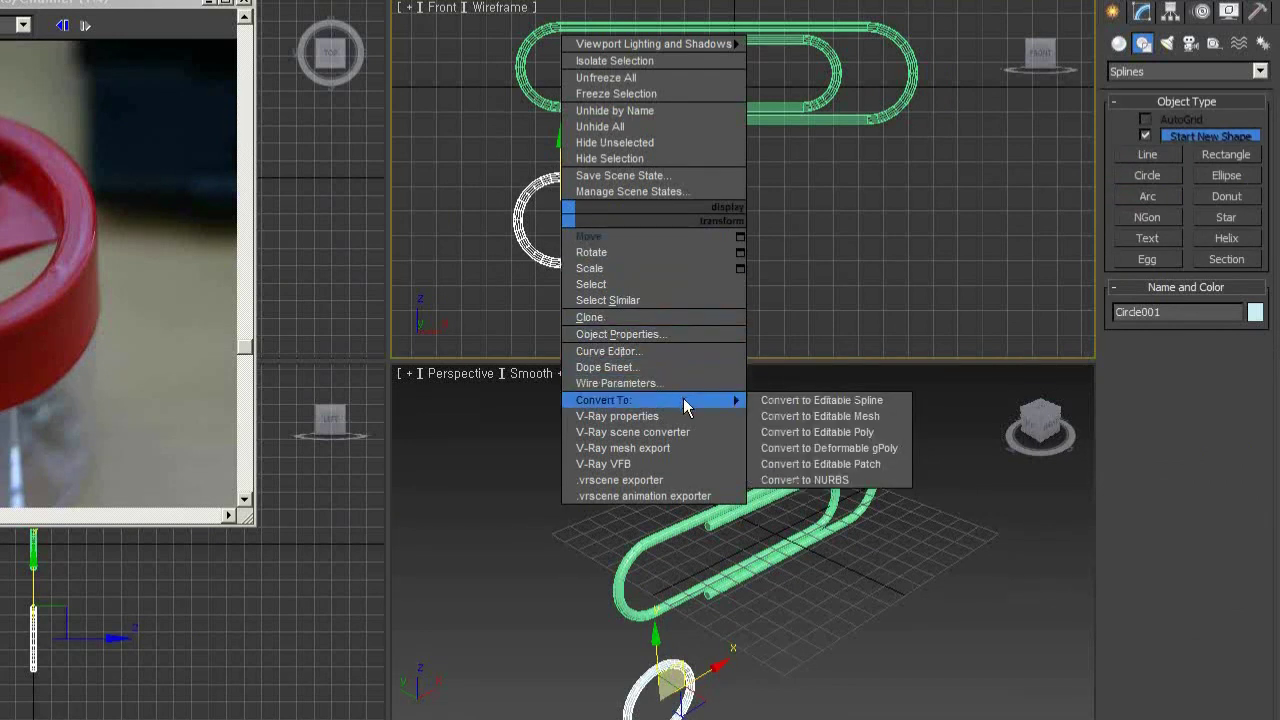
left_click(778, 404)
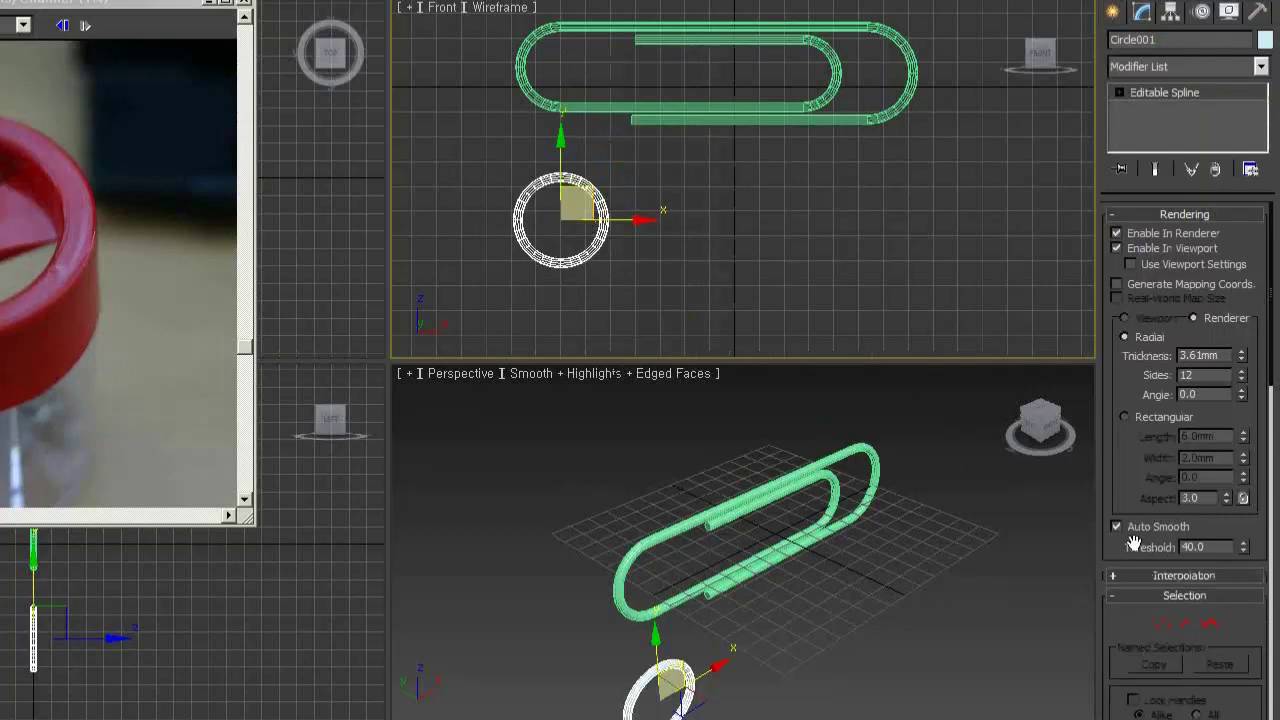
Select the circle's top and bottom vertices and Break it into two arcs
left_click_drag(1130, 622, 1130, 390)
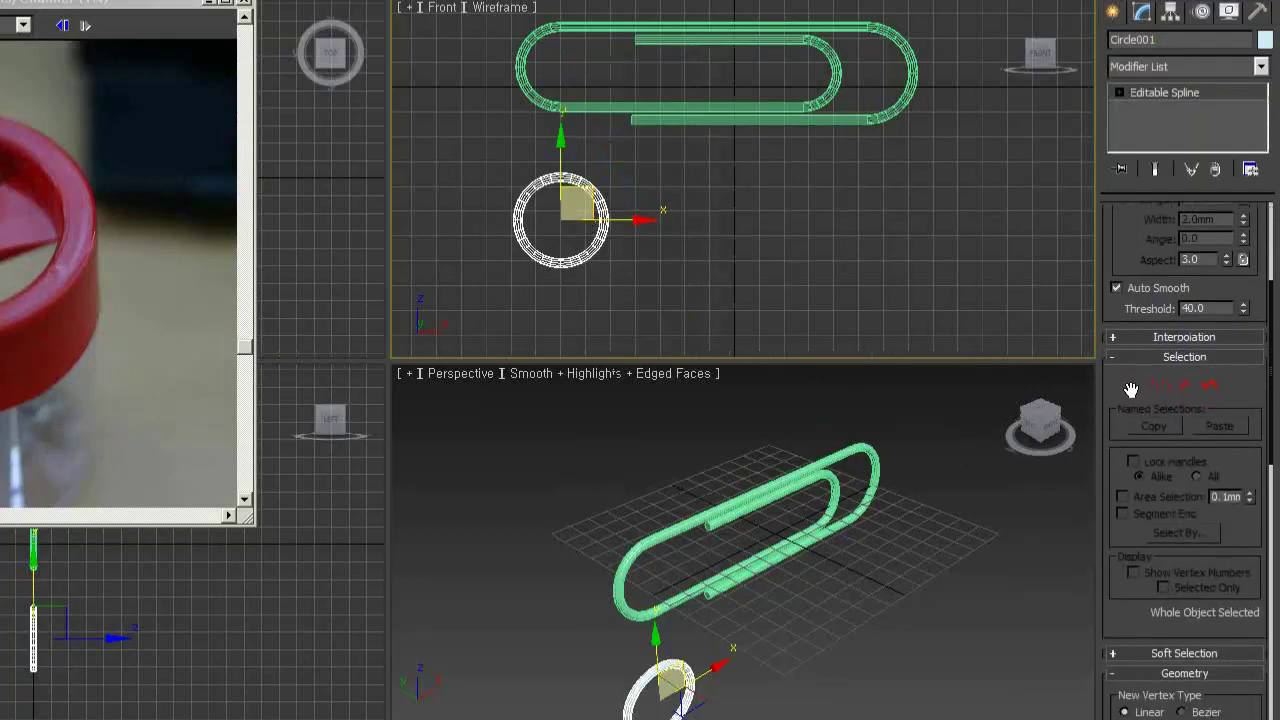
left_click(1160, 385)
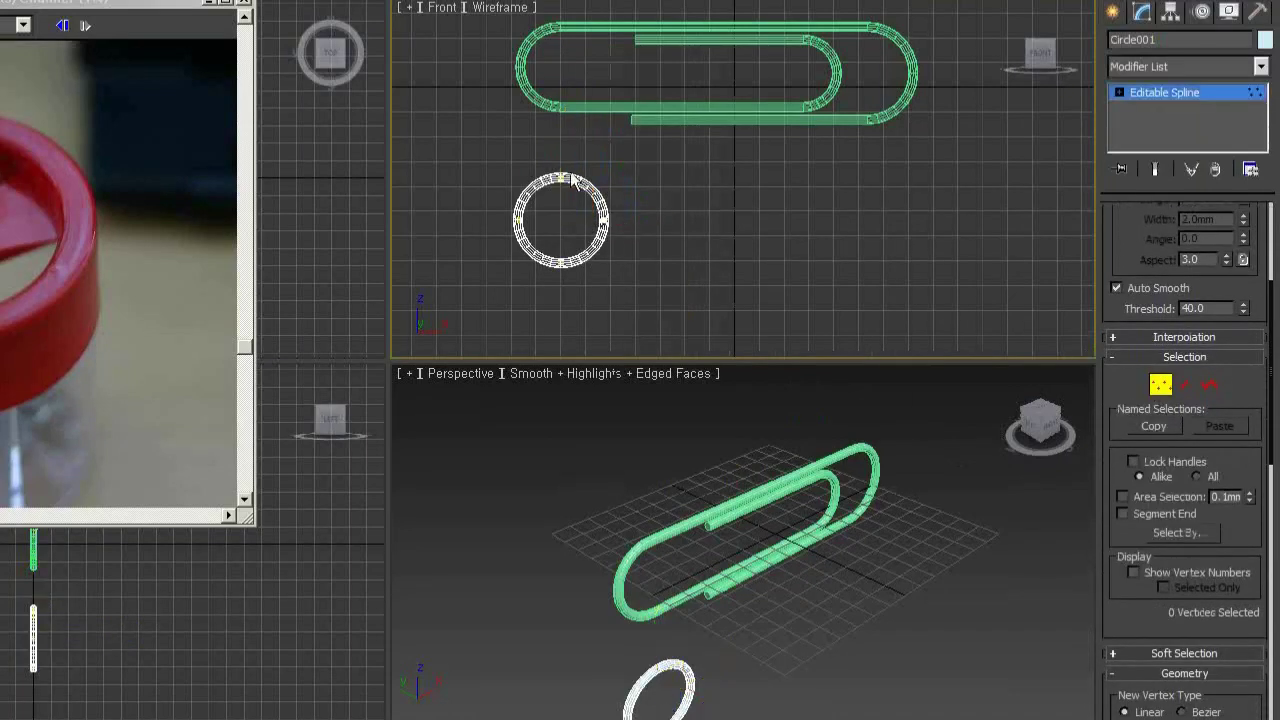
left_click_drag(565, 207, 587, 289)
left_click_drag(1133, 590, 1157, 237)
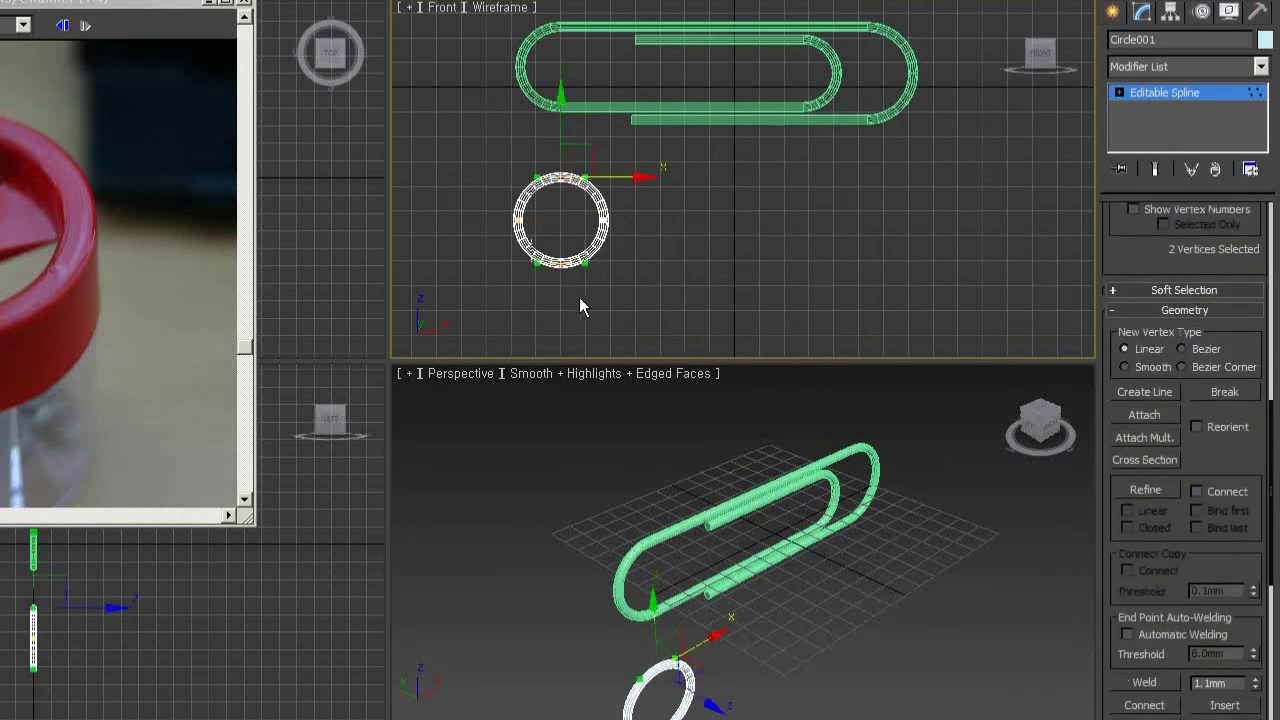
left_click(1236, 391)
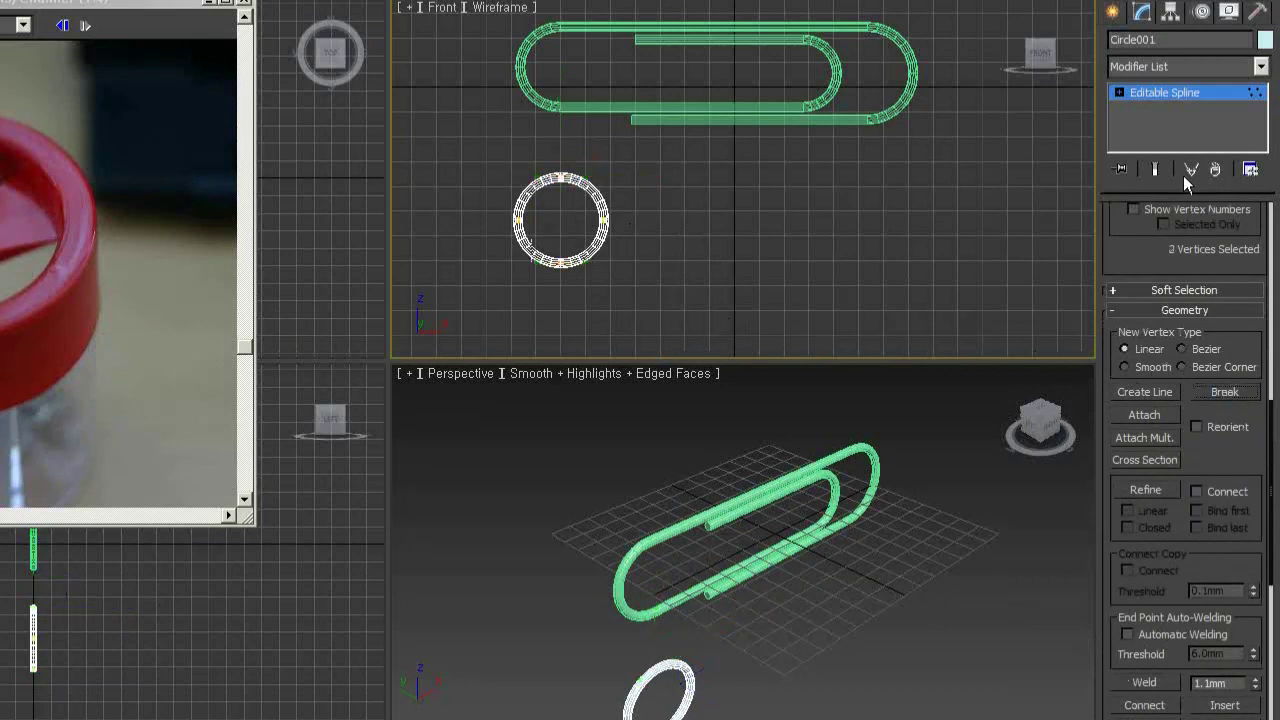
At Spline level, move the right half-arc out to the right along X
left_click(1120, 93)
left_click(1150, 140)
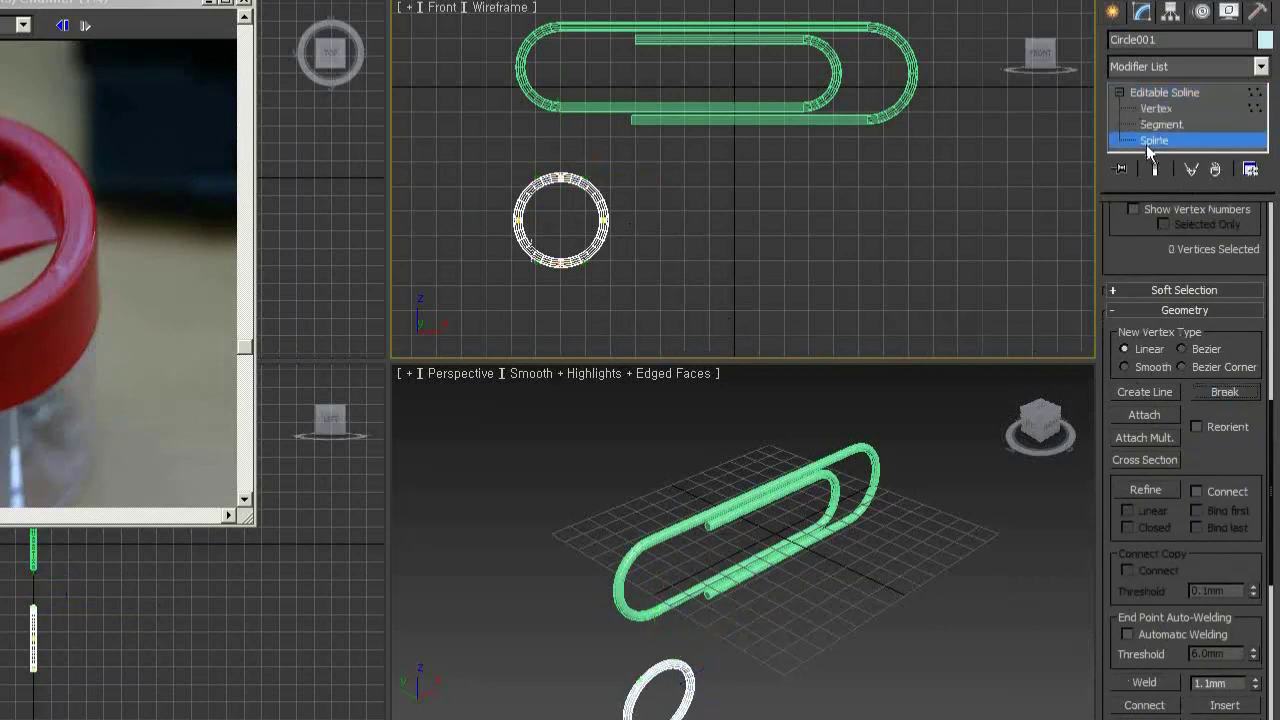
mouse_move(717, 235)
left_mouse_down()
mouse_move(637, 219)
mouse_move(960, 247)
left_mouse_up()
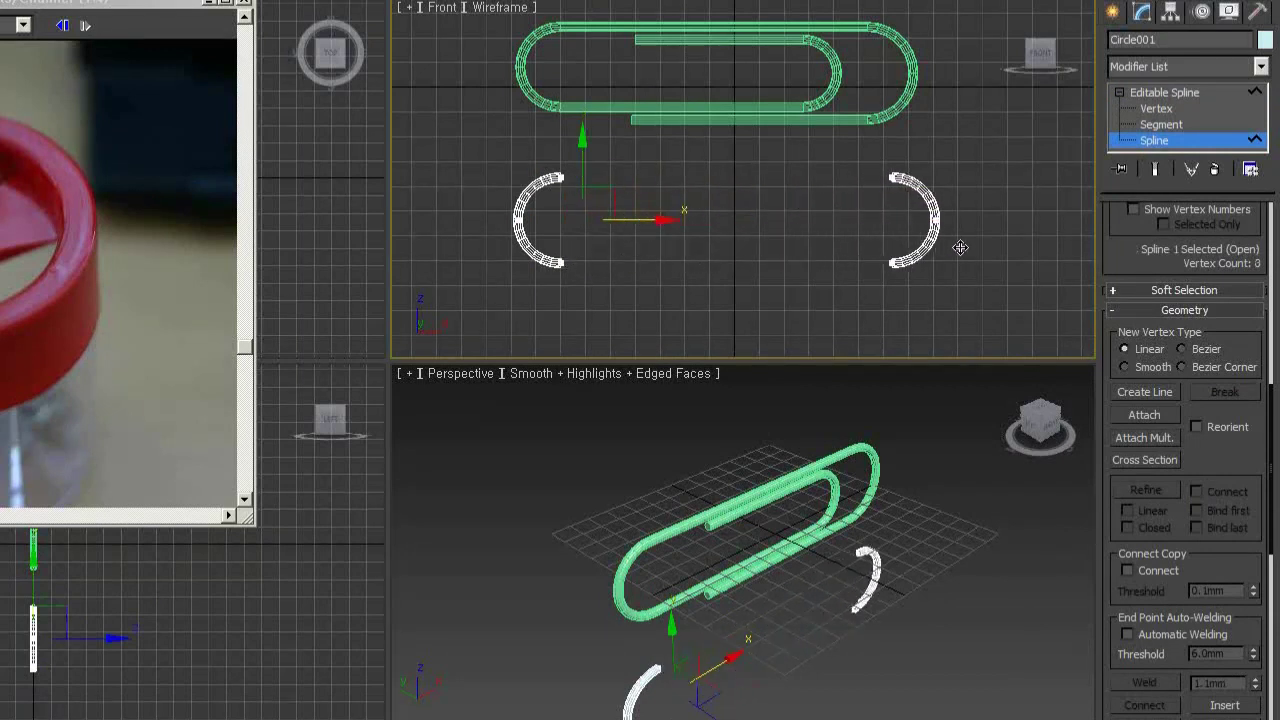
left_click_drag(960, 247, 959, 248)
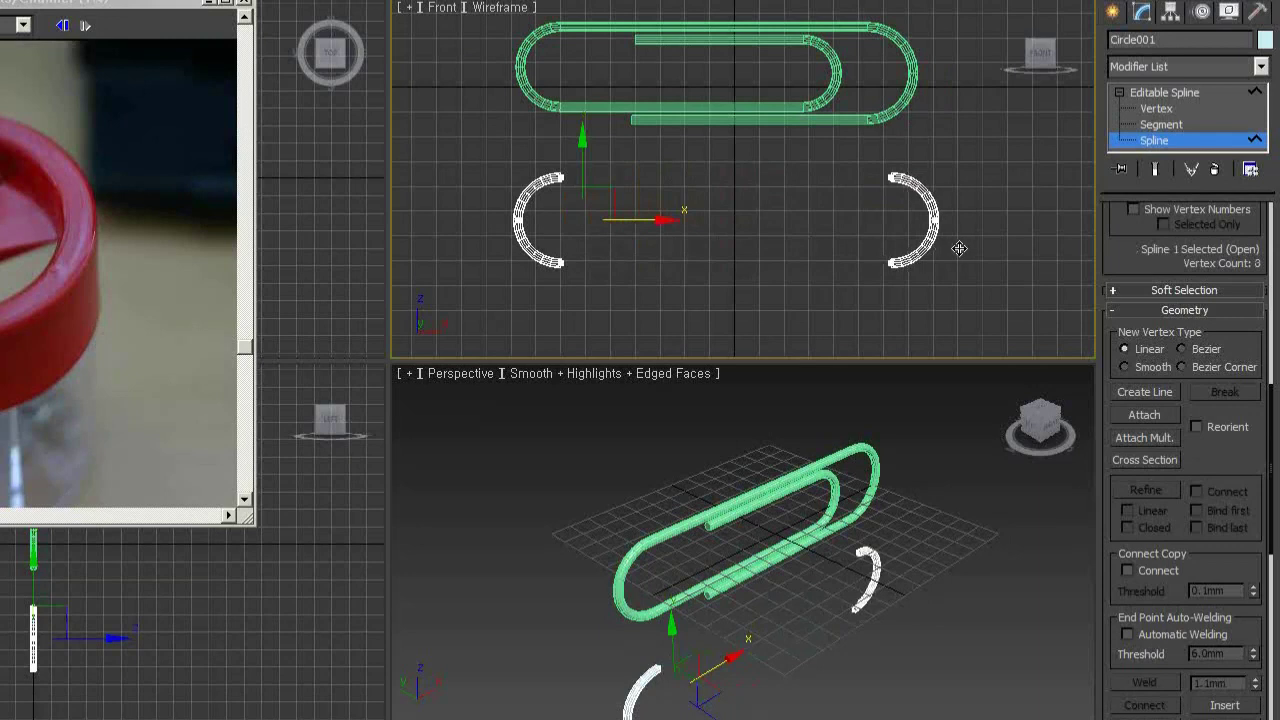
right_click(959, 248)
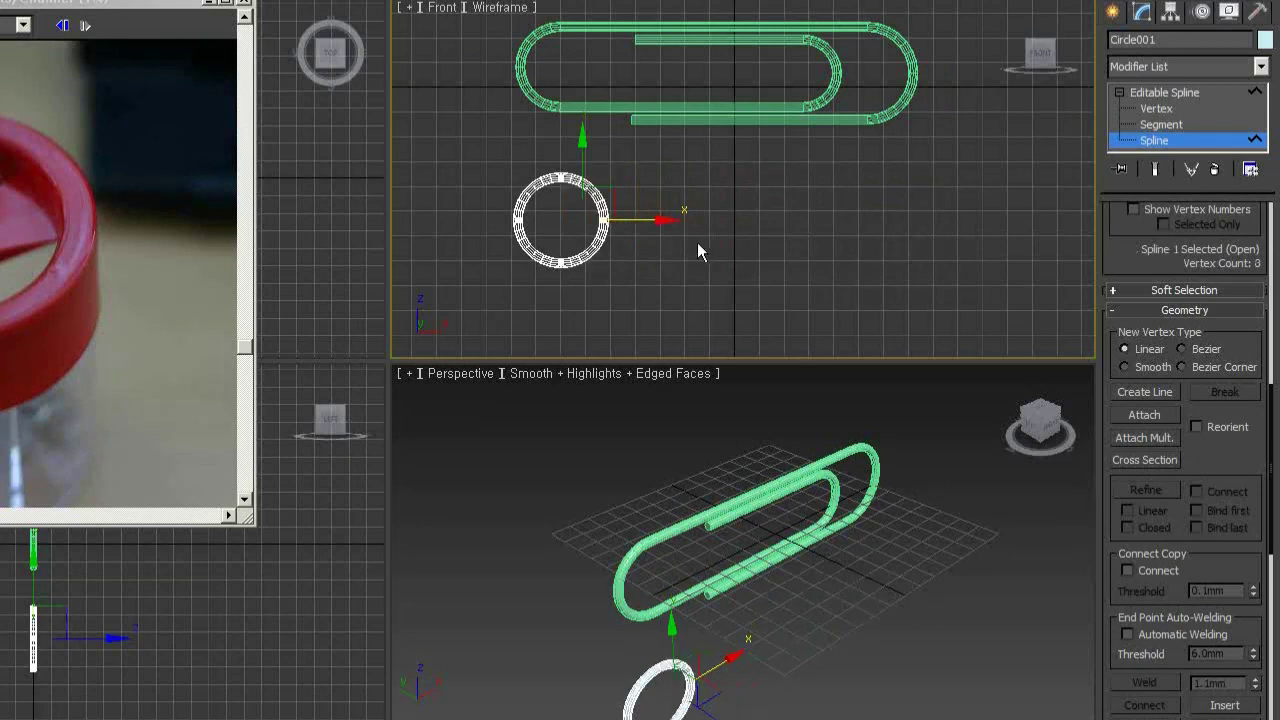
mouse_move(640, 219)
left_mouse_down()
mouse_move(923, 220)
mouse_move(886, 224)
left_mouse_up()
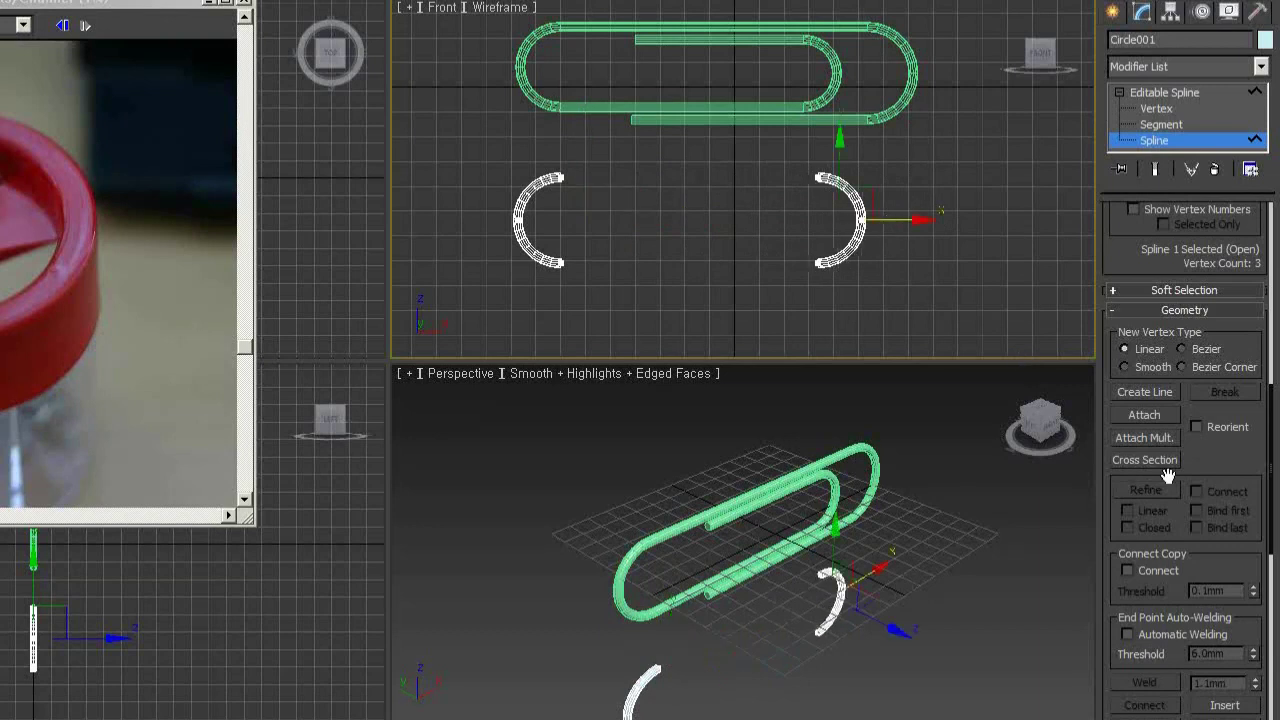
left_click_drag(1220, 466, 1227, 353)
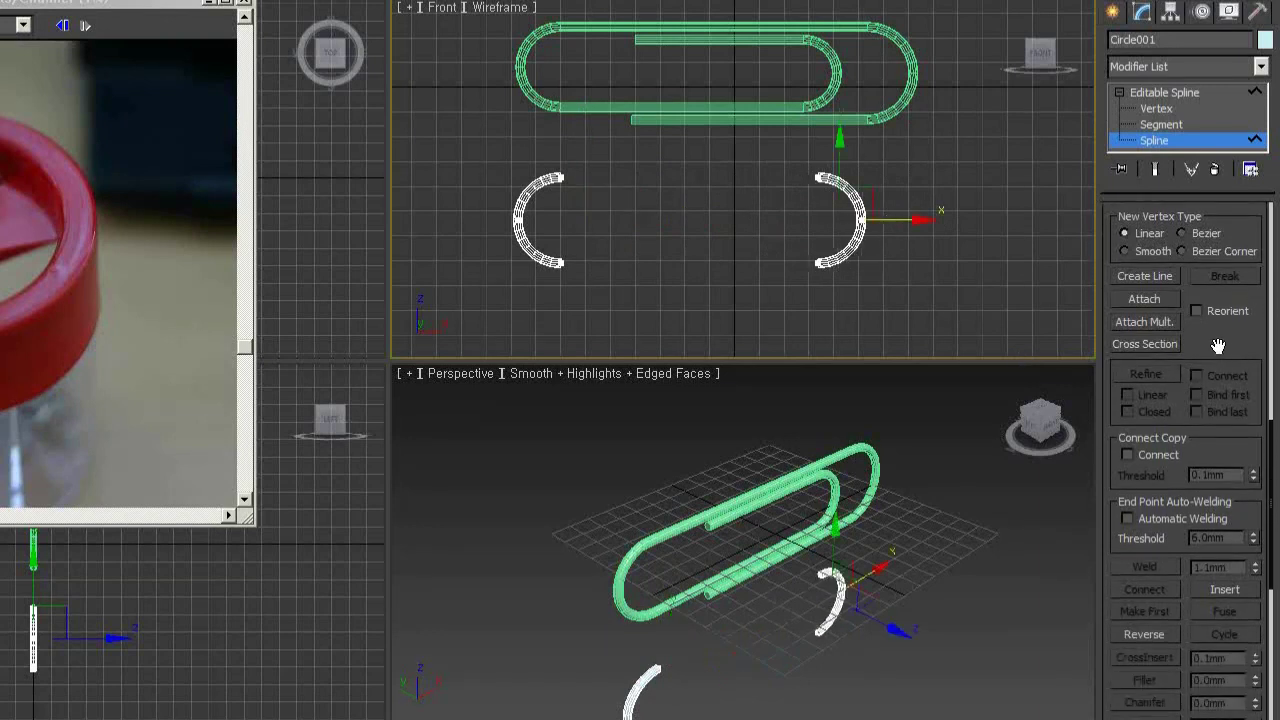
Connect the top vertices, then the bottom vertices, of the two half-arcs with straight segments
left_click(1158, 108)
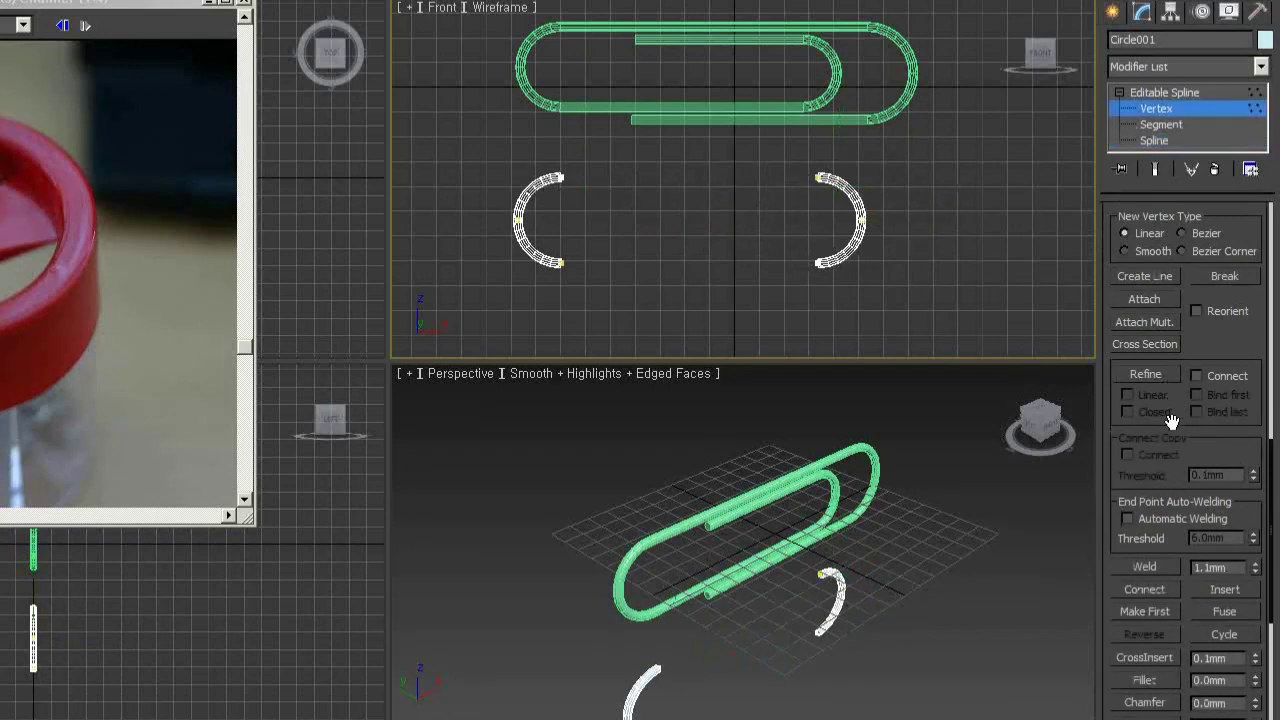
left_click_drag(1175, 436, 1193, 280)
left_click(1145, 434)
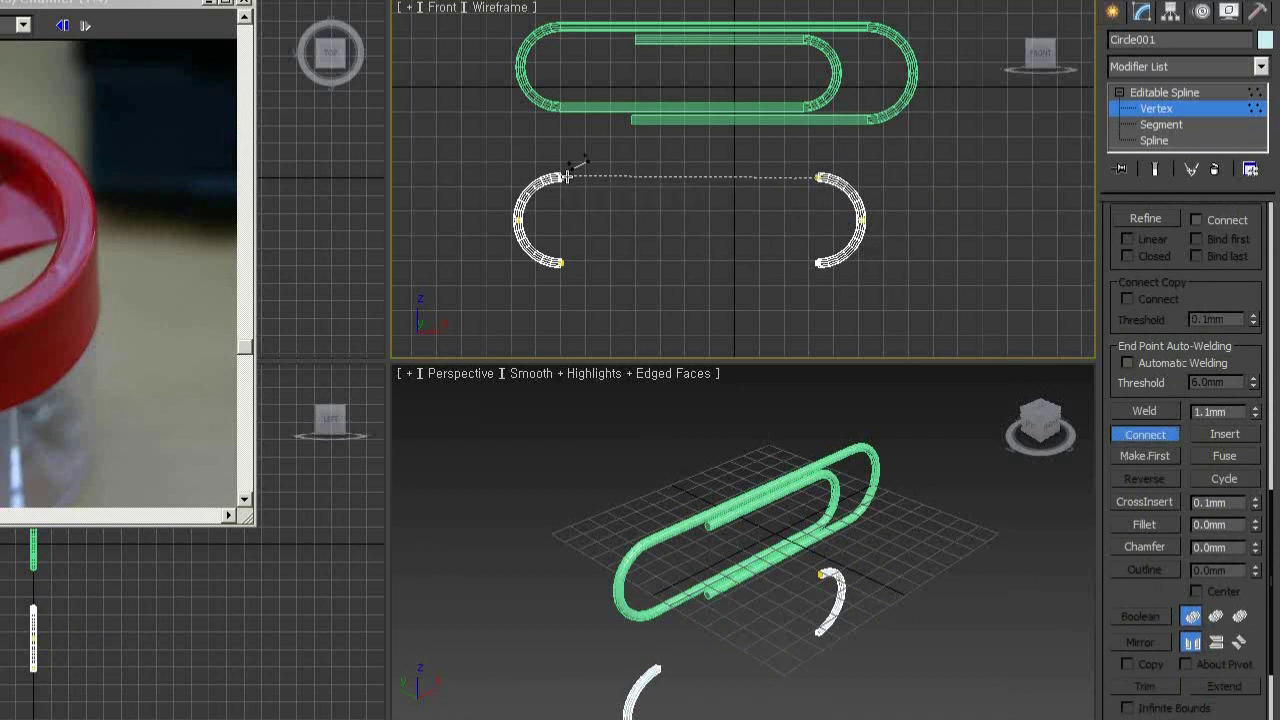
left_click_drag(818, 178, 560, 178)
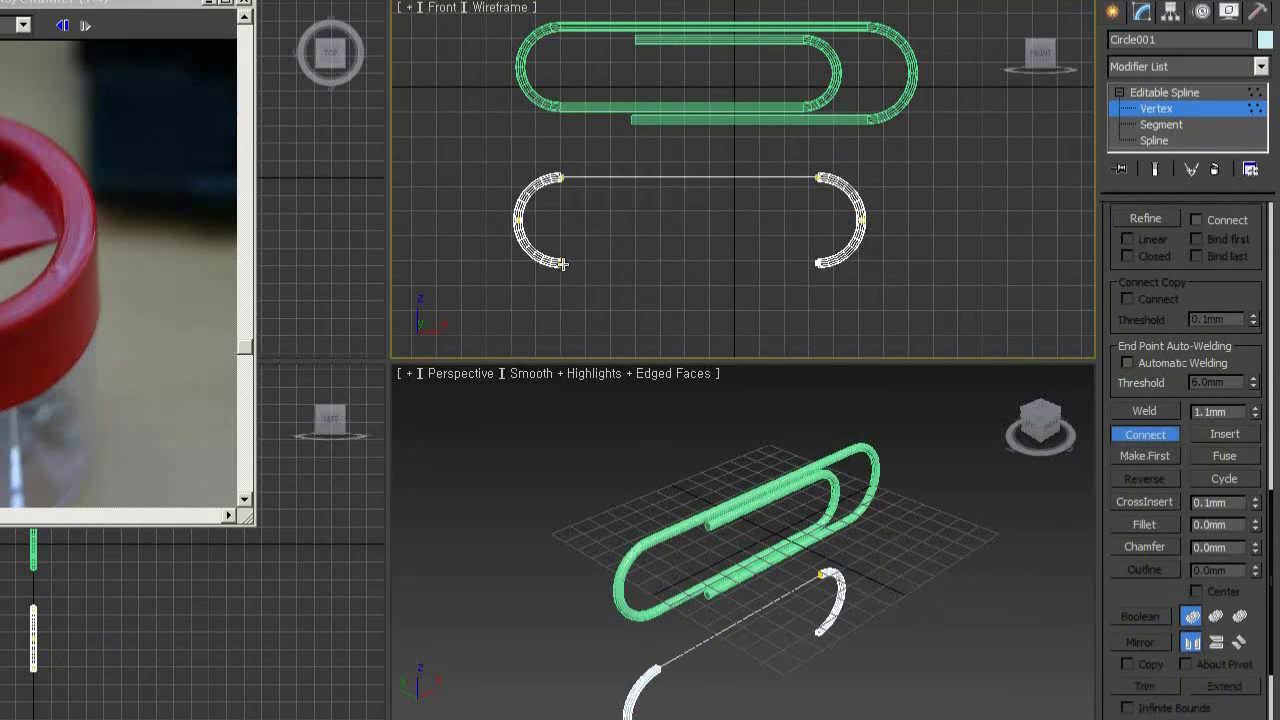
left_click_drag(781, 272, 818, 263)
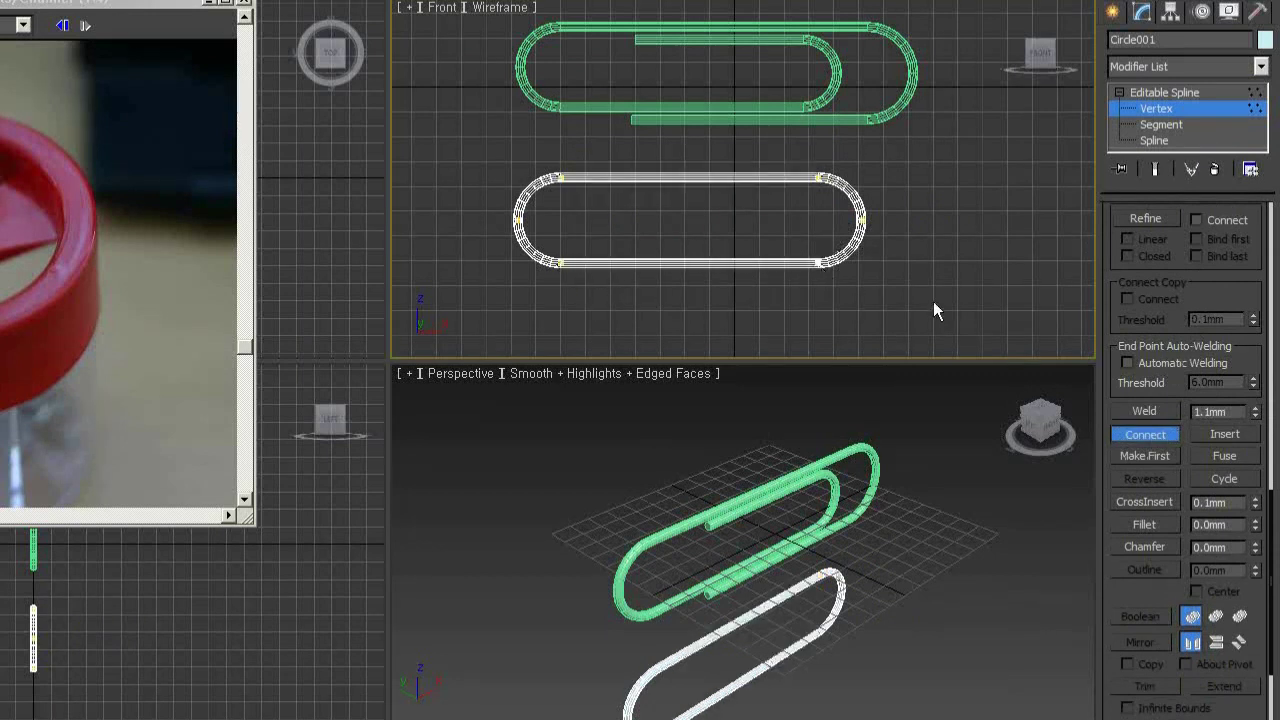
right_click(933, 301)
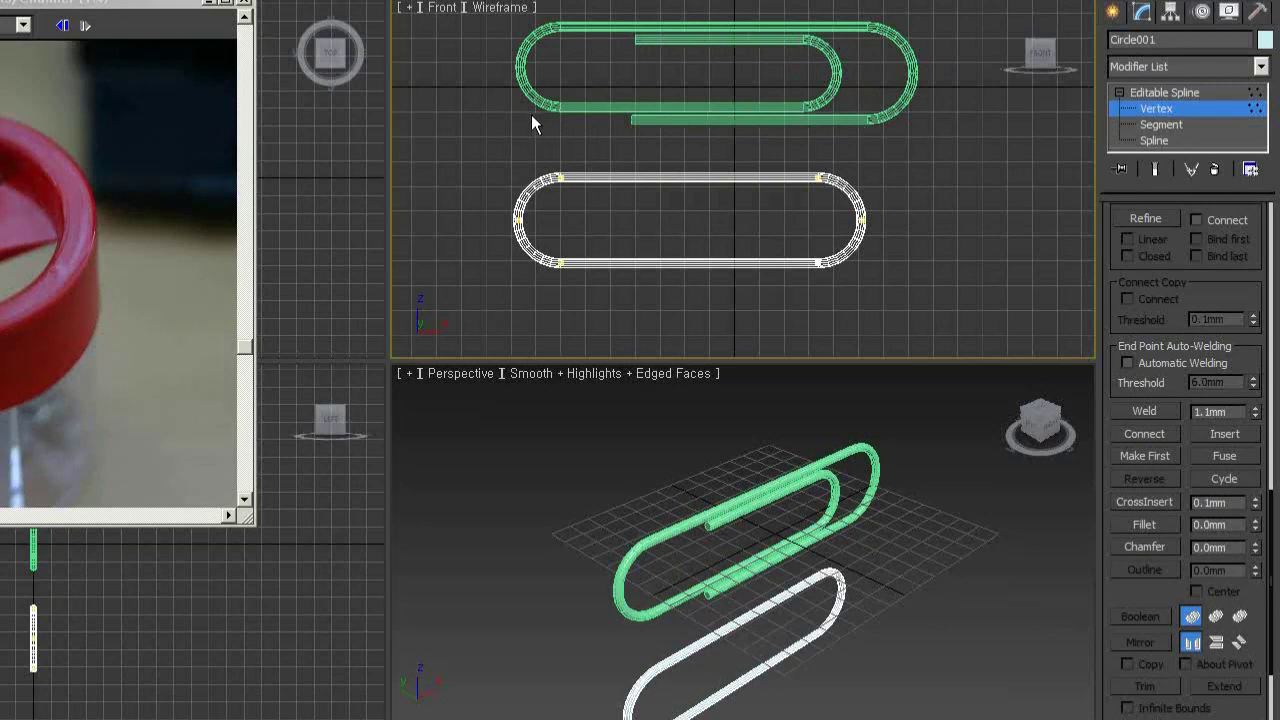
Exit sub-object mode, show the Create Splines panel, and display the railing reference photo in the viewer
left_click(1222, 110)
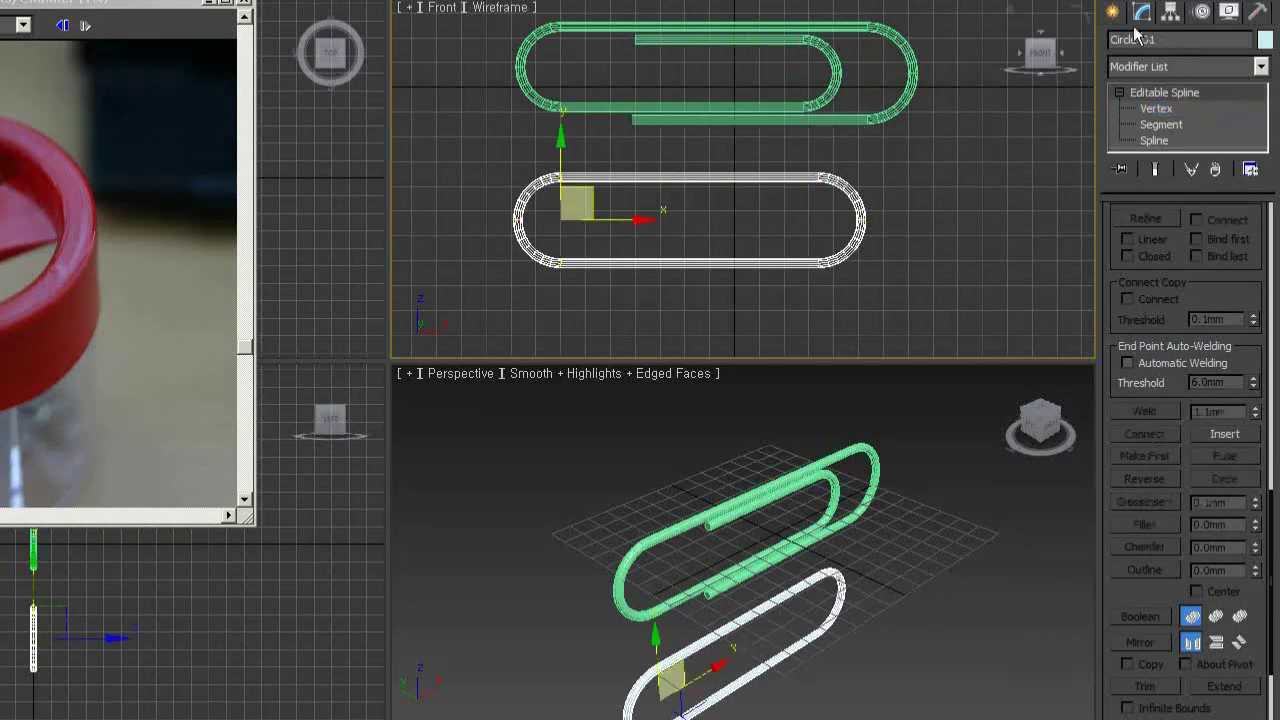
left_click(1113, 14)
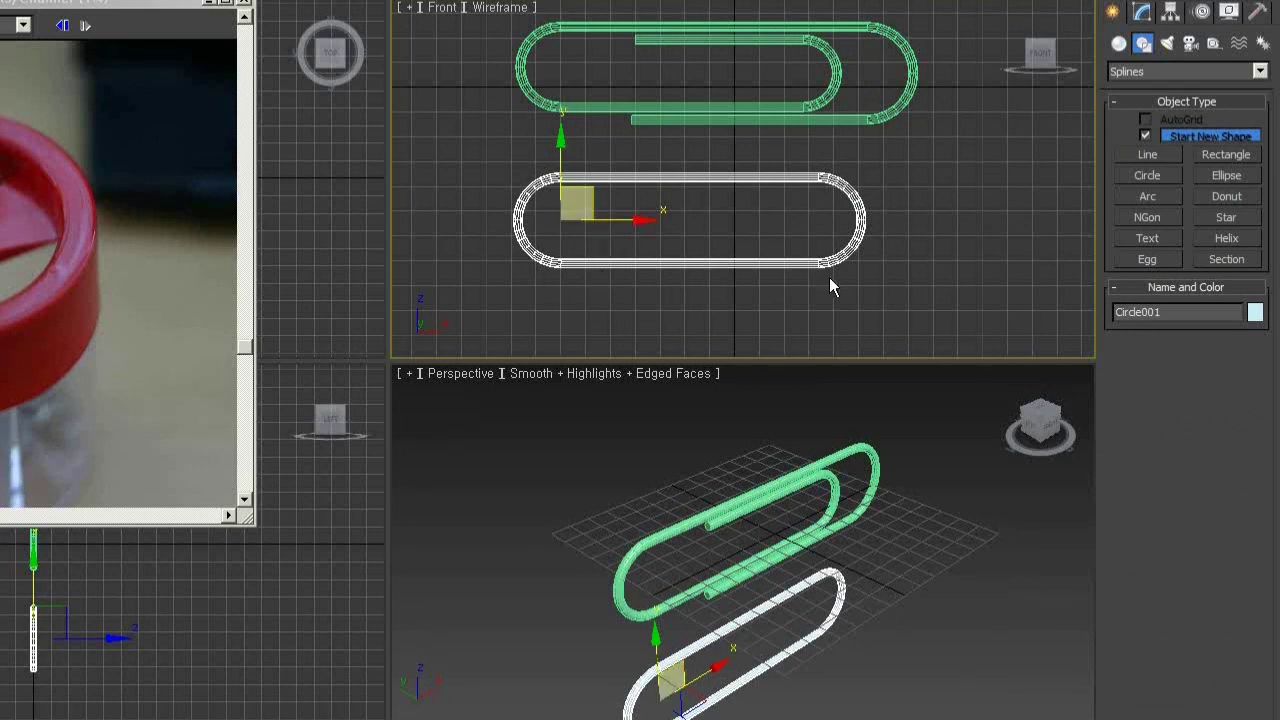
scroll(792, 243, "down", 3)
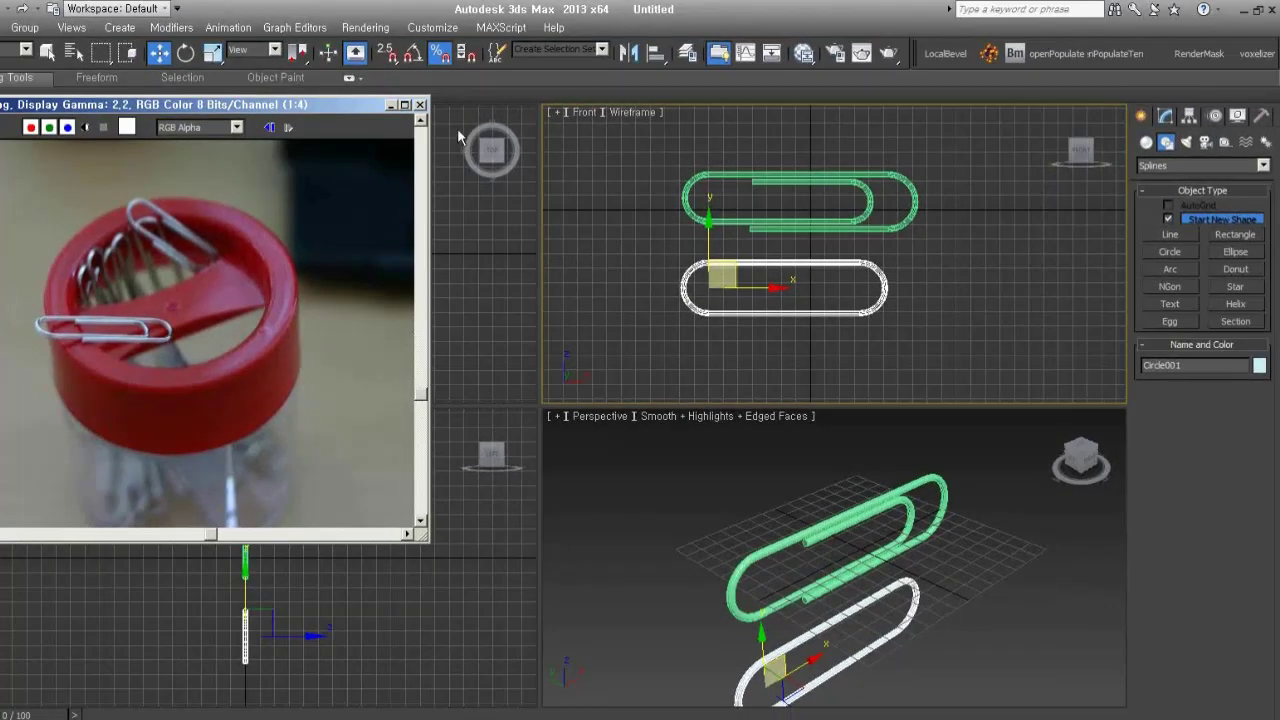
left_click(270, 128)
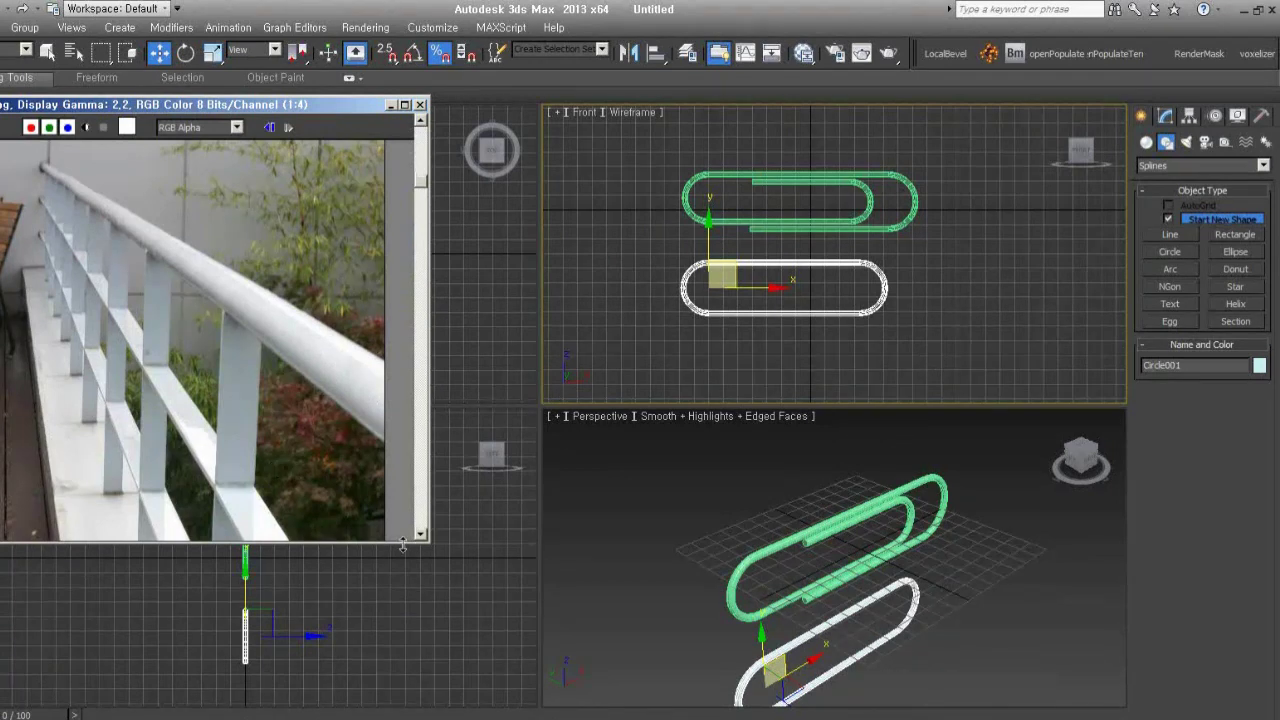
Delete both paperclip shapes from the scene
left_click_drag(402, 545, 402, 609)
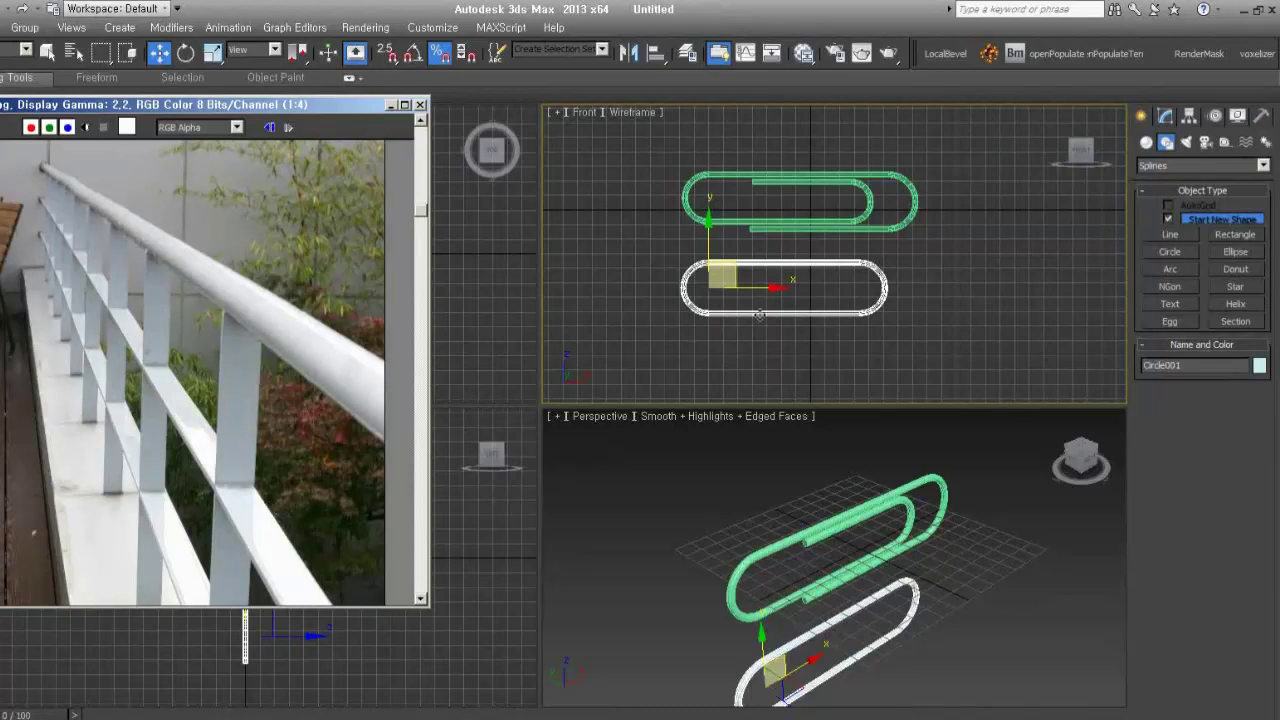
left_click_drag(1018, 300, 611, 170)
key("Delete")
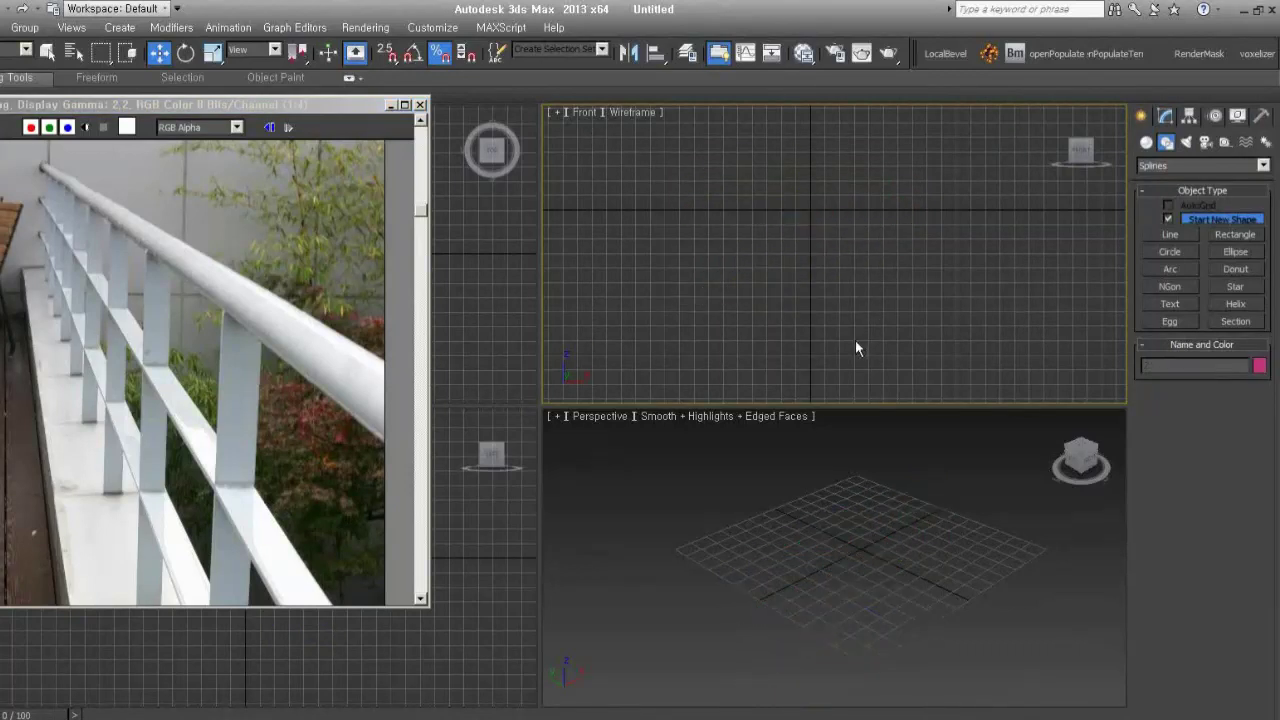
Draw a vertical Line in the Front view for the post
middle_click_drag(834, 210, 880, 306)
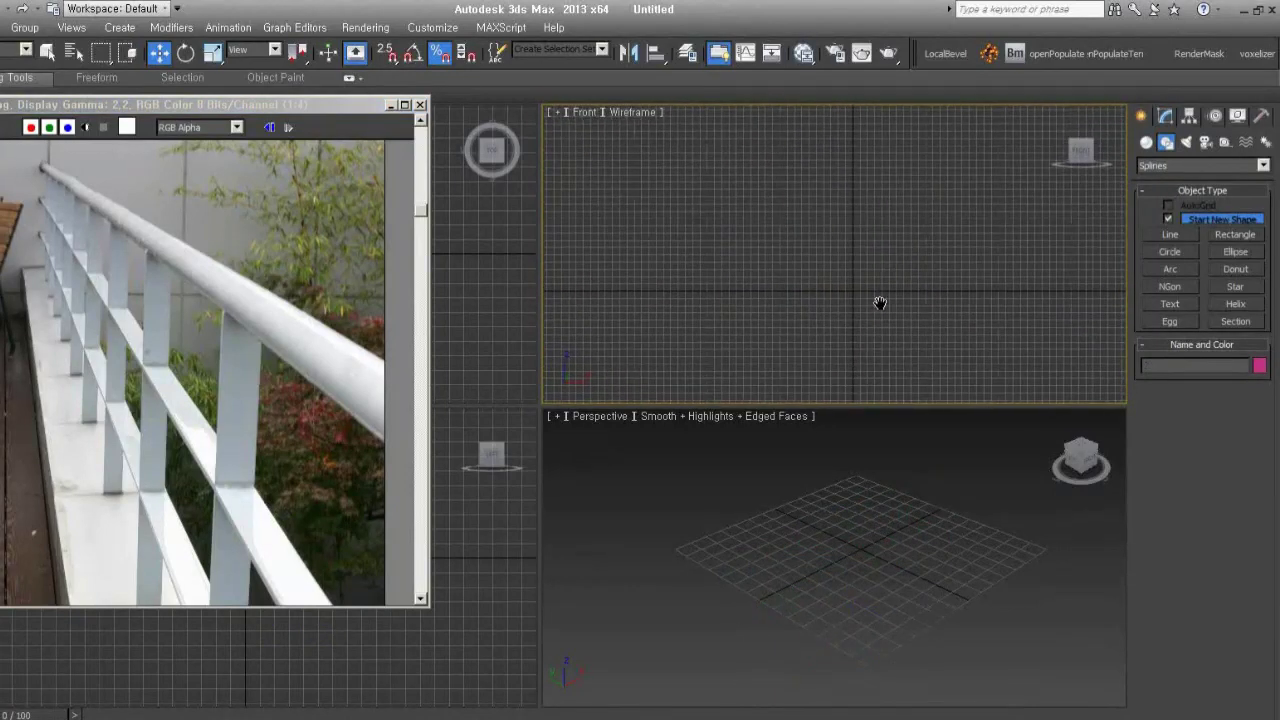
left_click(1170, 234)
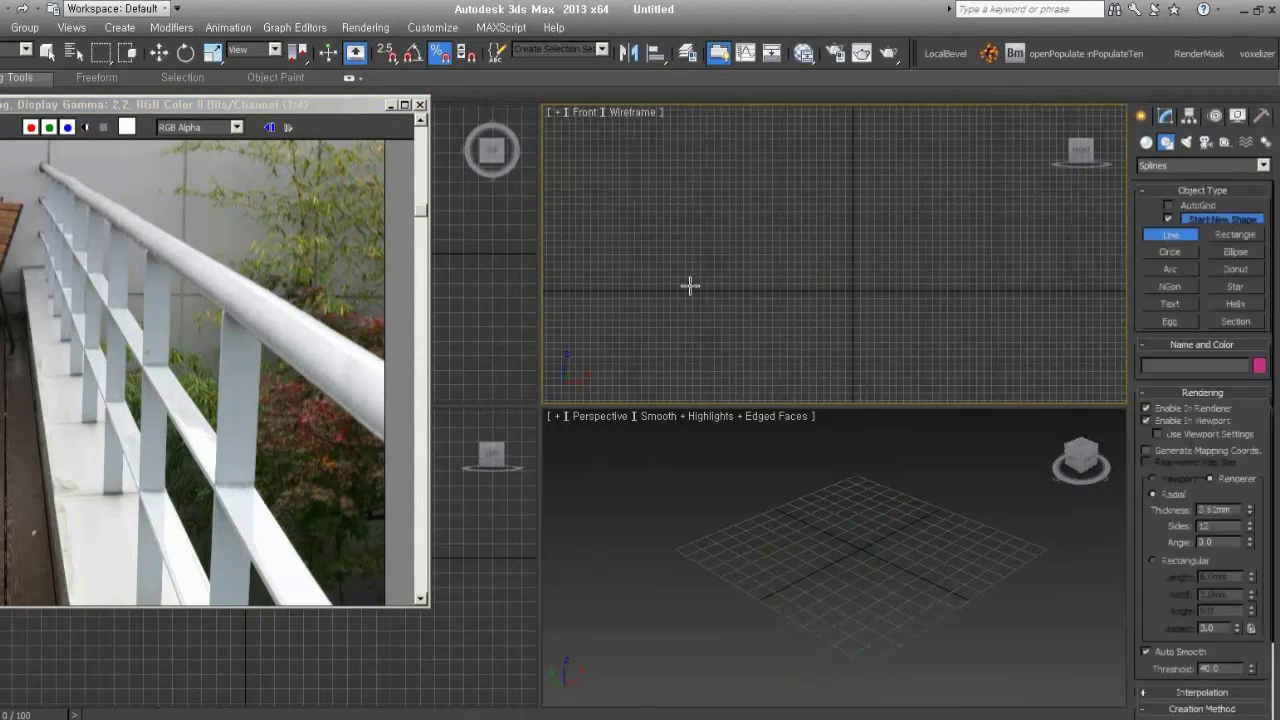
middle_click_drag(709, 254, 774, 263)
left_click(732, 158)
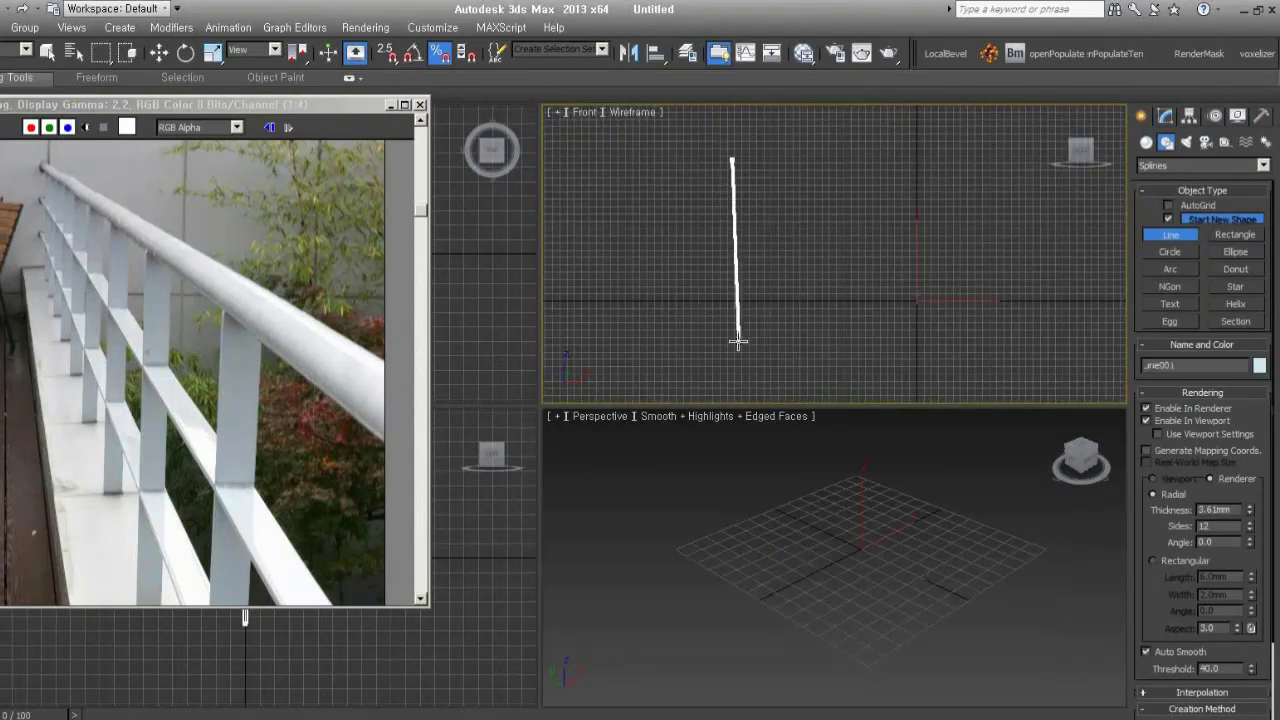
left_click(731, 374)
right_click(731, 374)
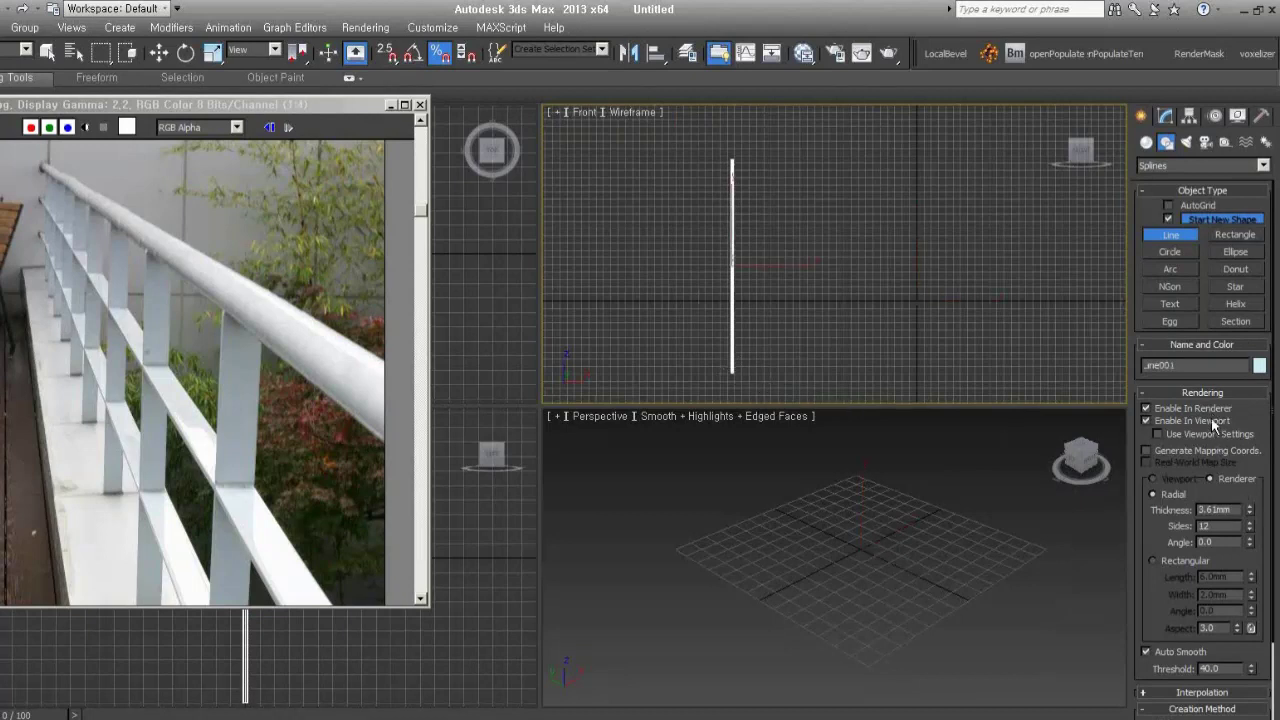
Render the line as a Rectangular bar, Length 2.0mm and Width 10.0mm
right_click(843, 574)
key("z")
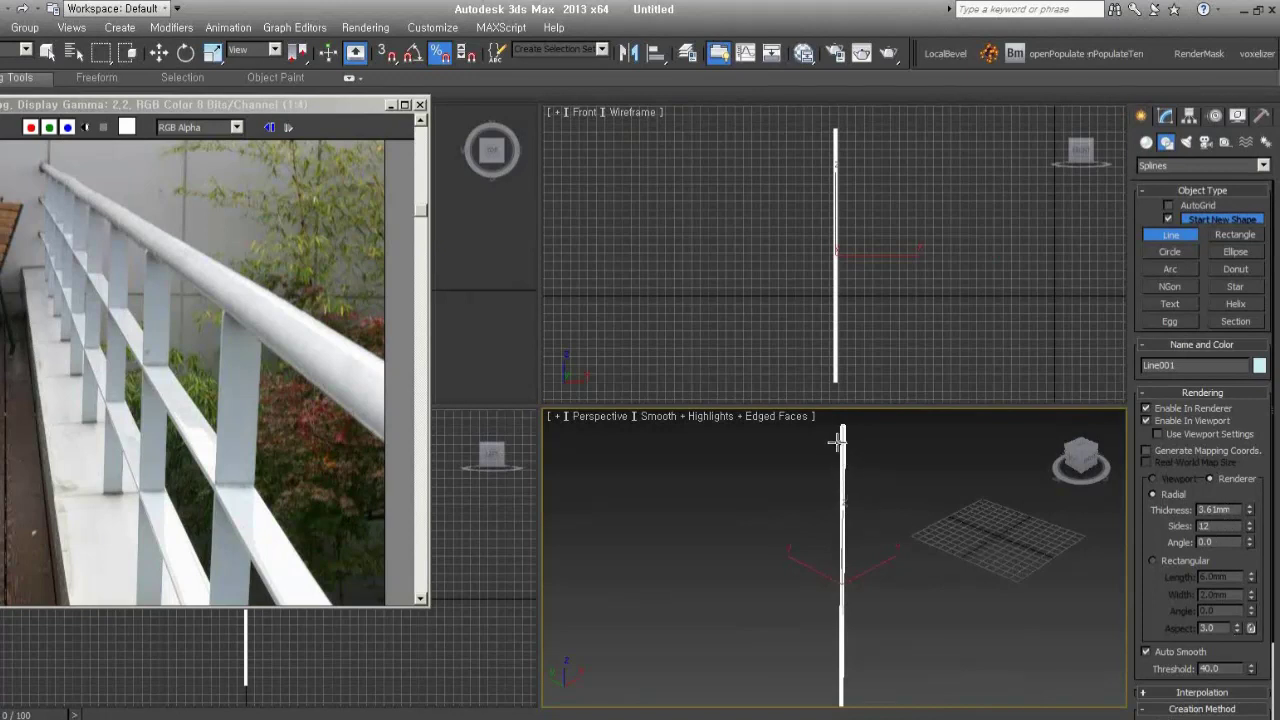
mouse_move(839, 448)
middle_mouse_down("alt")
mouse_move(823, 572)
mouse_move(850, 549)
middle_mouse_up("alt")
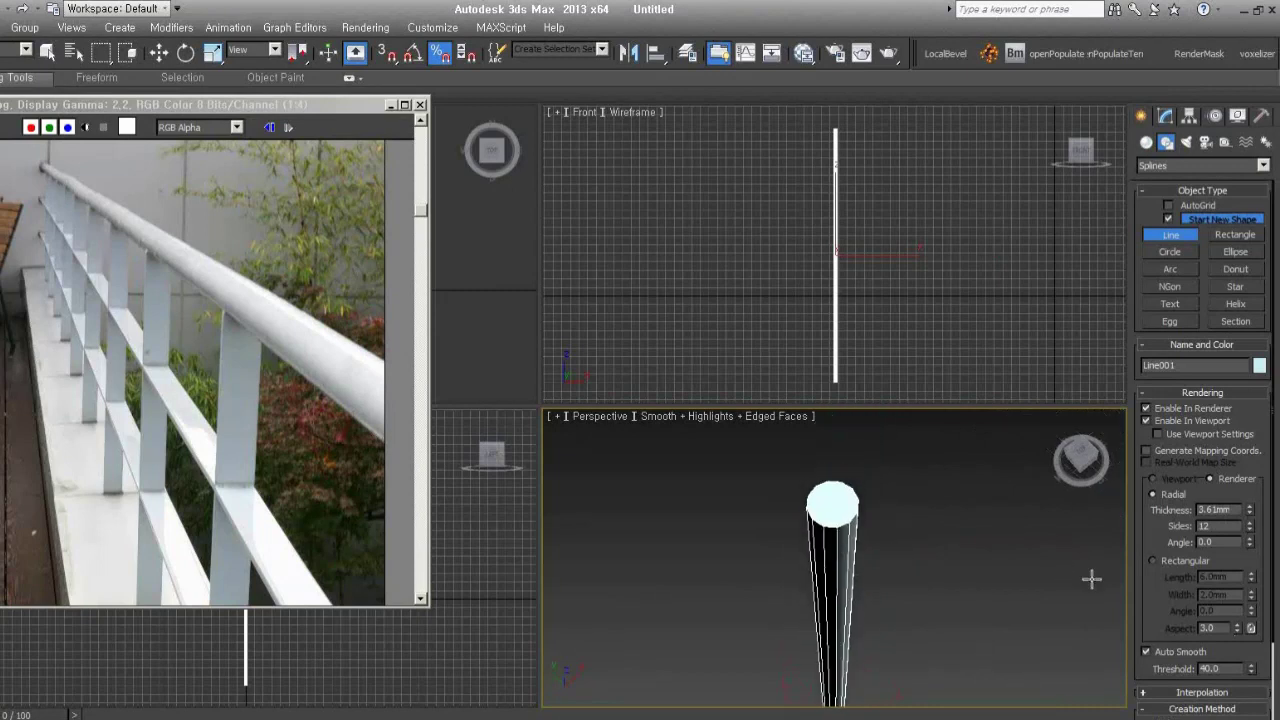
left_click(1186, 564)
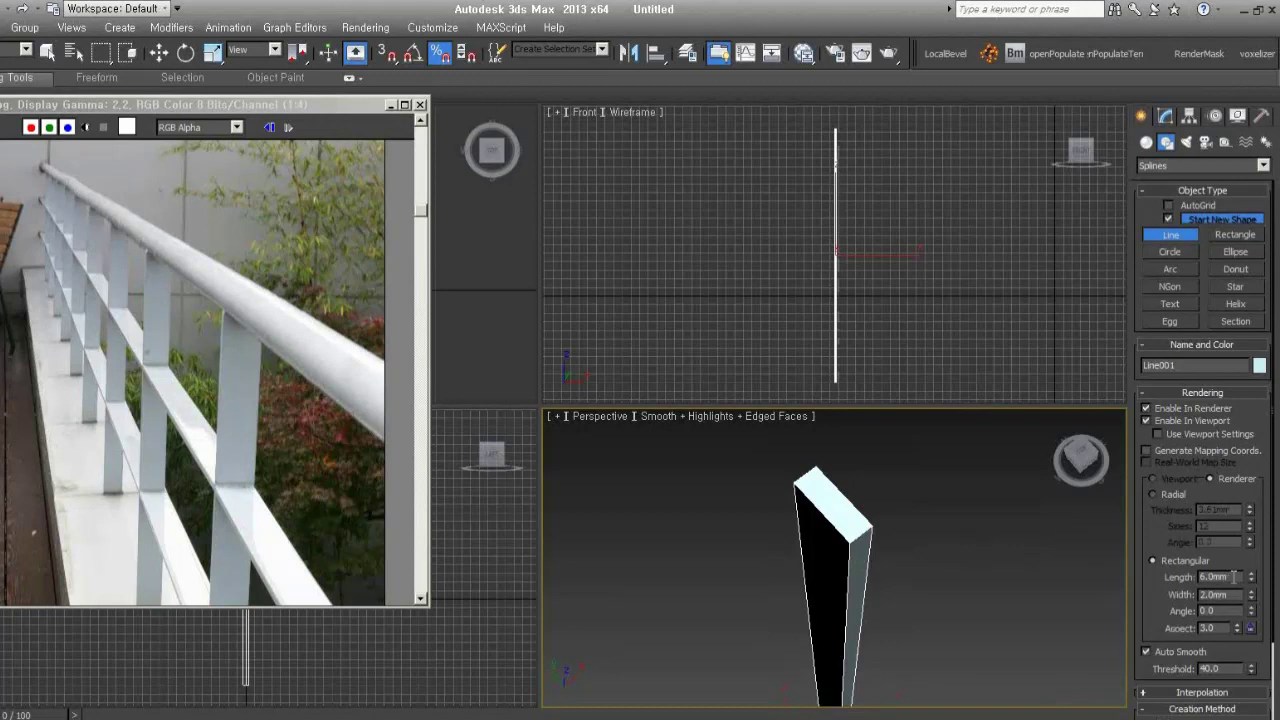
left_click(1230, 576)
type("2")
key("Return")
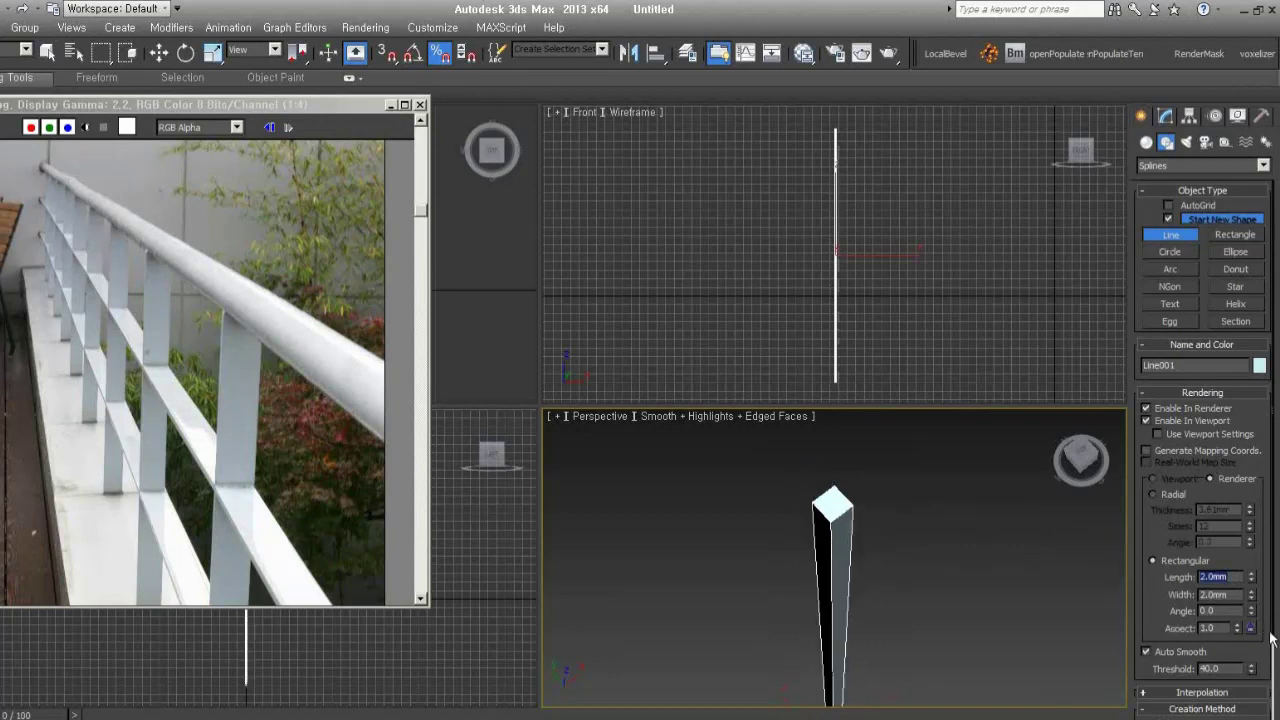
key("Tab")
type("10")
key("Return")
middle_click_drag(868, 533, 957, 499, "alt")
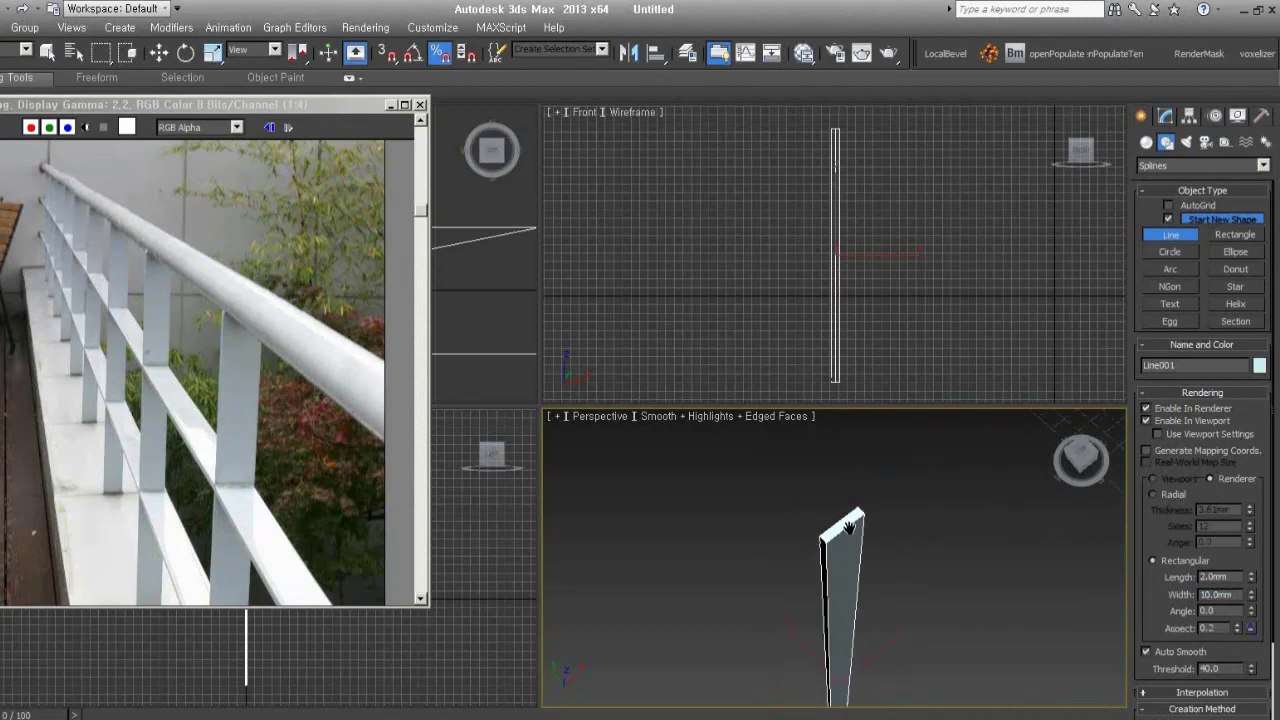
middle_click_drag(1064, 501, 868, 515, "alt")
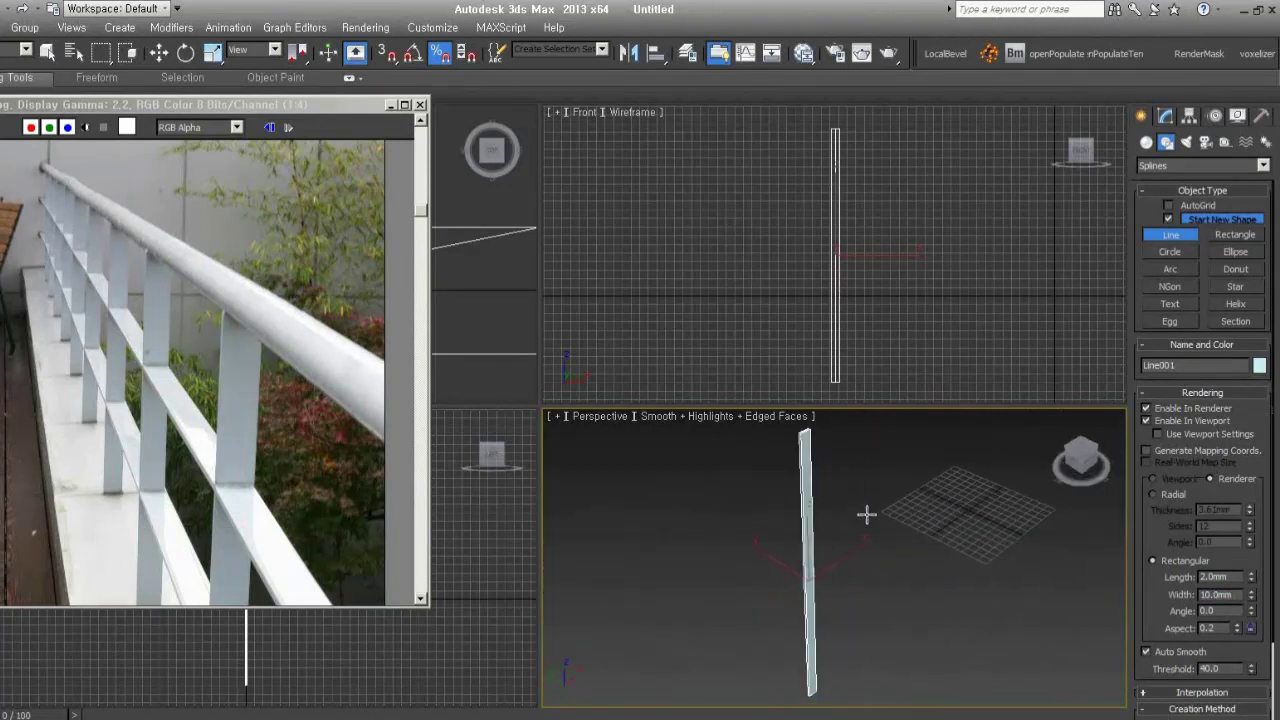
Try copying the post's spline in Spline sub-object mode, then undo the extra copy
key("w")
left_click(1166, 116)
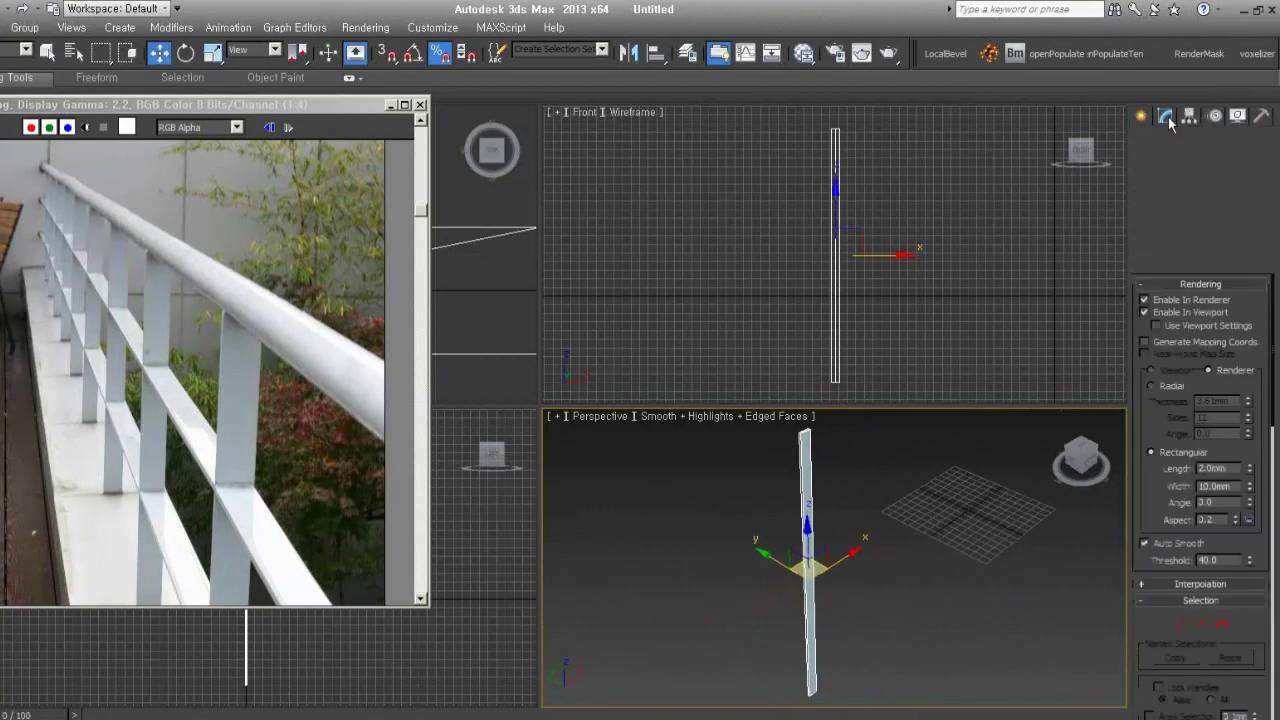
left_click(1221, 623)
left_click_drag(945, 594, 692, 471)
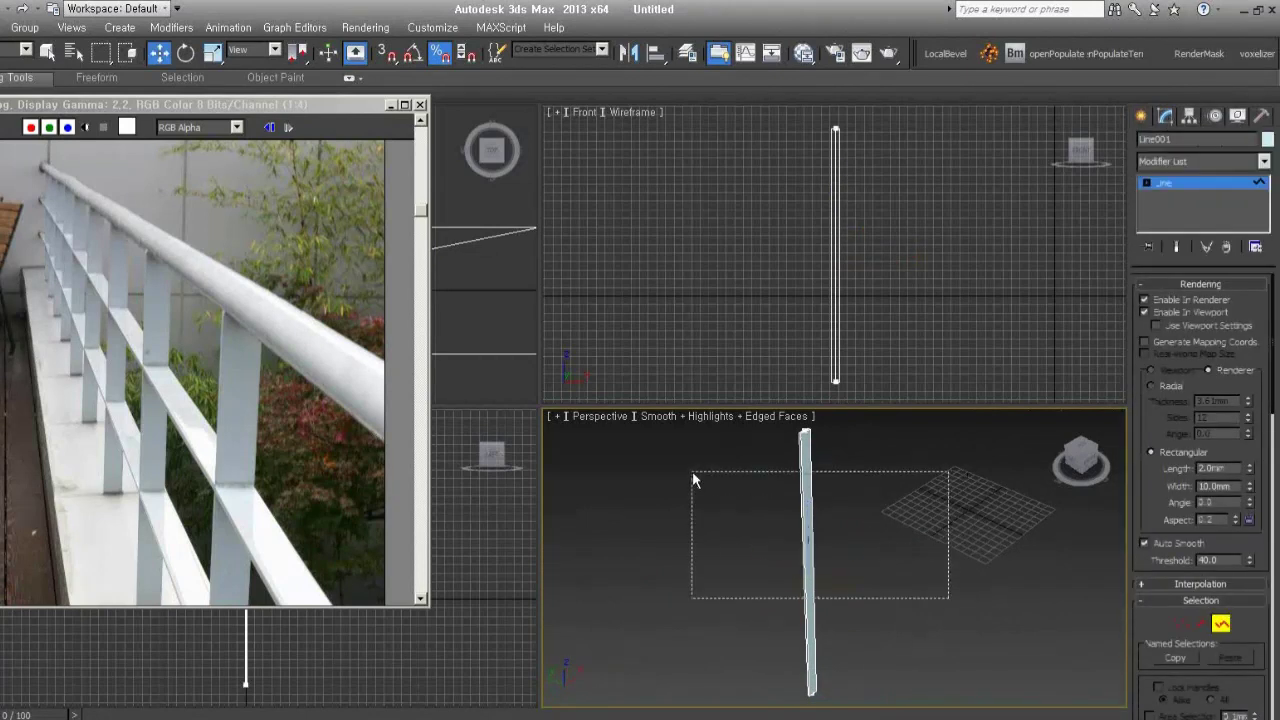
scroll(700, 480, "down", 5)
mouse_move(725, 510)
middle_mouse_down()
mouse_move(738, 596)
mouse_move(691, 560)
middle_mouse_up()
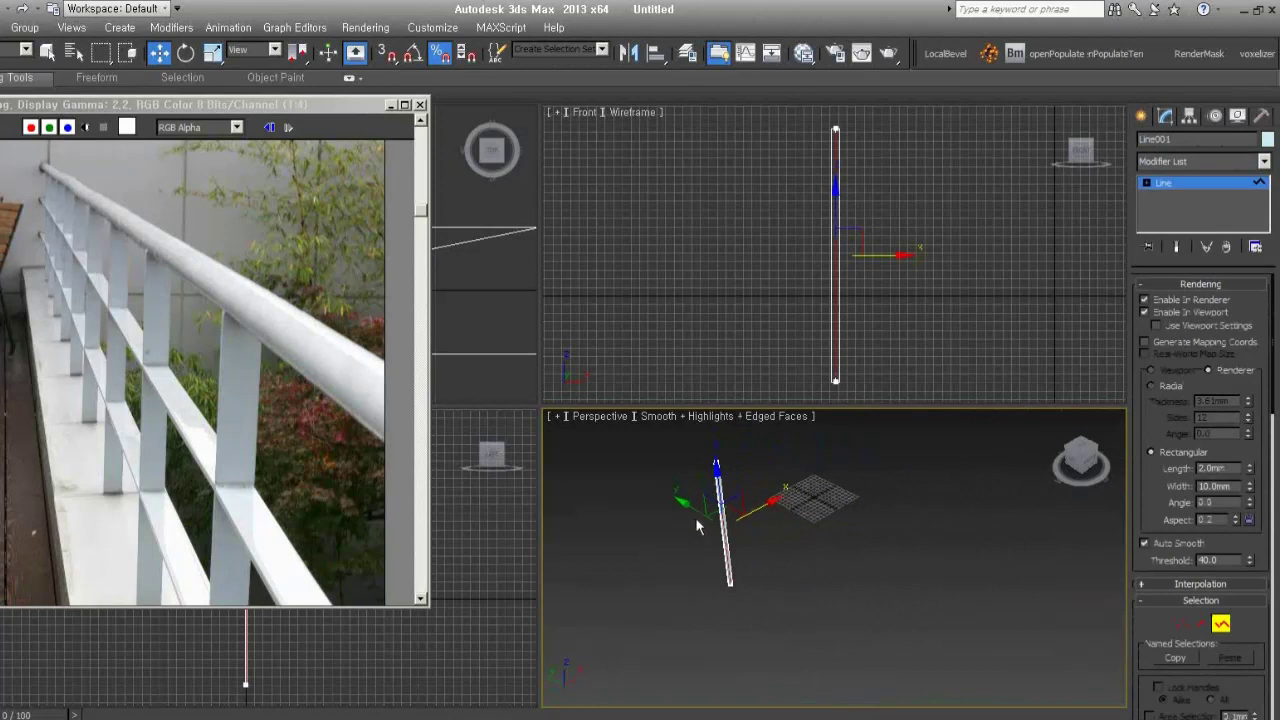
mouse_move(683, 513)
left_mouse_down("shift")
mouse_move(743, 551)
mouse_move(768, 630)
left_mouse_up("shift")
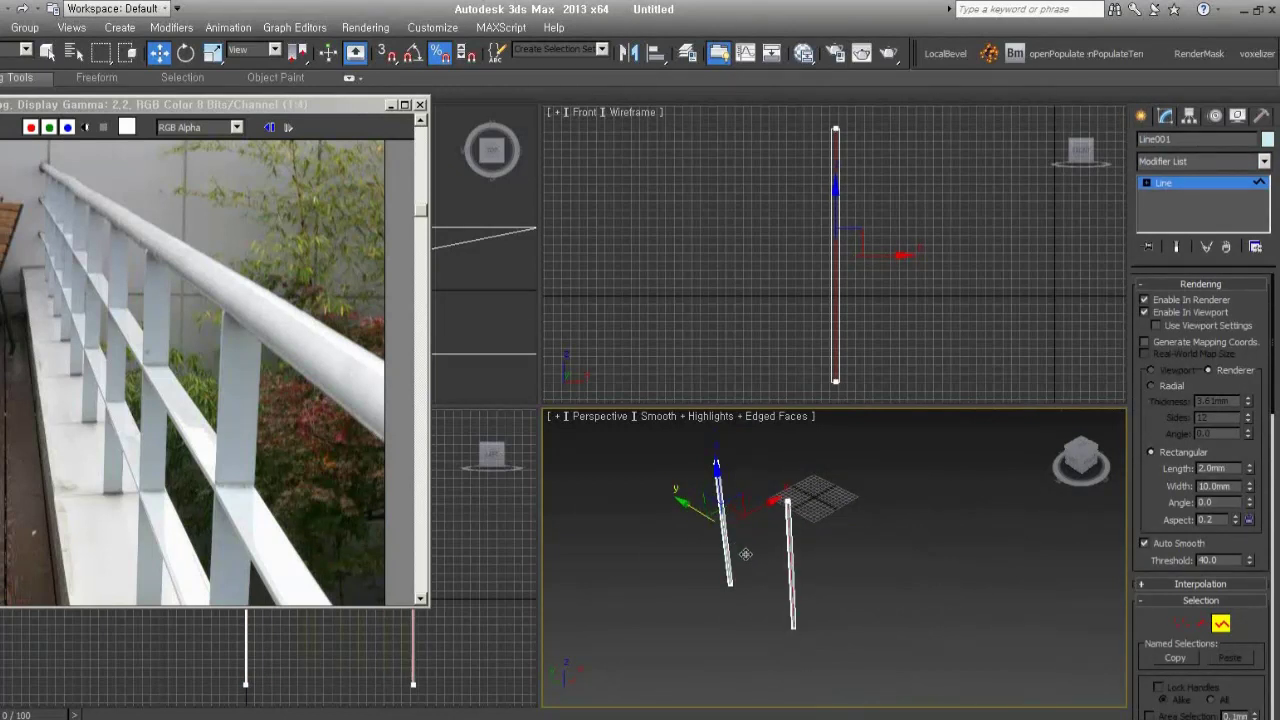
left_click(1221, 623)
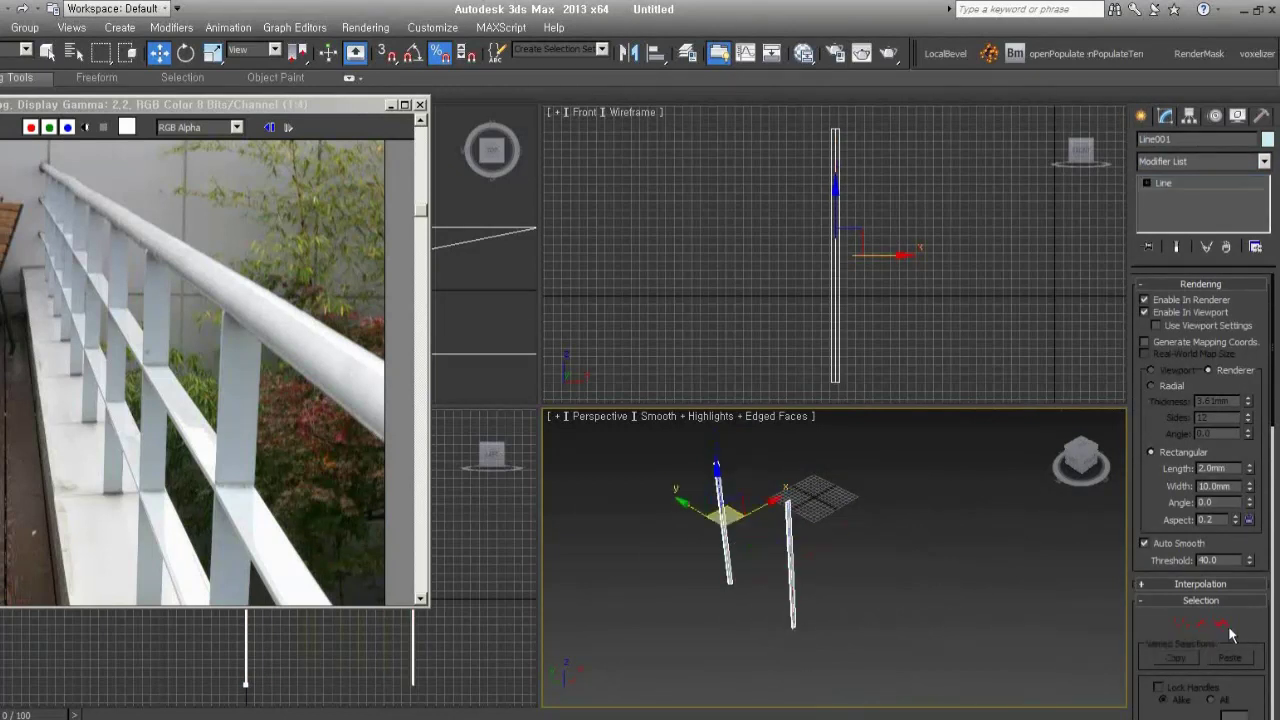
key("ctrl+z")
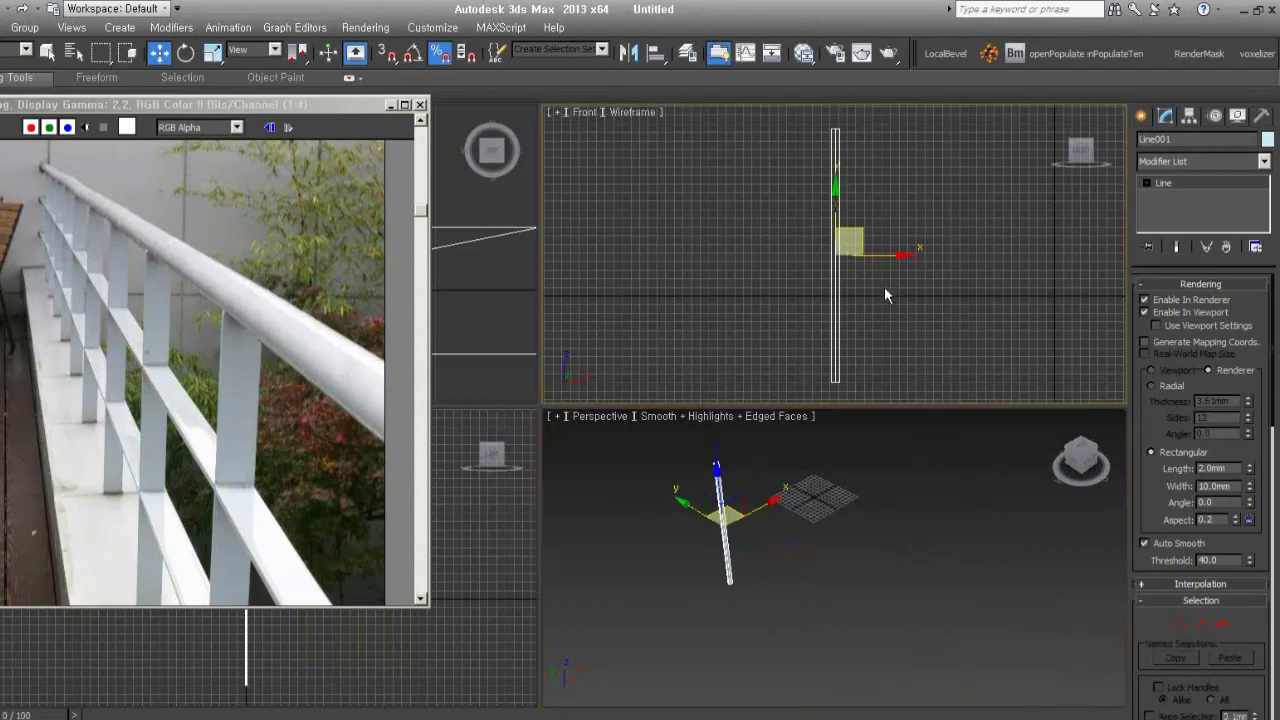
Switch to a gridless Left view and Shift-drag a copy of the post rightward
mouse_move(884, 286)
middle_mouse_down()
mouse_move(929, 299)
mouse_move(871, 343)
mouse_move(1020, 357)
middle_mouse_up()
key("shift+z")
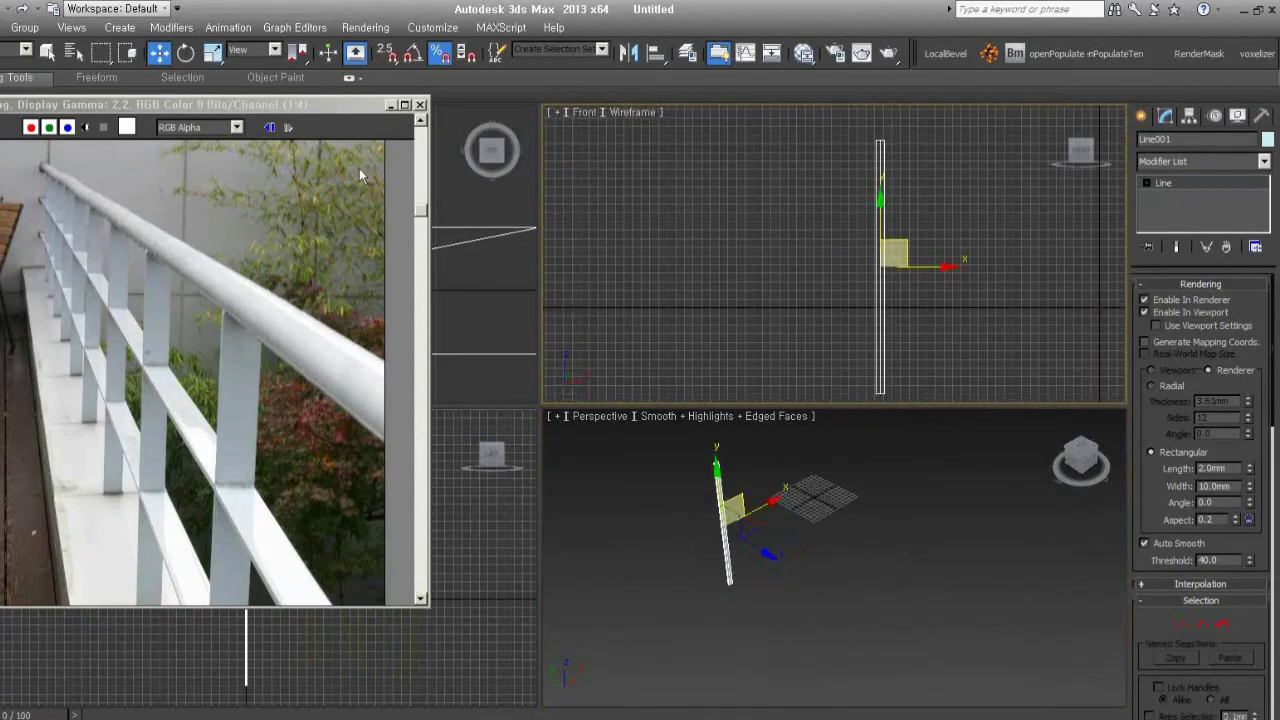
middle_click_drag(697, 236, 677, 243, "alt")
key("l")
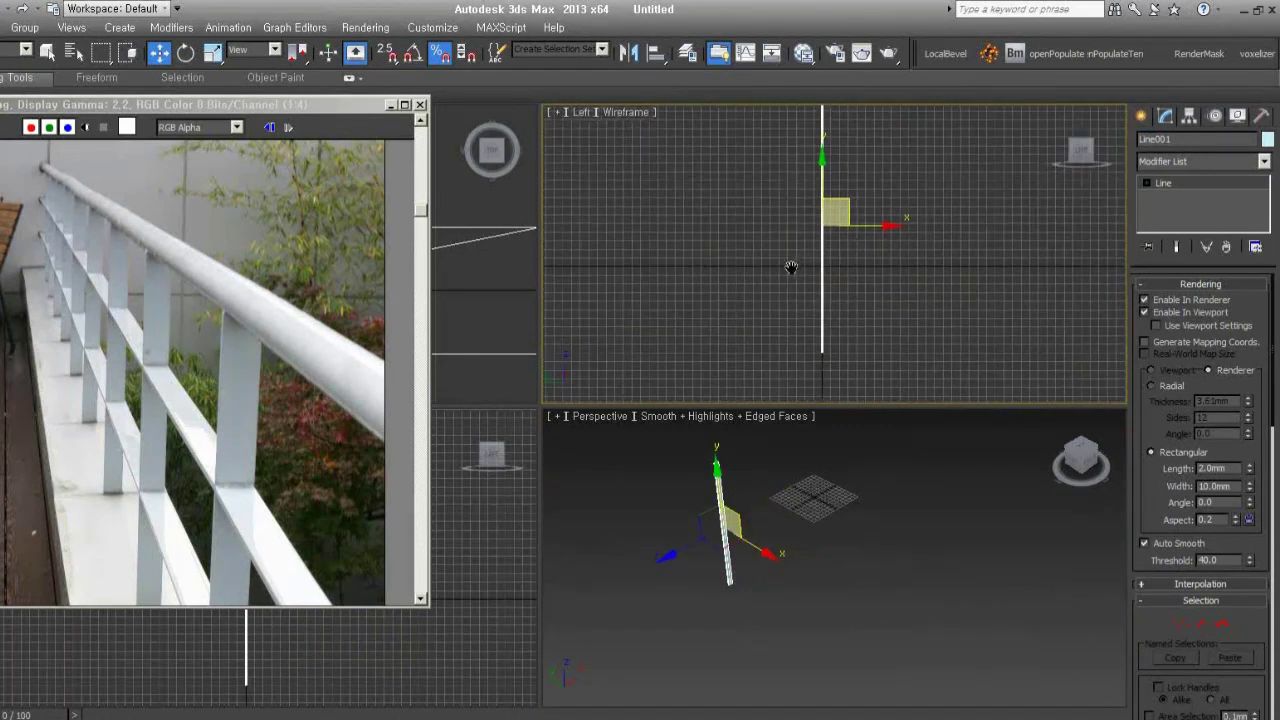
middle_click_drag(791, 266, 586, 316)
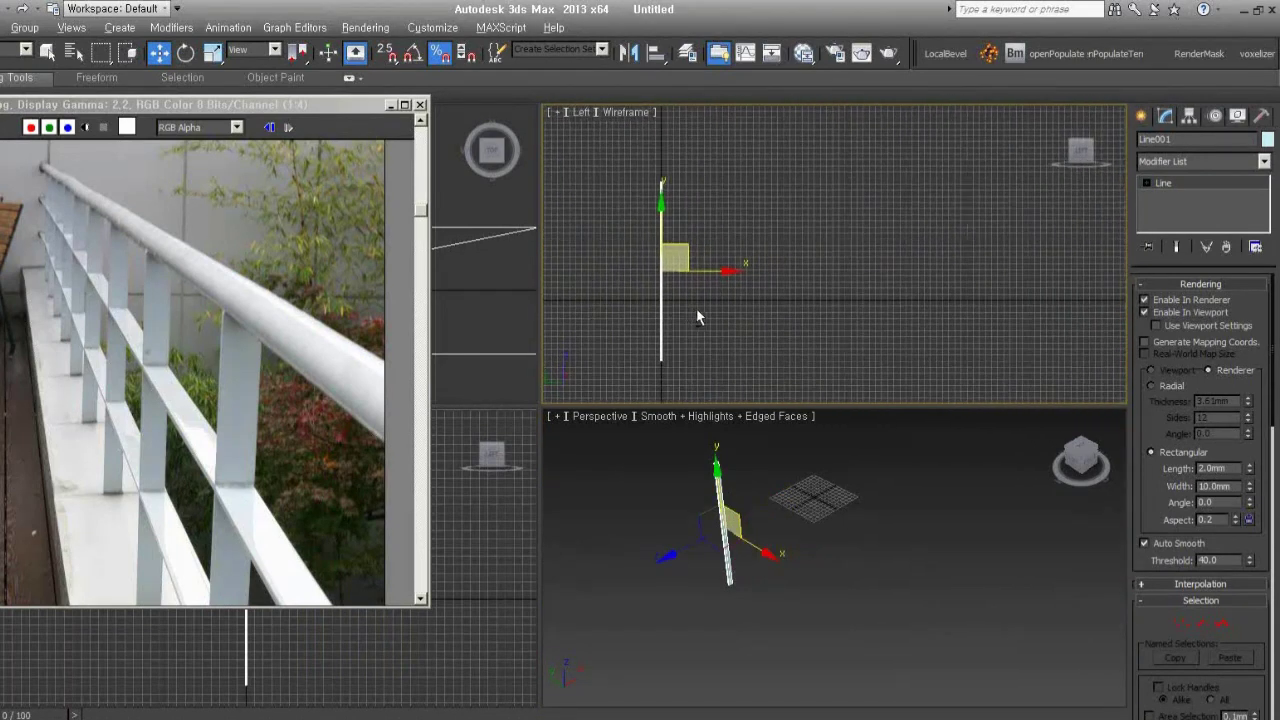
key("g")
left_click_drag(713, 271, 826, 283, "shift")
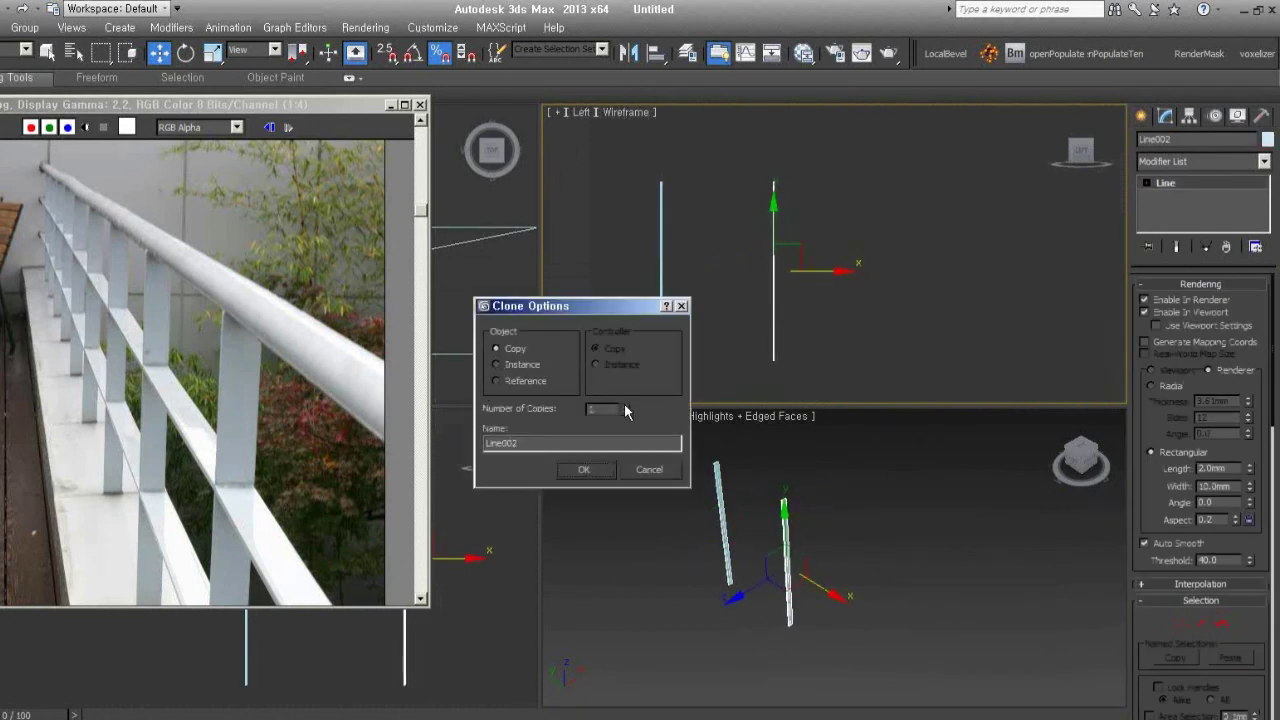
Create 7 copies of the post and zoom out to show the whole row
type("4")
left_click(624, 405)
left_click(624, 405)
left_click(624, 405)
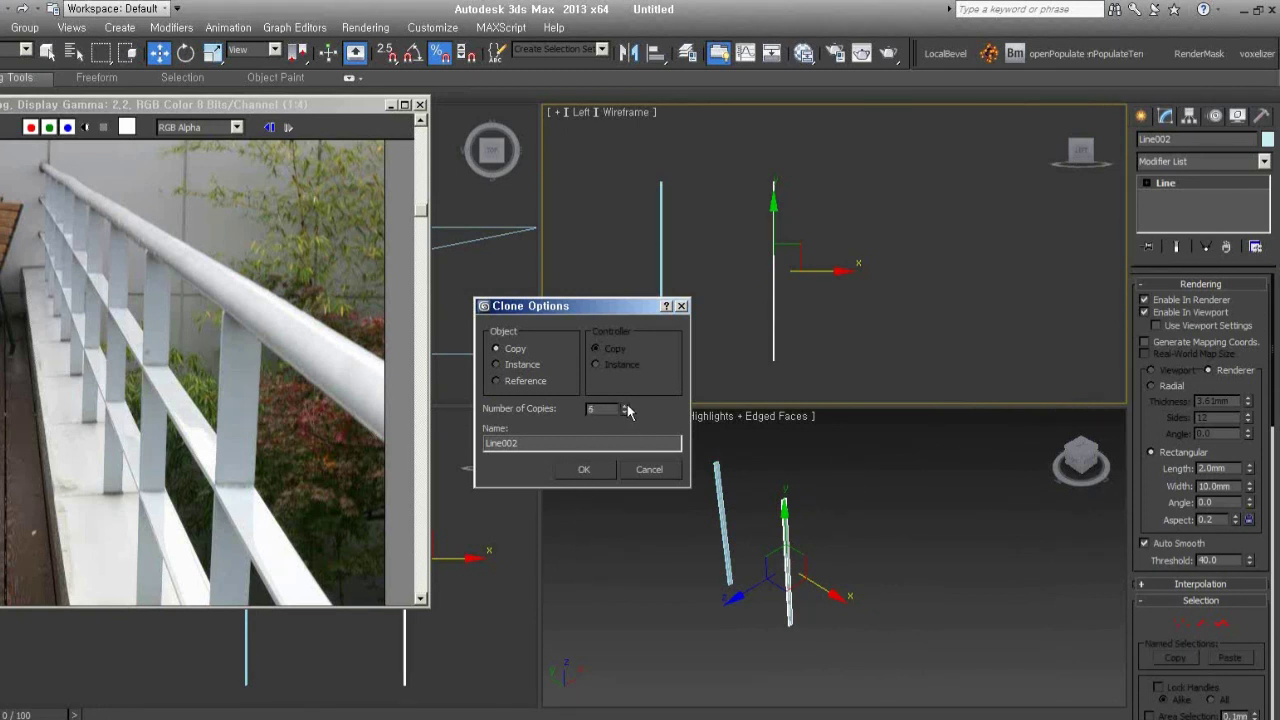
left_click(605, 470)
scroll(920, 344, "down", 2)
middle_click_drag(831, 329, 748, 338)
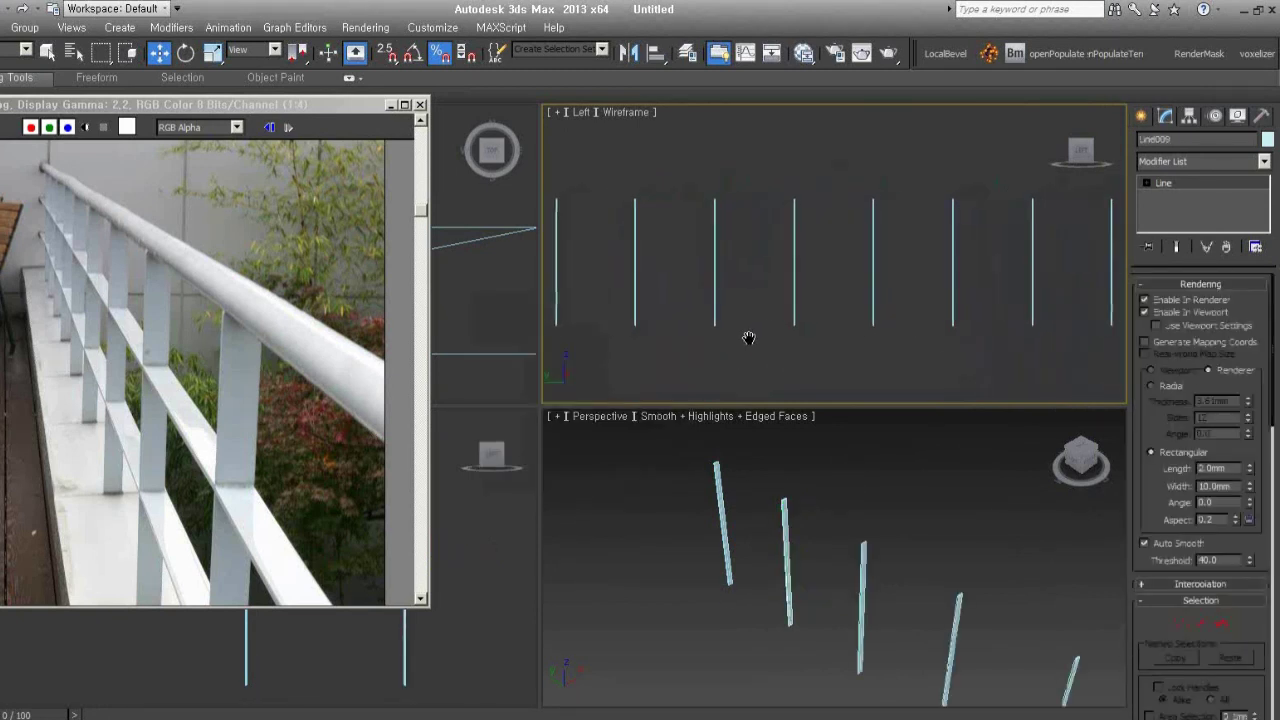
scroll(748, 338, "down", 2)
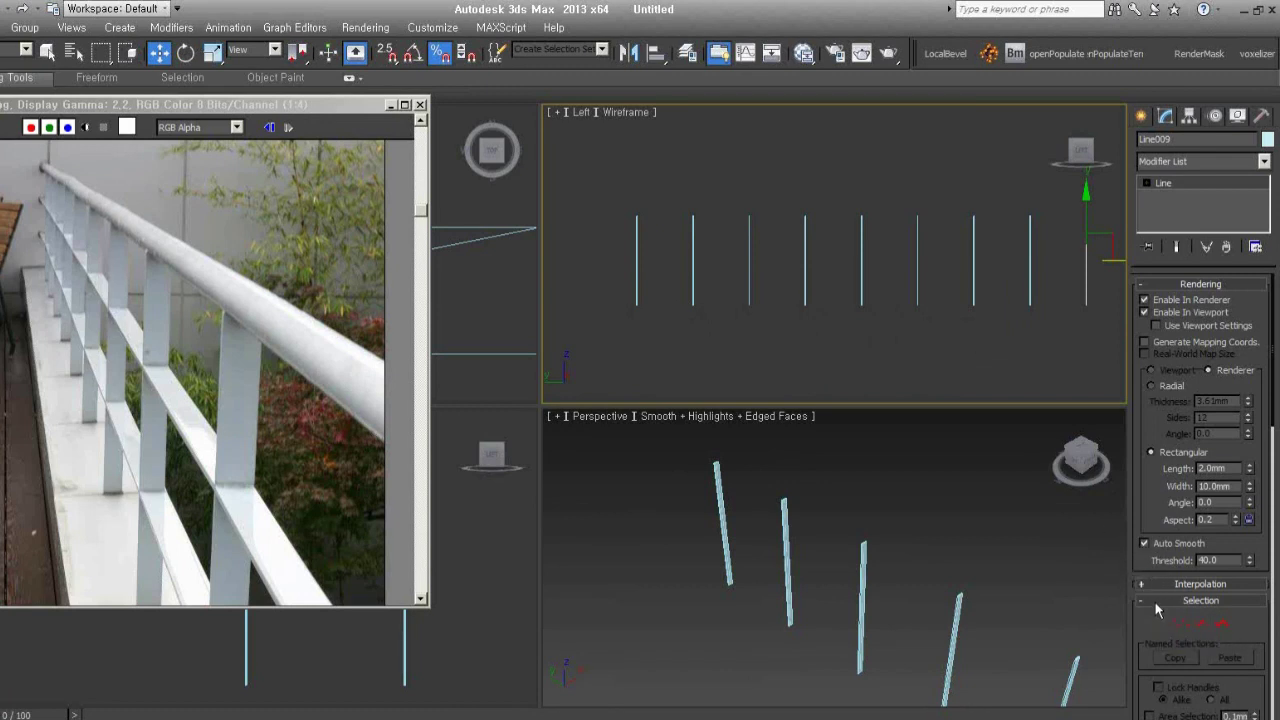
Attach Line008 and Line007, then Attach Mult. Line001–Line006 into Line009
scroll(1180, 590, "down", 2)
scroll(1185, 580, "down", 2)
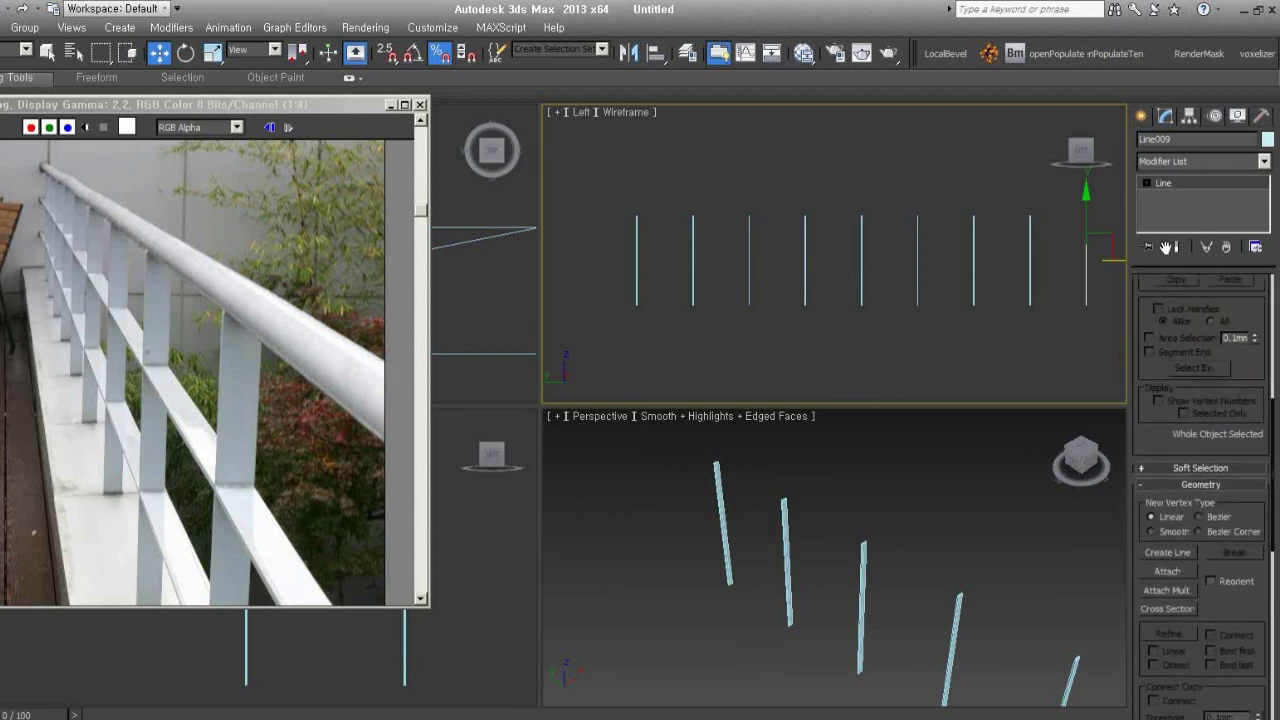
scroll(1192, 571, "down", 2)
left_click_drag(1204, 582, 1183, 520)
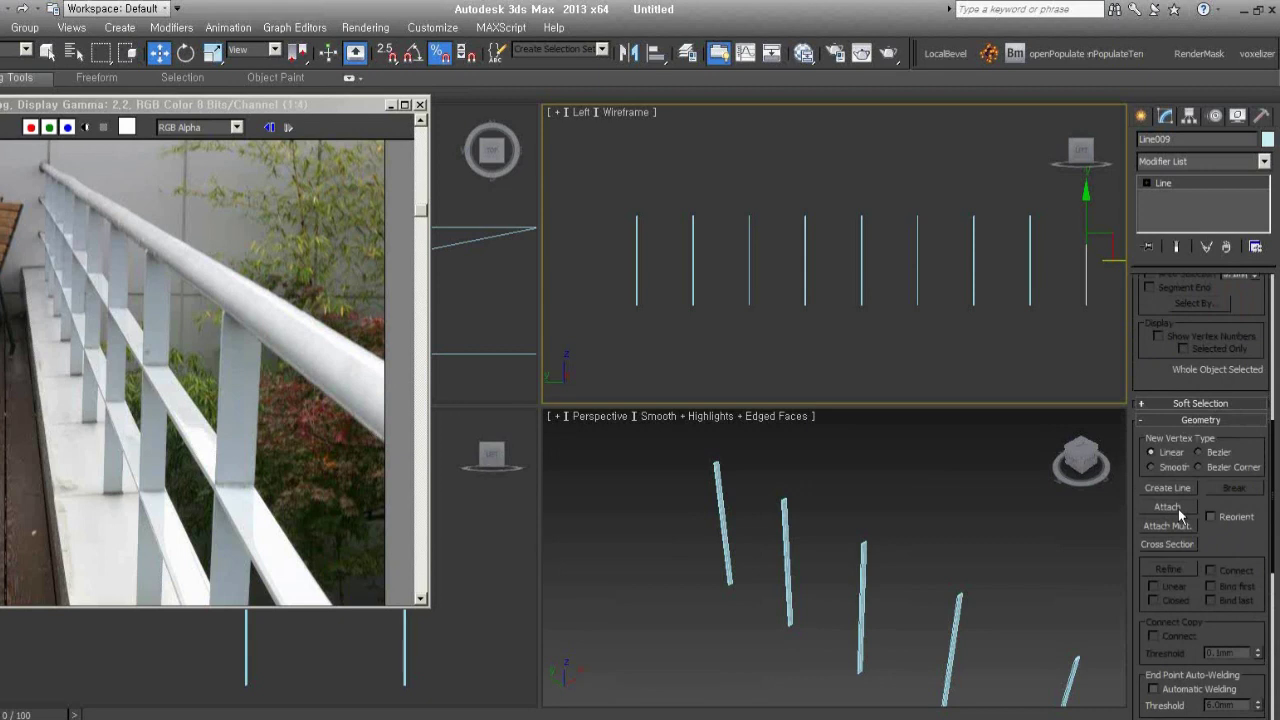
left_click(1176, 510)
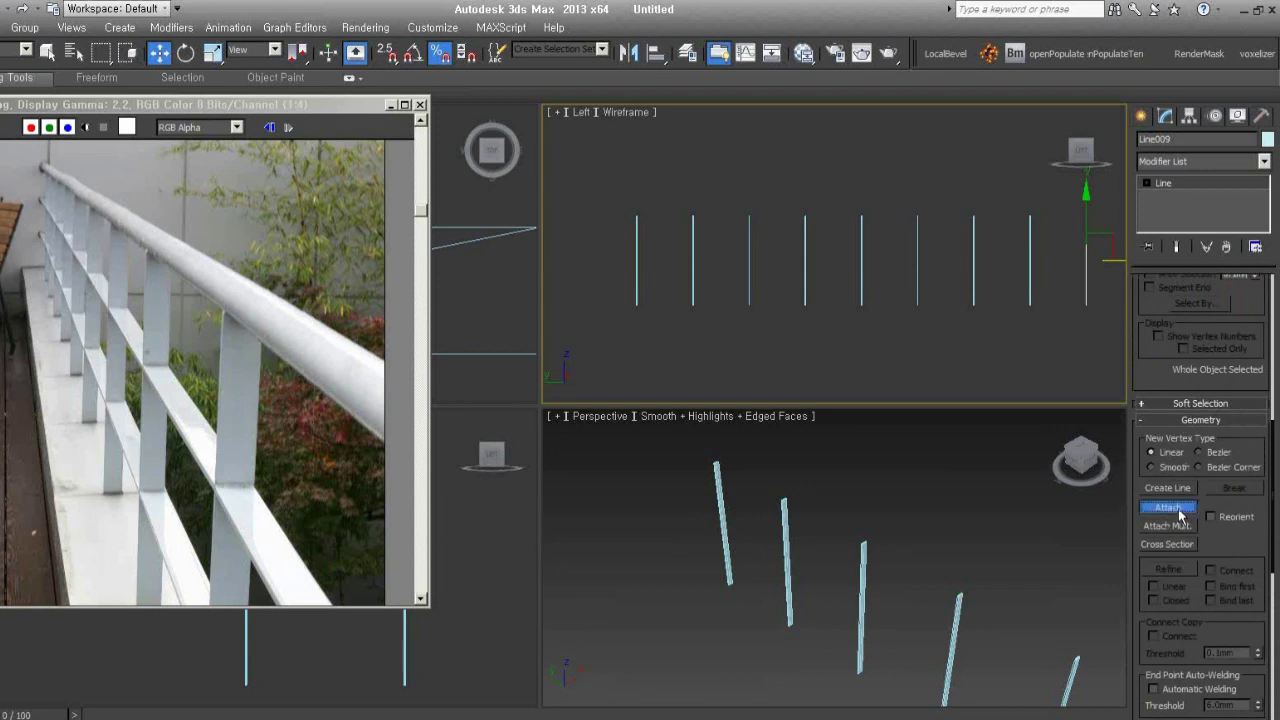
left_click(1030, 292)
left_click(973, 292)
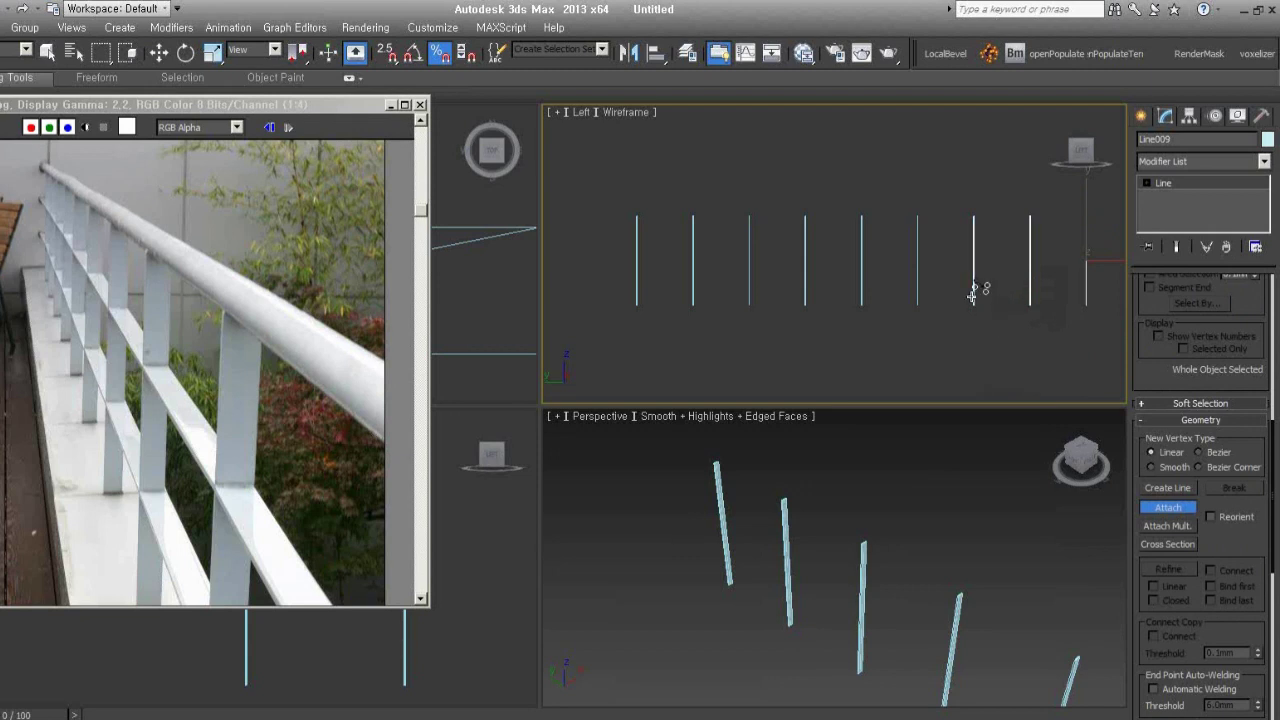
left_click(1184, 531)
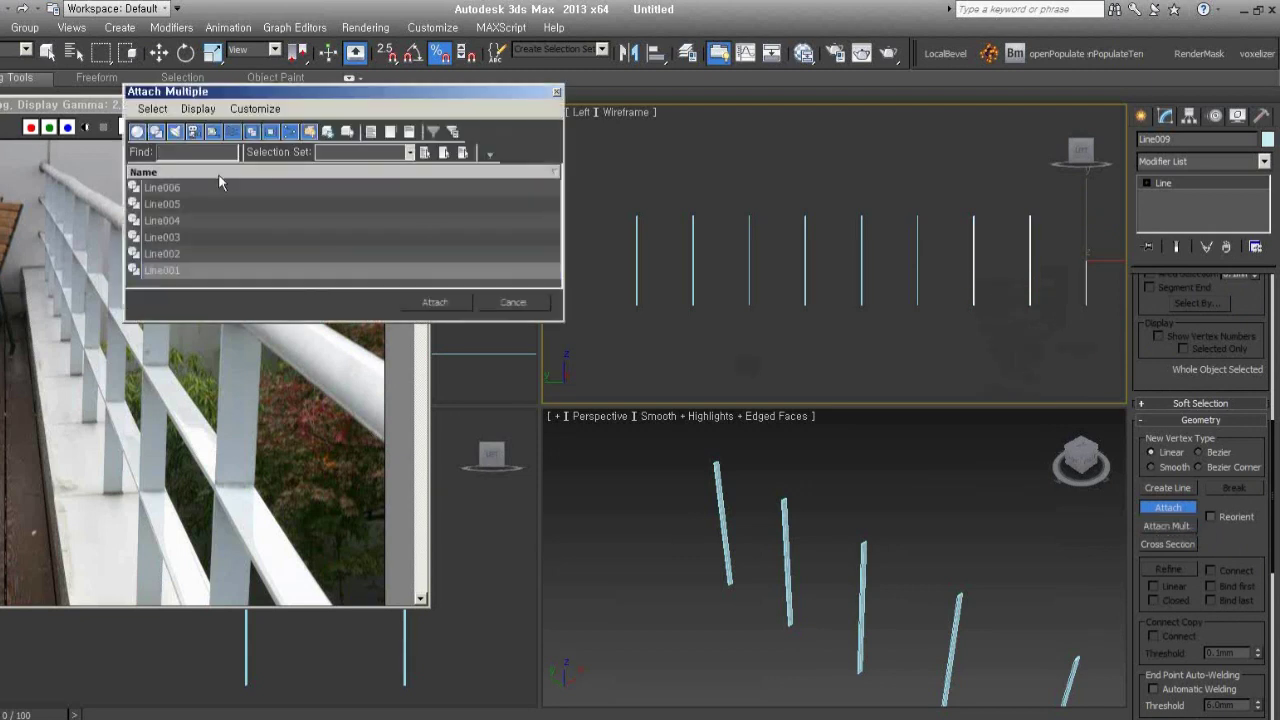
left_click_drag(208, 190, 270, 310)
left_click(434, 302)
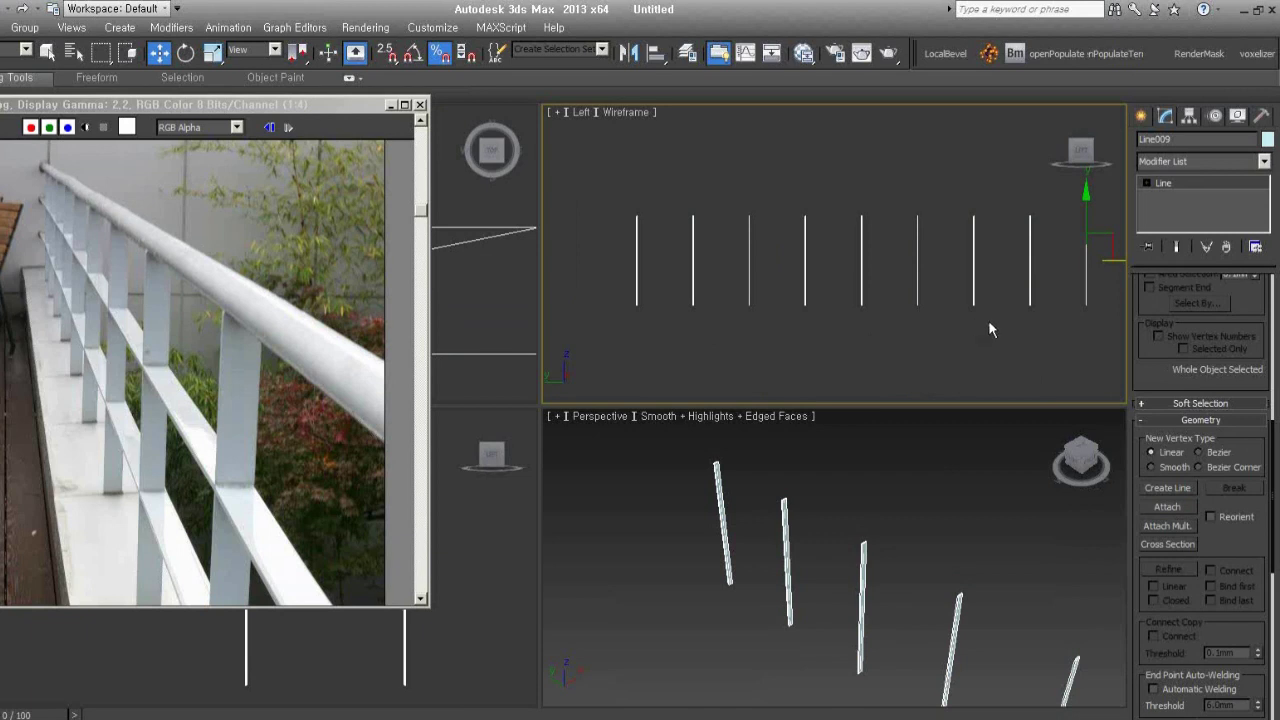
scroll(940, 318, "down", 2)
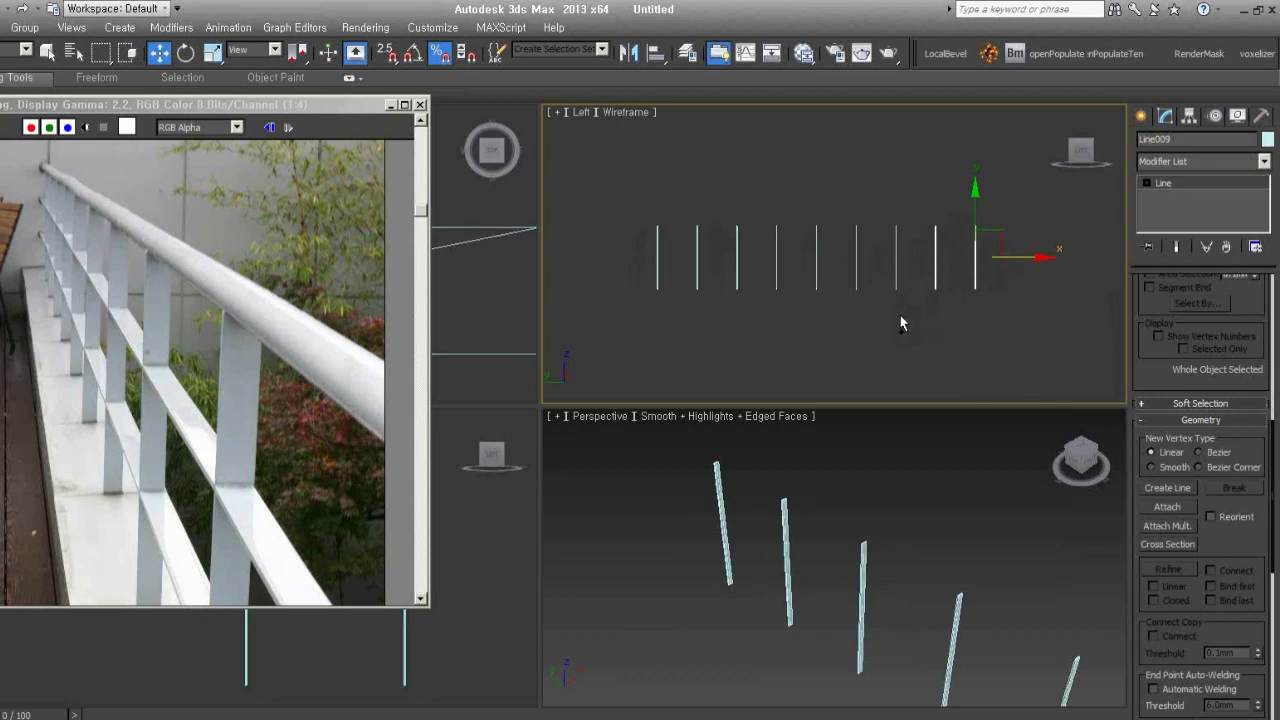
Undo the attachments, redo the post copies, and select the middle post Line005
key("ctrl+z")
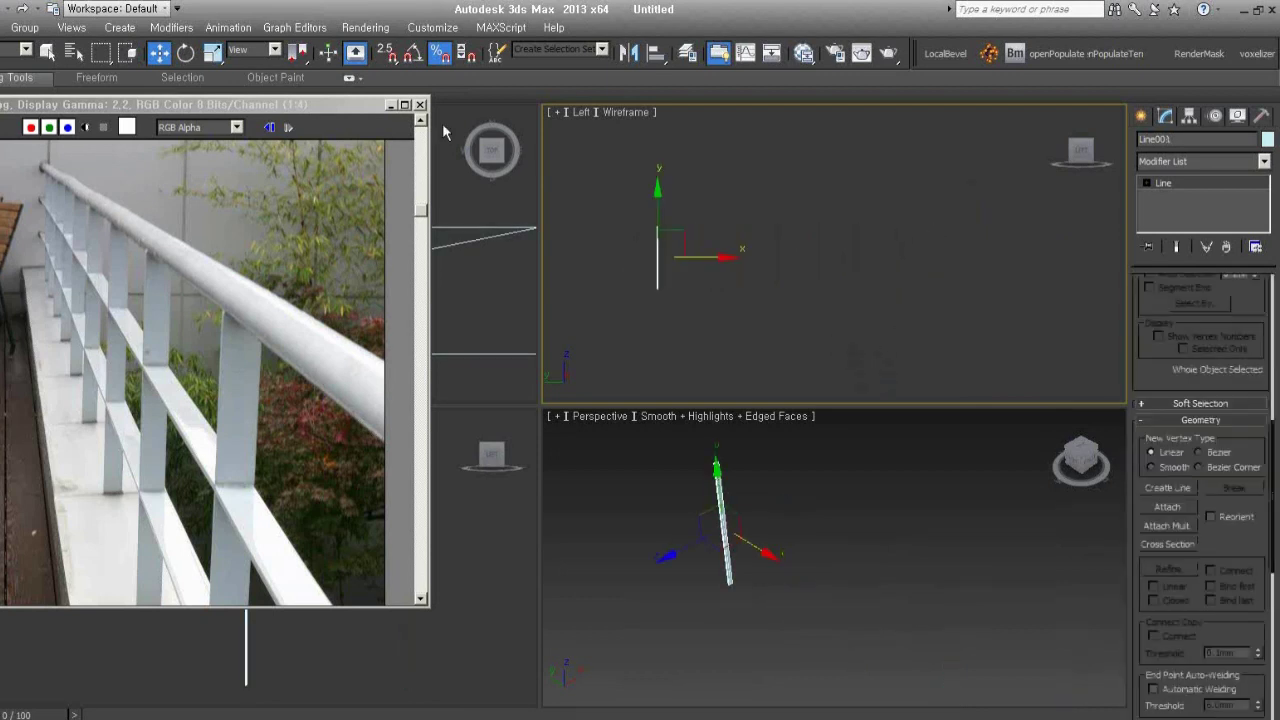
left_click(22, 8)
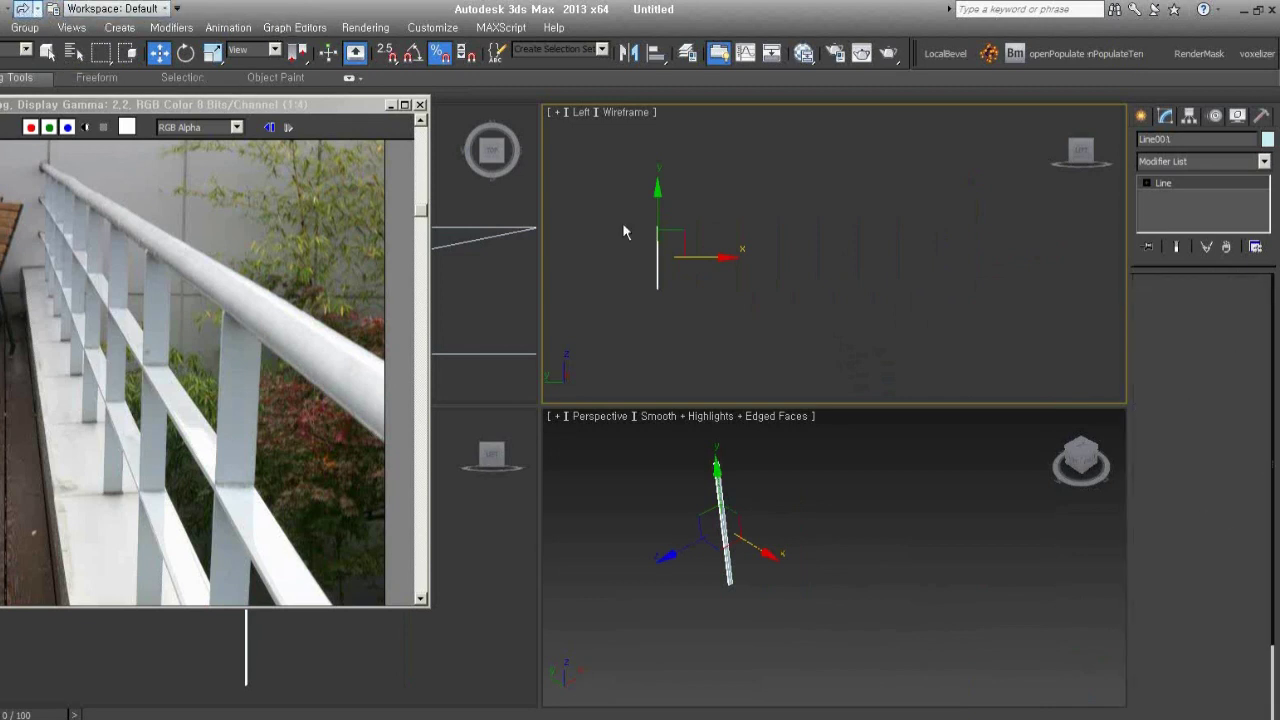
key("ctrl+y")
mouse_move(786, 214)
left_mouse_down()
mouse_move(851, 326)
mouse_move(812, 268)
mouse_move(830, 314)
left_mouse_up()
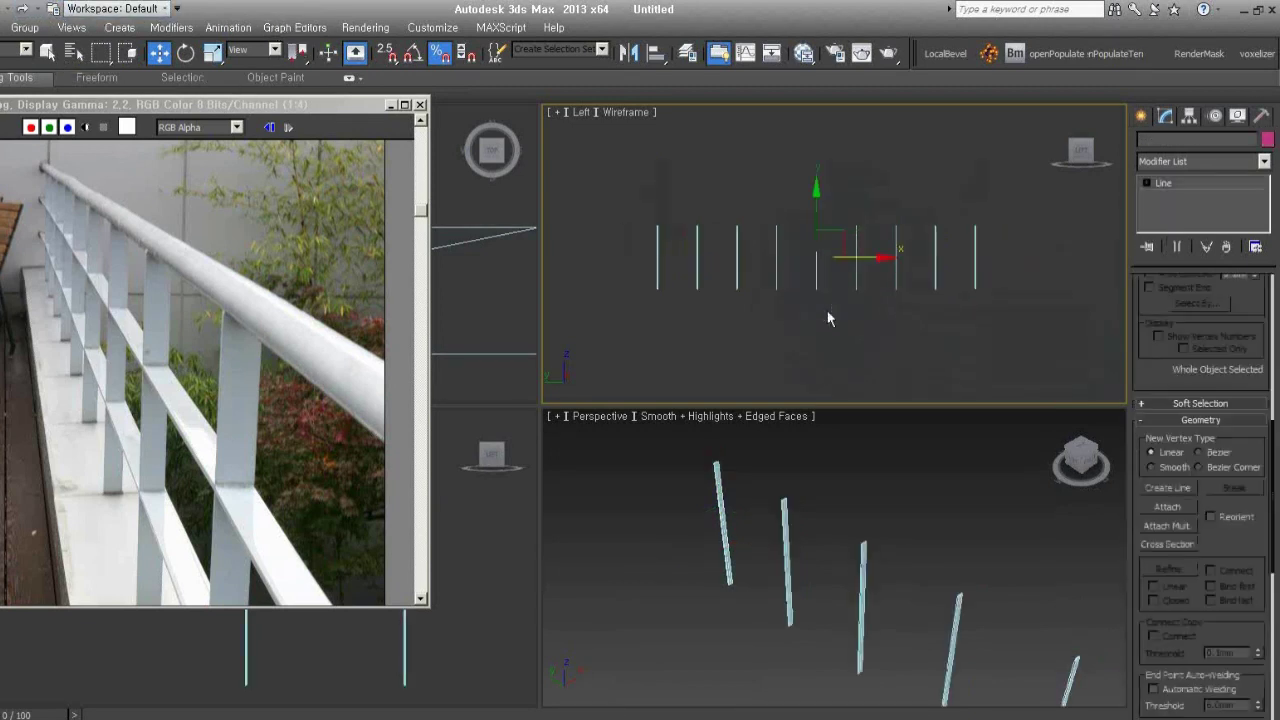
Attach Mult. every other post line onto Line005
left_click(1184, 528)
left_click(216, 187)
left_click(245, 250, "shift")
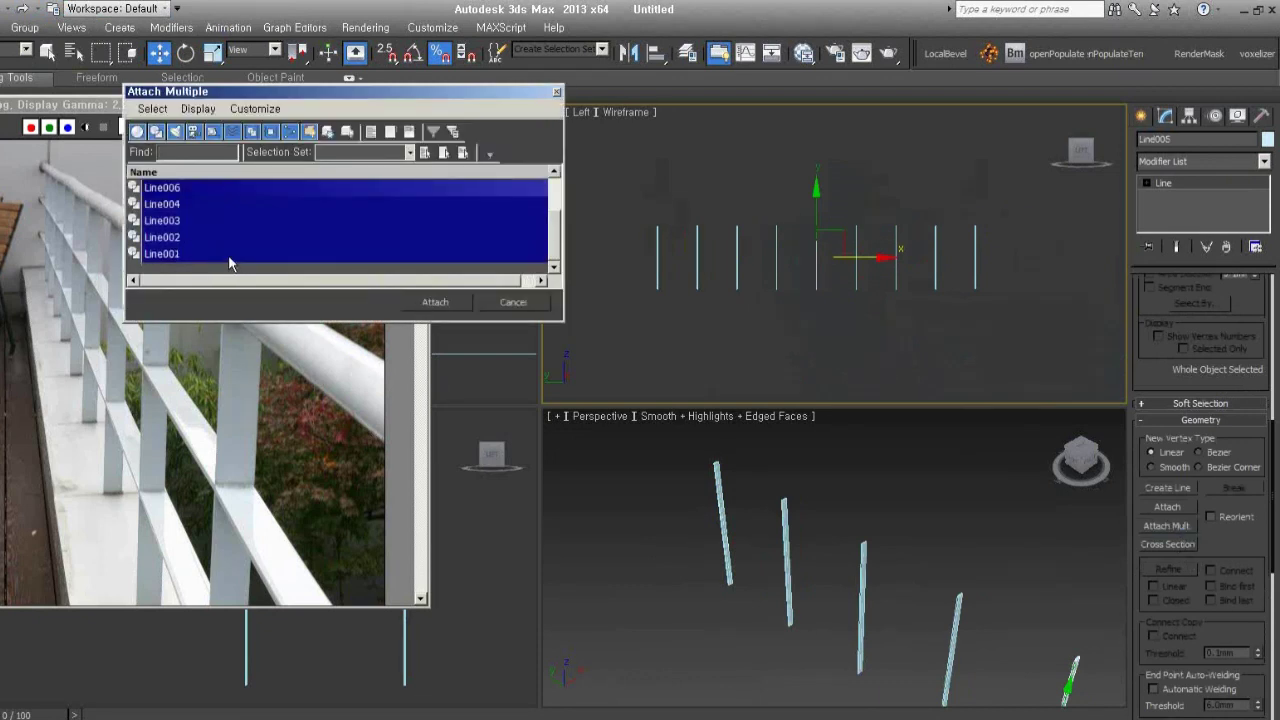
left_click(548, 254)
left_click_drag(553, 256, 552, 195)
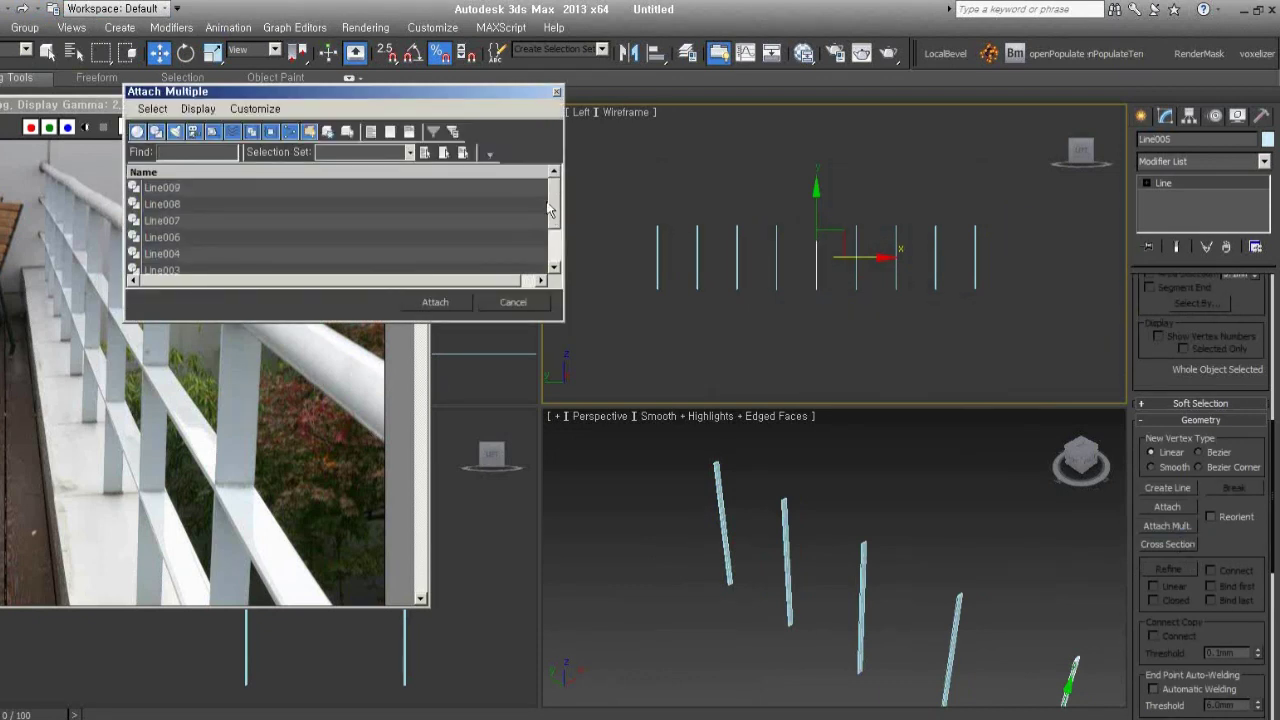
left_click(420, 187)
scroll(553, 224, "down", 3)
left_click(394, 270, "shift")
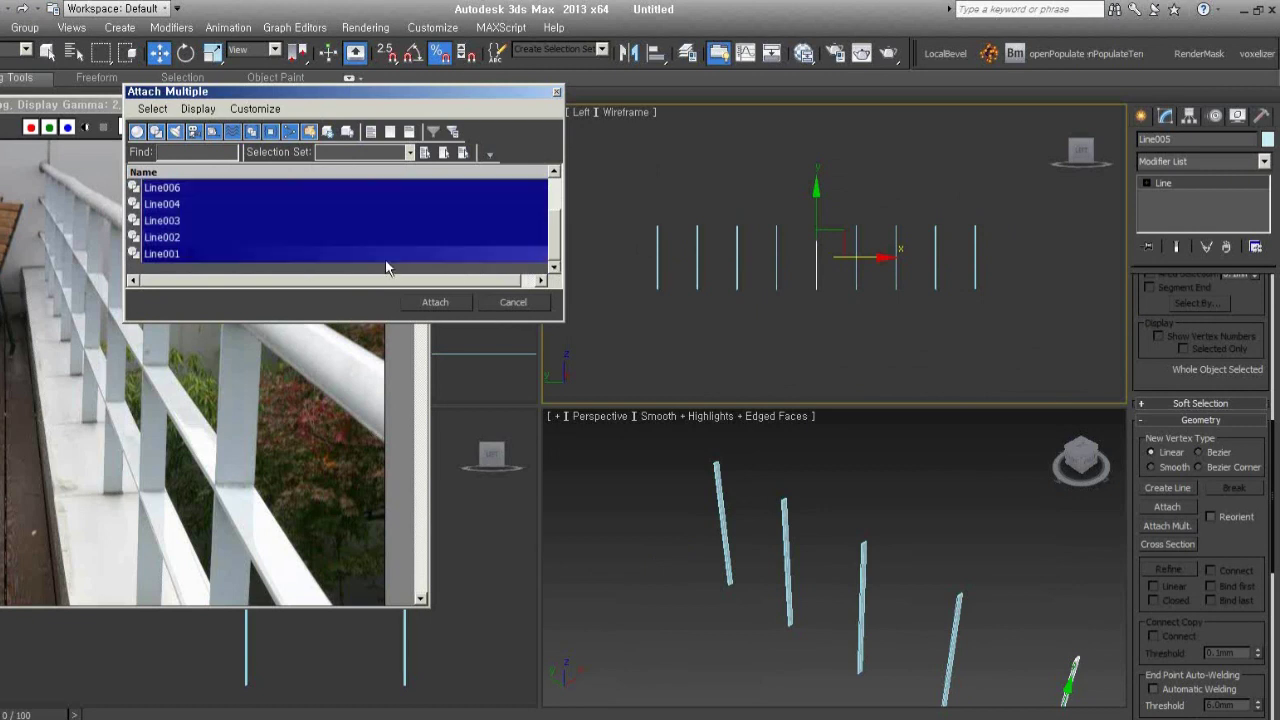
left_click(435, 302)
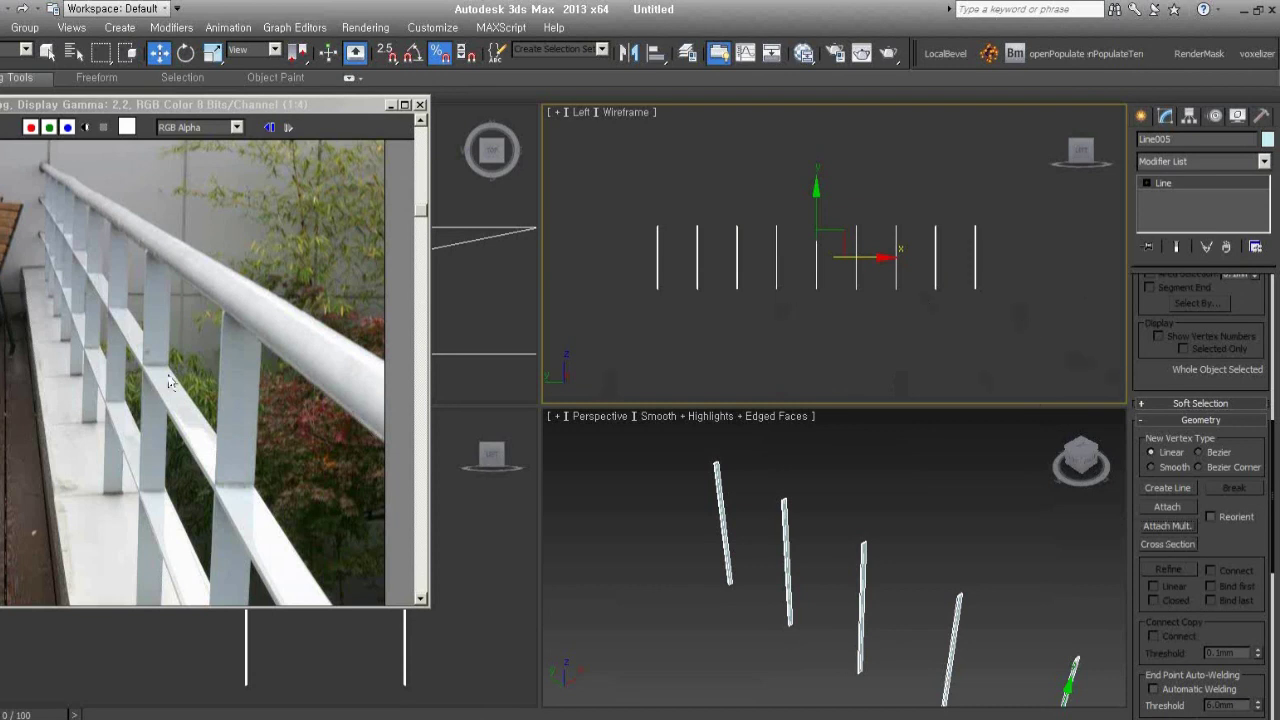
Draw a horizontal rail line across the row of posts
left_click(1141, 118)
left_click(1170, 234)
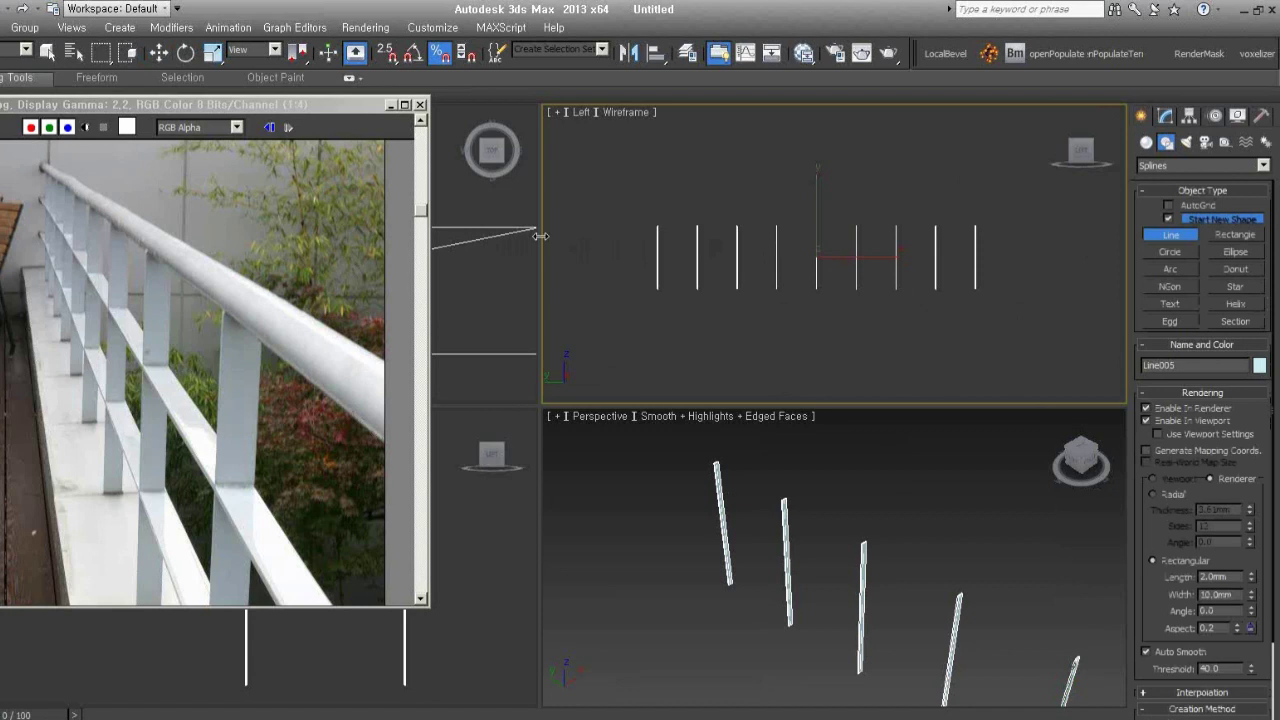
left_click(605, 251)
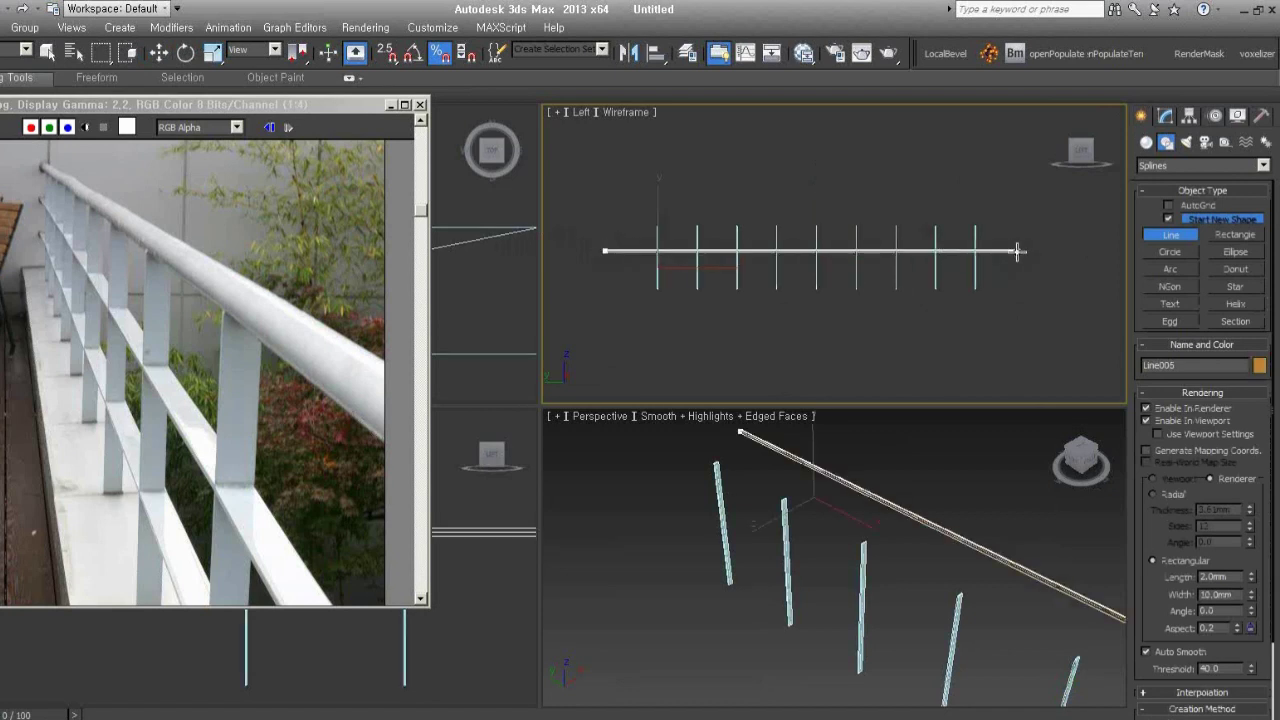
scroll(920, 286, "up", 5)
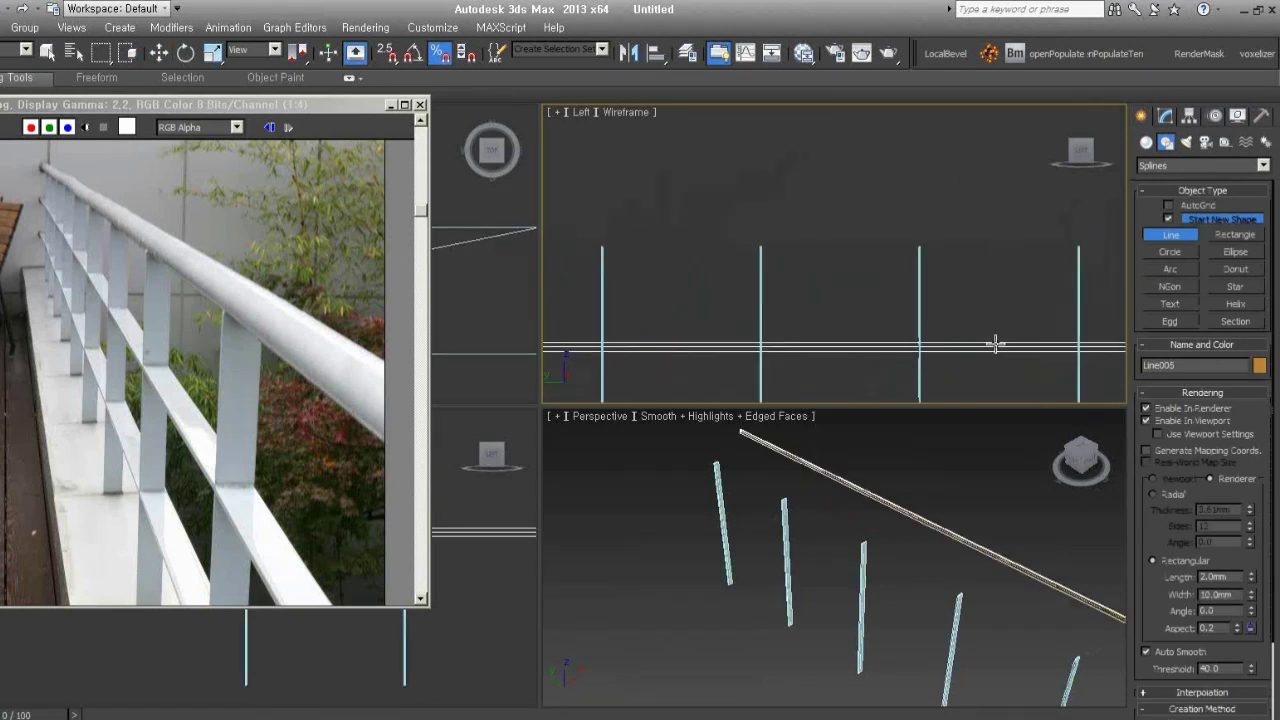
right_click(995, 344)
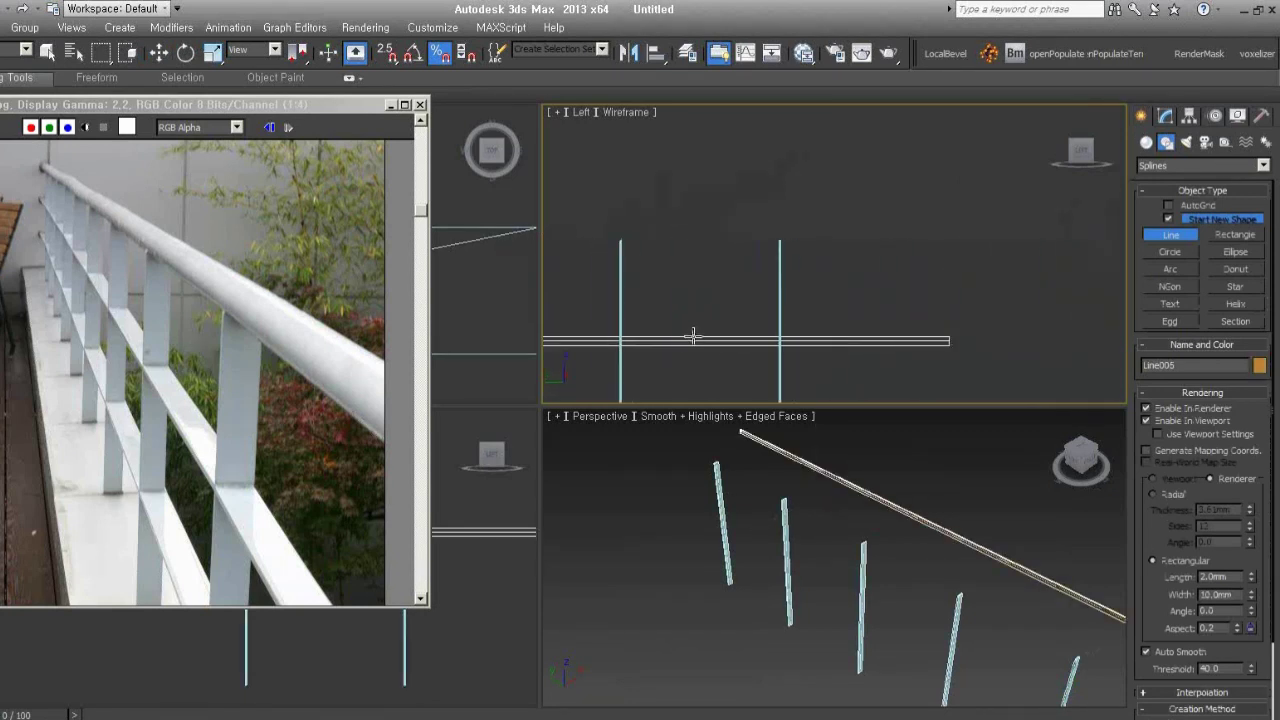
Give the rail a rectangular rendering of Length 10.0mm and Width 2.0mm
double_click(1233, 577)
type("10")
key("Return")
double_click(1215, 594)
type("2")
key("Return")
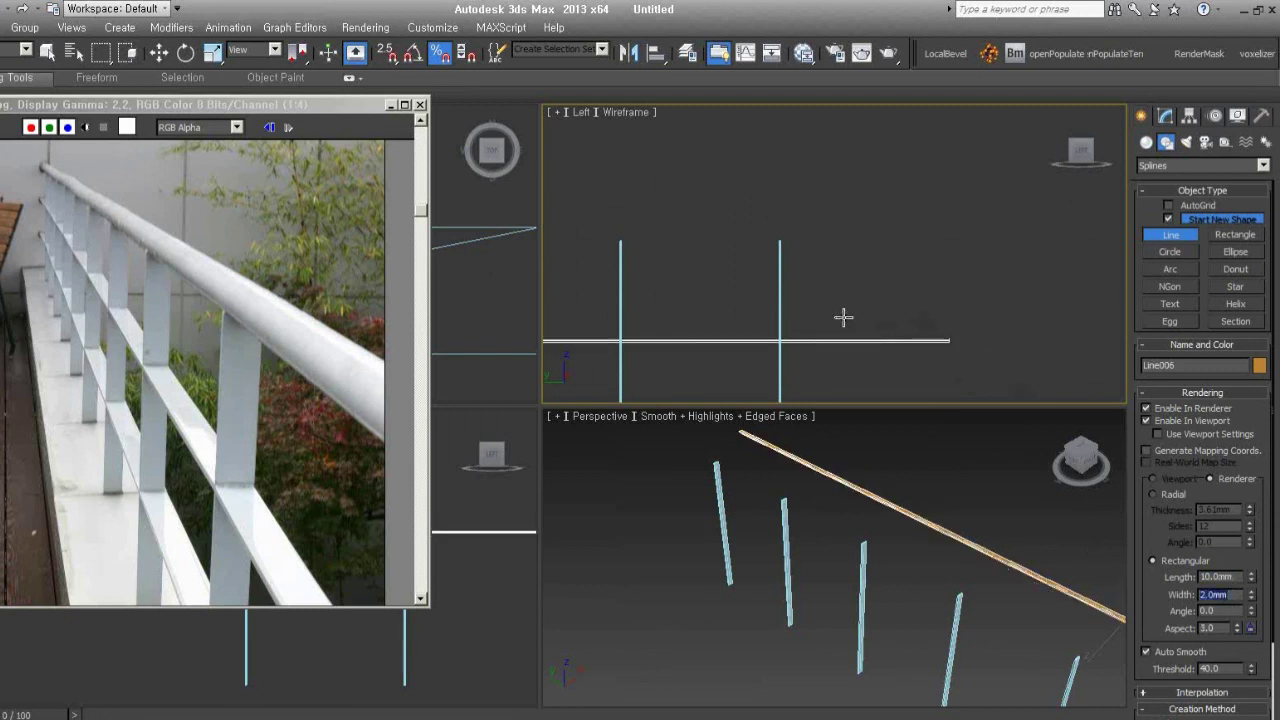
scroll(843, 317, "down", 3)
middle_click_drag(843, 317, 1056, 268)
Shift-drag a copy of the rail downward and select both rails
key("w")
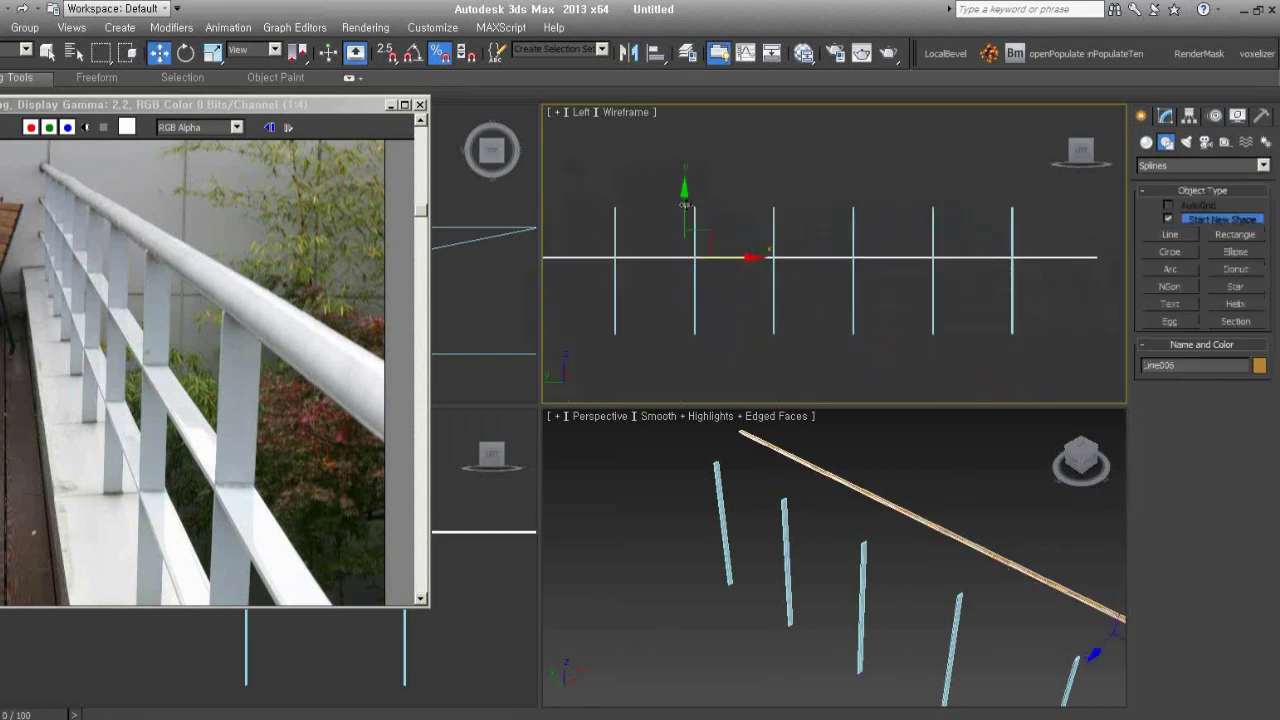
left_click_drag(683, 203, 676, 245, "shift")
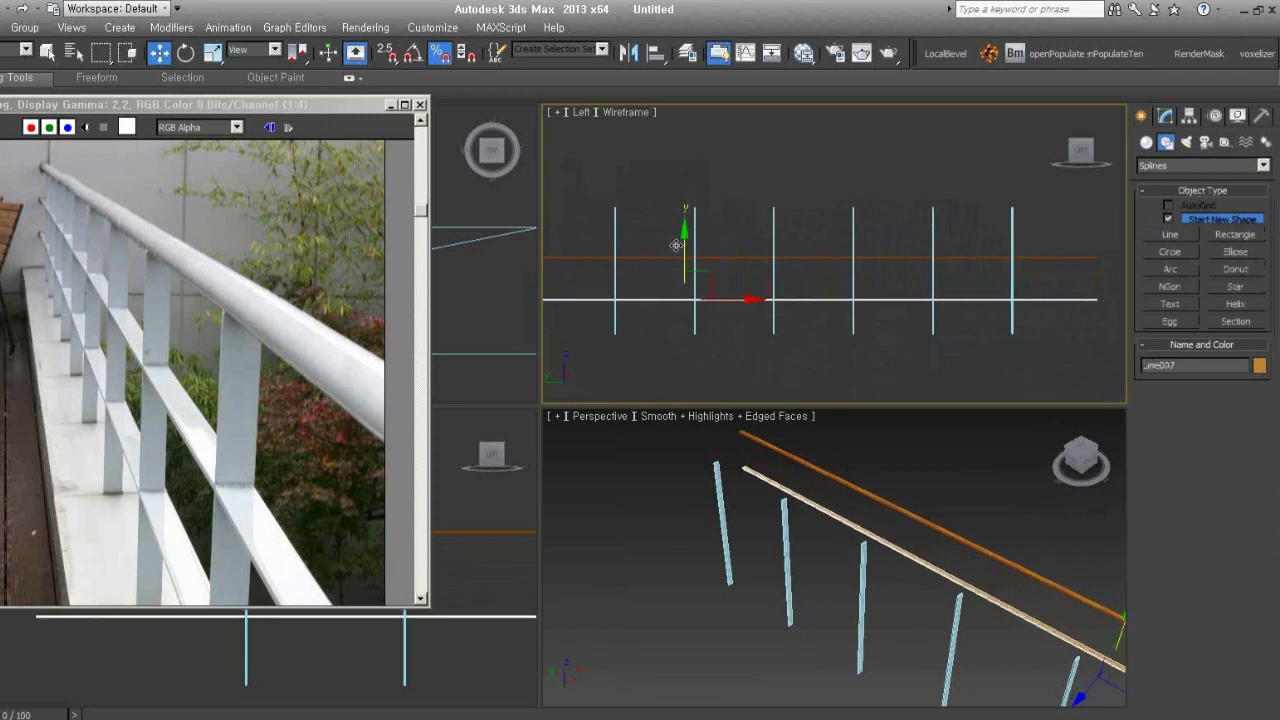
left_click(587, 469)
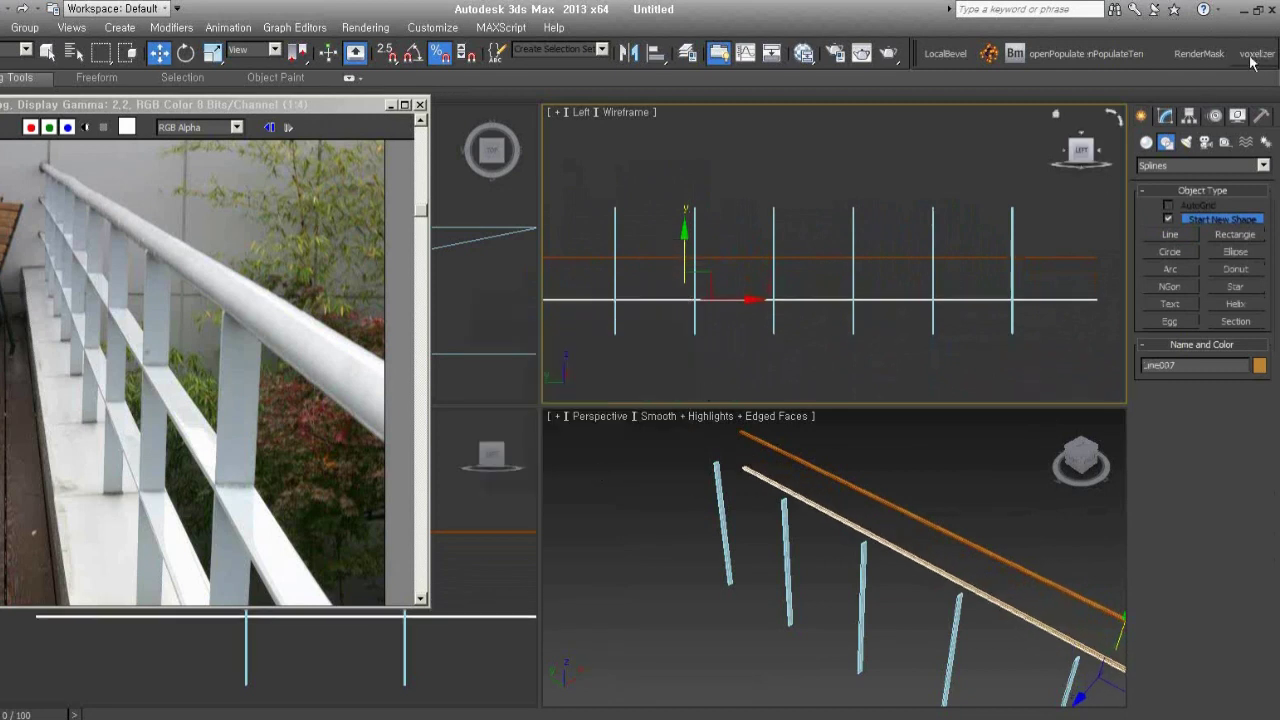
left_click(1166, 117)
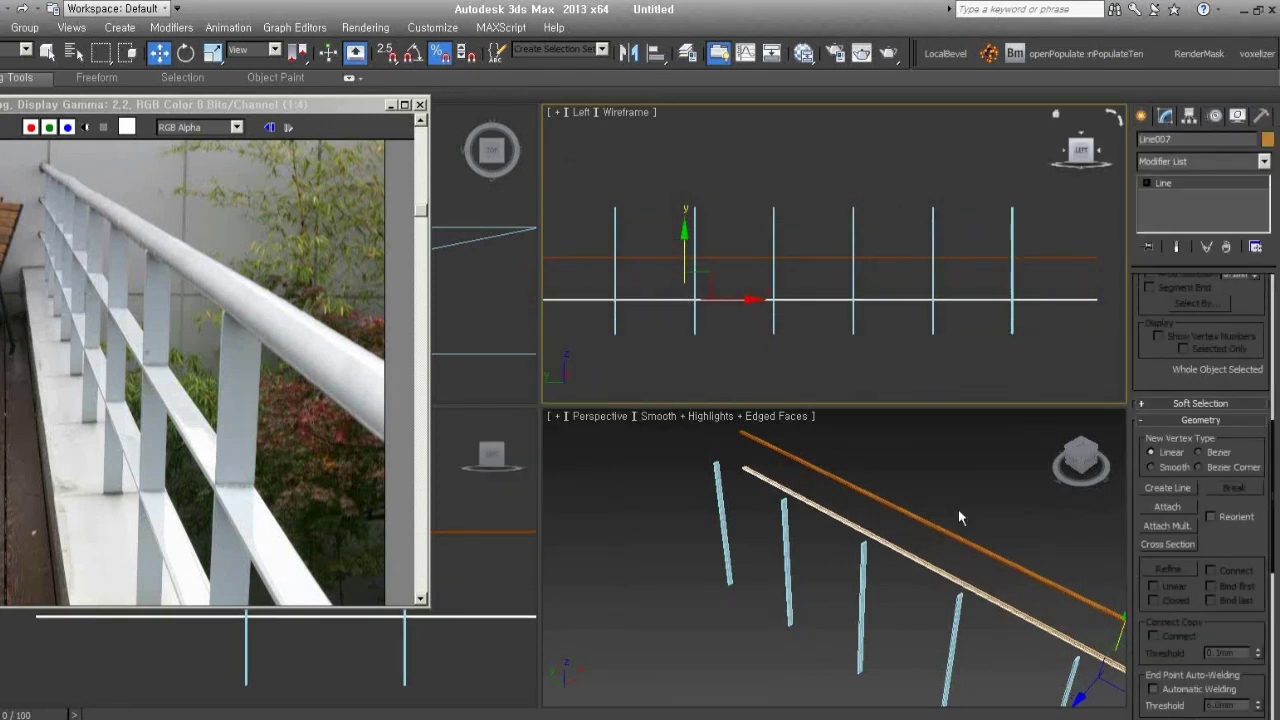
left_click(1034, 344)
left_click_drag(1077, 337, 1052, 232)
Orbit to an edge-on orthographic view and move both rails through the posts
key("z")
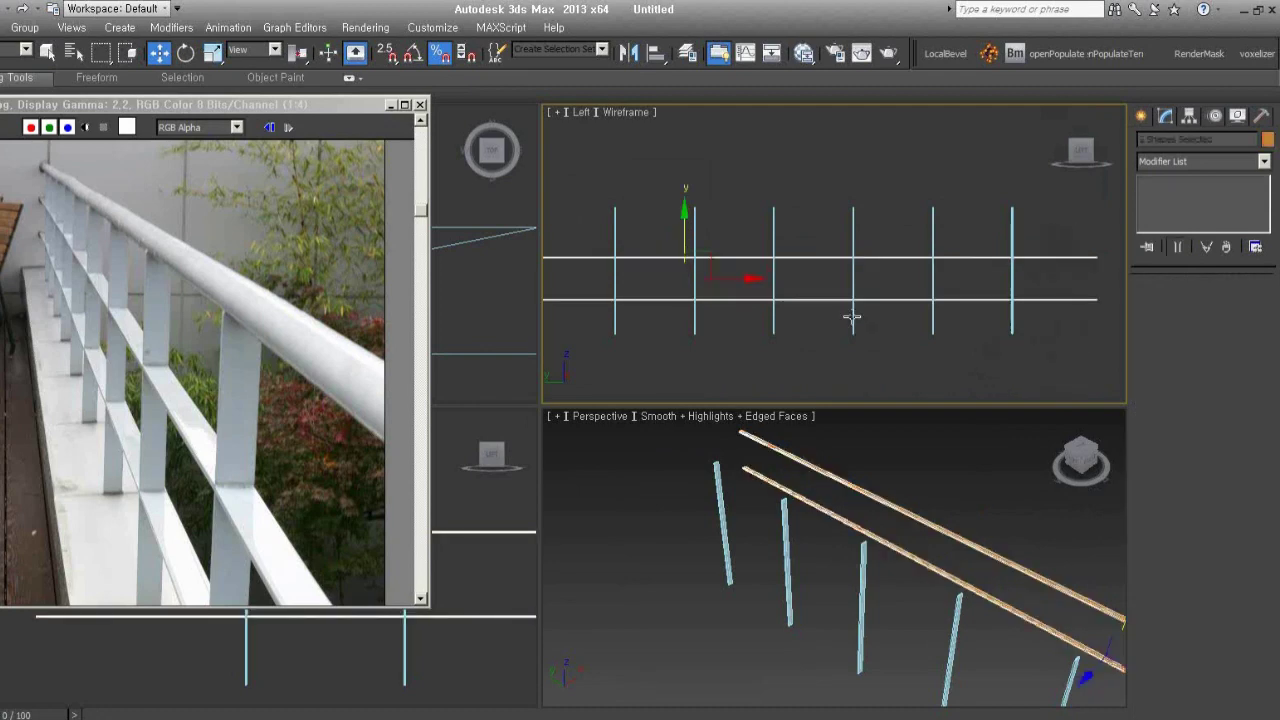
scroll(862, 310, "down", 2)
middle_click_drag(862, 310, 789, 330, "alt")
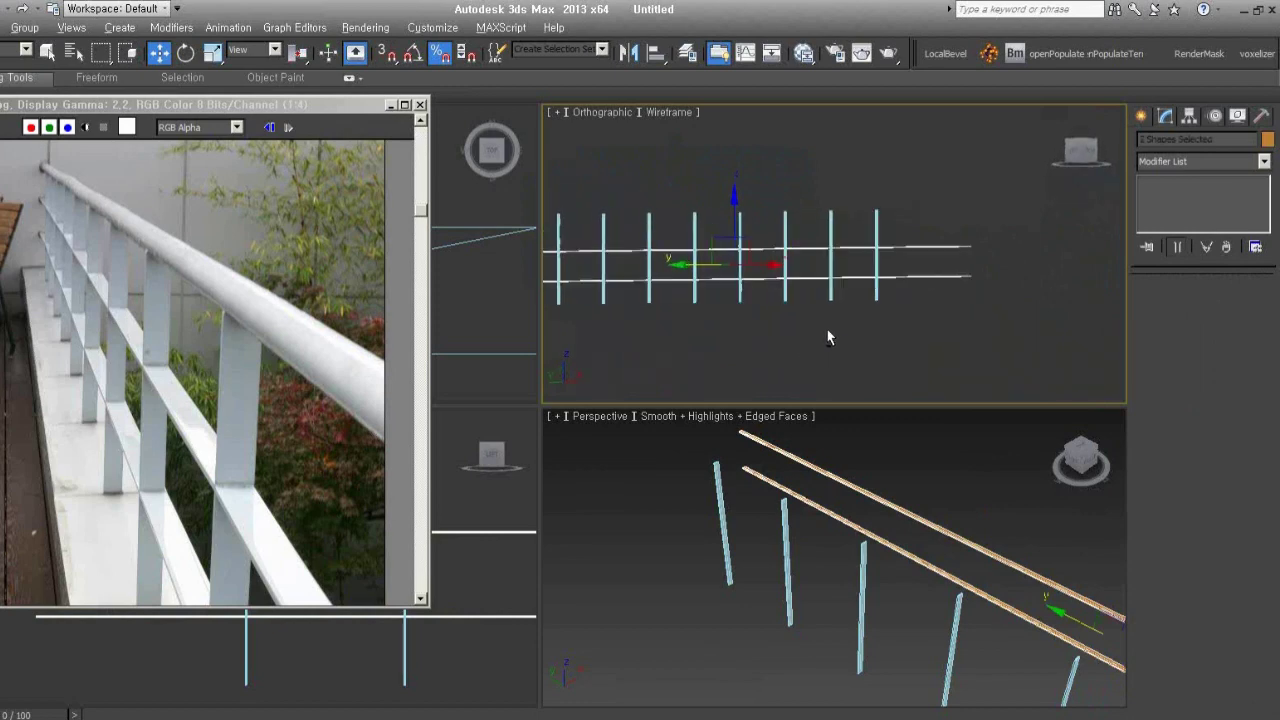
mouse_move(763, 361)
middle_mouse_down("alt")
mouse_move(742, 334)
mouse_move(903, 268)
mouse_move(1090, 288)
middle_mouse_up("alt")
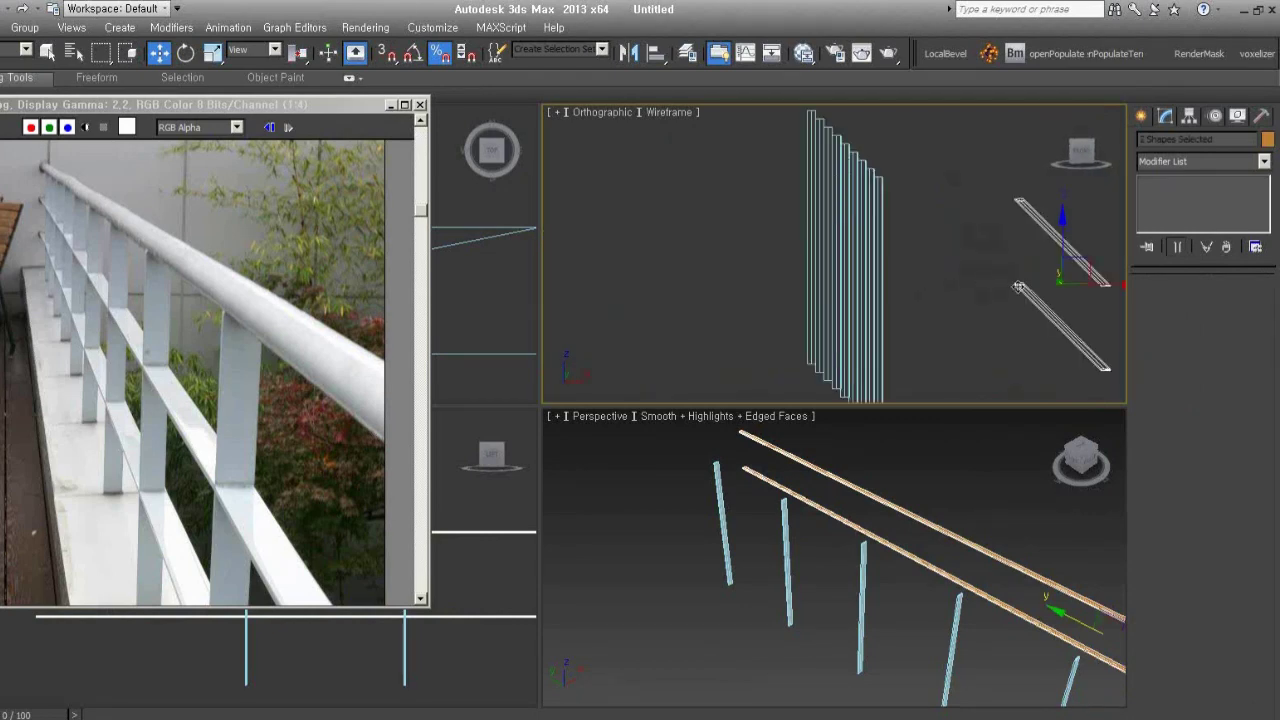
left_click_drag(1090, 288, 897, 294)
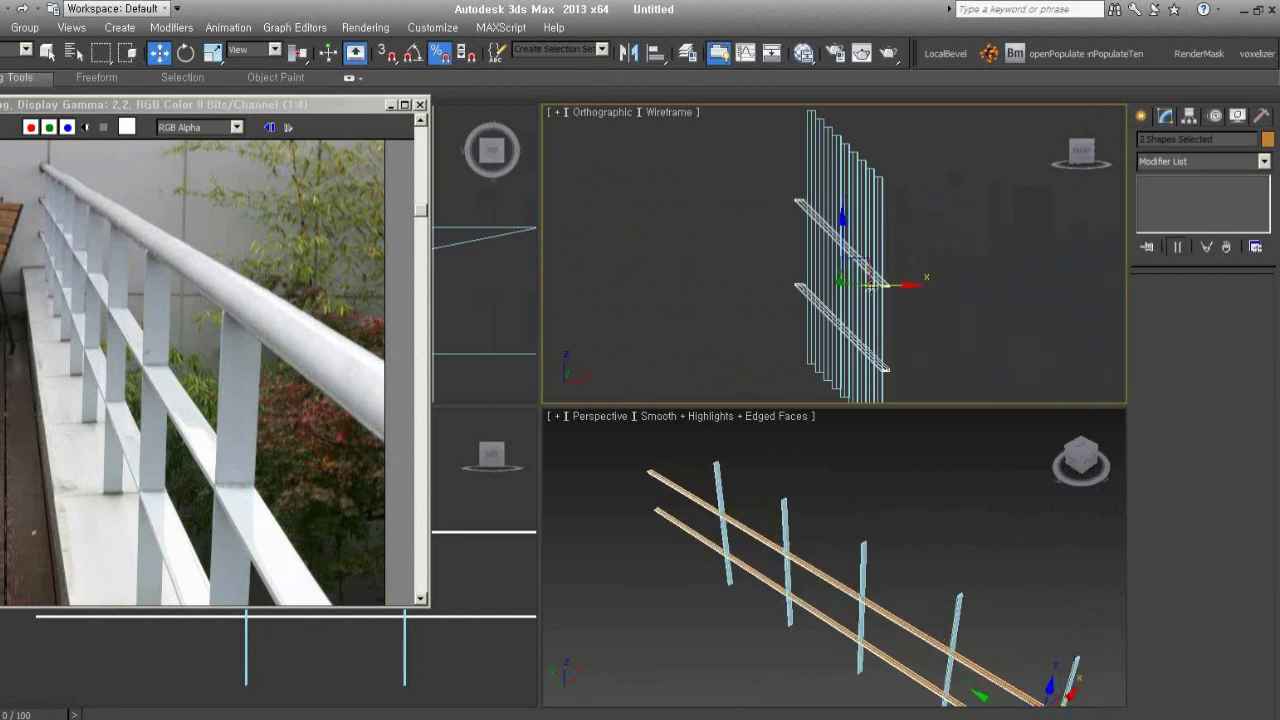
scroll(715, 532, "up", 3)
mouse_move(715, 532)
middle_mouse_down()
mouse_move(860, 560)
mouse_move(849, 569)
mouse_move(870, 540)
middle_mouse_up()
left_click(898, 286)
left_click_drag(898, 286, 900, 286)
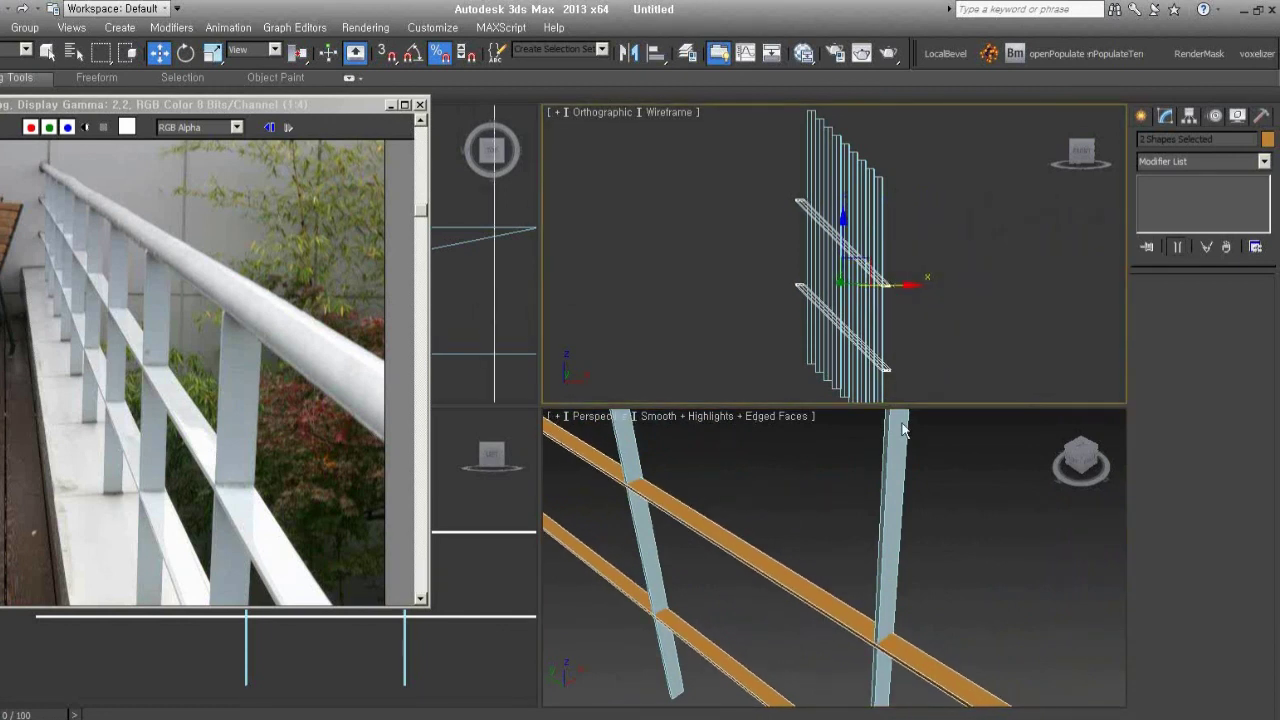
mouse_move(907, 680)
middle_mouse_down()
mouse_move(836, 553)
mouse_move(960, 560)
mouse_move(820, 562)
middle_mouse_up()
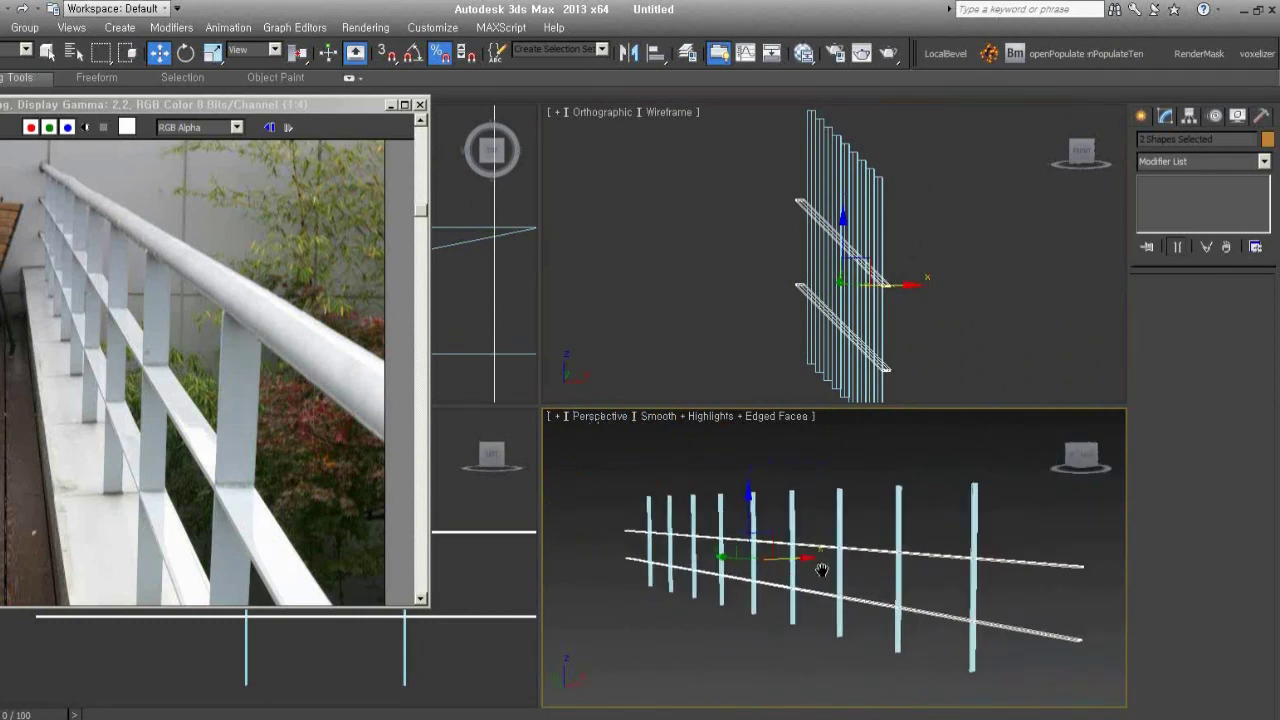
left_click(1142, 117)
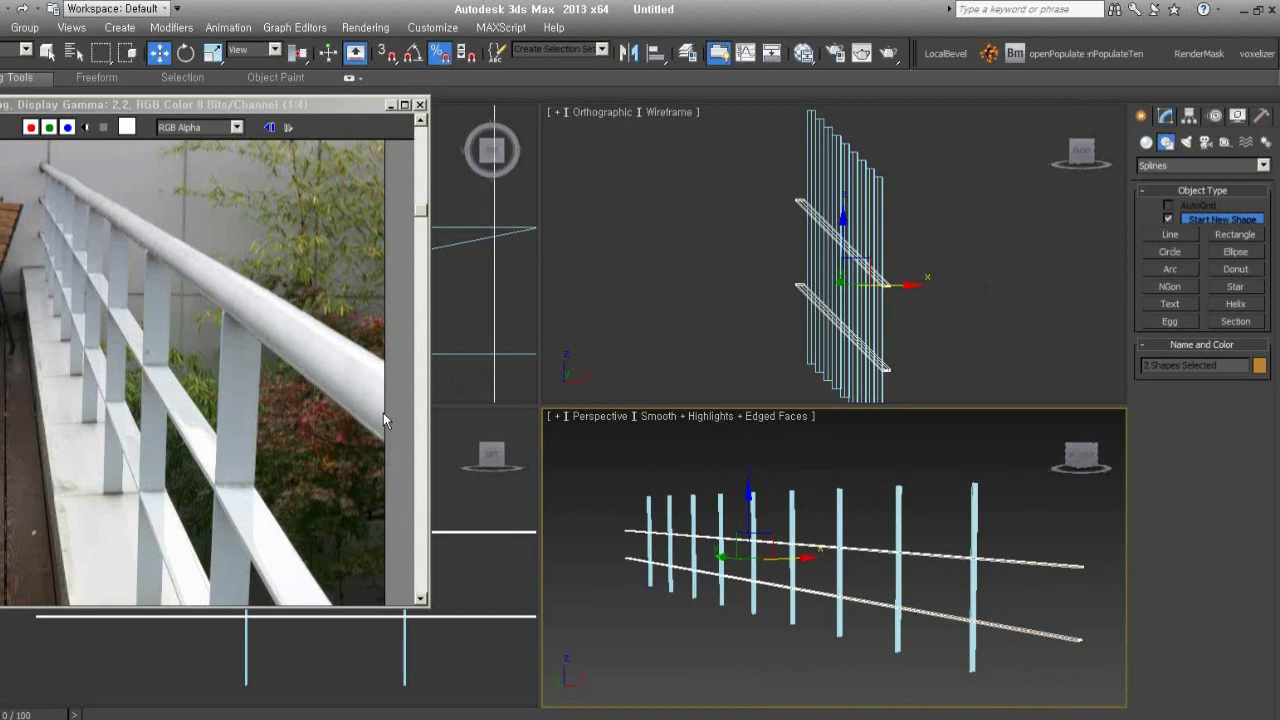
Select only the upper rail in the Left view, cancelling a trial move
middle_click_drag(679, 322, 688, 320)
key("l")
scroll(790, 290, "down", 3)
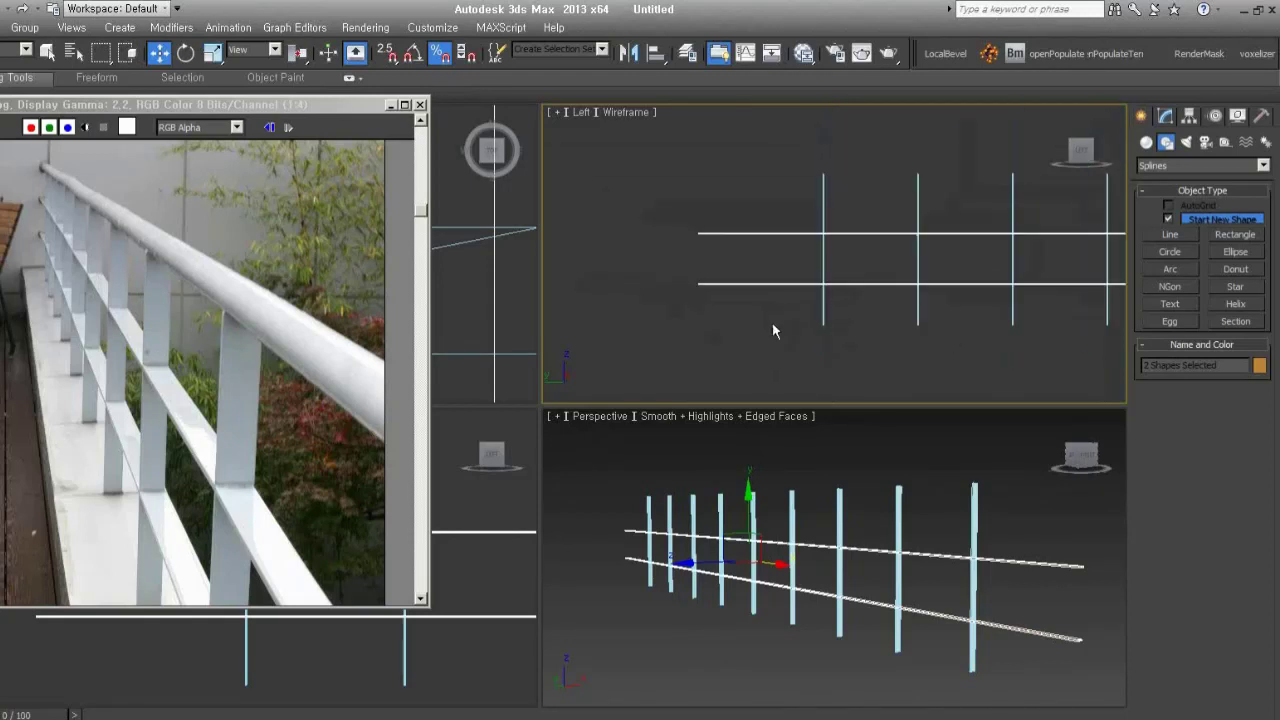
scroll(772, 322, "down", 3)
scroll(746, 289, "down", 2)
left_click(866, 276)
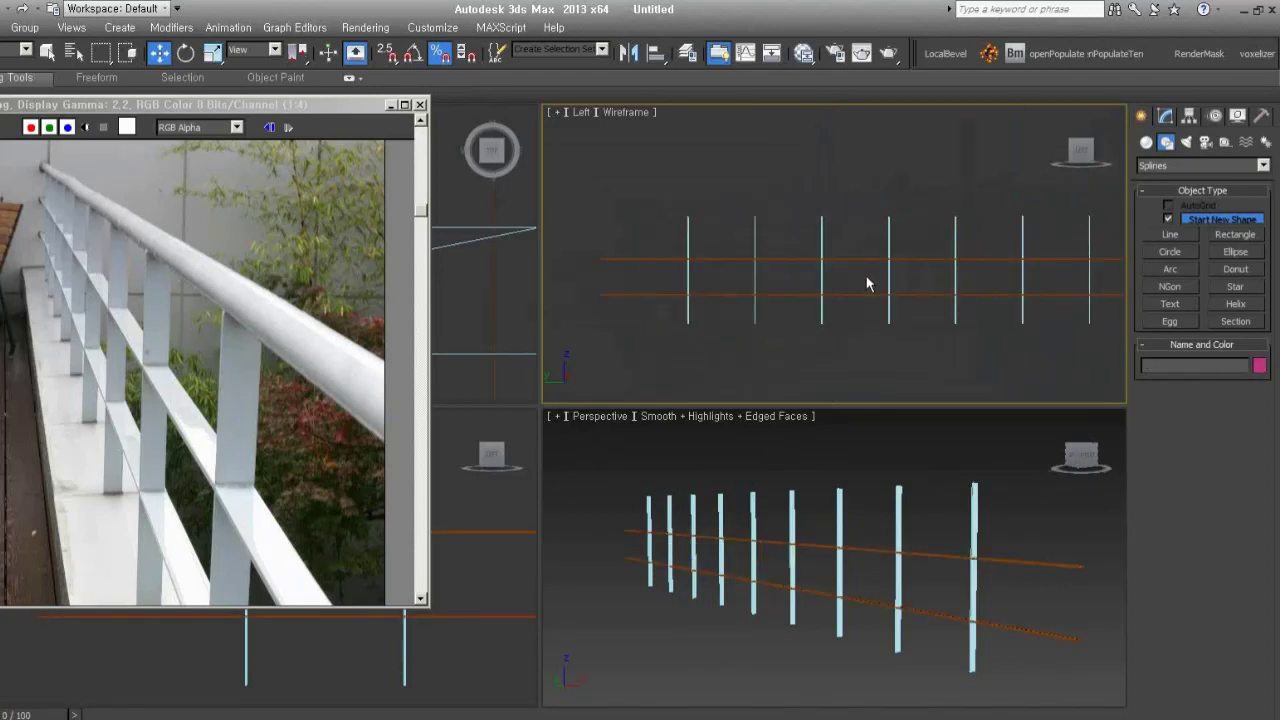
left_click(923, 260)
middle_click_drag(946, 200, 894, 230)
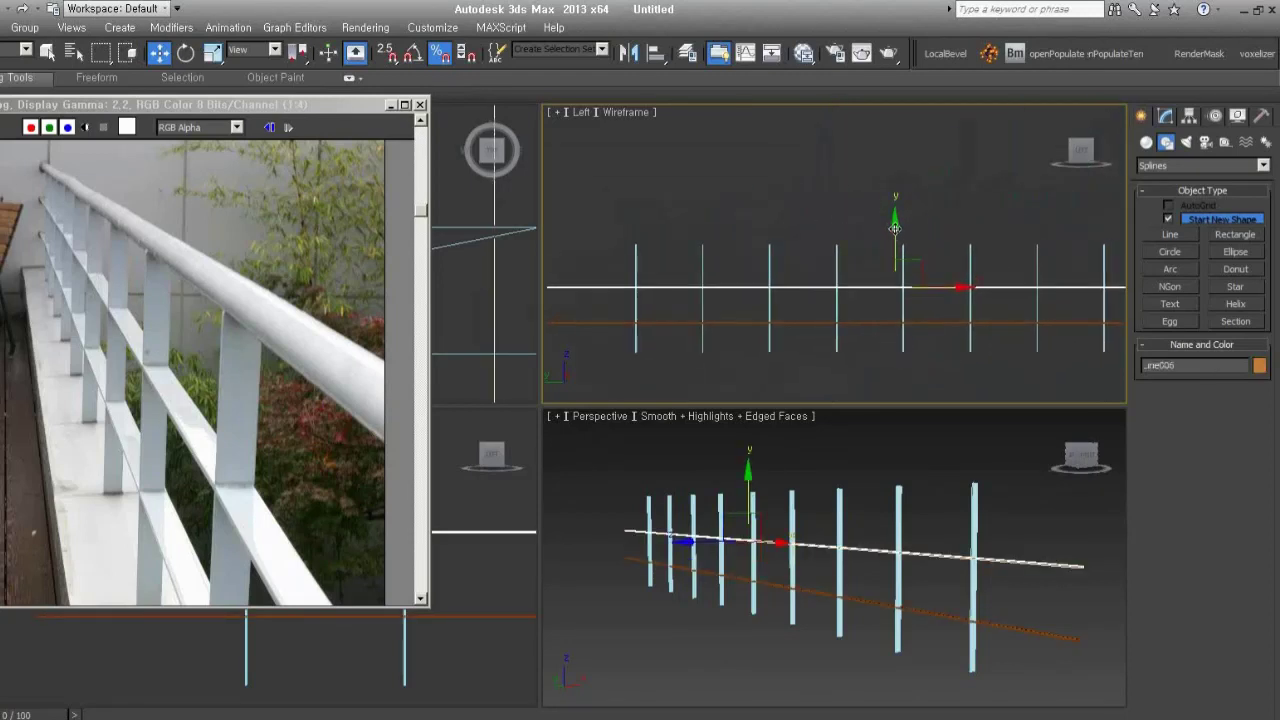
left_click_drag(895, 228, 892, 193)
right_click(892, 193)
With 2.5D Snap on, copy the upper rail onto the post tops as Line008
left_click(387, 53)
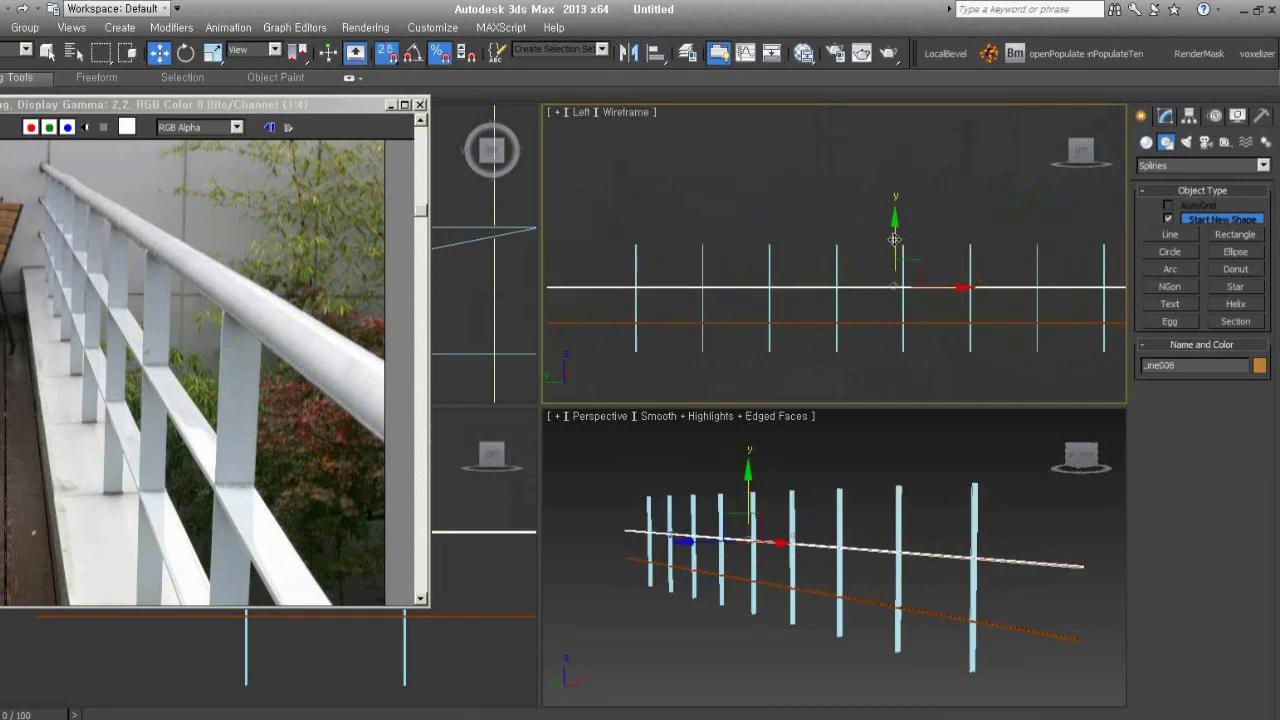
left_click_drag(894, 239, 836, 245, "shift")
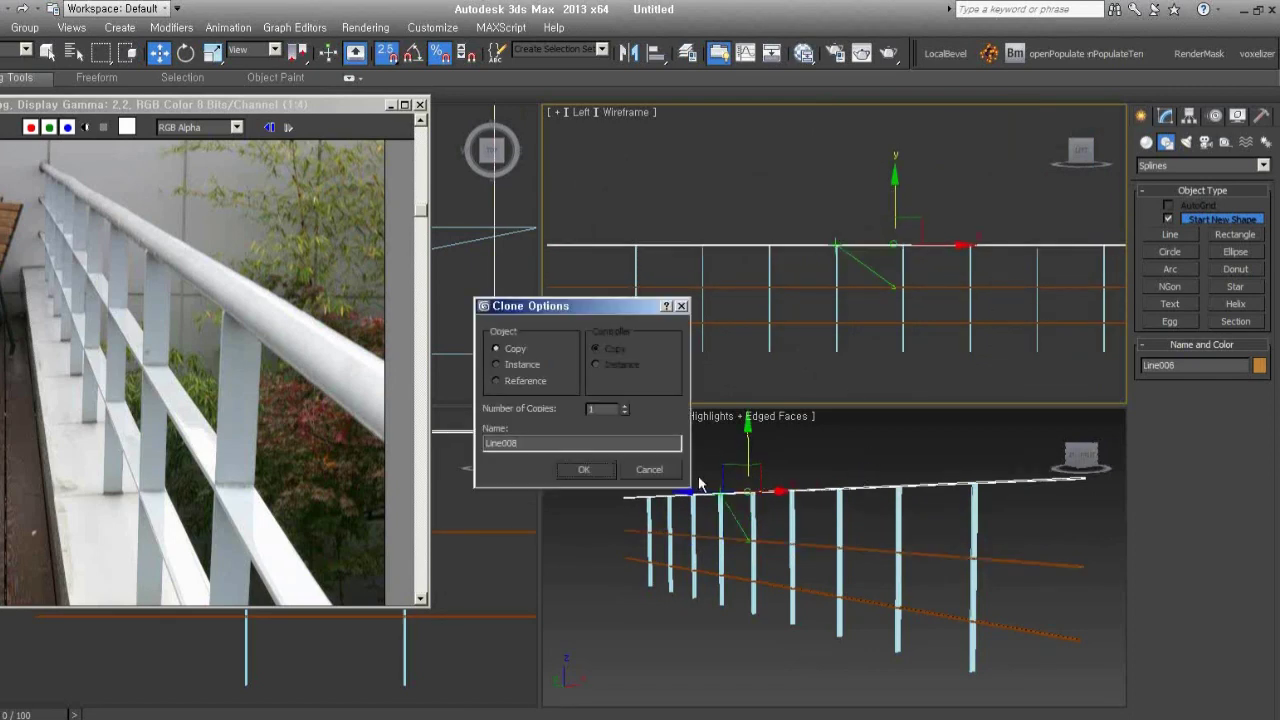
left_click(580, 470)
left_click(1166, 117)
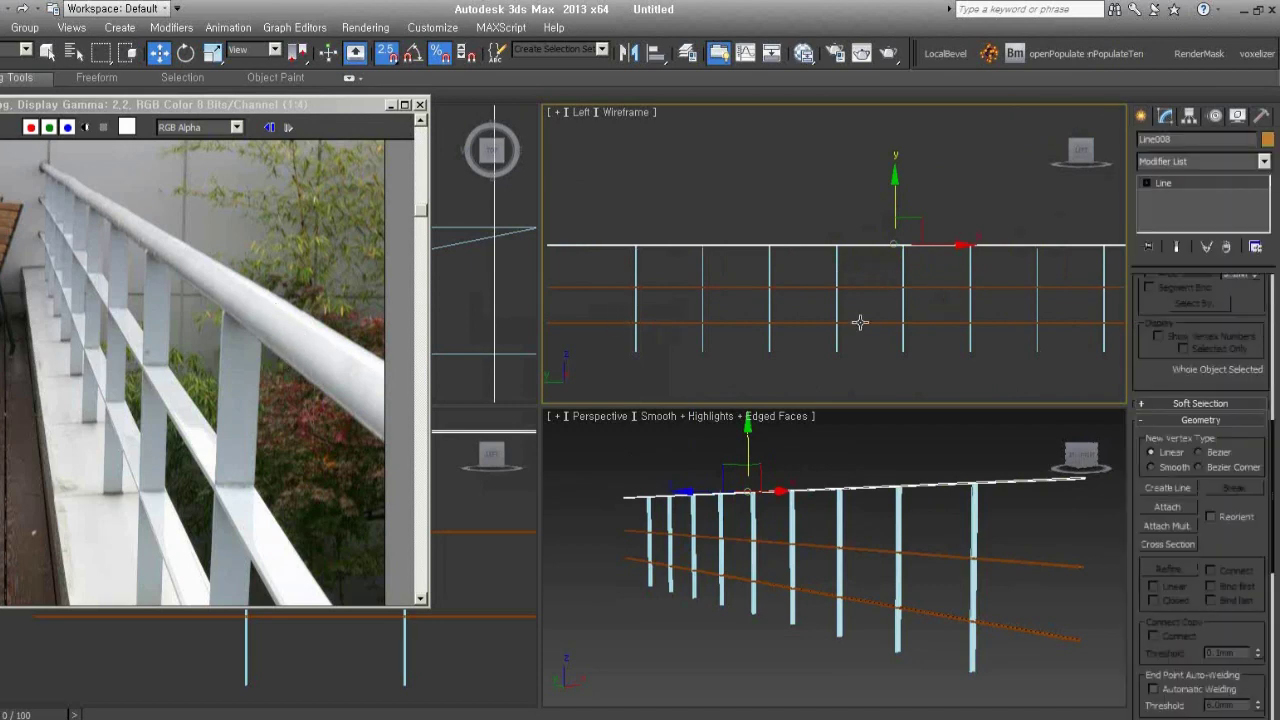
Switch the top rail's rendering to Radial, roughly 10.5mm thick
left_click_drag(1142, 360, 1176, 712)
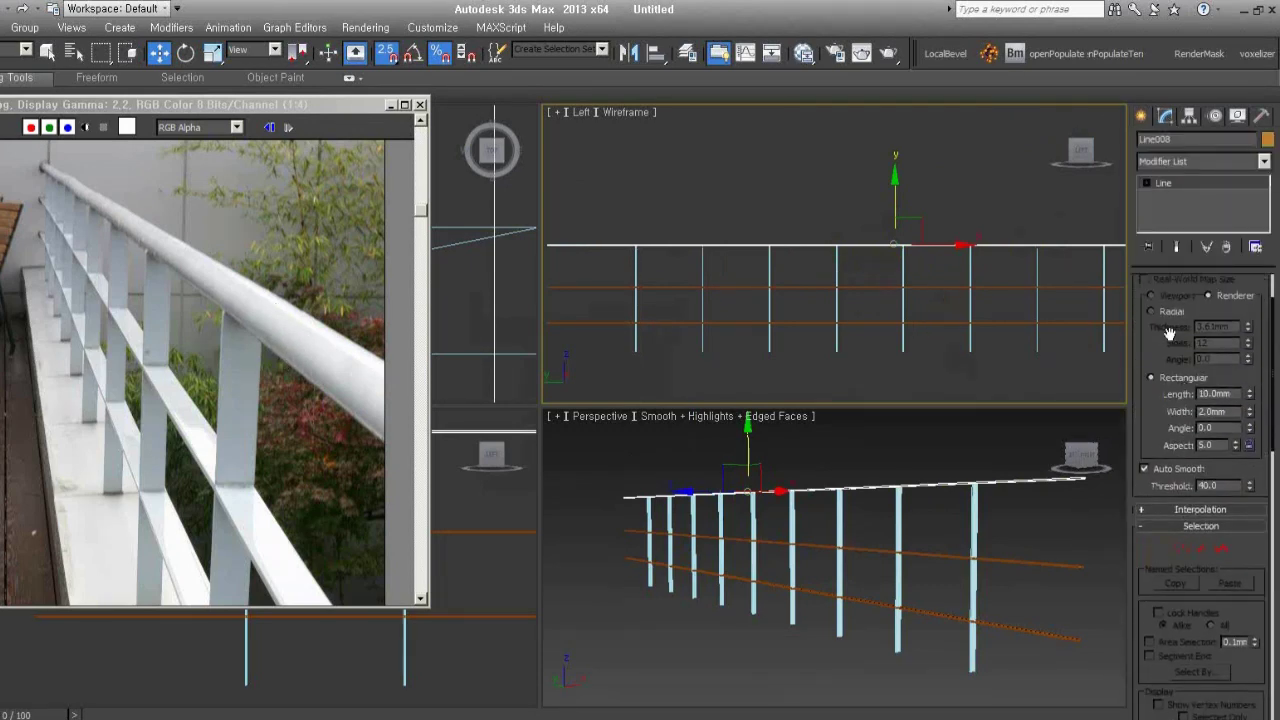
left_click_drag(1168, 333, 1168, 507)
left_click(1167, 385)
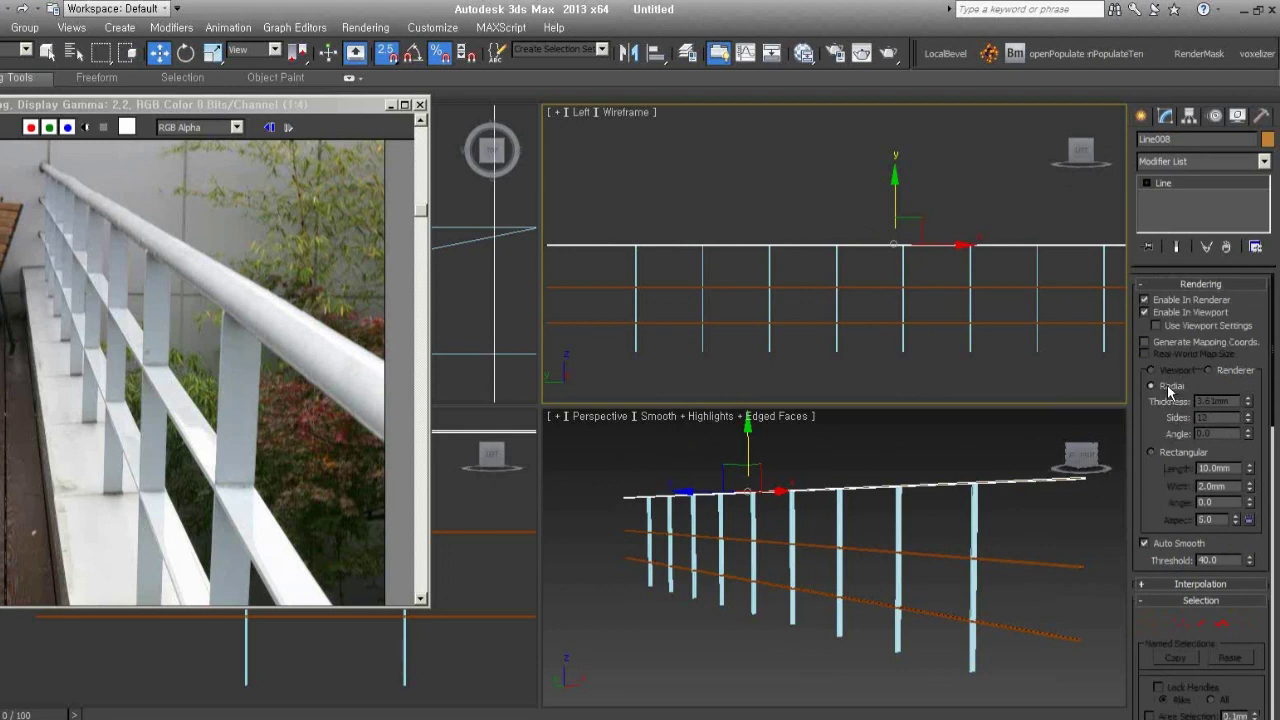
left_click_drag(1249, 404, 1247, 364)
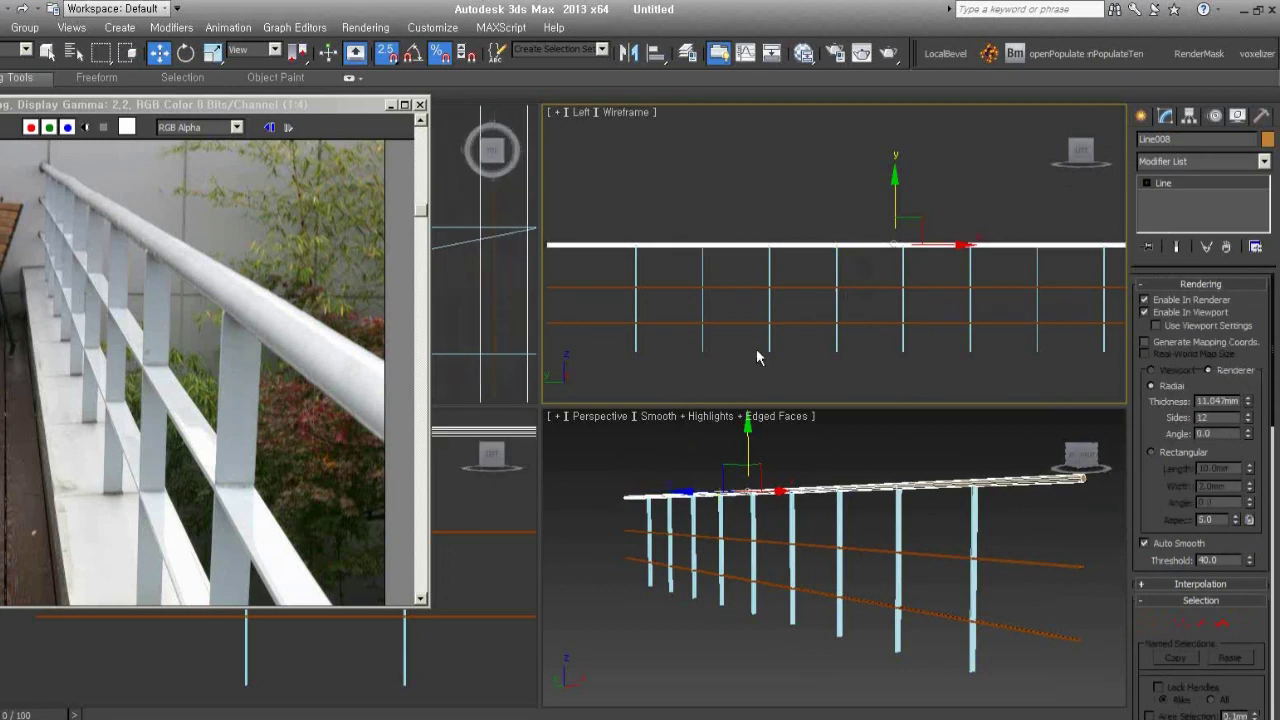
scroll(471, 660, "down", 1)
scroll(471, 660, "down", 2)
scroll(460, 652, "down", 2)
scroll(475, 650, "down", 1)
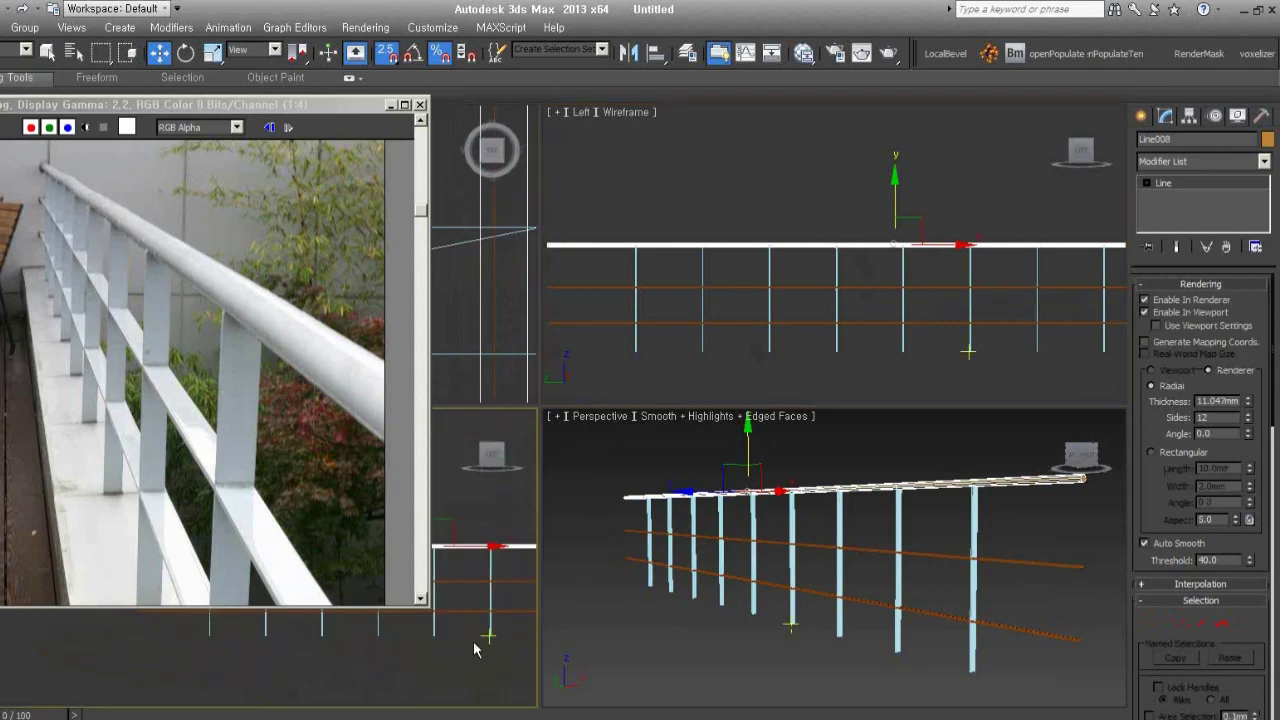
scroll(476, 649, "down", 2)
mouse_move(481, 579)
middle_mouse_down()
mouse_move(523, 638)
mouse_move(463, 569)
mouse_move(487, 590)
middle_mouse_up()
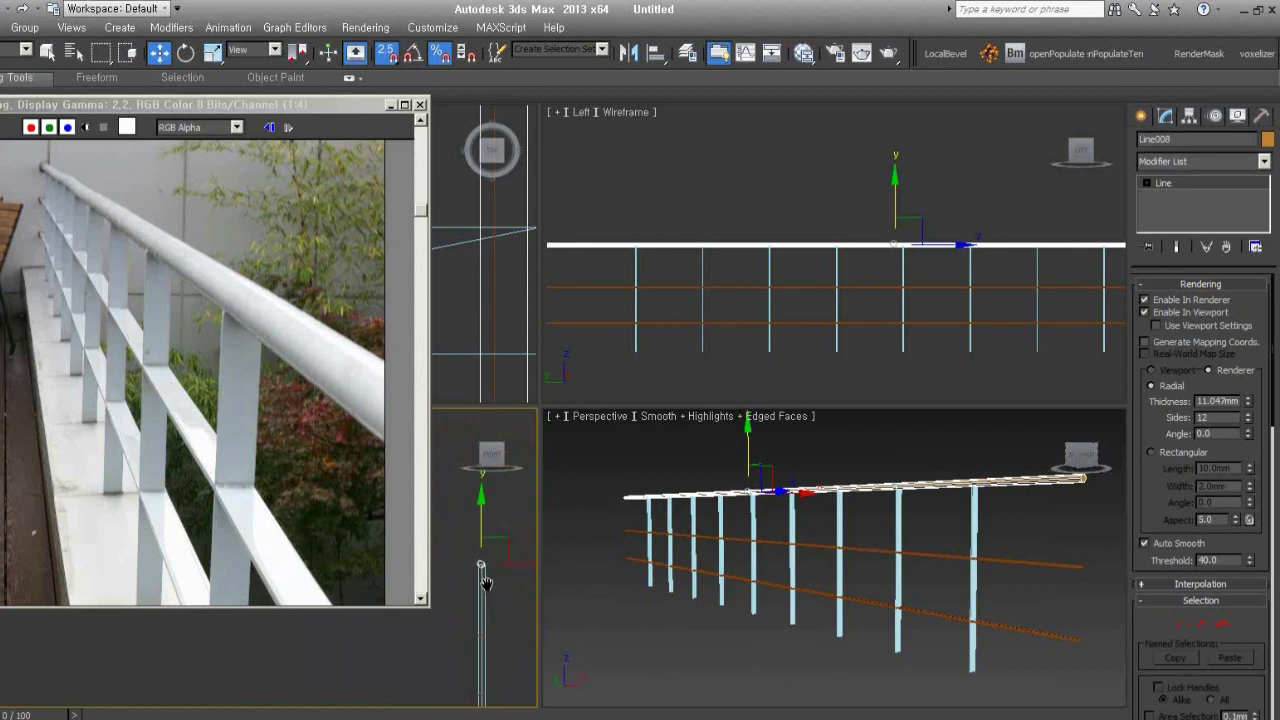
Set the top rail's radial thickness to 15mm
key("alt+z")
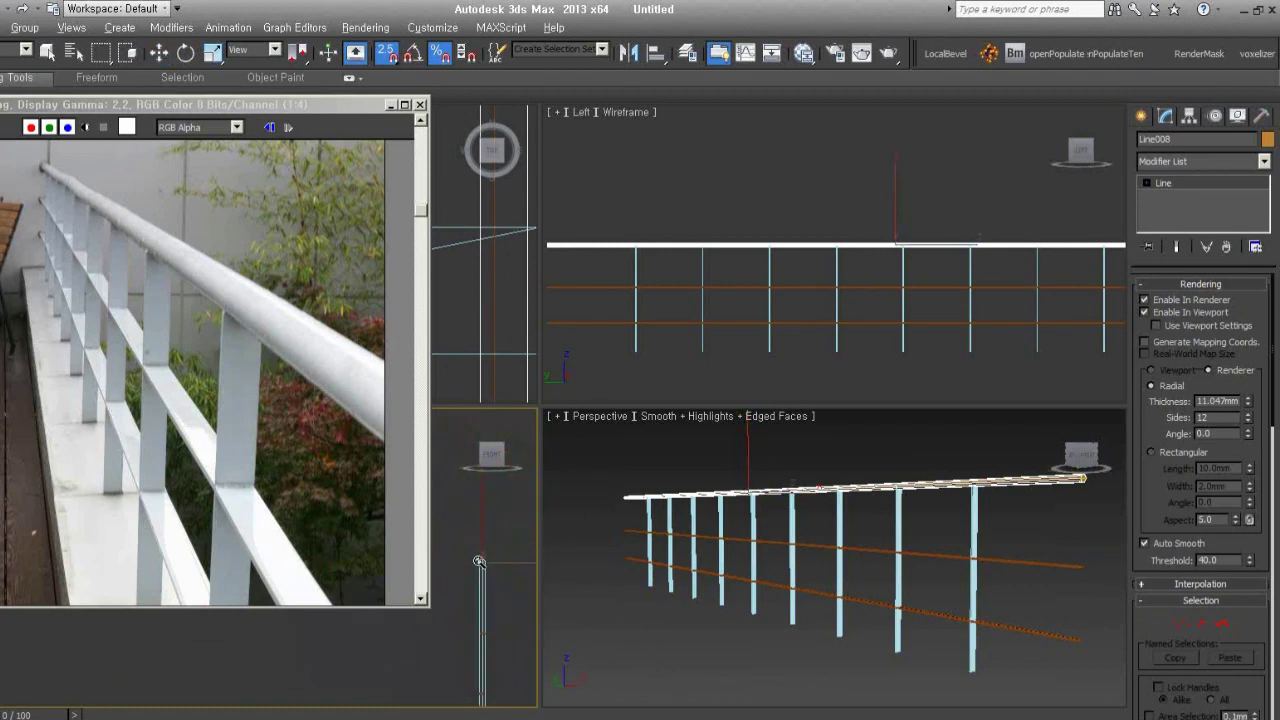
mouse_move(461, 563)
middle_mouse_down("alt")
mouse_move(446, 567)
mouse_move(454, 589)
mouse_move(360, 609)
middle_mouse_up("alt")
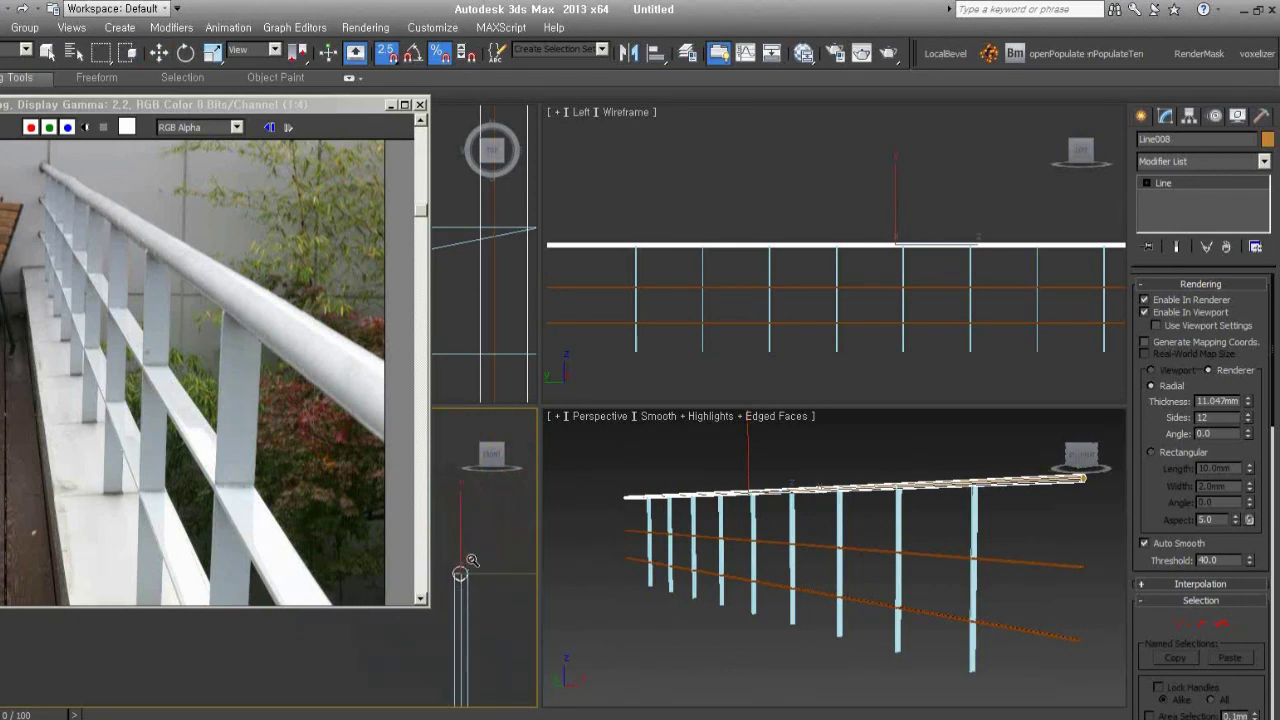
key("w")
double_click(1224, 401)
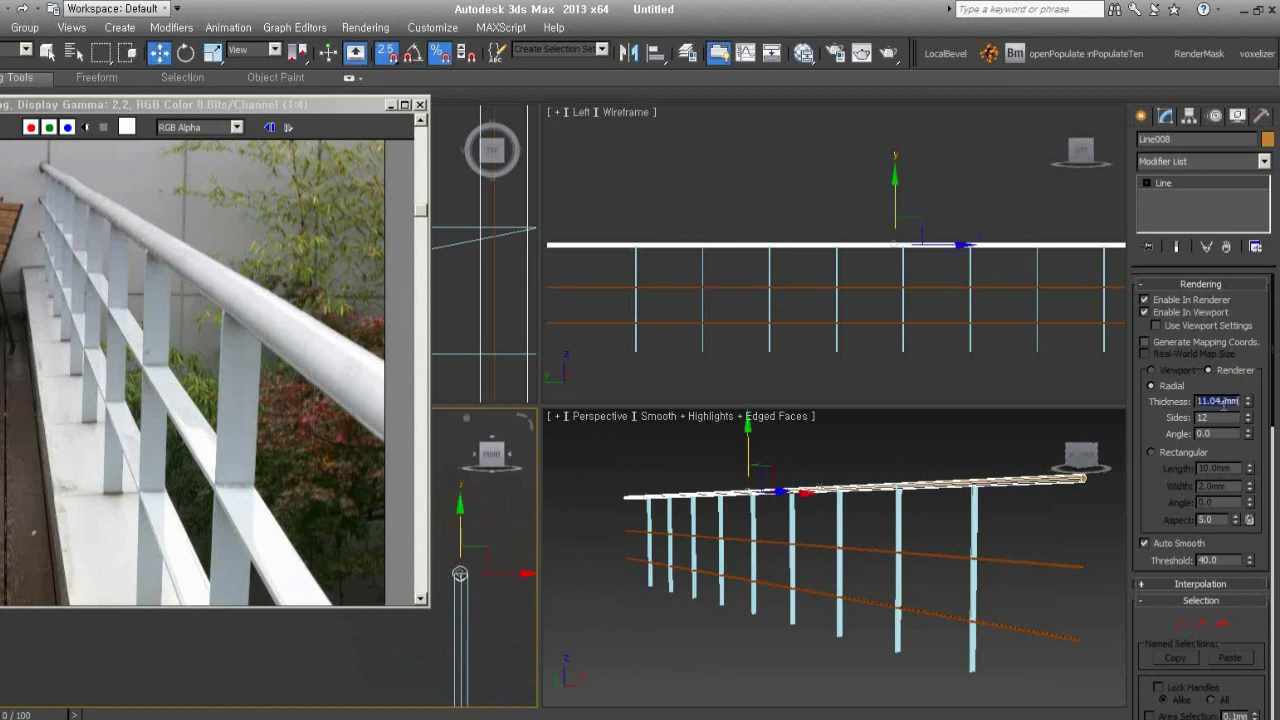
type("15")
key("Return")
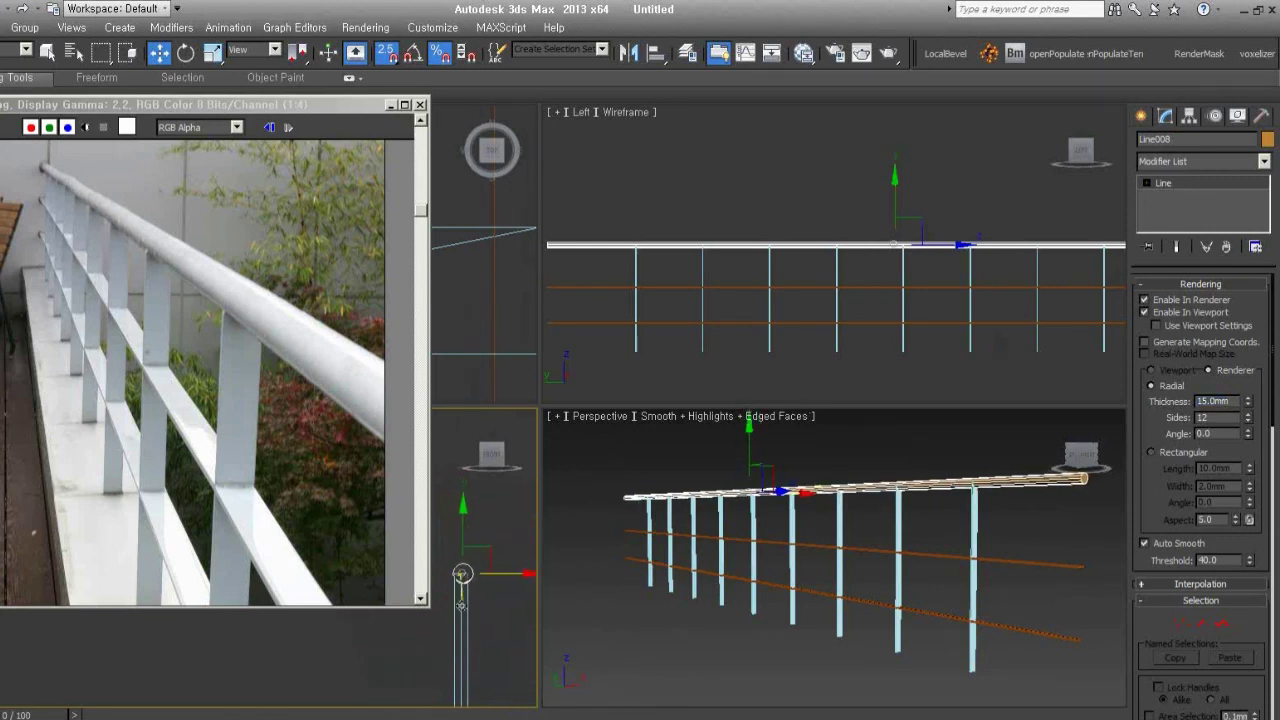
Raise the top rail slightly above the posts, then select the posts and lower rails
left_click(460, 573)
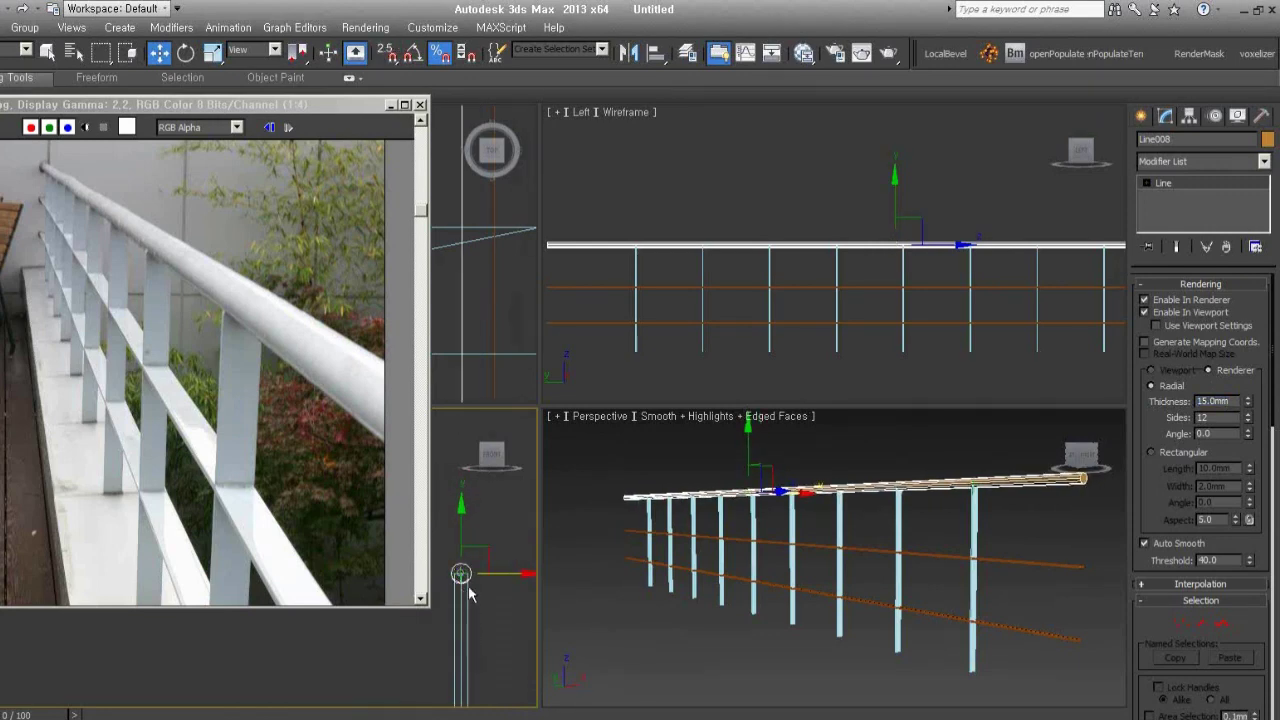
left_click_drag(460, 573, 464, 524)
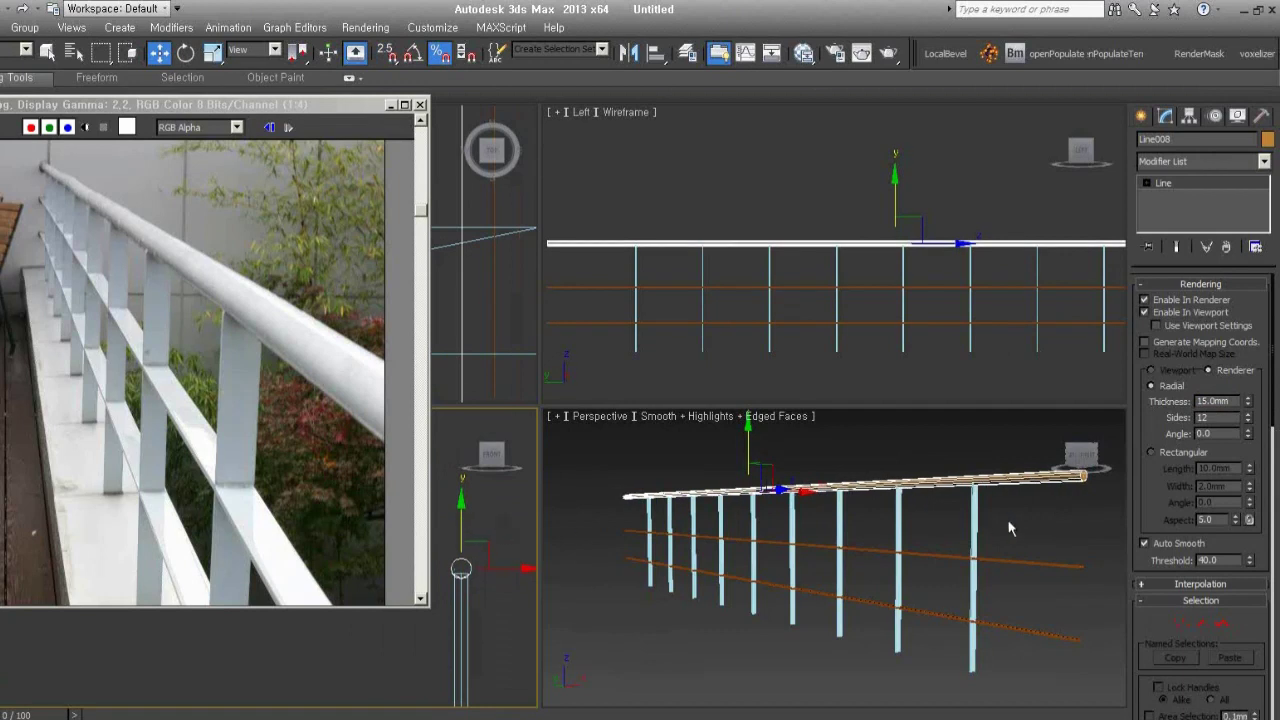
left_click(964, 445)
left_click_drag(1030, 694, 716, 561)
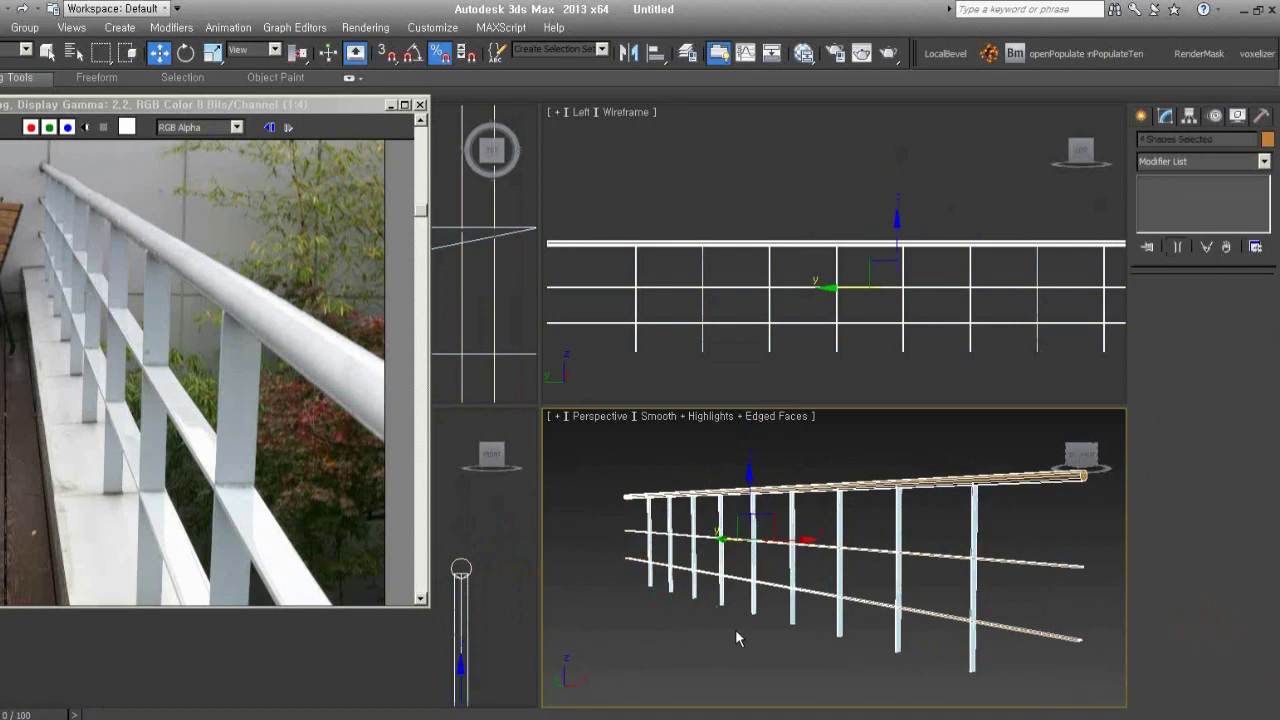
Frame the railing in the side and left viewports and clear the selection
middle_click_drag(856, 358, 759, 336)
scroll(789, 343, "down", 2)
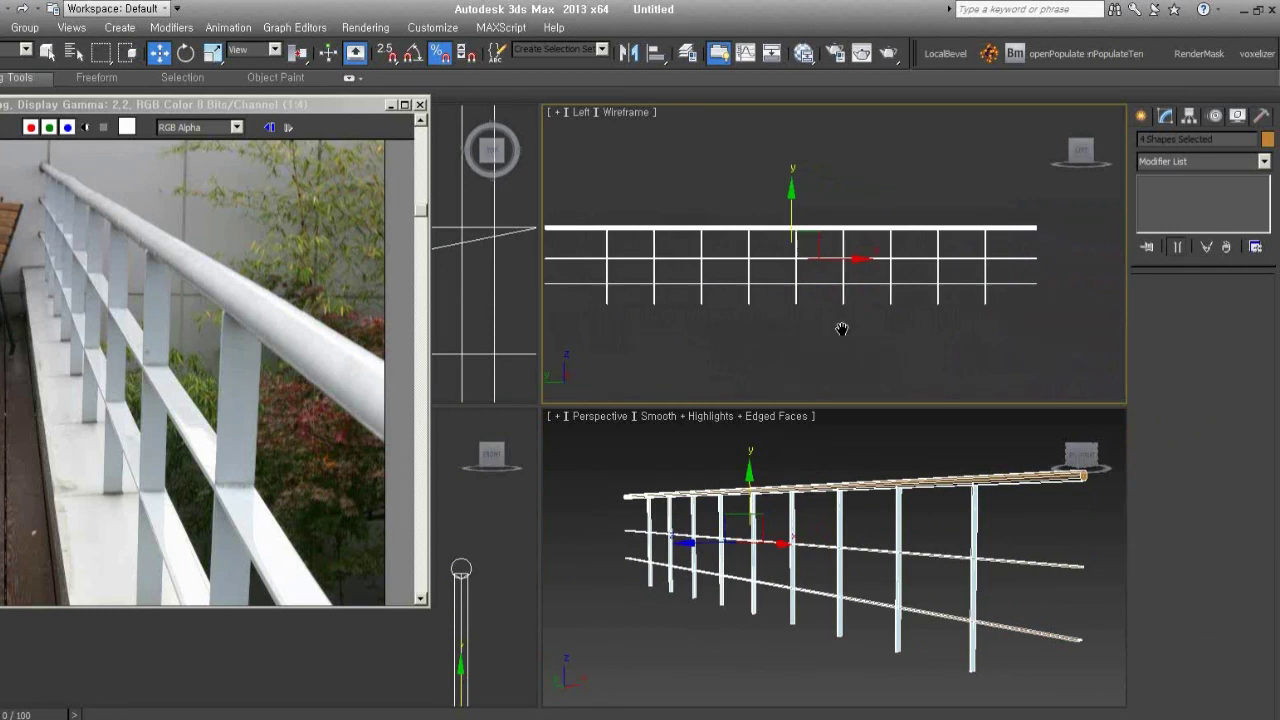
mouse_move(840, 329)
middle_mouse_down()
mouse_move(786, 271)
mouse_move(769, 292)
middle_mouse_up()
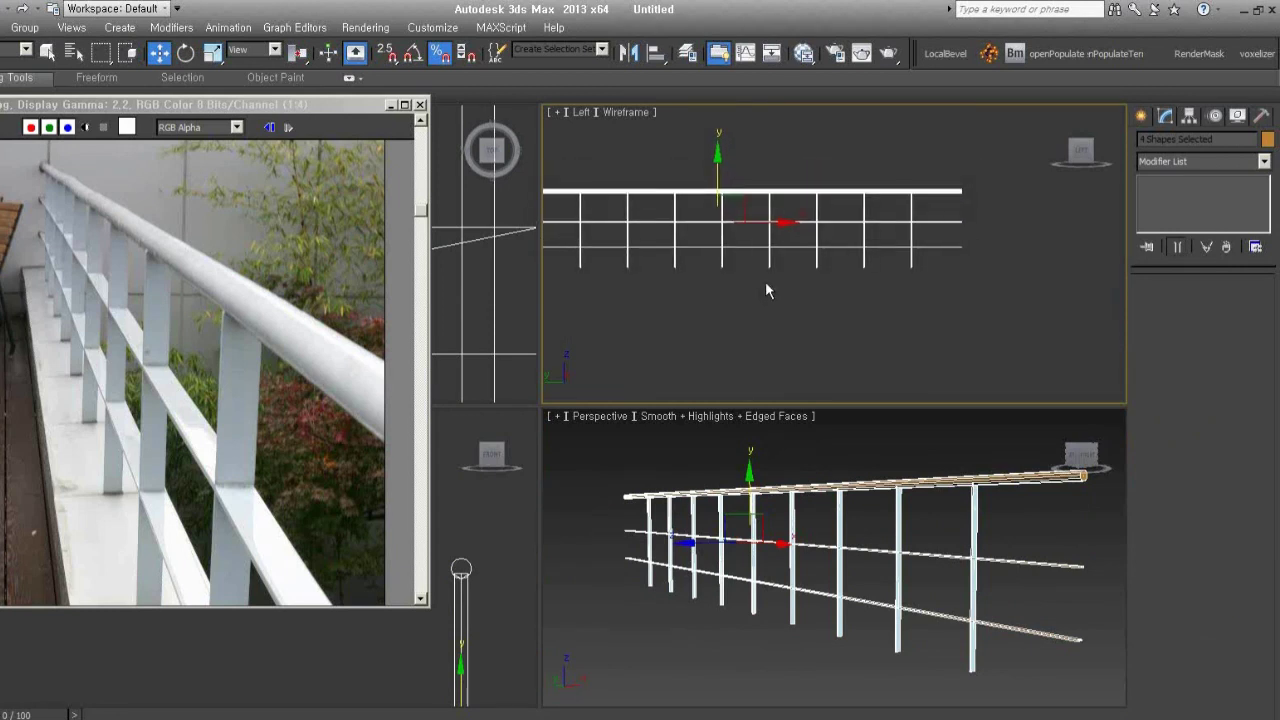
scroll(765, 291, "down", 2)
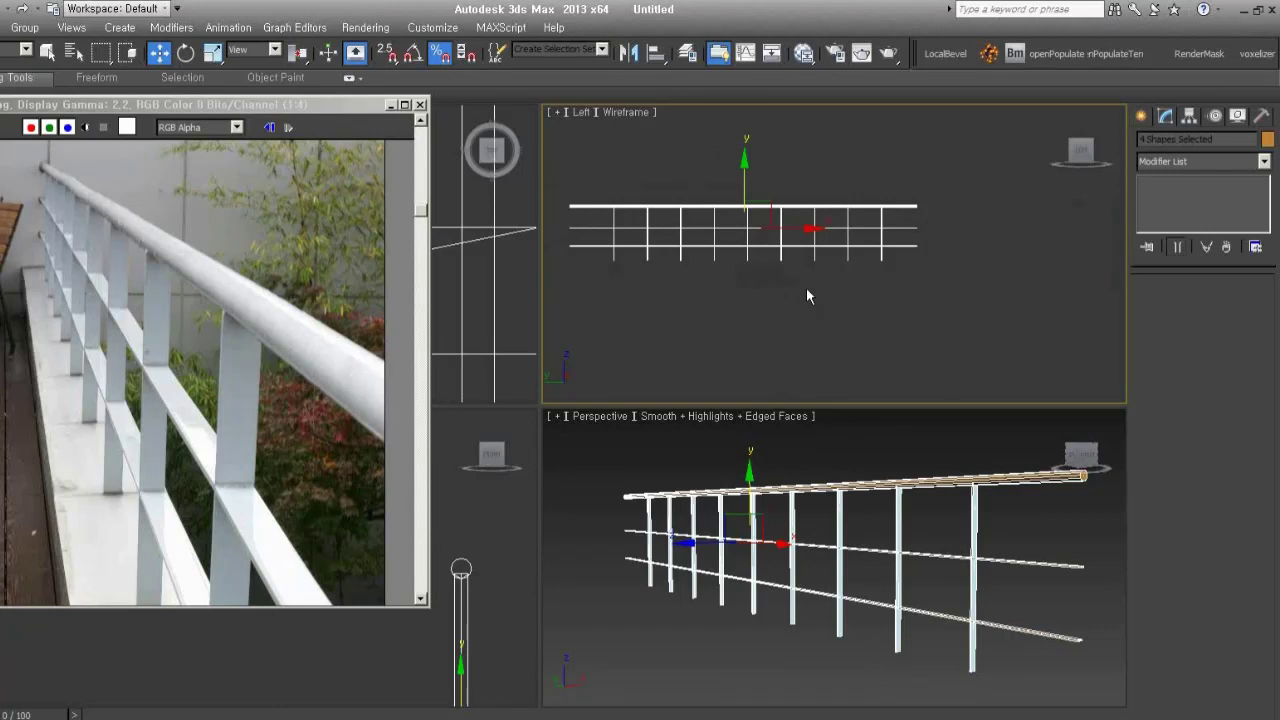
left_click(764, 297)
middle_click_drag(703, 274, 747, 299)
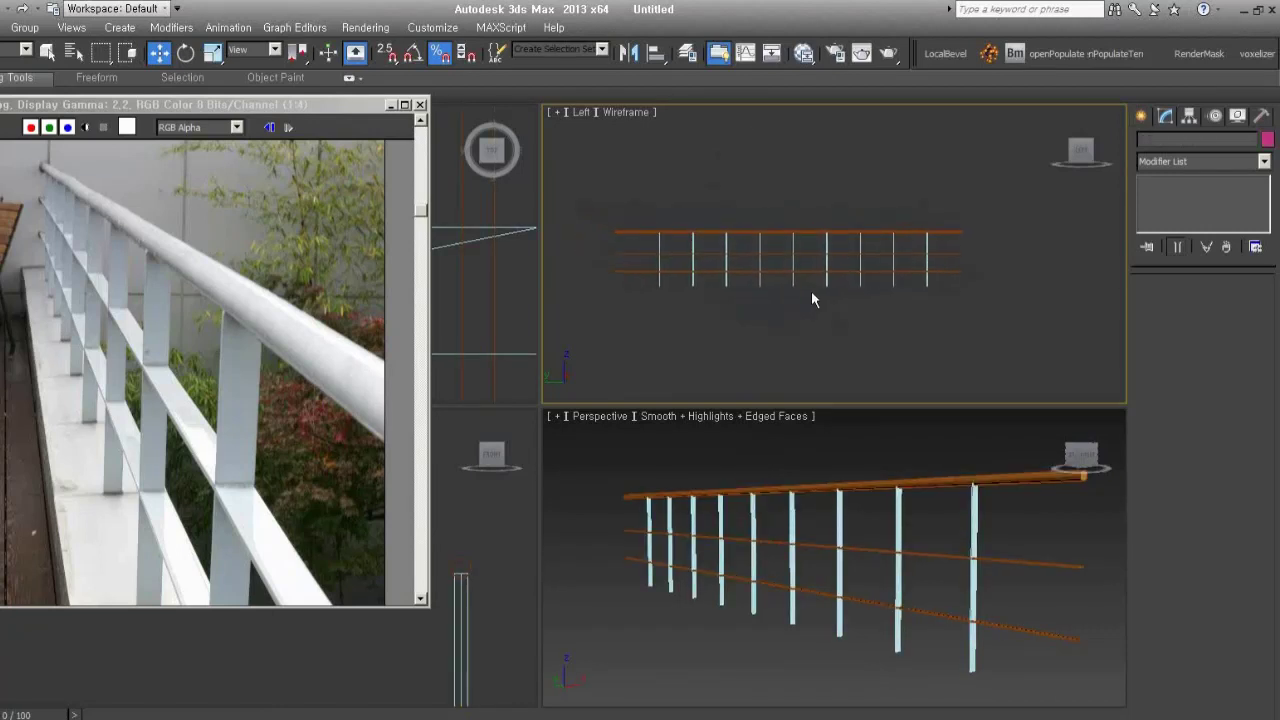
Select just the two lower rails in the front view
left_click_drag(1033, 338, 601, 215)
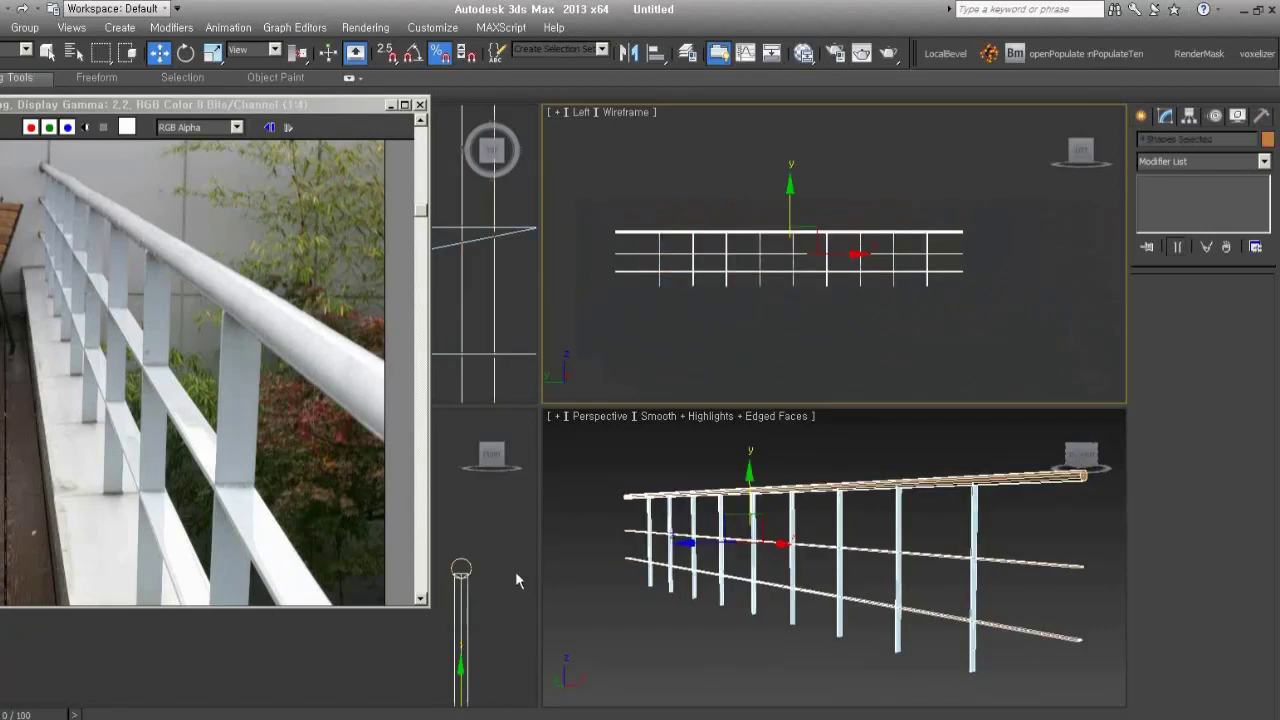
middle_click_drag(515, 571, 477, 512)
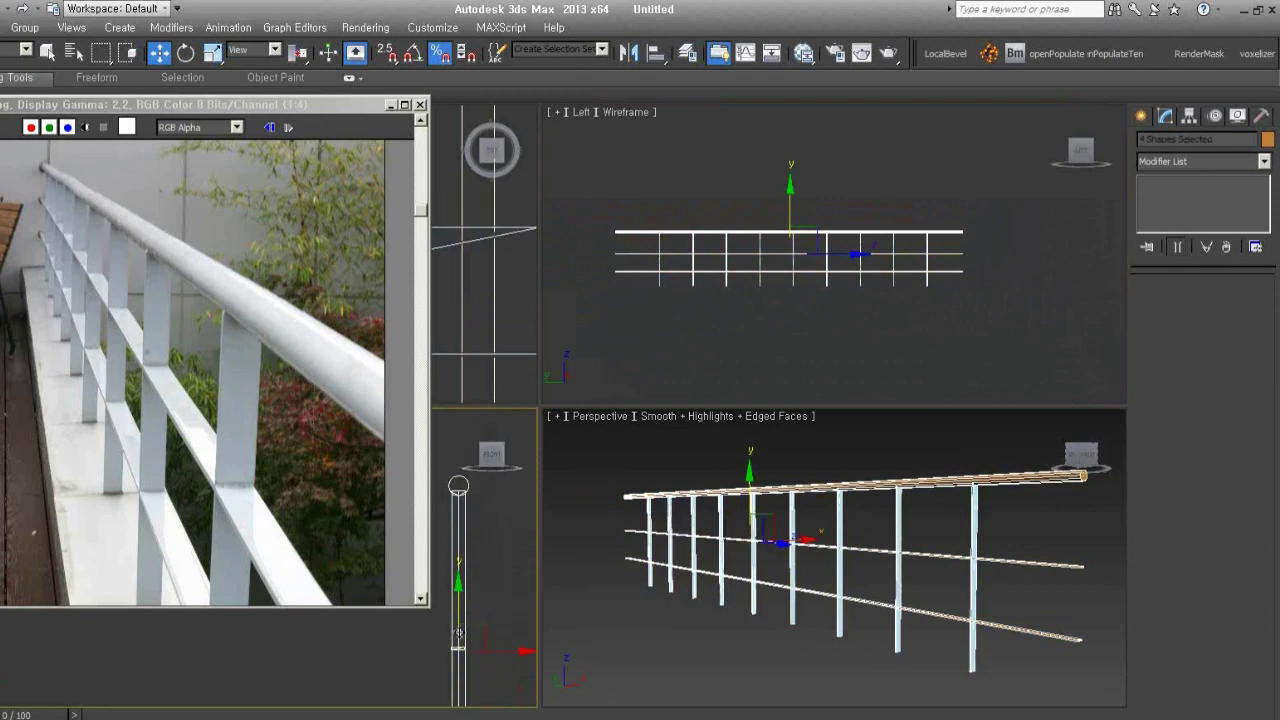
left_click(1118, 645)
left_click_drag(466, 702, 450, 525)
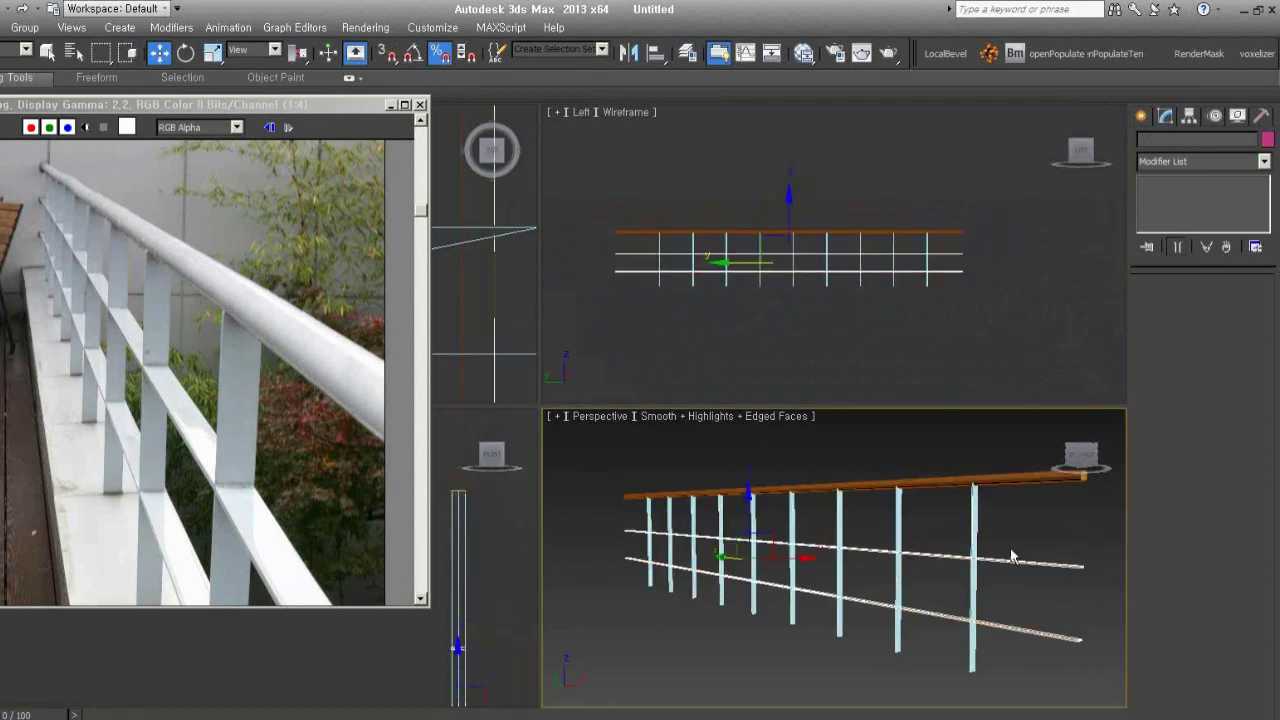
middle_click_drag(468, 574, 467, 513)
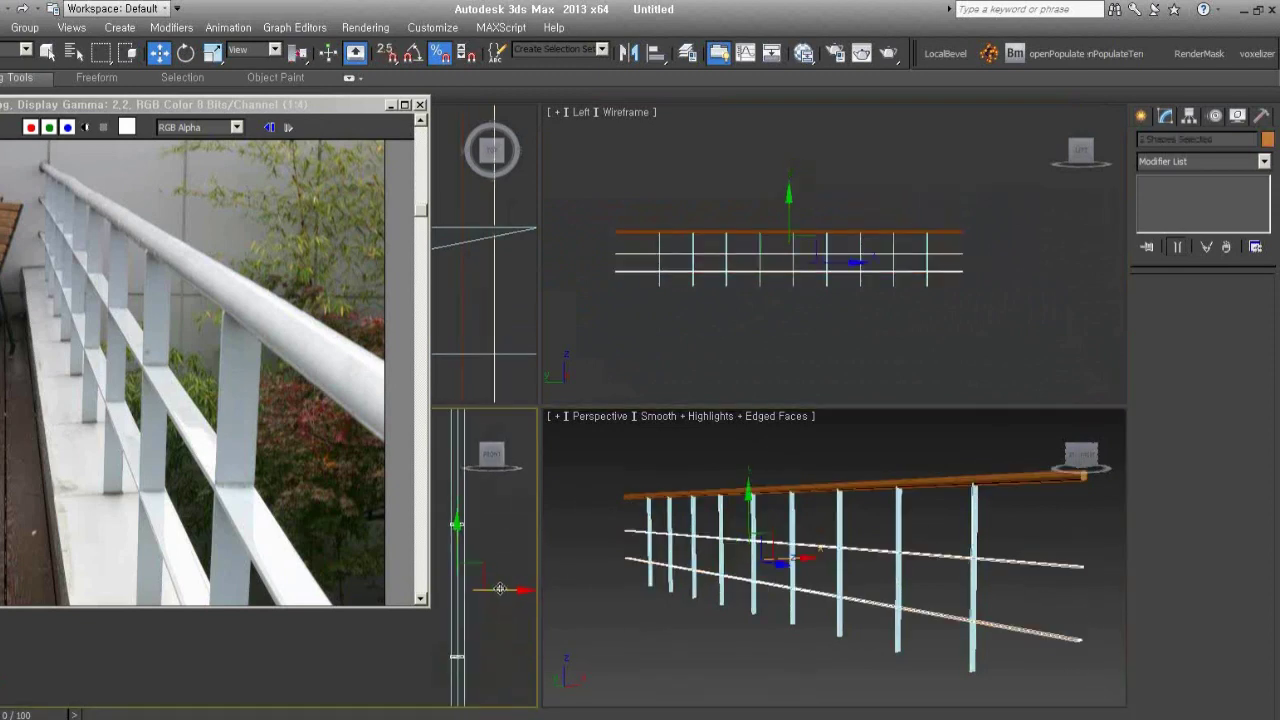
With snapping on, snap the lower rails into line with the top rail's end
key("s")
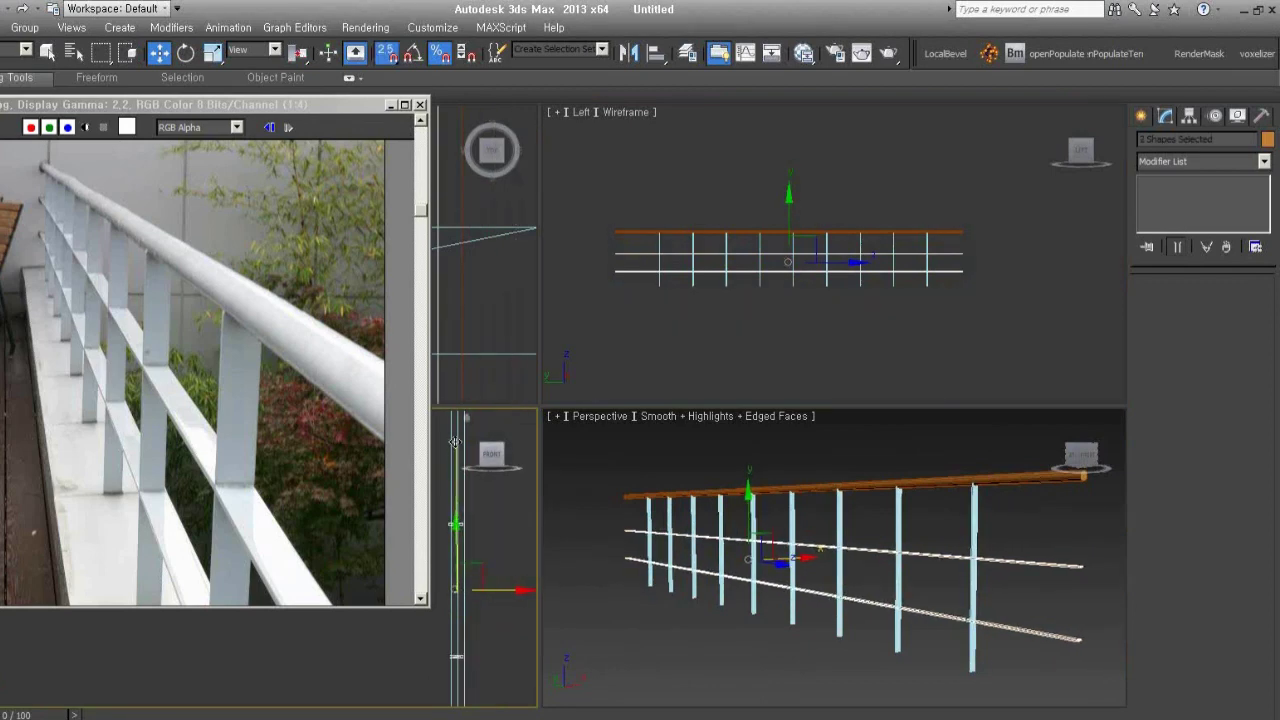
left_click_drag(454, 442, 457, 437)
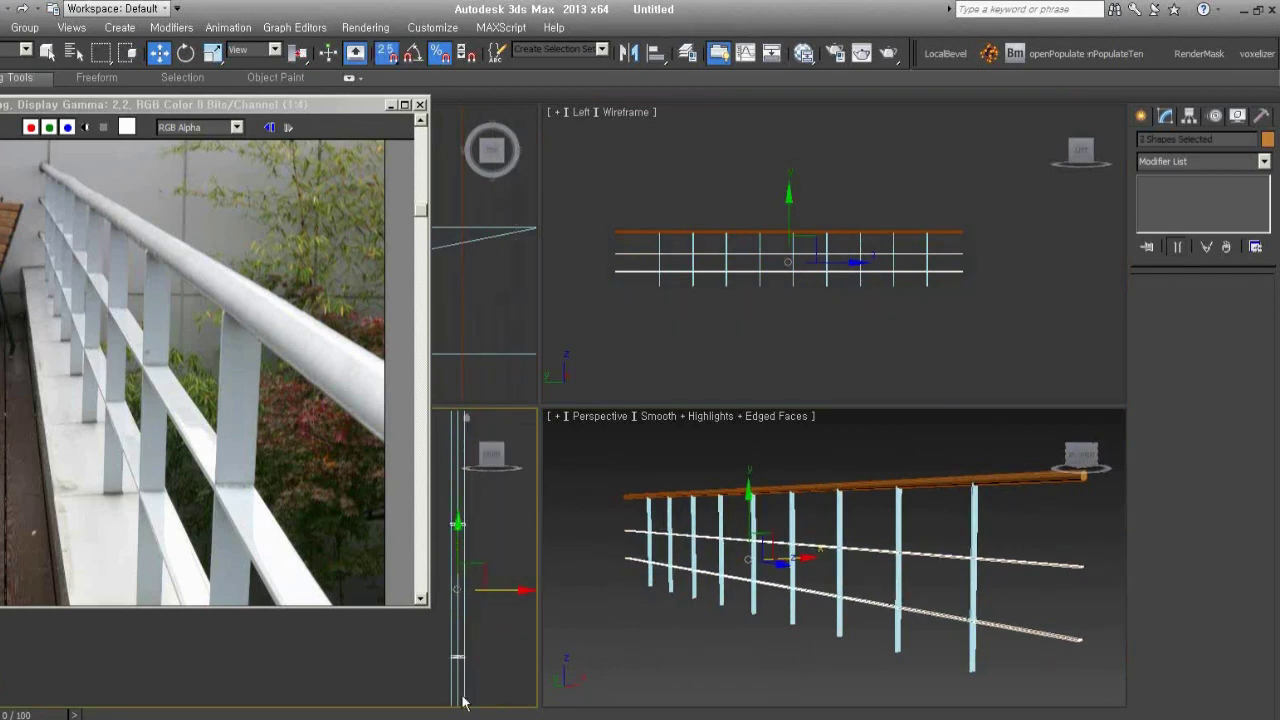
middle_click_drag(457, 437, 524, 640)
left_click_drag(524, 640, 475, 472)
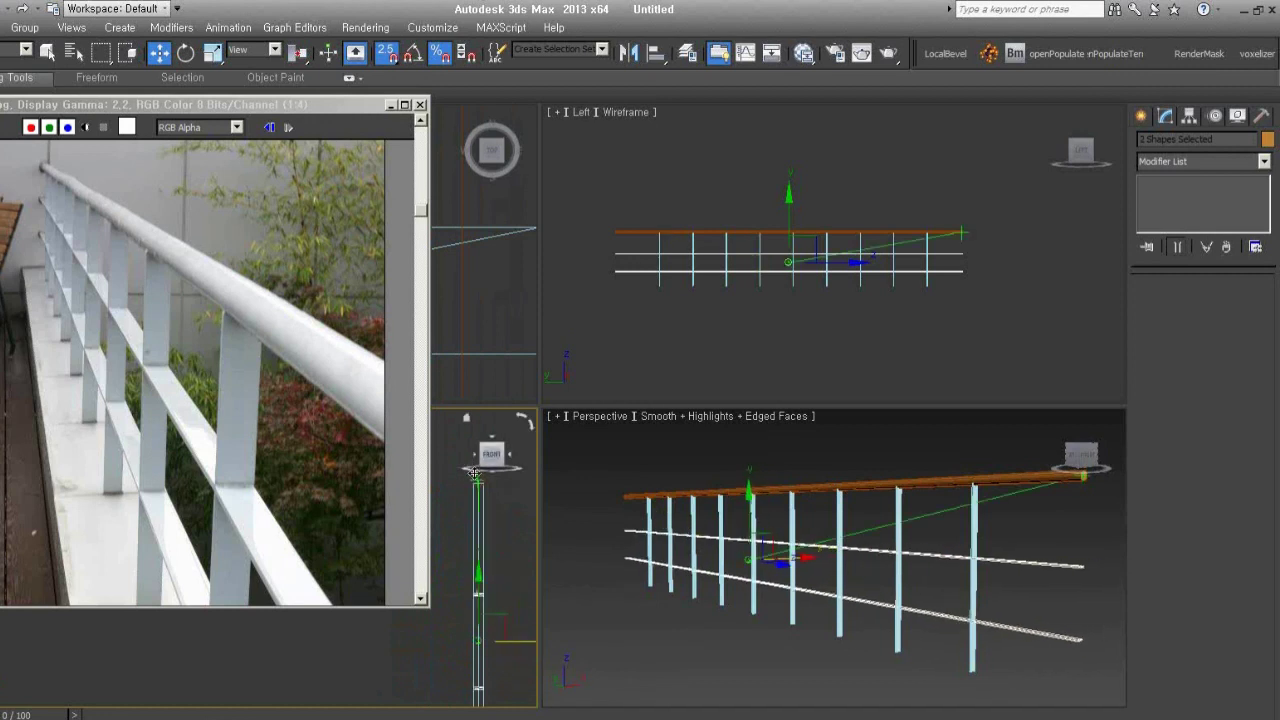
Reframe the views and select the whole railing in the left viewport
scroll(455, 567, "up", 5)
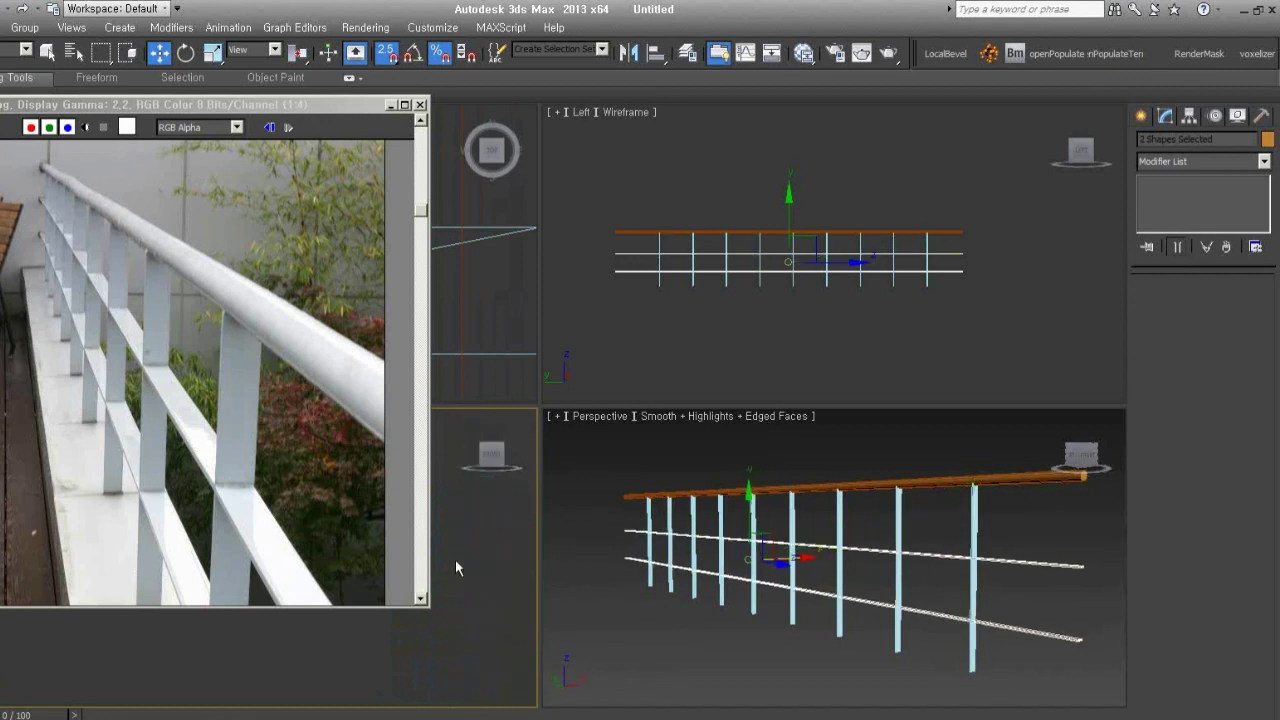
middle_click_drag(449, 592, 373, 629)
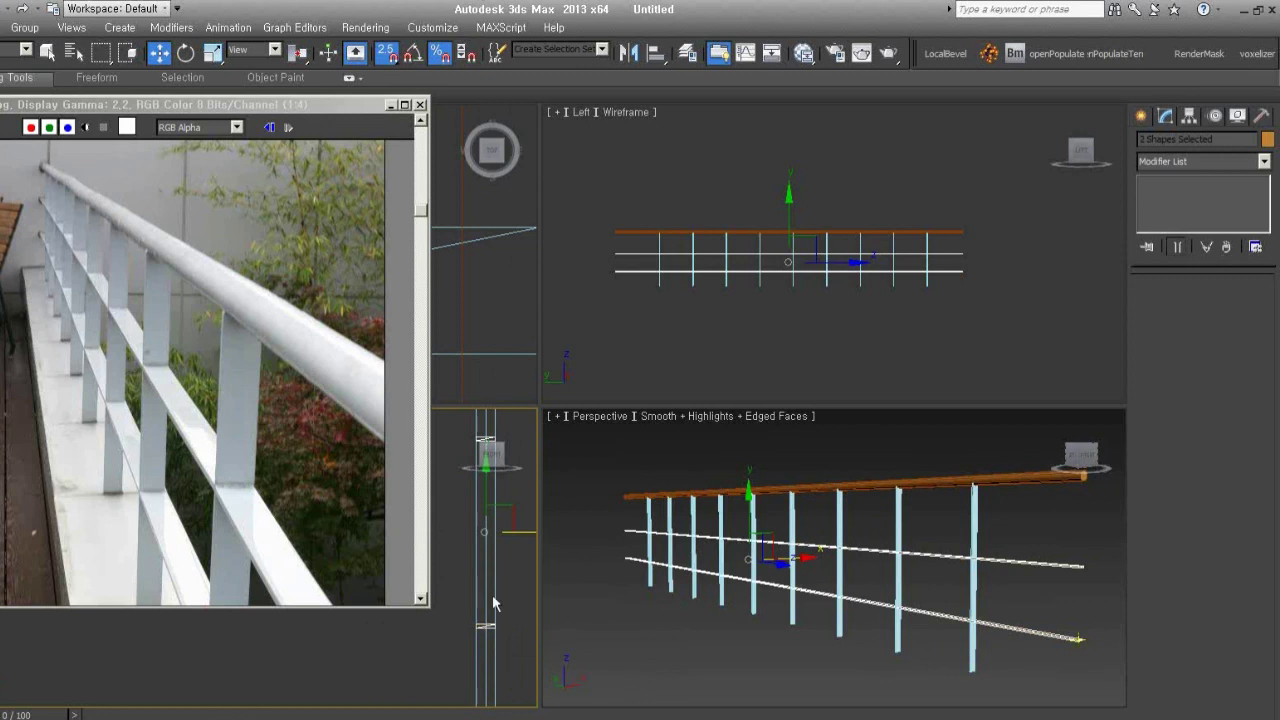
left_click(1006, 324)
middle_click_drag(855, 270, 880, 252)
left_click_drag(1036, 296, 763, 186)
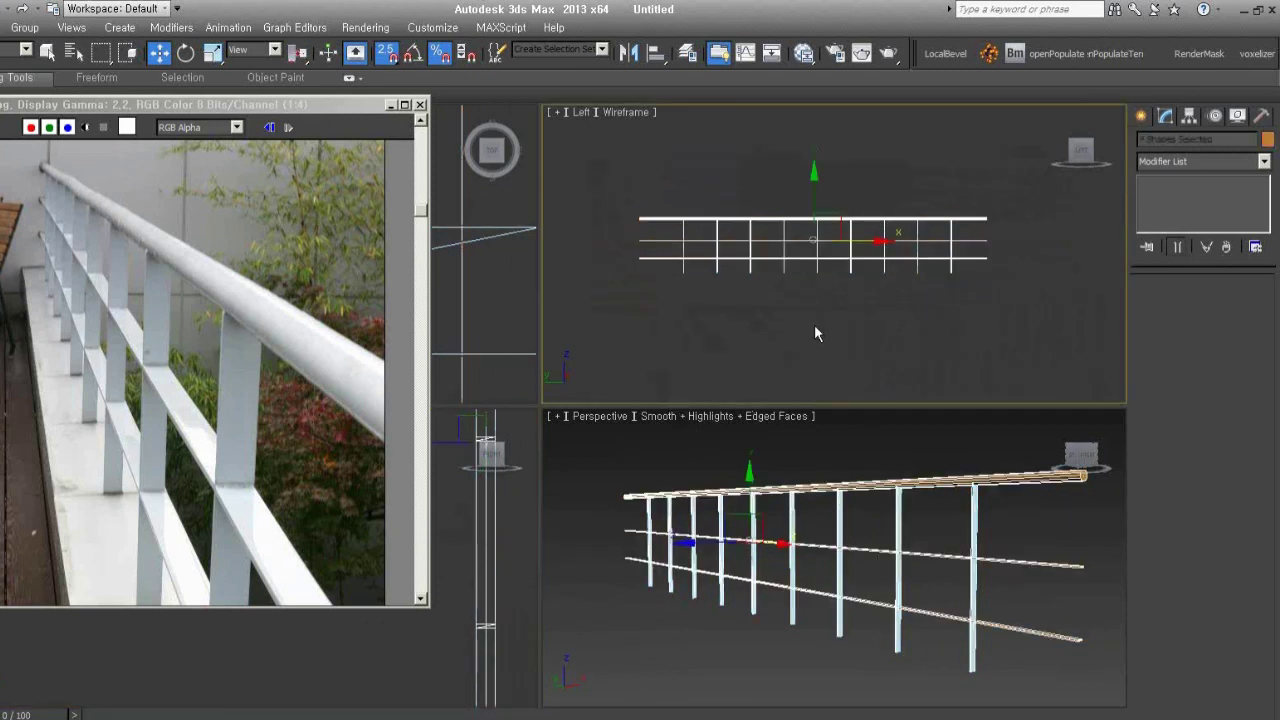
With snaps off, draw a long flat standard box beneath the railing
left_click(1141, 116)
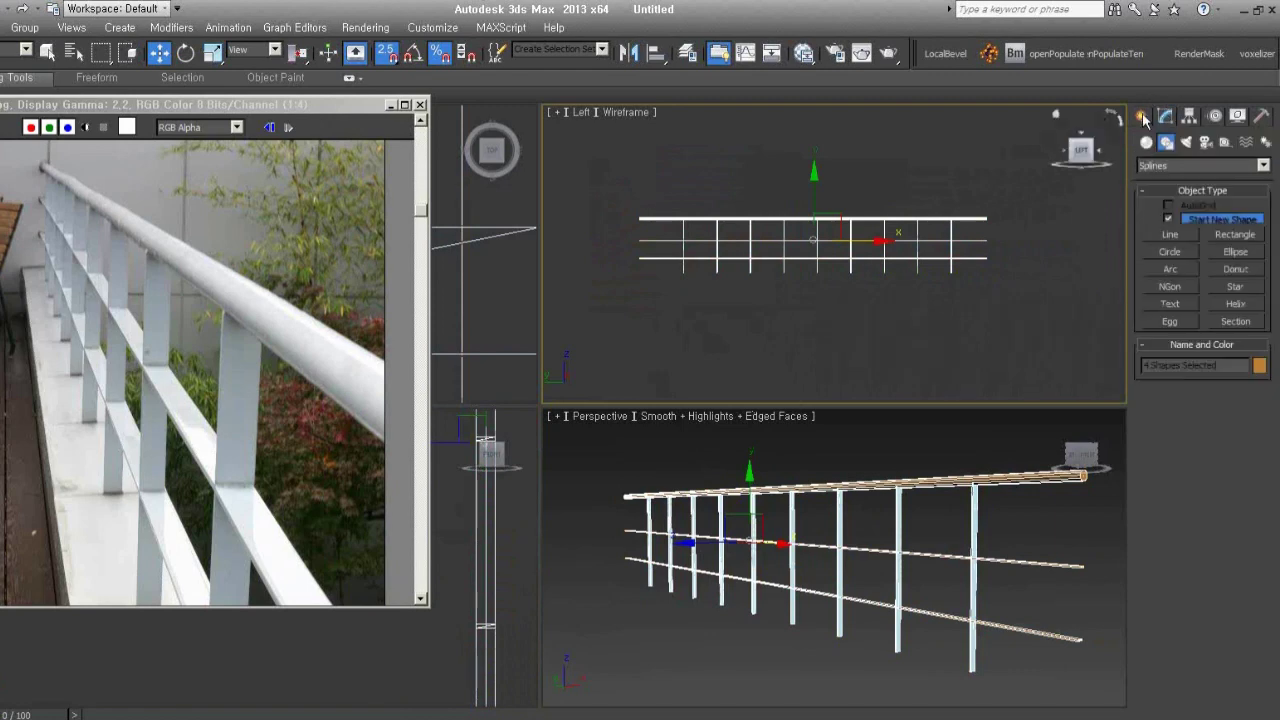
left_click(1147, 143)
left_click(1170, 221)
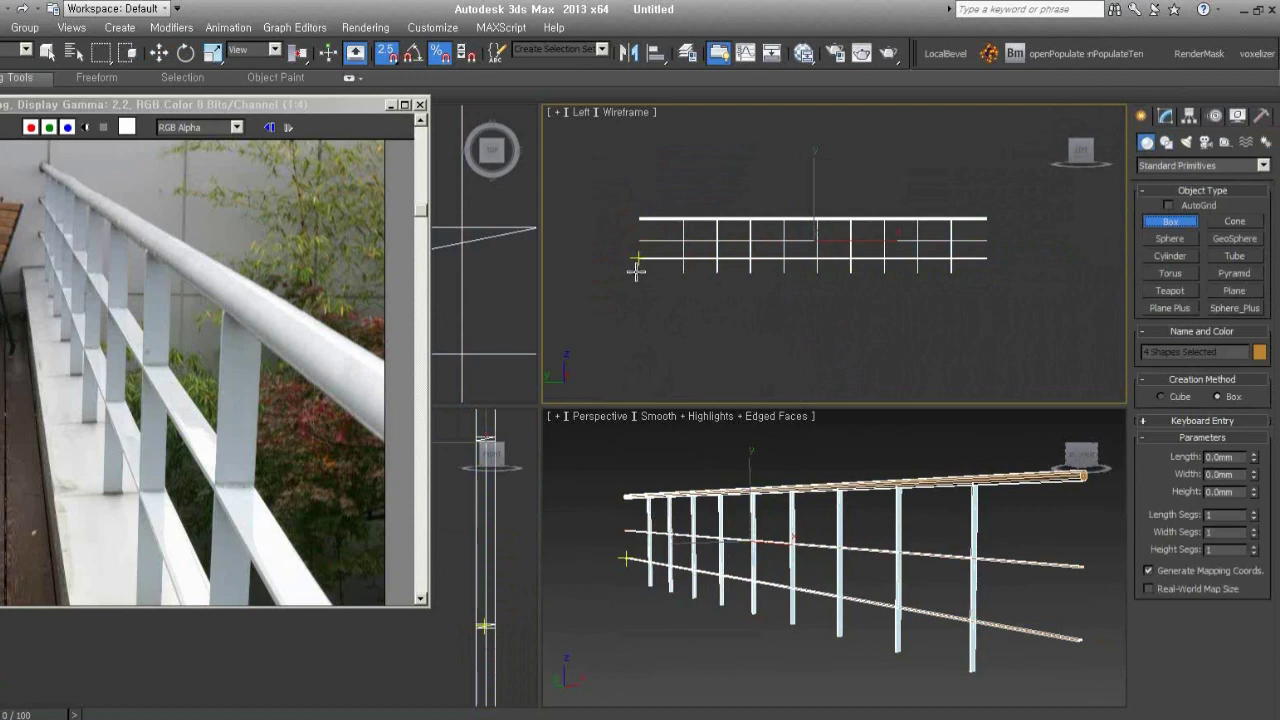
key("s")
left_click_drag(640, 273, 993, 280)
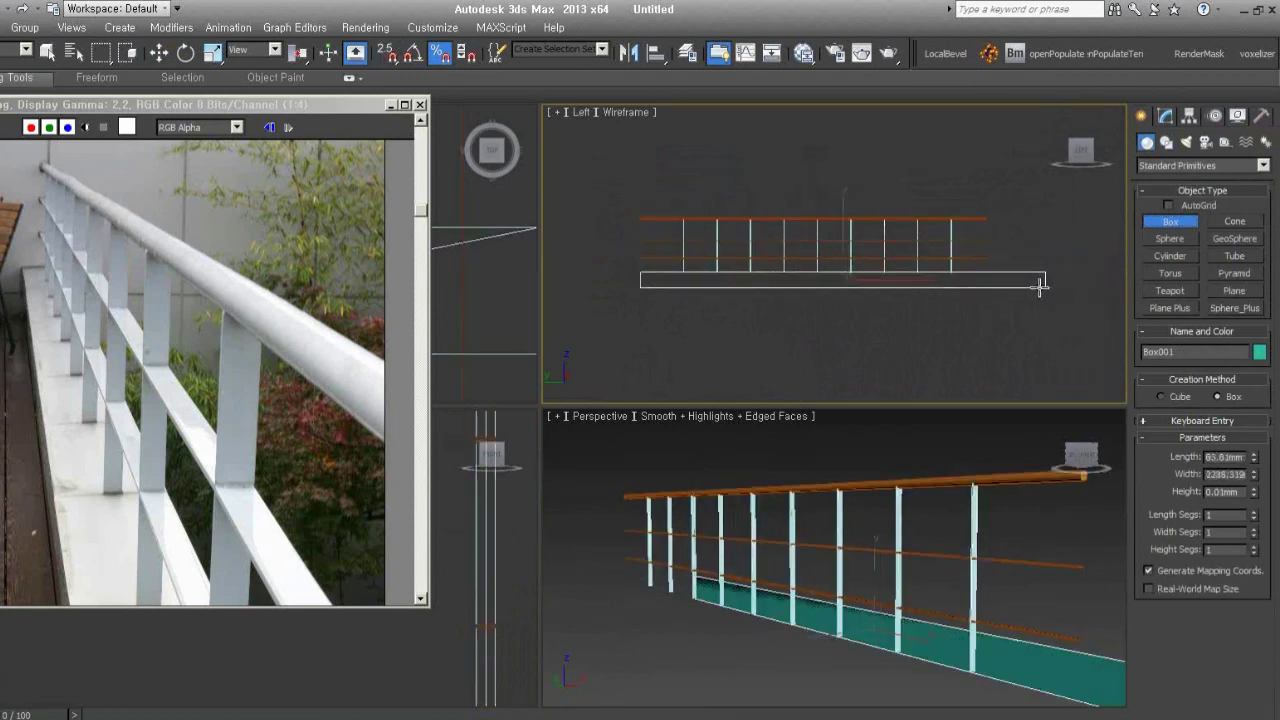
left_click(960, 280)
Switch to Move, enable 3D snap, and orbit to see the railing edge-on
key("w")
middle_click_drag(960, 280, 841, 292, "alt")
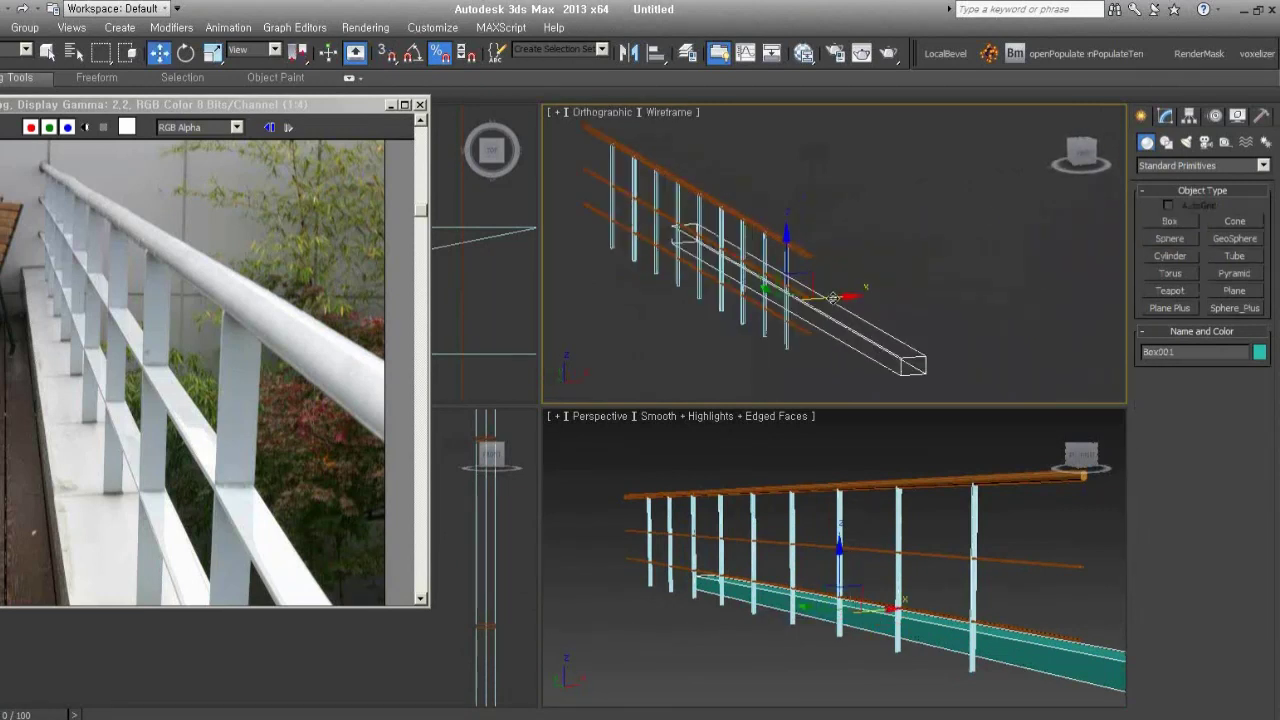
key("s")
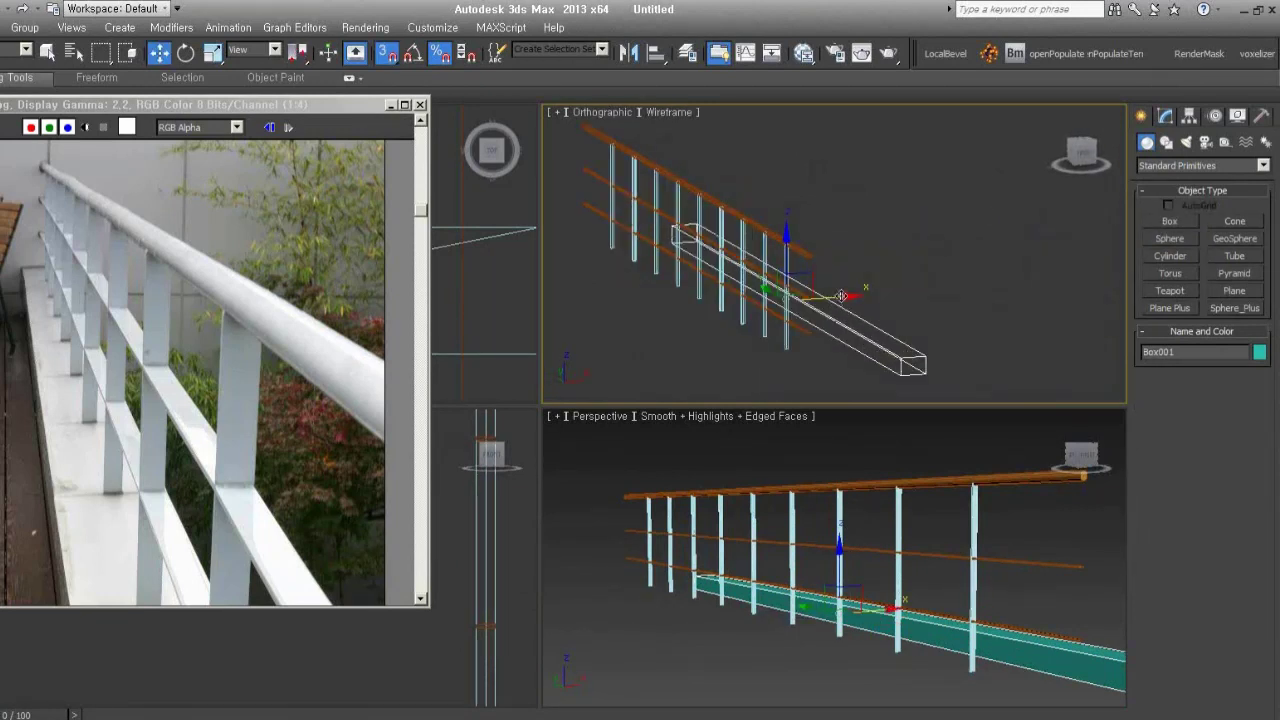
middle_click_drag(841, 296, 808, 294, "alt")
Nudge Box001 so it sits under the railing posts, checking from end-on
left_click_drag(808, 294, 730, 307)
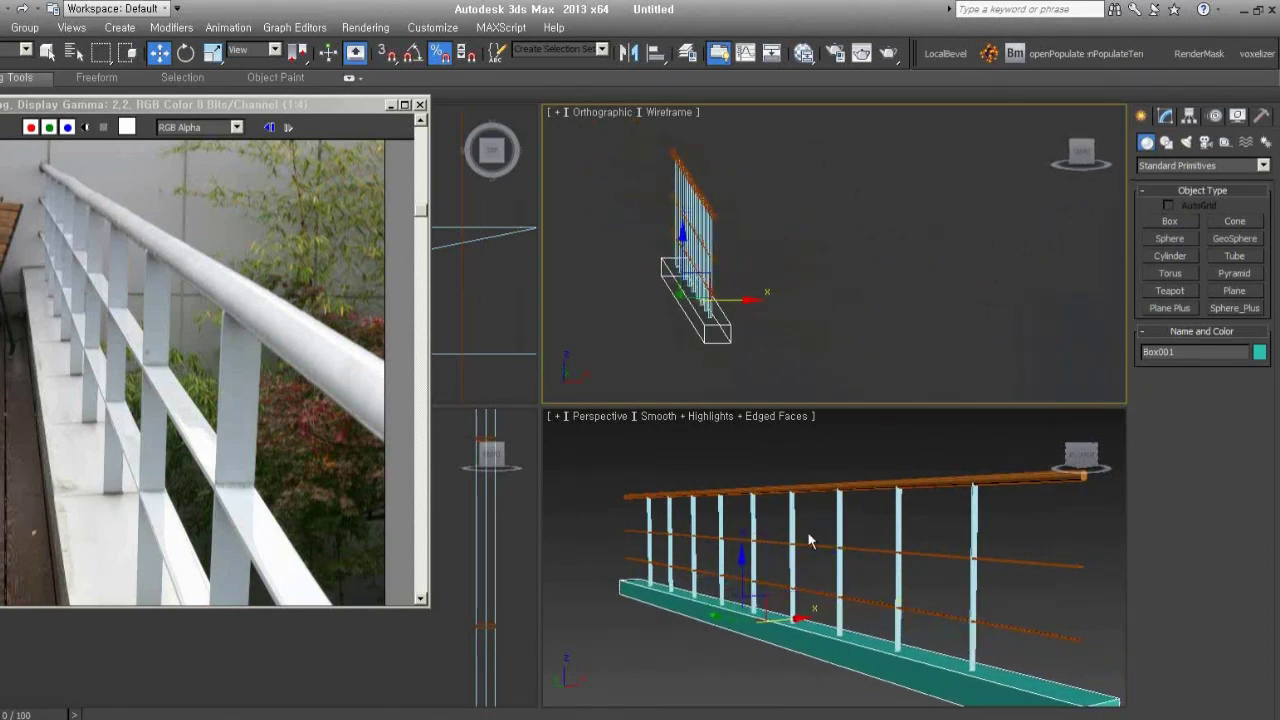
mouse_move(806, 588)
middle_mouse_down("alt")
mouse_move(755, 565)
mouse_move(790, 622)
middle_mouse_up("alt")
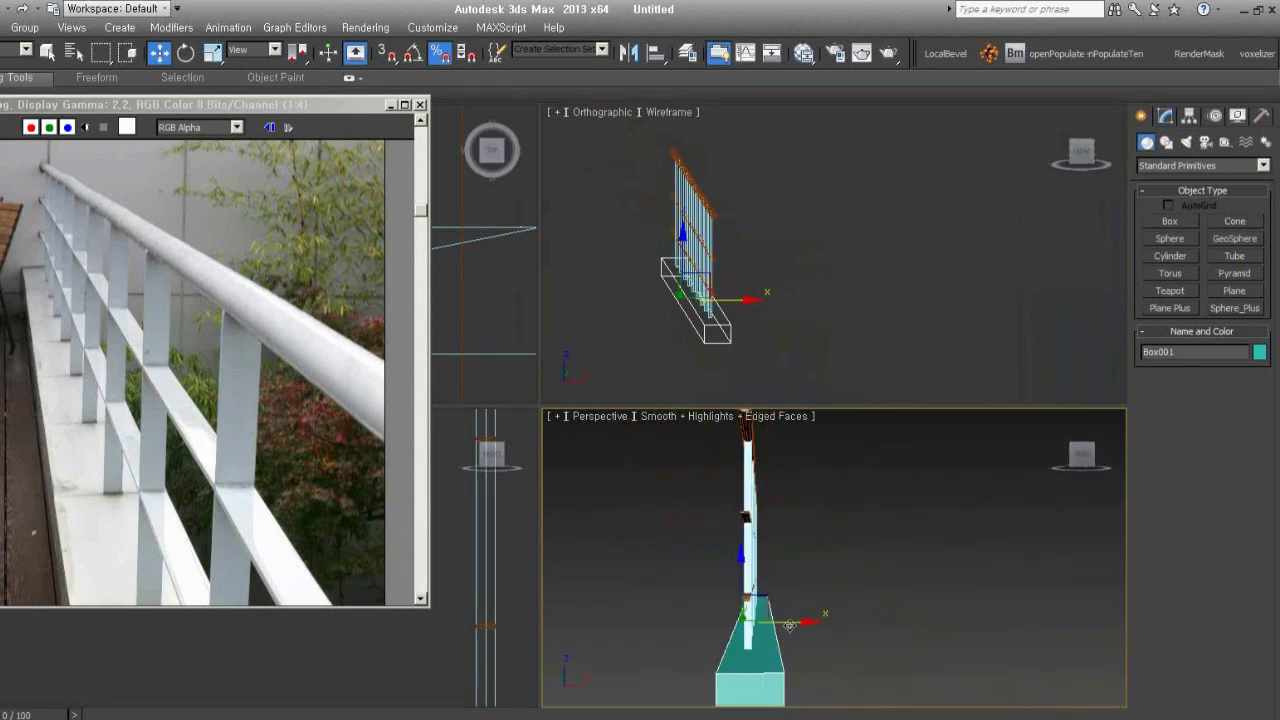
left_click_drag(795, 624, 787, 625)
middle_click_drag(787, 625, 820, 611, "alt")
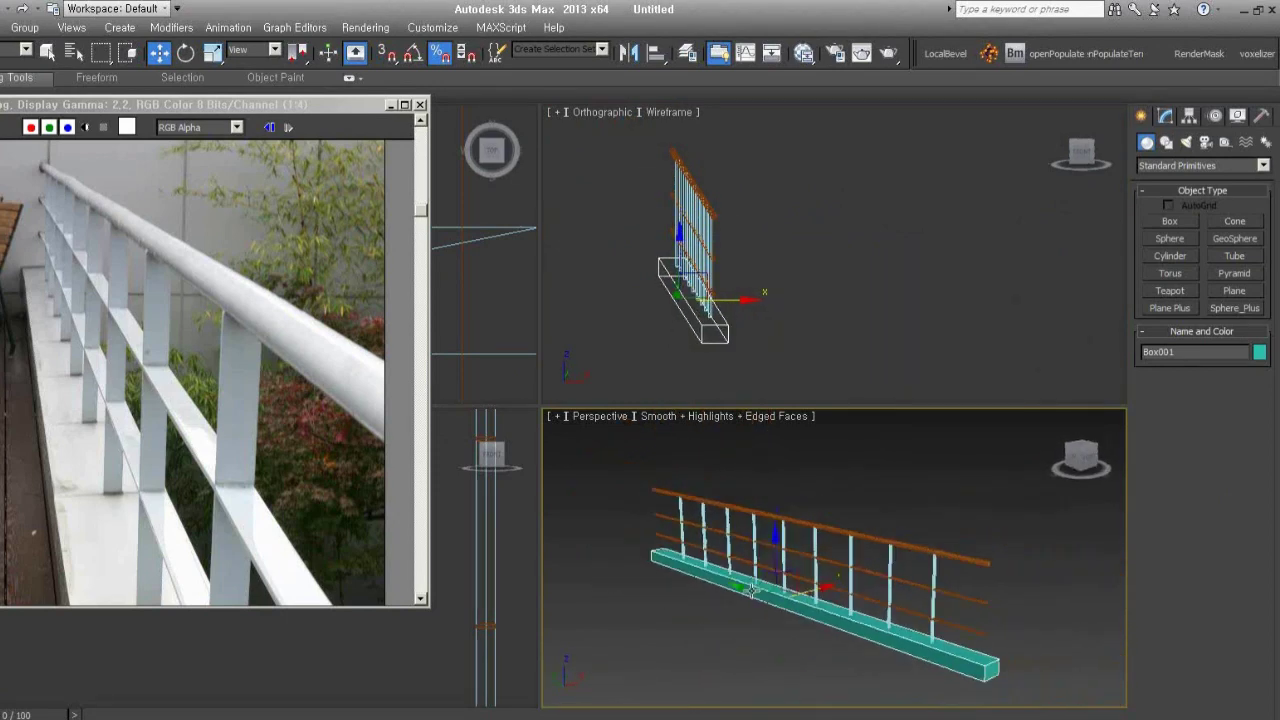
Inspect the railing from the side and select the whole railing with its base
left_click_drag(1030, 620, 591, 437)
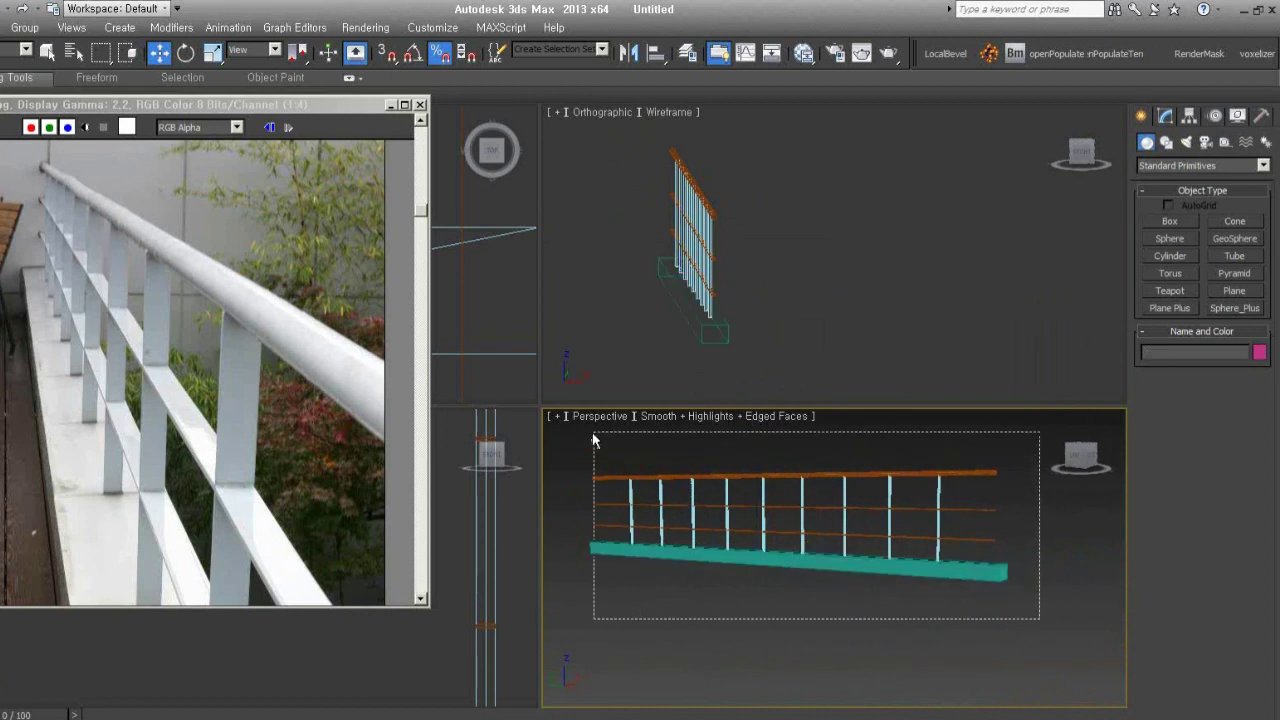
middle_click_drag(786, 560, 800, 578, "alt")
left_click(798, 605)
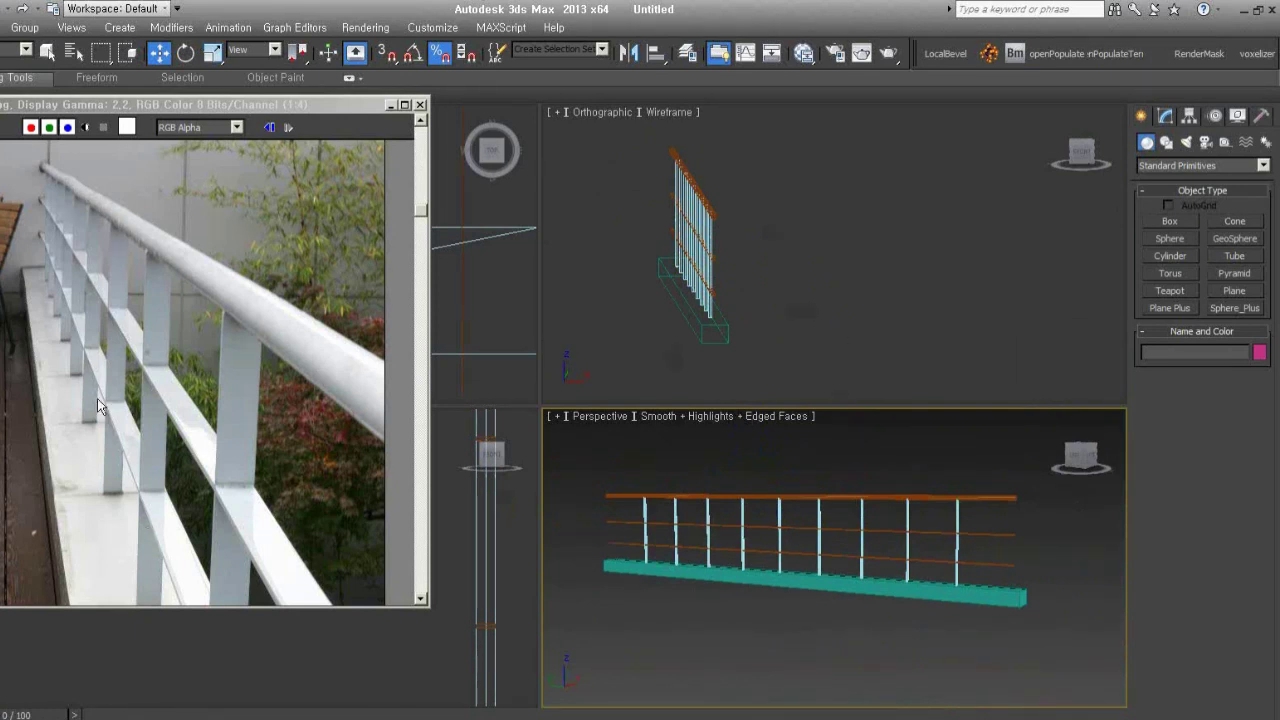
middle_click_drag(741, 244, 814, 277)
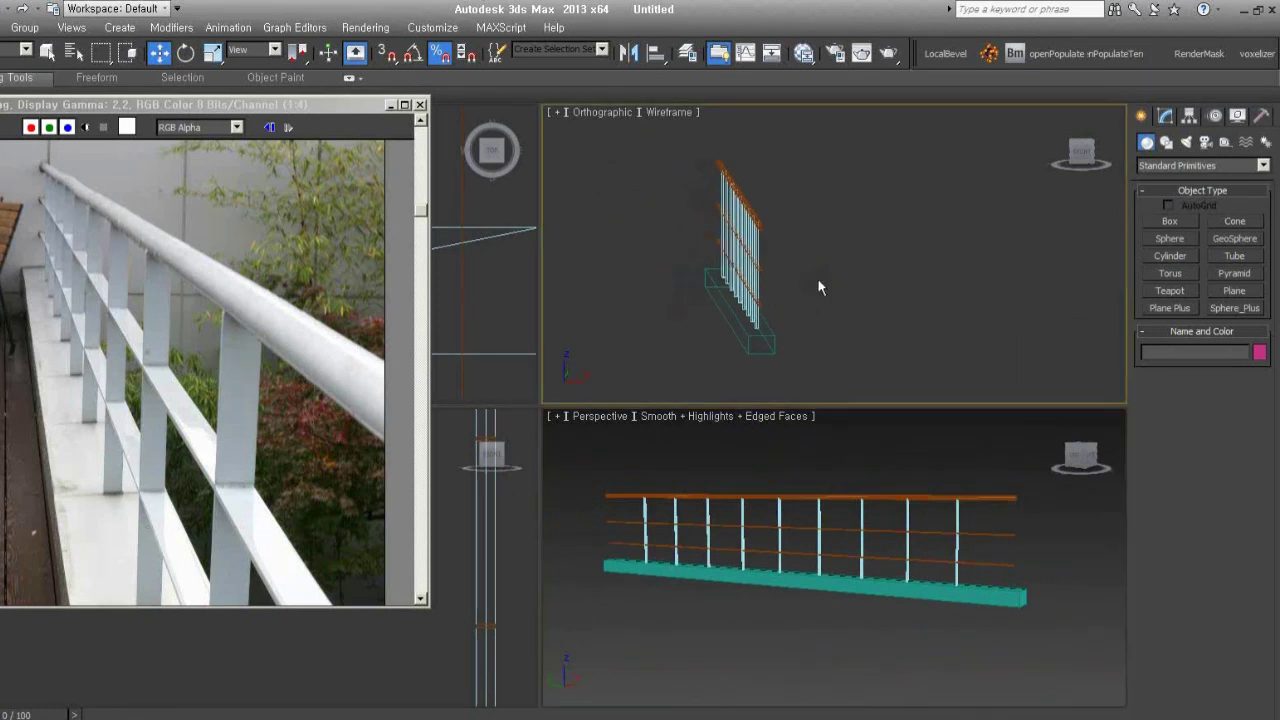
left_click_drag(858, 371, 621, 153)
Delete the railing and base, set the upper viewport to Front, and close the reference image
key("Delete")
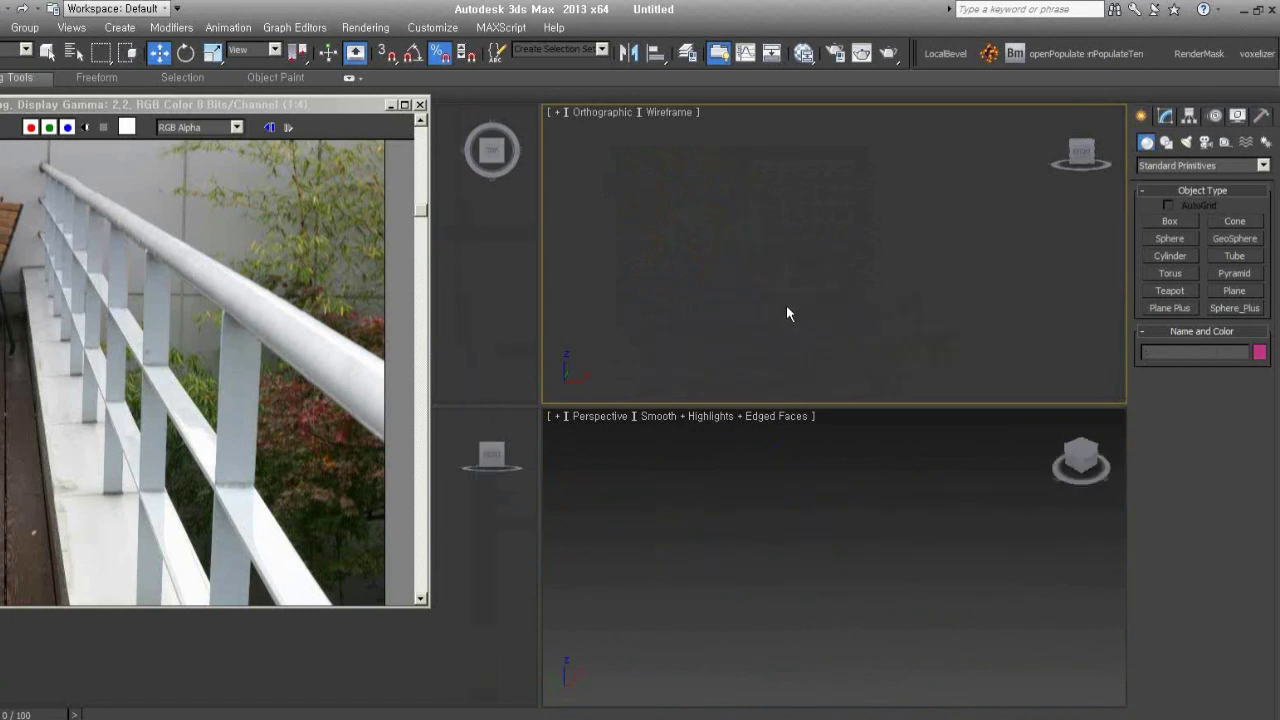
key("f")
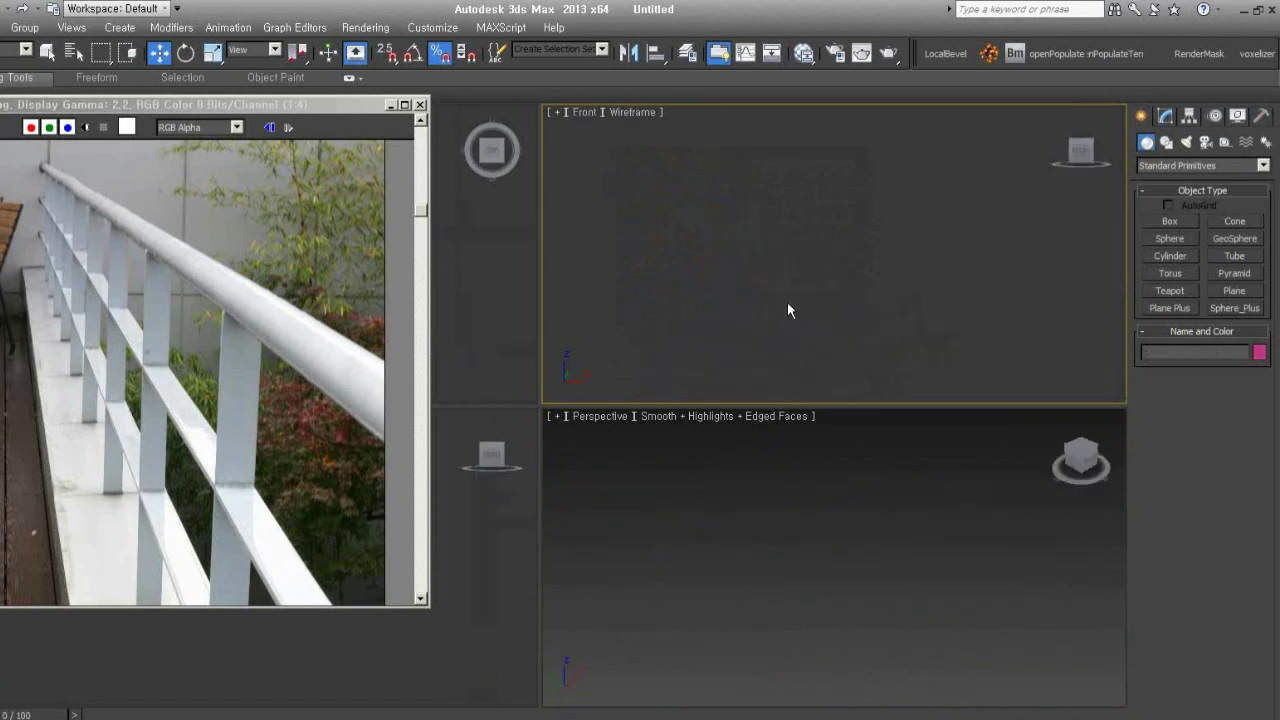
left_click(713, 537)
left_click_drag(383, 107, 376, 114)
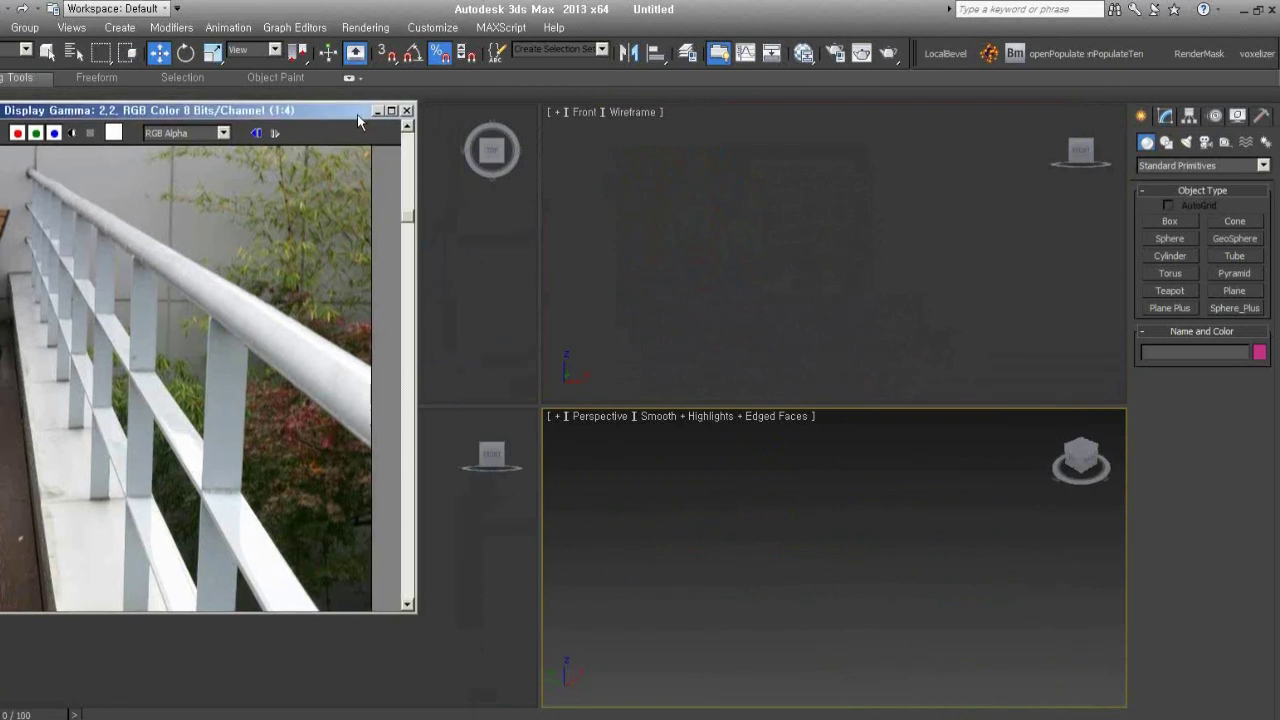
left_click(376, 112)
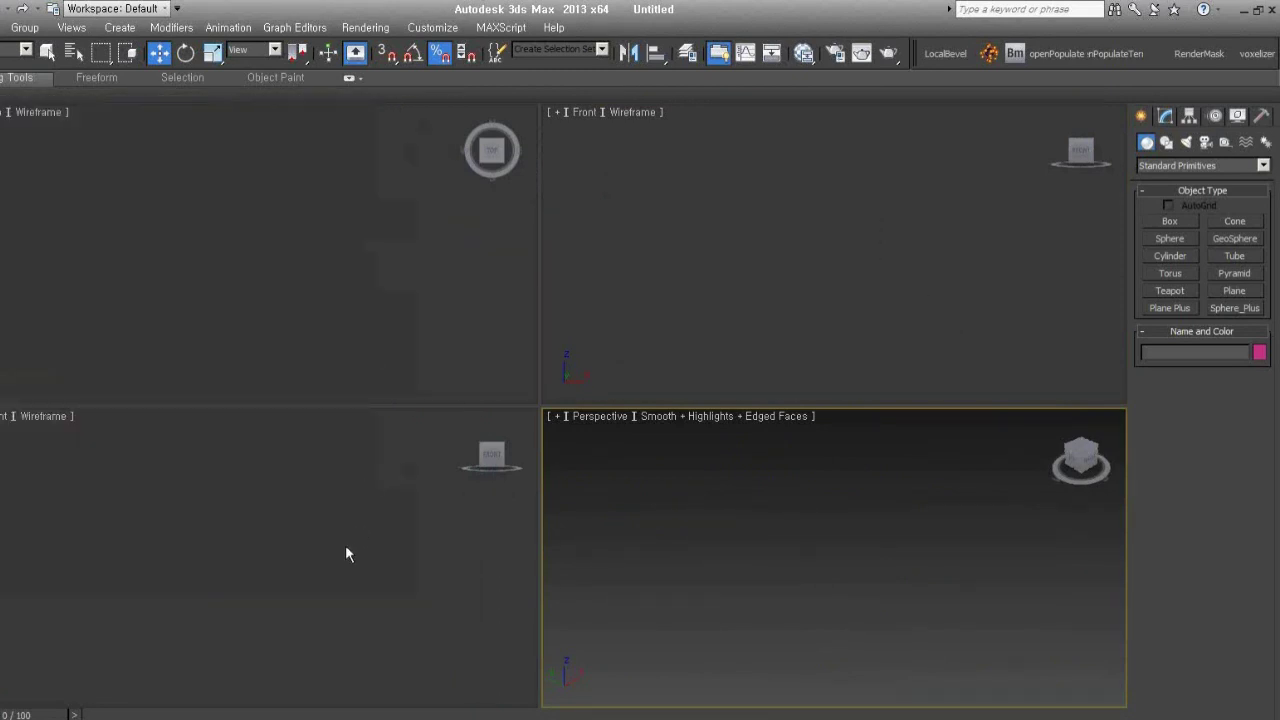
left_click(340, 553)
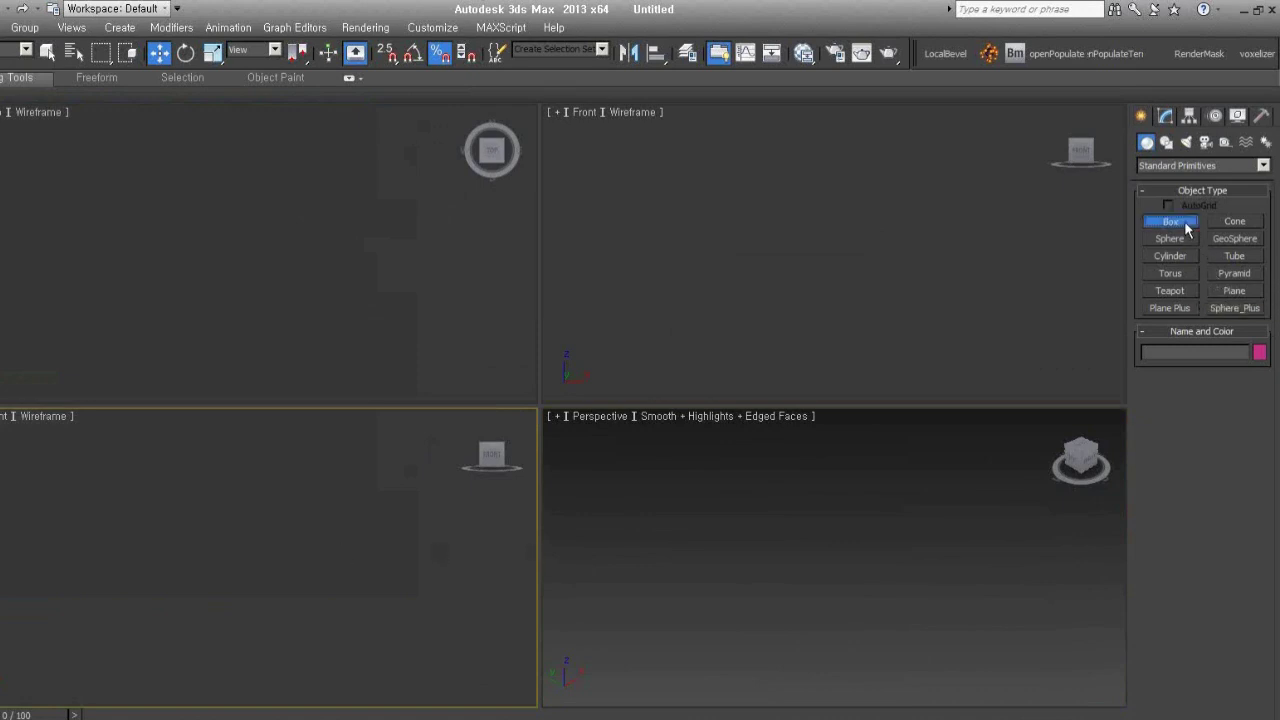
Create a box and an upright cylinder beside it in the Perspective view
left_click(1170, 221)
mouse_move(857, 563)
left_mouse_down()
mouse_move(830, 636)
mouse_move(850, 636)
left_mouse_up()
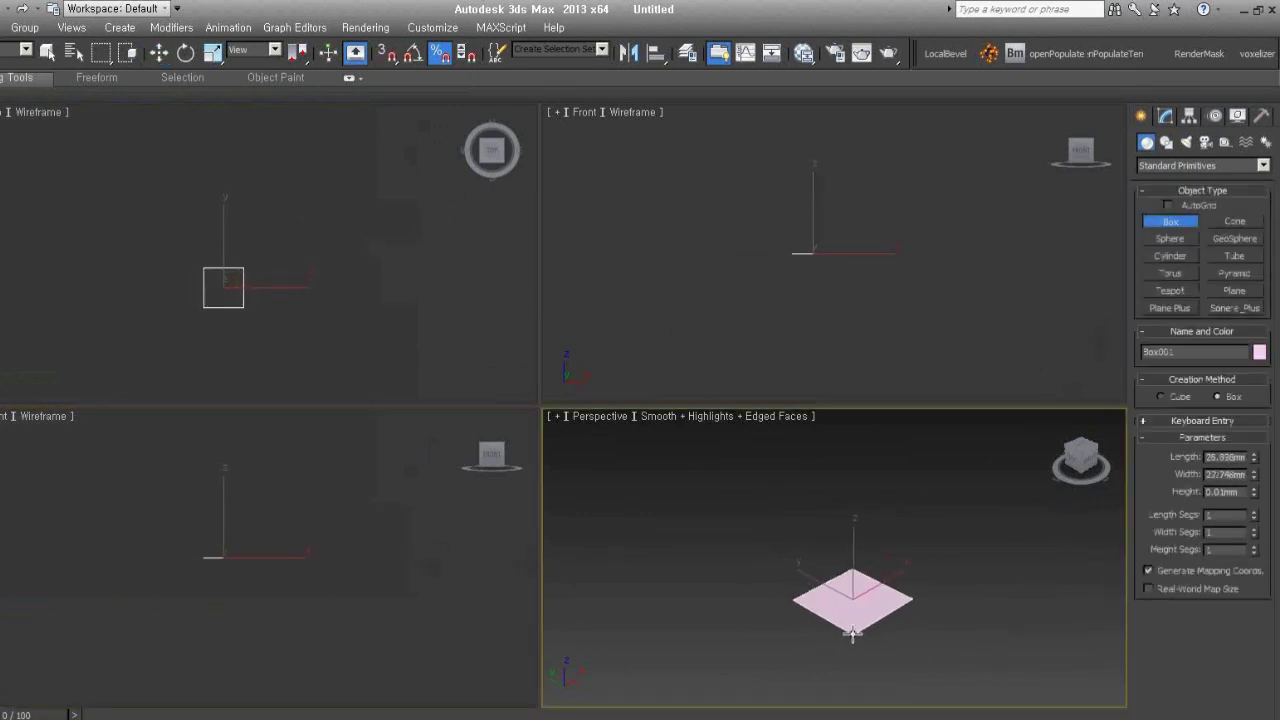
left_click(912, 617)
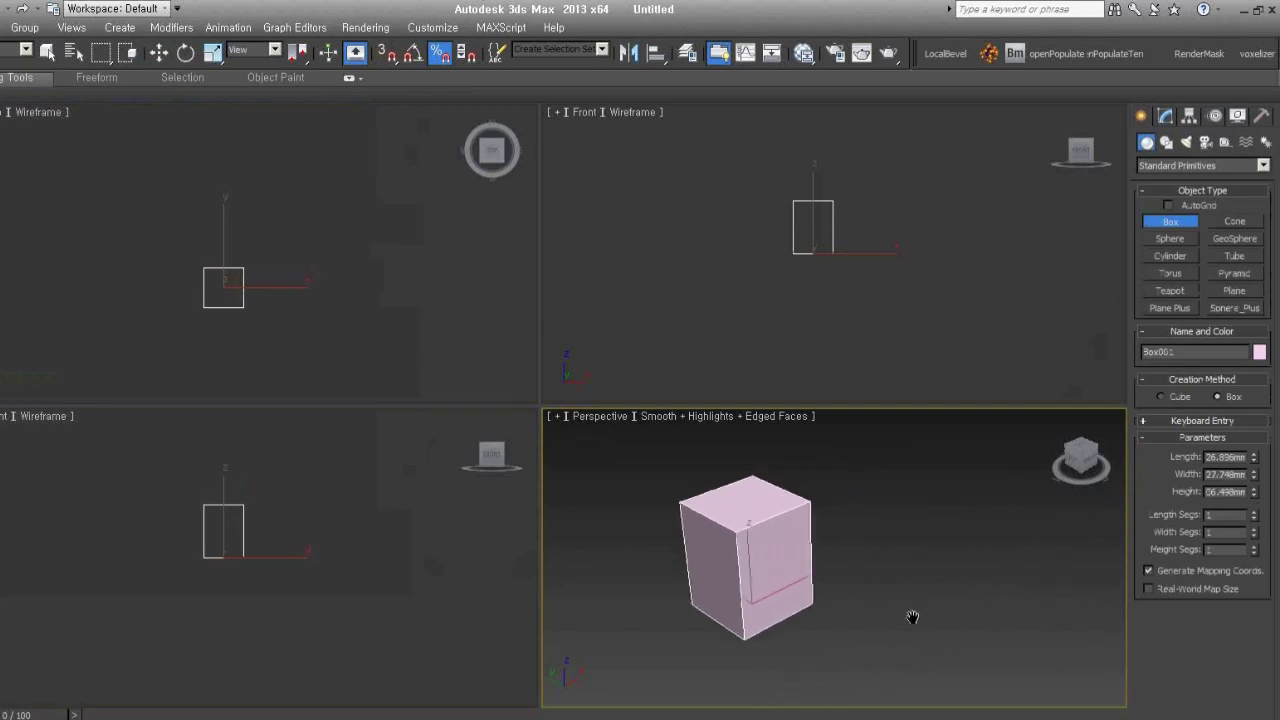
left_click(1177, 254)
left_click_drag(846, 627, 843, 648)
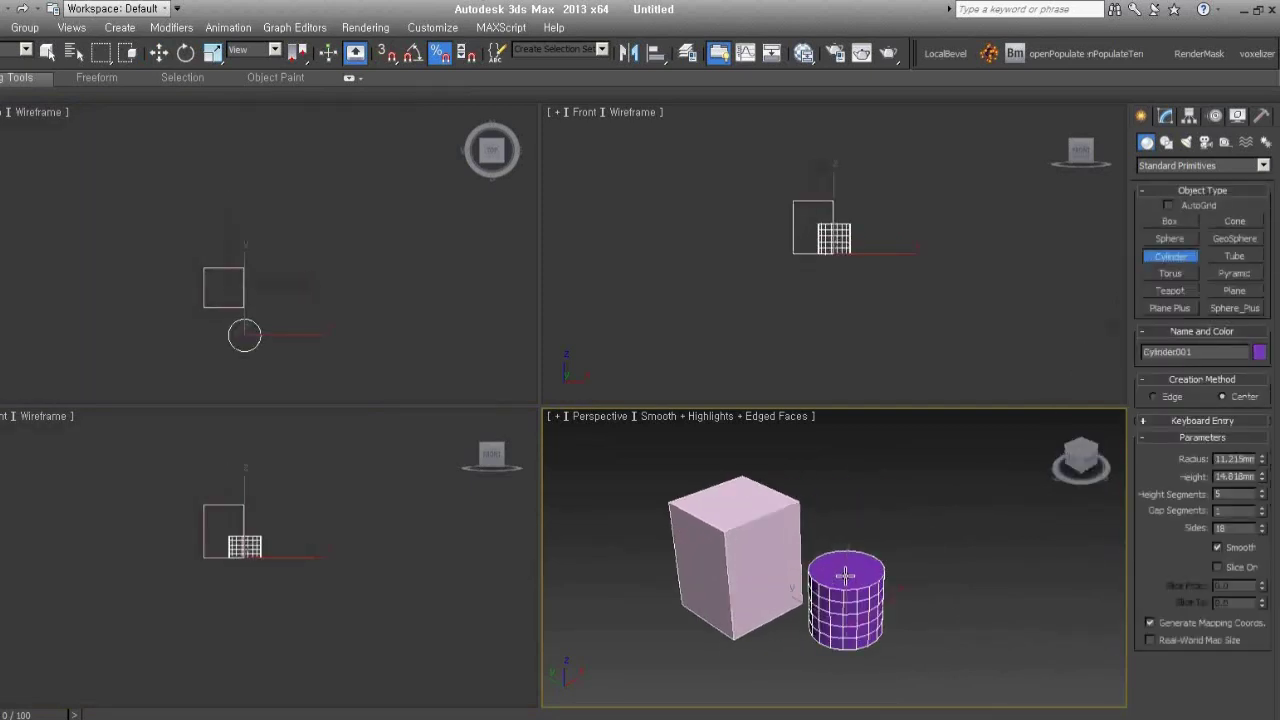
left_click(845, 538)
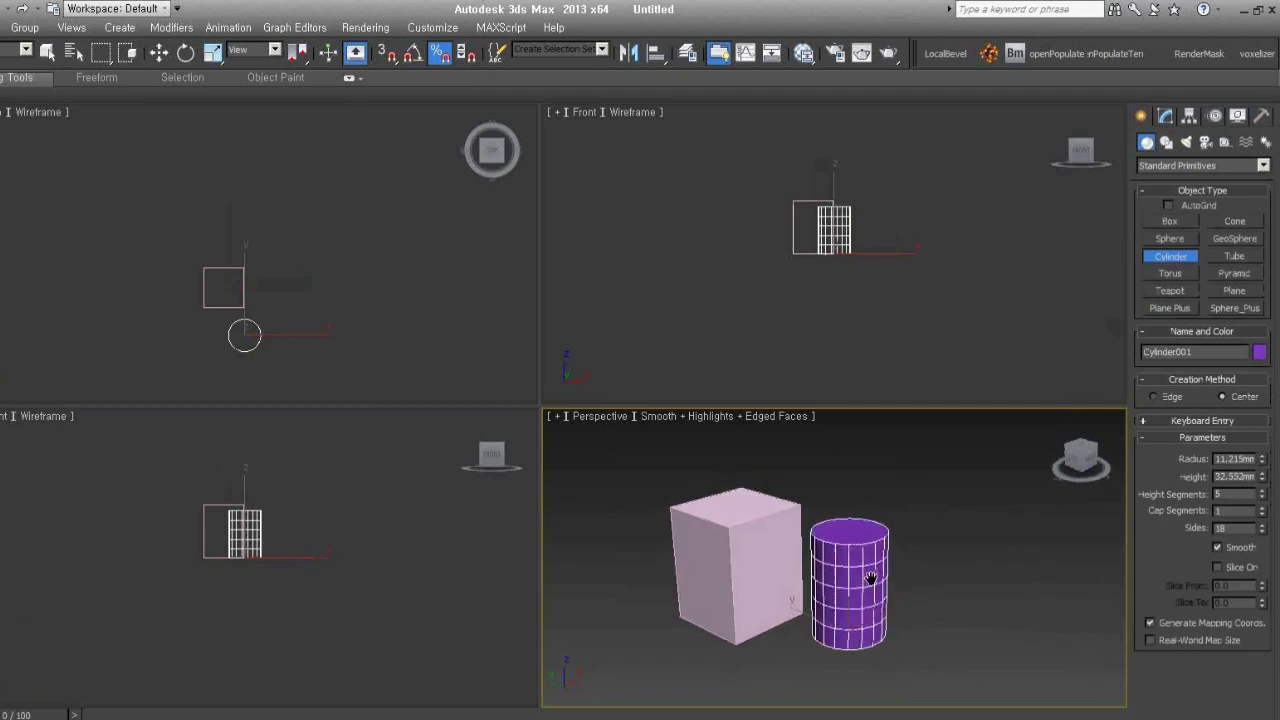
middle_click_drag(889, 606, 934, 580)
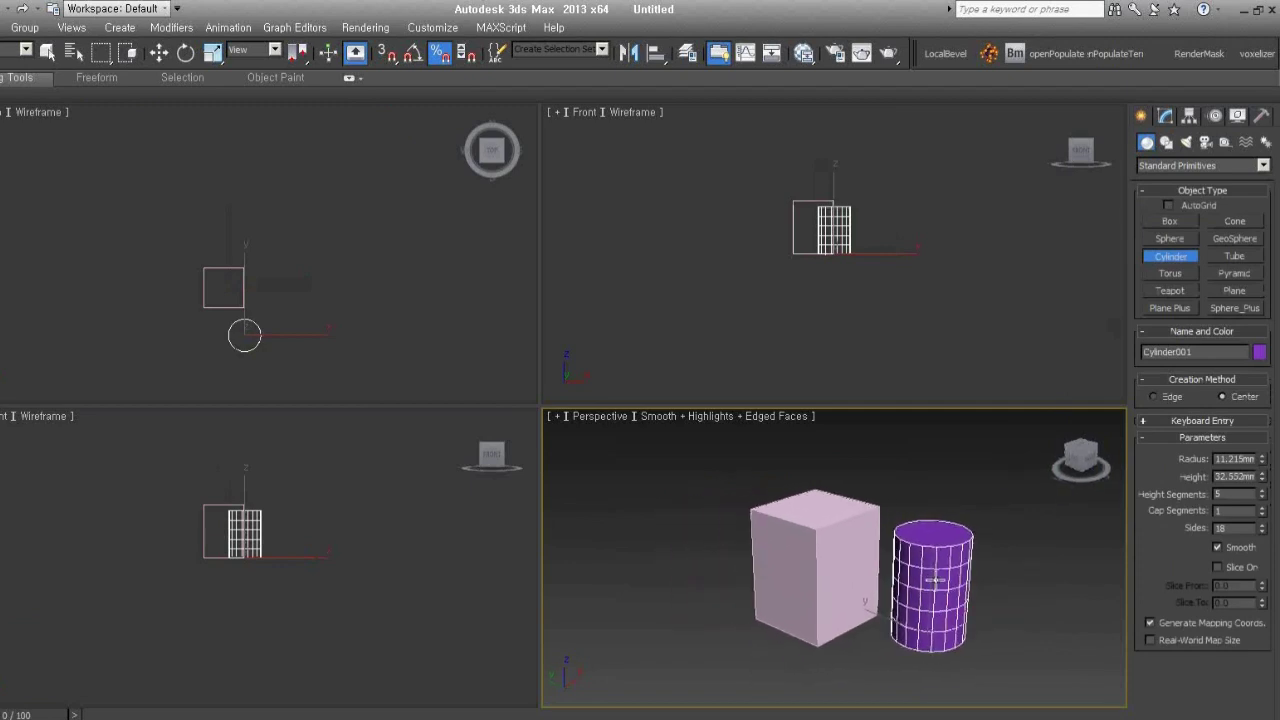
Draw a sideways red cylinder in the Left view and move it away from the others
left_click_drag(306, 531, 307, 540)
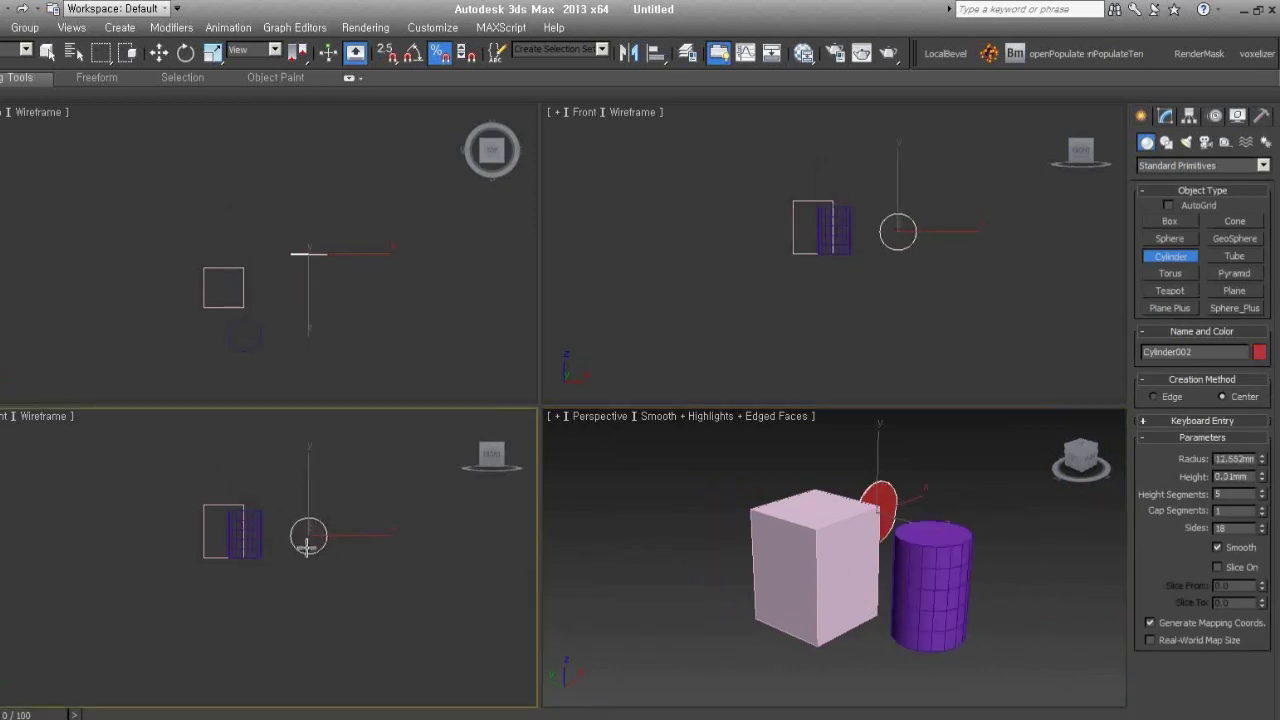
left_click(323, 614)
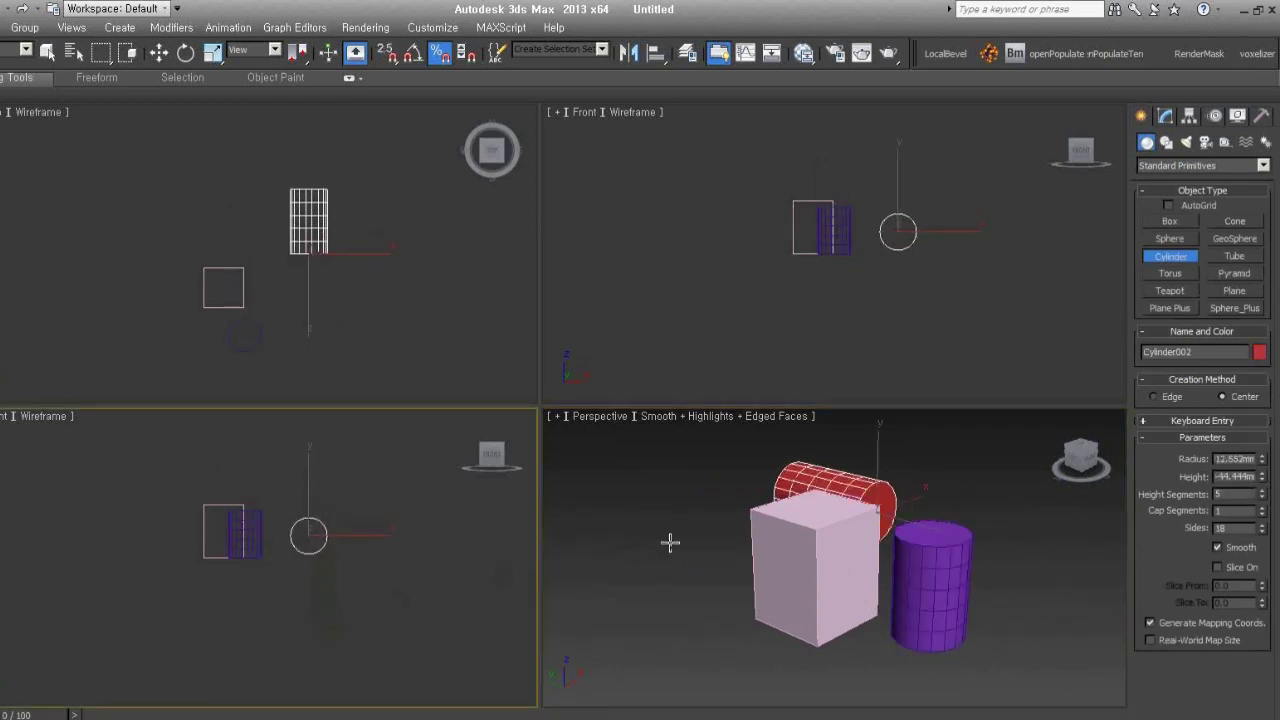
right_click(958, 546)
key("w")
mouse_move(850, 495)
left_mouse_down()
mouse_move(728, 450)
mouse_move(590, 435)
left_mouse_up()
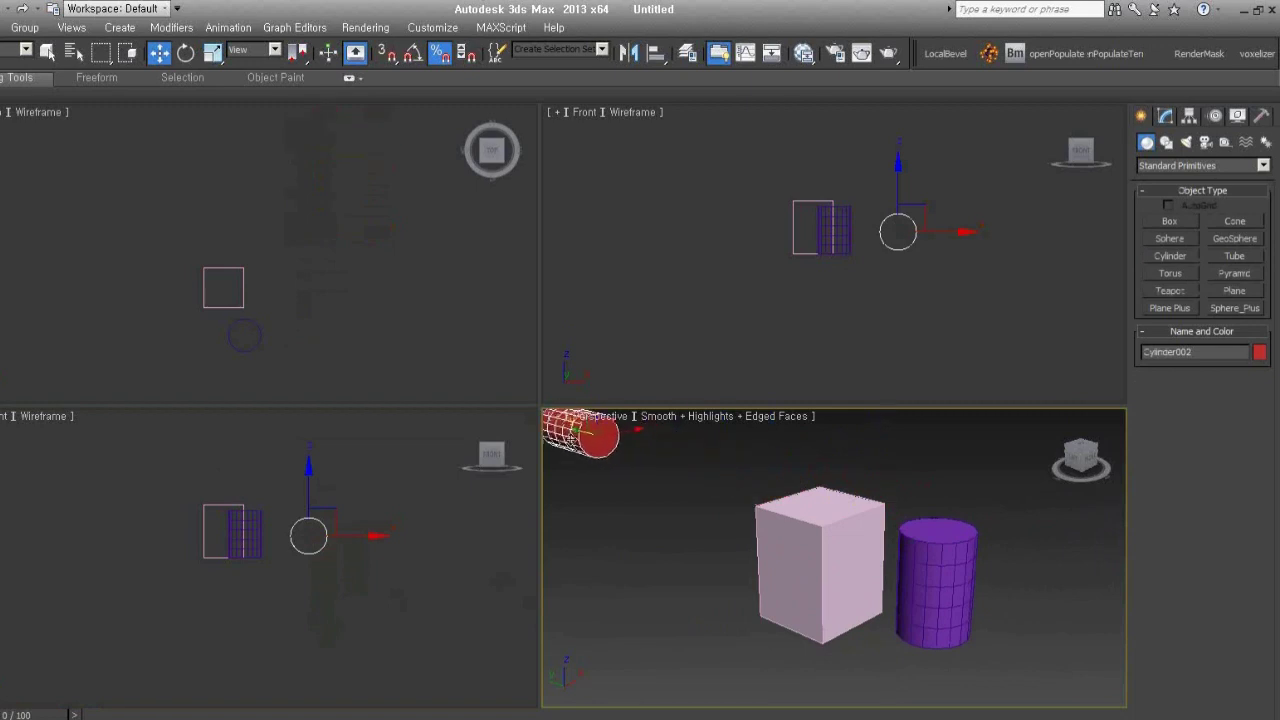
Switch the Perspective view to Orthographic and frame the box and cylinder
scroll(857, 617, "up", 3)
scroll(900, 606, "up", 3)
middle_click_drag(900, 606, 905, 610)
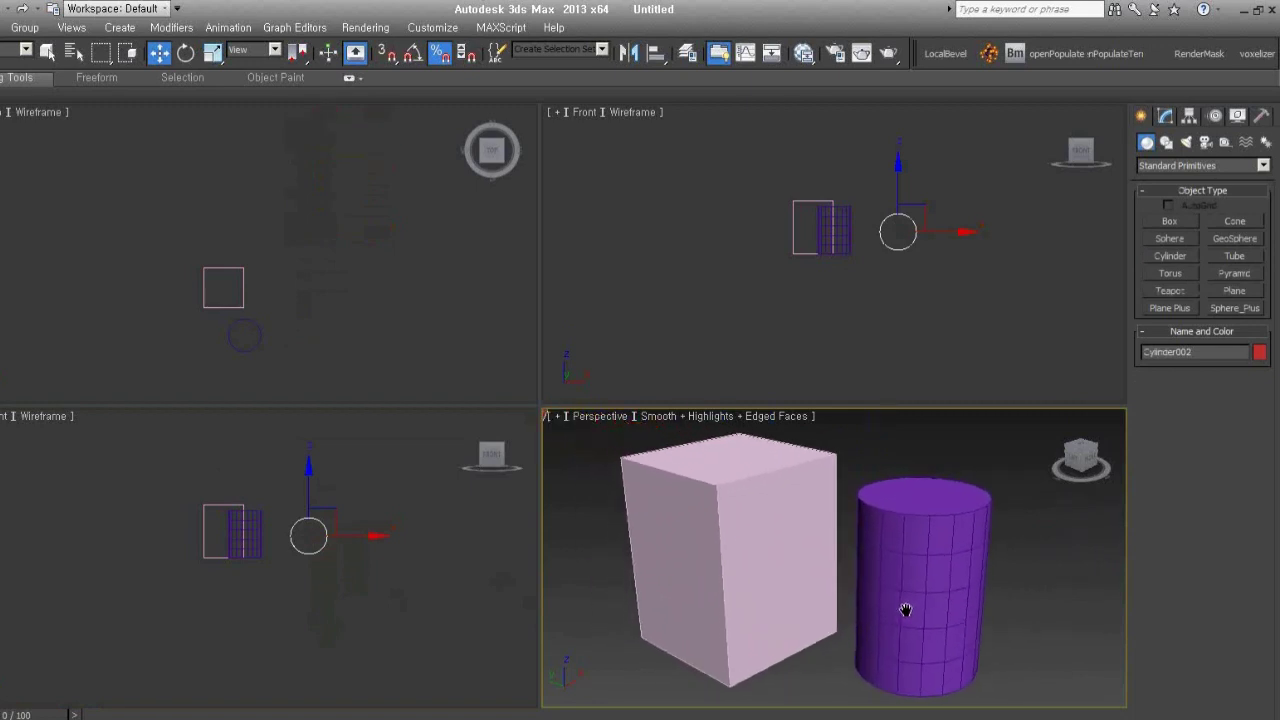
scroll(906, 610, "down", 3)
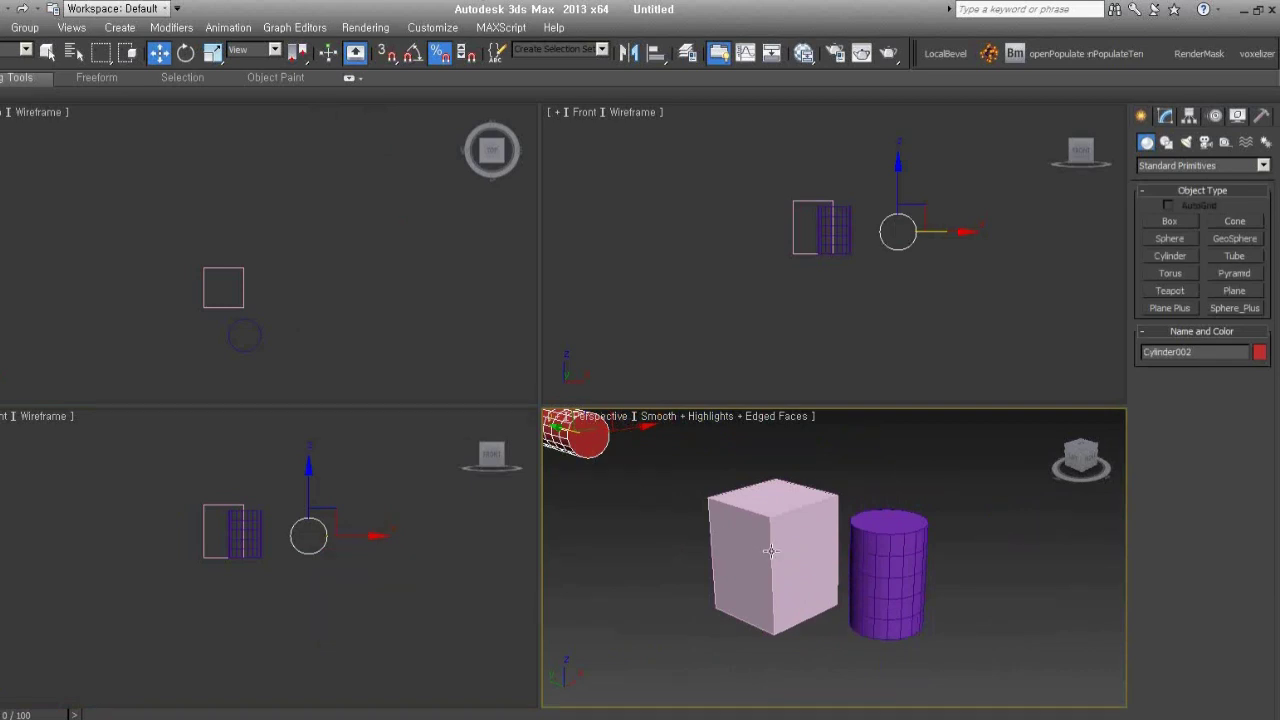
key("u")
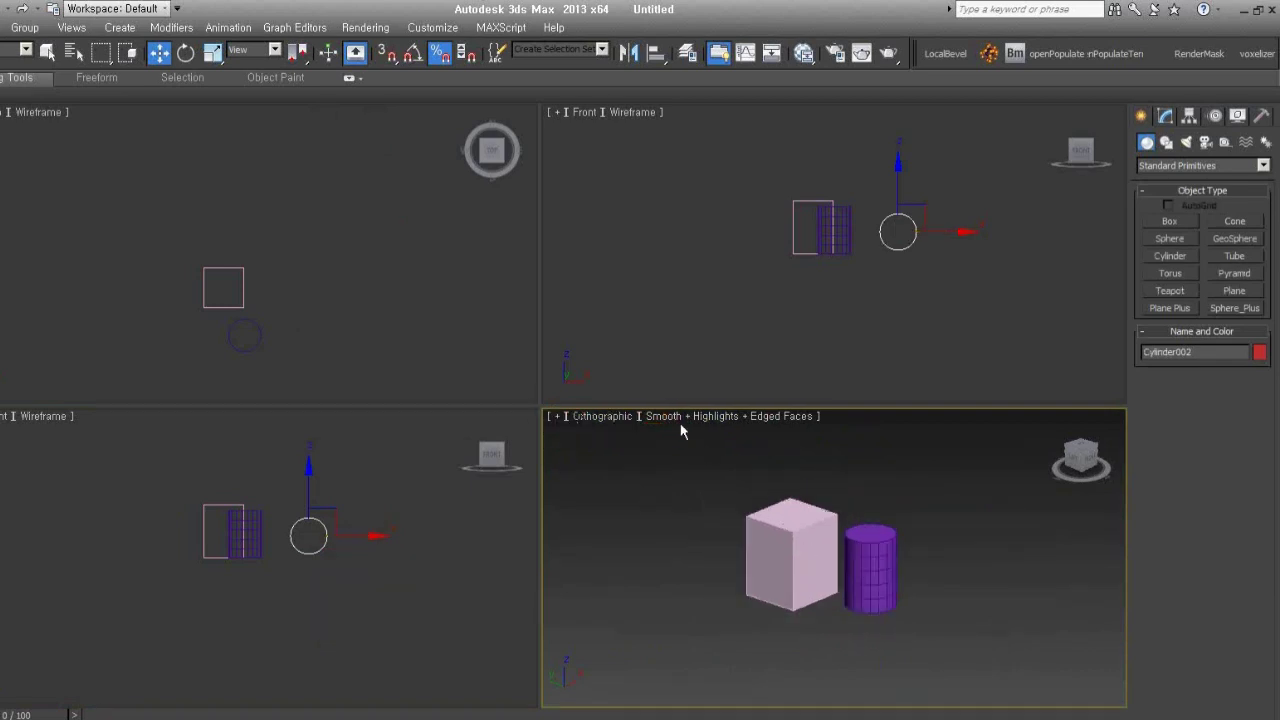
scroll(880, 571, "up", 5)
middle_click_drag(877, 571, 871, 586)
scroll(873, 587, "down", 3)
Select the purple cylinder, enable 3D snap, and snap it onto the box's top corner
left_click(878, 576)
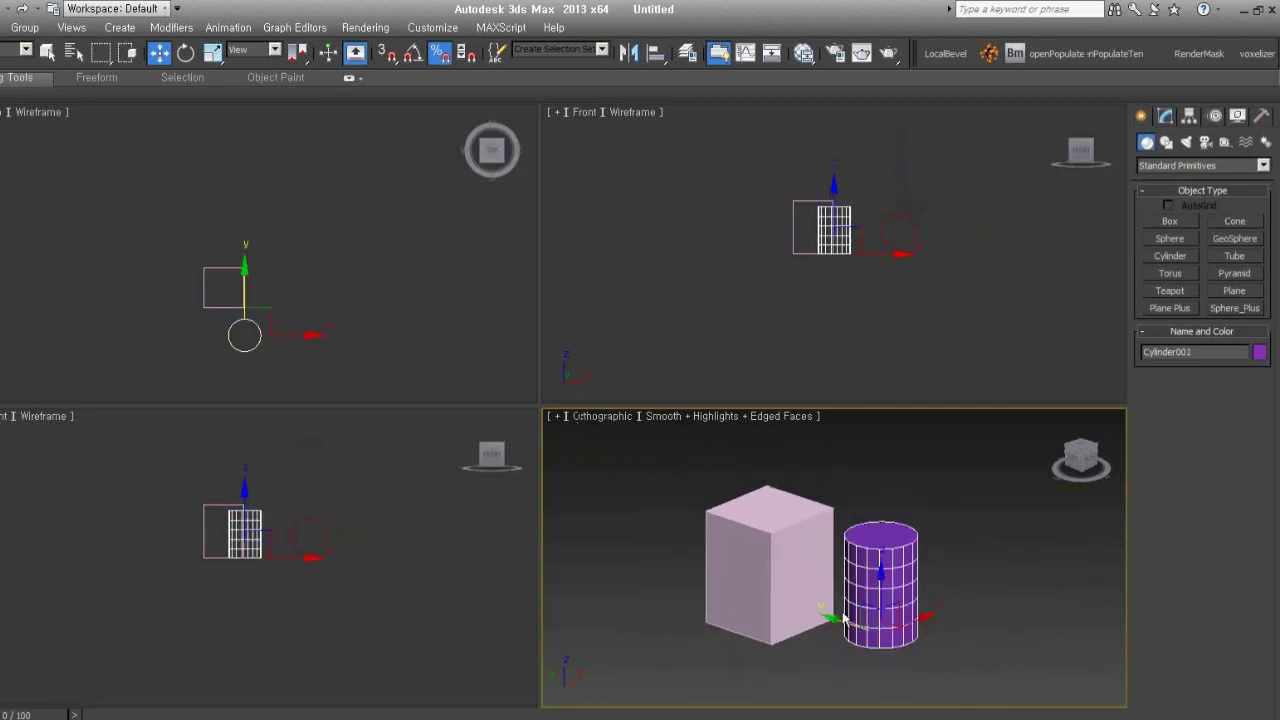
left_click(770, 553)
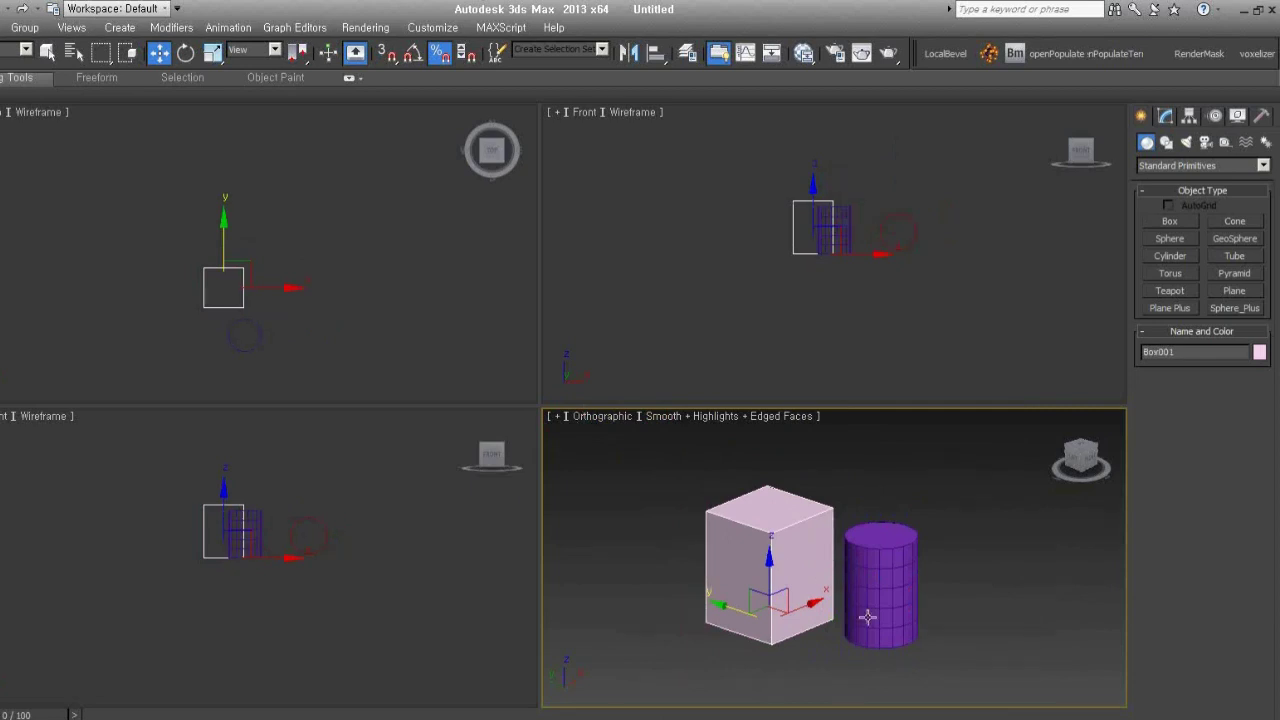
middle_click_drag(879, 270, 863, 312)
scroll(863, 312, "up", 4)
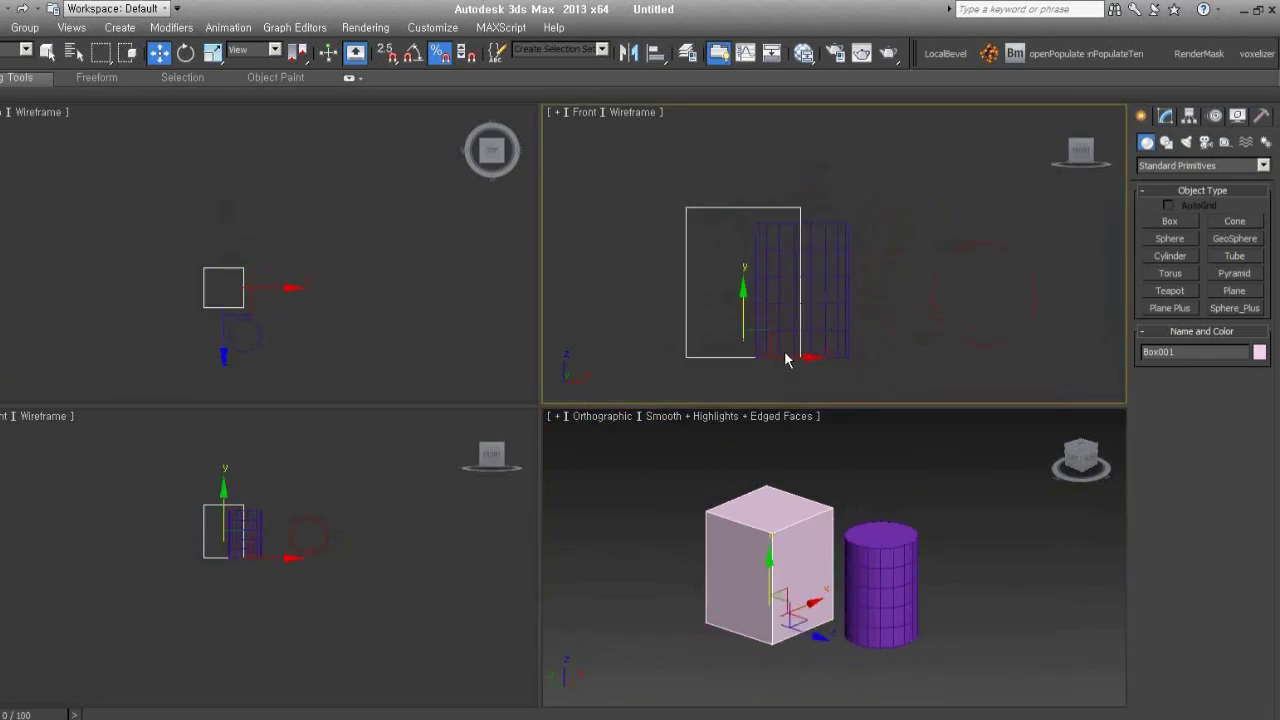
middle_click_drag(843, 357, 888, 338)
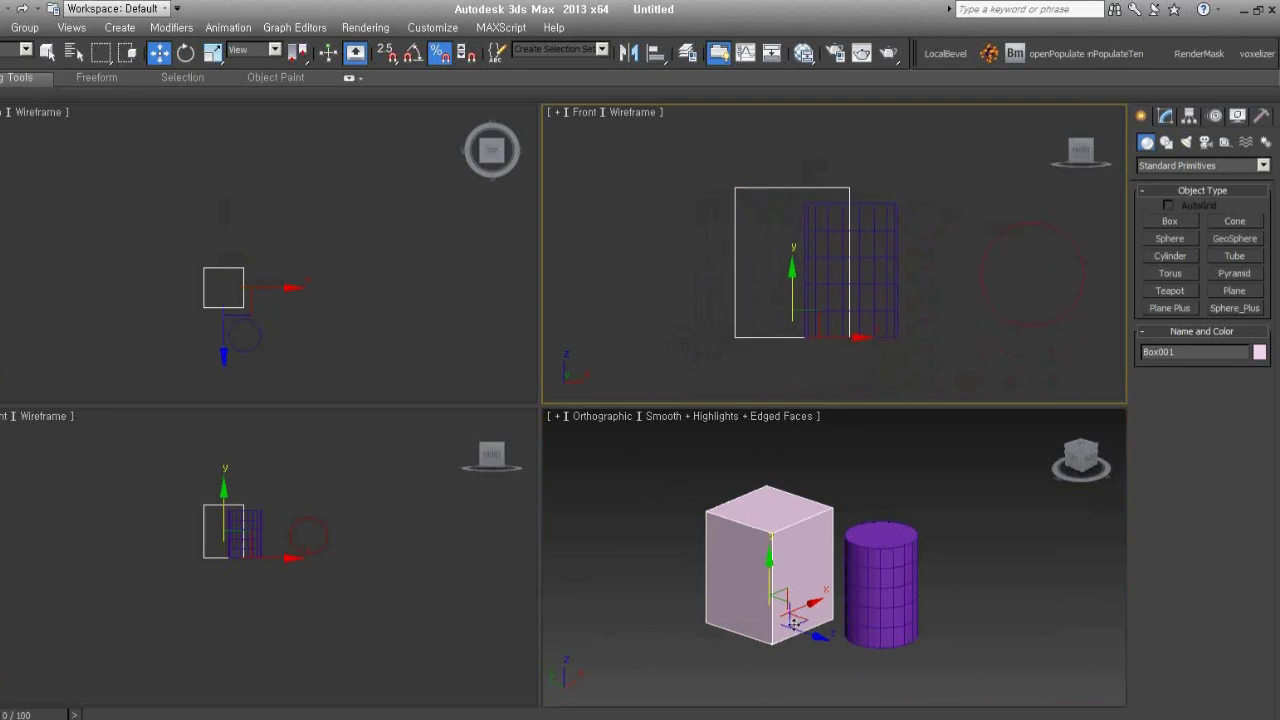
left_click(878, 572)
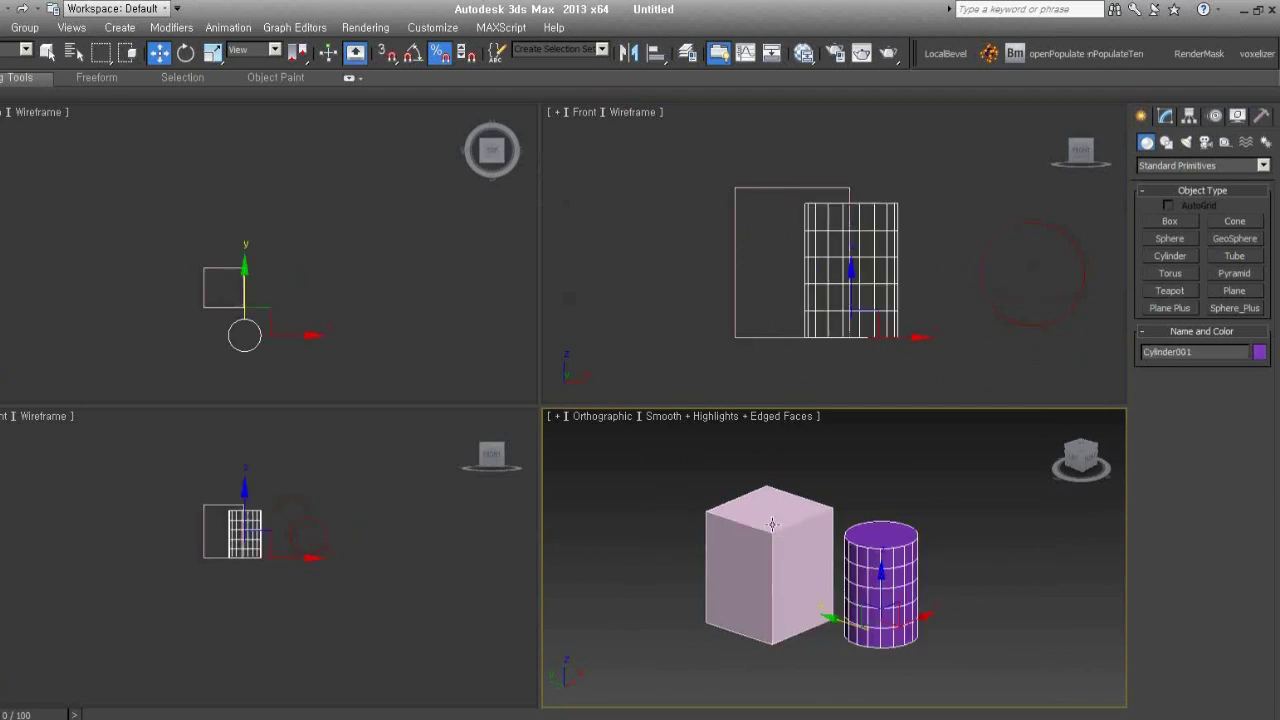
key("s")
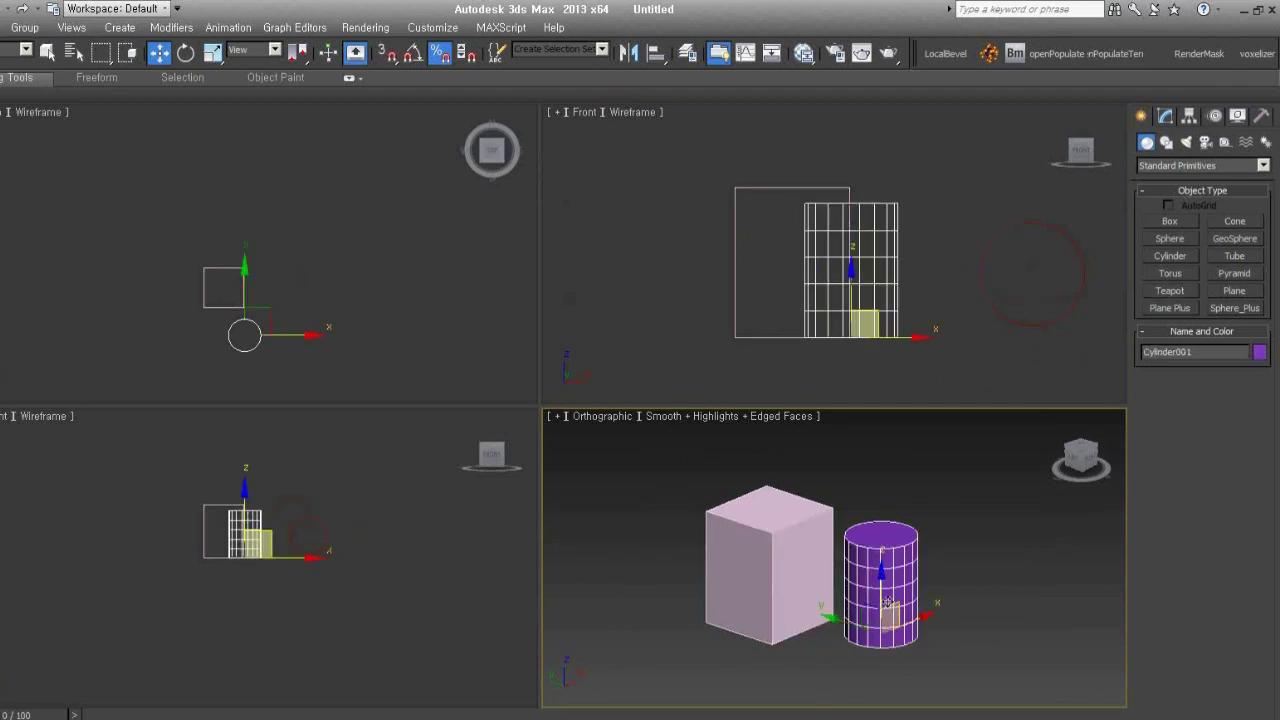
left_click_drag(880, 597, 828, 507)
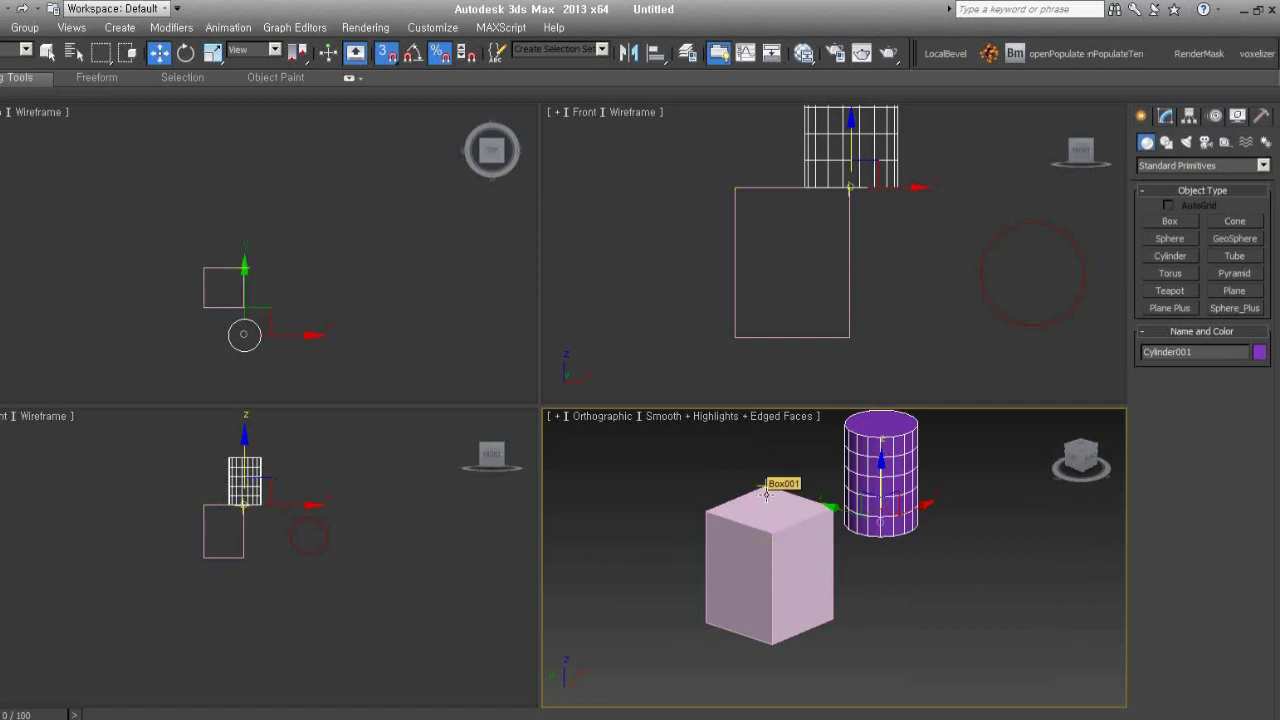
Check the snap settings, then centre the cylinder on top of the box
right_click(390, 55)
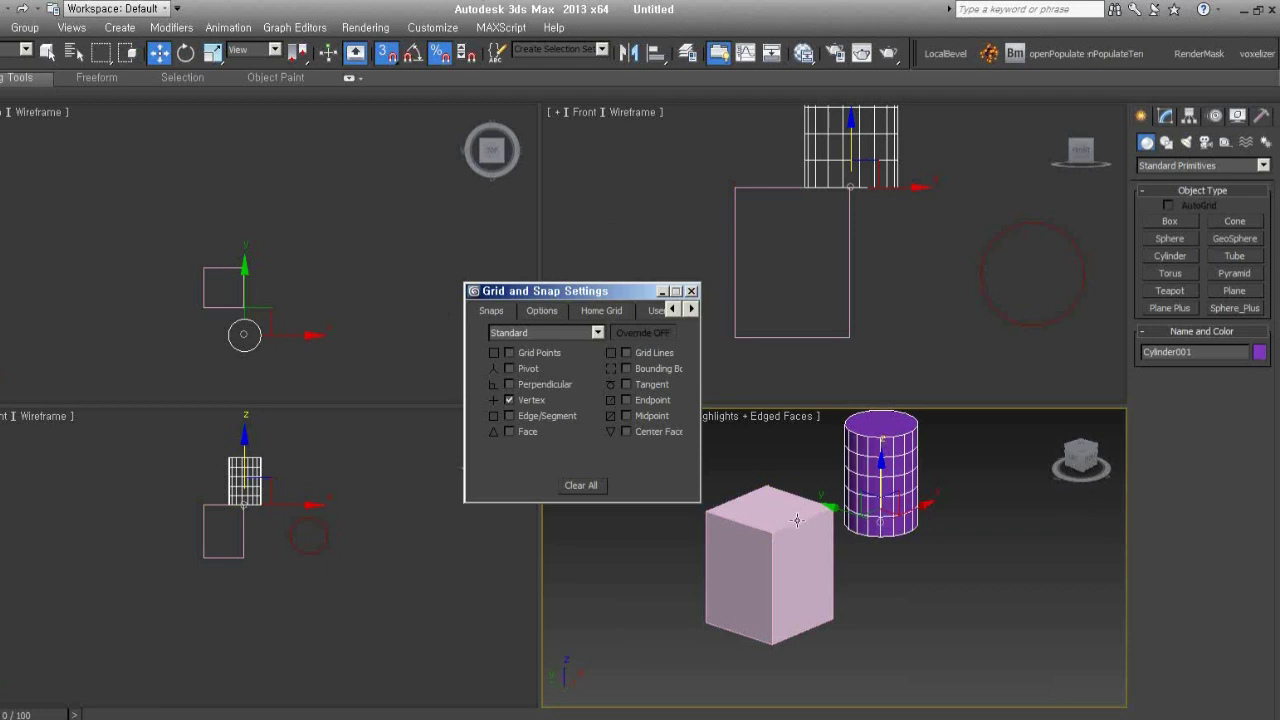
left_click(691, 291)
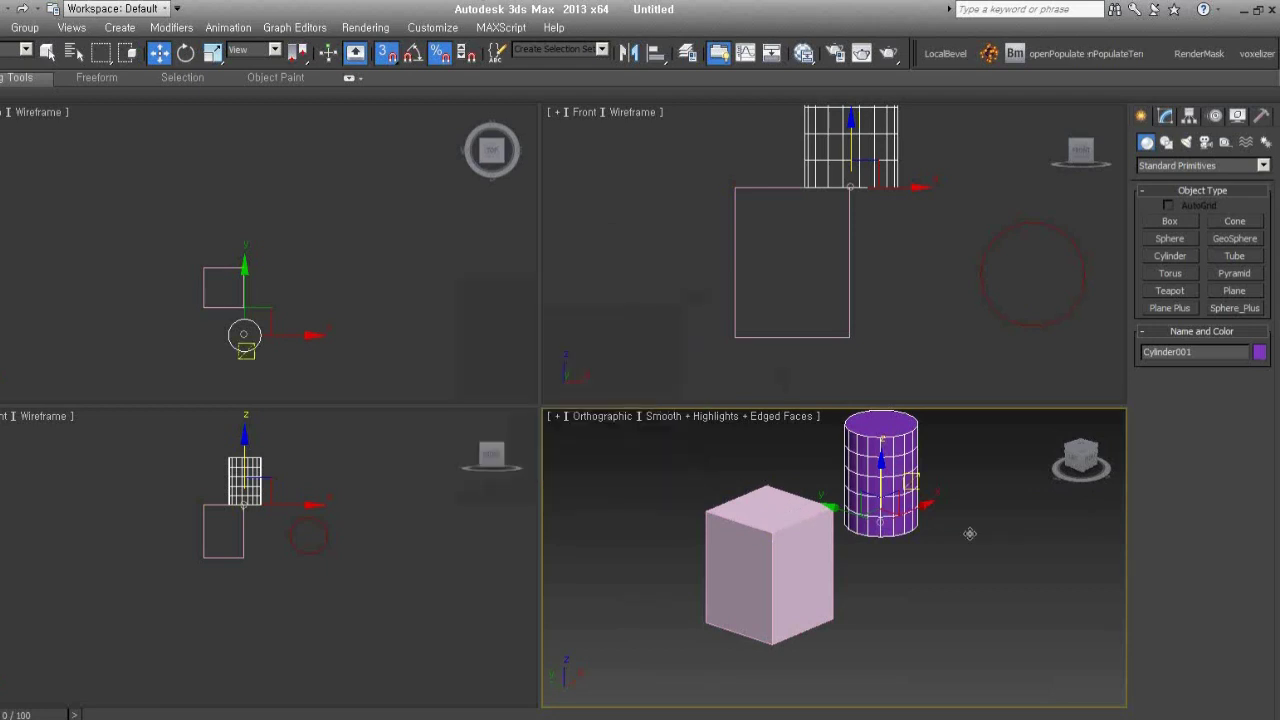
mouse_move(918, 508)
left_mouse_down()
mouse_move(796, 520)
mouse_move(784, 550)
left_mouse_up()
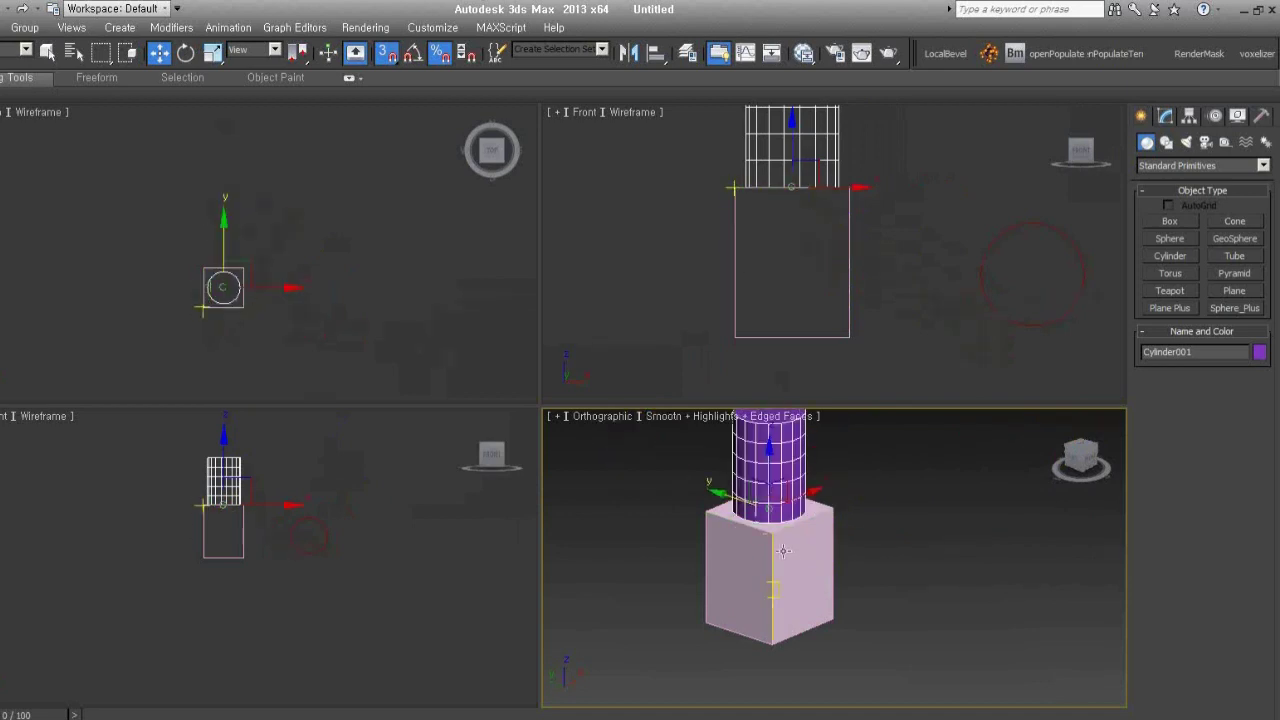
mouse_move(784, 550)
middle_mouse_down("alt")
mouse_move(854, 591)
mouse_move(897, 546)
mouse_move(891, 526)
mouse_move(884, 588)
middle_mouse_up("alt")
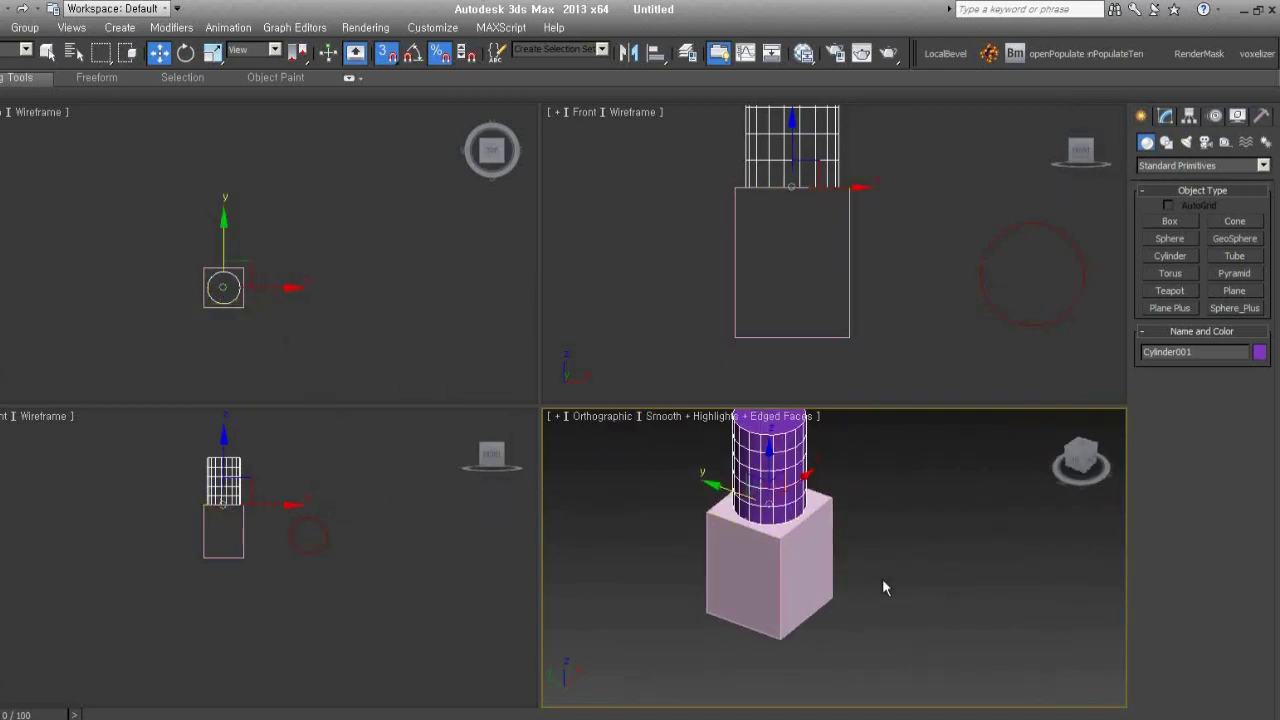
Move the cylinder off the box back to ground level beside it
scroll(880, 592, "down", 2)
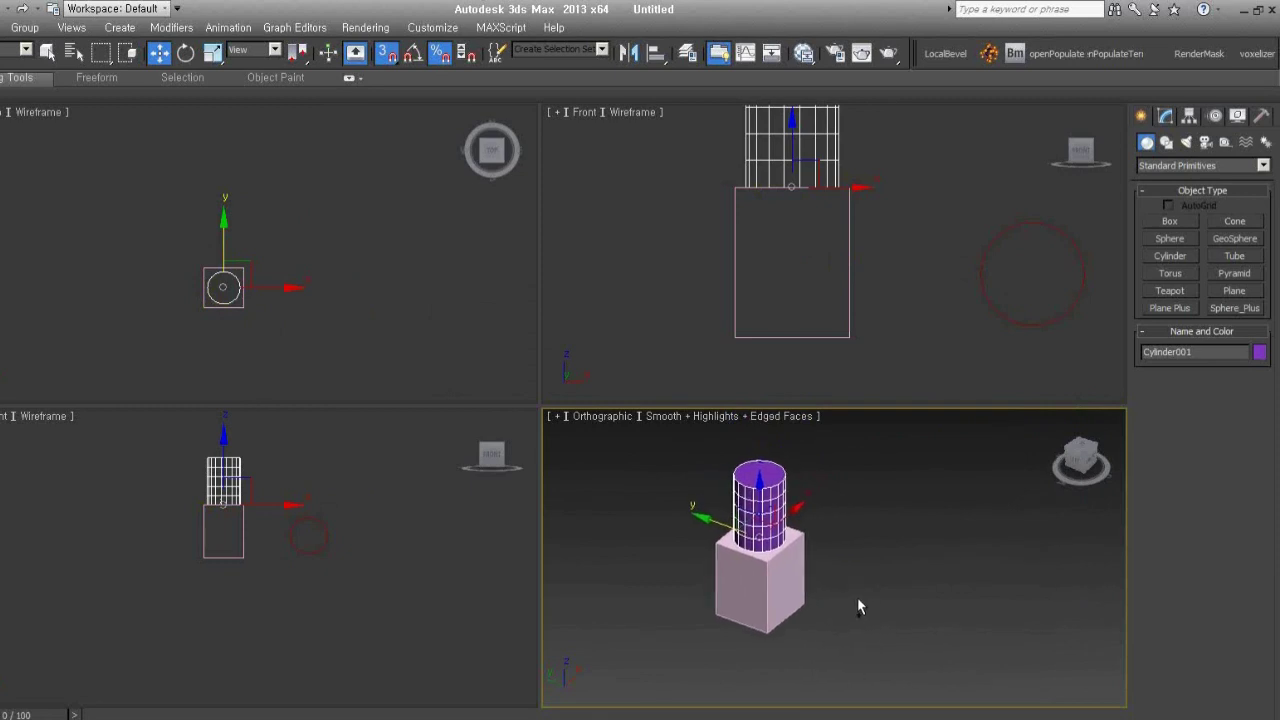
left_click_drag(857, 600, 849, 605)
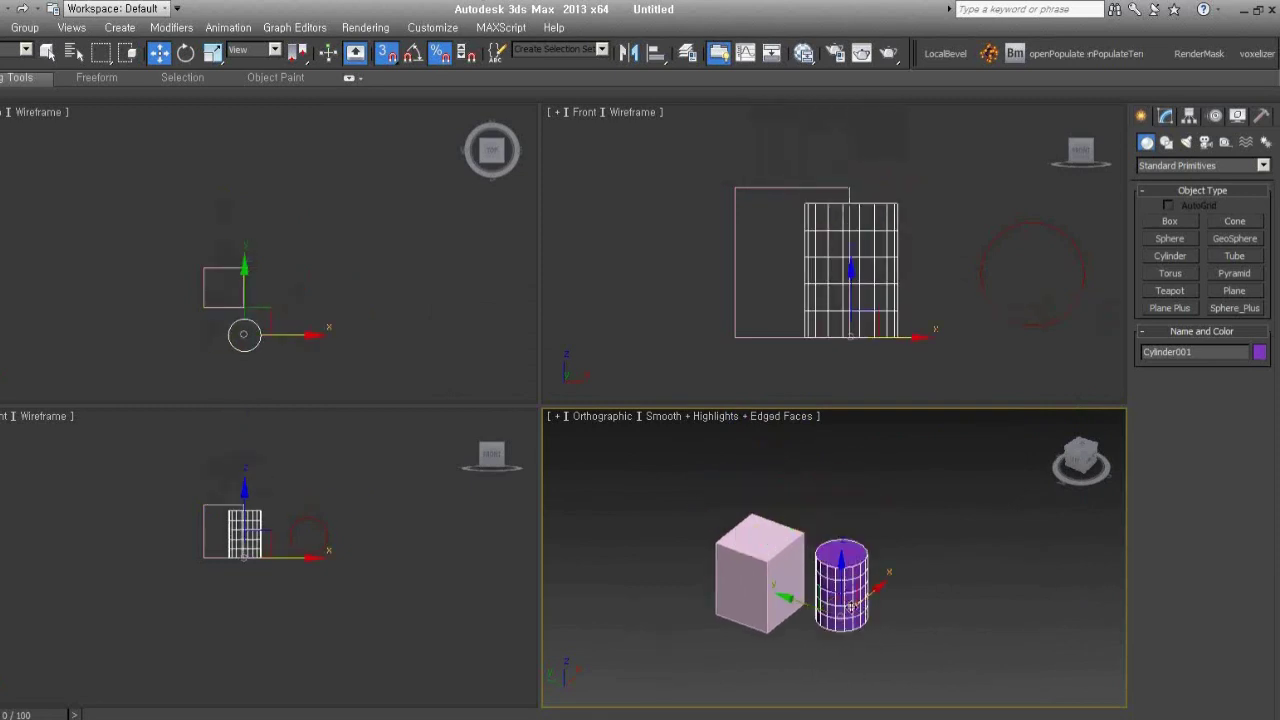
scroll(852, 602, "up", 1)
scroll(862, 592, "up", 1)
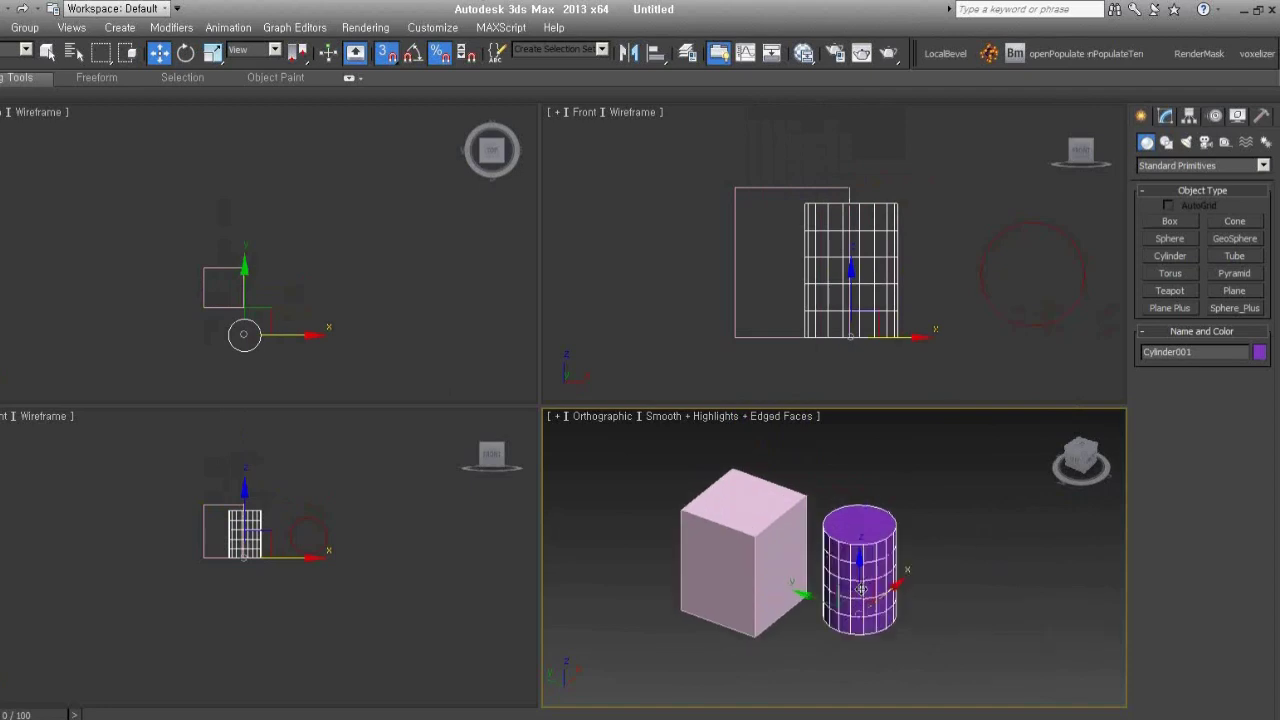
scroll(868, 589, "up", 1)
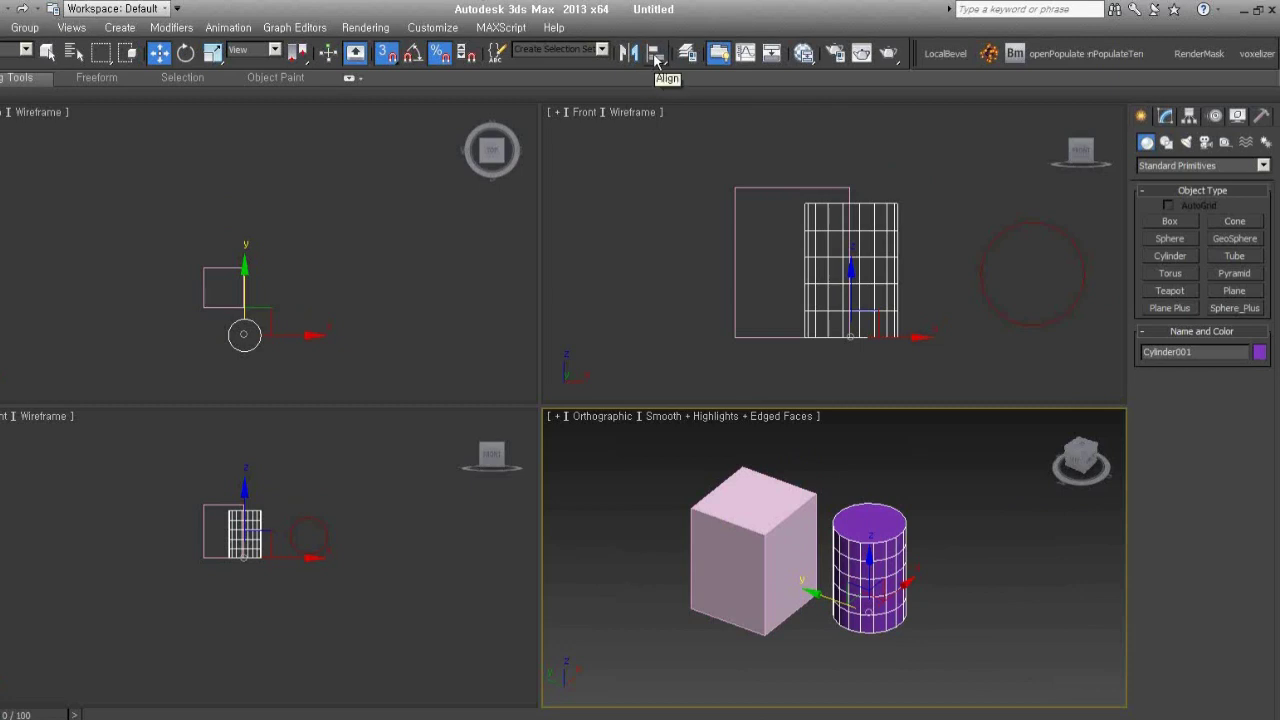
Start aligning the cylinder to Box001 with Align, then cancel the attempt
key("alt+a")
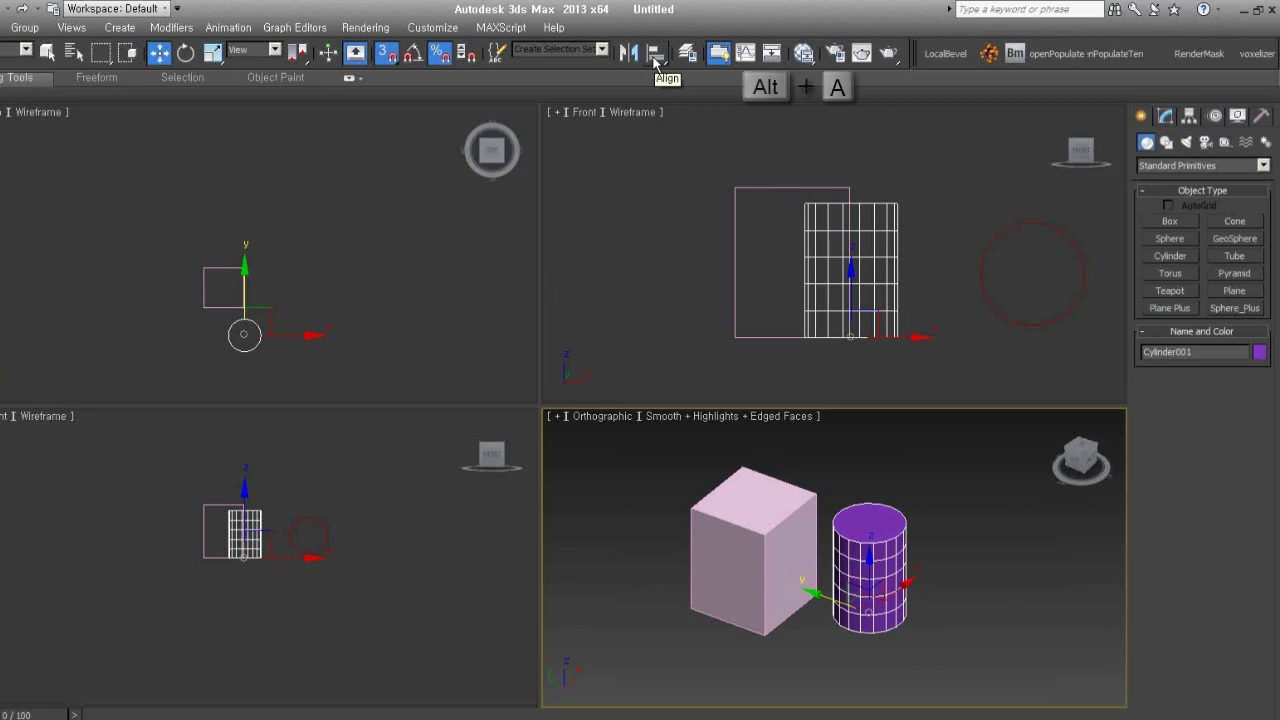
left_click(655, 60)
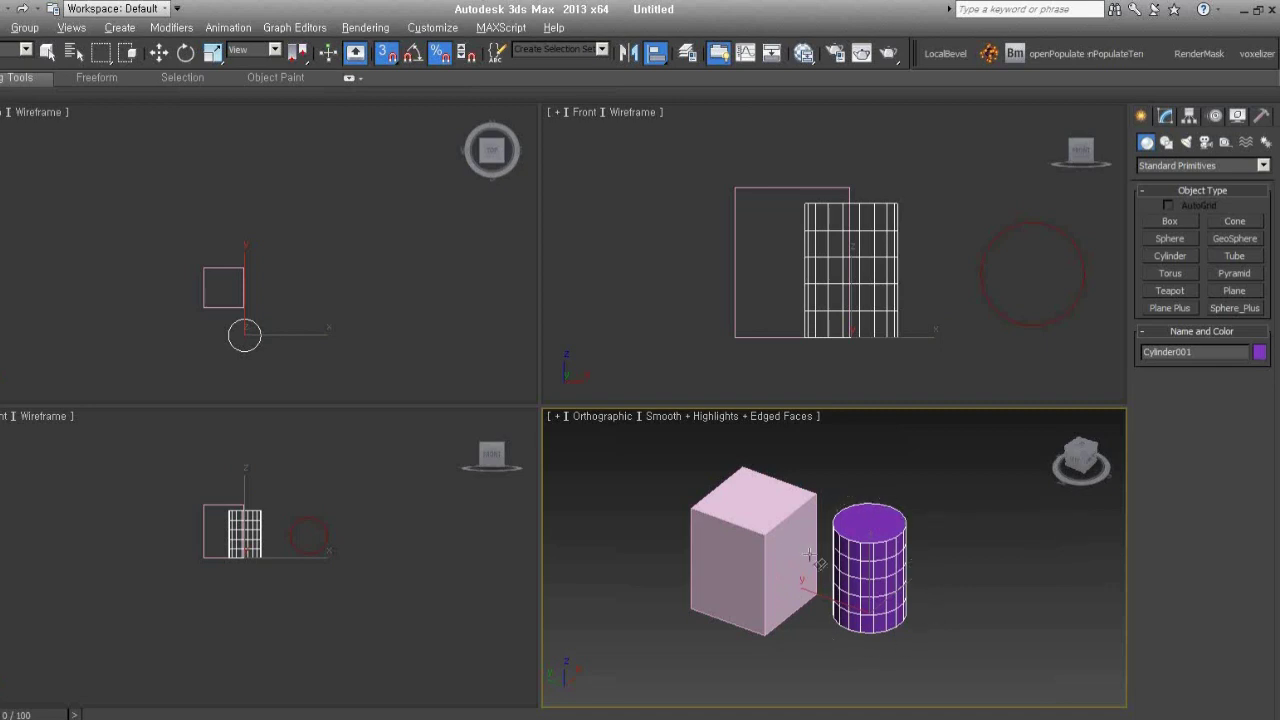
left_click(746, 577)
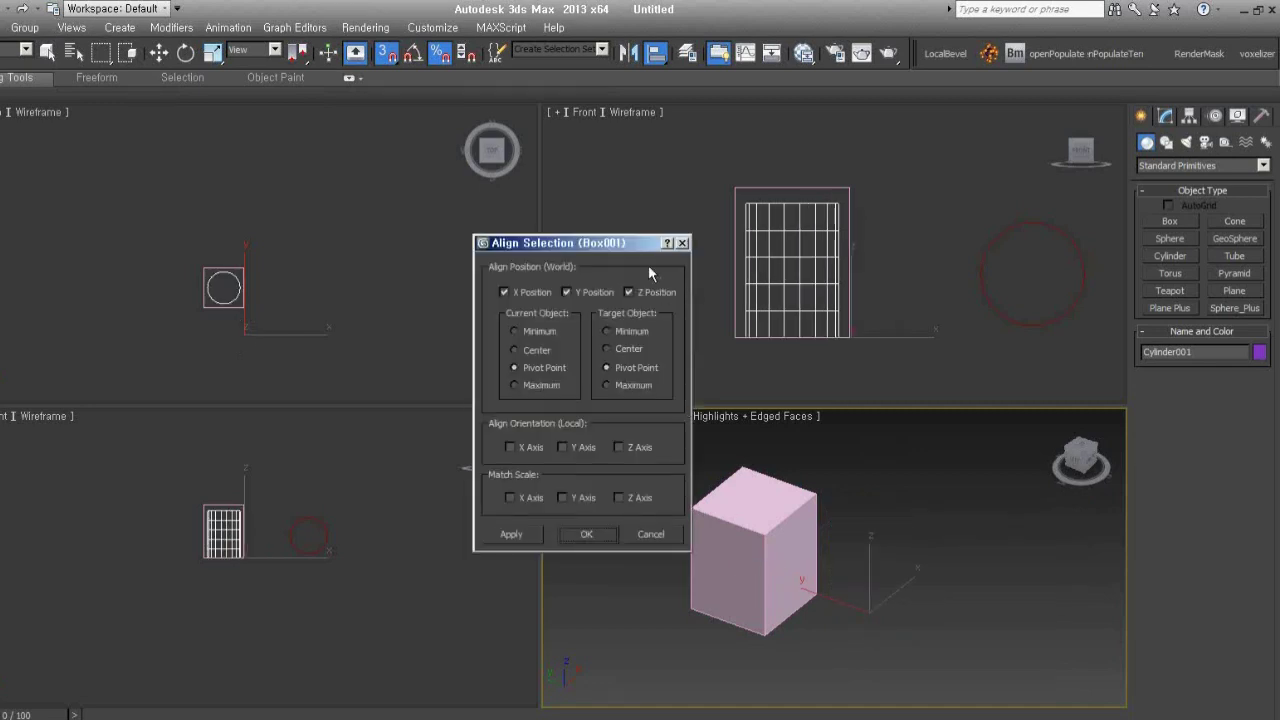
left_click_drag(628, 244, 558, 307)
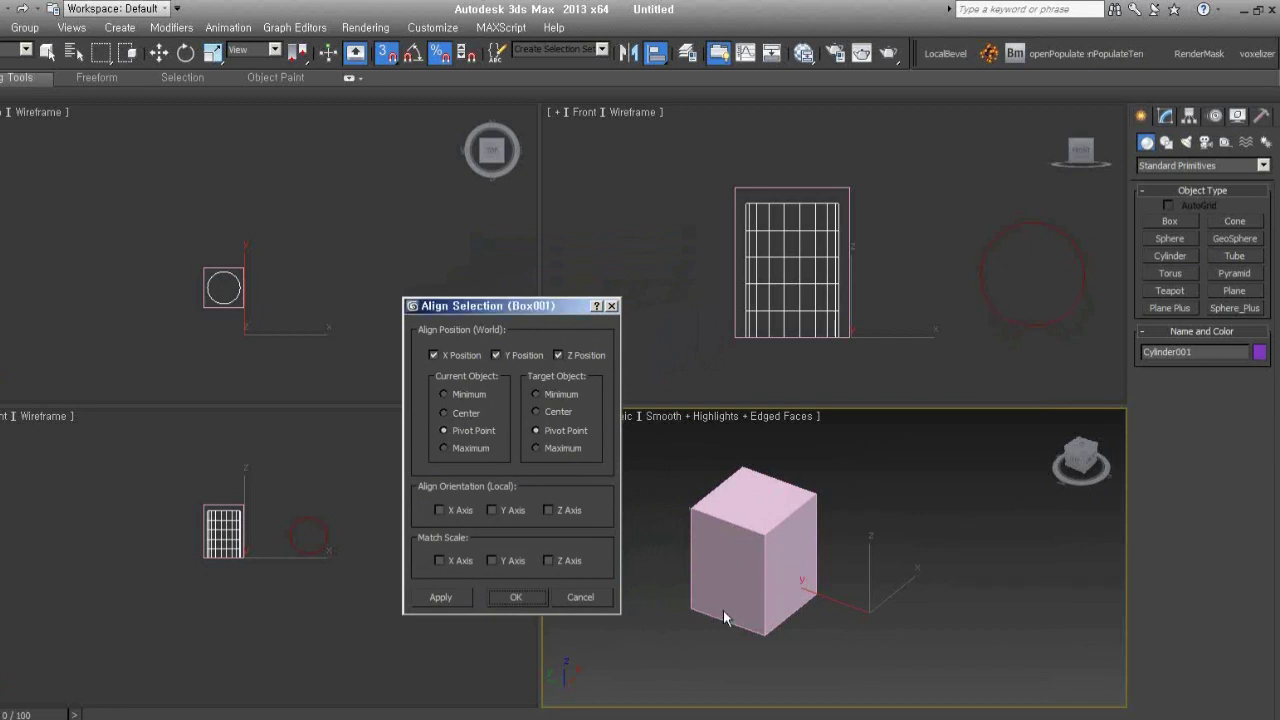
left_click(580, 597)
Reselect the cylinder and pick Box001 as the Align target again with Alt+A
left_click(820, 555)
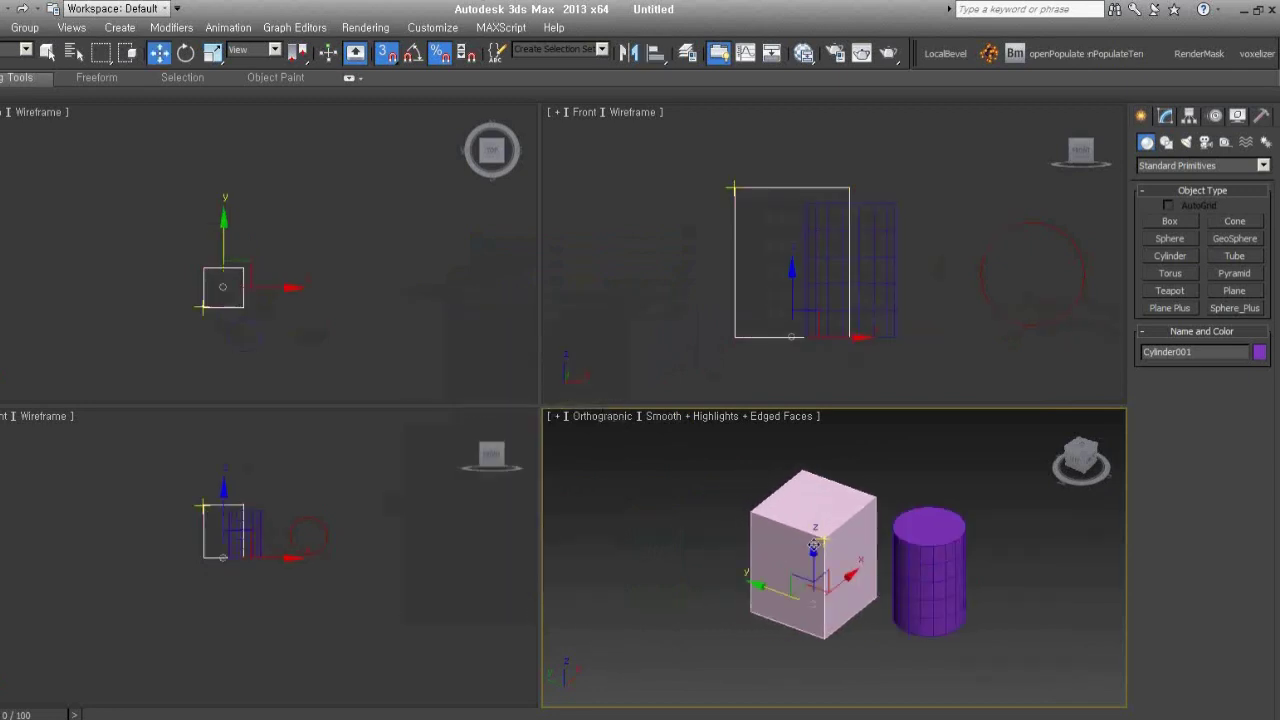
left_click(908, 594)
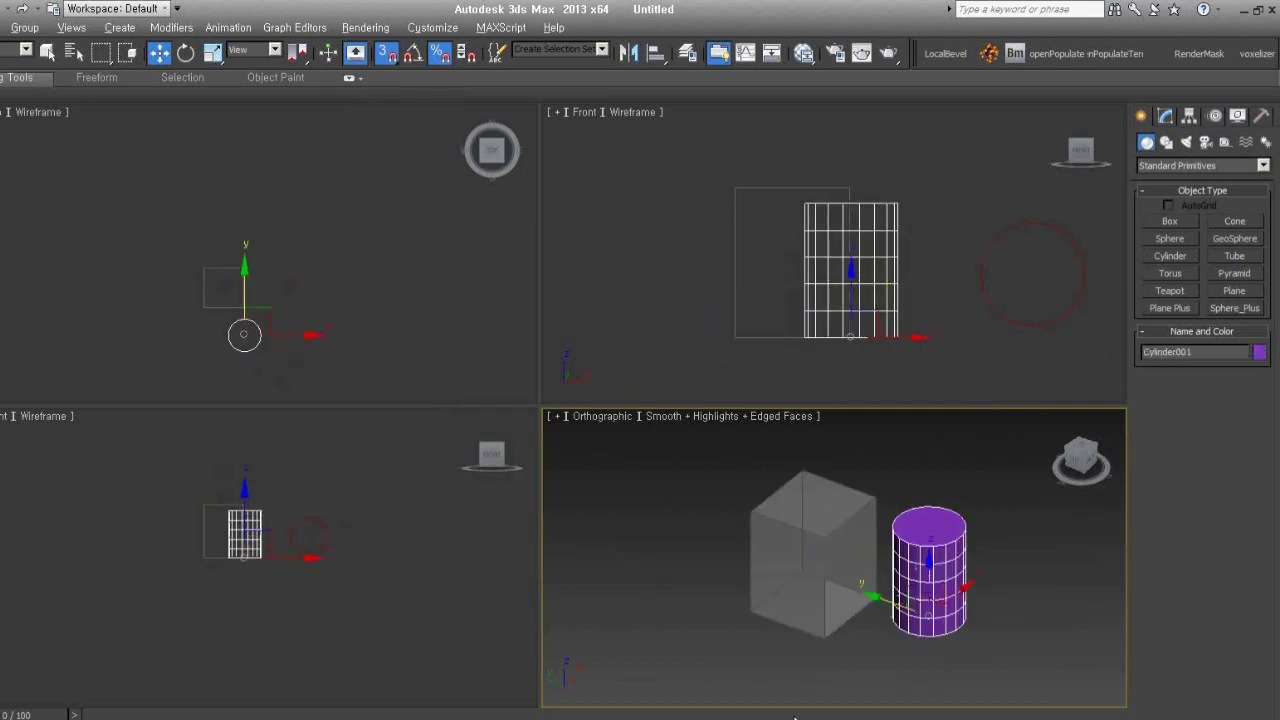
key("alt+a")
left_click(815, 550)
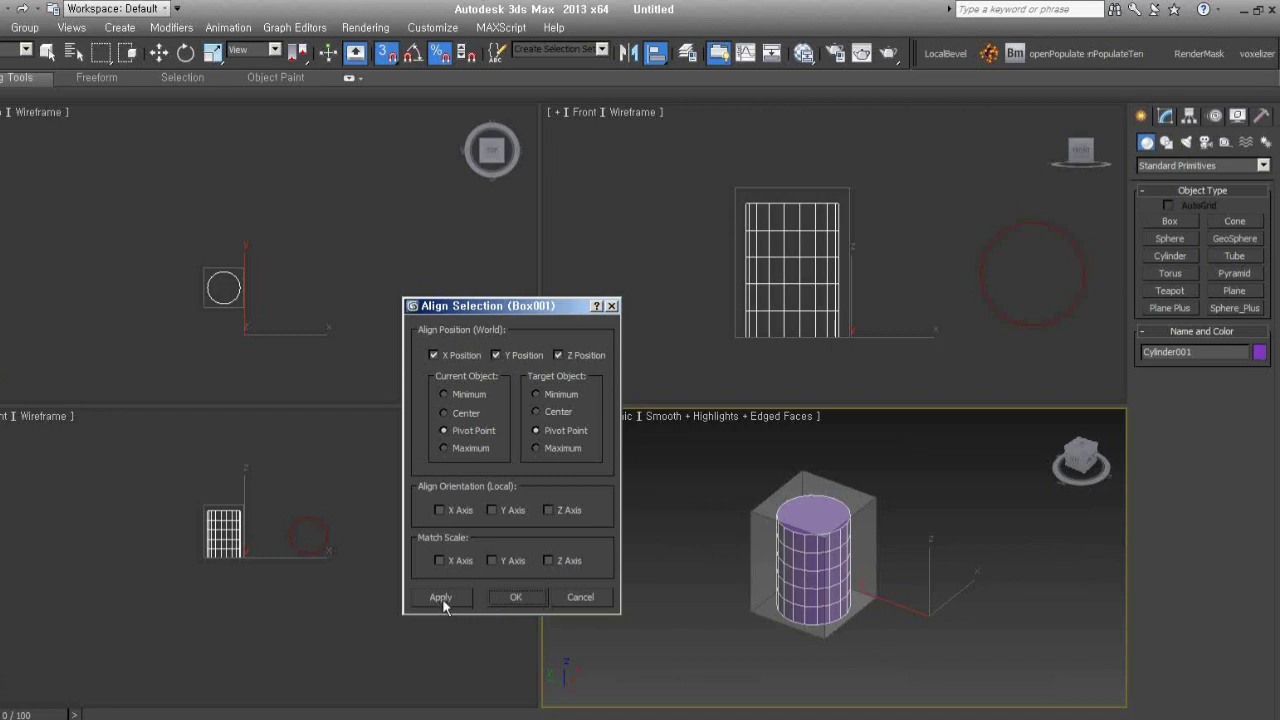
Align the purple cylinder to the grey box pivot-to-pivot on X, Y and Z, centring it inside
left_click(516, 597)
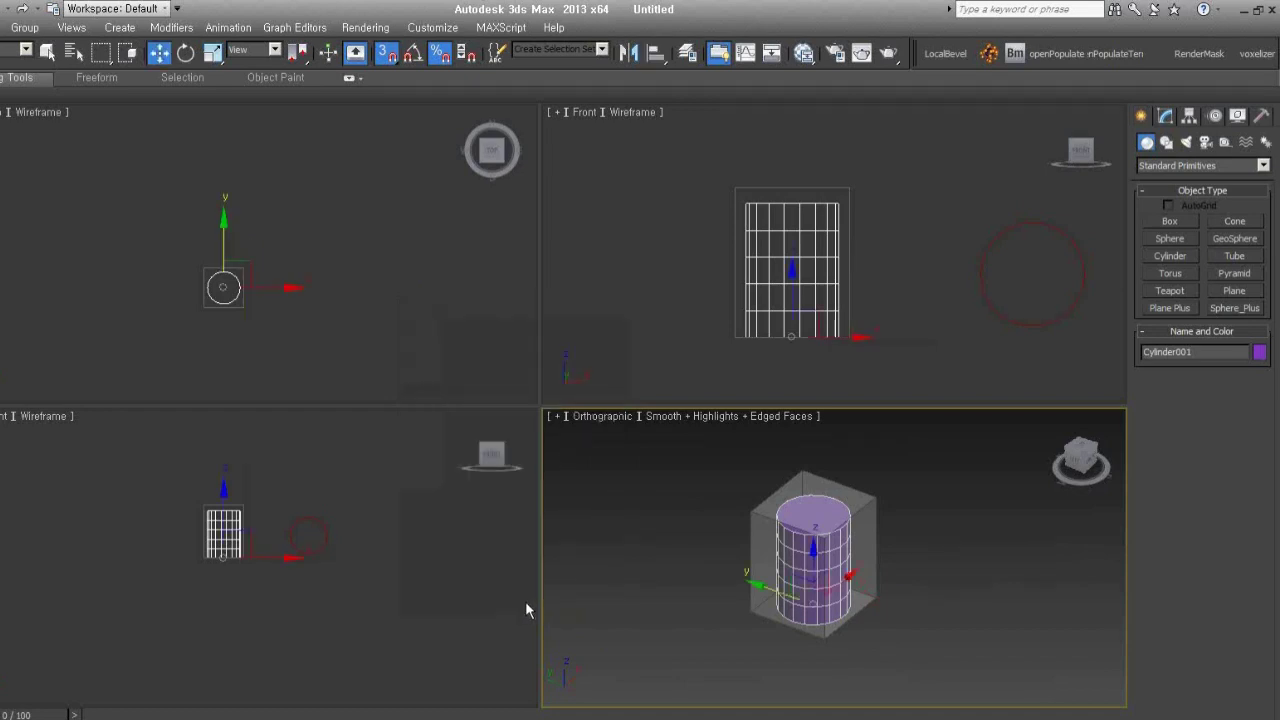
key("ctrl+z")
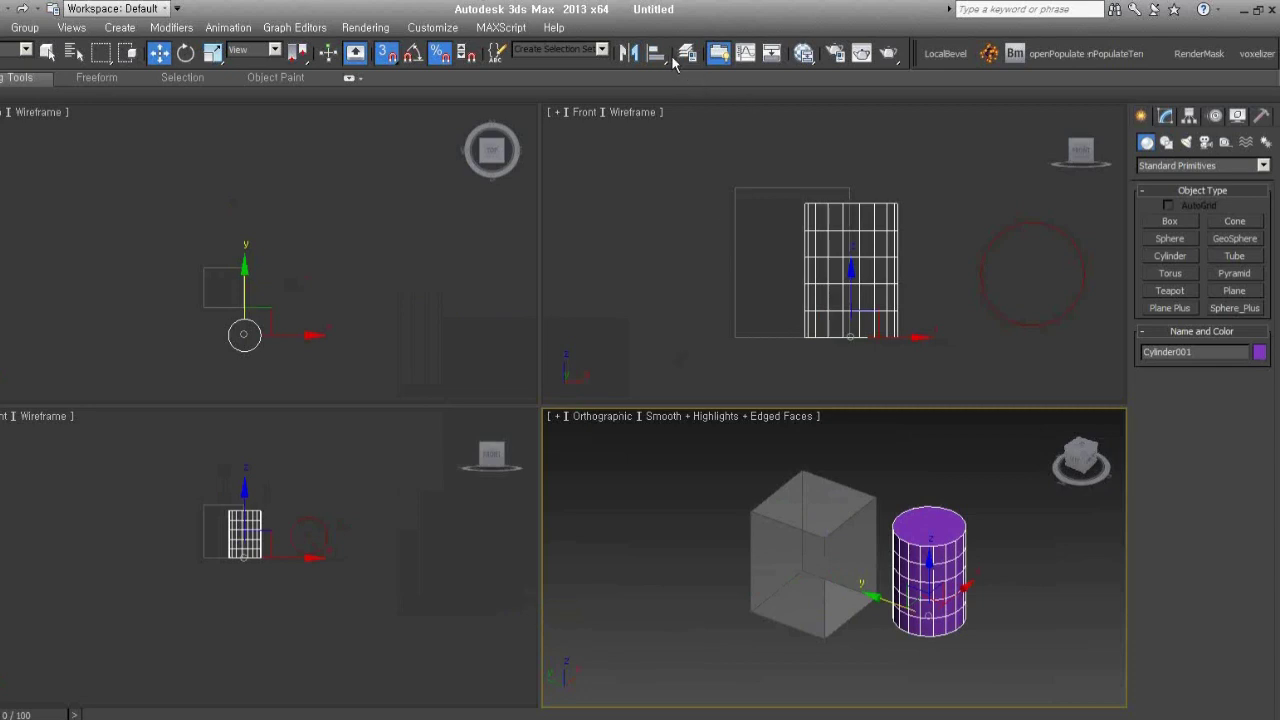
left_click(656, 54)
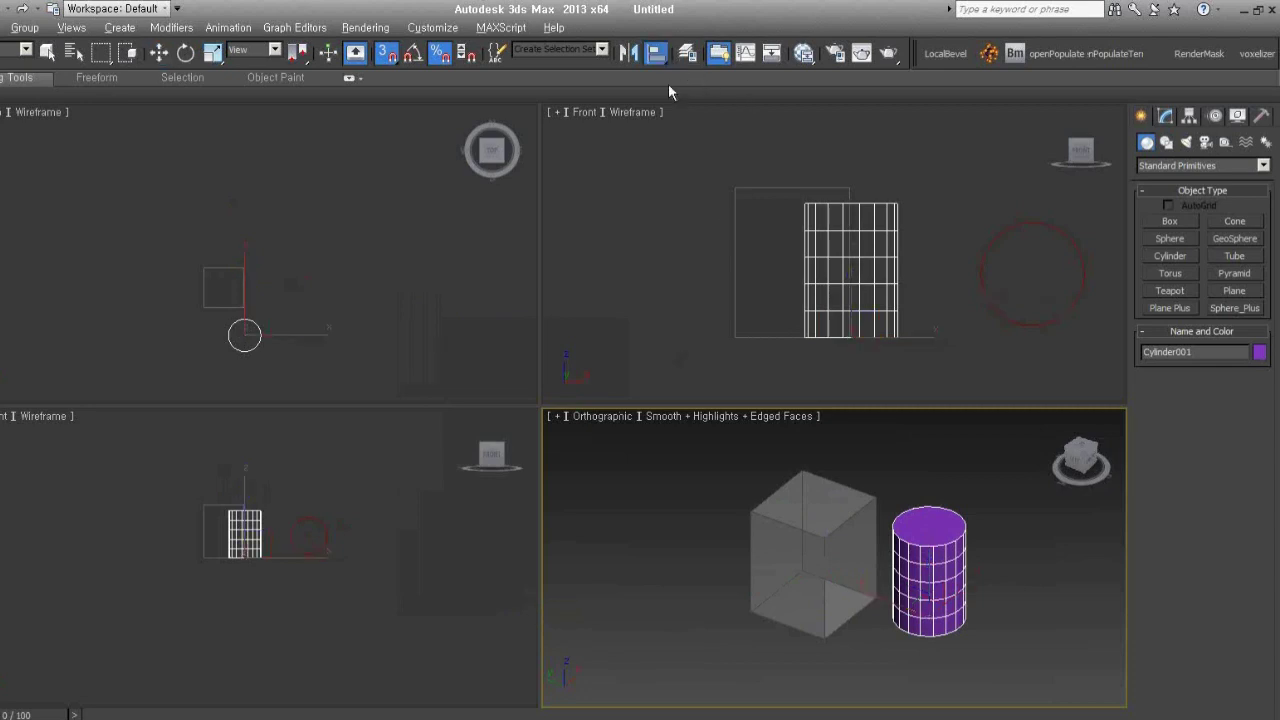
left_click(795, 530)
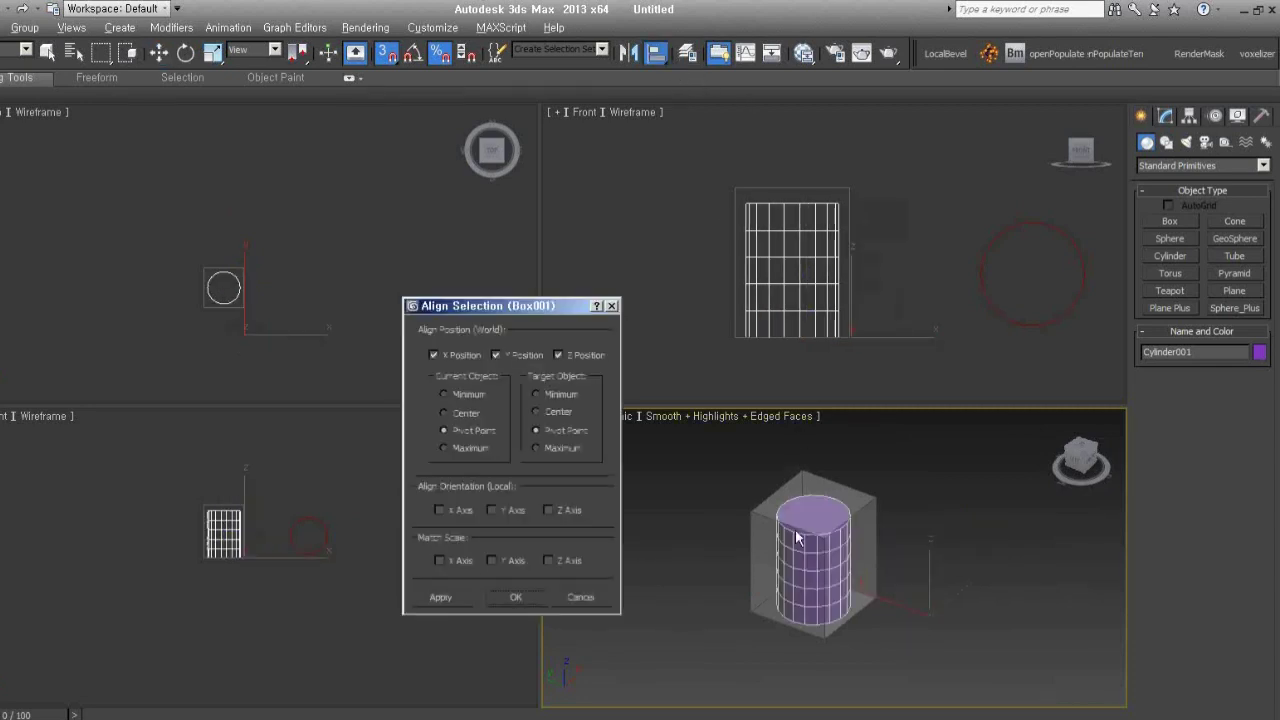
left_click(441, 597)
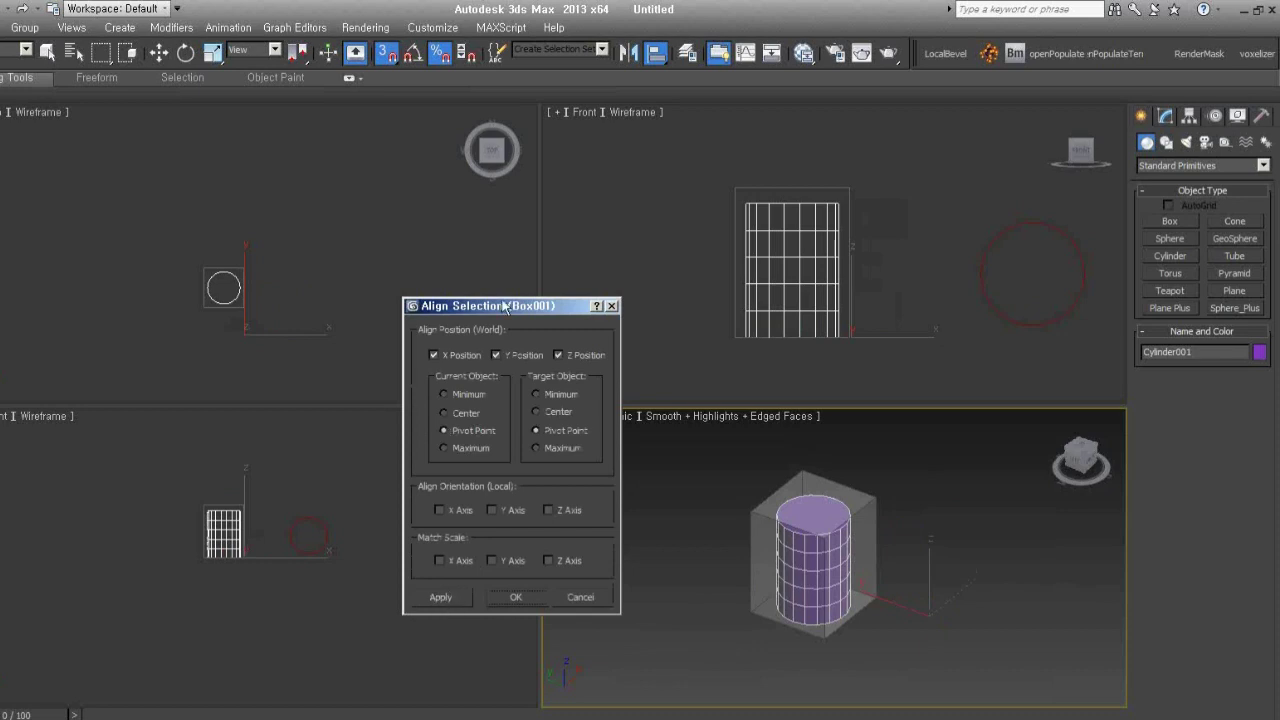
left_click(449, 596)
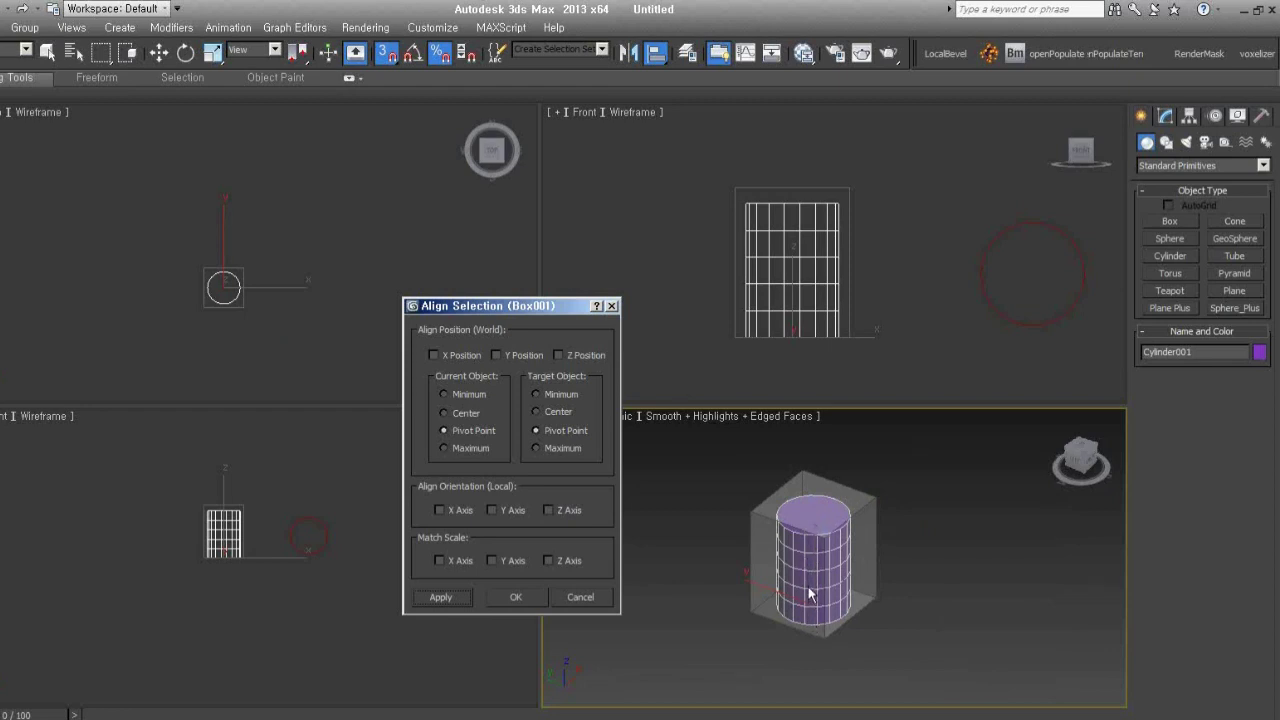
Stack the cylinder on the box with Z-only Minimum-to-Maximum alignment, inspect it, then undo
left_click(587, 362)
left_click(469, 397)
left_click(577, 450)
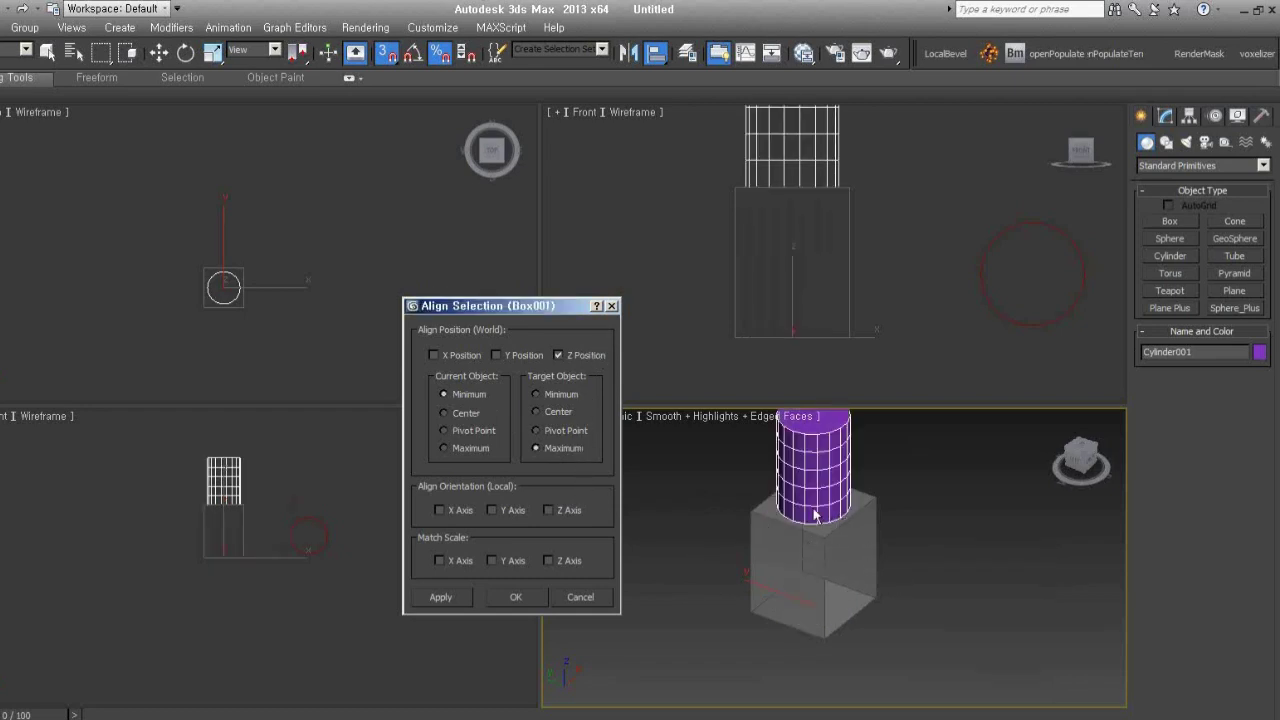
left_click(515, 597)
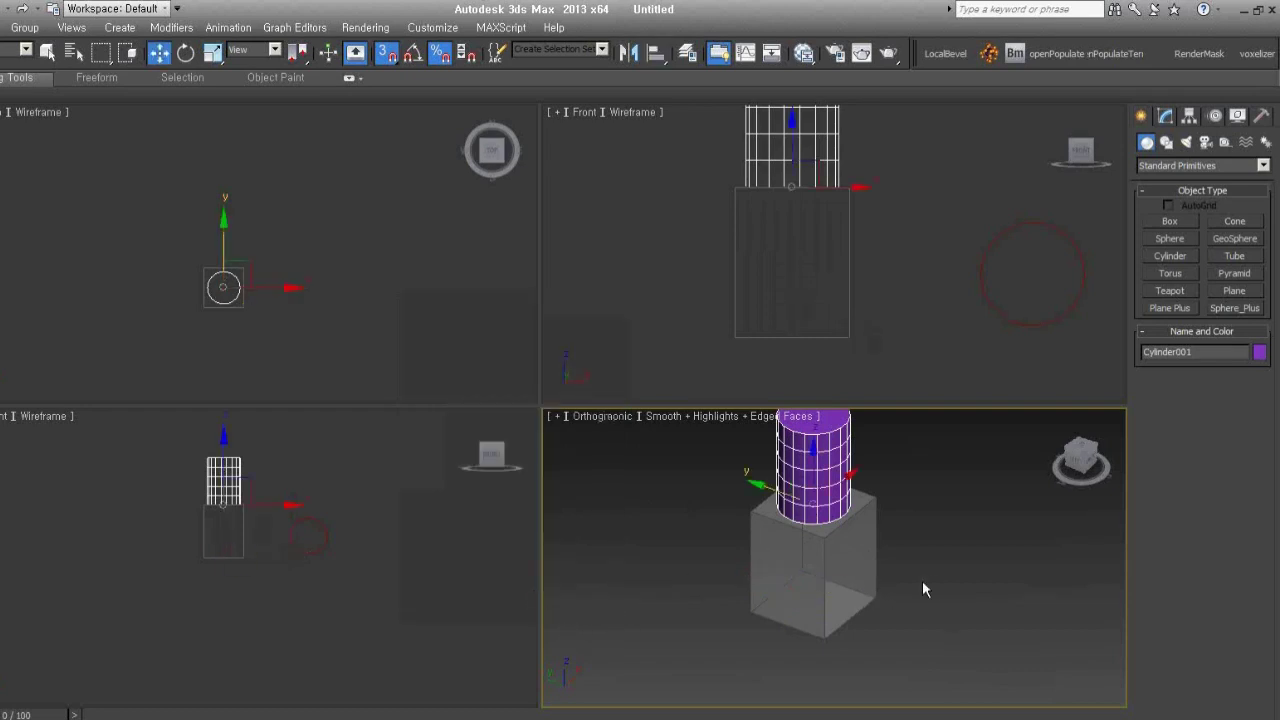
left_click(933, 578)
middle_click_drag(933, 578, 943, 605, "alt")
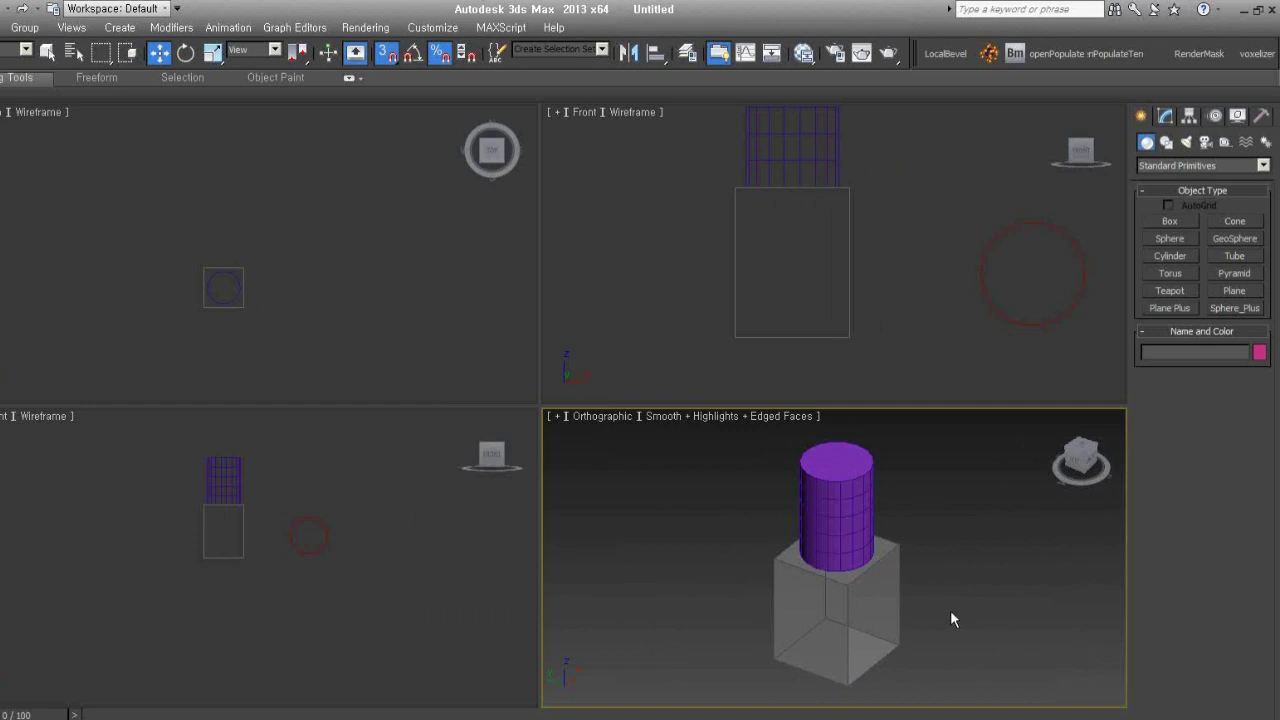
key("ctrl+z")
Try aligning the box to the cylinder pivot-to-pivot and by height, then cancel it
key("ctrl+z")
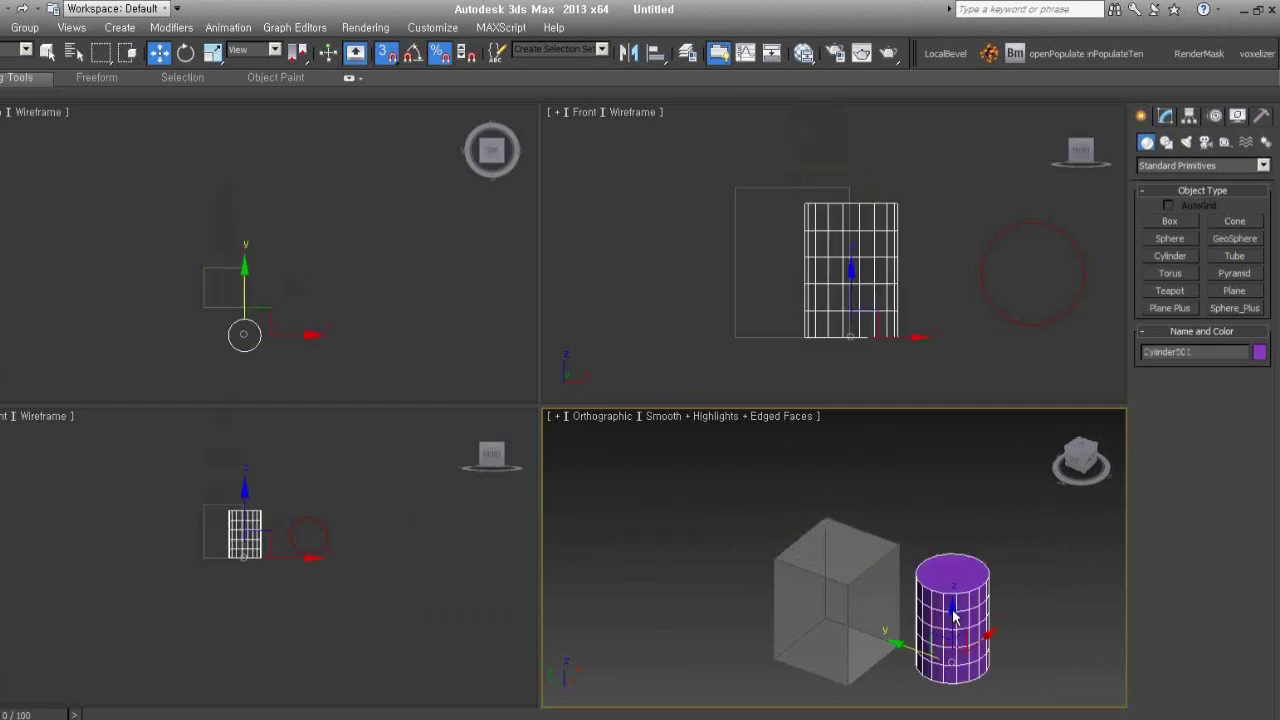
key("ctrl+z")
middle_click_drag(881, 600, 881, 566)
key("alt+a")
left_click(948, 585)
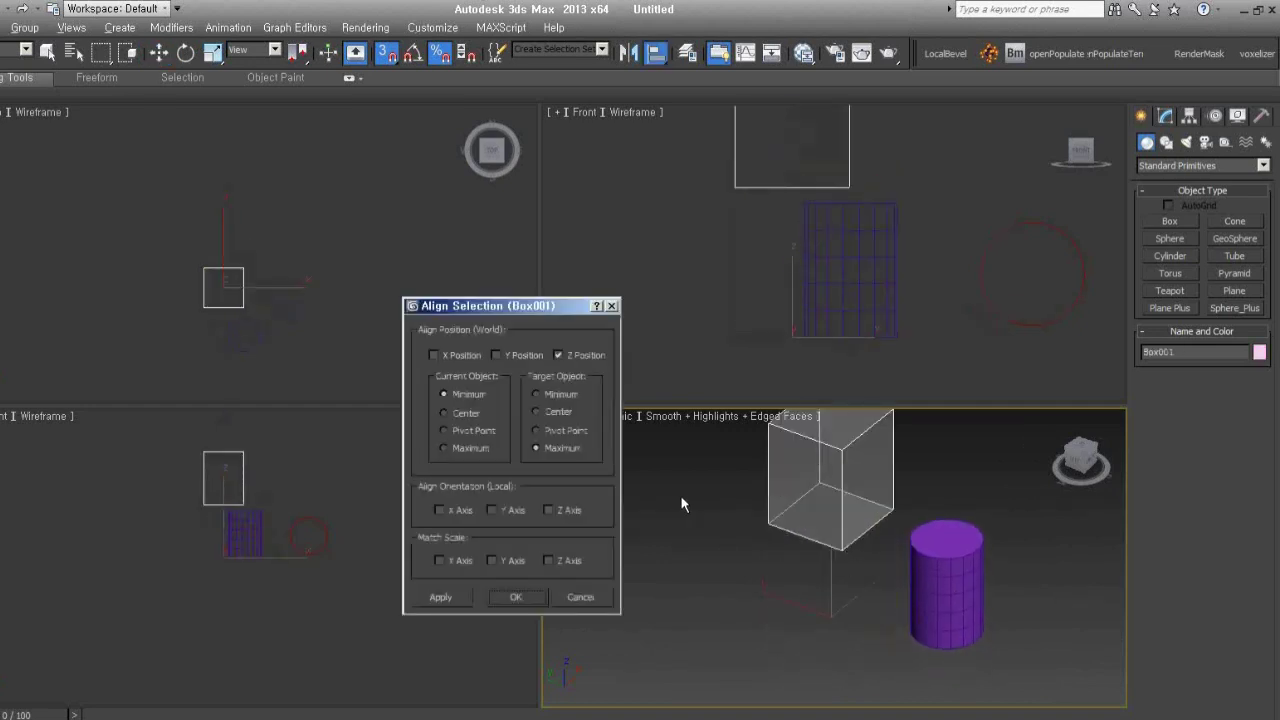
left_click(433, 355)
left_click(496, 355)
left_click(444, 430)
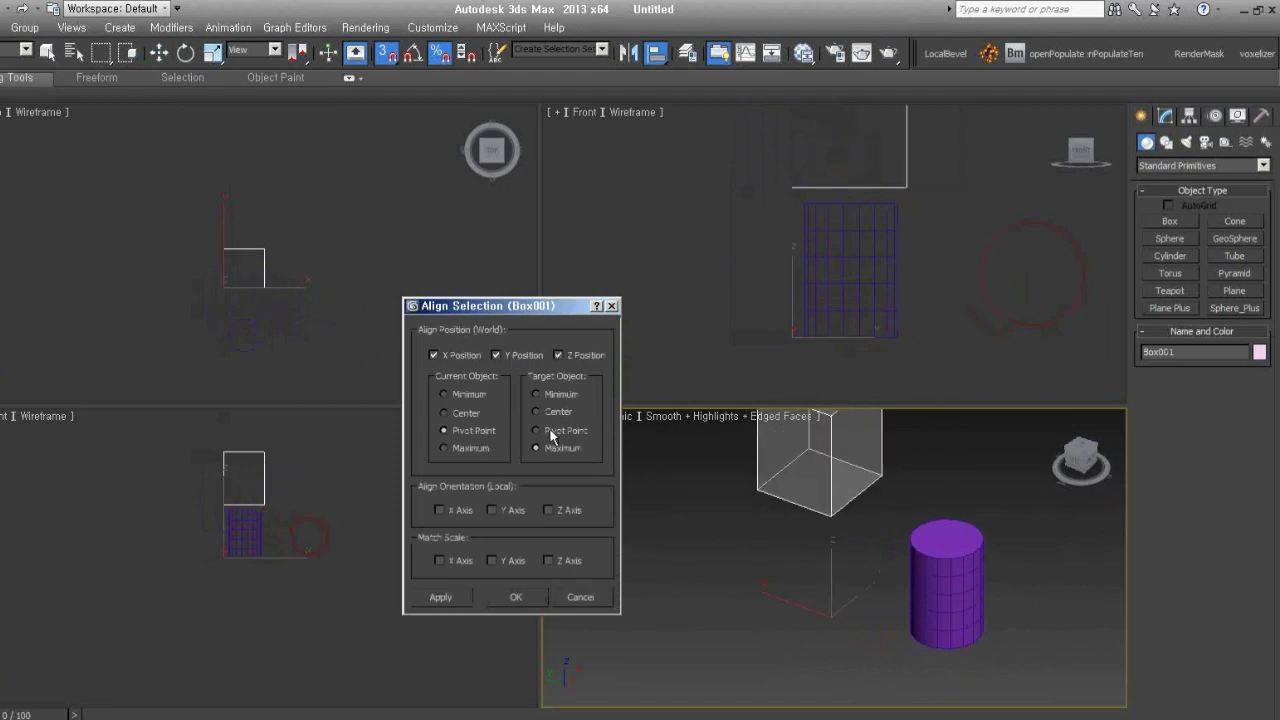
left_click(536, 430)
left_click(440, 597)
left_click(558, 355)
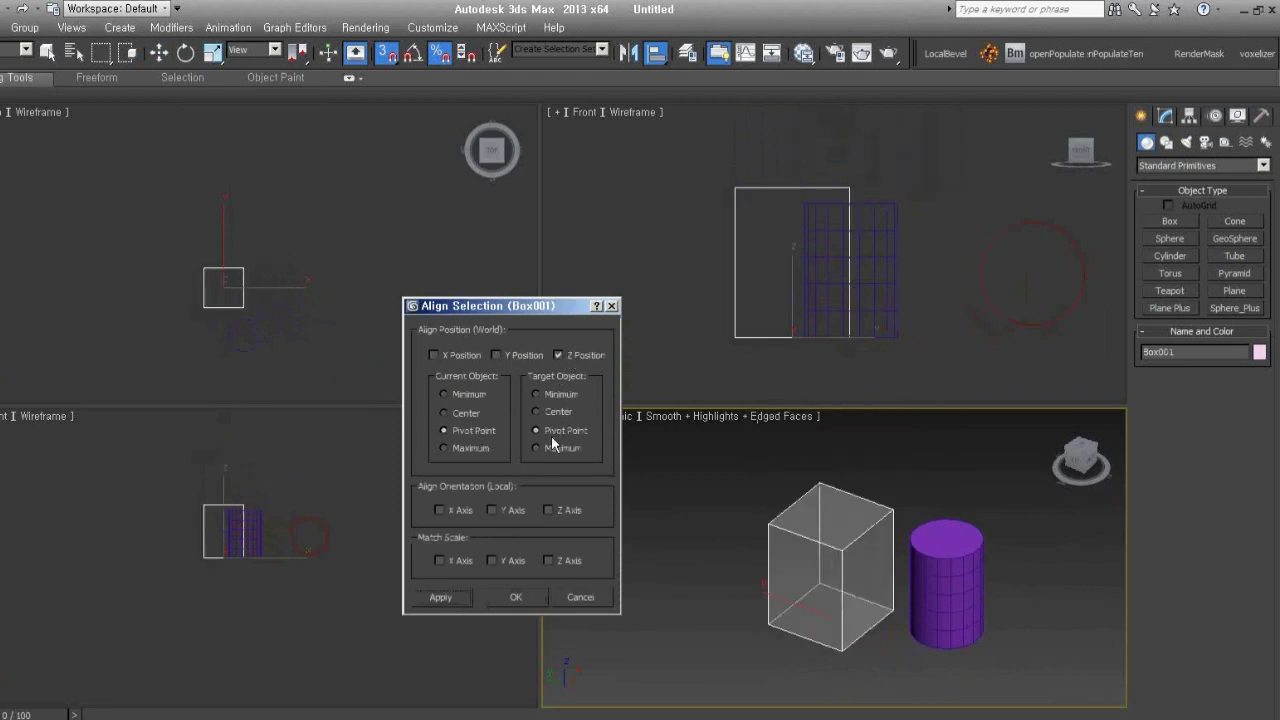
left_click(536, 448)
left_click(465, 393)
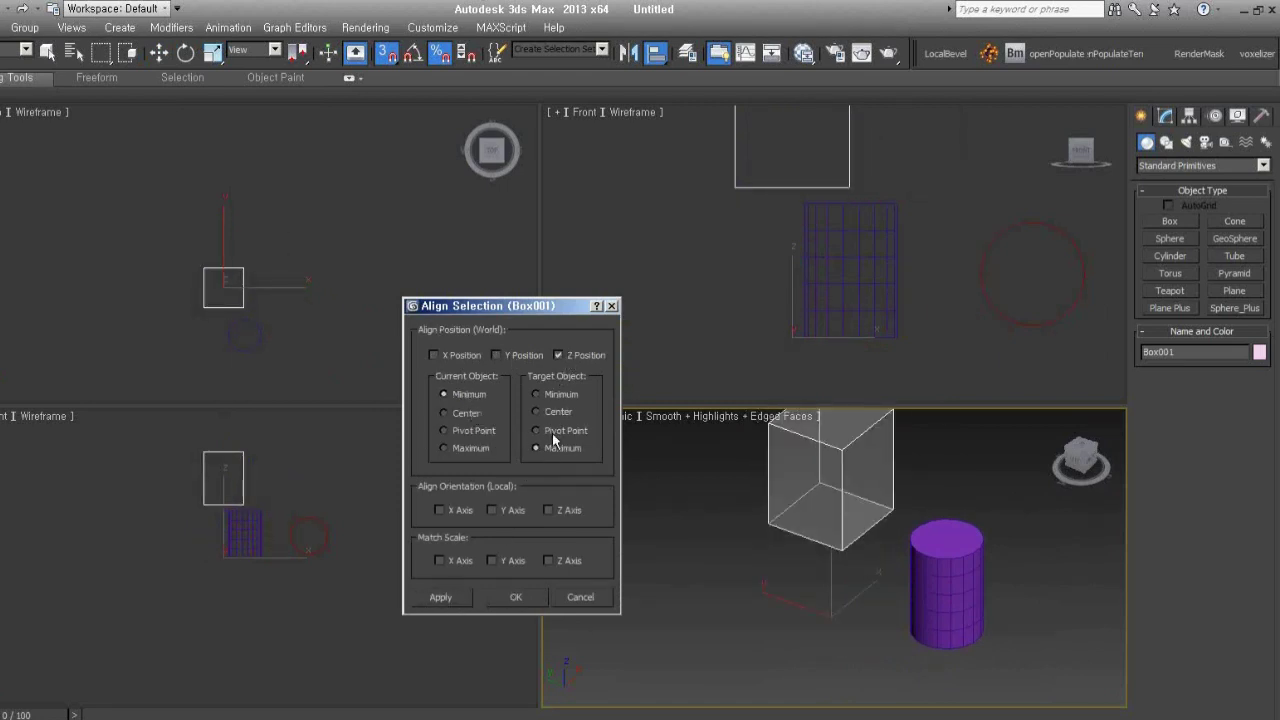
left_click(580, 597)
Centre the purple cylinder on the box with X, Y, Z pivot-to-pivot alignment
left_click(947, 585)
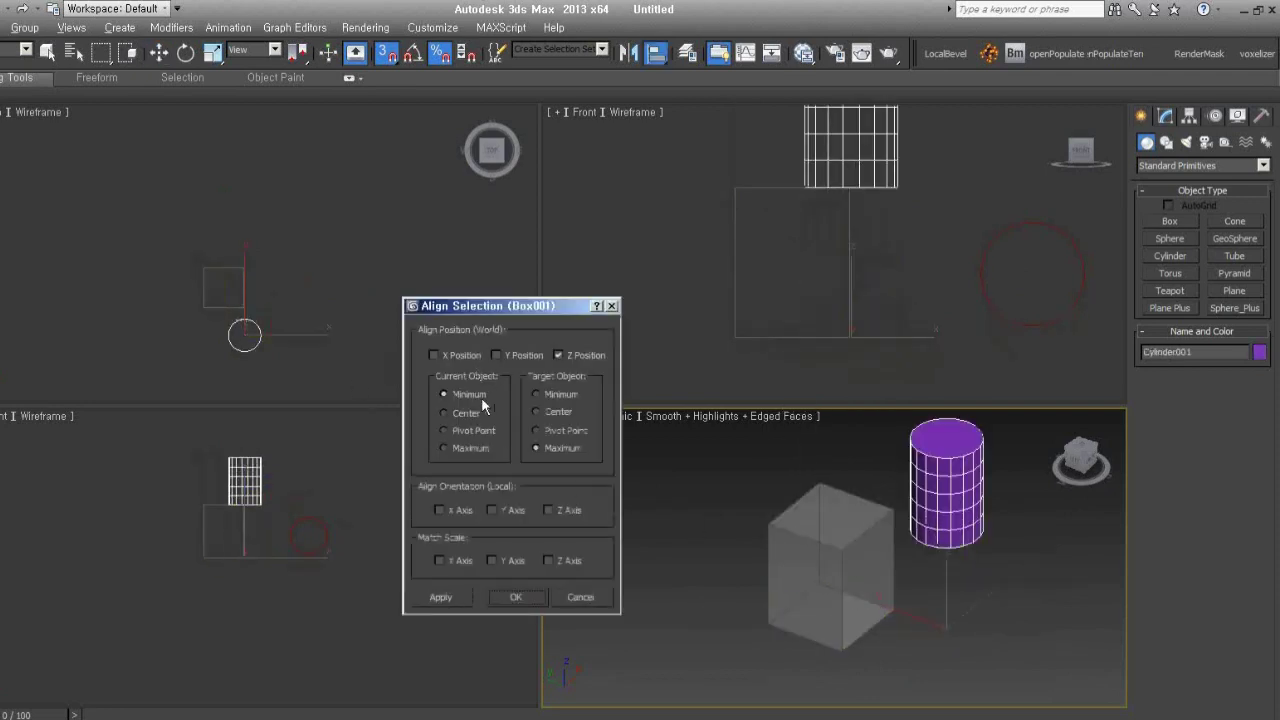
left_click(433, 355)
left_click(496, 355)
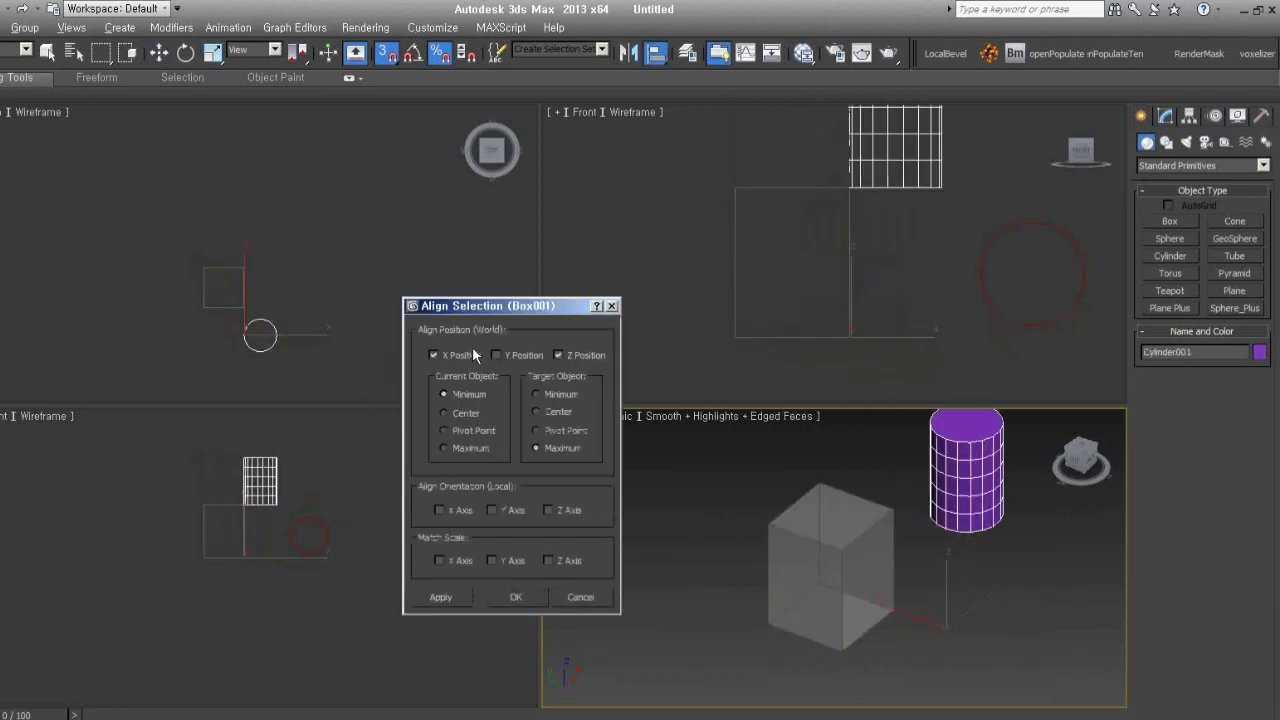
left_click(466, 412)
left_click(462, 430)
left_click(536, 430)
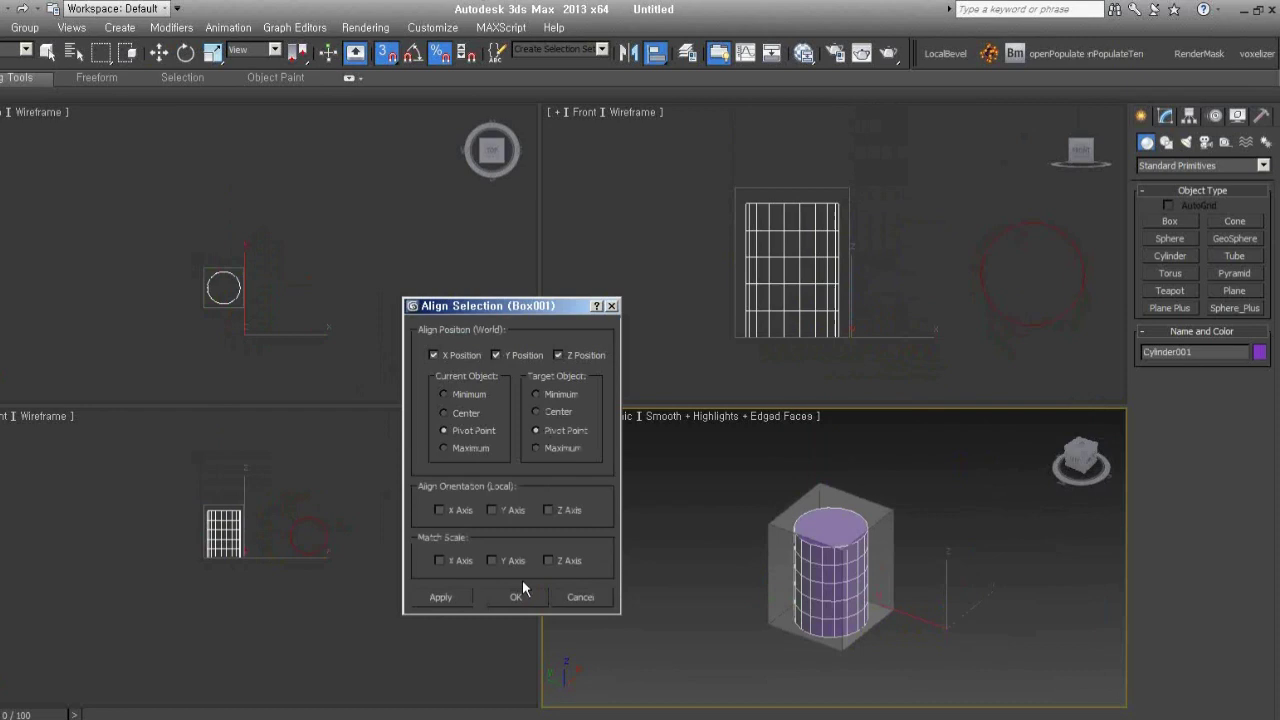
left_click(440, 597)
Rest the cylinder's bottom on the box top using Z-only Minimum-to-Maximum alignment
left_click(559, 355)
left_click(550, 448)
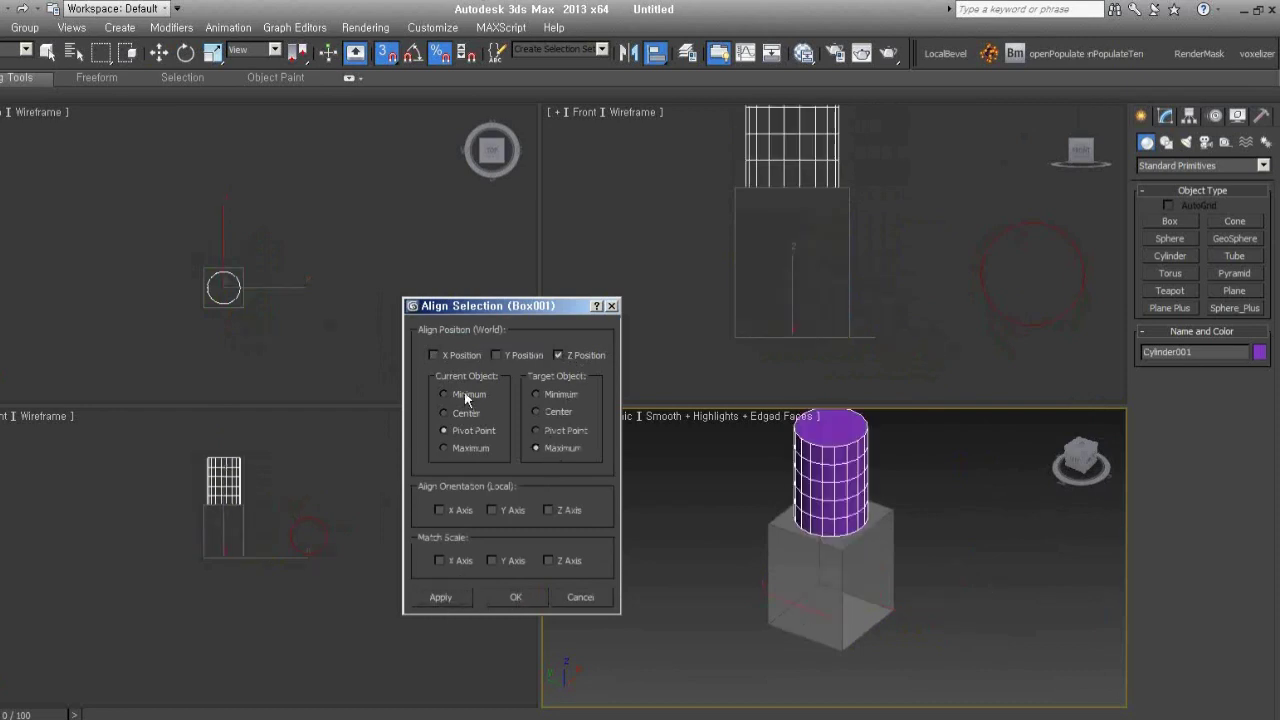
left_click(466, 396)
left_click(519, 596)
middle_click_drag(977, 559, 963, 597)
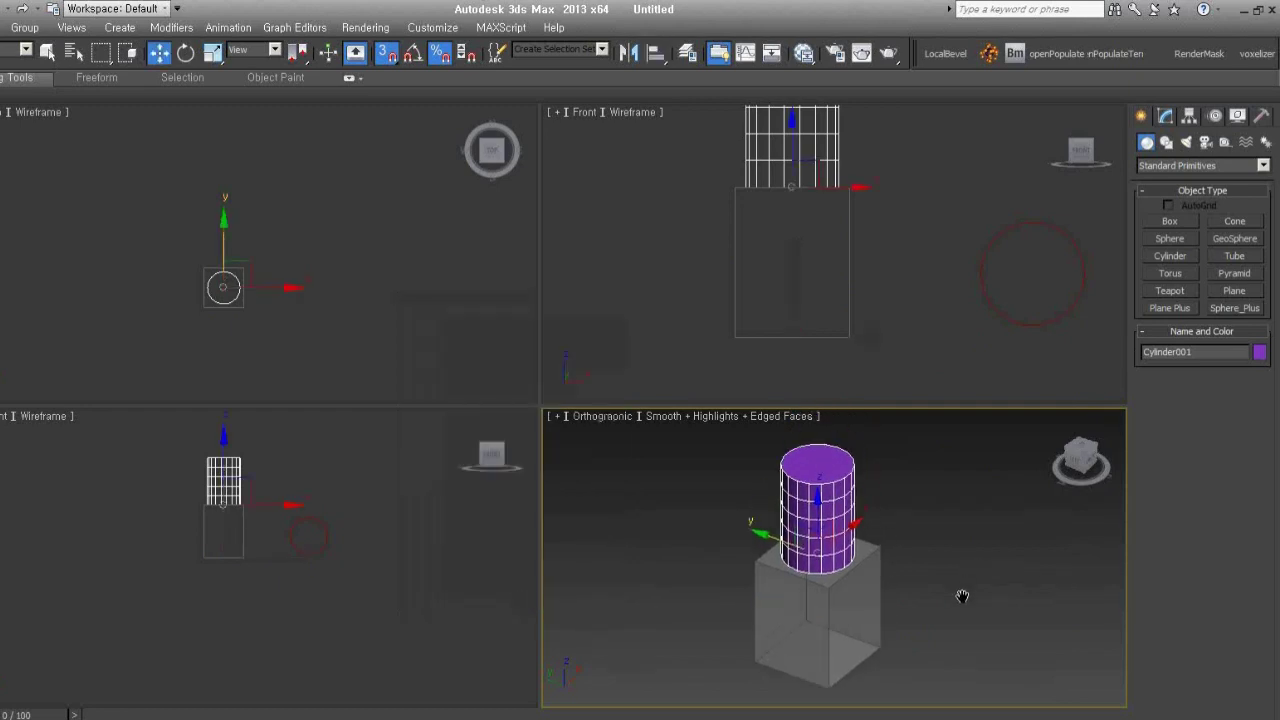
left_click(964, 589)
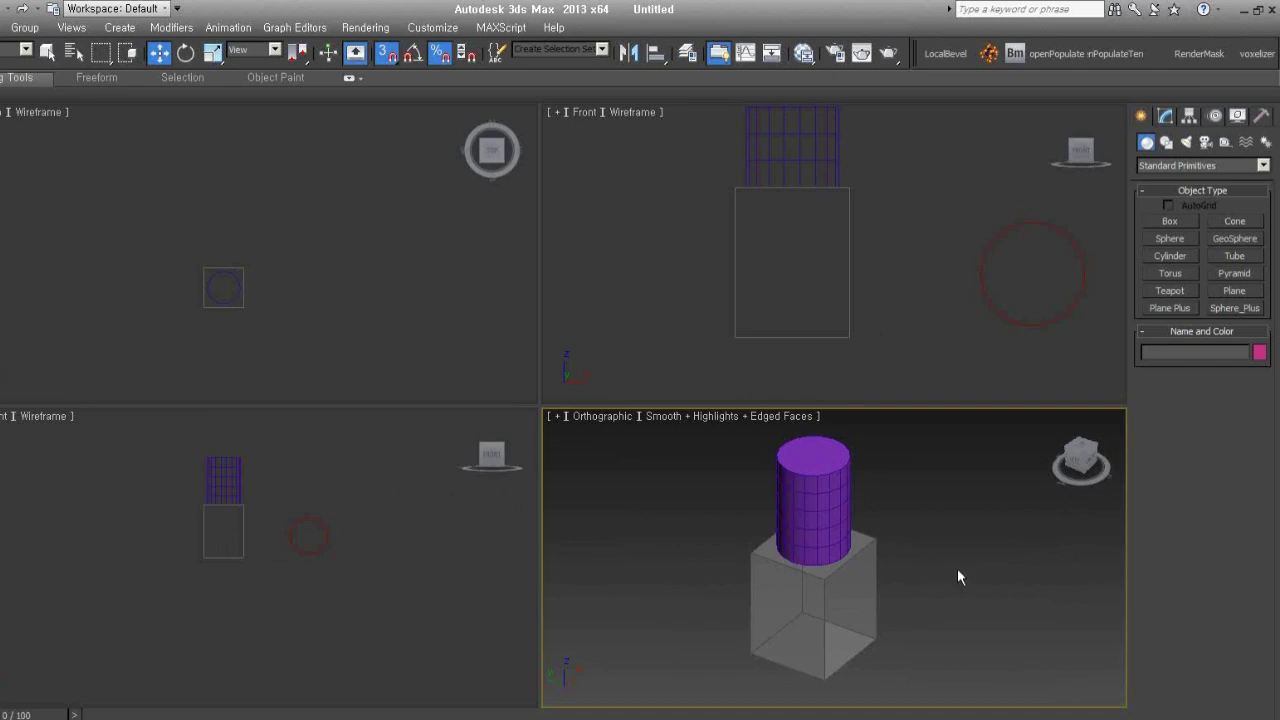
Zoom out the viewport and select the red cylinder
middle_click_drag(954, 574, 945, 586)
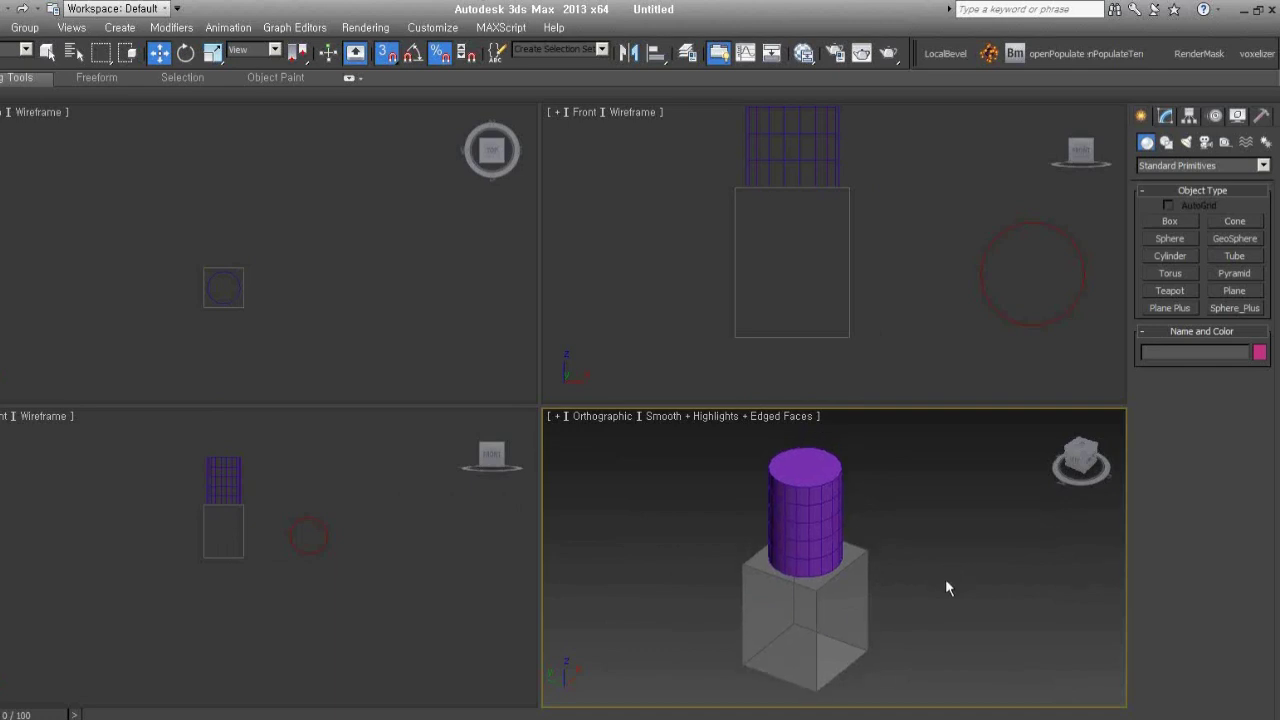
left_click(829, 629)
scroll(897, 603, "down", 3)
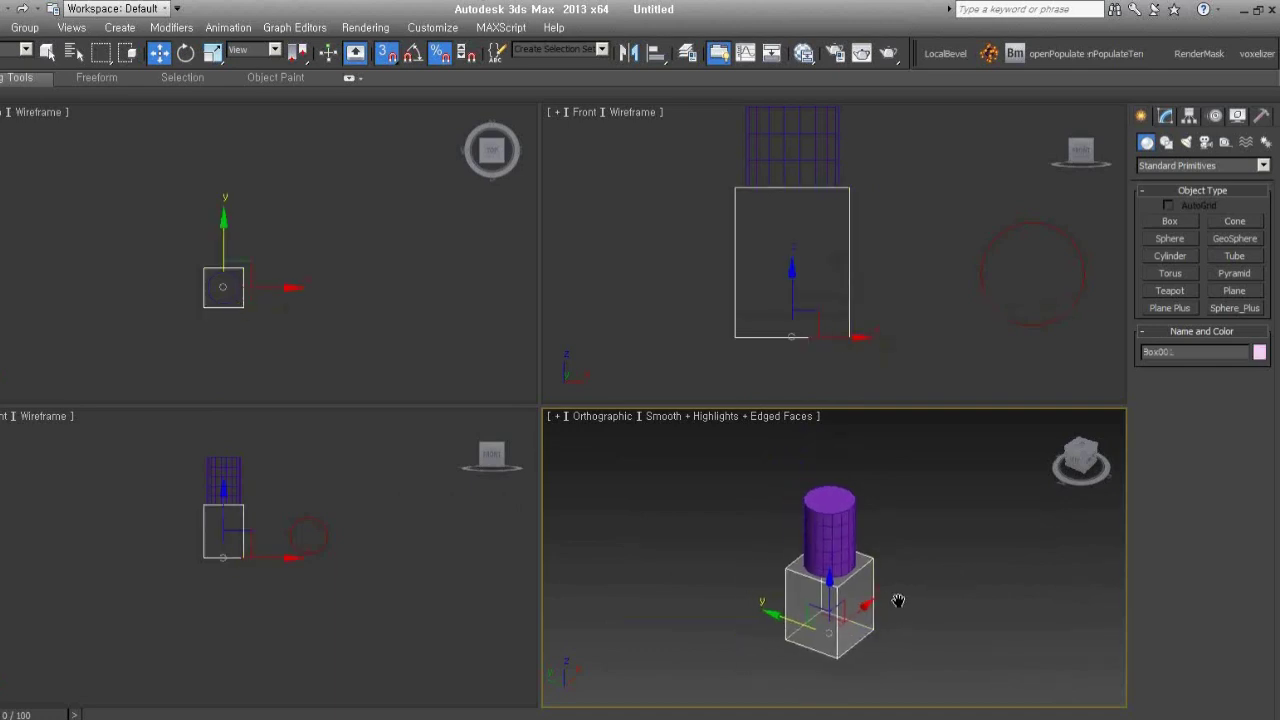
scroll(940, 606, "down", 2)
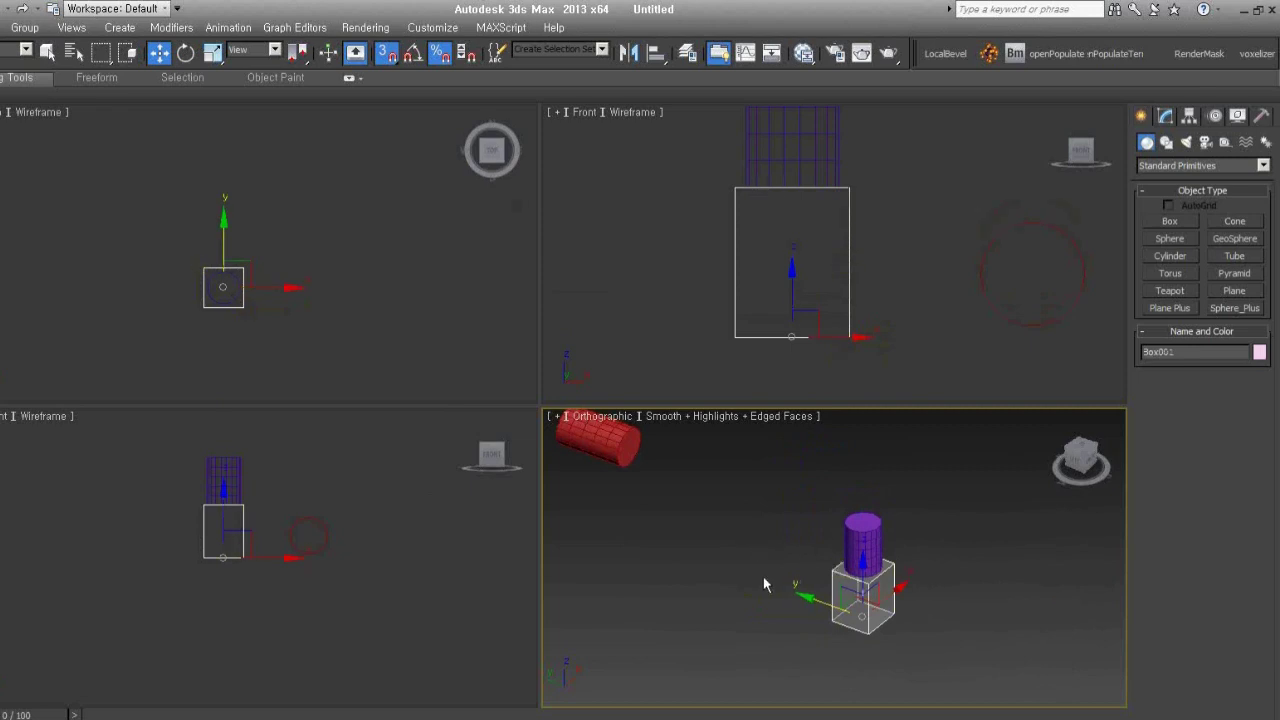
left_click(608, 450)
middle_click_drag(635, 493, 650, 513)
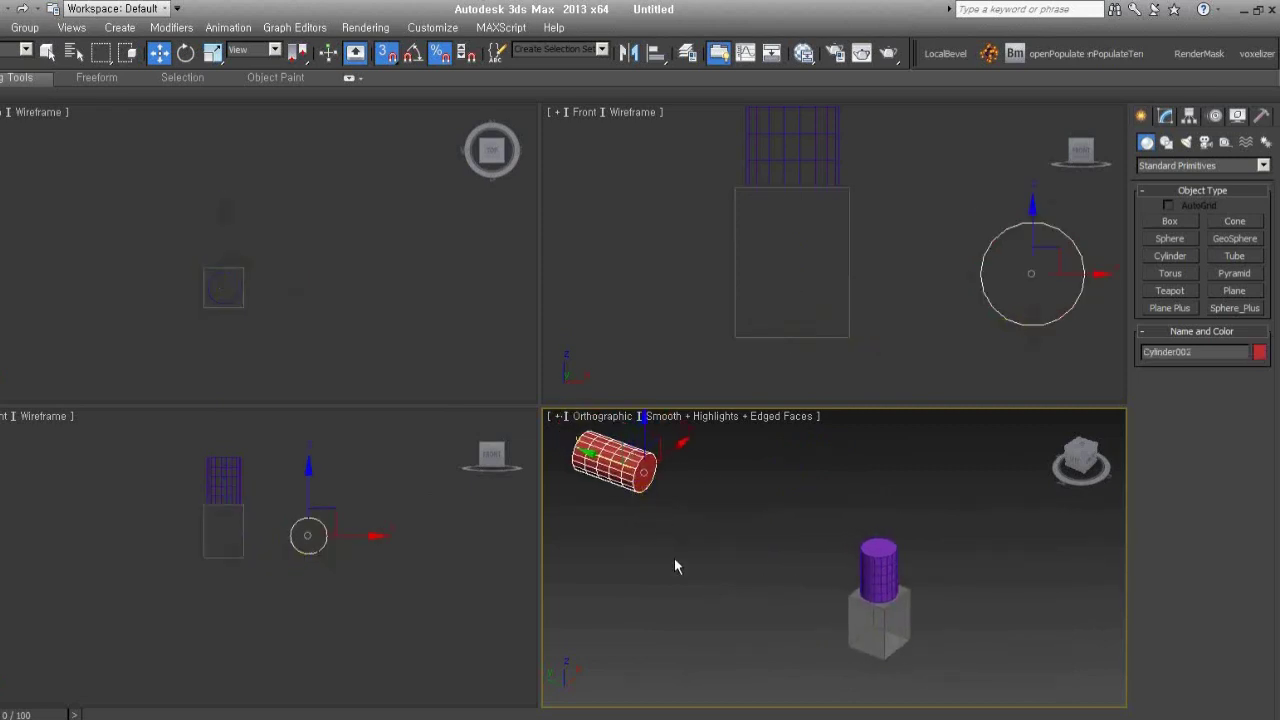
Try dragging the red cylinder toward the stack, cancelling each move, then start Align
mouse_move(602, 462)
left_mouse_down()
mouse_move(829, 600)
mouse_move(857, 663)
mouse_move(697, 558)
left_mouse_up()
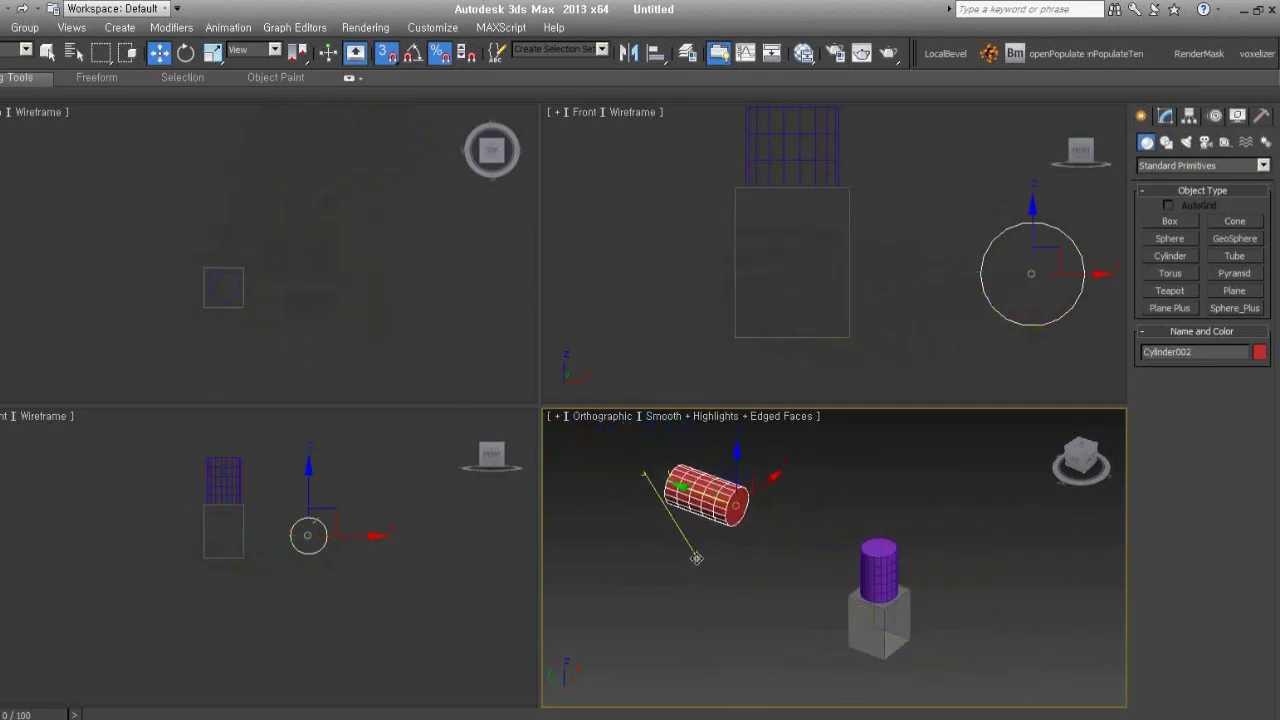
right_click(697, 558)
left_click(880, 625)
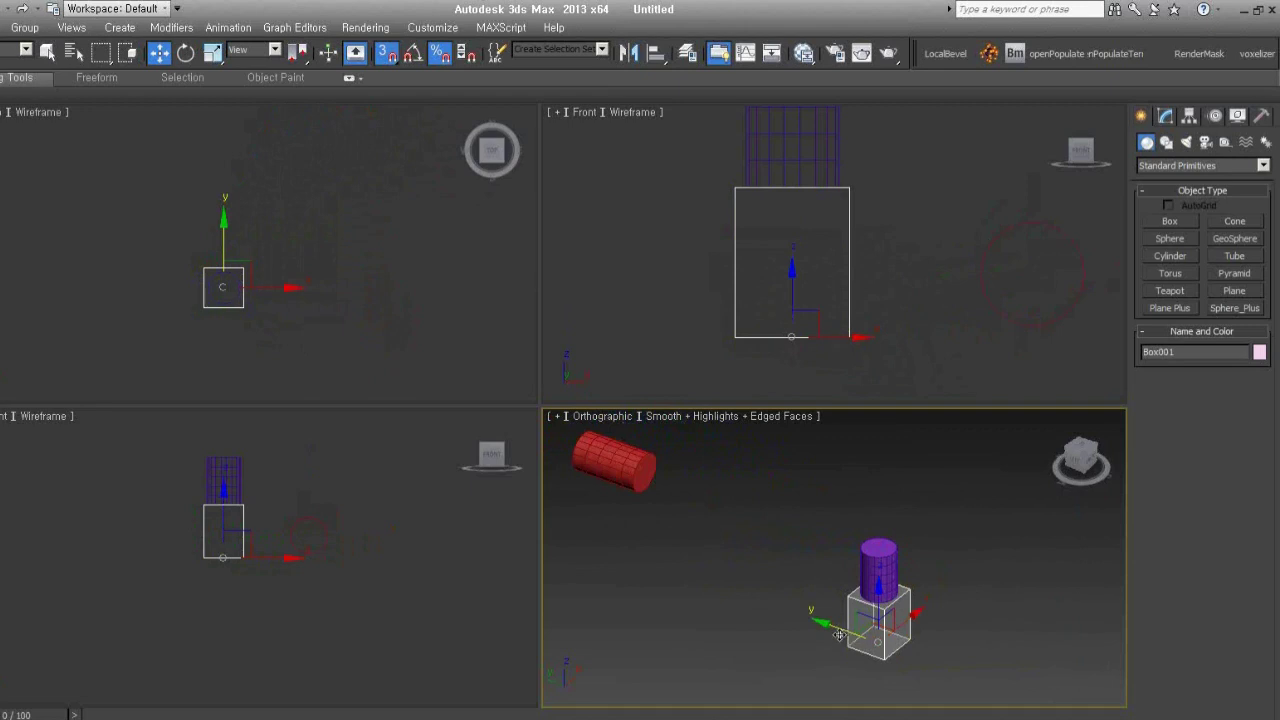
left_click_drag(644, 474, 860, 632)
right_click(860, 632)
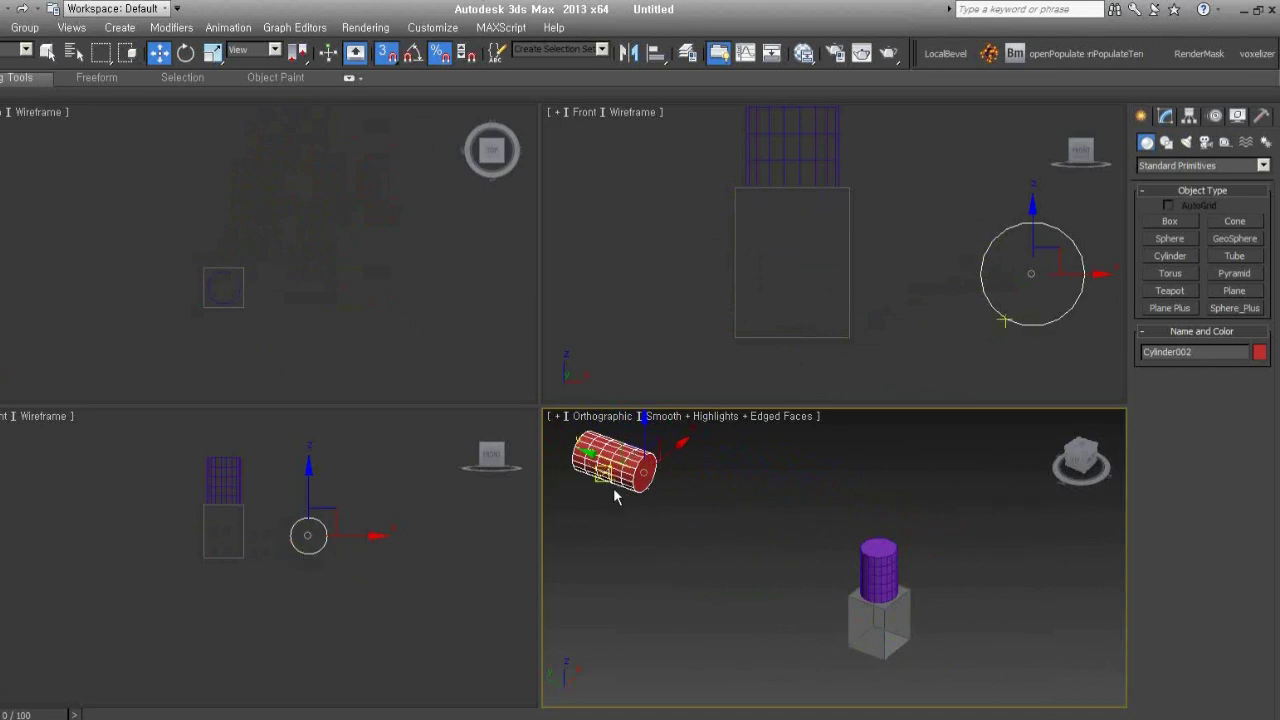
key("alt+a")
Centre the red cylinder on the grey box along Y only, Center to Center
left_click(876, 632)
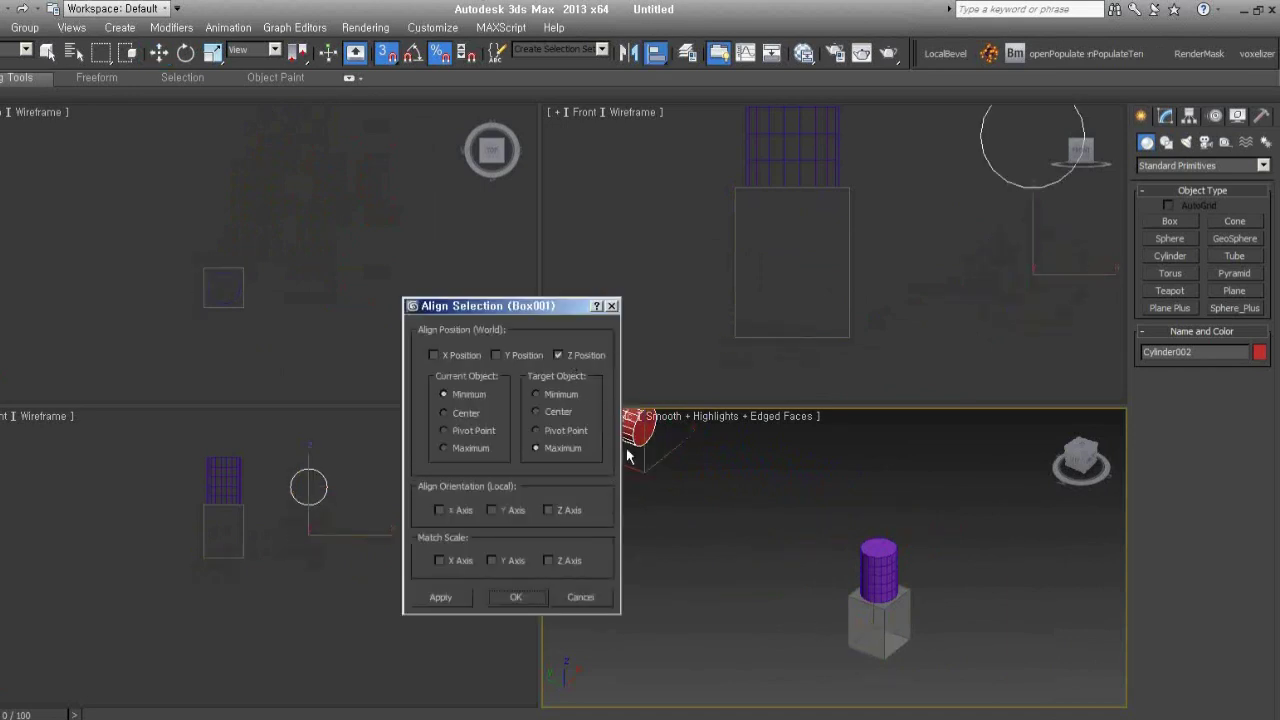
left_click(558, 355)
left_click(497, 355)
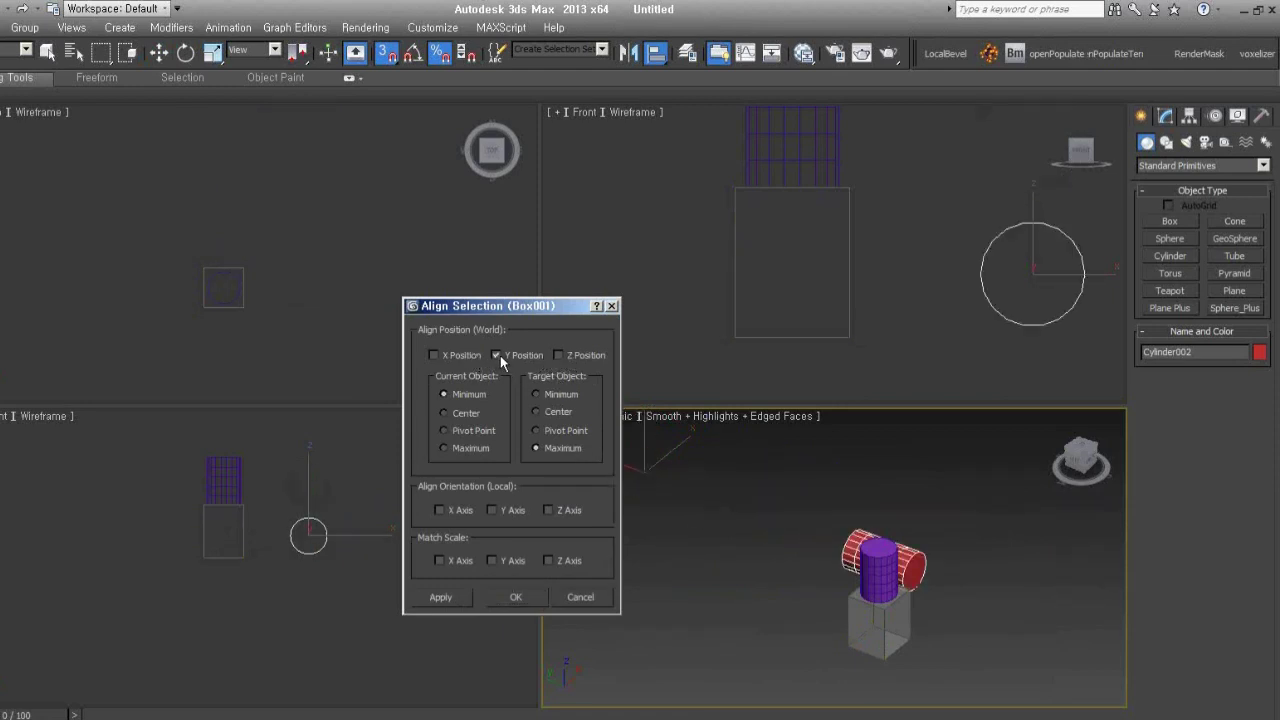
left_click(458, 412)
left_click(555, 412)
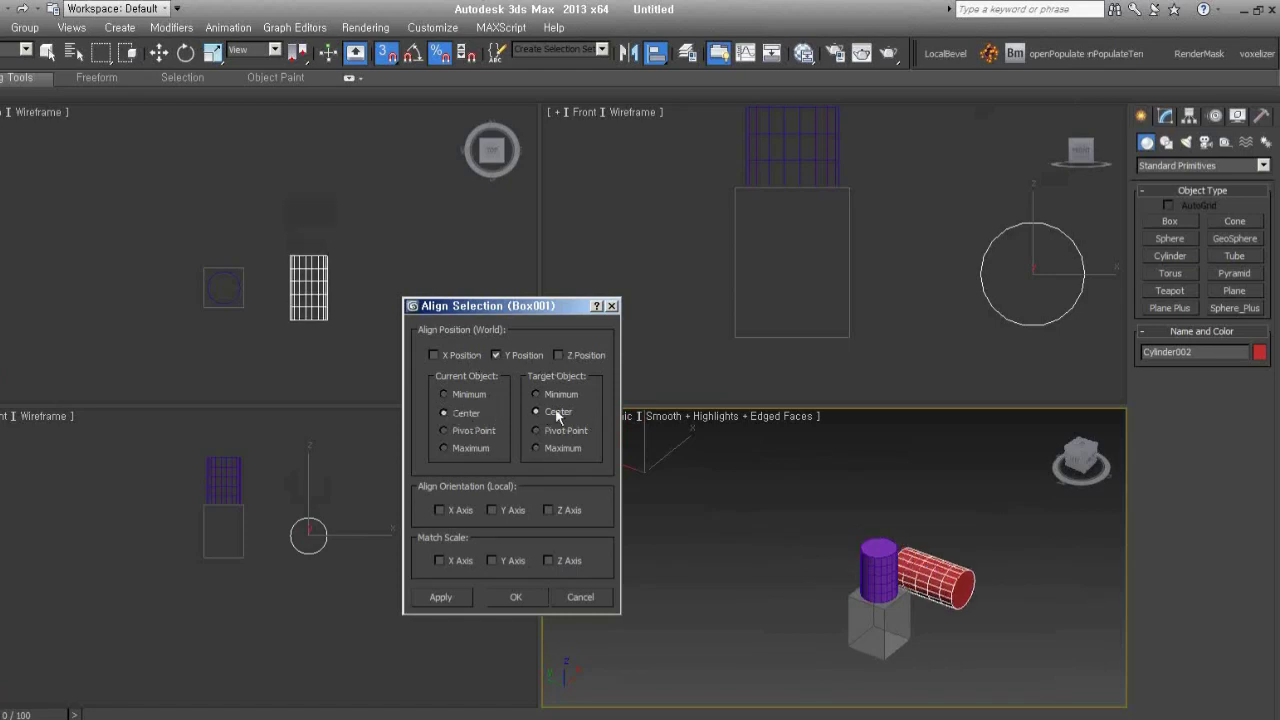
left_click(520, 597)
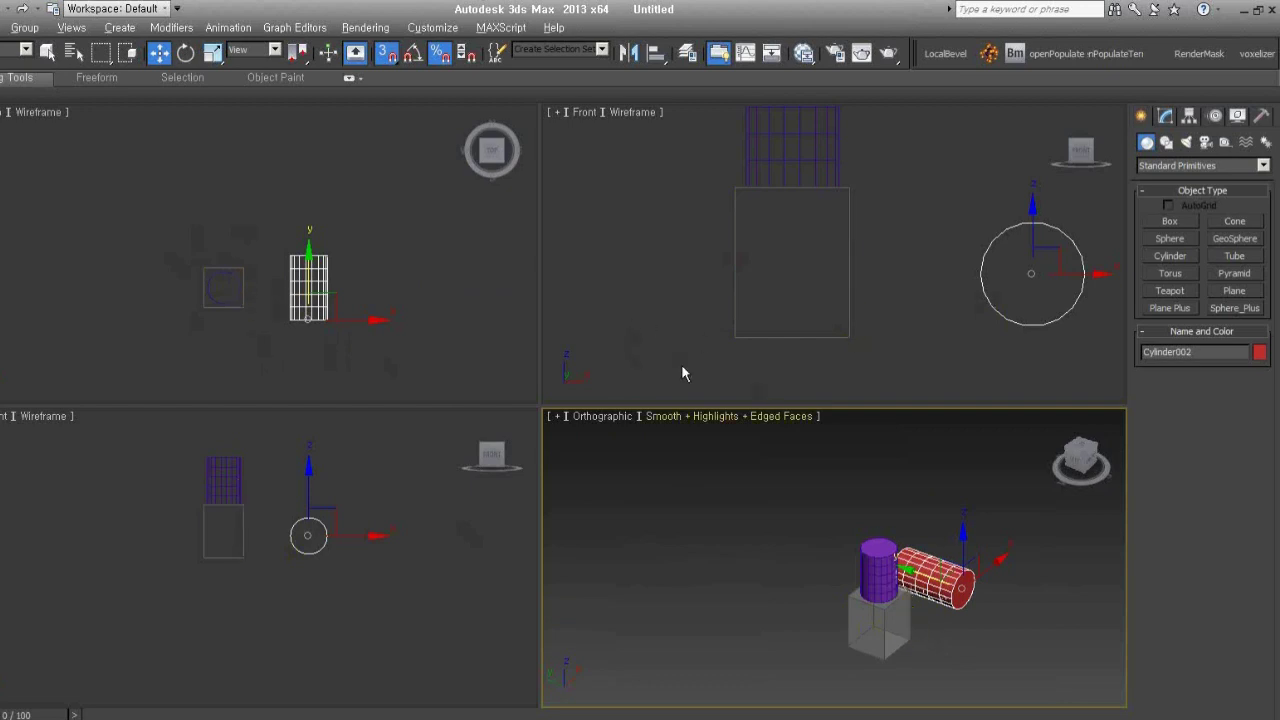
scroll(866, 539, "up", 3)
mouse_move(866, 539)
middle_mouse_down("alt")
mouse_move(954, 527)
mouse_move(823, 548)
middle_mouse_up("alt")
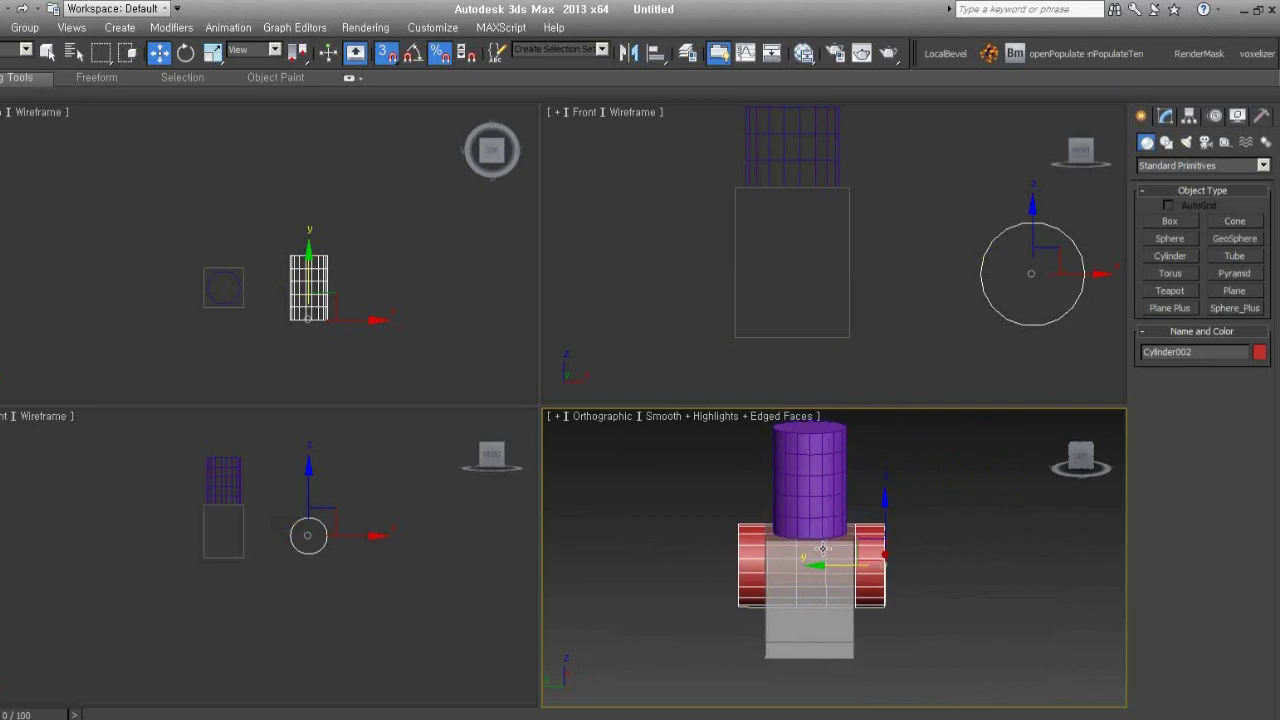
key("alt+a")
Align the red cylinder's Y Minimum to the box's Y Maximum so it sits flush against it
left_click(843, 646)
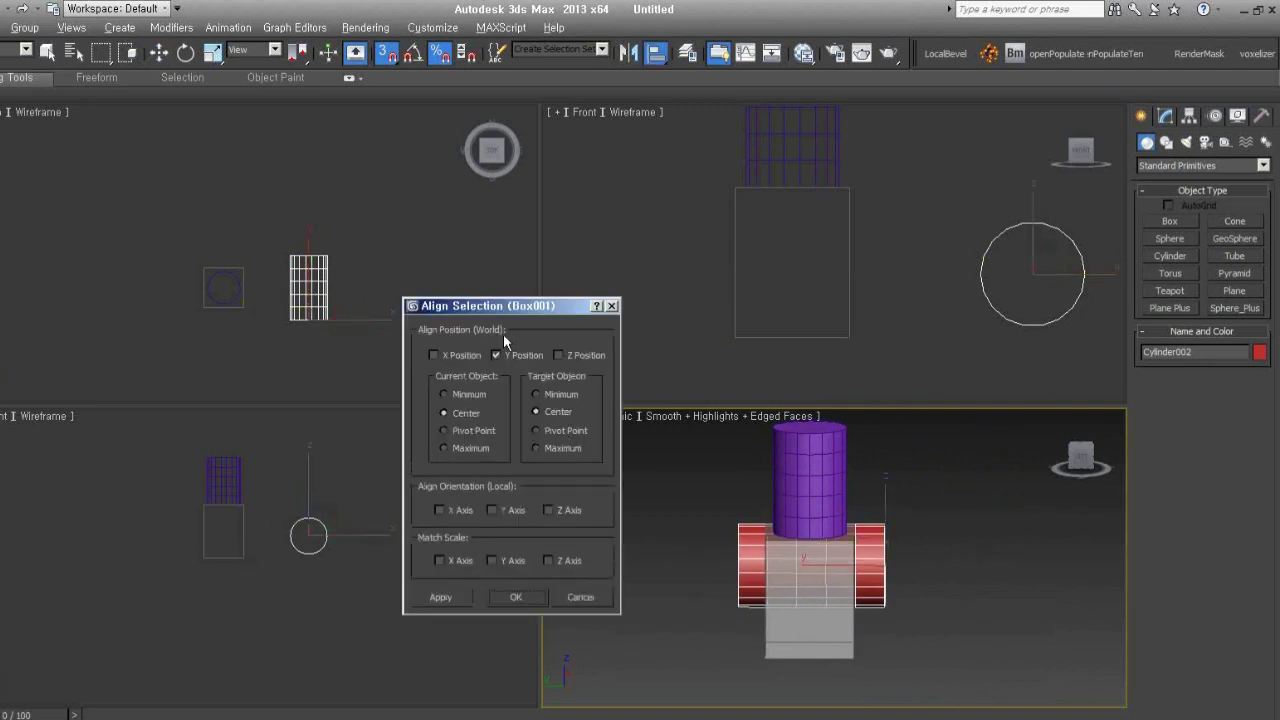
left_click_drag(490, 305, 375, 319)
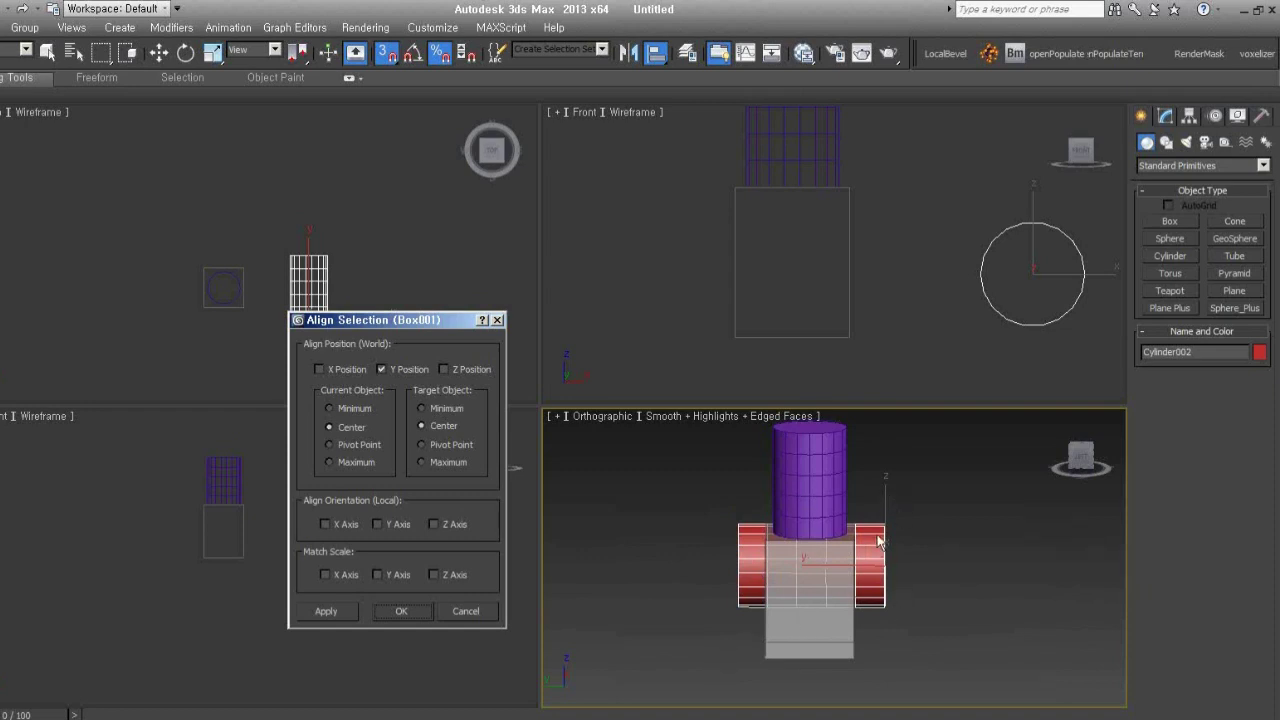
left_click(350, 410)
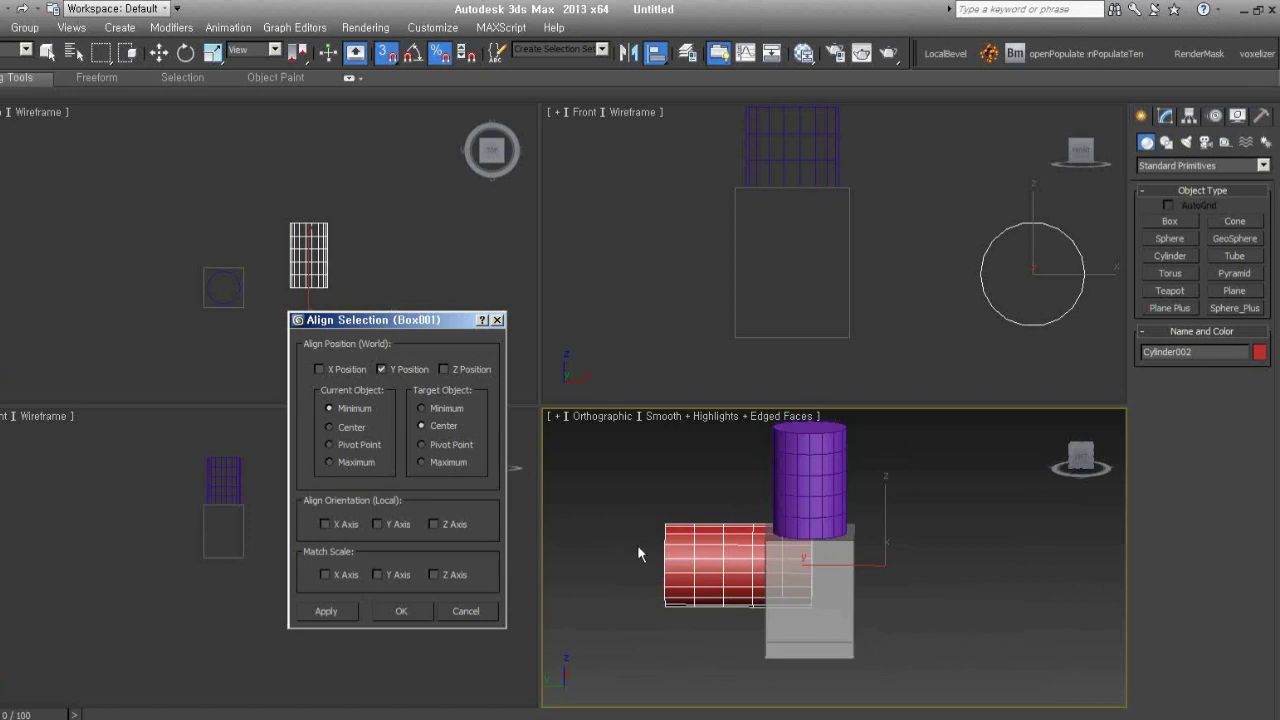
left_click(436, 466)
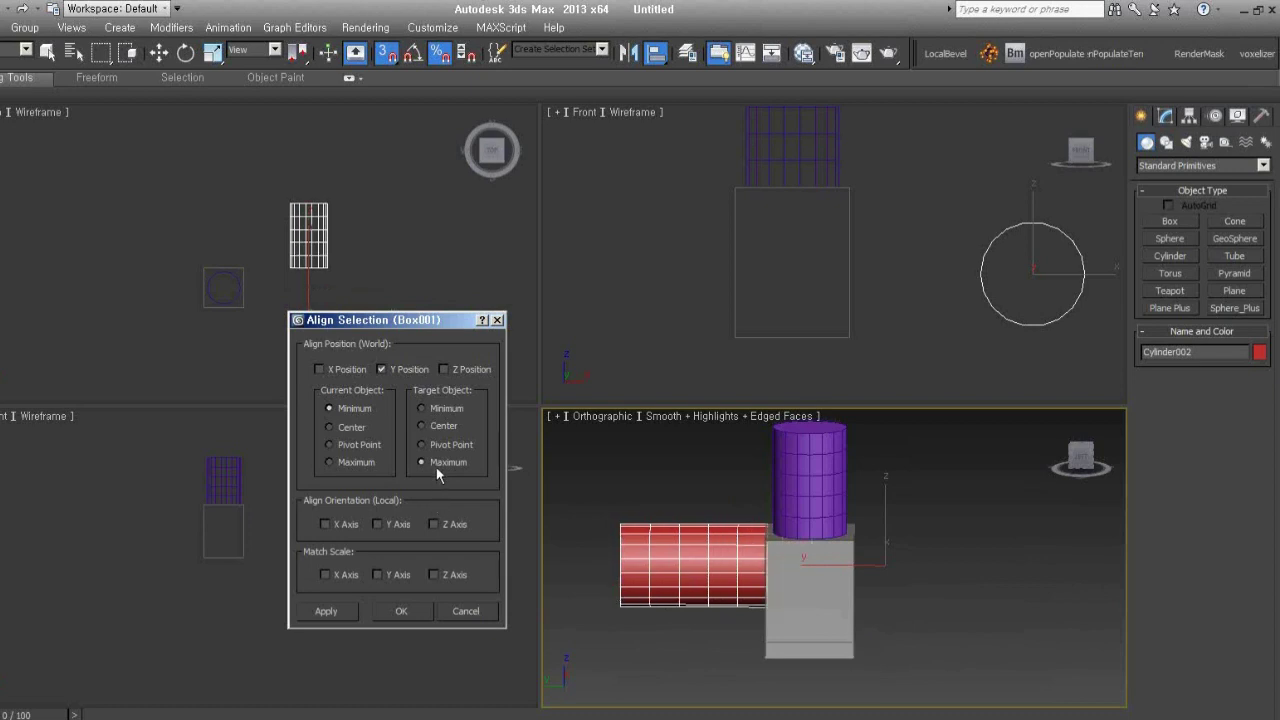
left_click(827, 609)
left_click(408, 610)
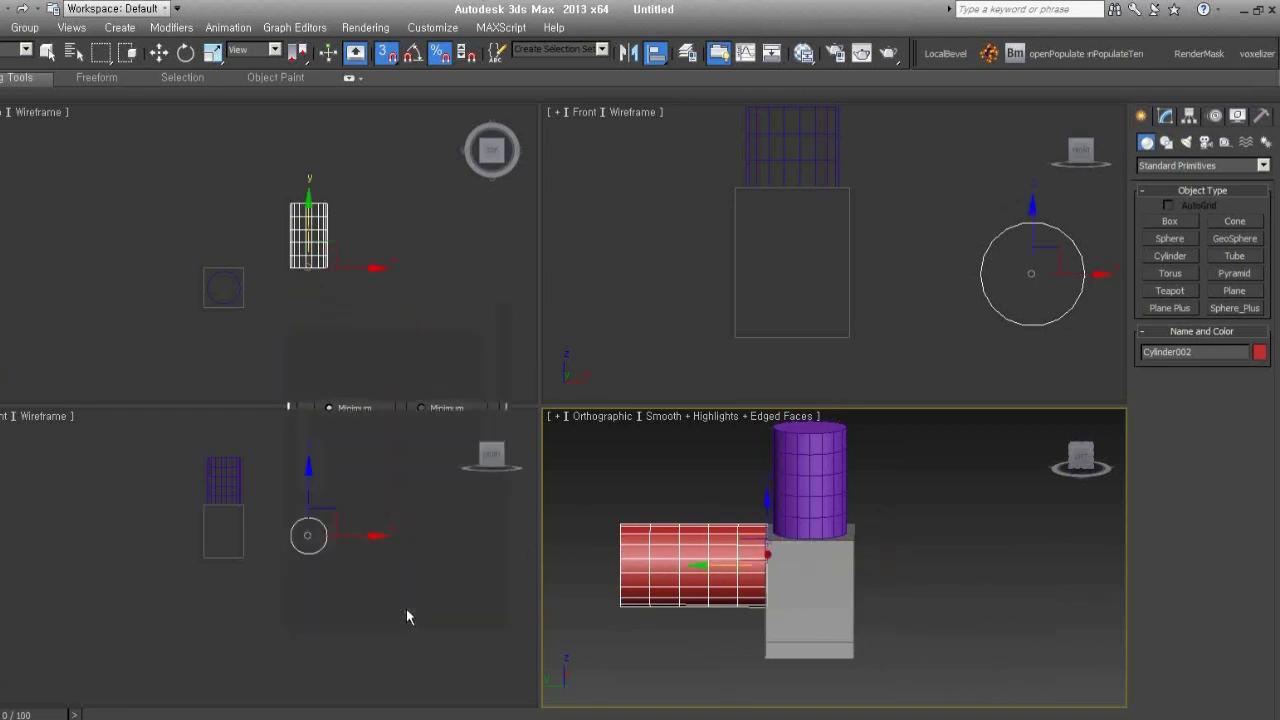
key("w")
mouse_move(979, 556)
middle_mouse_down("alt")
mouse_move(906, 583)
mouse_move(924, 515)
mouse_move(786, 591)
mouse_move(897, 537)
mouse_move(925, 553)
middle_mouse_up("alt")
Realign the red cylinder with its Maximum against the box's Minimum side
scroll(924, 515, "down", 2)
key("alt+a")
left_click(788, 530)
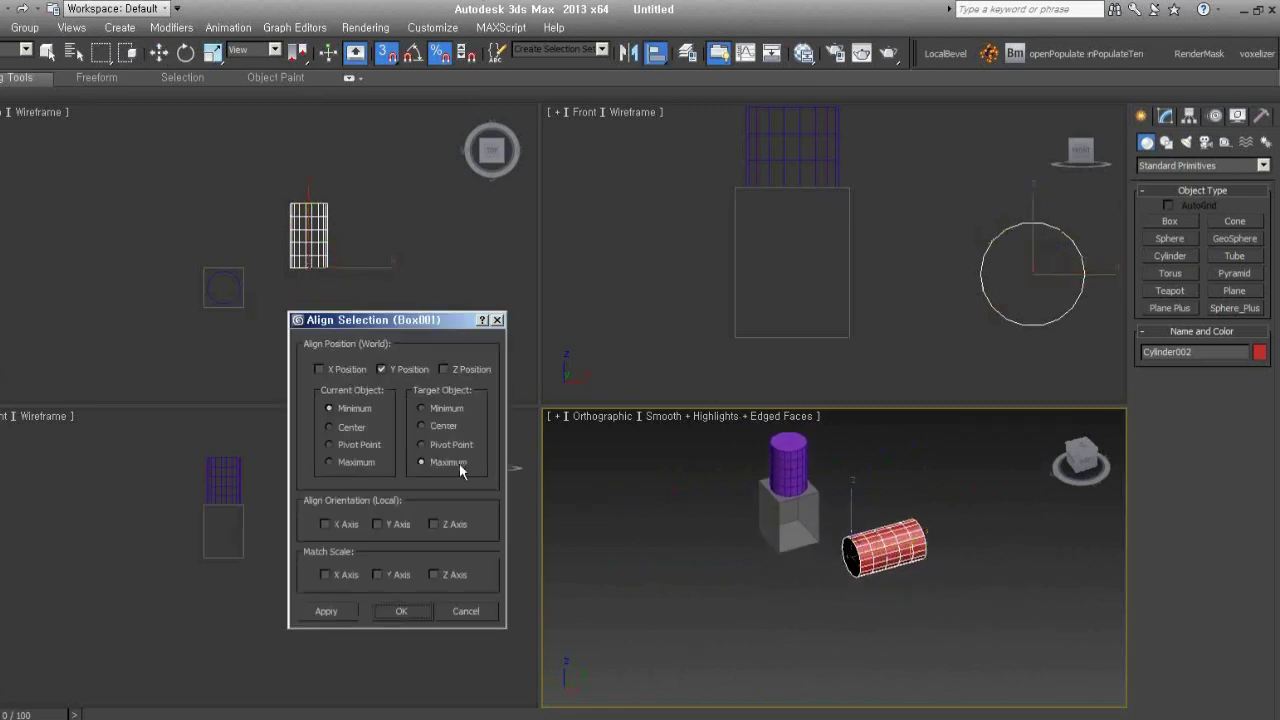
left_click(370, 464)
left_click(440, 409)
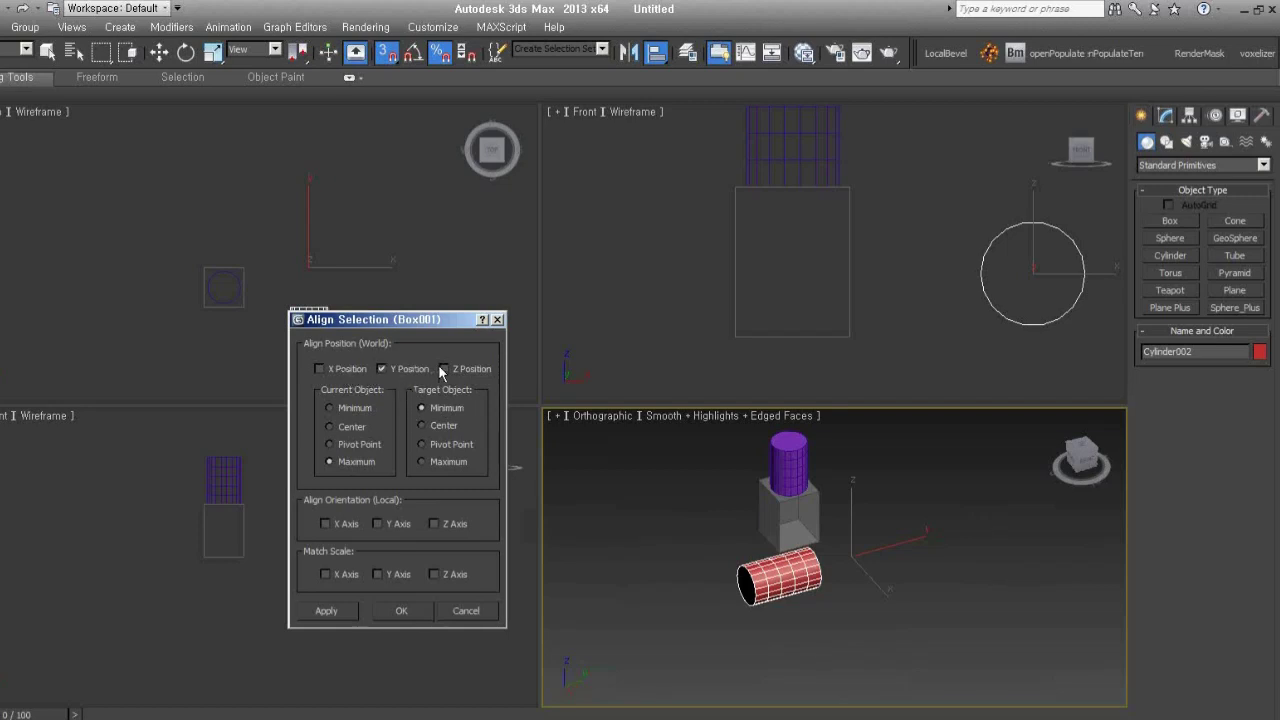
left_click(401, 610)
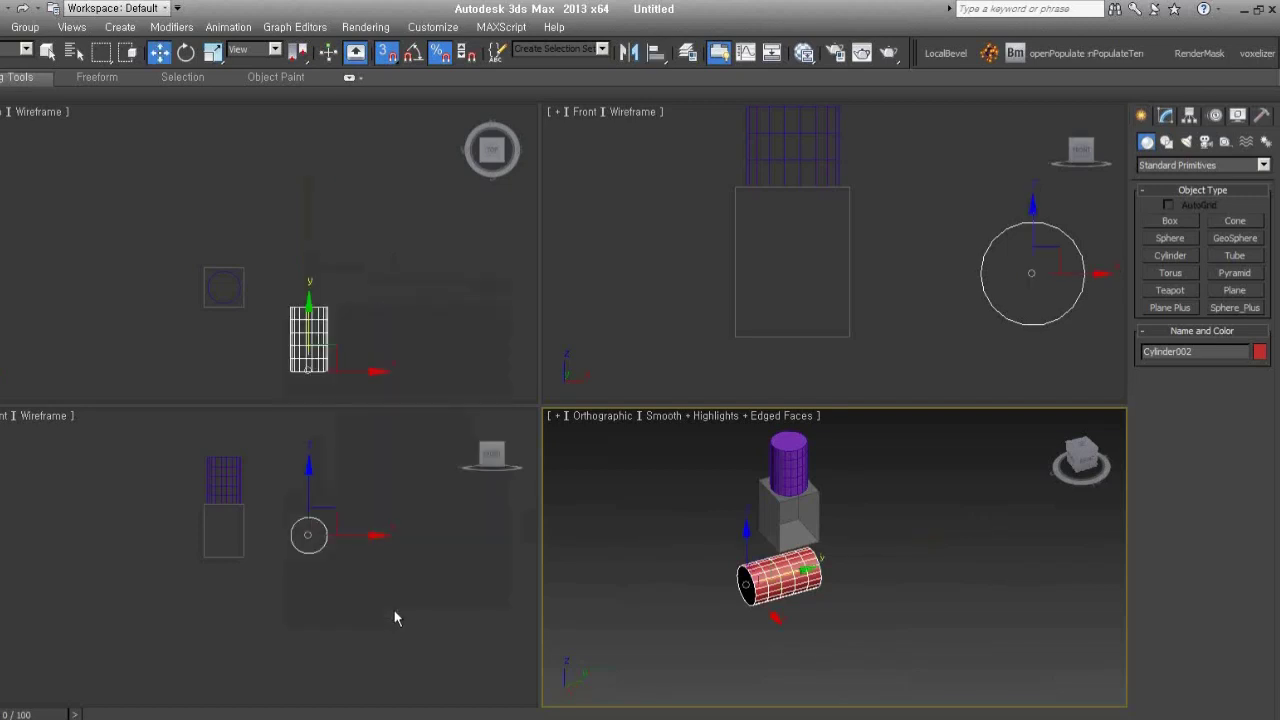
Marquee-select the box and both cylinders together
left_click(708, 621)
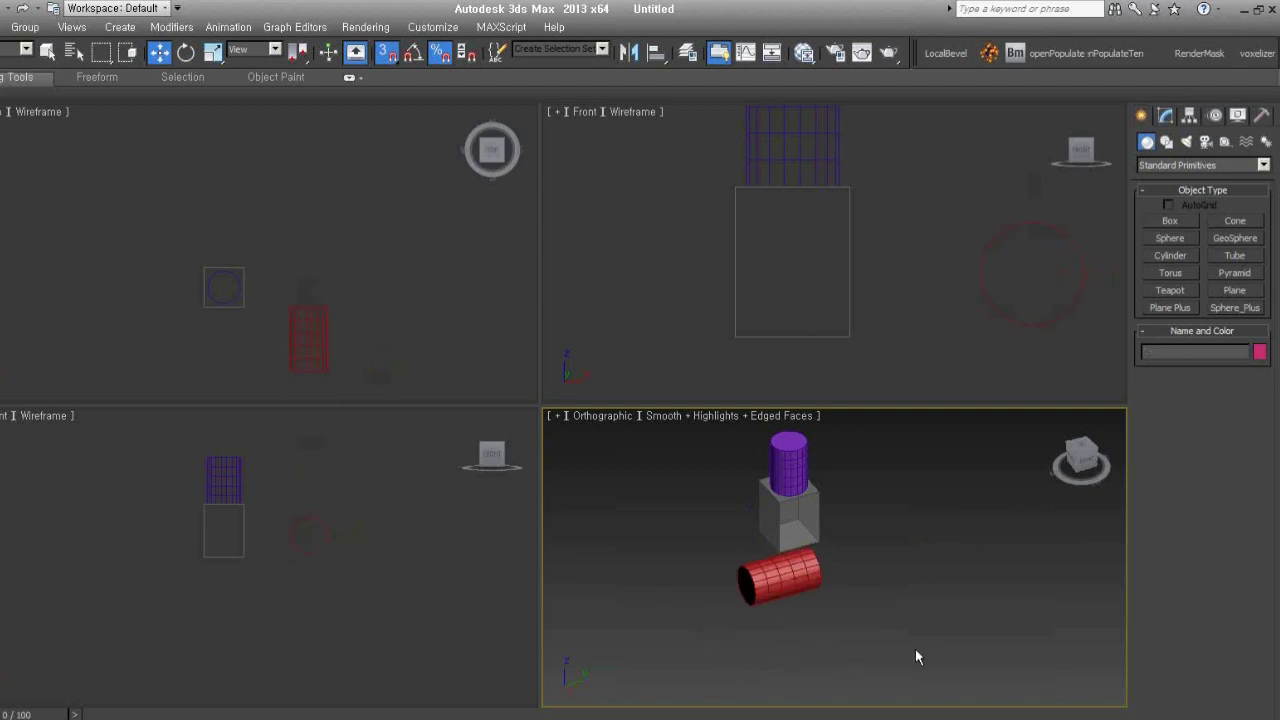
left_click_drag(915, 650, 724, 440)
mouse_move(715, 523)
middle_mouse_down()
mouse_move(724, 565)
mouse_move(880, 574)
middle_mouse_up()
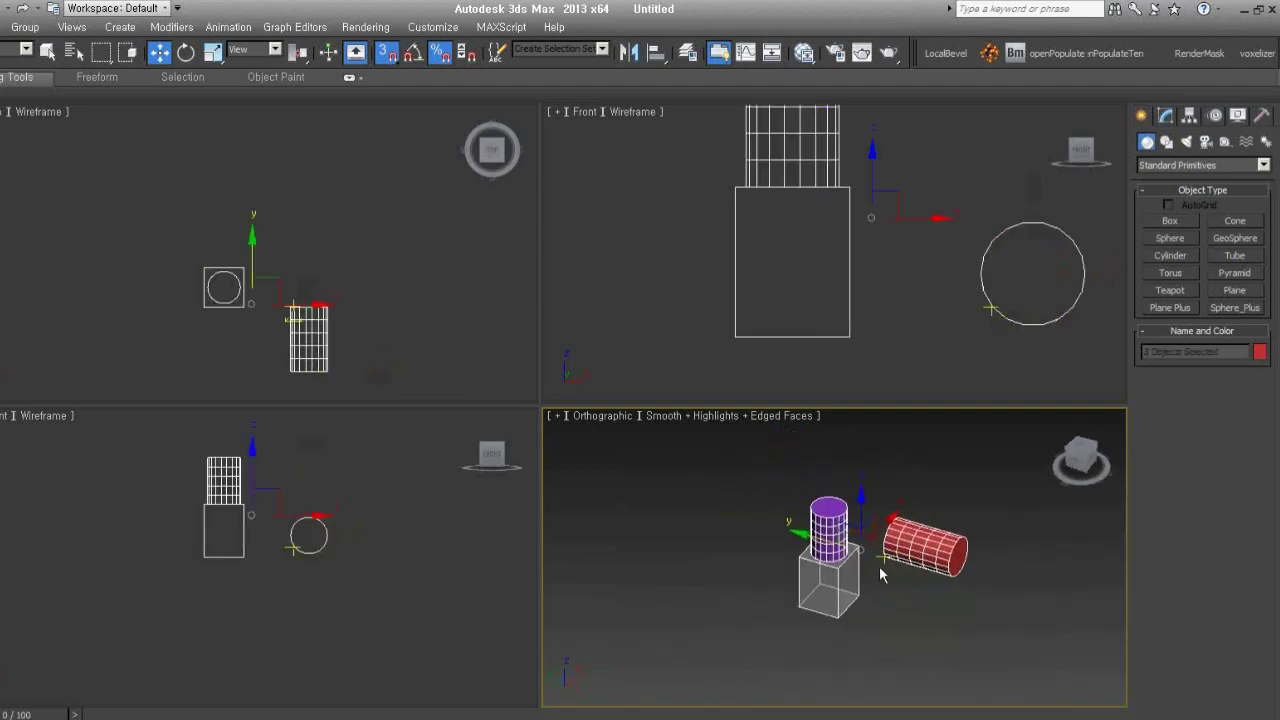
scroll(880, 574, "up", 2)
scroll(850, 585, "up", 3)
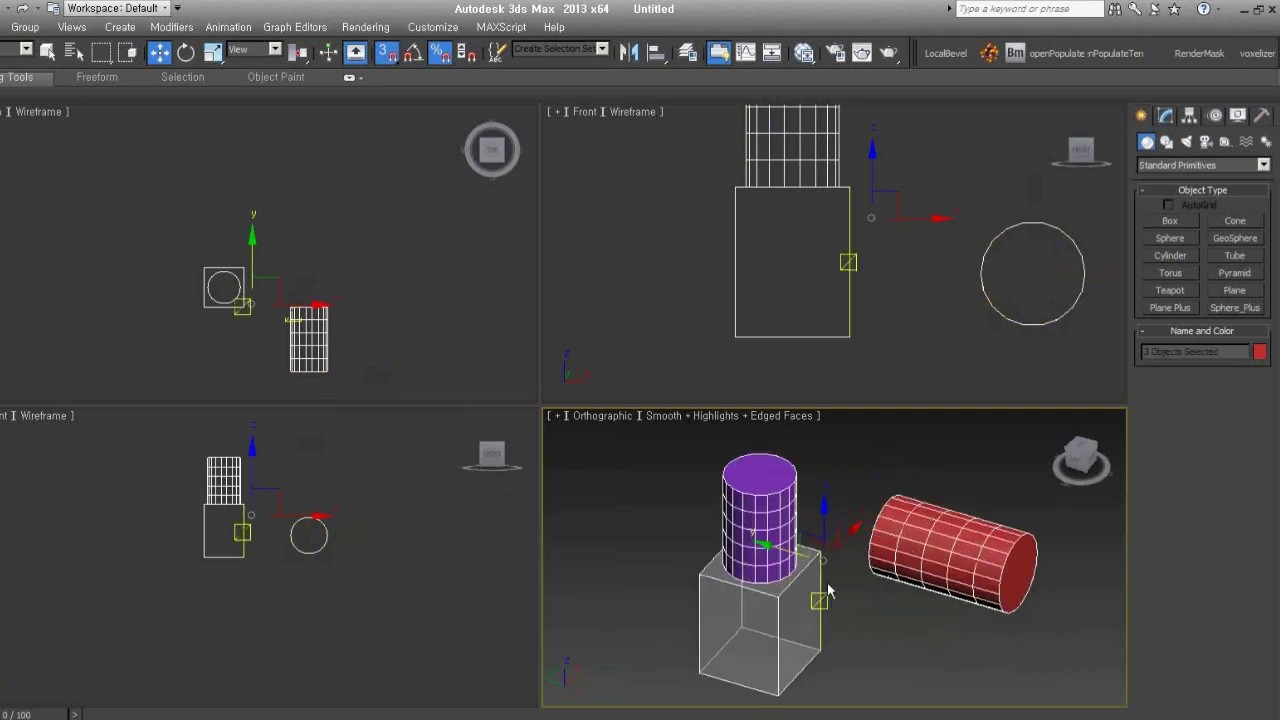
left_click(886, 622)
left_click_drag(906, 618, 726, 492)
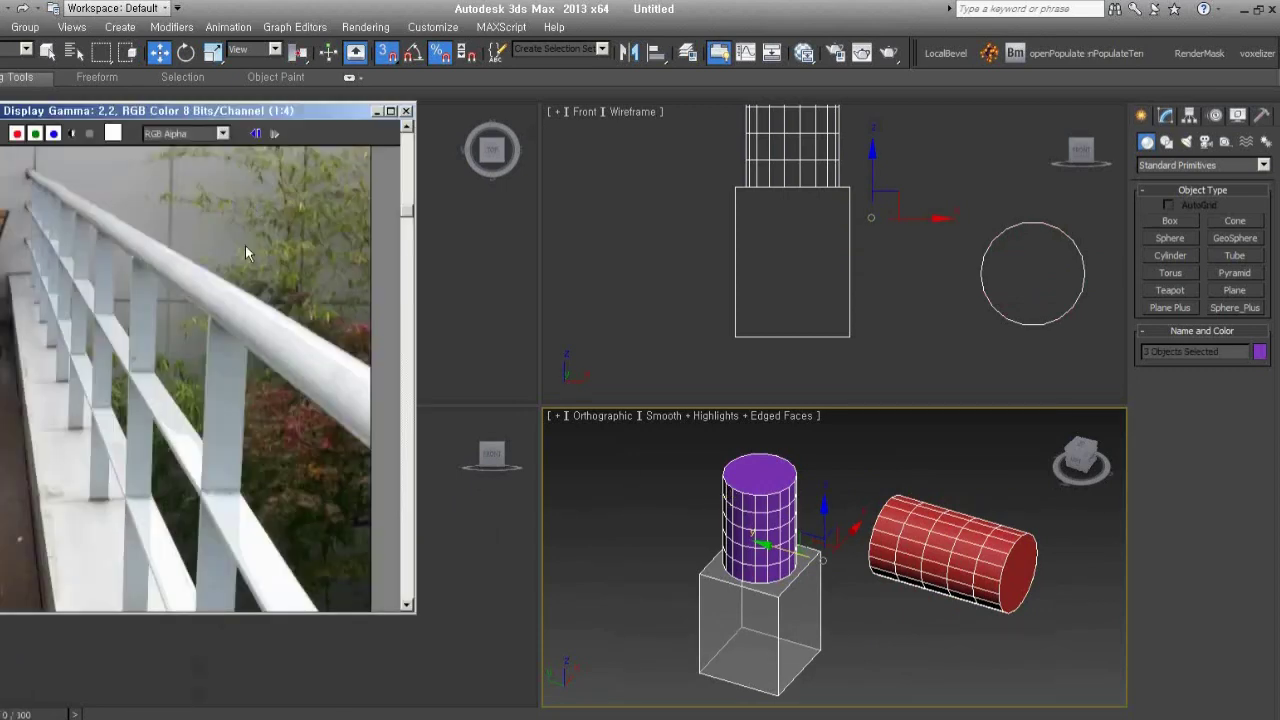
Show the next reference photo, remove the three selected objects, and return the time slider to frame 16
left_click(274, 133)
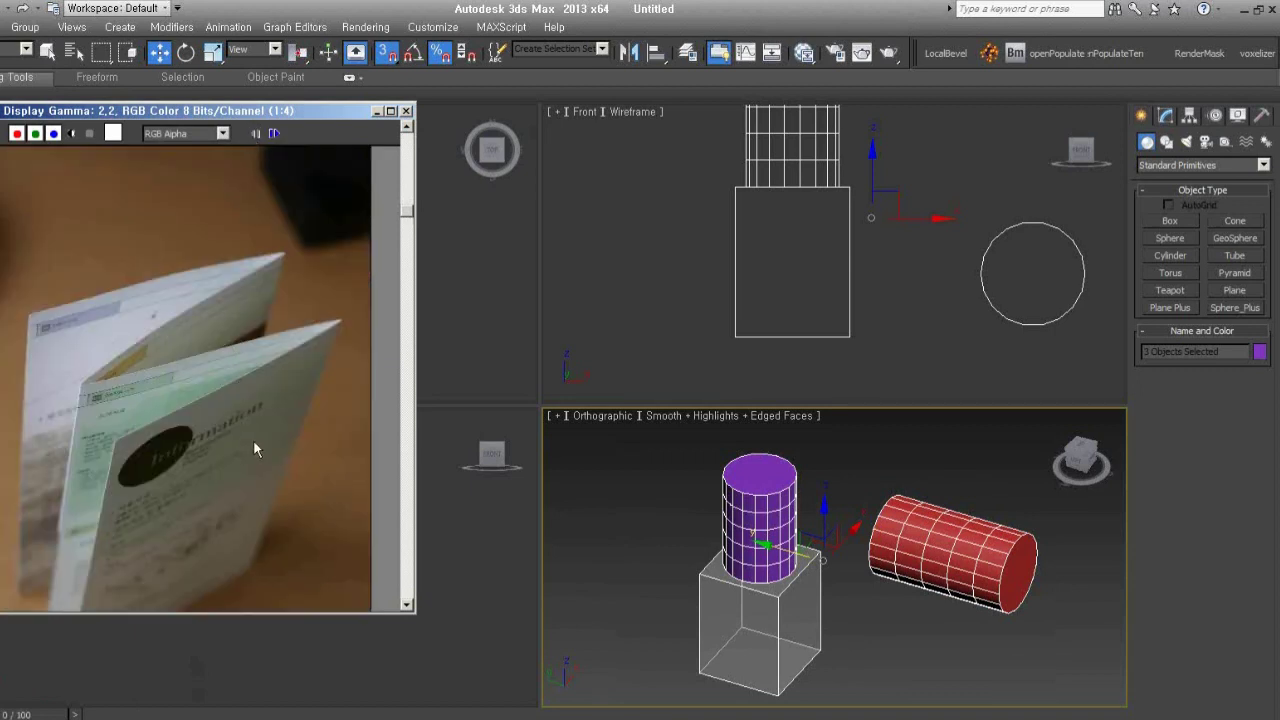
key("End")
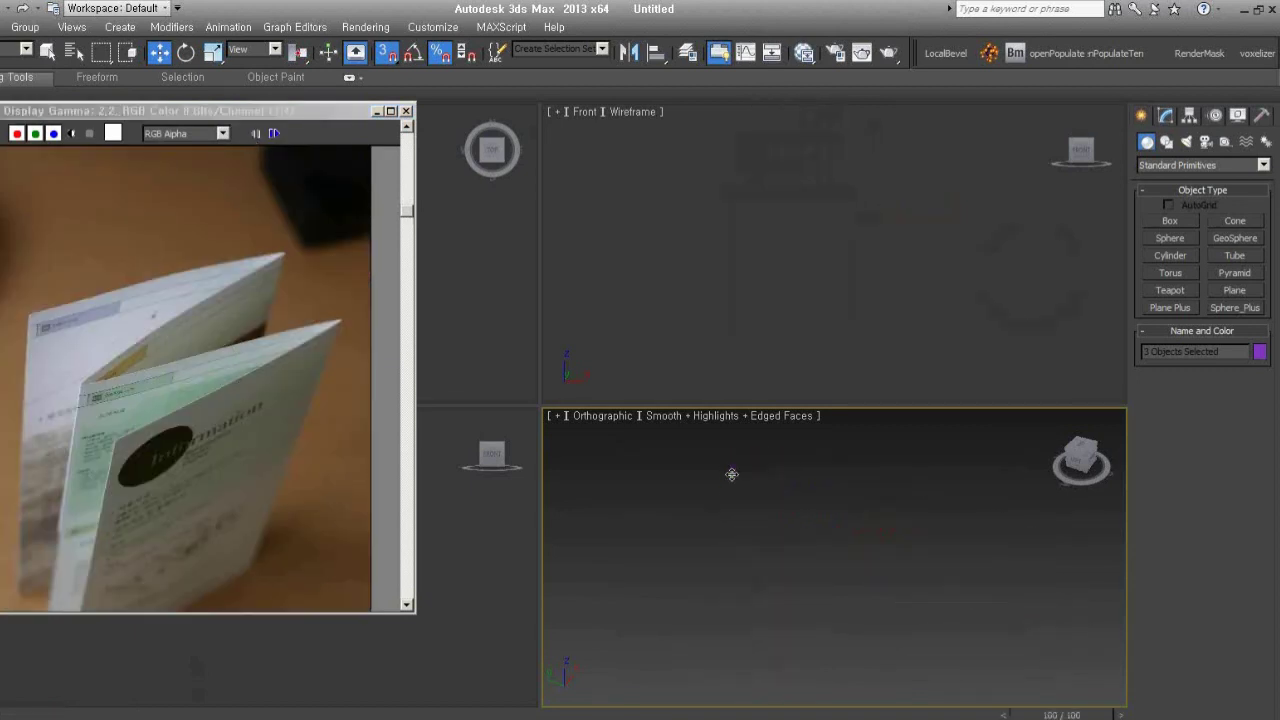
left_click(731, 474)
left_click_drag(1060, 715, 176, 715)
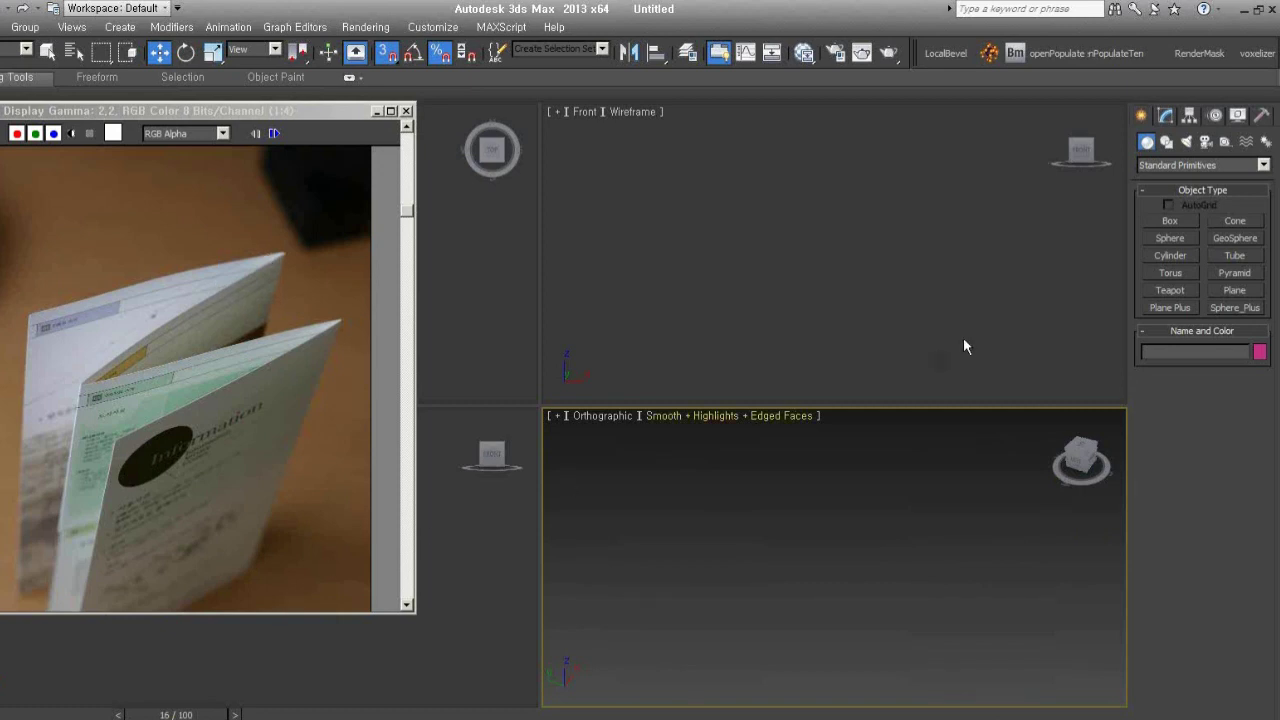
Show the Splines shape types and turn the front wireframe viewport into Top view
left_click(1166, 143)
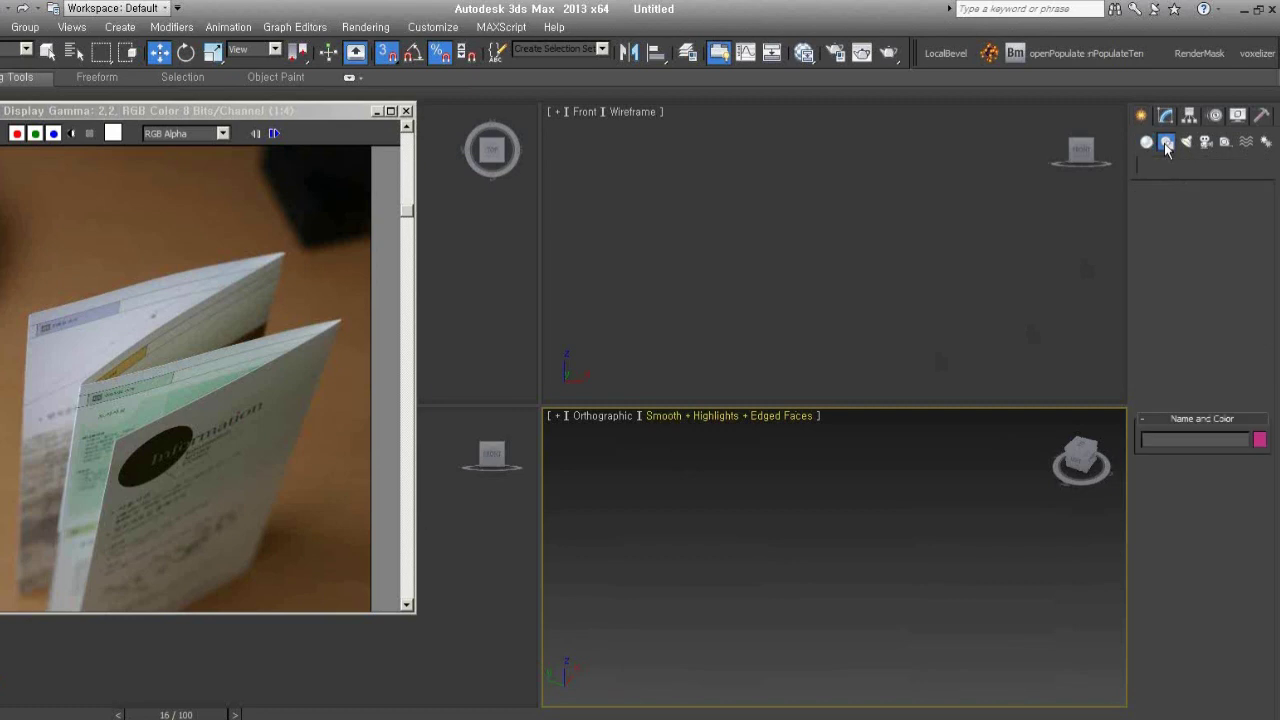
left_click(732, 310)
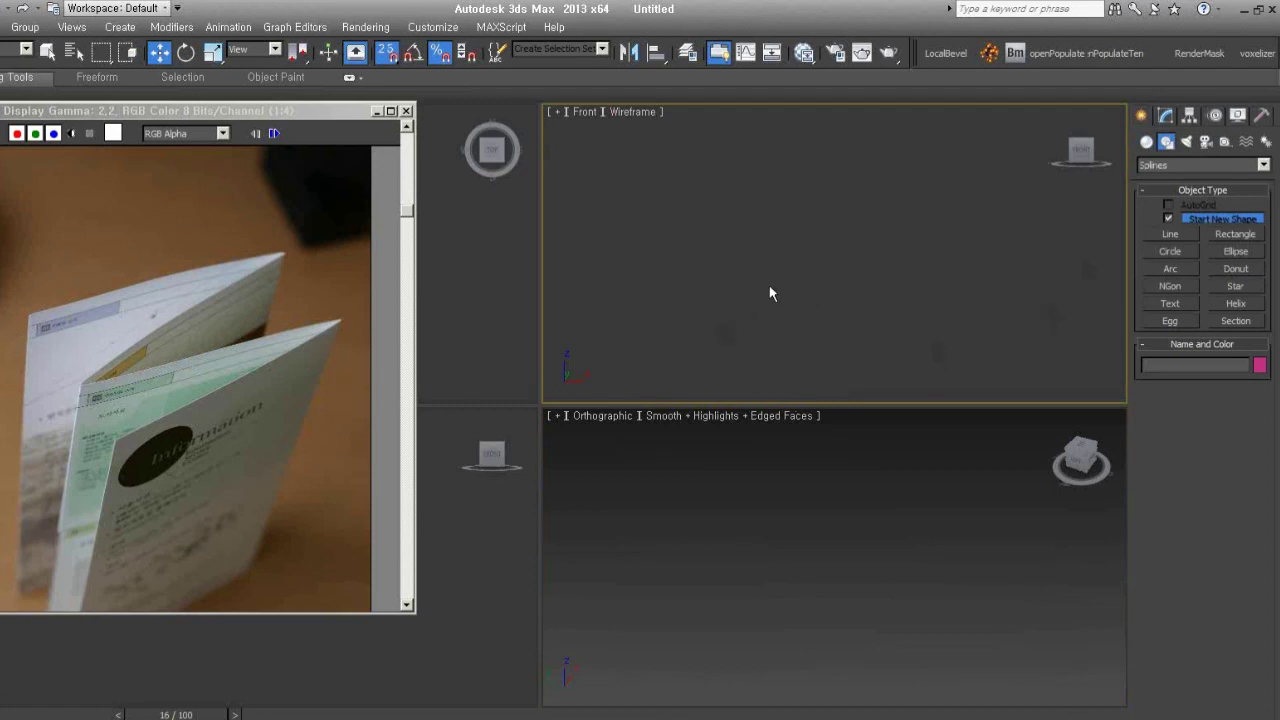
key("t")
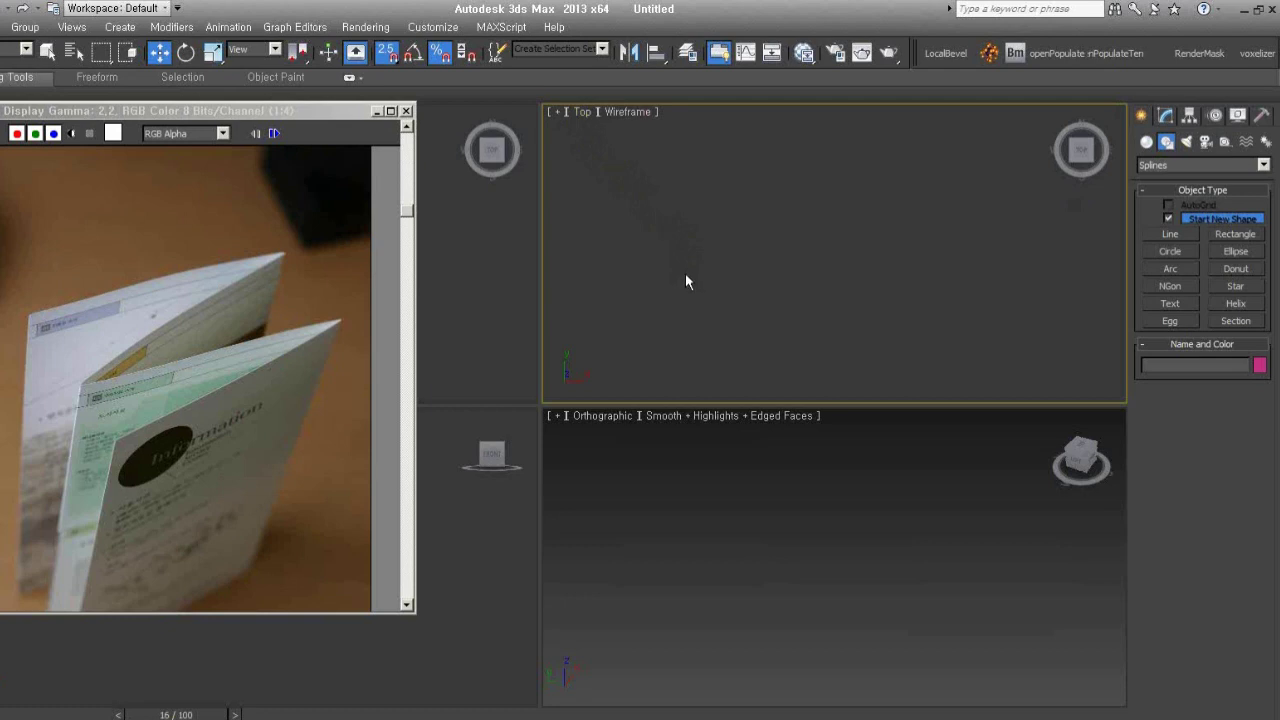
key("f")
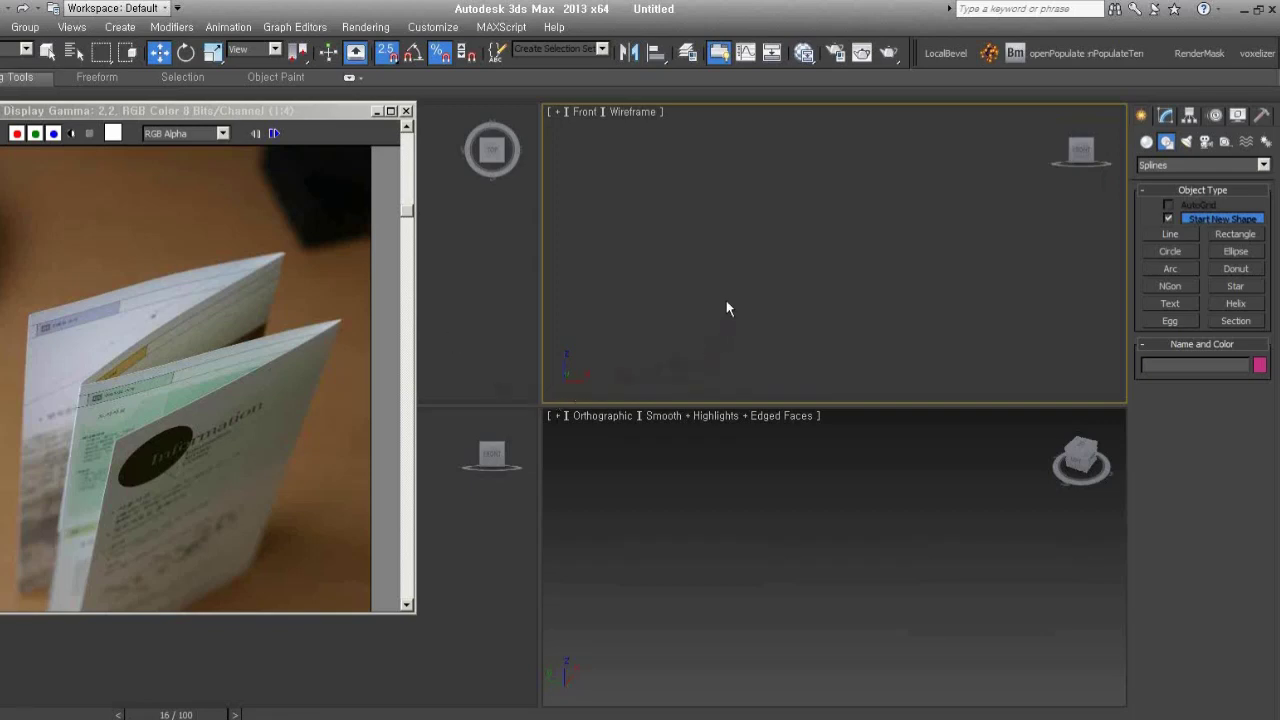
key("t")
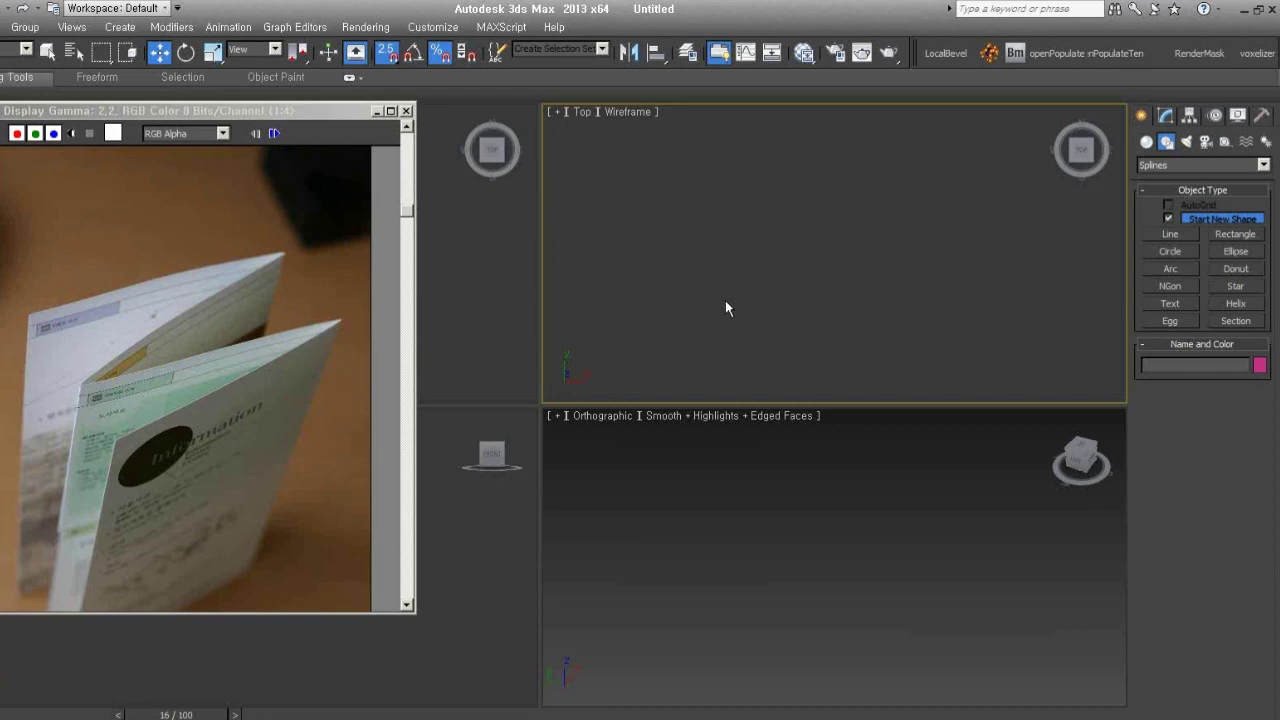
Start the Line tool with Enable In Renderer and Enable In Viewport turned off
left_click(1168, 236)
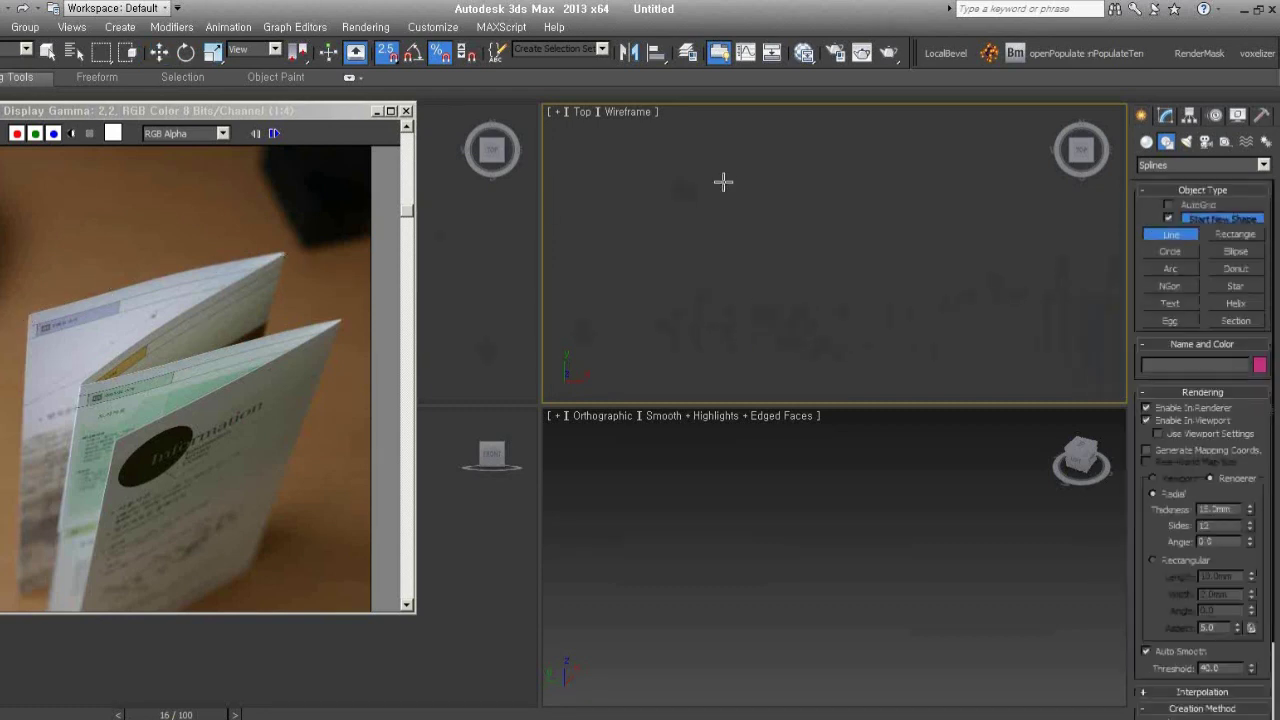
left_click(651, 214)
right_click(852, 133)
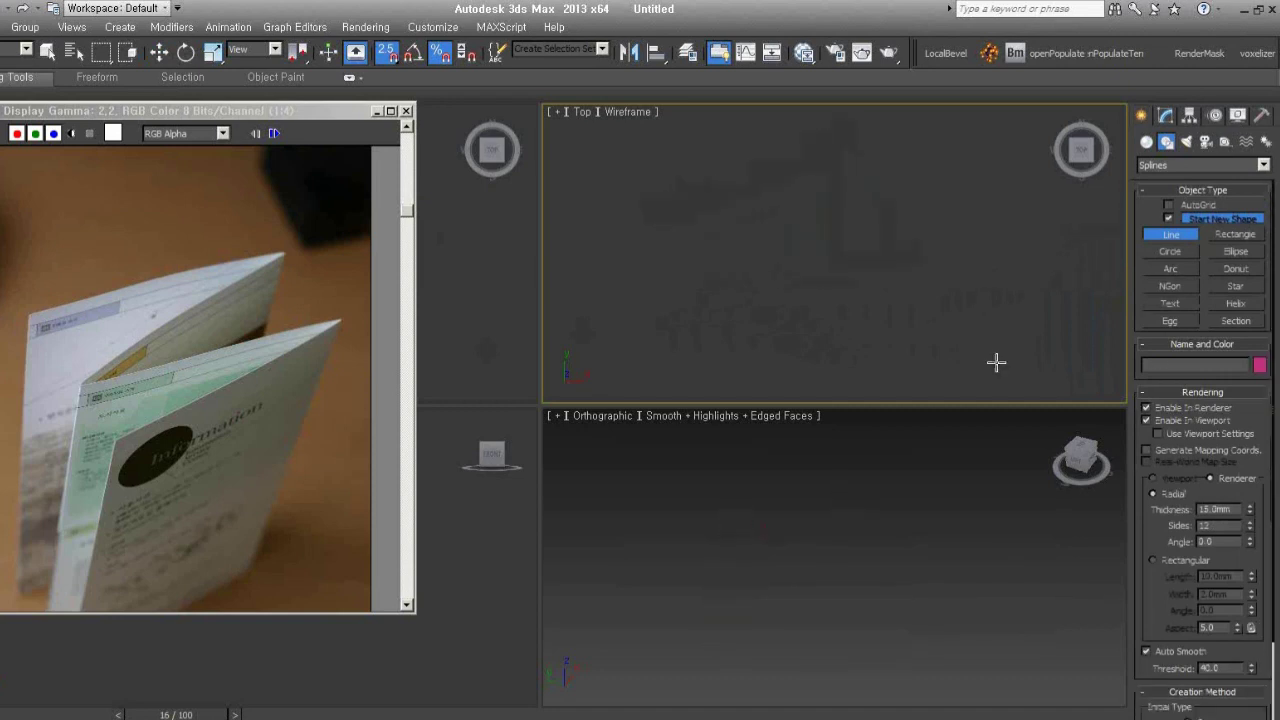
left_click(1186, 410)
left_click(1187, 423)
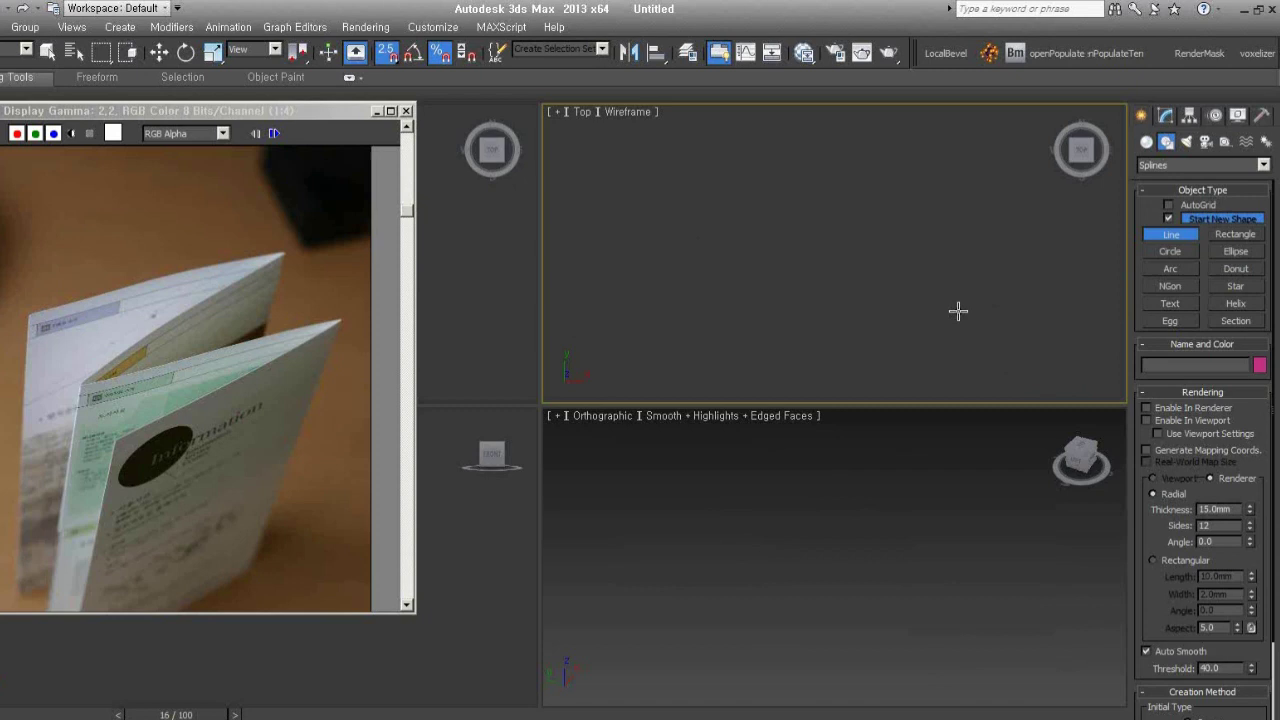
Draw the five-vertex zigzag Line001 in Top view and check it in the 3D view
left_click(687, 201)
left_click(880, 145)
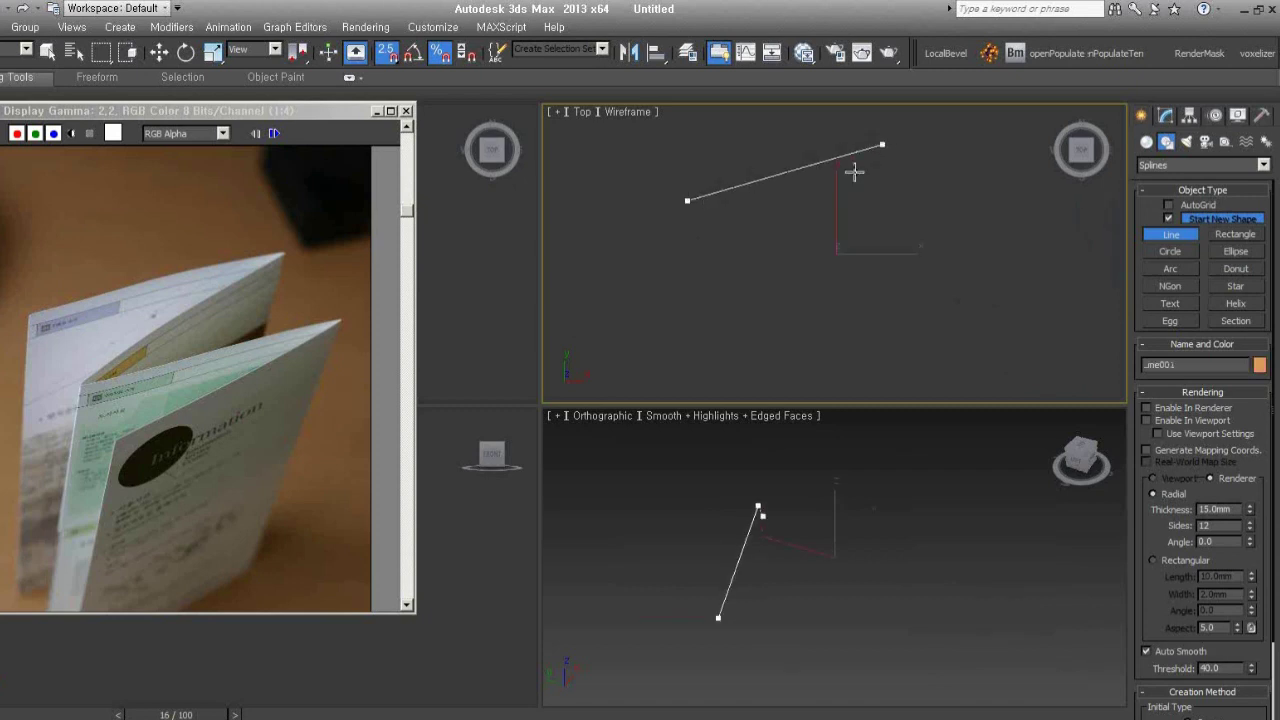
left_click(745, 261)
left_click(933, 201)
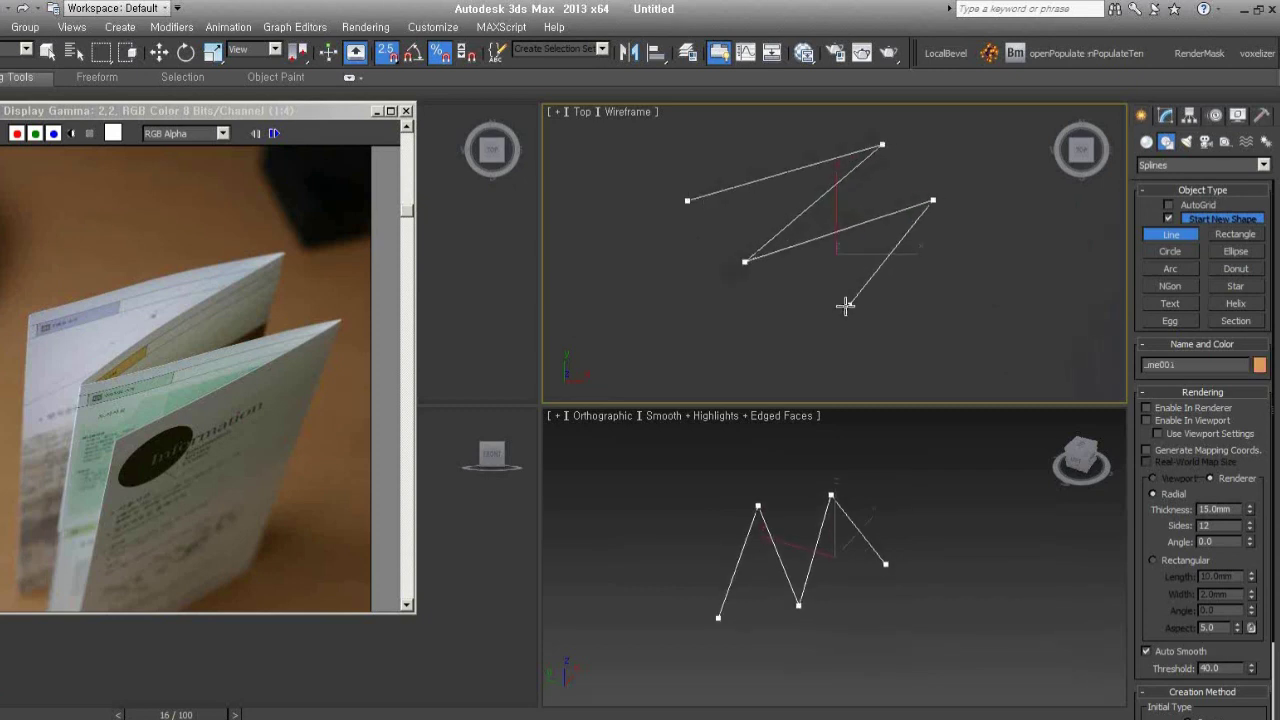
left_click(802, 324)
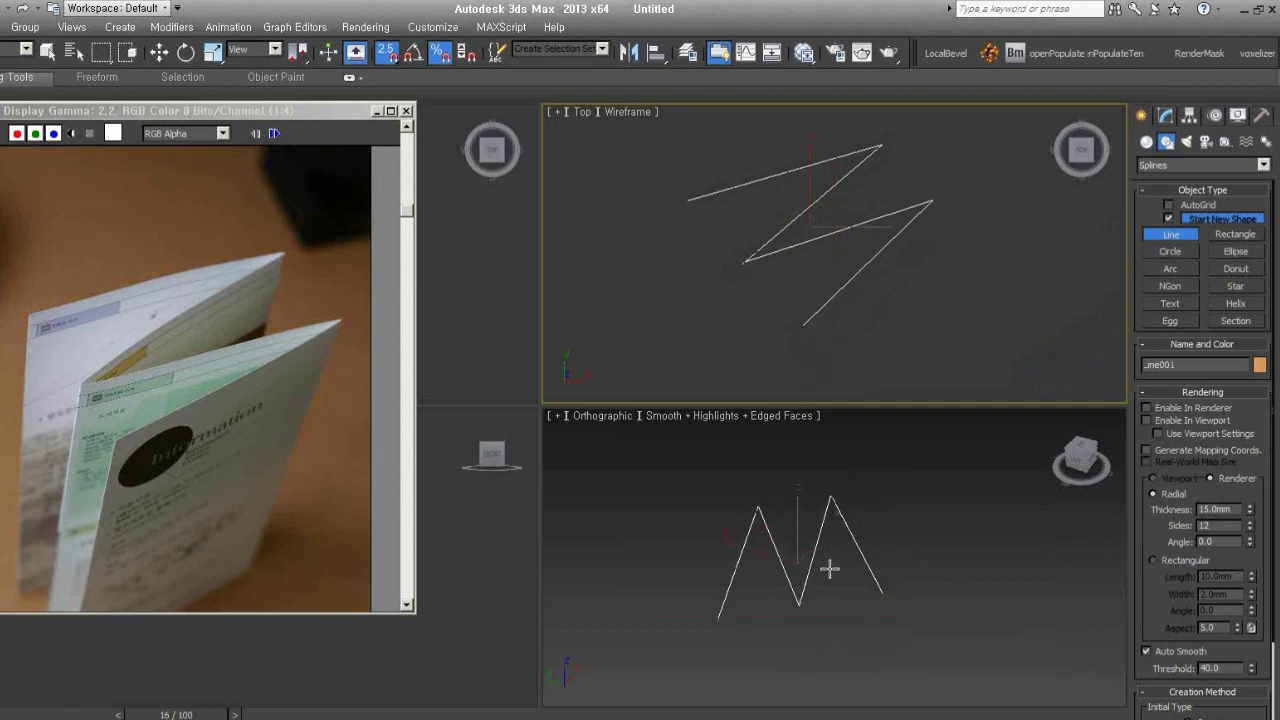
right_click(903, 603)
mouse_move(903, 603)
middle_mouse_down("alt")
mouse_move(811, 609)
mouse_move(808, 597)
mouse_move(808, 617)
middle_mouse_up("alt")
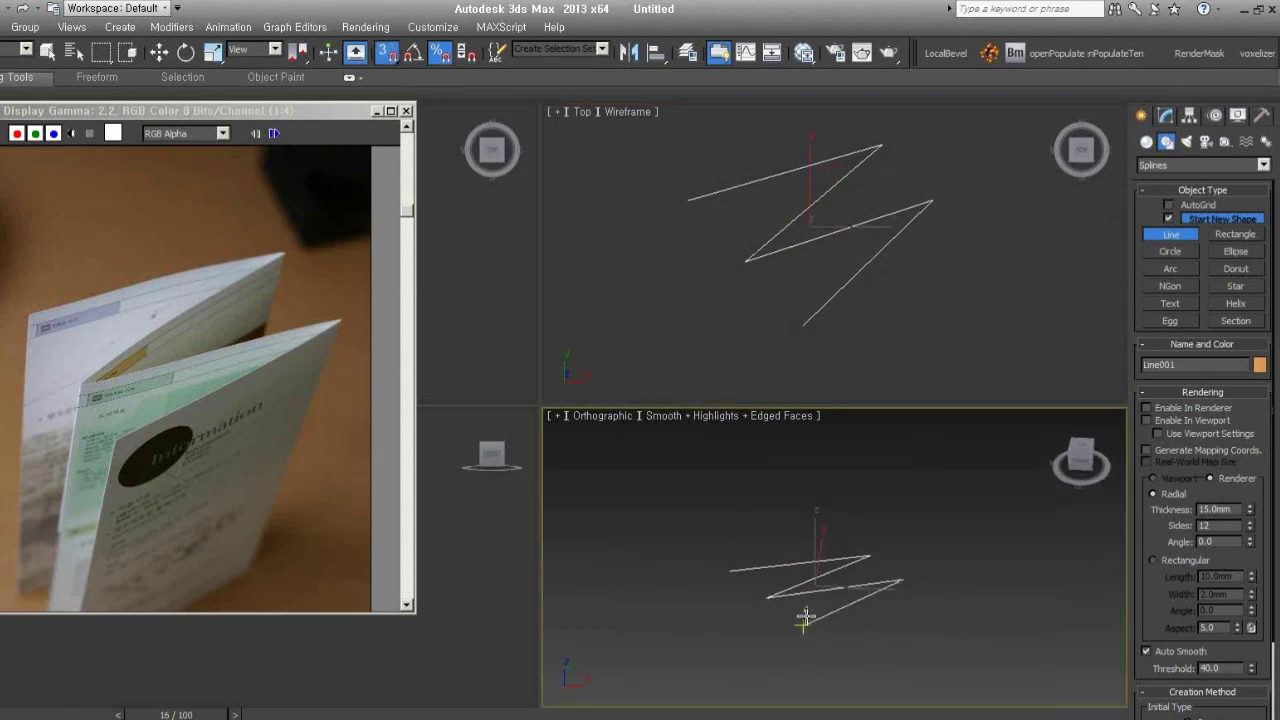
middle_click_drag(843, 477, 843, 503, "alt")
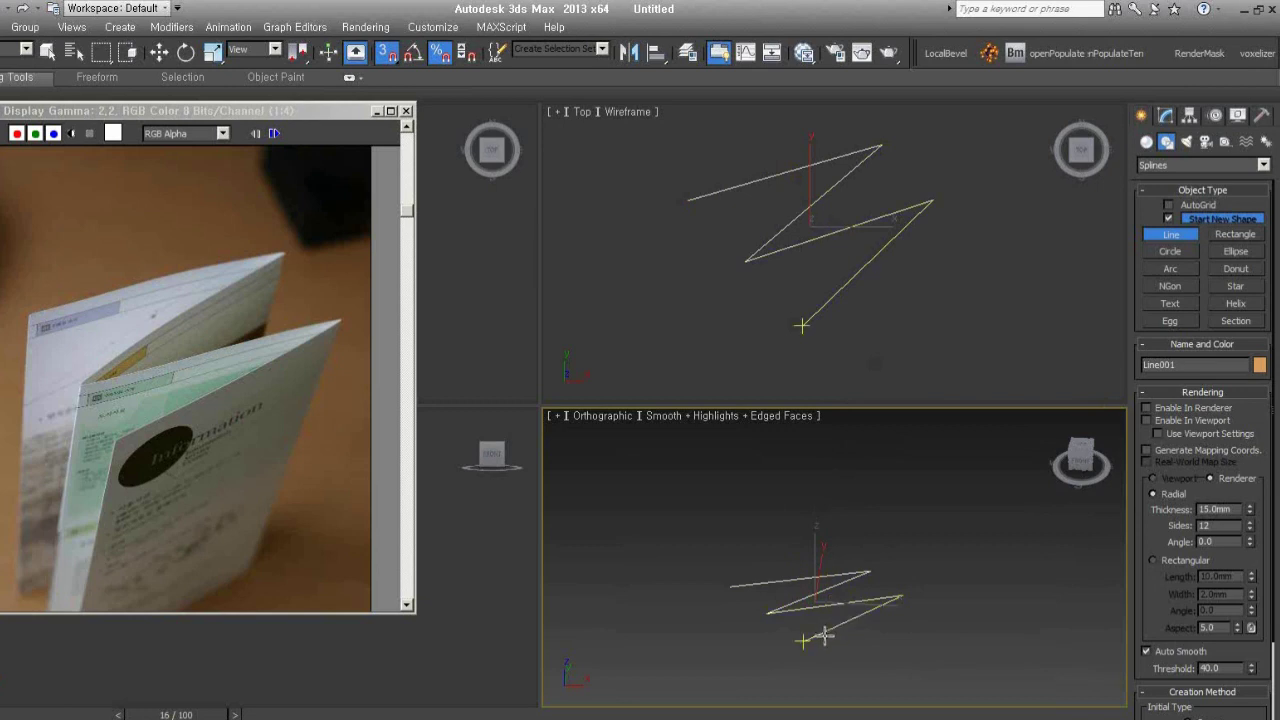
right_click(822, 635)
Add an Extrude modifier to the zigzag Line001 and raise its Amount to 251.5mm
left_click(1165, 115)
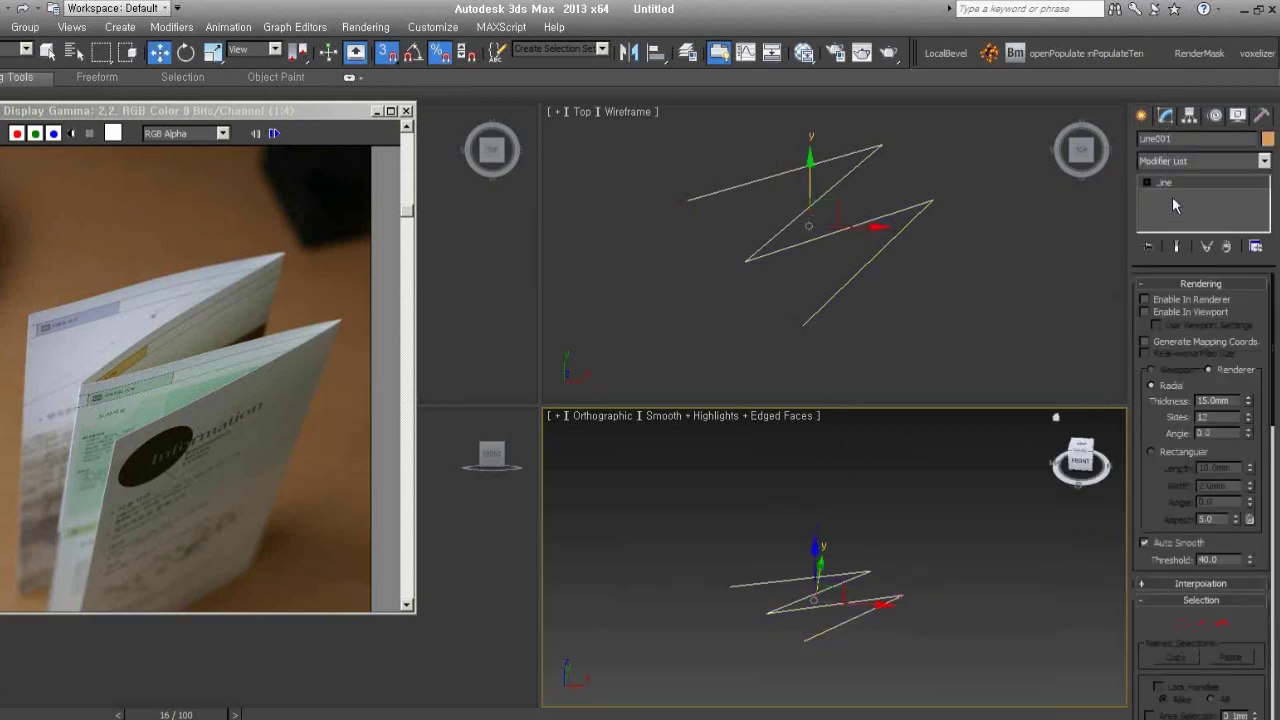
left_click(1185, 160)
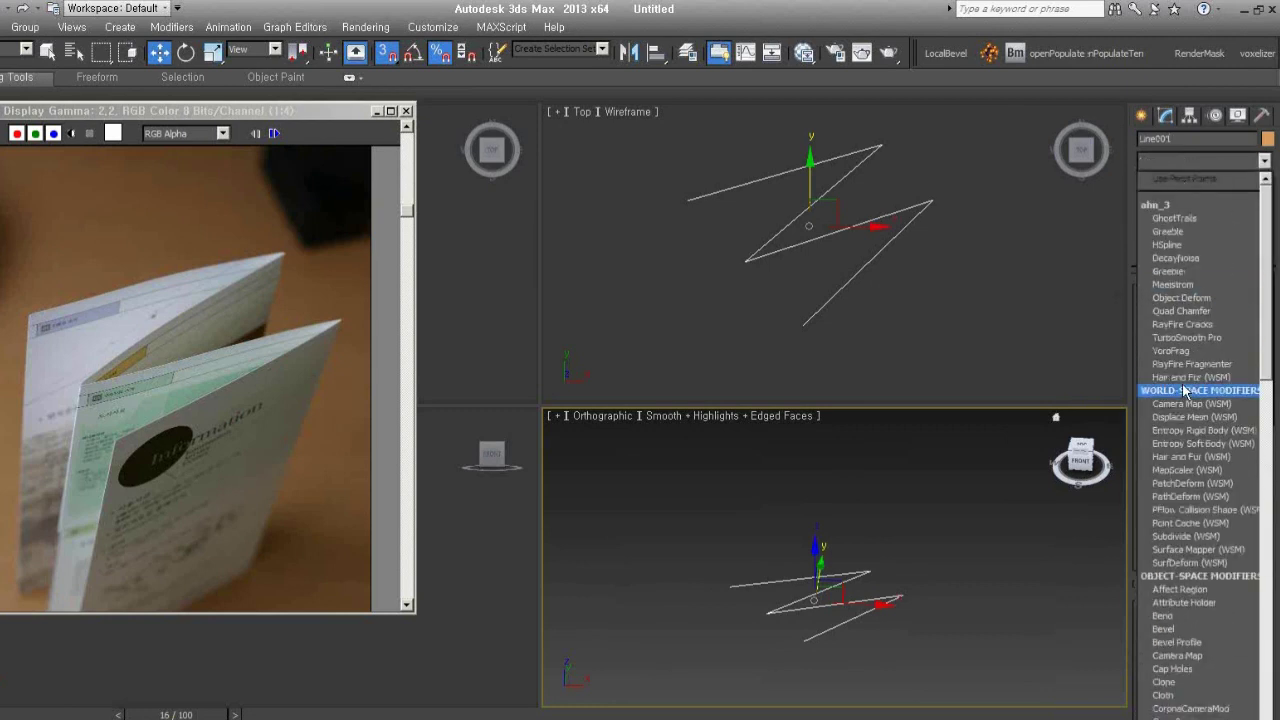
scroll(1186, 391, "down", 5)
scroll(1186, 391, "down", 12)
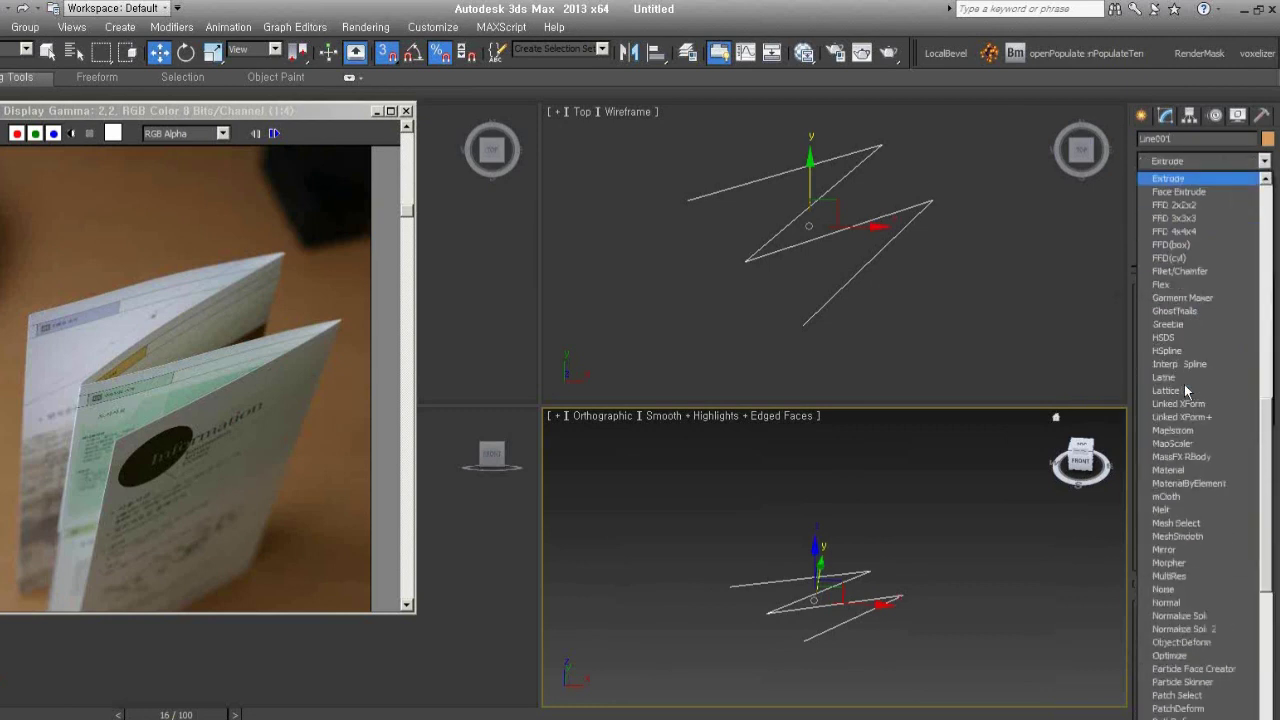
left_click(1201, 182)
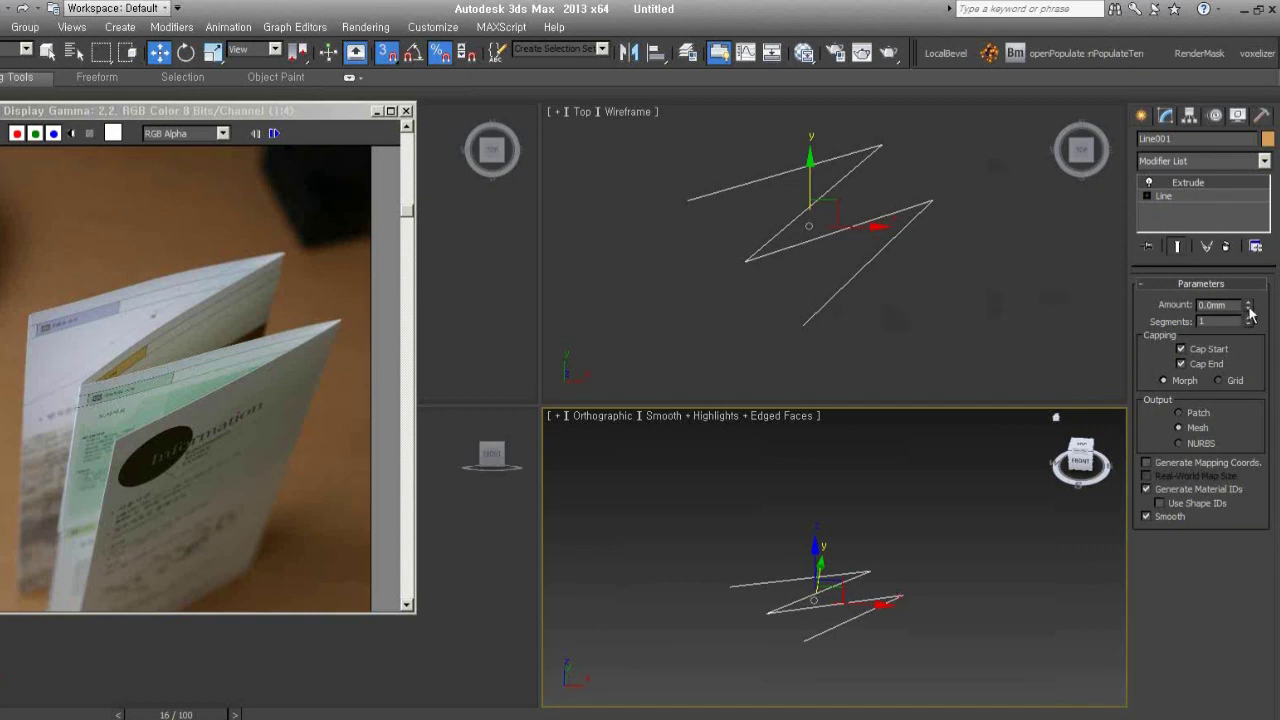
mouse_move(1249, 312)
left_mouse_down()
mouse_move(1227, 318)
mouse_move(1236, 289)
left_mouse_up()
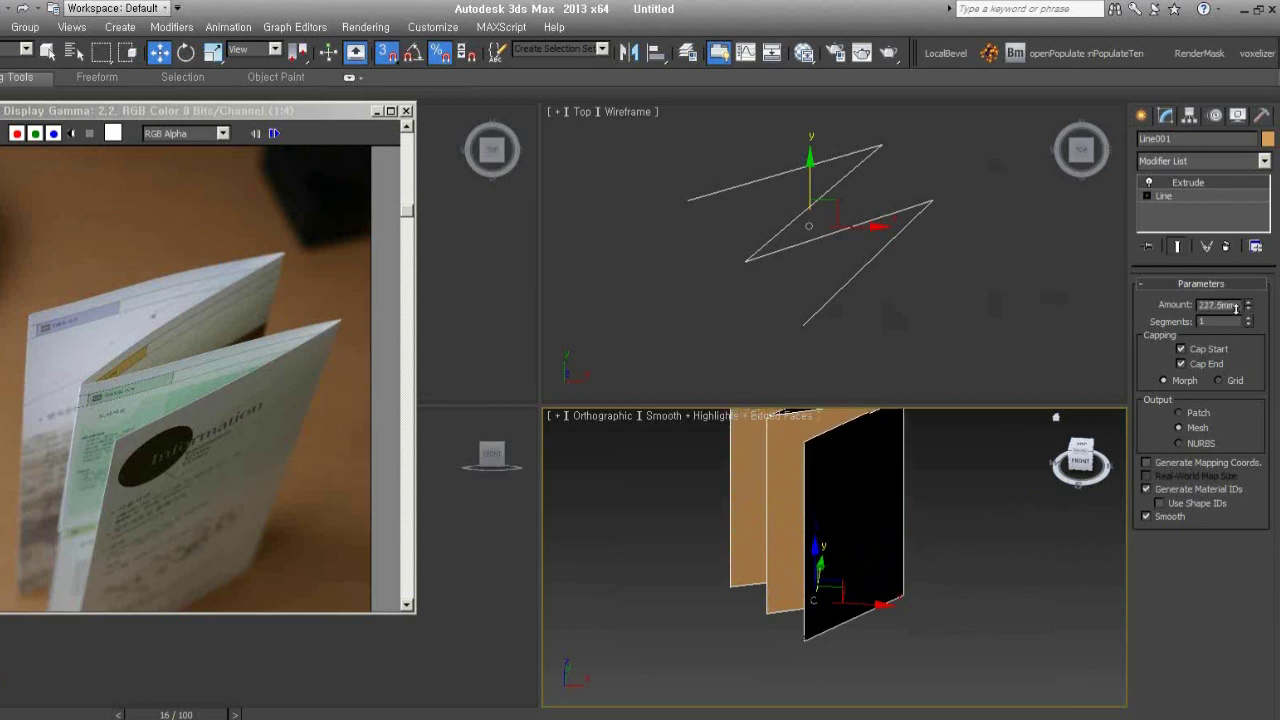
middle_click_drag(900, 490, 890, 622, "alt")
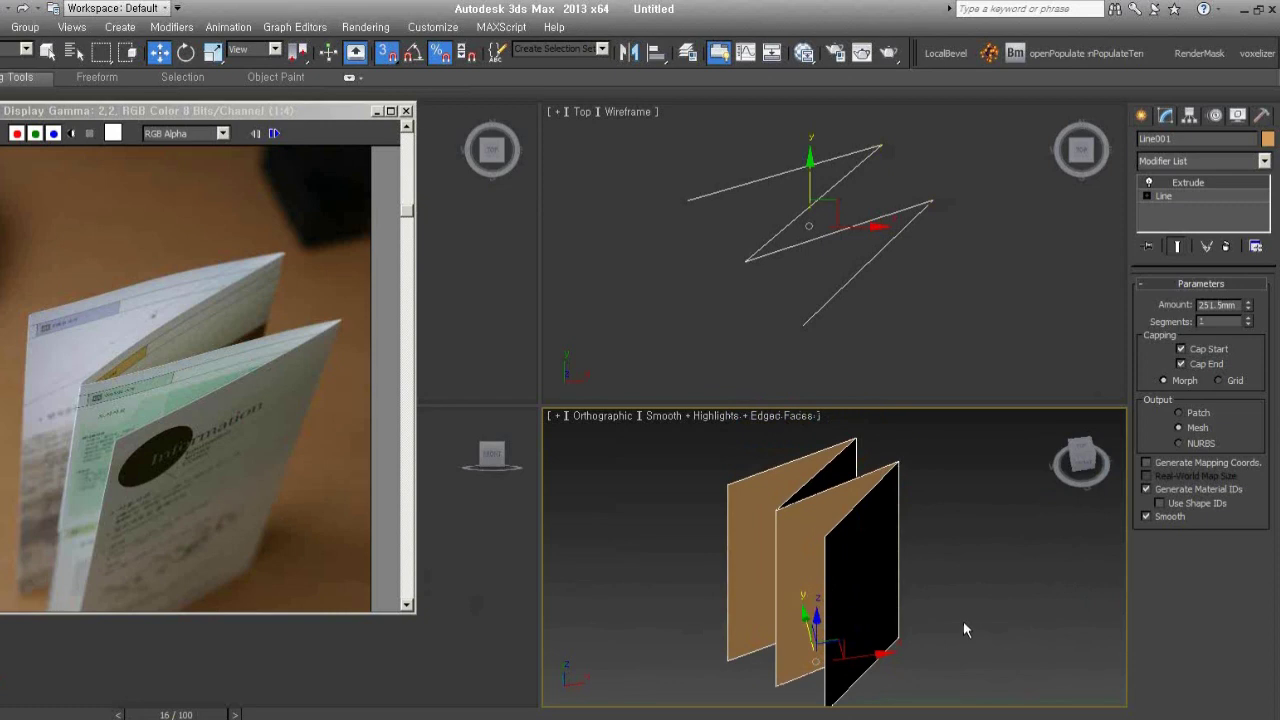
middle_click_drag(963, 621, 957, 607)
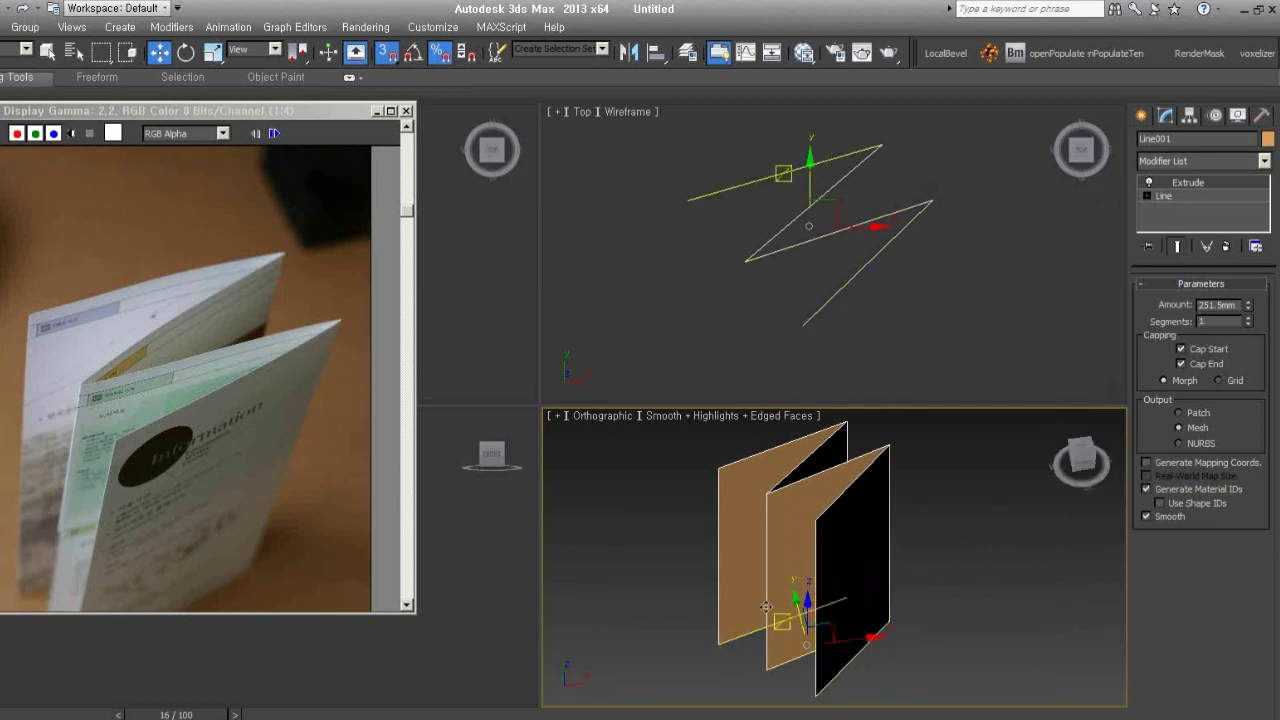
left_click(1248, 317)
left_click(1248, 317)
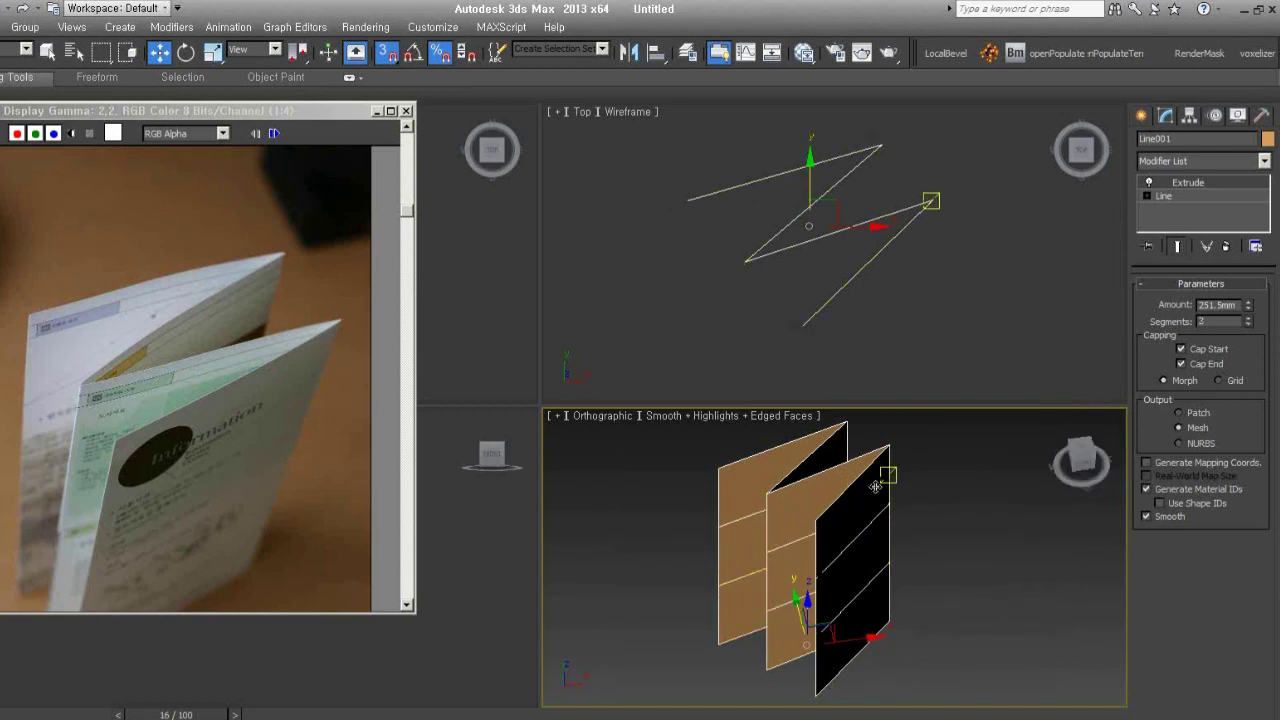
left_click_drag(1248, 320, 1248, 290)
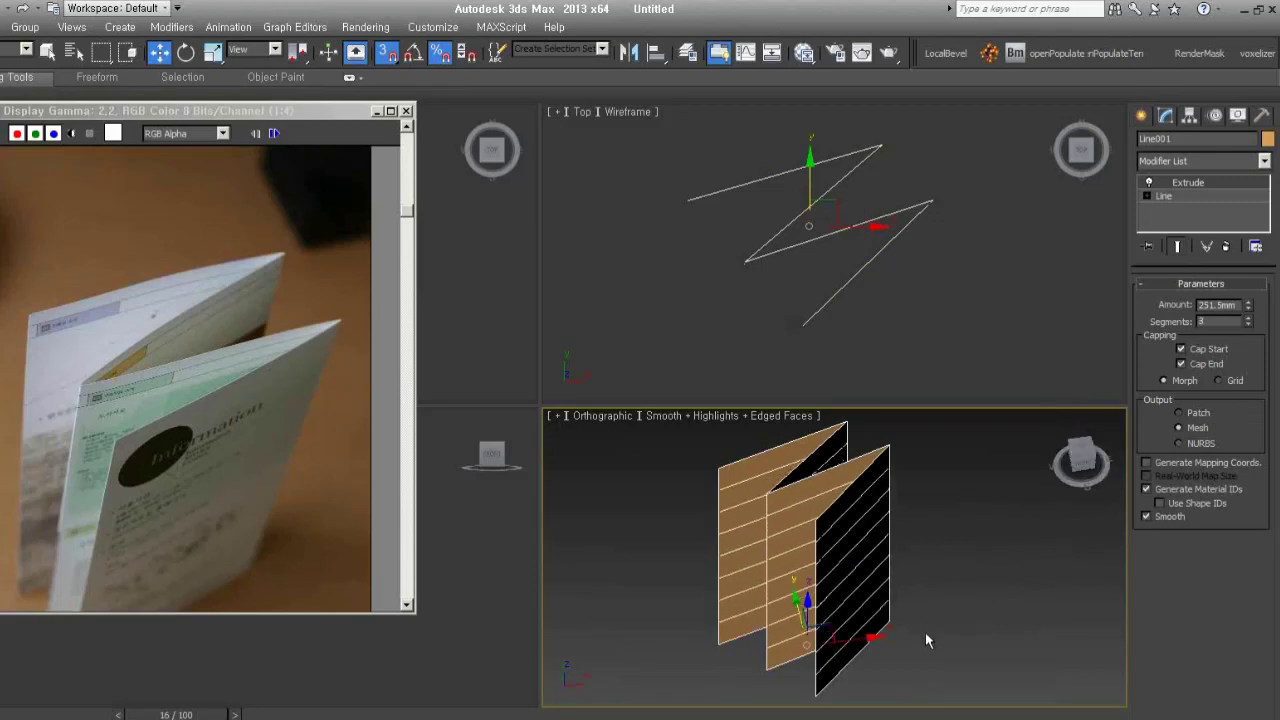
right_click(1252, 324)
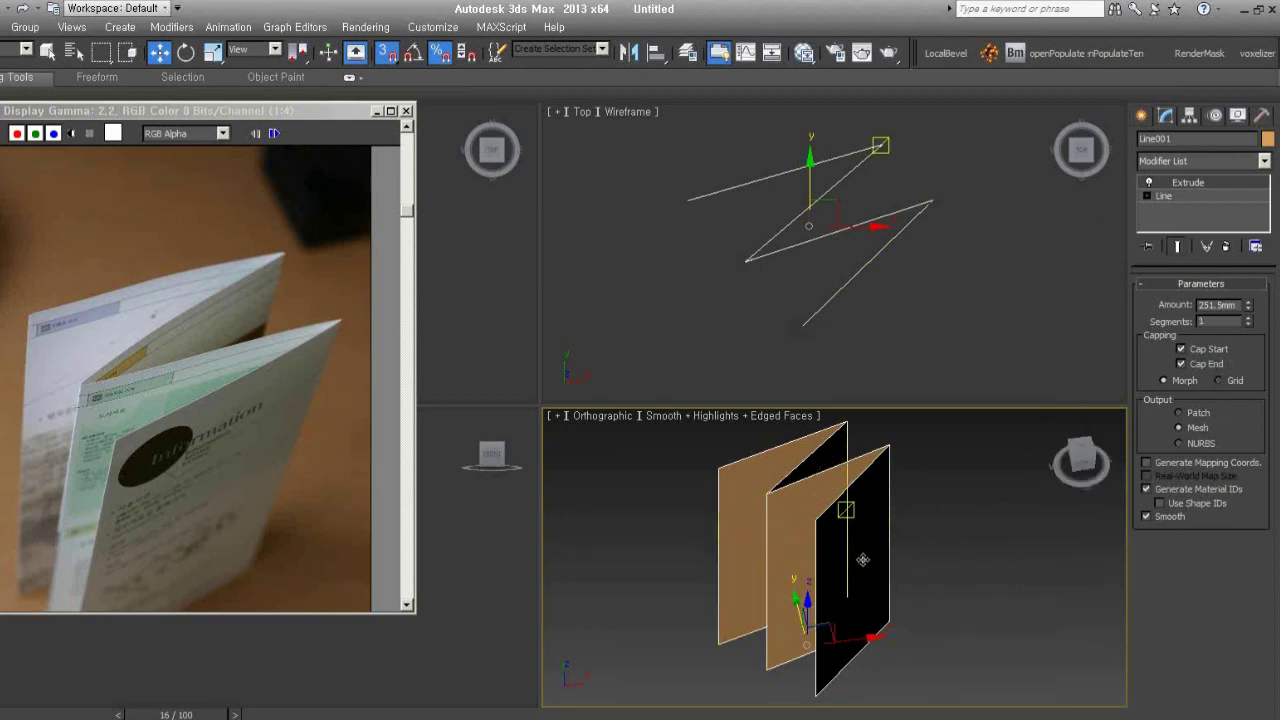
left_click(1249, 320)
left_click(1249, 320)
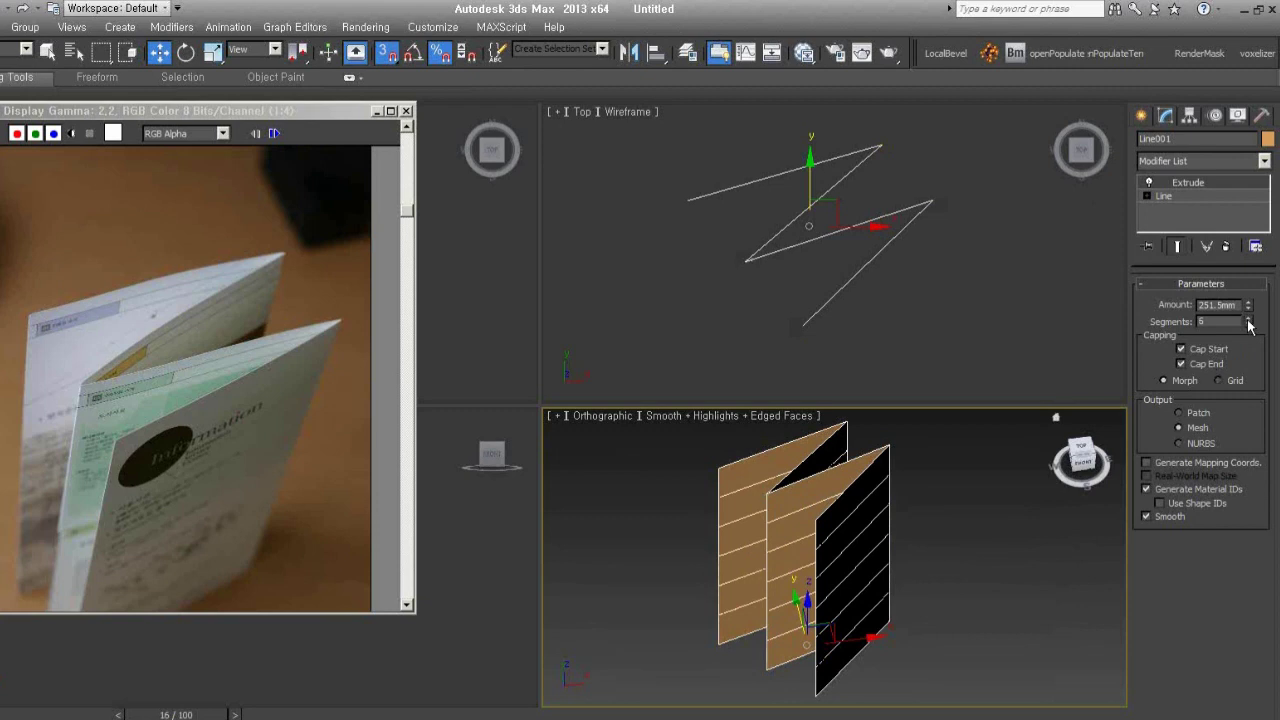
right_click(1249, 324)
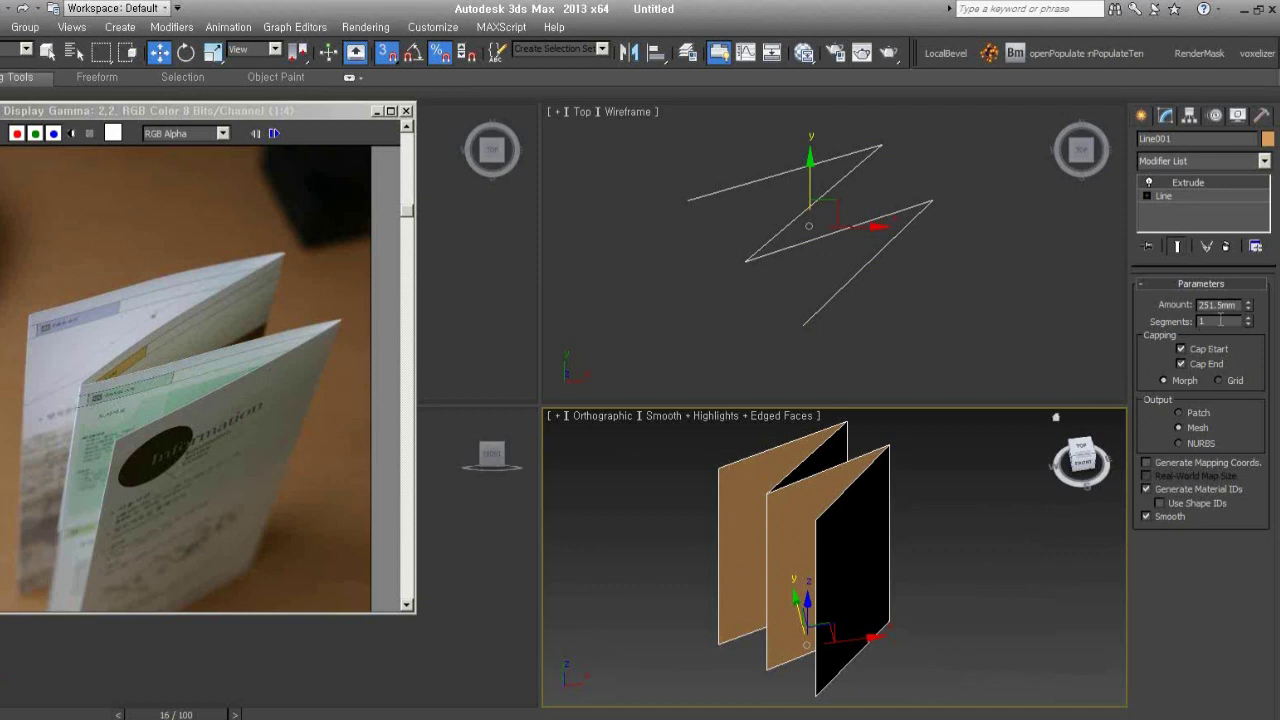
scroll(811, 629, "down", 2)
middle_click_drag(811, 629, 687, 595)
Draw a Circle spline on the ground to the right of the panels
left_click(1141, 115)
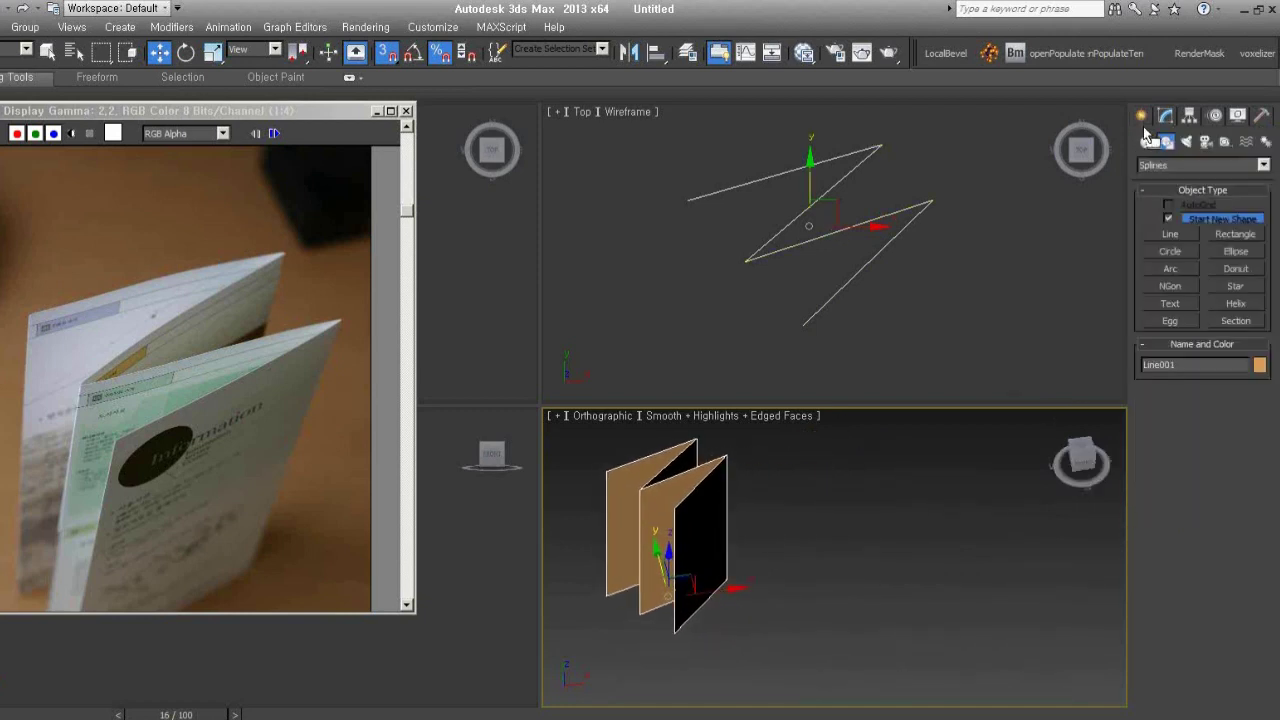
left_click(1170, 251)
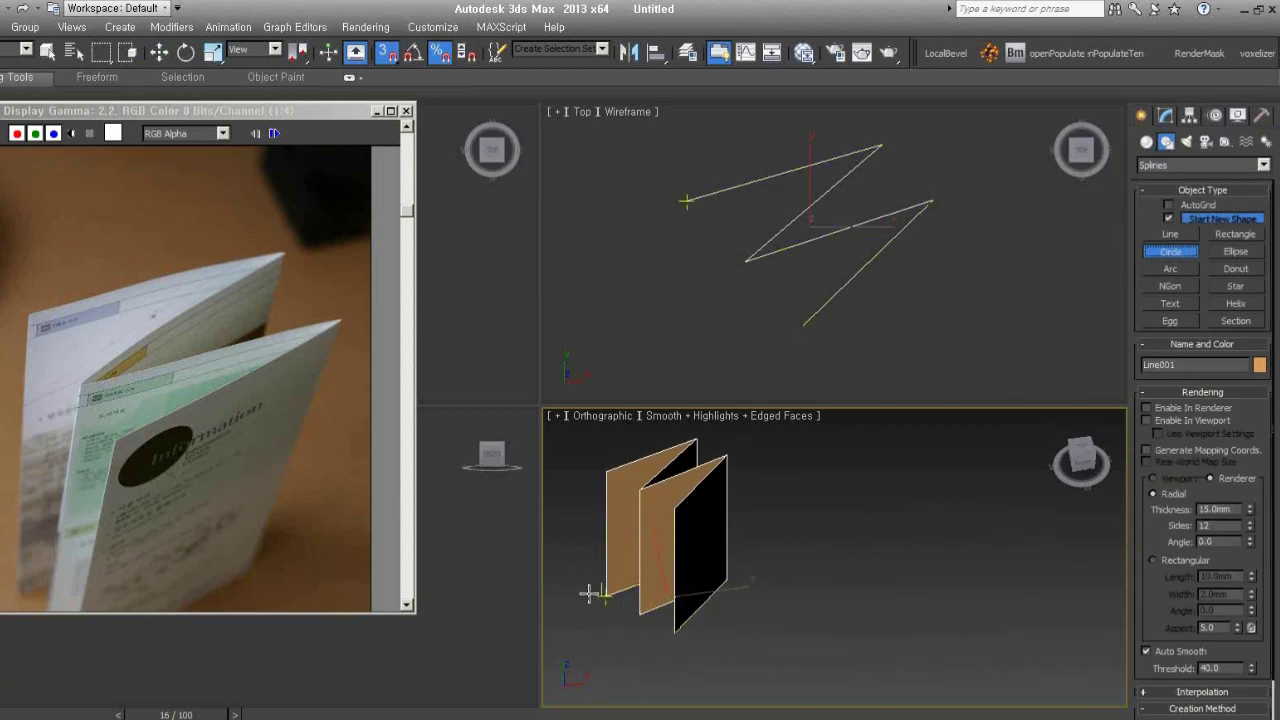
mouse_move(791, 574)
middle_mouse_down("alt")
mouse_move(794, 589)
mouse_move(880, 590)
middle_mouse_up("alt")
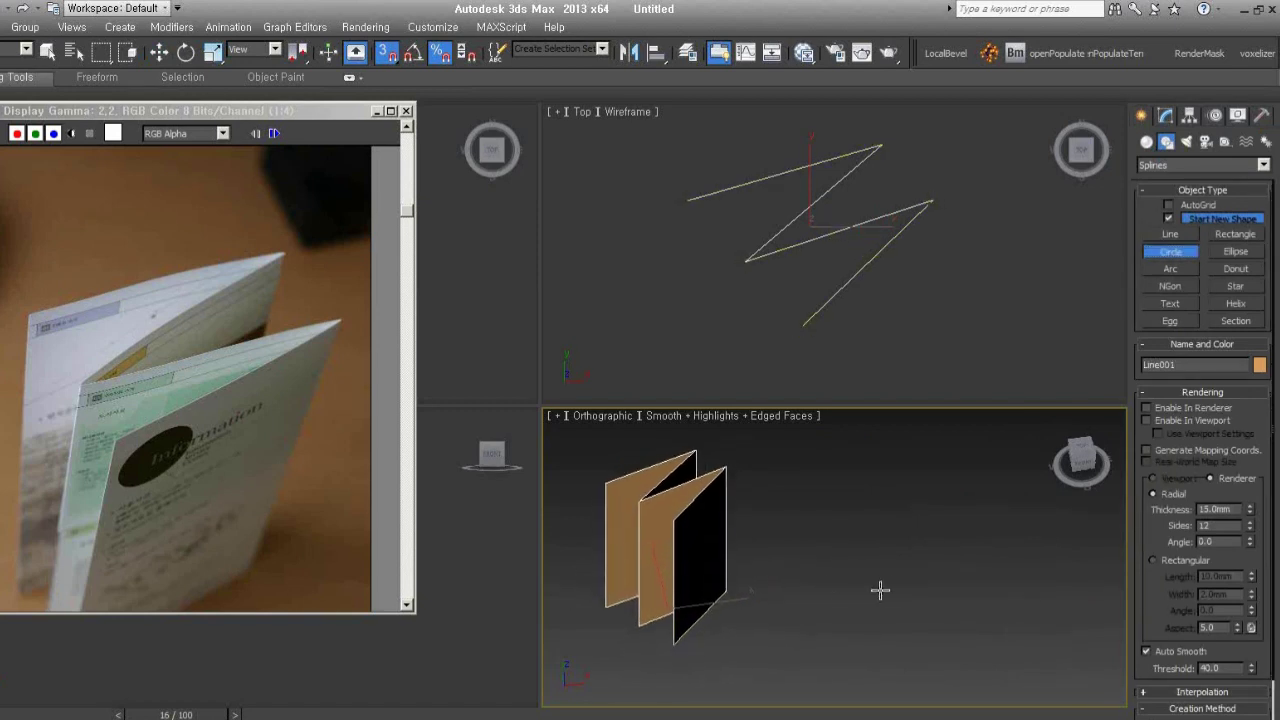
left_click_drag(889, 599, 838, 603)
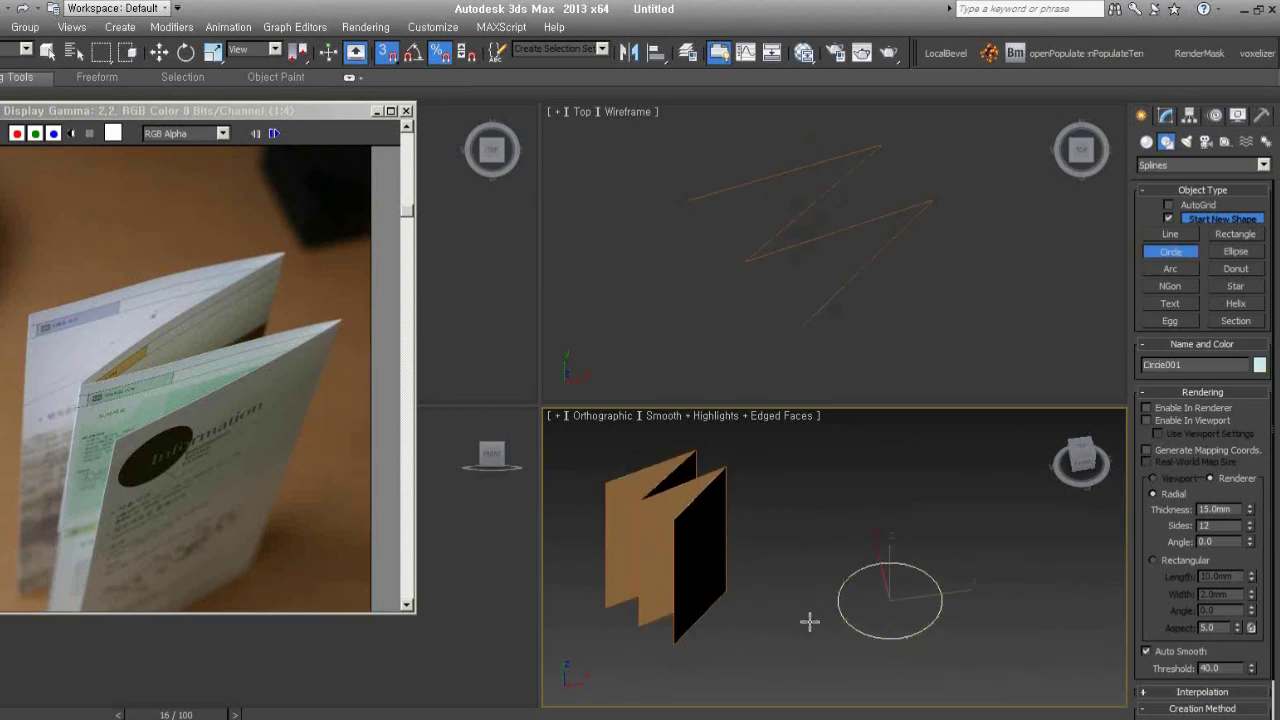
Stop drawing circles and select the extruded panels to show their Extrude settings
key("w")
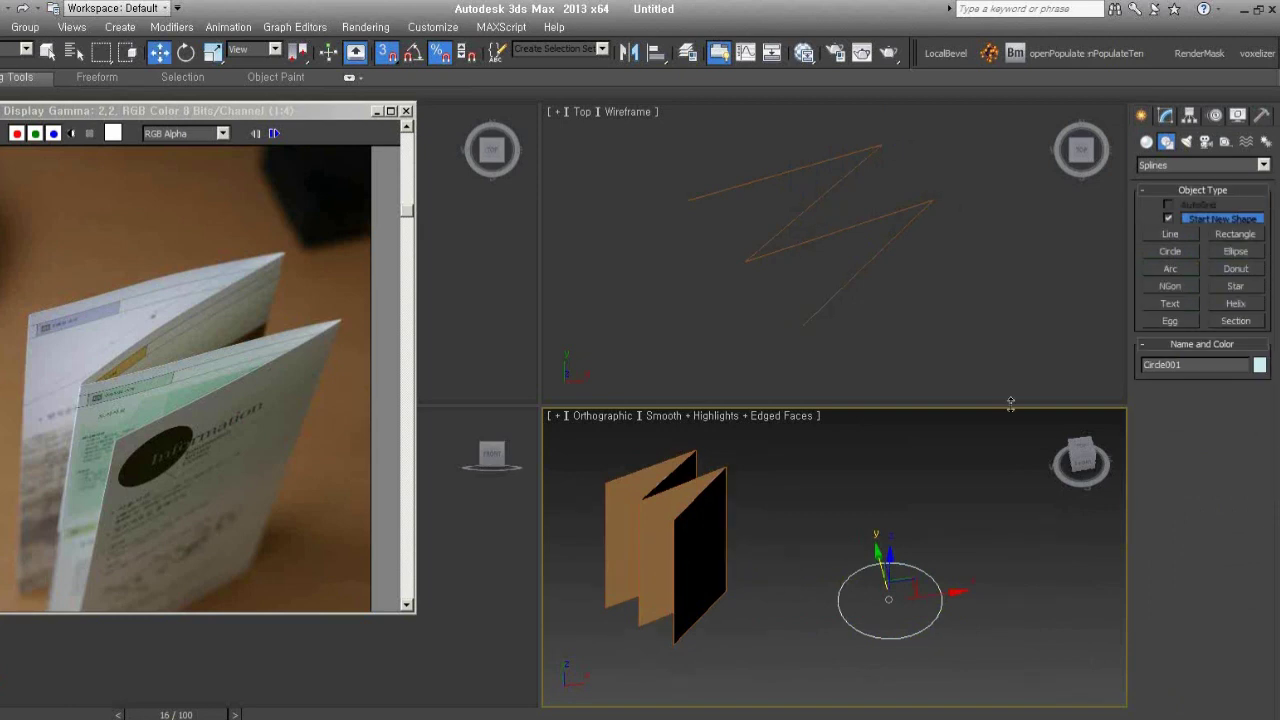
left_click(712, 490)
left_click(1168, 118)
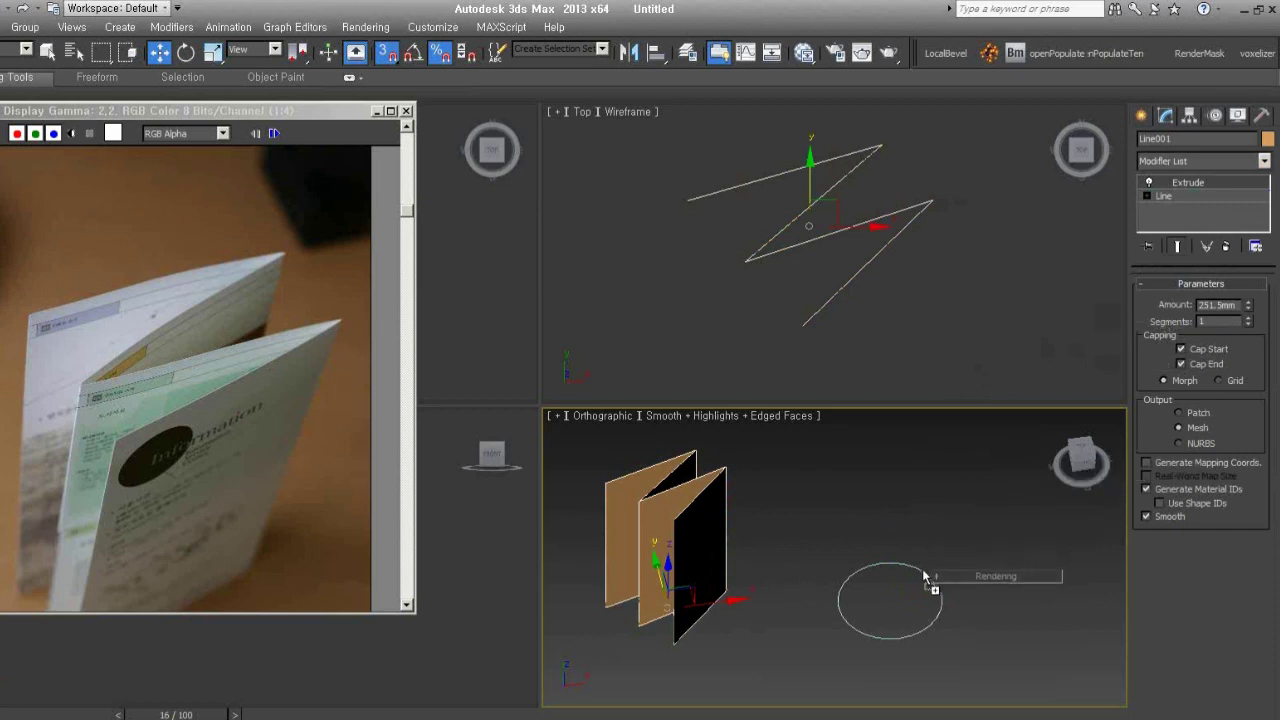
Copy Line001's 251.5mm Extrude onto the circle and turn off its end cap
left_click_drag(924, 577, 922, 580)
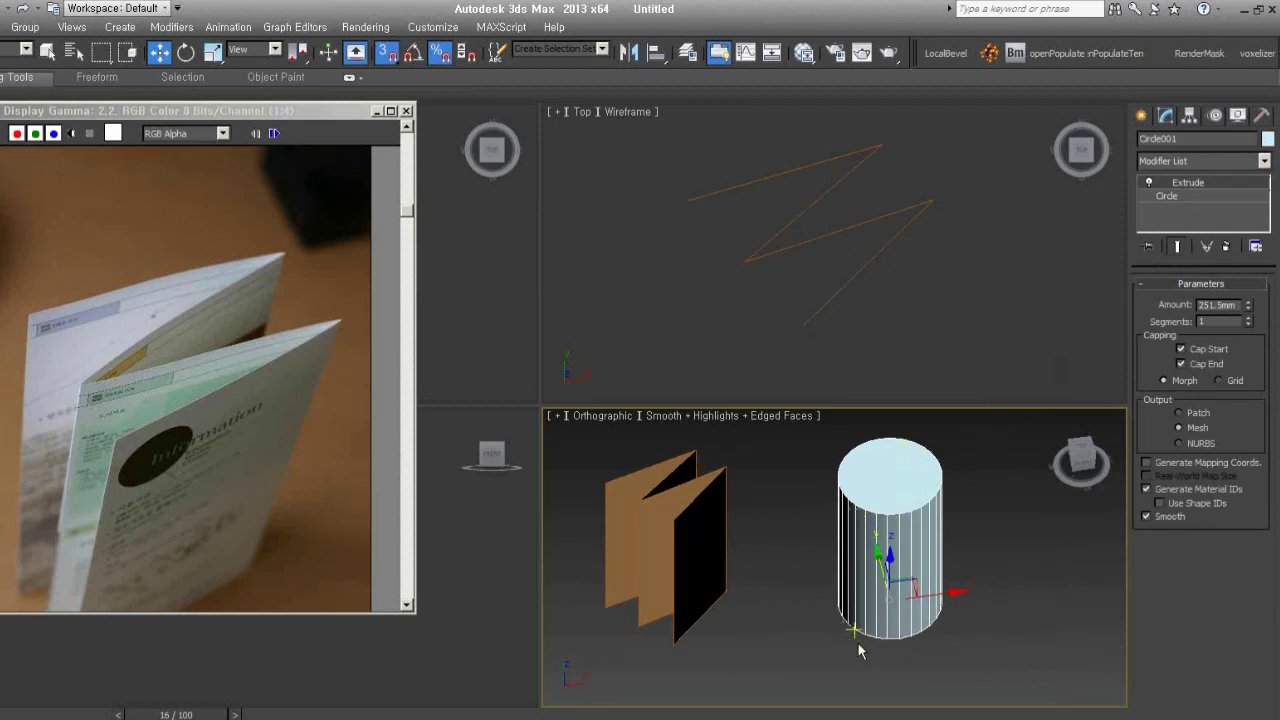
mouse_move(989, 633)
middle_mouse_down("alt")
mouse_move(975, 448)
mouse_move(972, 644)
mouse_move(974, 620)
middle_mouse_up("alt")
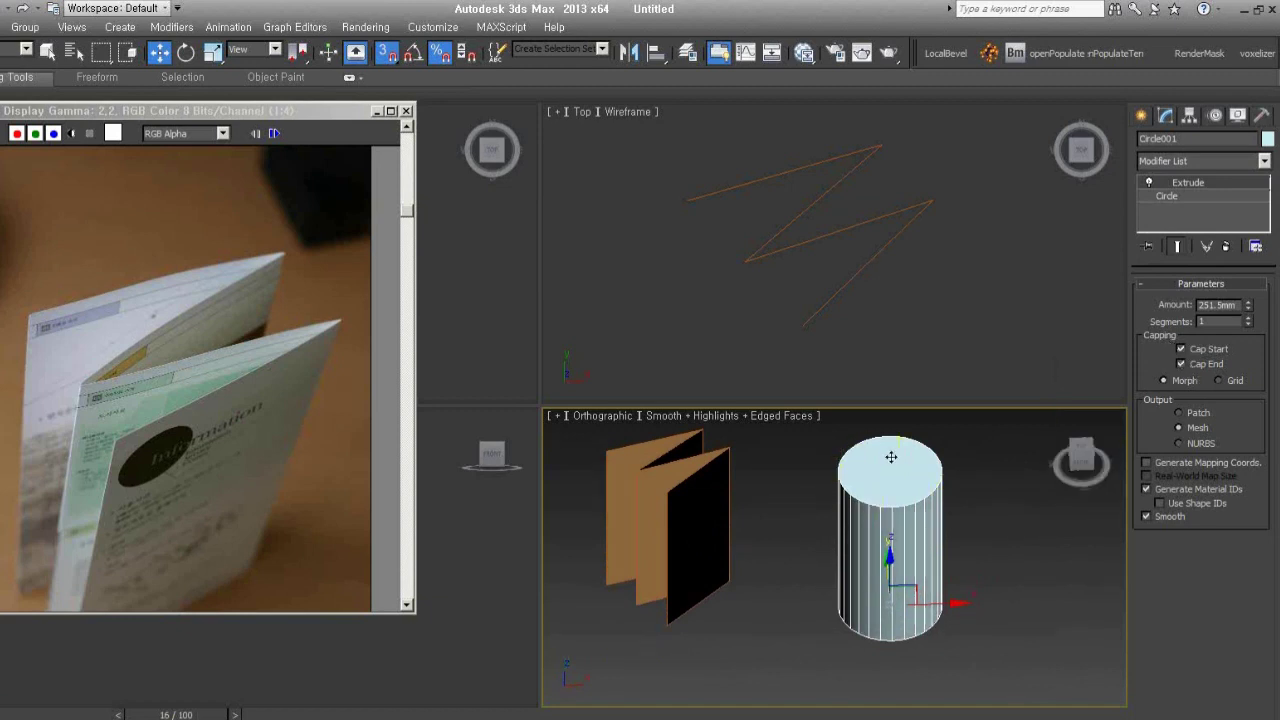
left_click(1205, 367)
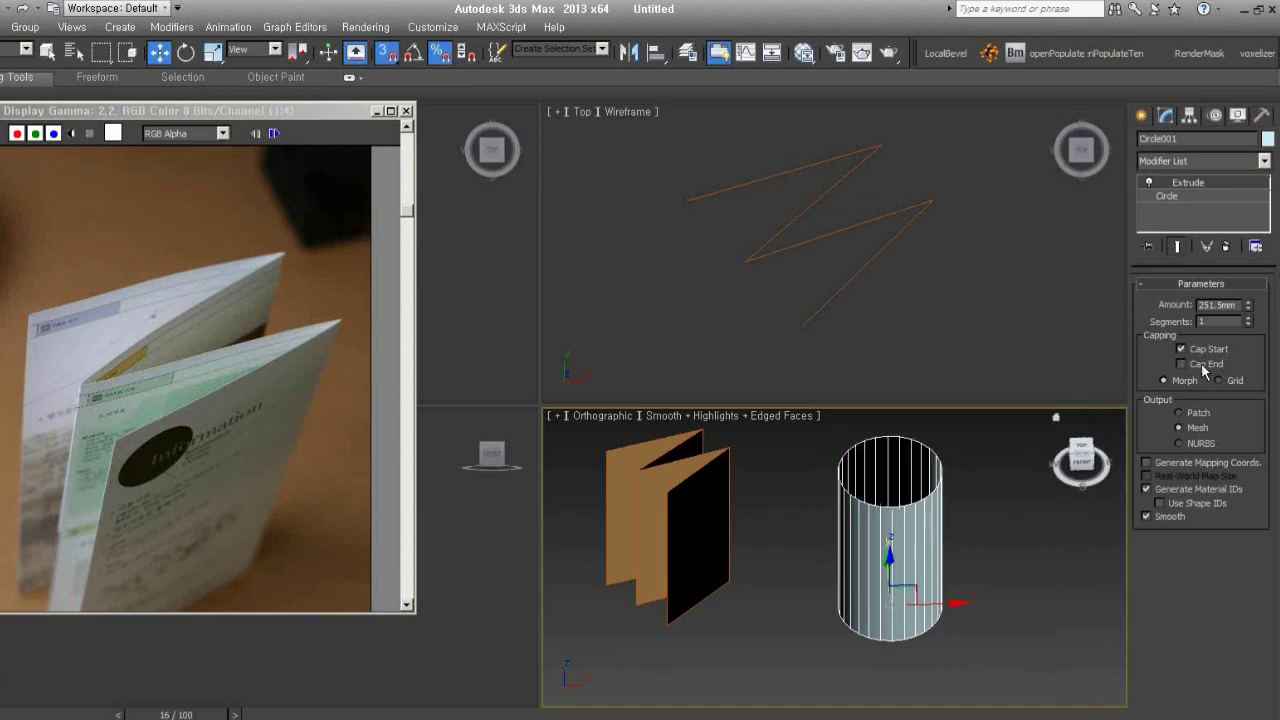
mouse_move(1014, 491)
middle_mouse_down("alt")
mouse_move(960, 557)
mouse_move(946, 393)
mouse_move(945, 557)
middle_mouse_up("alt")
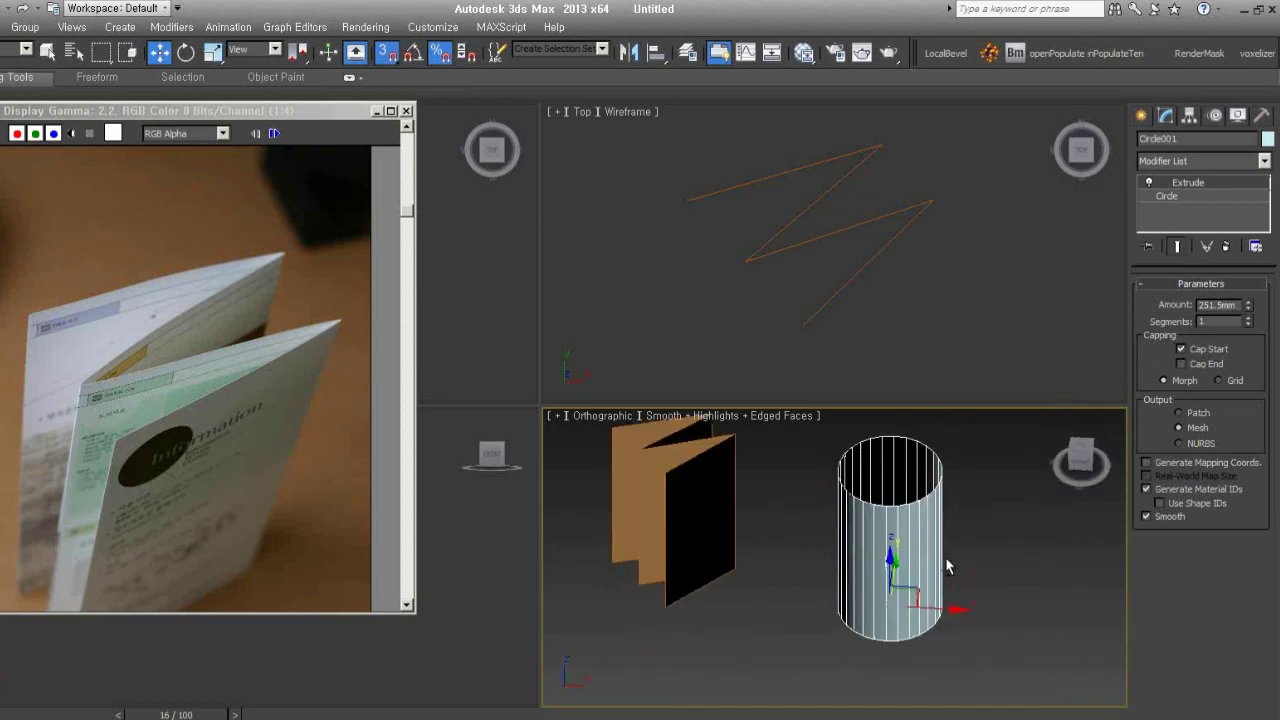
mouse_move(995, 680)
middle_mouse_down("alt")
mouse_move(969, 449)
mouse_move(978, 597)
mouse_move(951, 600)
middle_mouse_up("alt")
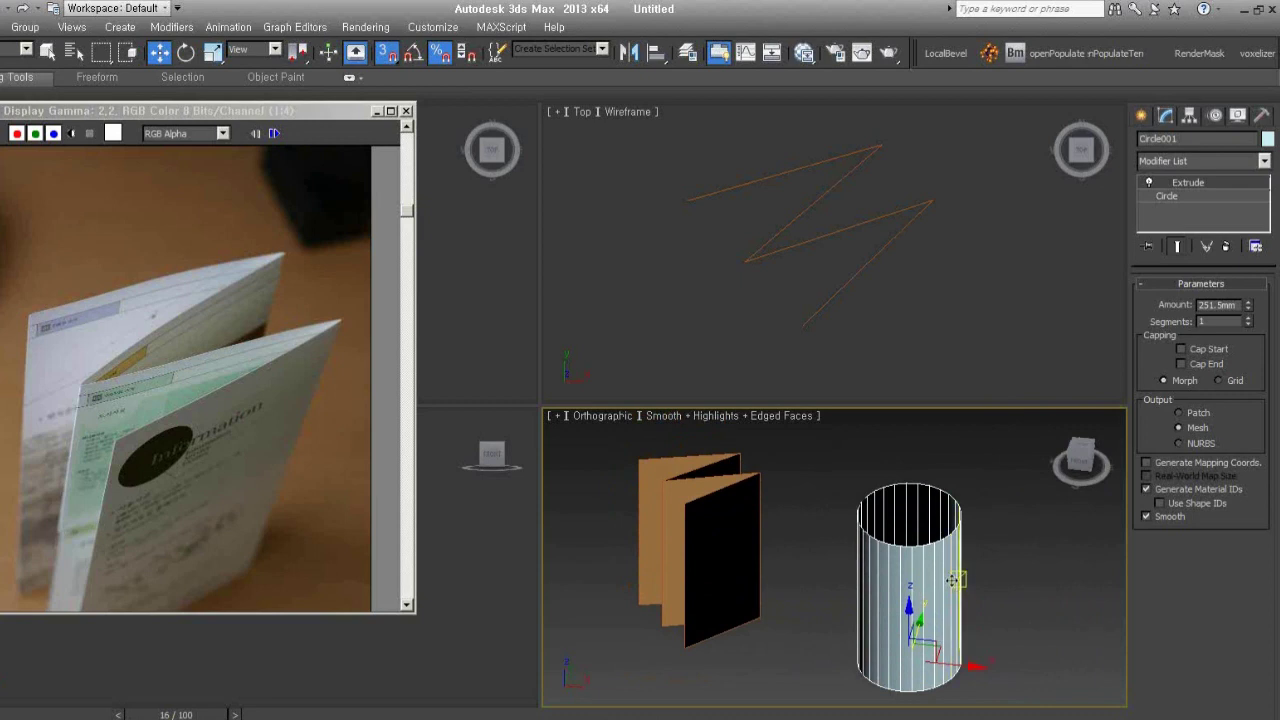
mouse_move(955, 578)
middle_mouse_down("alt")
mouse_move(959, 640)
mouse_move(966, 586)
middle_mouse_up("alt")
Select every object in the scene: panels, tube and lines
scroll(983, 583, "down", 3)
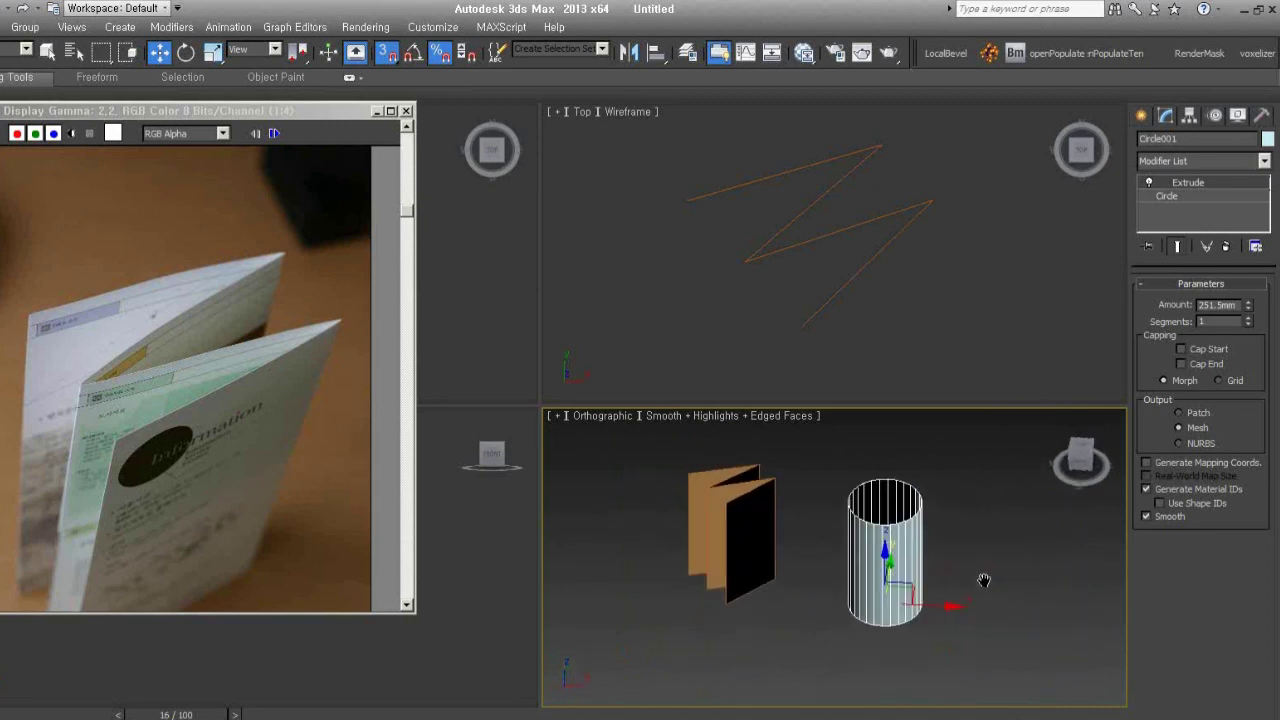
scroll(981, 610, "down", 2)
key("ctrl+a")
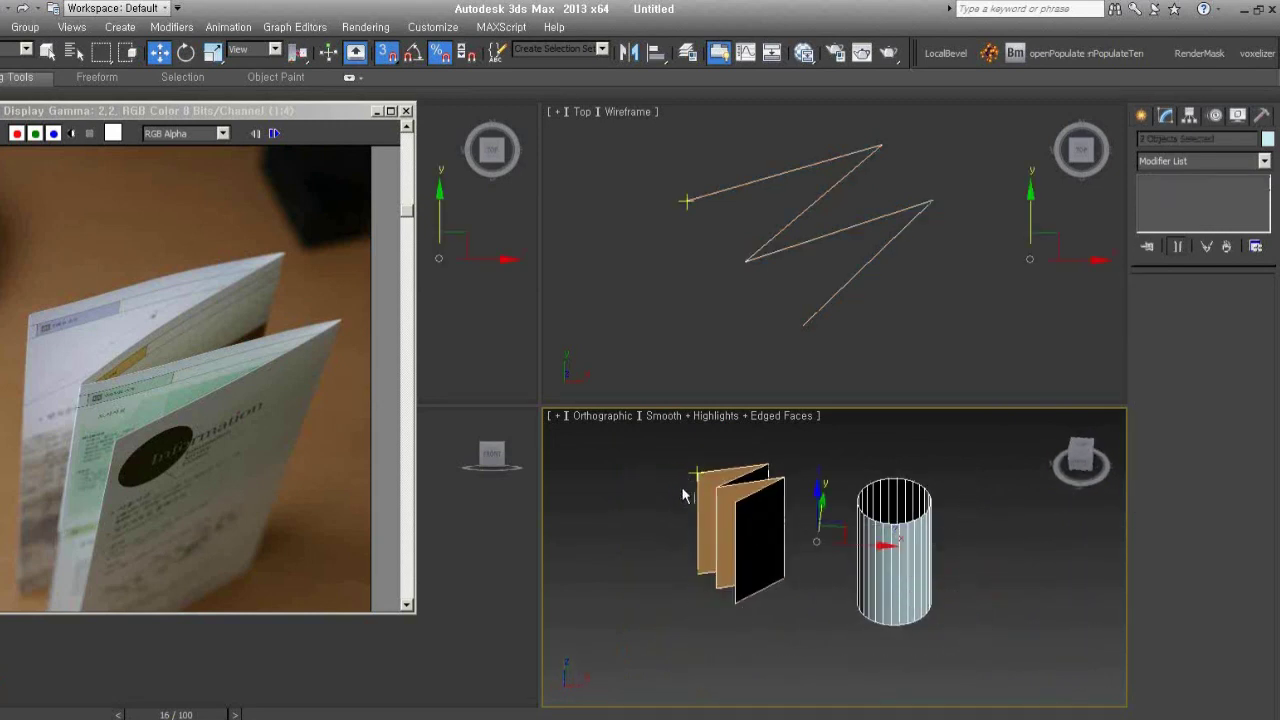
mouse_move(686, 491)
middle_mouse_down("alt")
mouse_move(783, 591)
mouse_move(730, 577)
middle_mouse_up("alt")
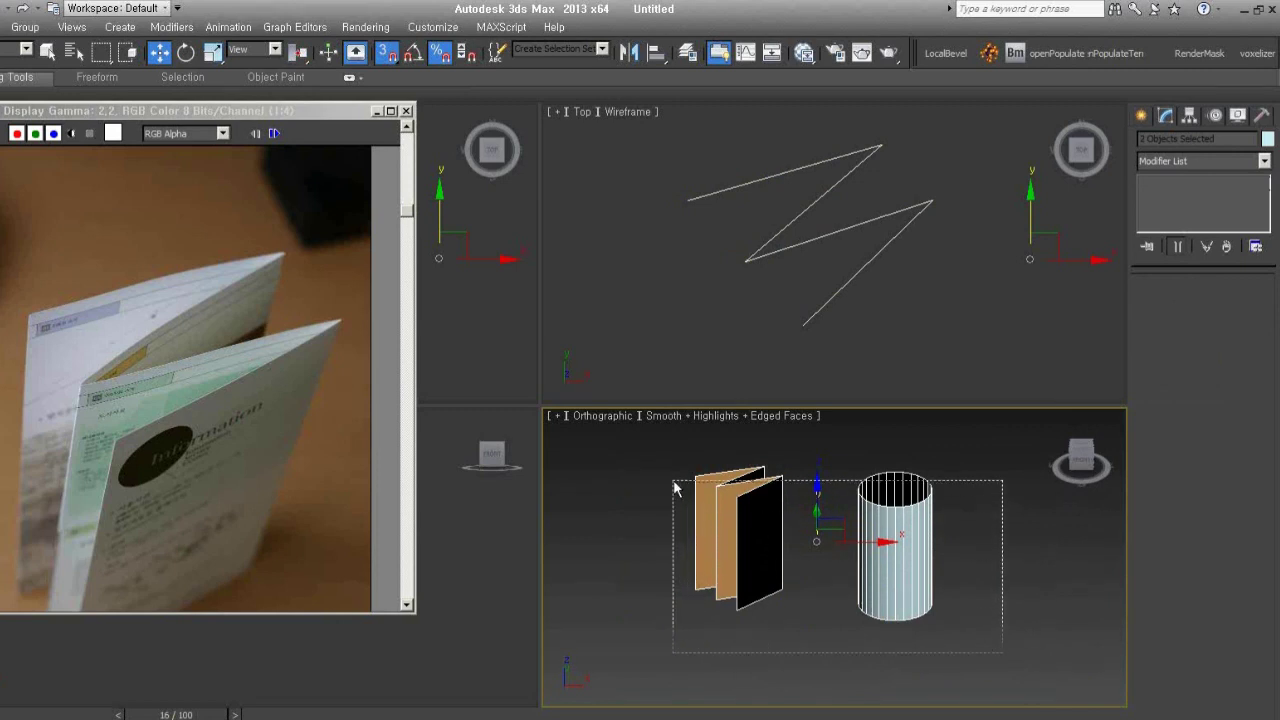
Delete all objects, close the folded-paper image and place the knife photo beside the viewports
key("Delete")
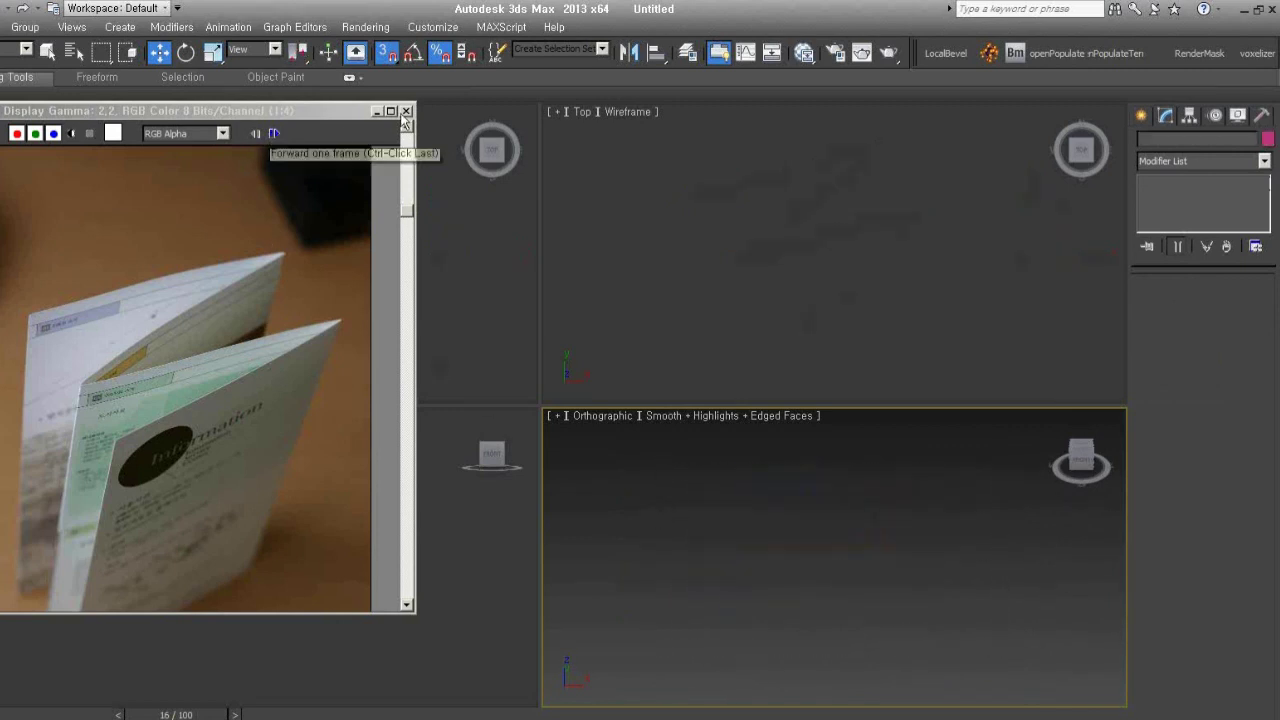
left_click(406, 111)
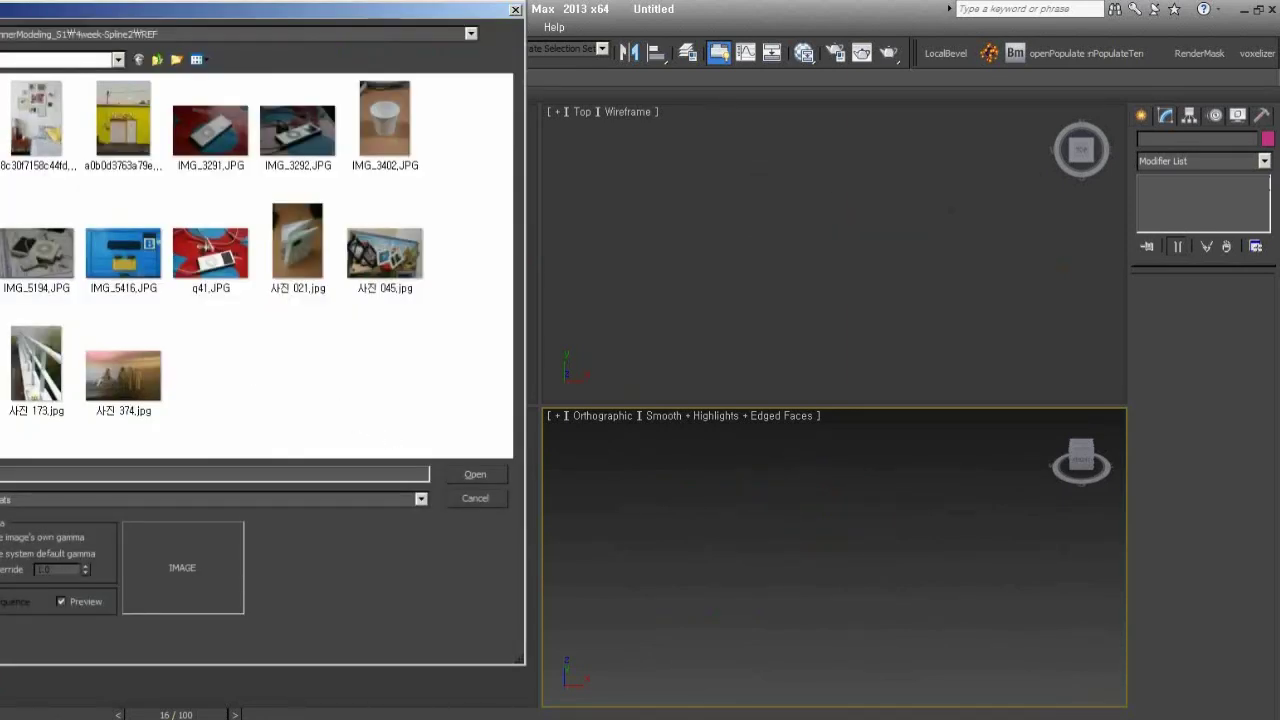
left_click(2, 130)
key("Return")
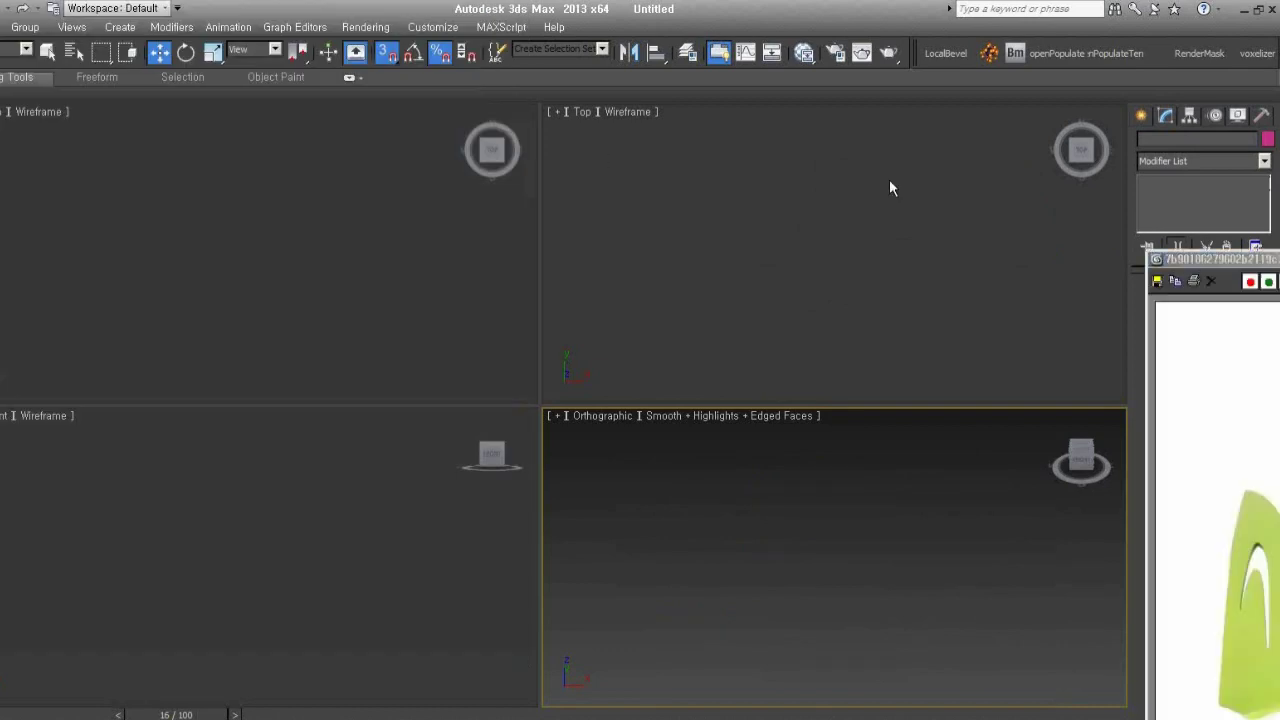
mouse_move(1228, 265)
left_mouse_down()
mouse_move(286, 132)
mouse_move(20, 132)
left_mouse_up()
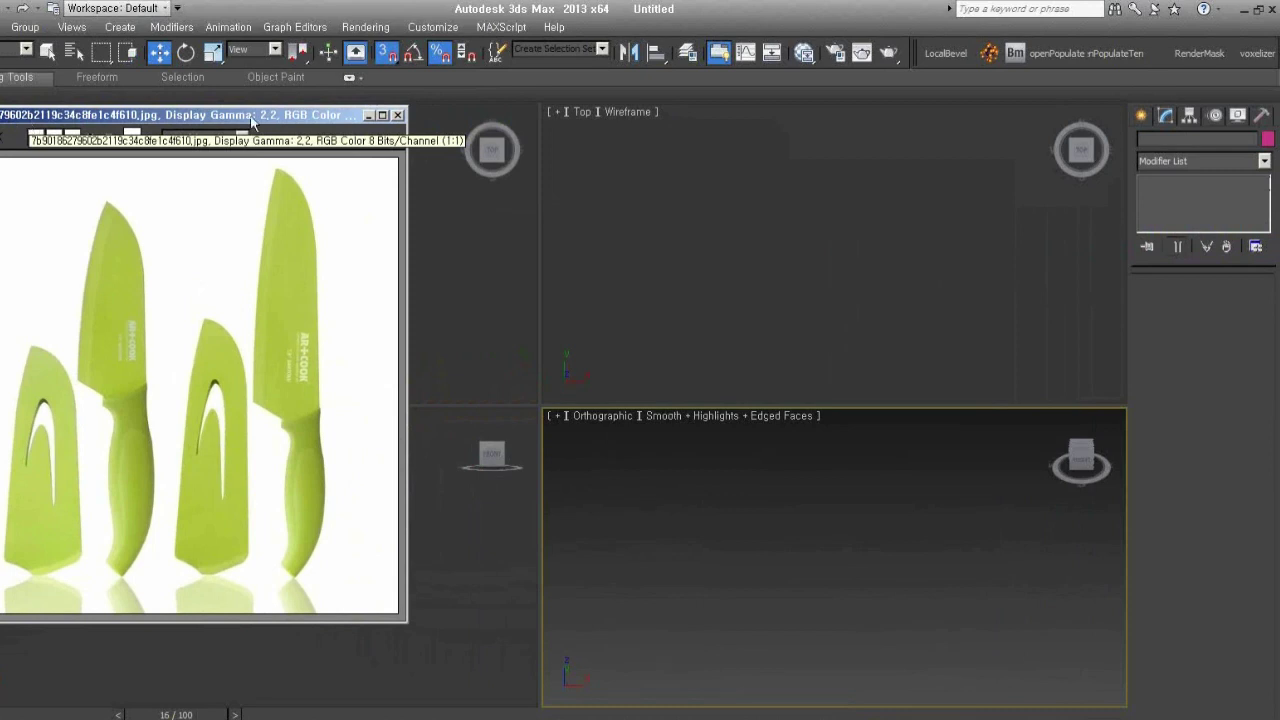
left_click(1142, 114)
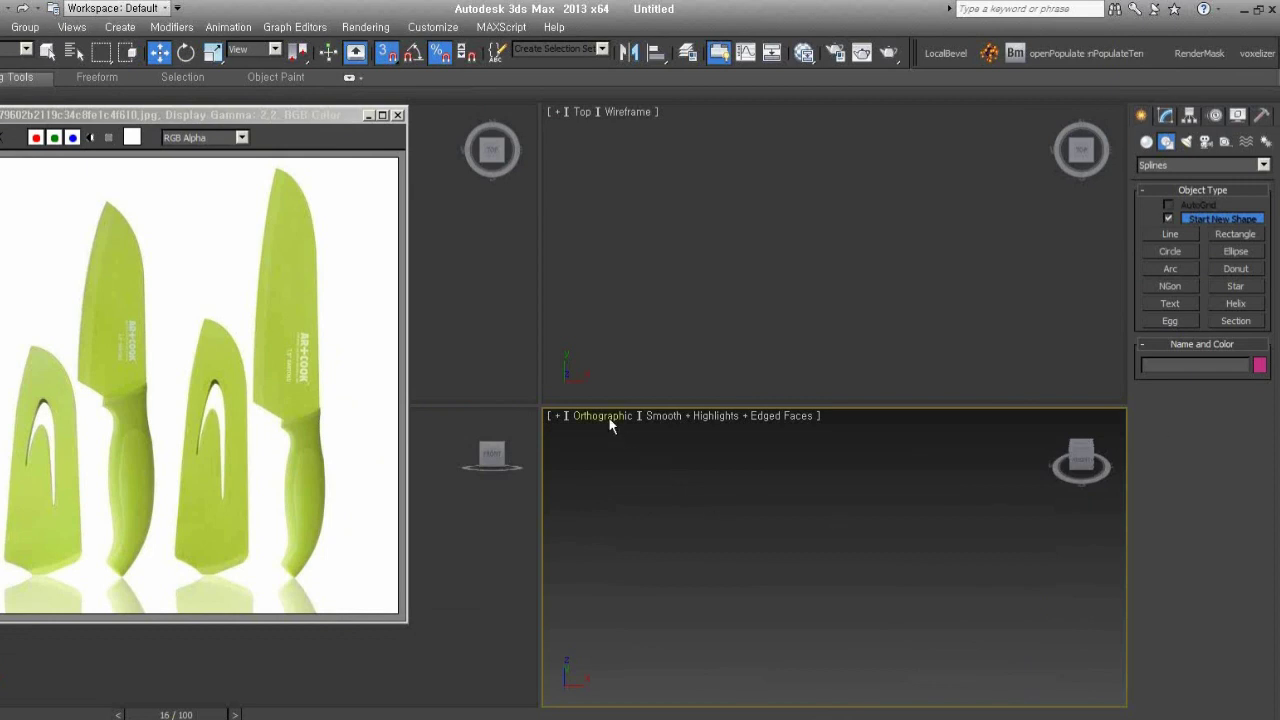
Make the Front view active and enlarge it for tracing with the Line tool
left_click(732, 293)
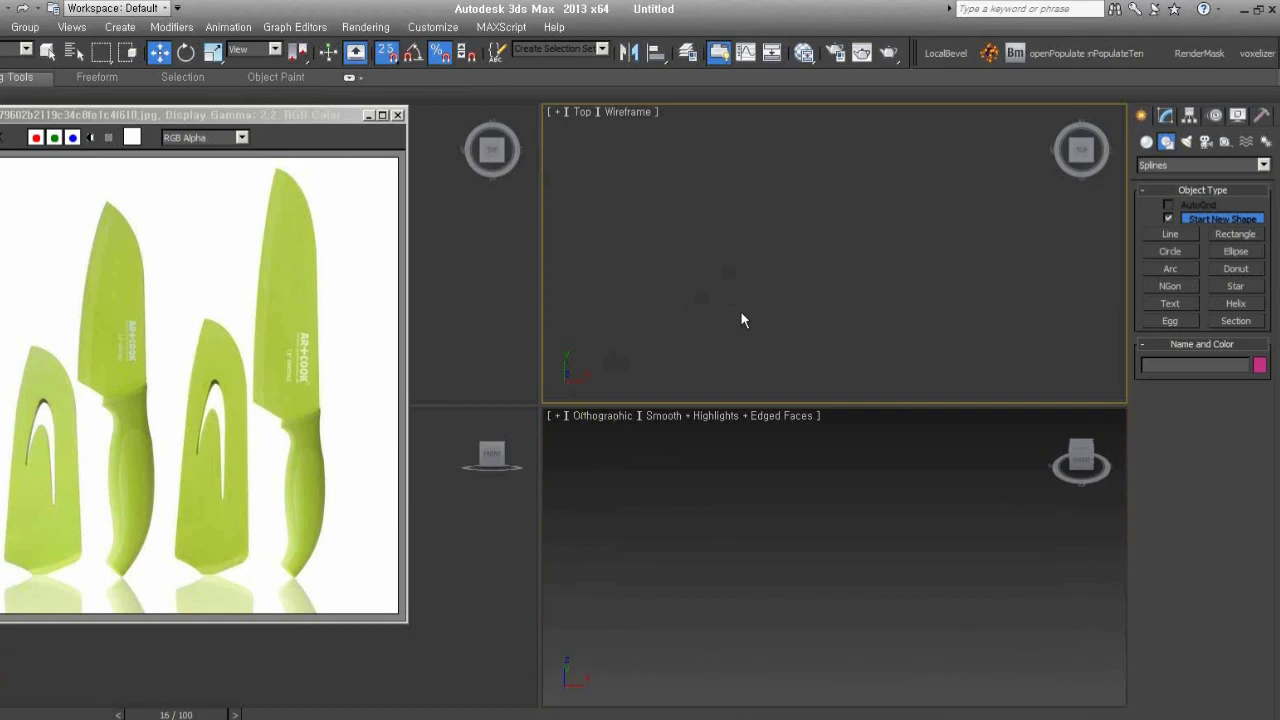
key("f")
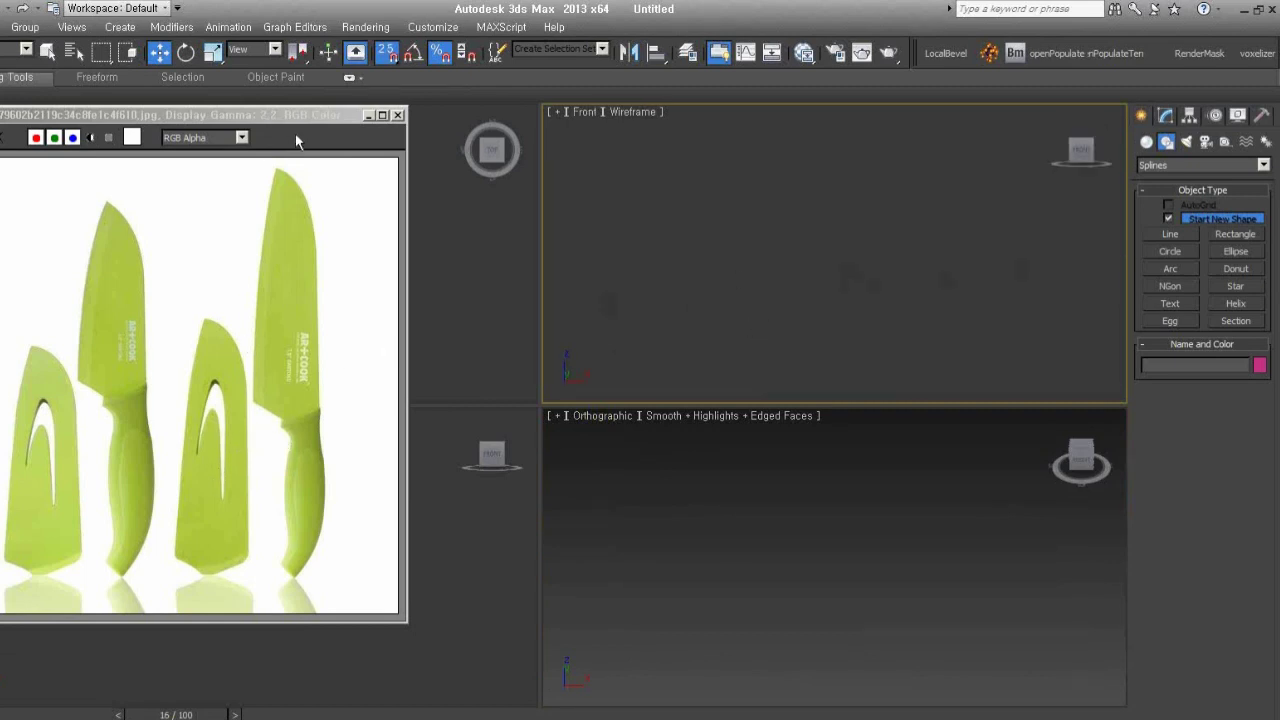
left_click(1173, 237)
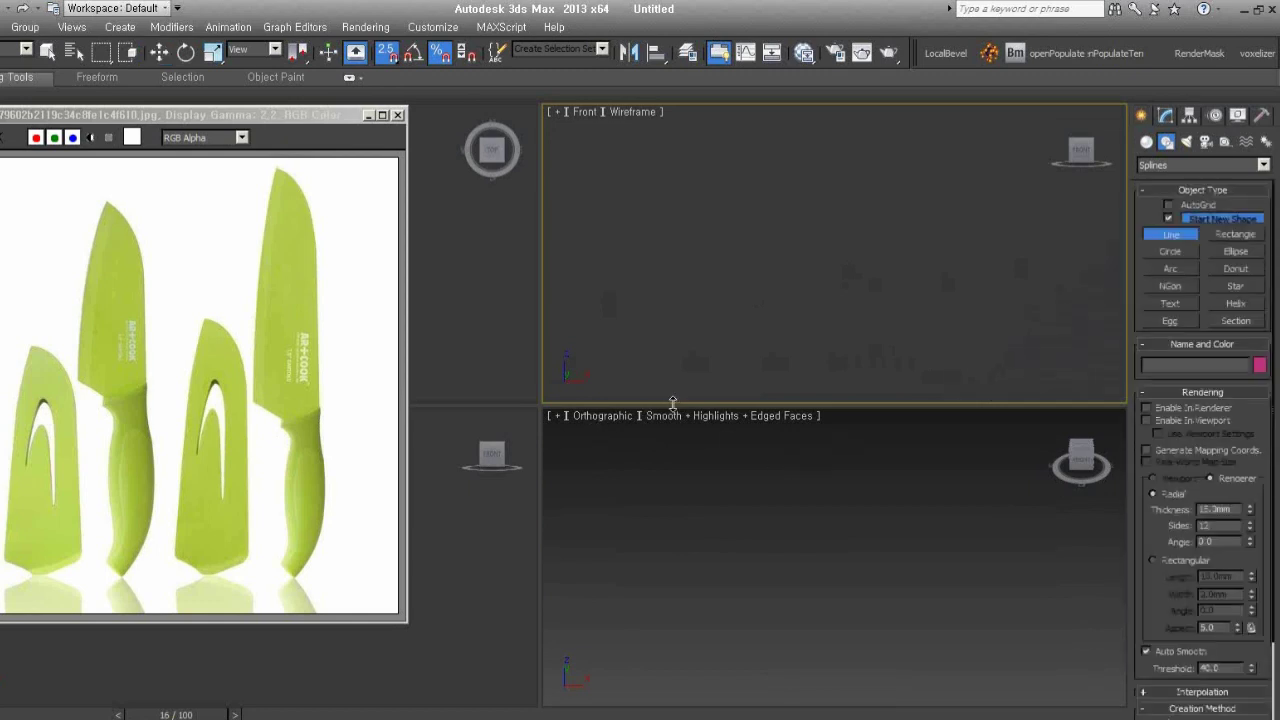
left_click_drag(670, 410, 677, 638)
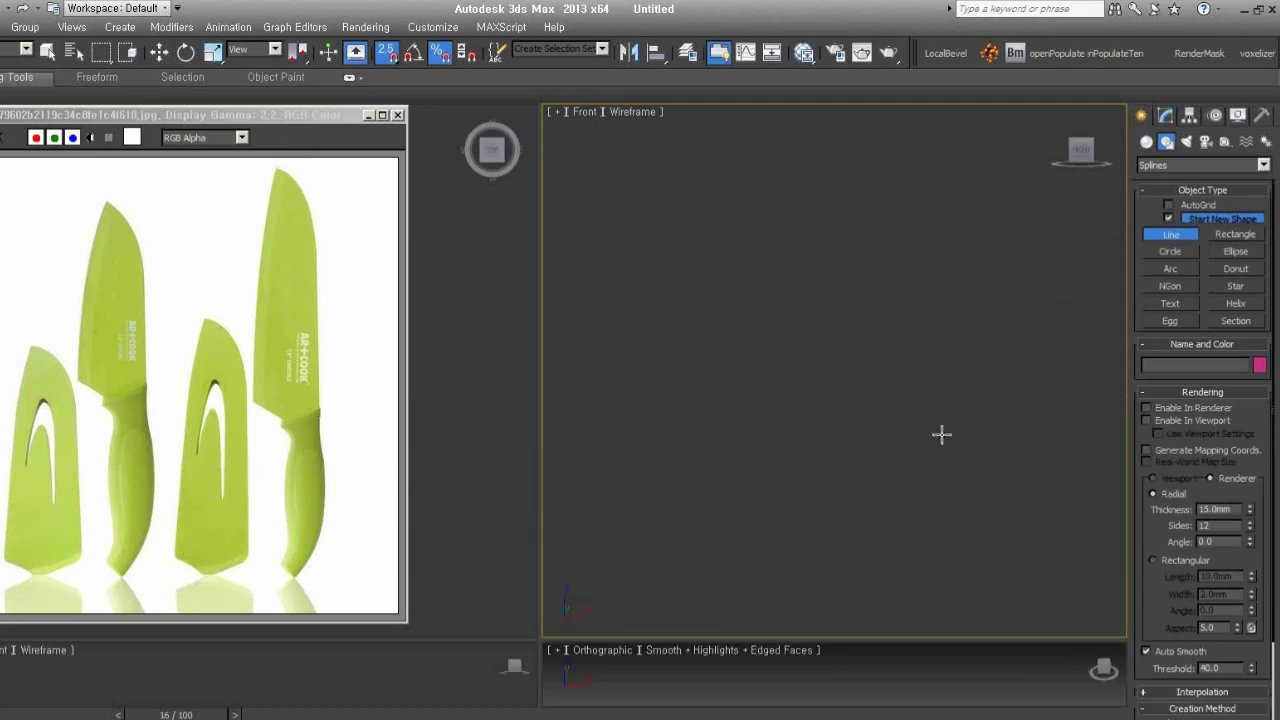
Trace the blade's lower corner, straight back and tip from the reference photo
left_click_drag(853, 365, 853, 450)
left_click(941, 432)
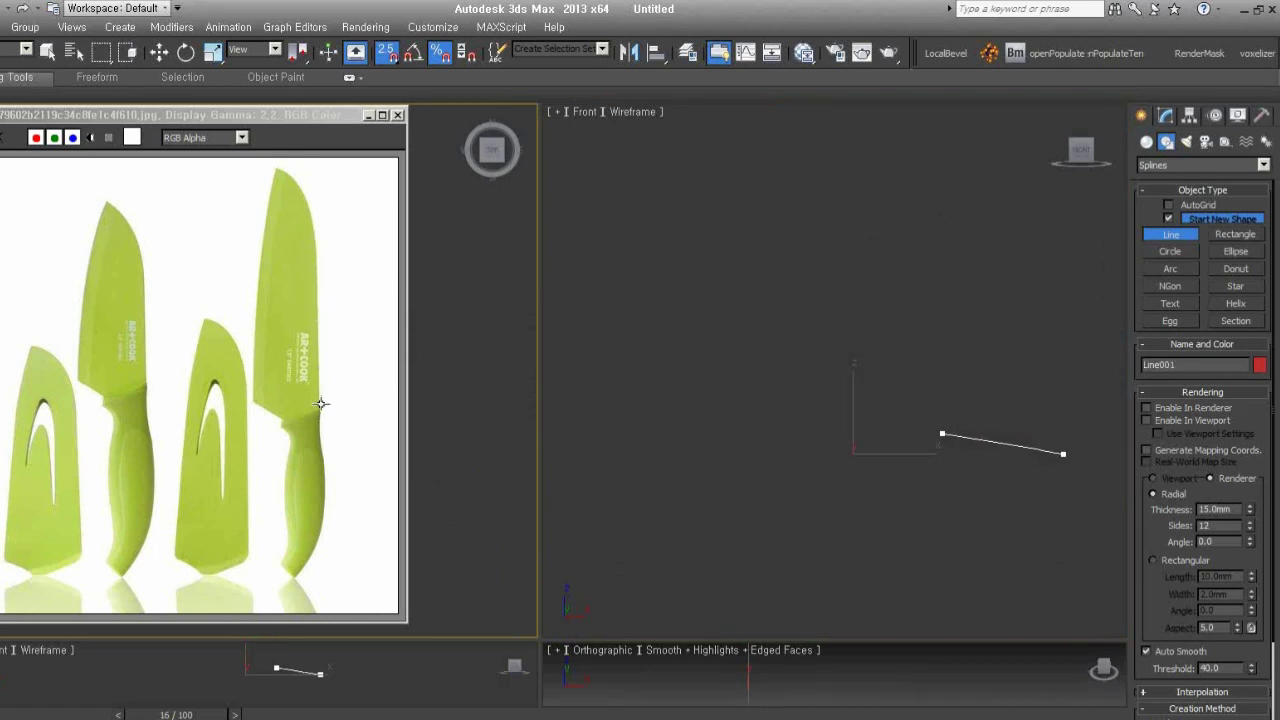
left_click(940, 237)
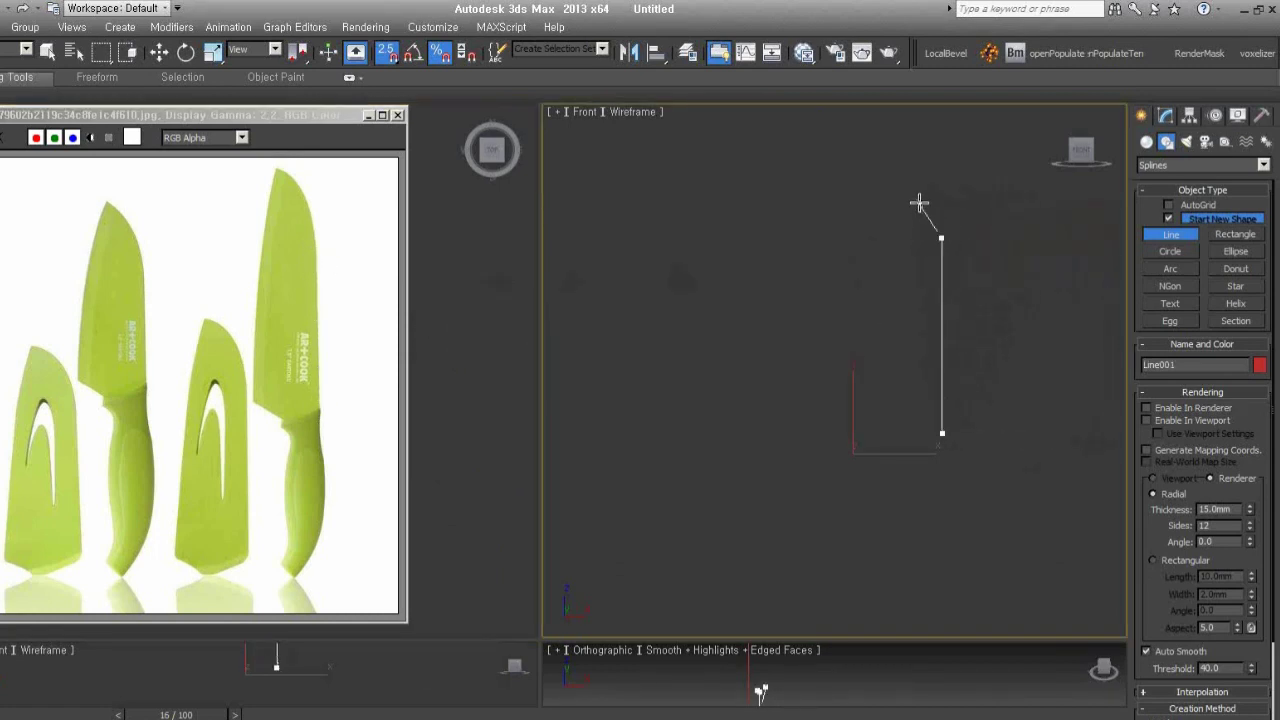
left_click(1063, 454)
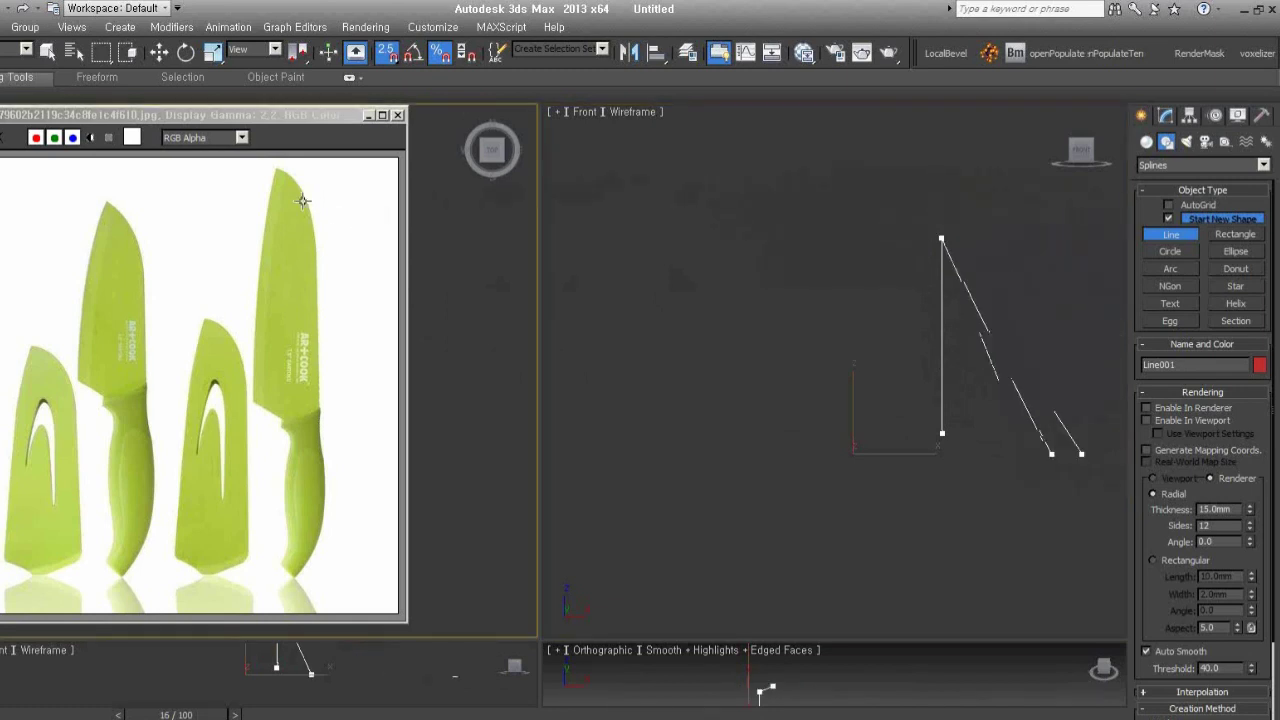
left_click(922, 171)
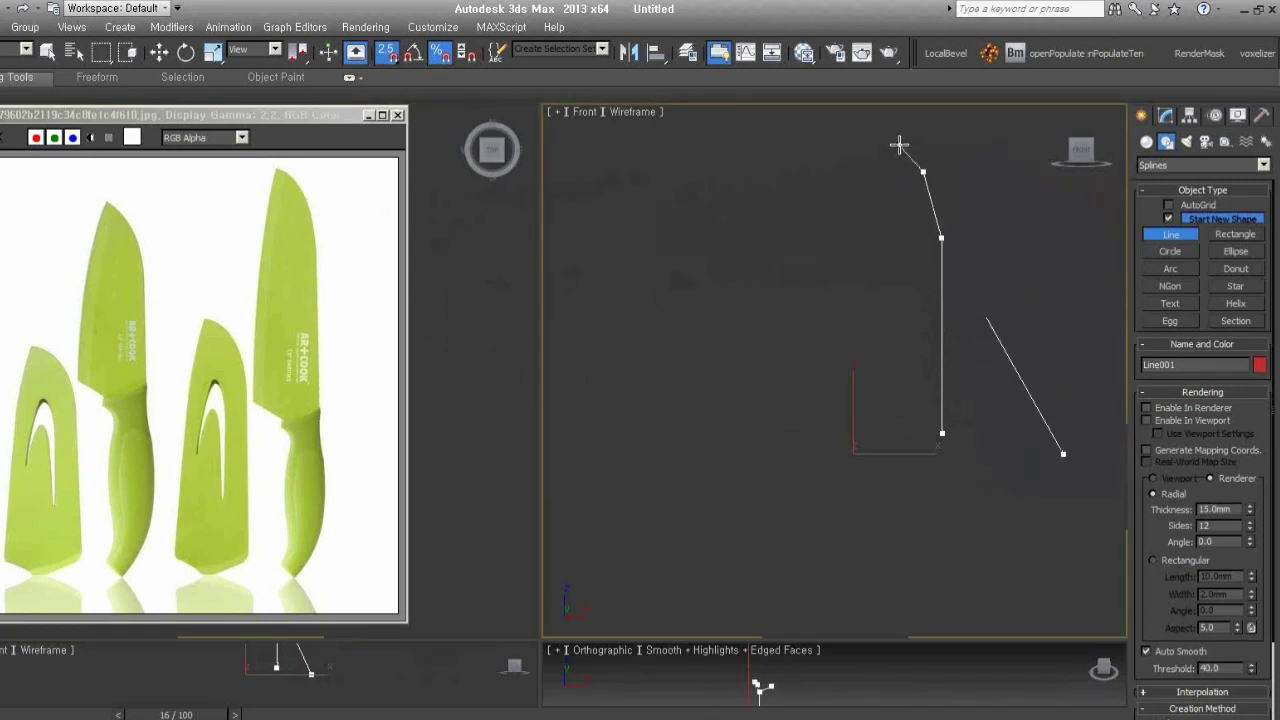
left_click(877, 135)
right_click(623, 223)
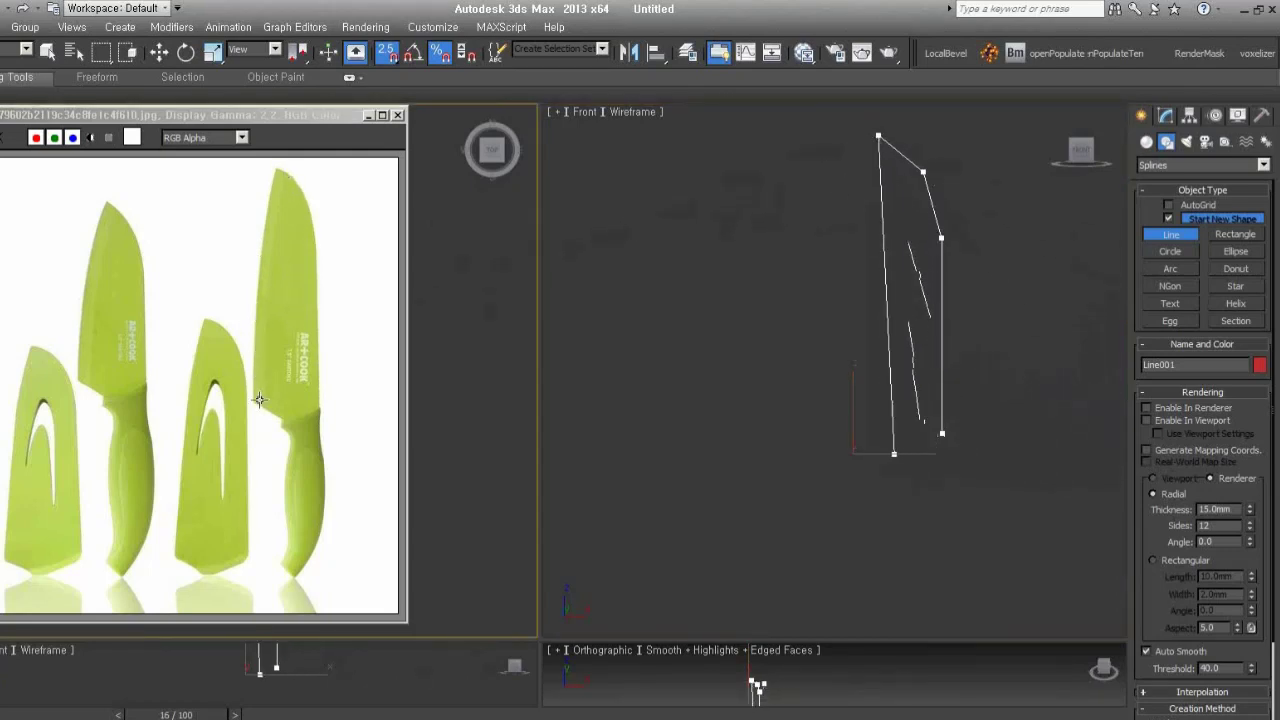
Trace the front and bottom edges, fix a misplaced point, and close the spline
left_click(857, 287)
left_click(871, 454)
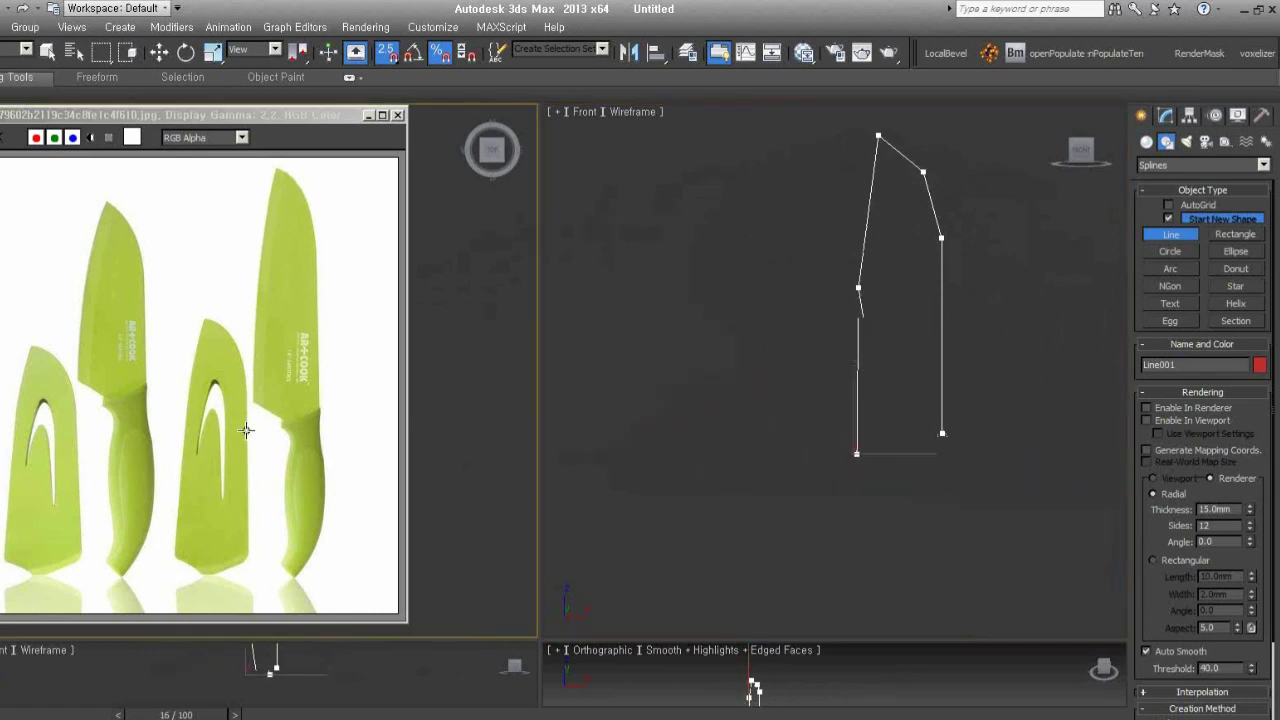
key("BackSpace")
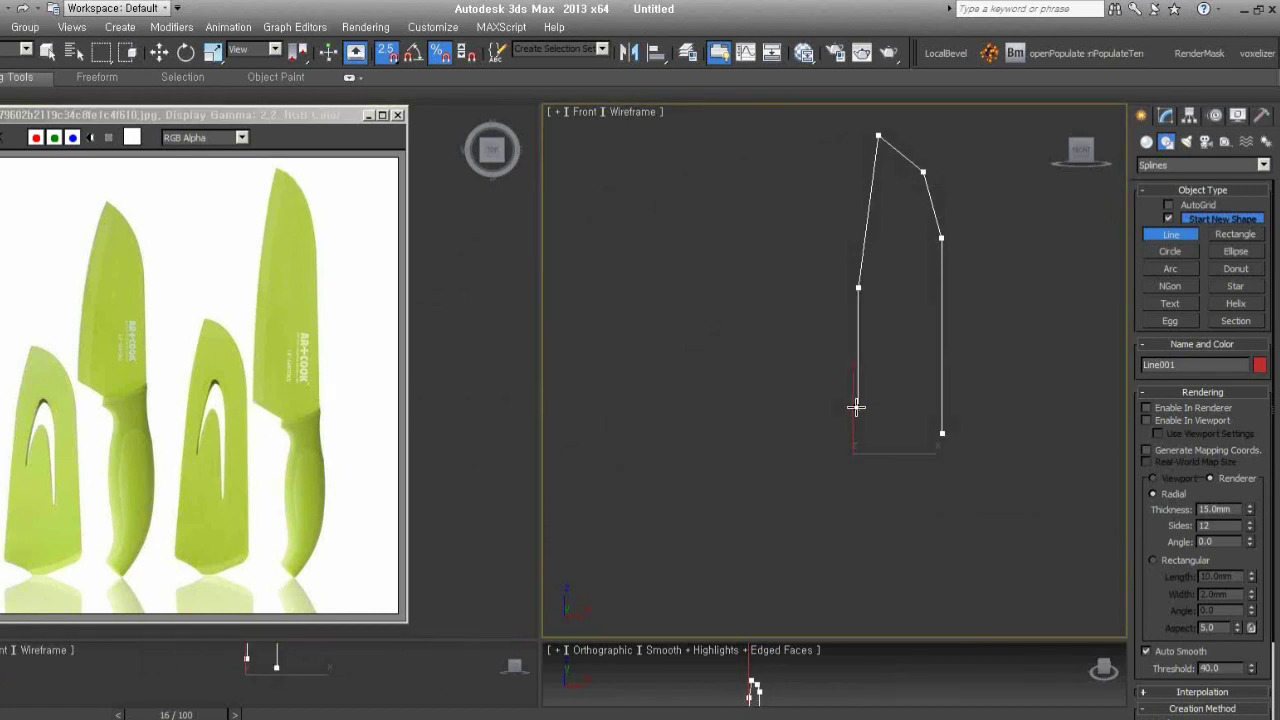
left_click(856, 407)
left_click(905, 440)
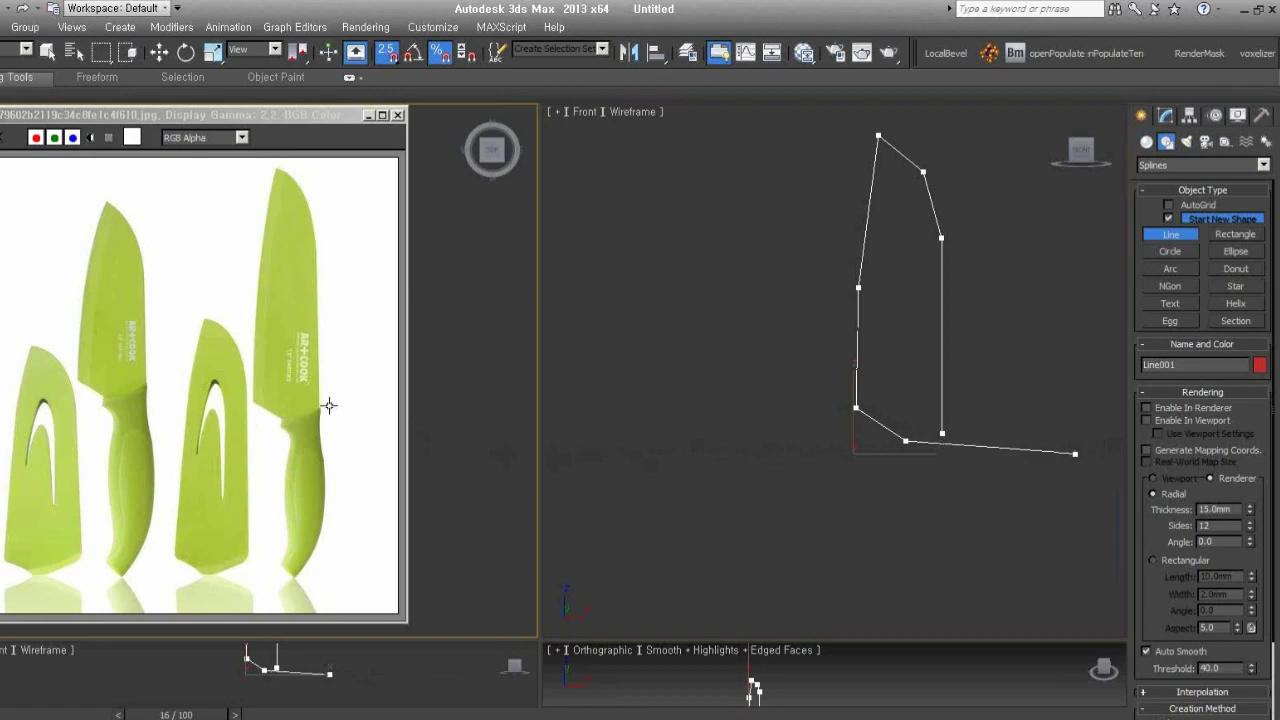
left_click(927, 440)
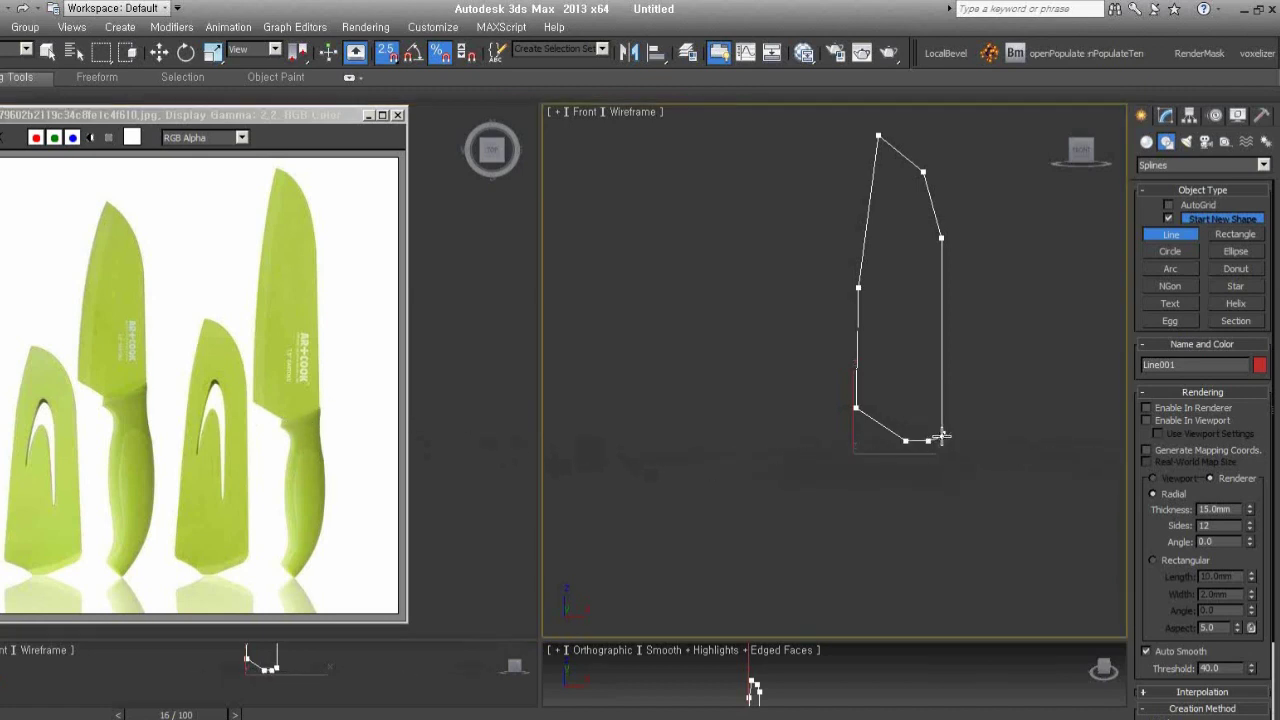
left_click(943, 435)
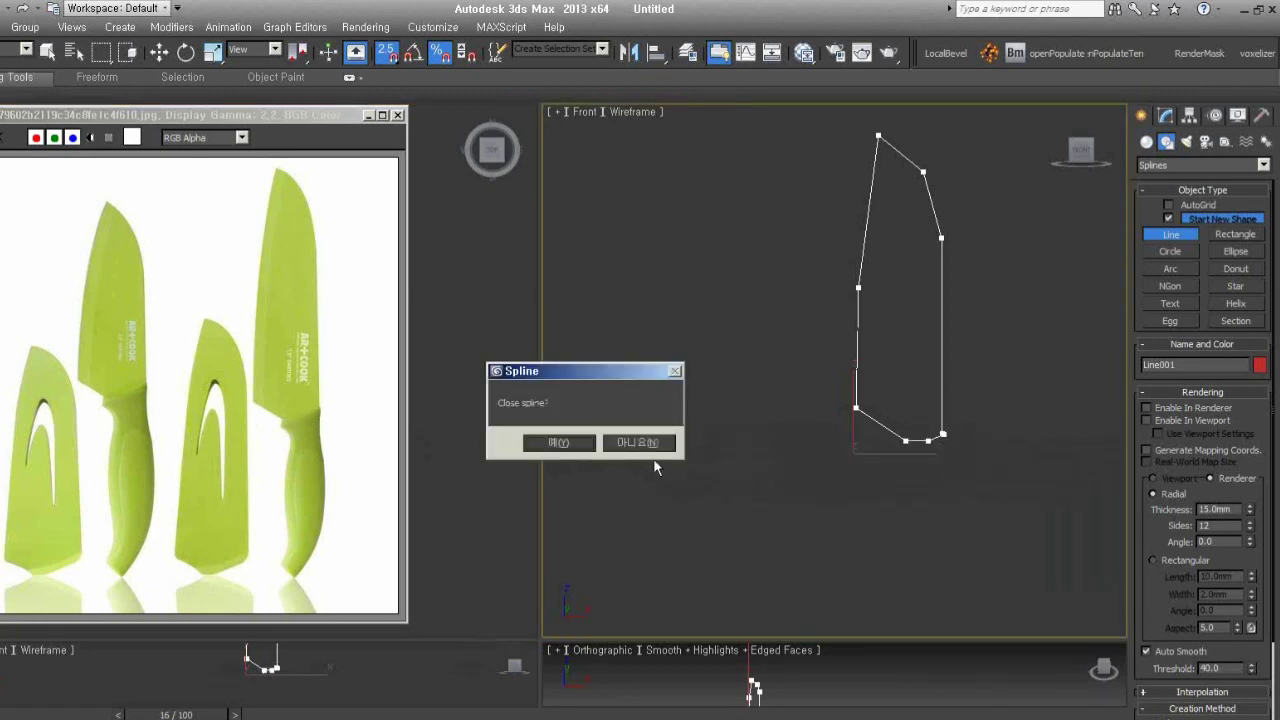
left_click(559, 442)
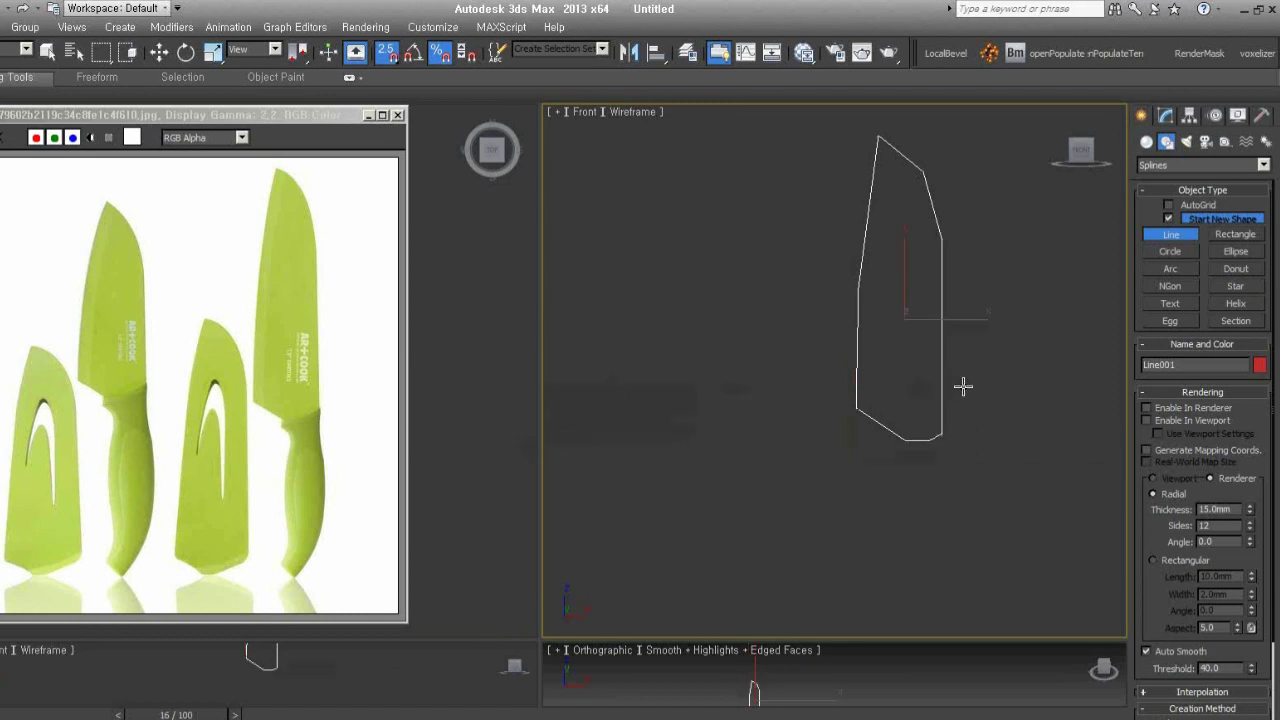
Enter Line001's Vertex sub-object level and box-select all the blade outline's vertices
key("w")
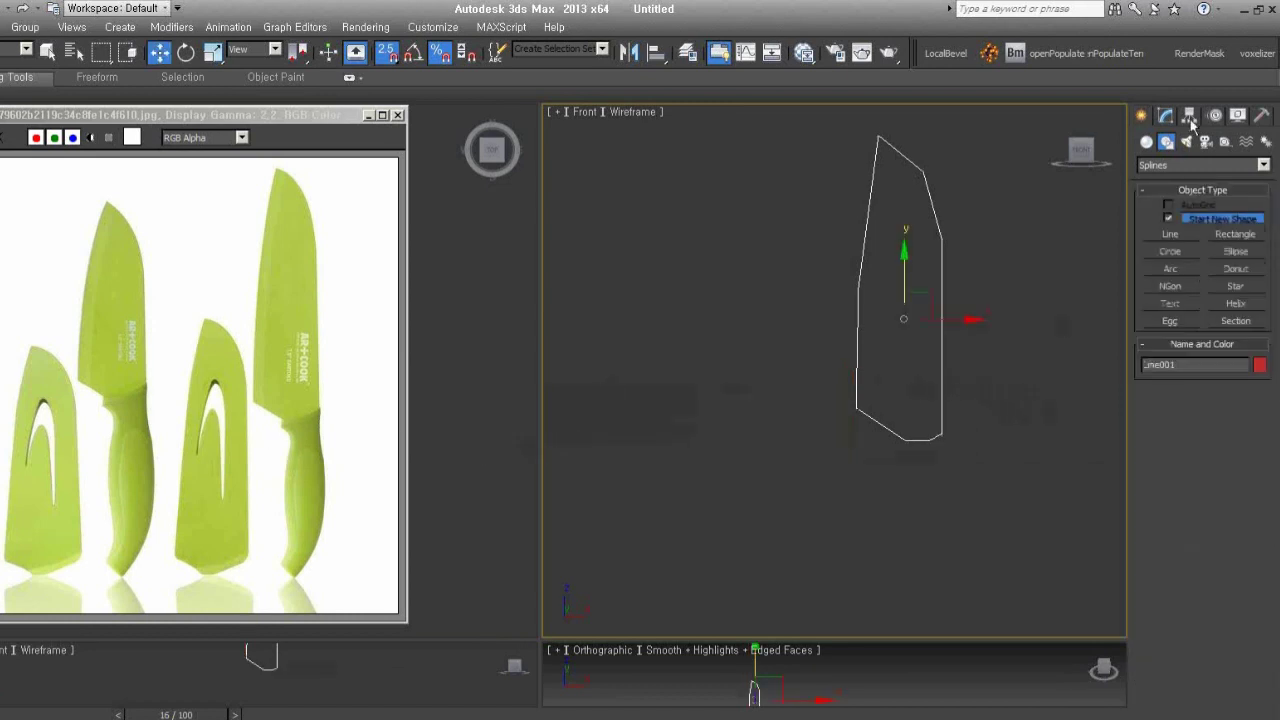
left_click(1166, 116)
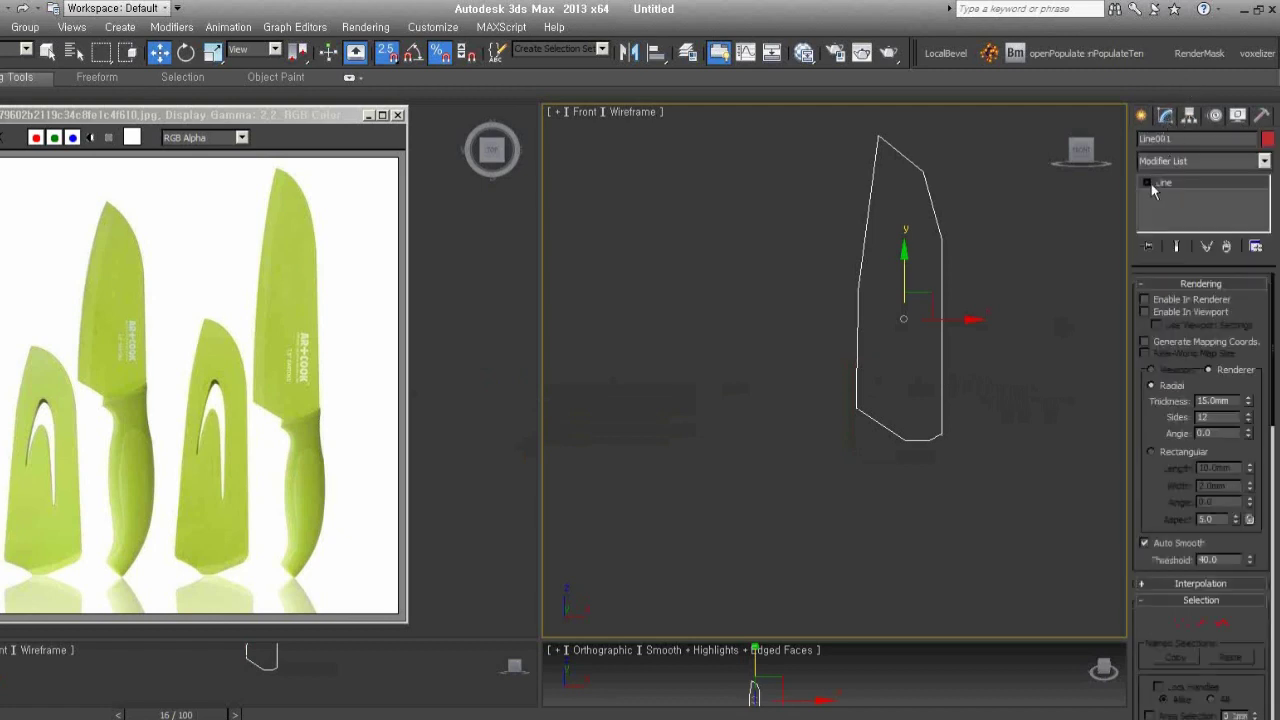
left_click(1178, 196)
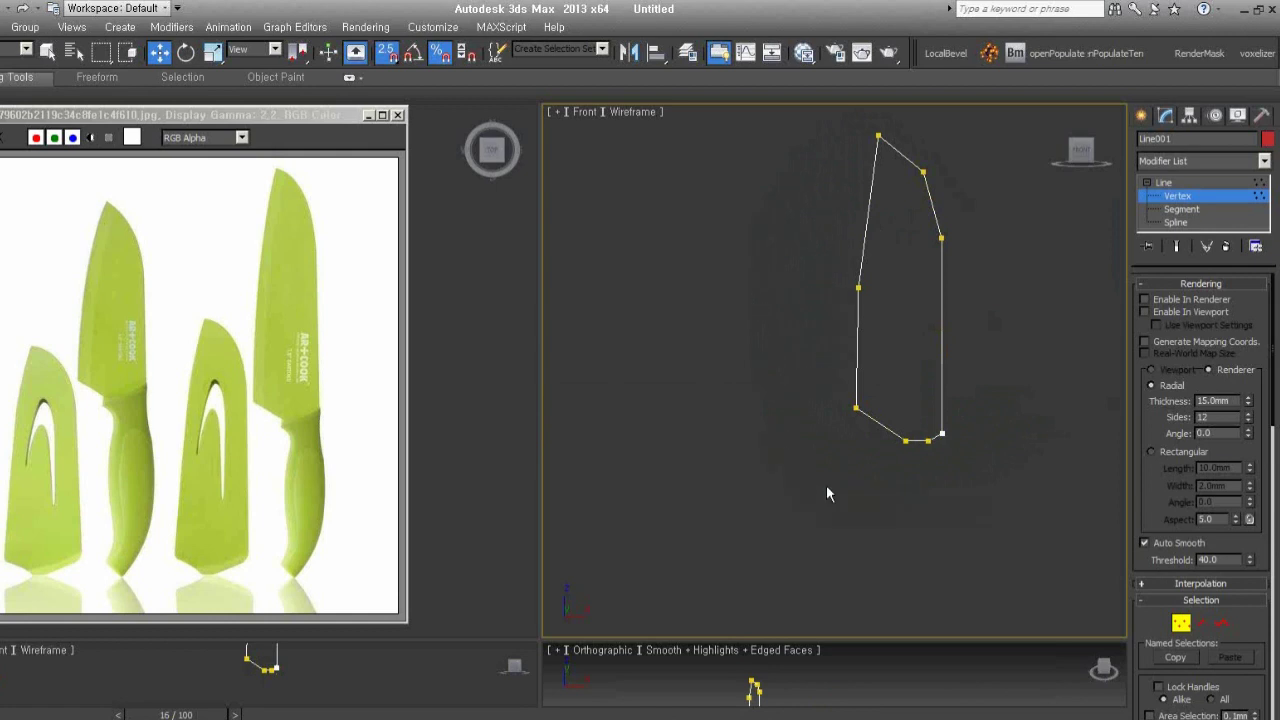
left_click(922, 174)
right_click(922, 174)
left_click(770, 381)
left_click_drag(984, 259, 838, 126)
left_click_drag(830, 310, 955, 486, "ctrl")
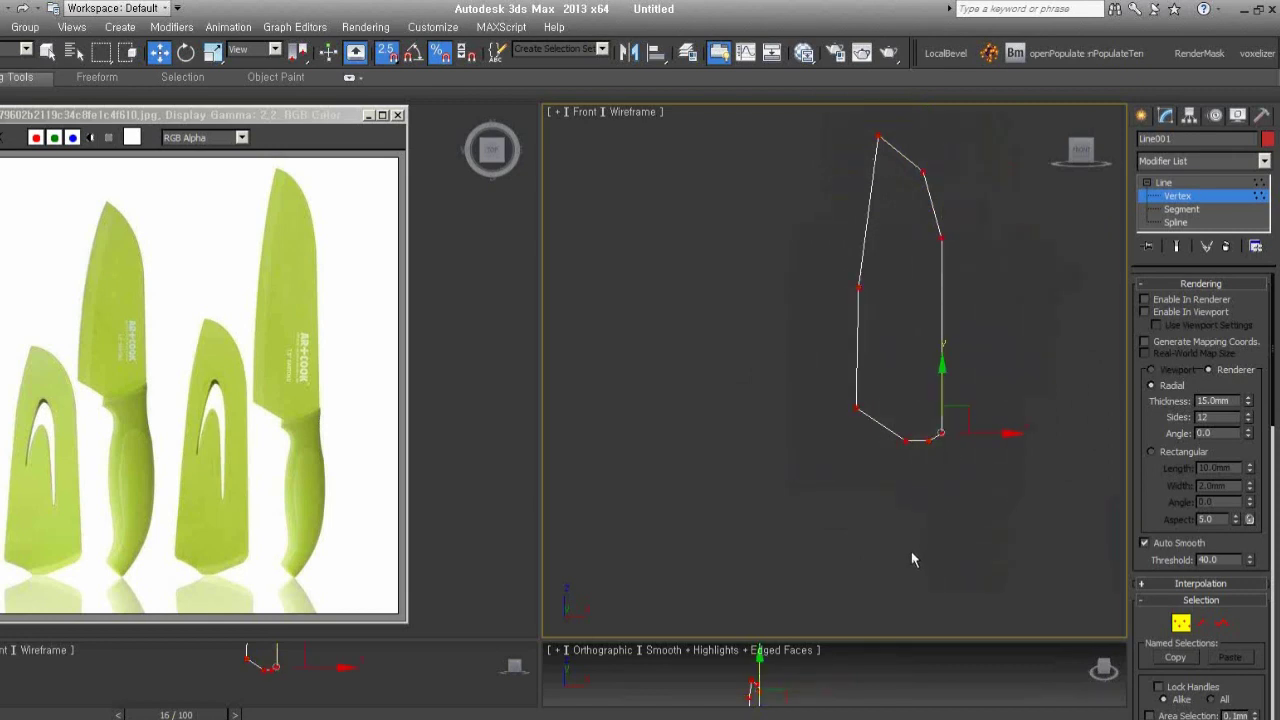
Convert all selected outline vertices to Bezier Corner
right_click(942, 433)
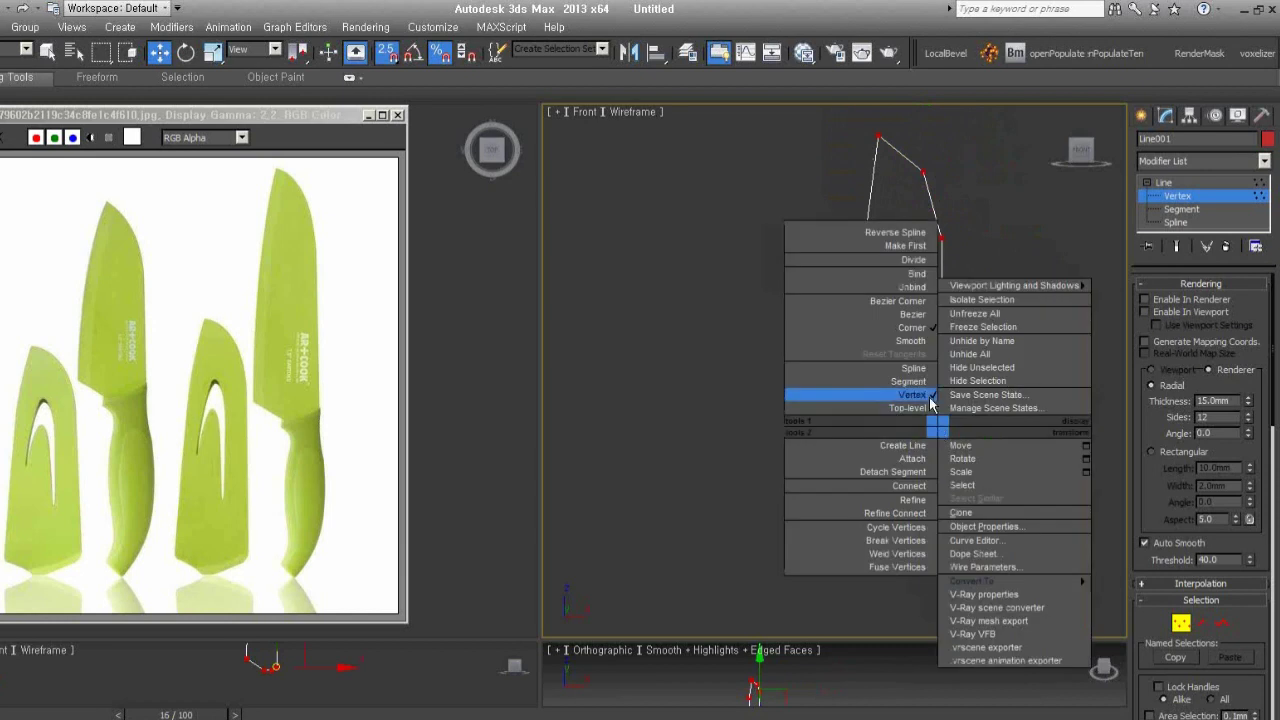
left_click(912, 299)
middle_click_drag(912, 299, 870, 373)
scroll(906, 309, "up", 2)
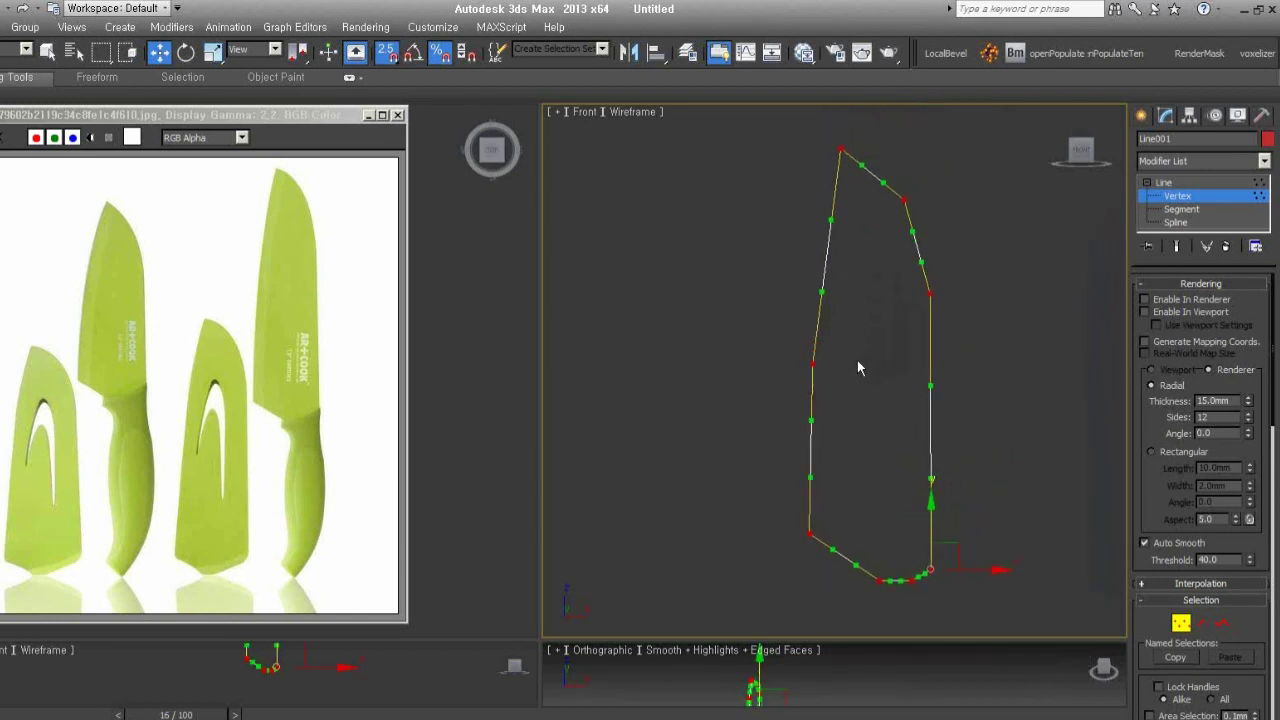
Select the upper-right vertex, change it from Corner to Bezier and adjust its handle
left_click(904, 201)
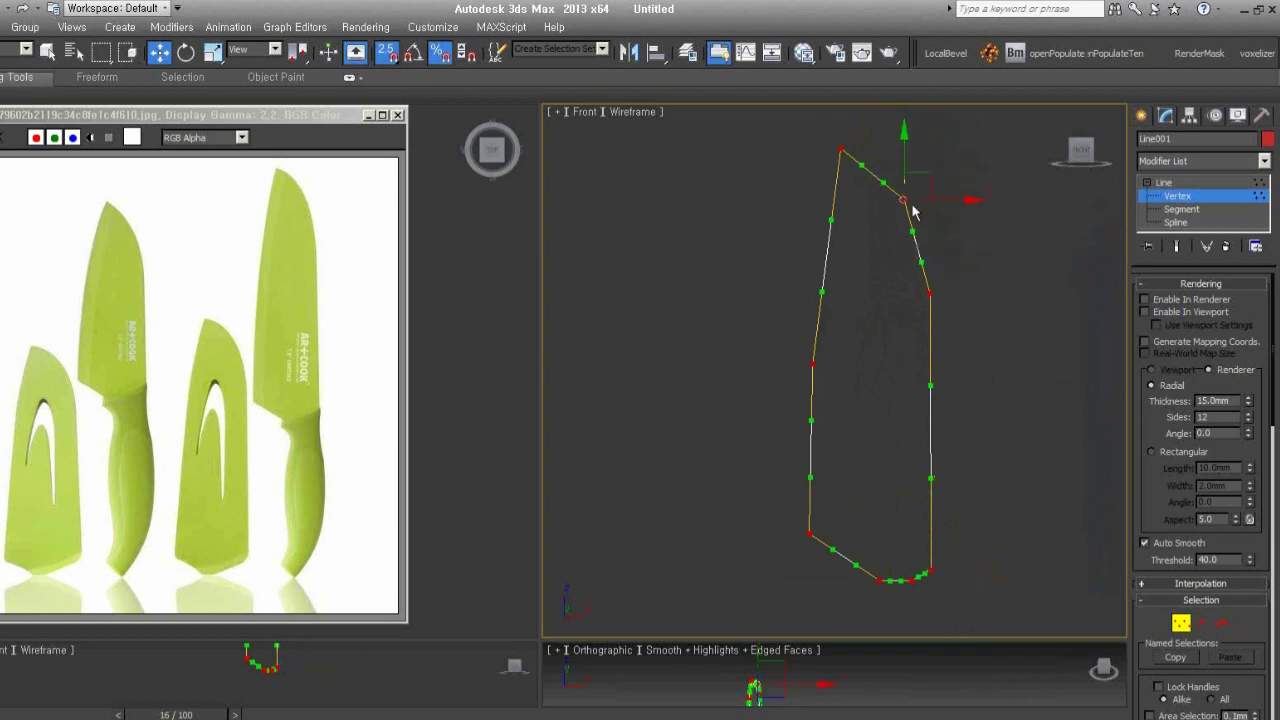
left_click(932, 292)
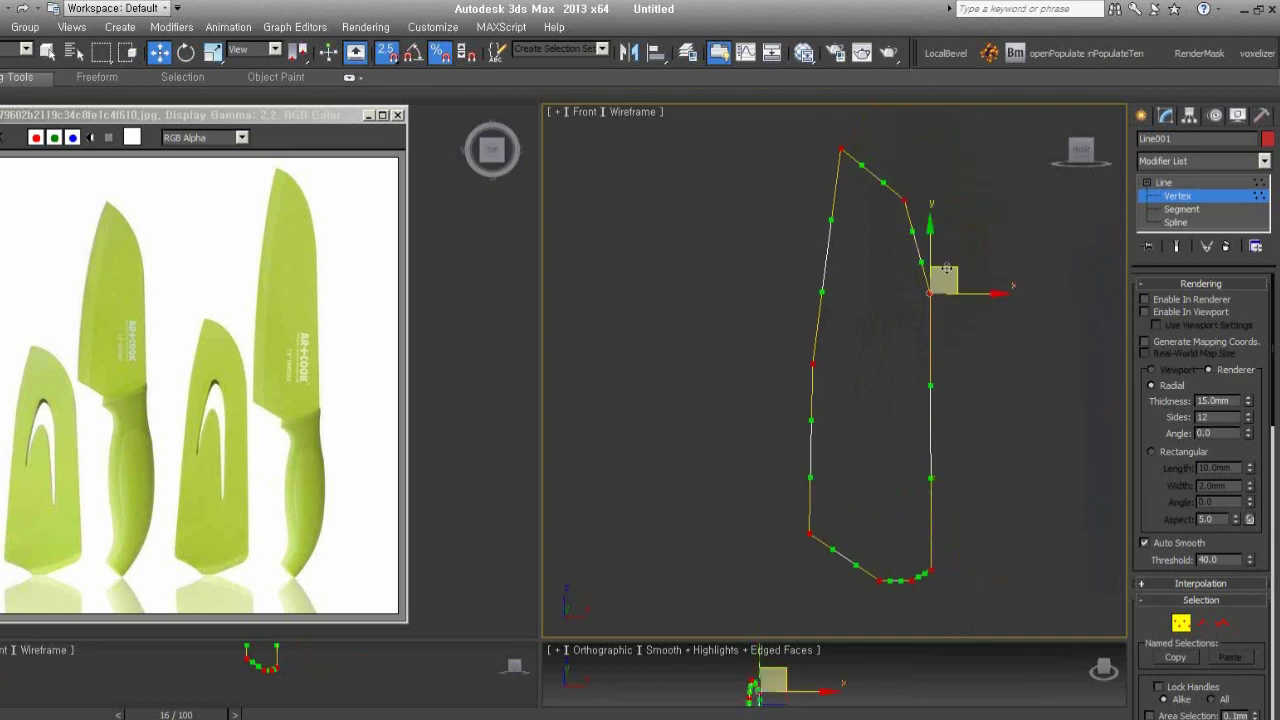
left_click(904, 201)
left_click(880, 234)
left_click(904, 201)
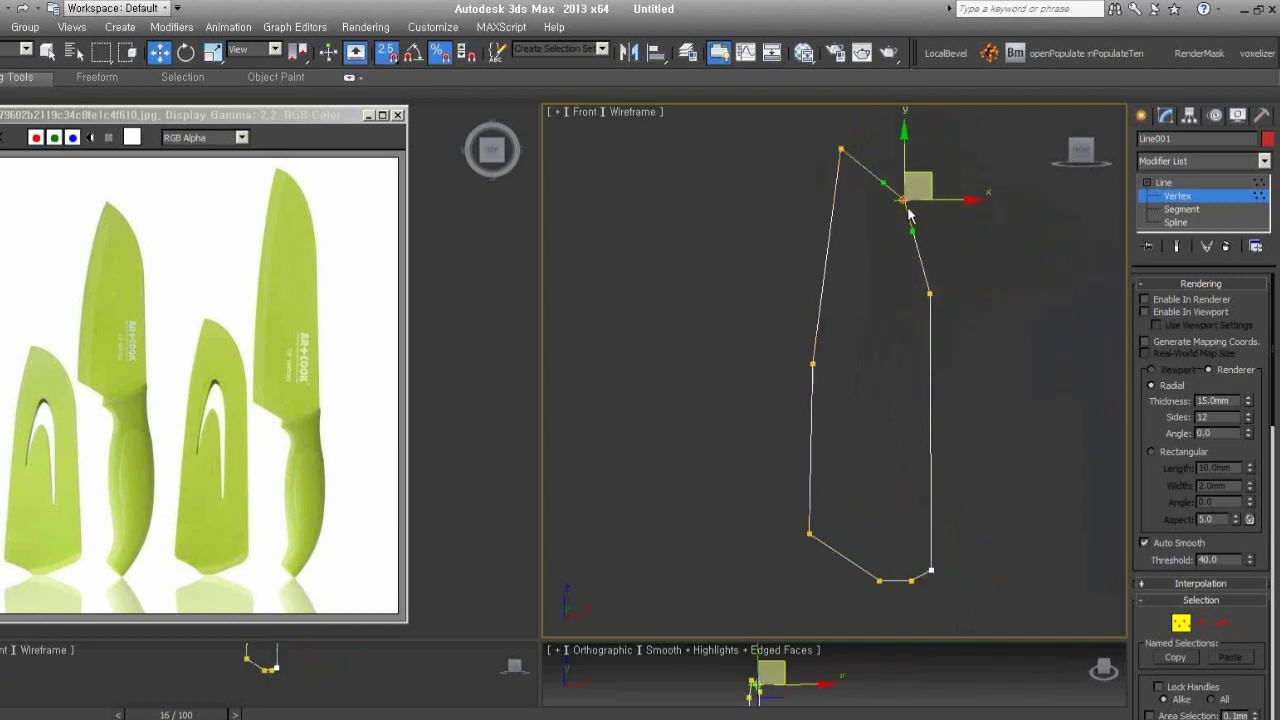
right_click(904, 216)
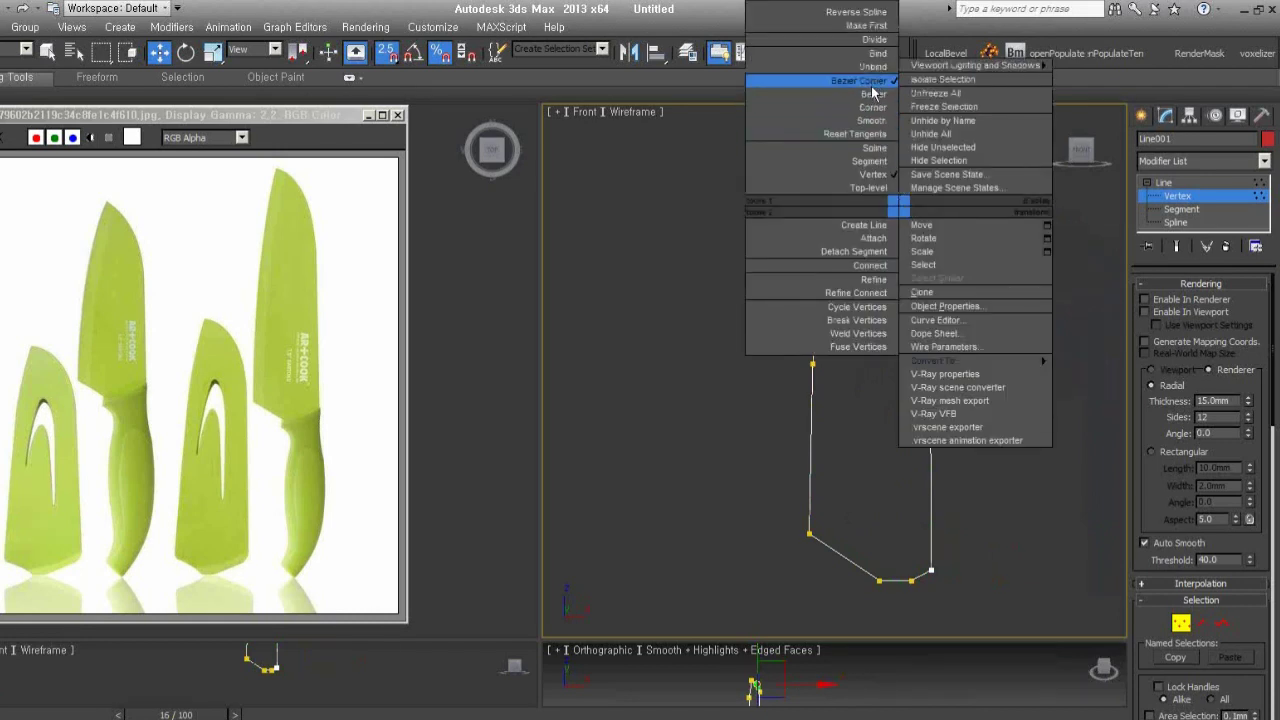
left_click(875, 106)
right_click(900, 206)
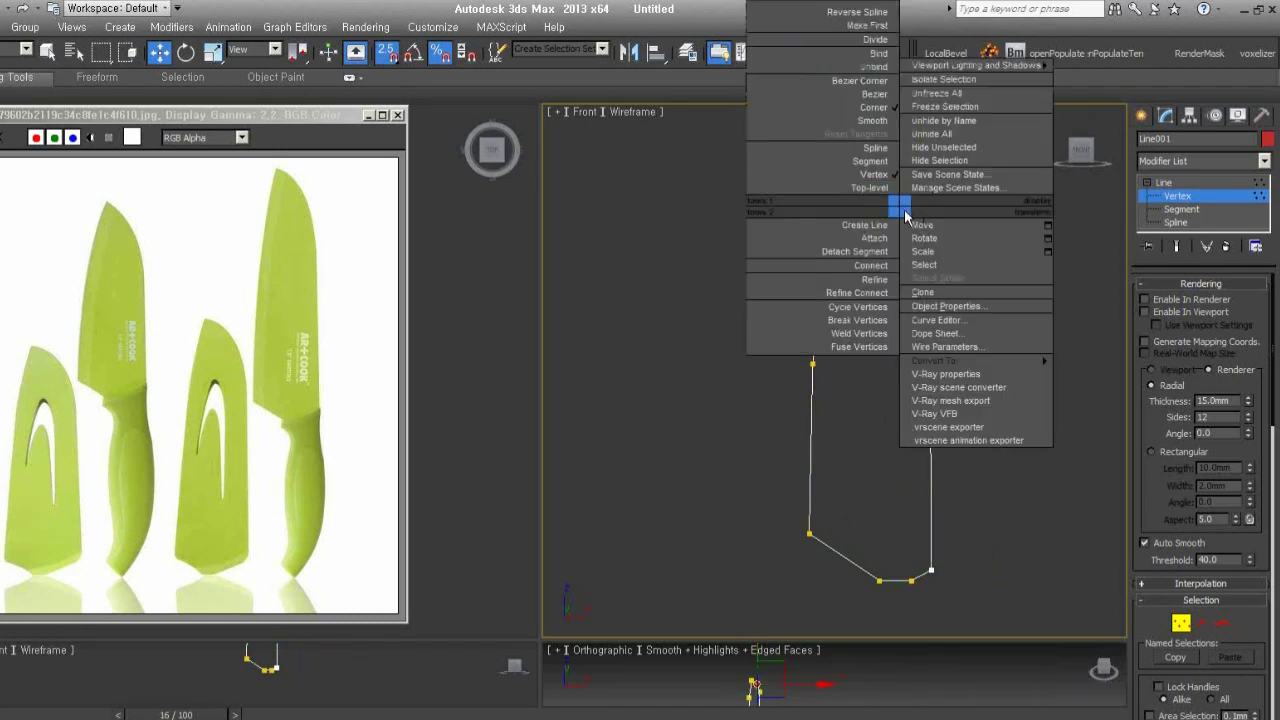
left_click(877, 95)
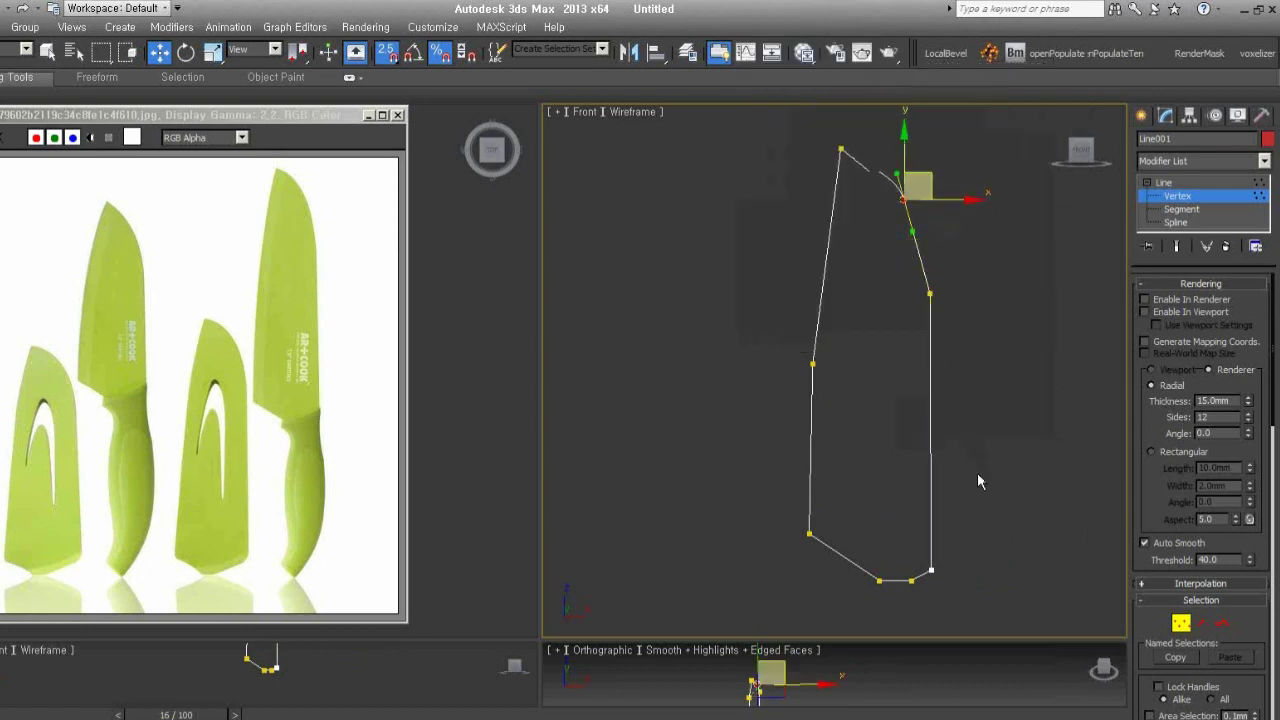
left_click_drag(880, 174, 908, 200)
Try Bezier, Corner and Smooth on that vertex, settling on Bezier
right_click(906, 214)
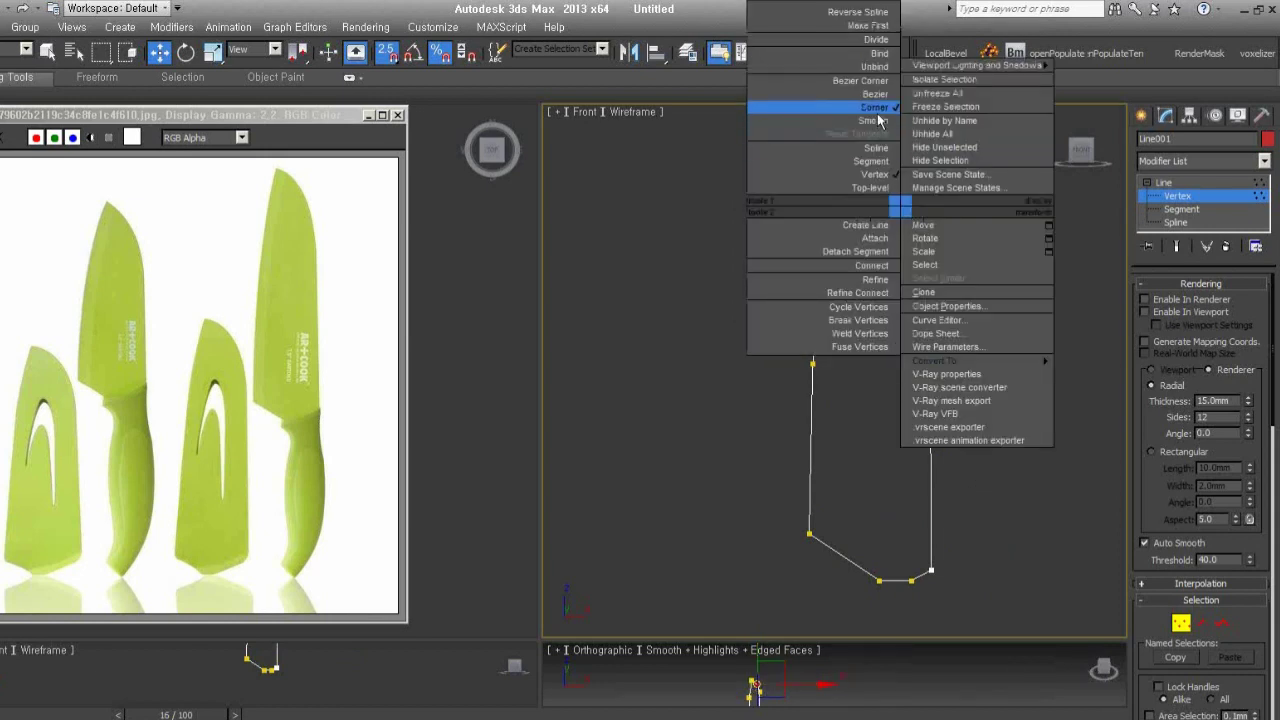
left_click(874, 93)
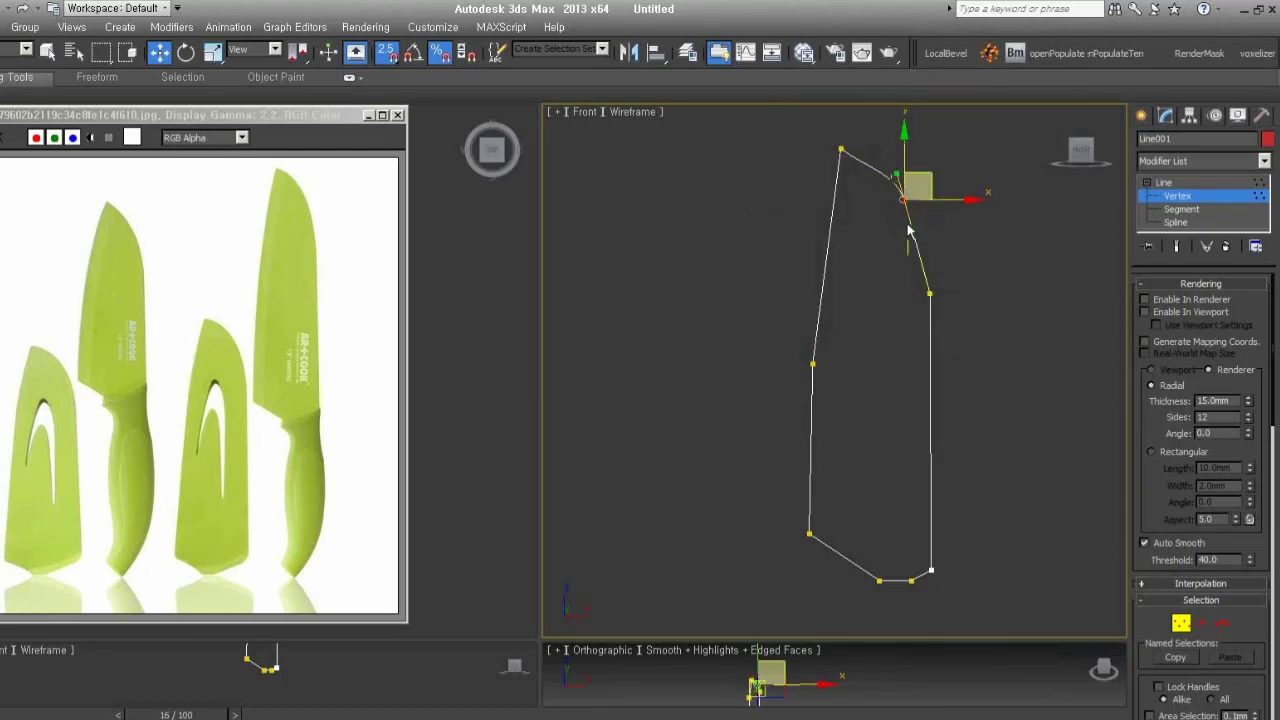
right_click(905, 202)
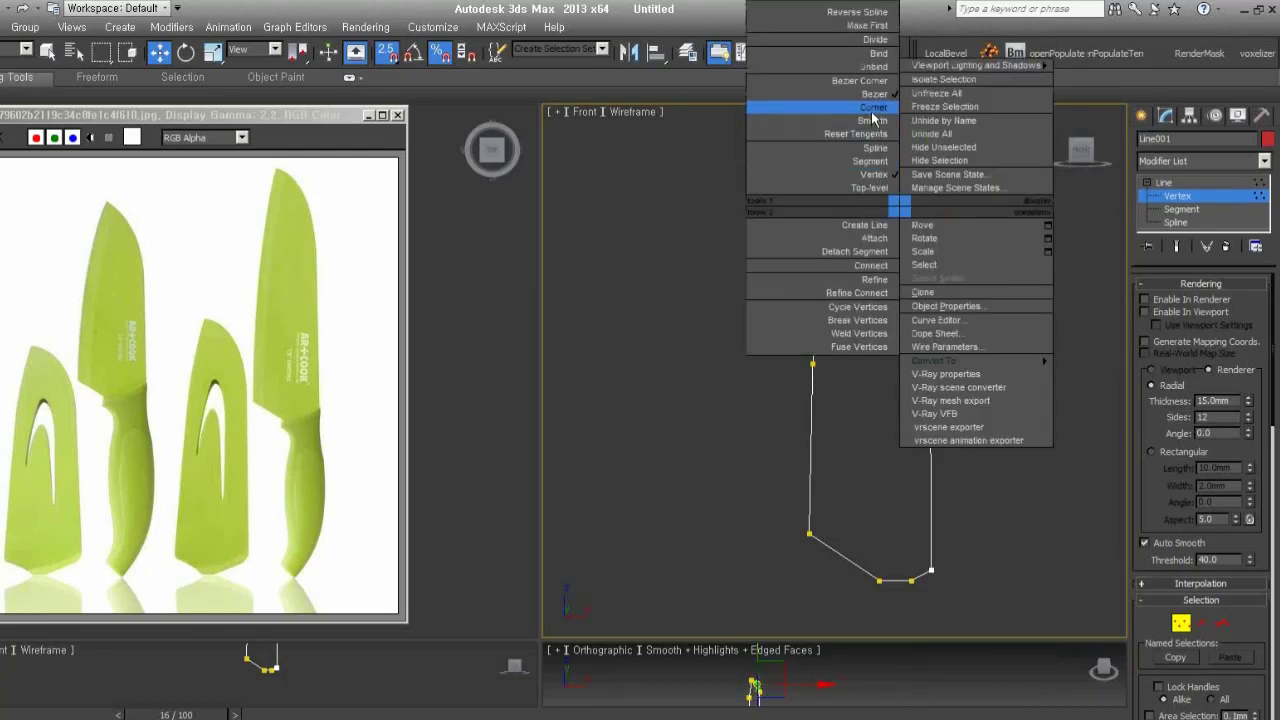
left_click(870, 108)
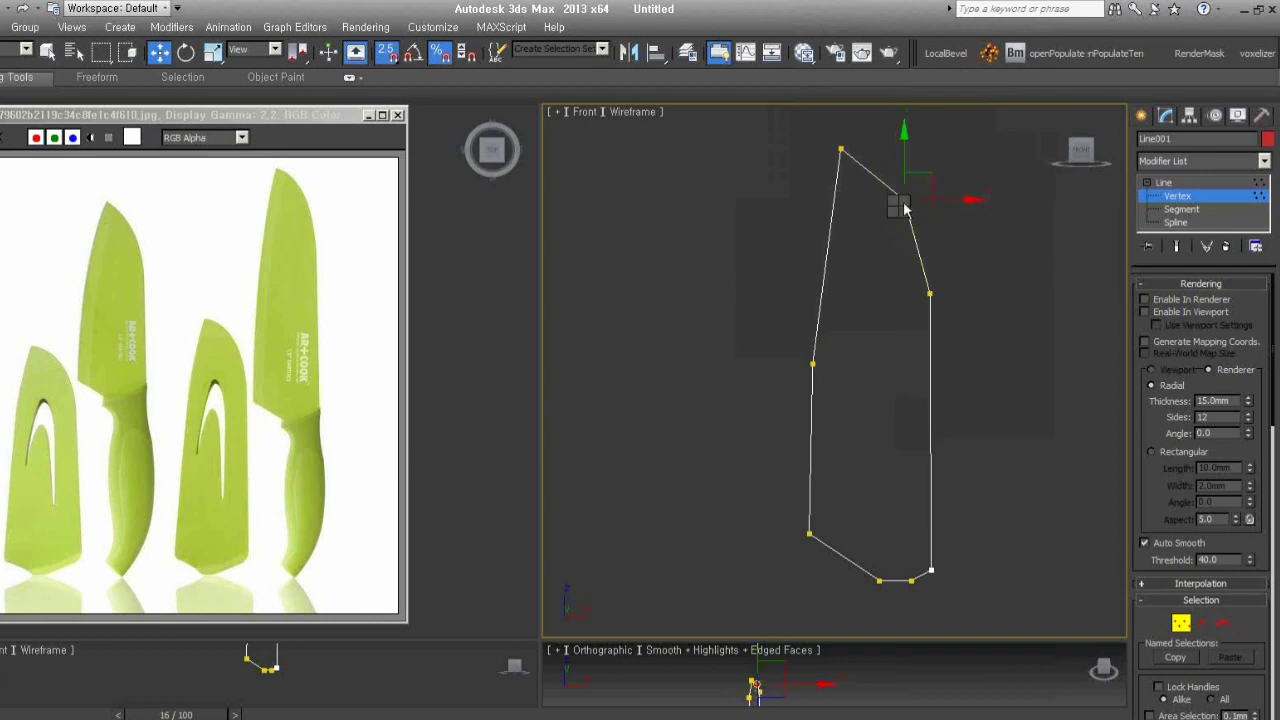
right_click(903, 204)
left_click(872, 120)
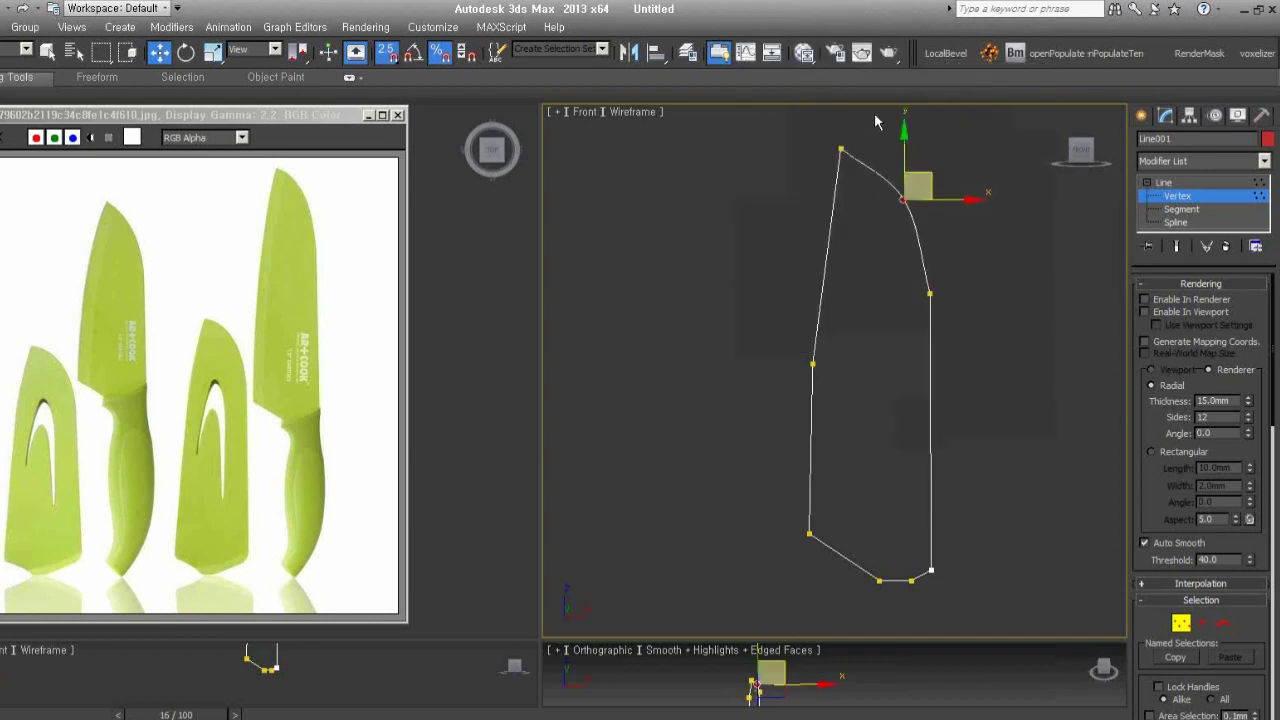
right_click(904, 206)
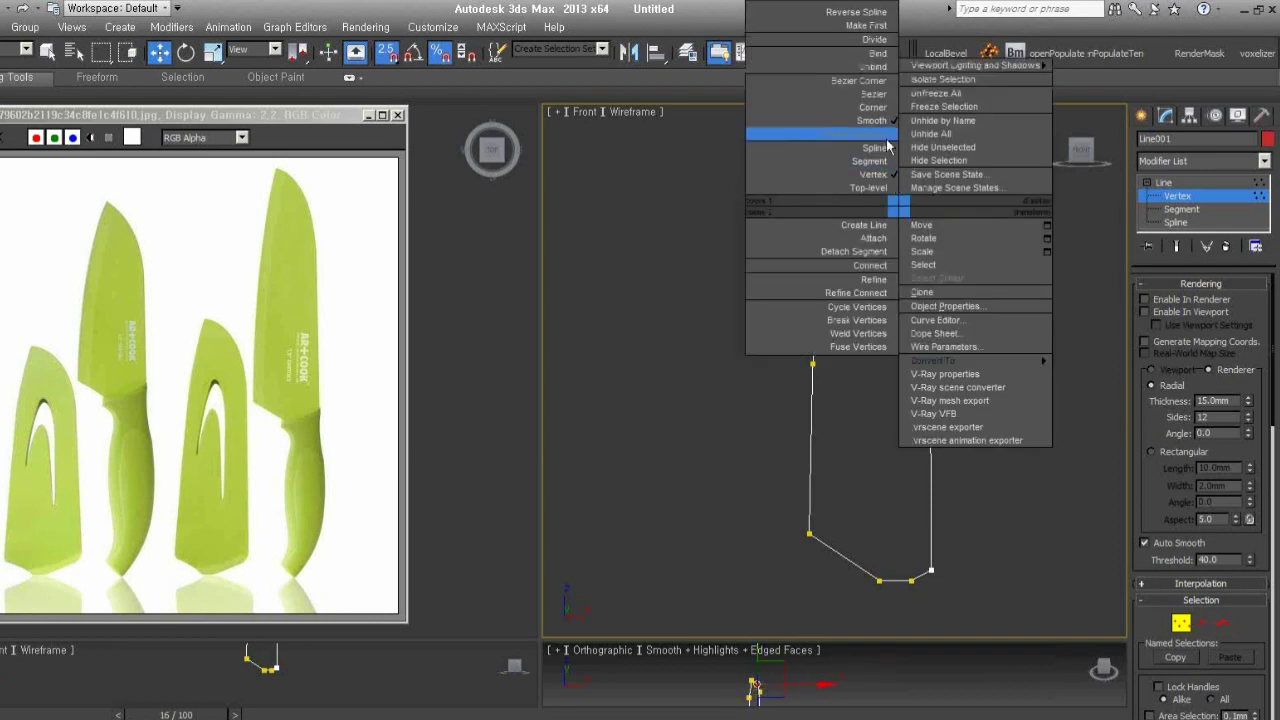
left_click(878, 96)
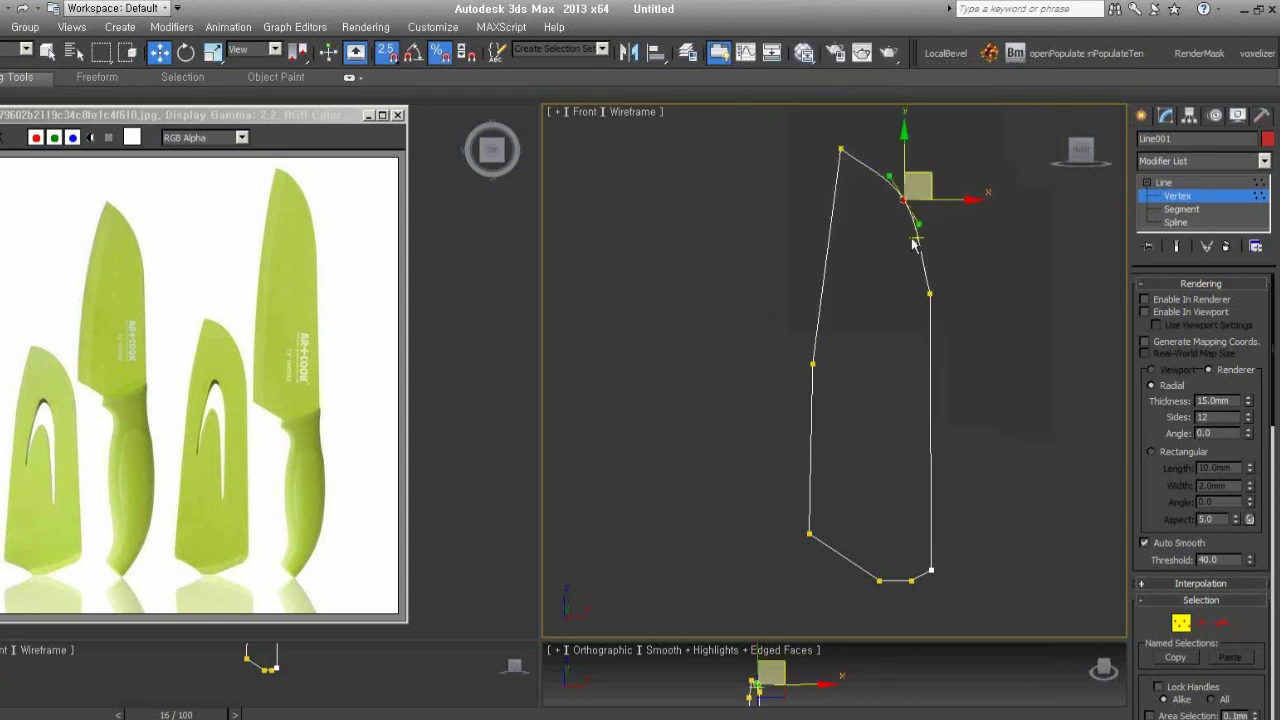
Make the top vertex Bezier Corner and drag its tangents to curve the upper-right edge
left_click_drag(898, 279, 979, 342)
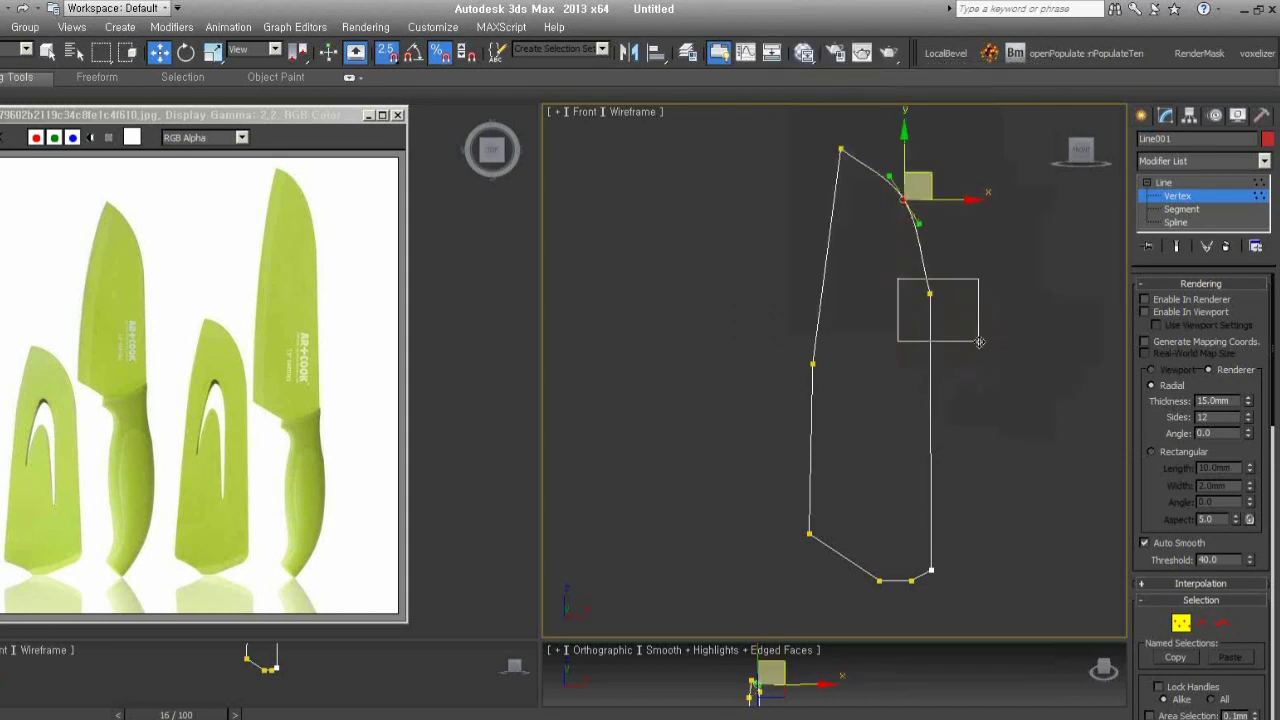
left_click(841, 149)
right_click(839, 205)
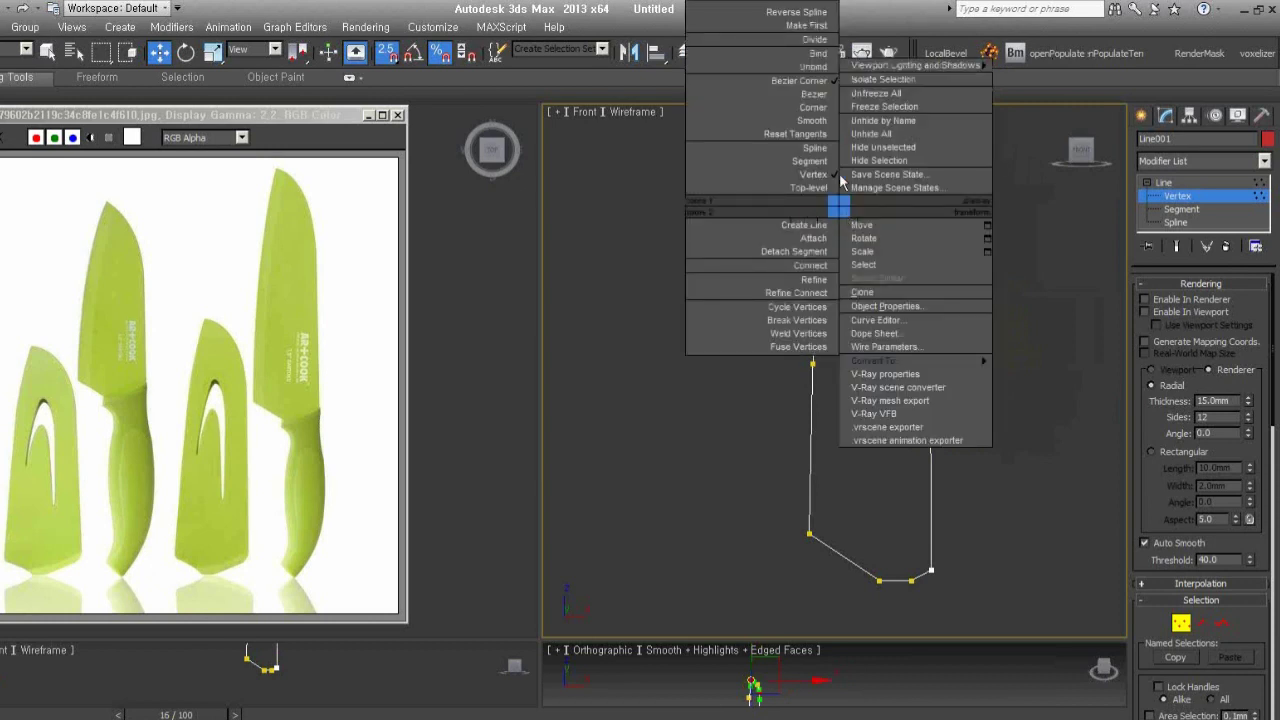
left_click(812, 80)
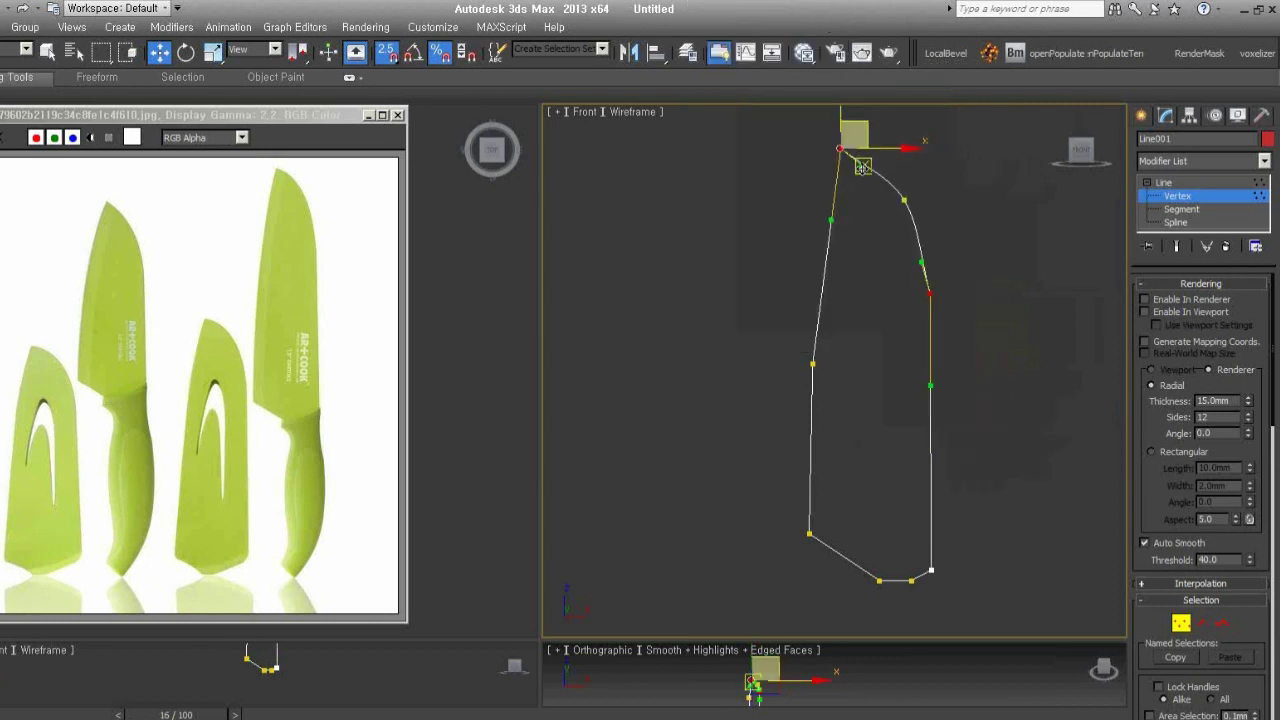
left_click_drag(862, 166, 864, 160)
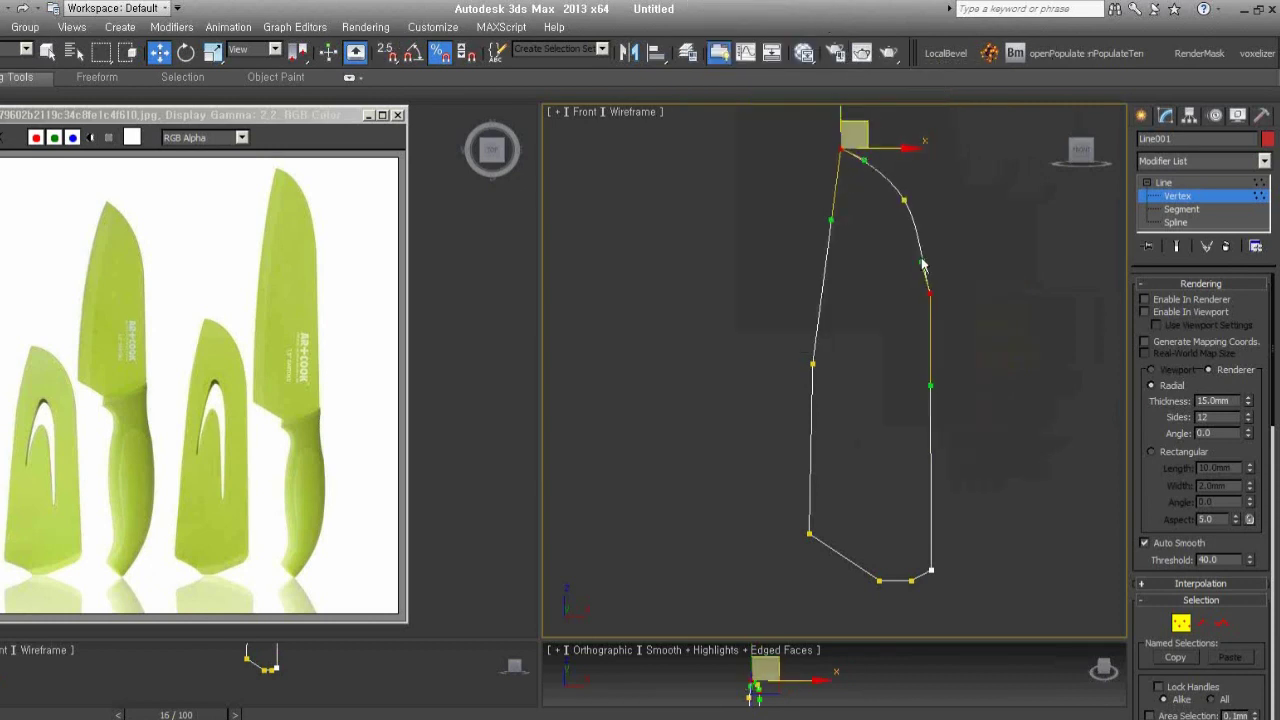
left_click_drag(922, 261, 928, 260)
left_click(931, 344)
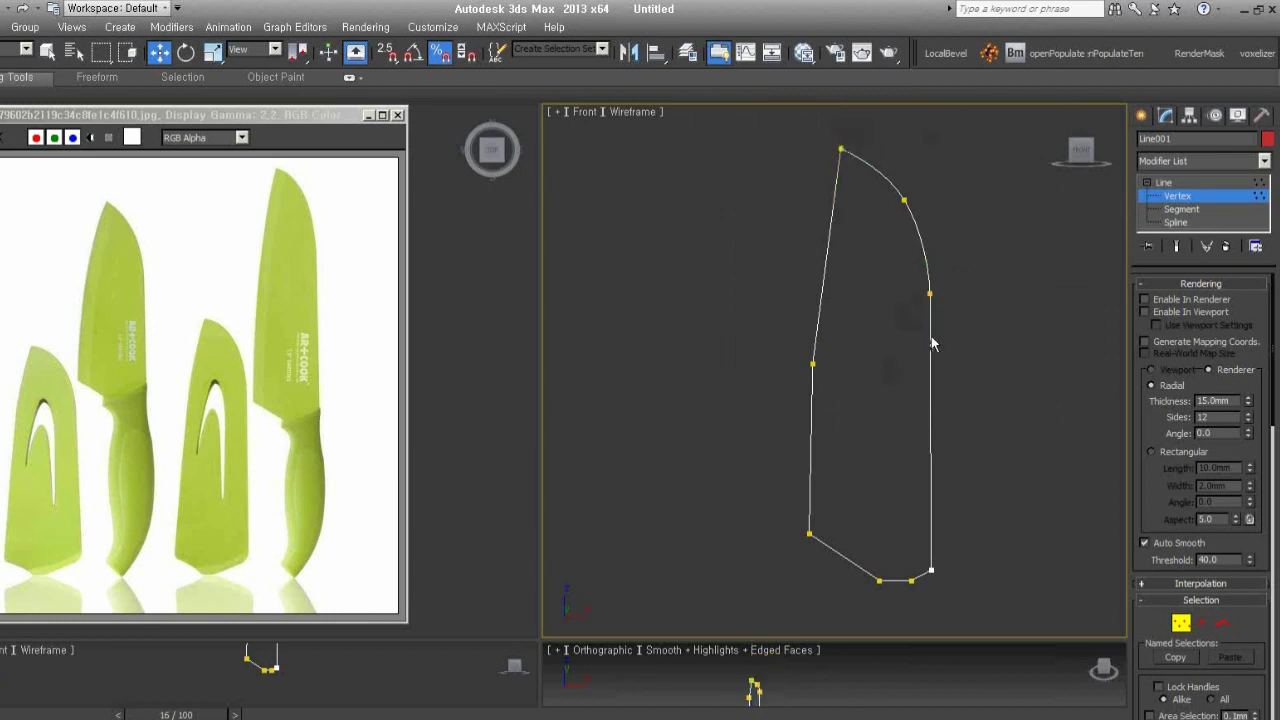
Set the left-edge vertex to Bezier and curve the blade's top-left edge
left_click_drag(790, 338, 842, 392)
right_click(808, 359)
left_click(779, 273)
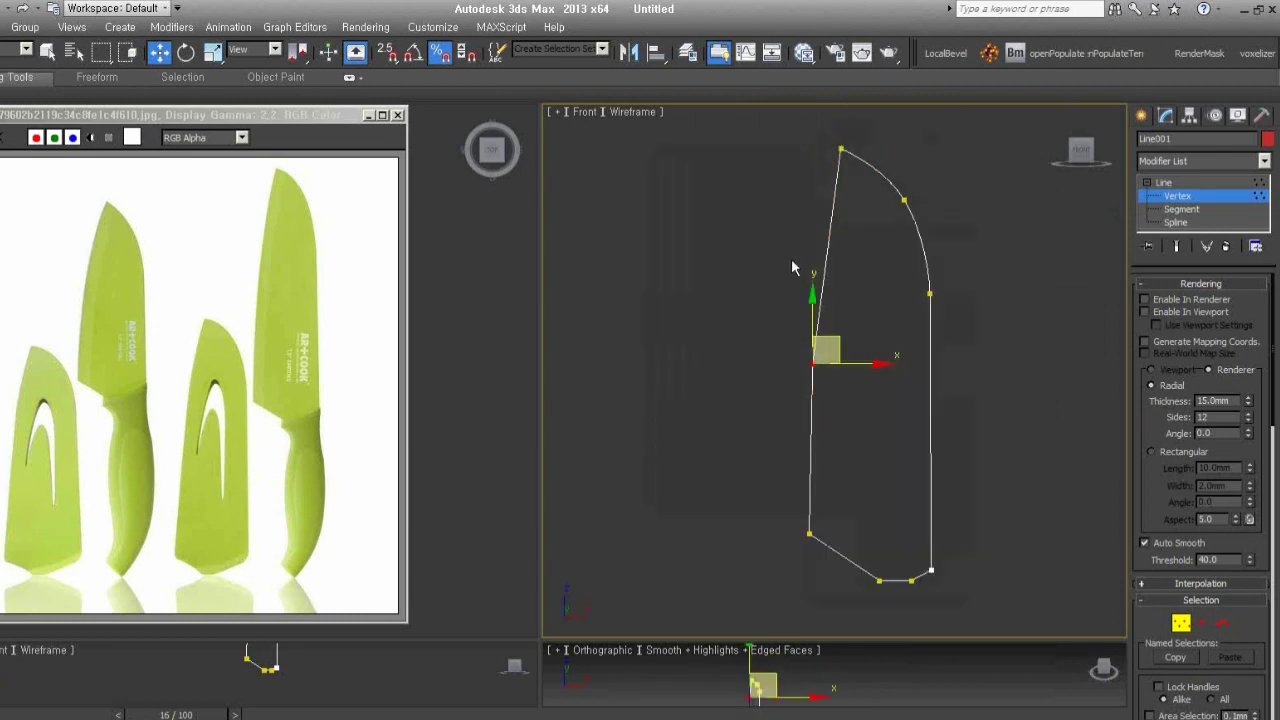
right_click(810, 358)
left_click(777, 275)
right_click(815, 372)
left_click(745, 277)
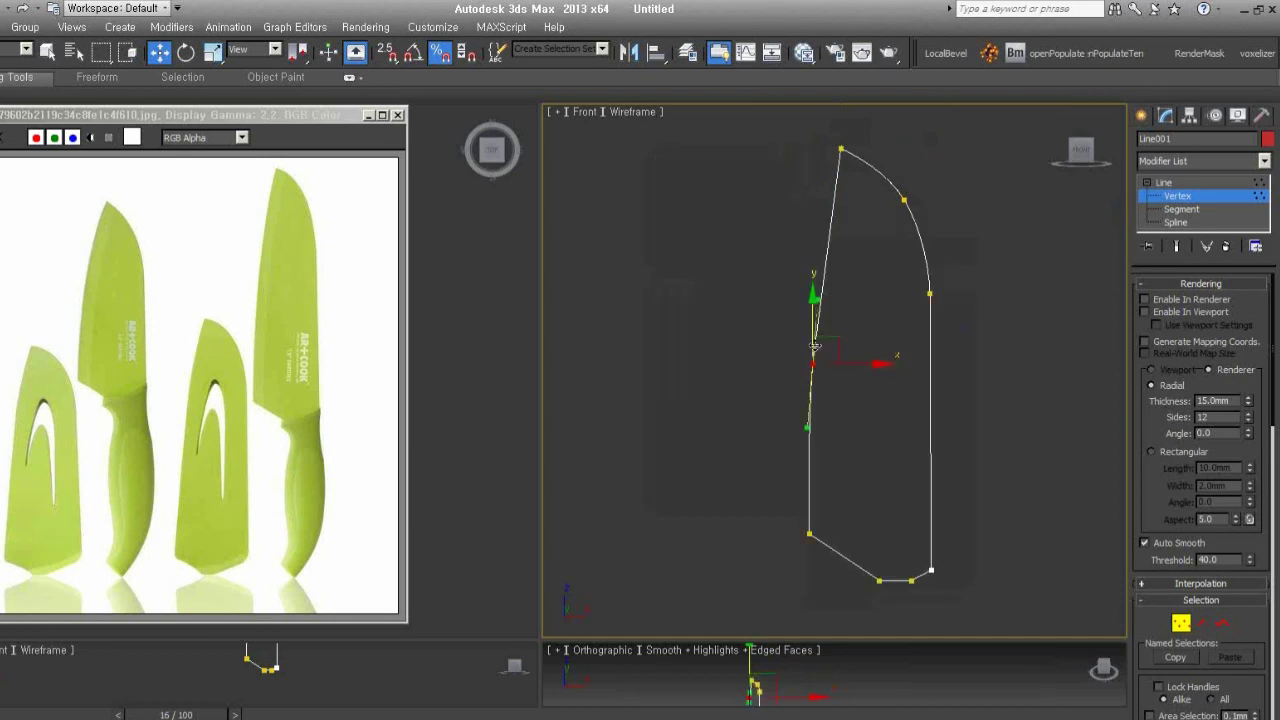
left_click(840, 150)
left_click_drag(836, 213, 824, 218)
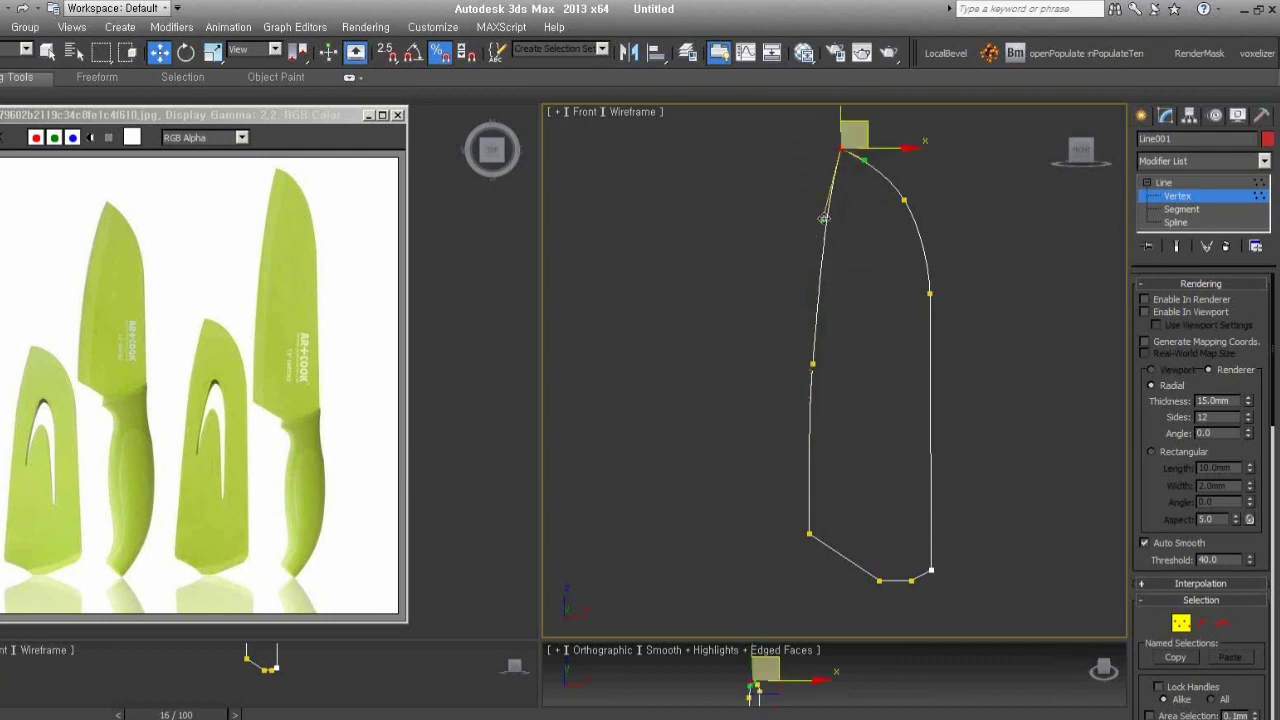
left_click(880, 532)
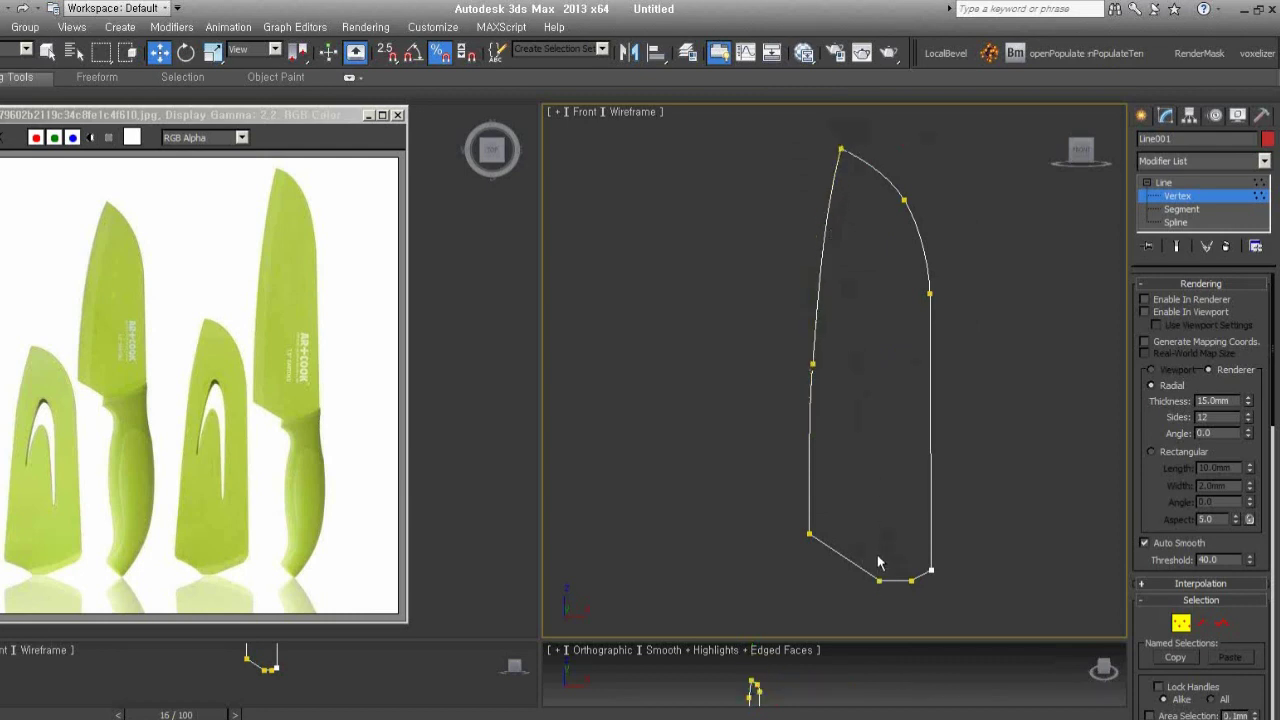
Refine the outline to insert an extra vertex on the bottom edge
right_click(908, 546)
left_click(800, 470)
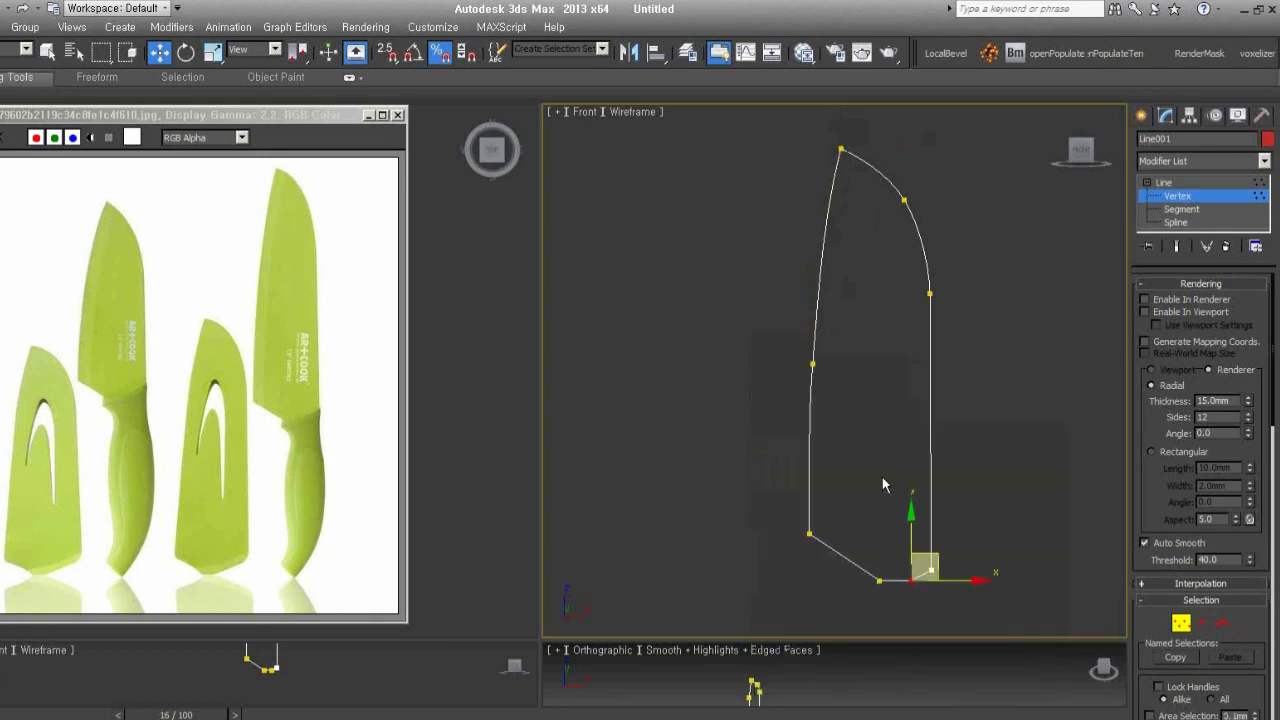
right_click(907, 546)
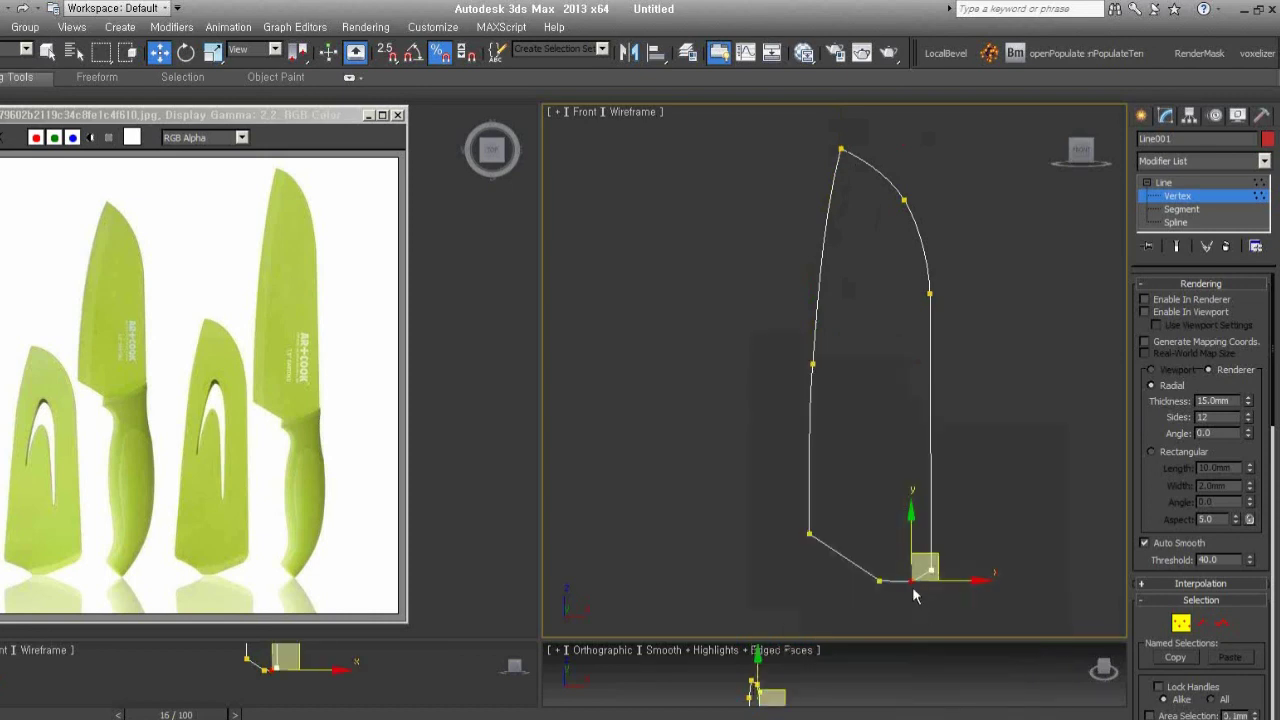
right_click(912, 588)
left_click(886, 477)
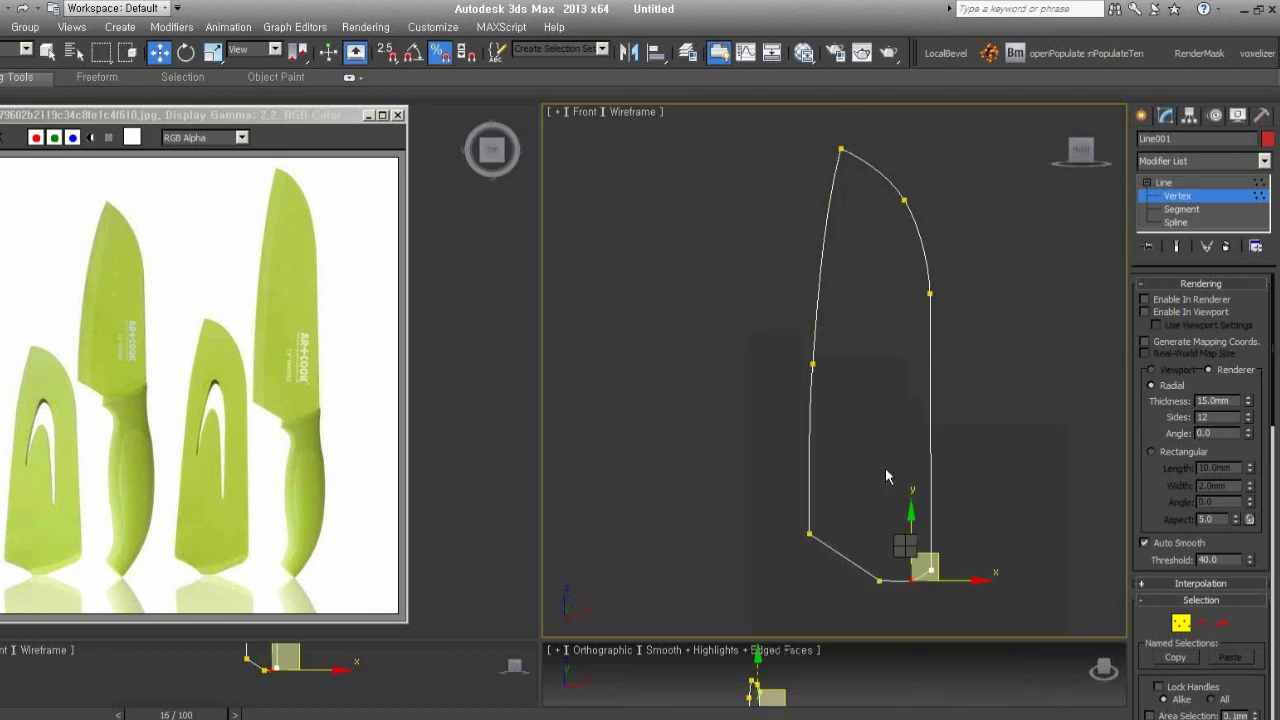
left_click(911, 580)
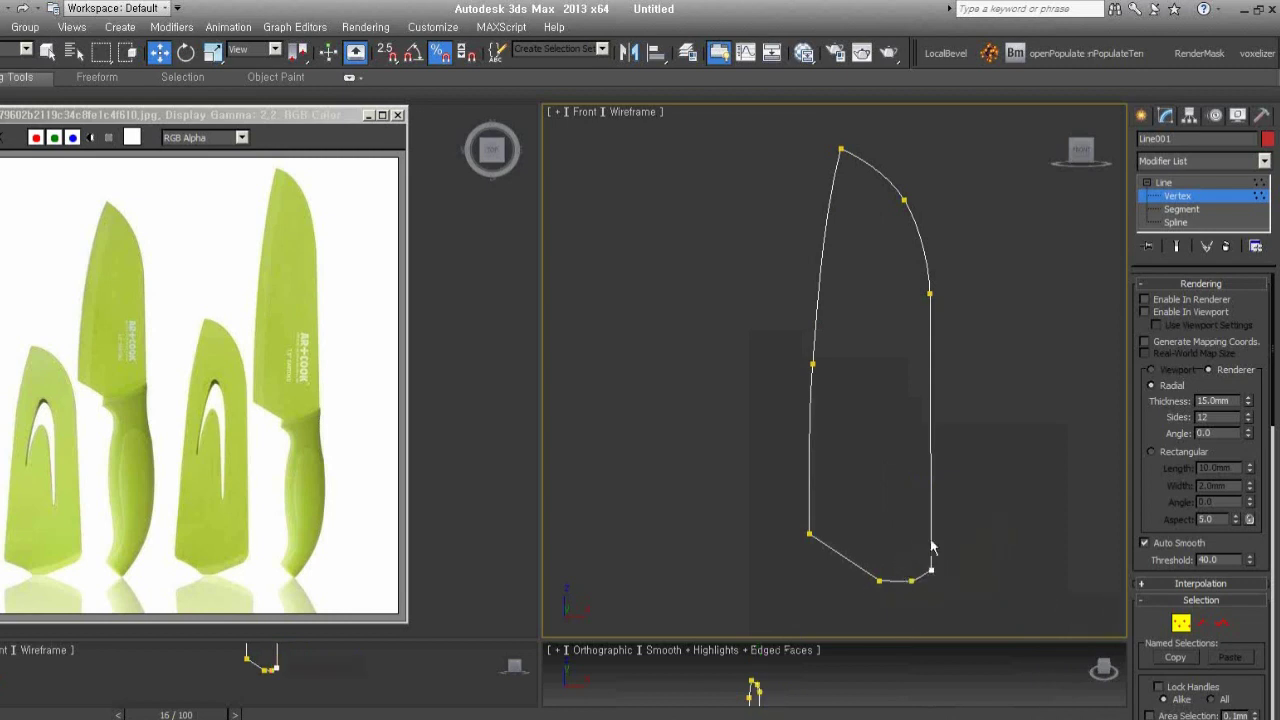
scroll(929, 471, "down", 1)
scroll(923, 486, "down", 2)
middle_click_drag(923, 463, 929, 422)
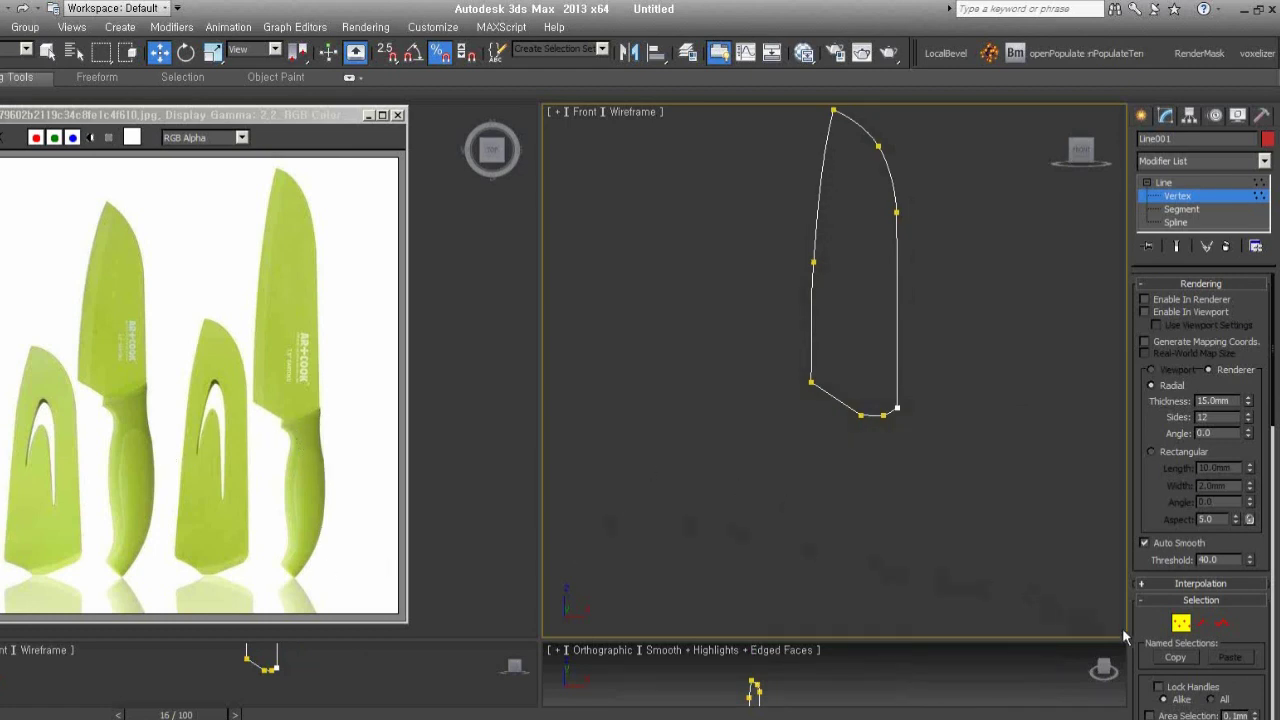
Select the outline's short bottom segments at Segment level and scroll down to Detach
left_click(1202, 623)
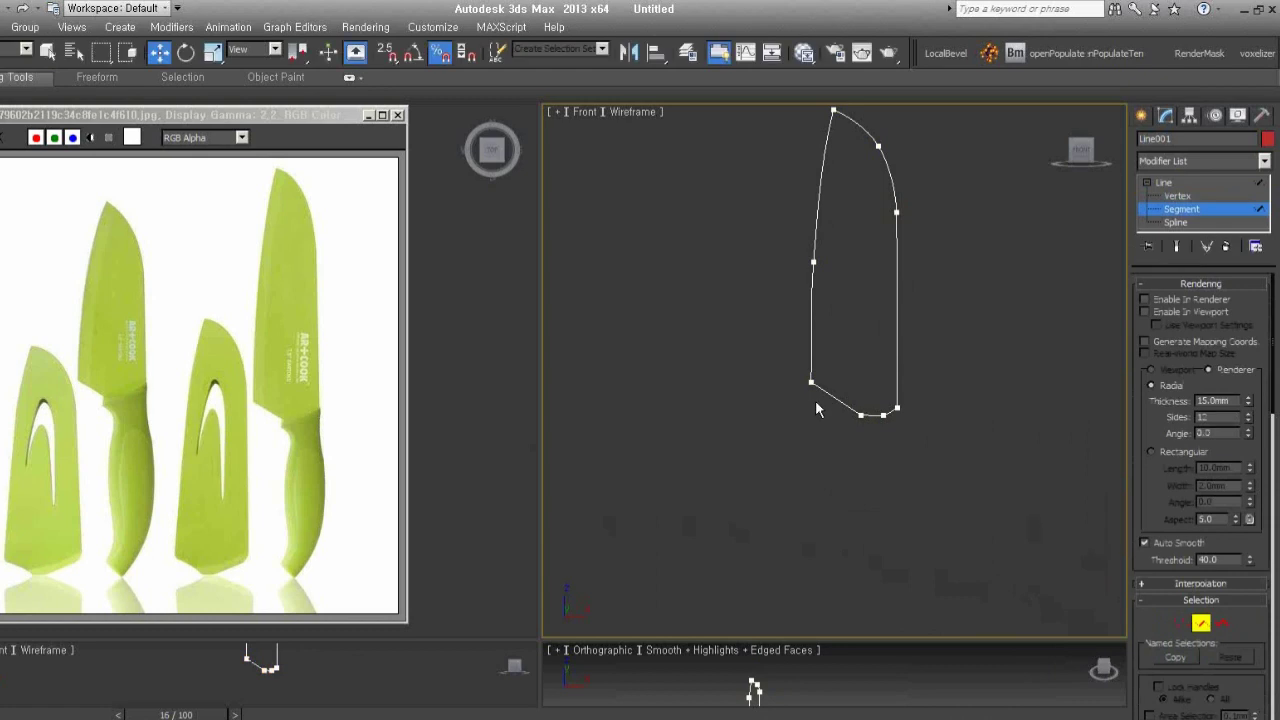
left_click(877, 418)
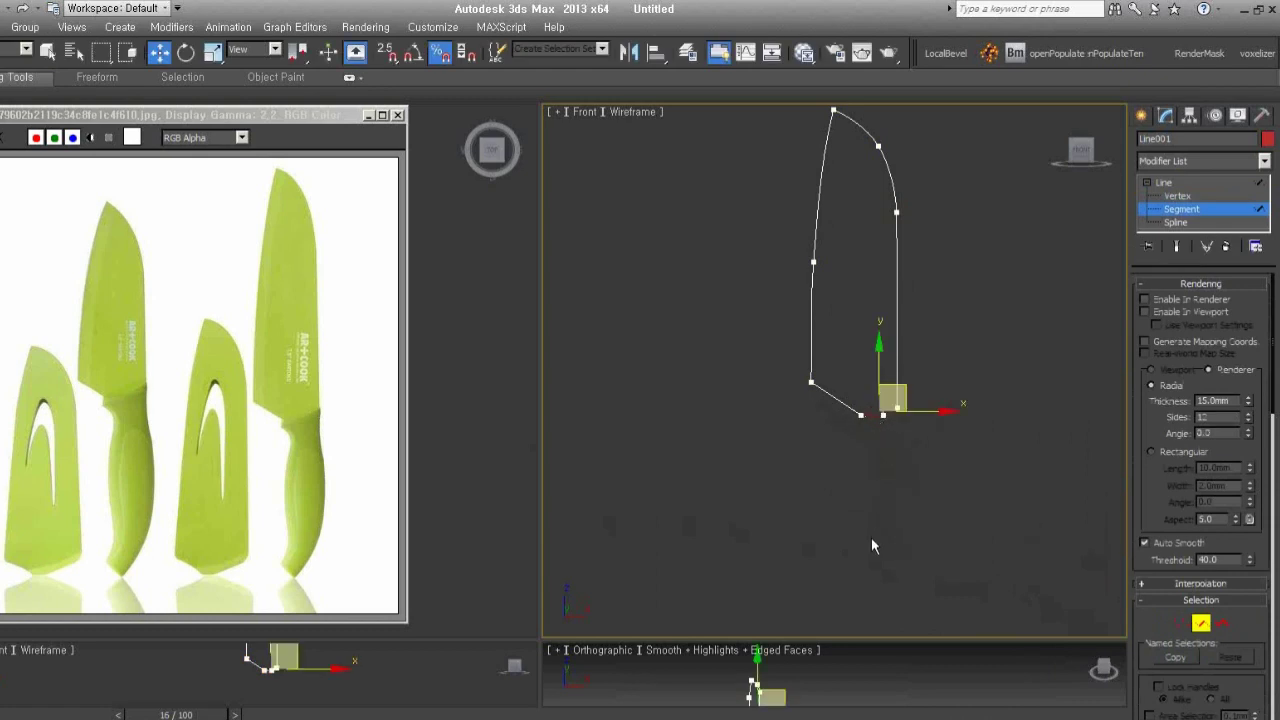
left_click(884, 437)
left_click(878, 415)
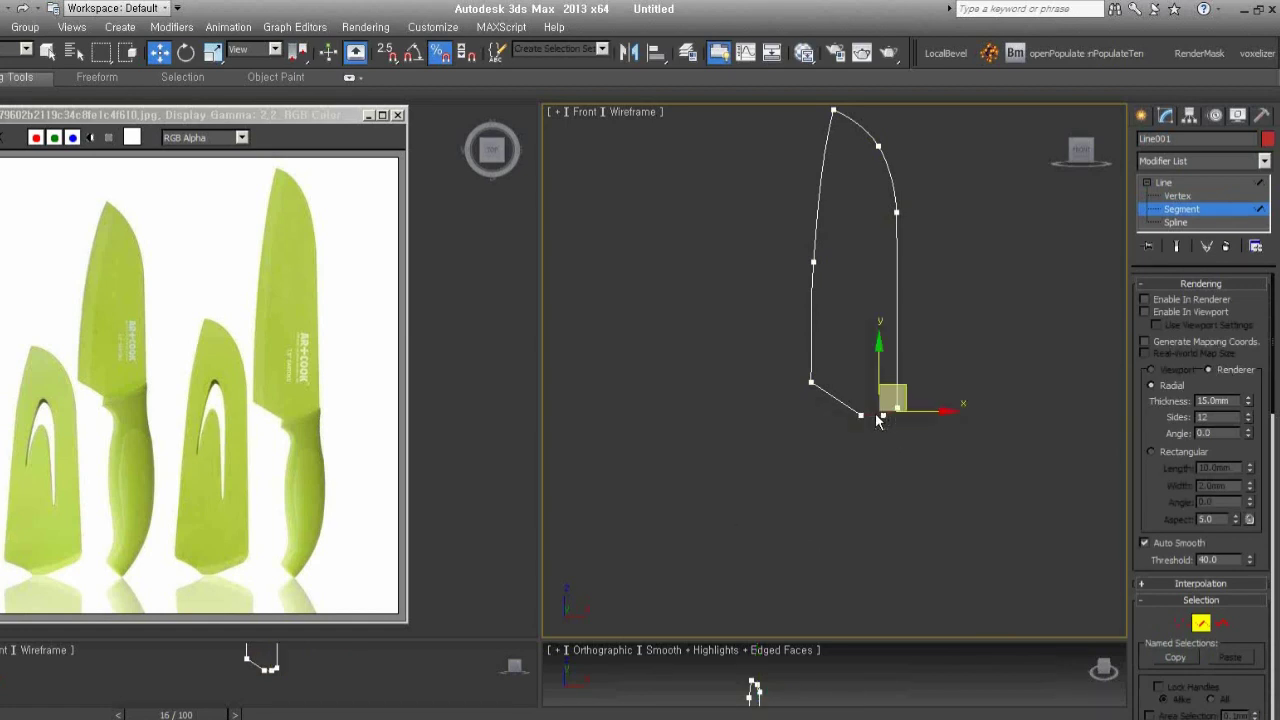
key("3")
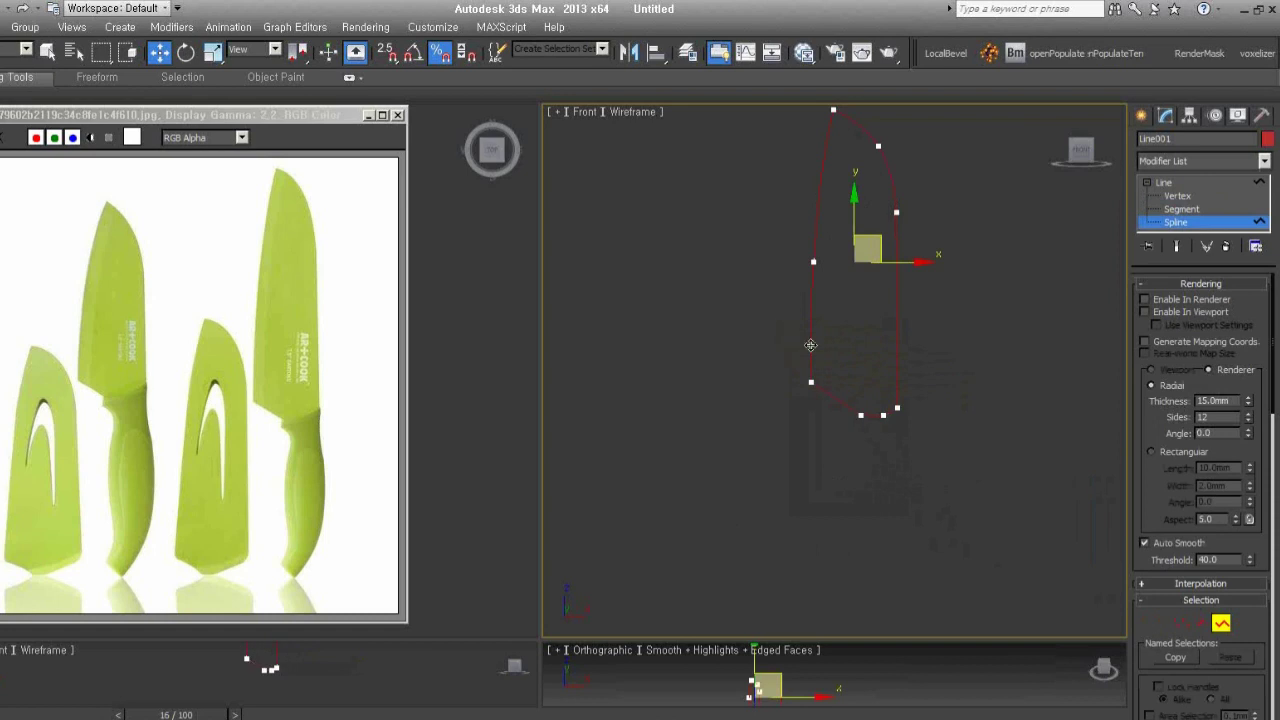
key("2")
left_click(890, 443)
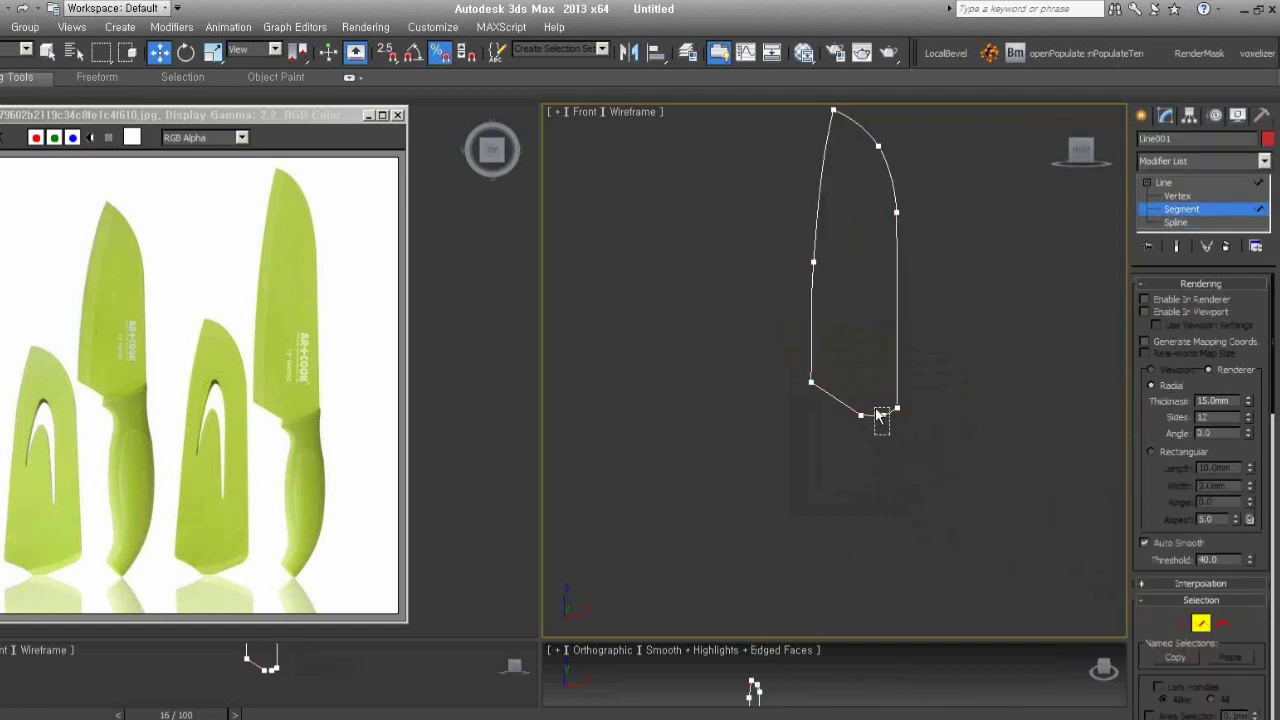
left_click(879, 414)
scroll(1195, 450, "down", 5)
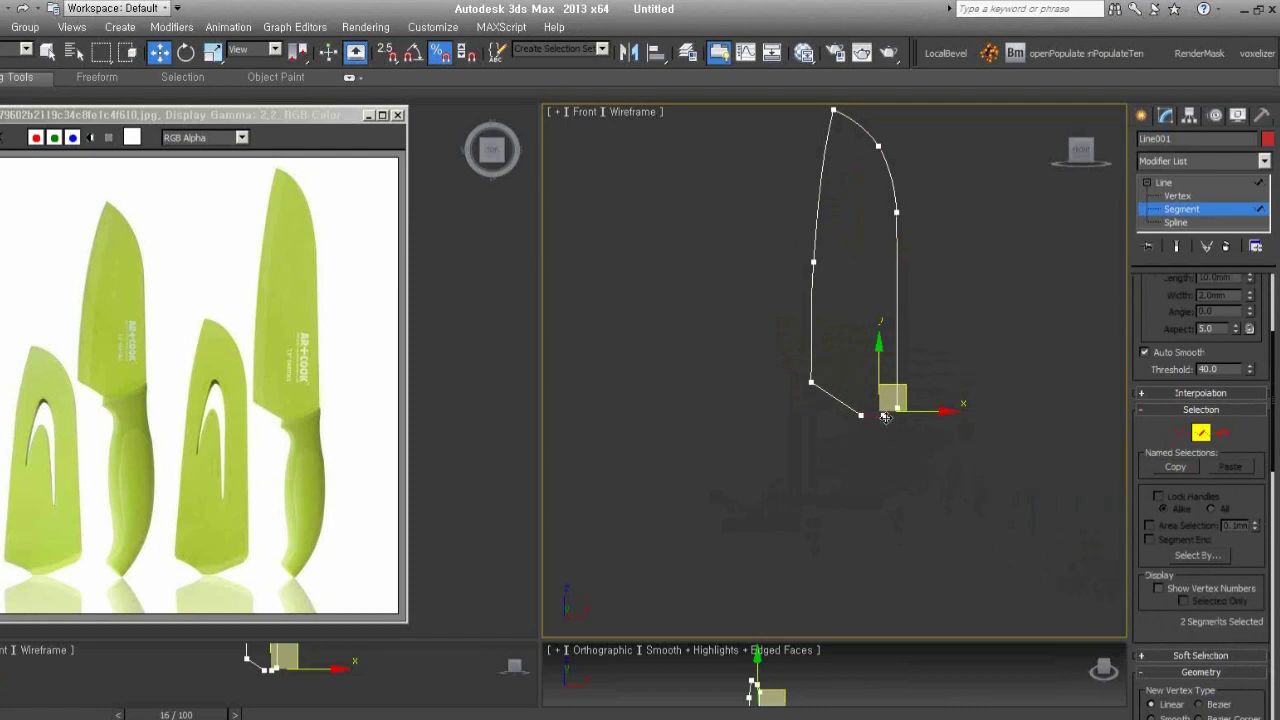
left_click_drag(1173, 690, 1173, 68)
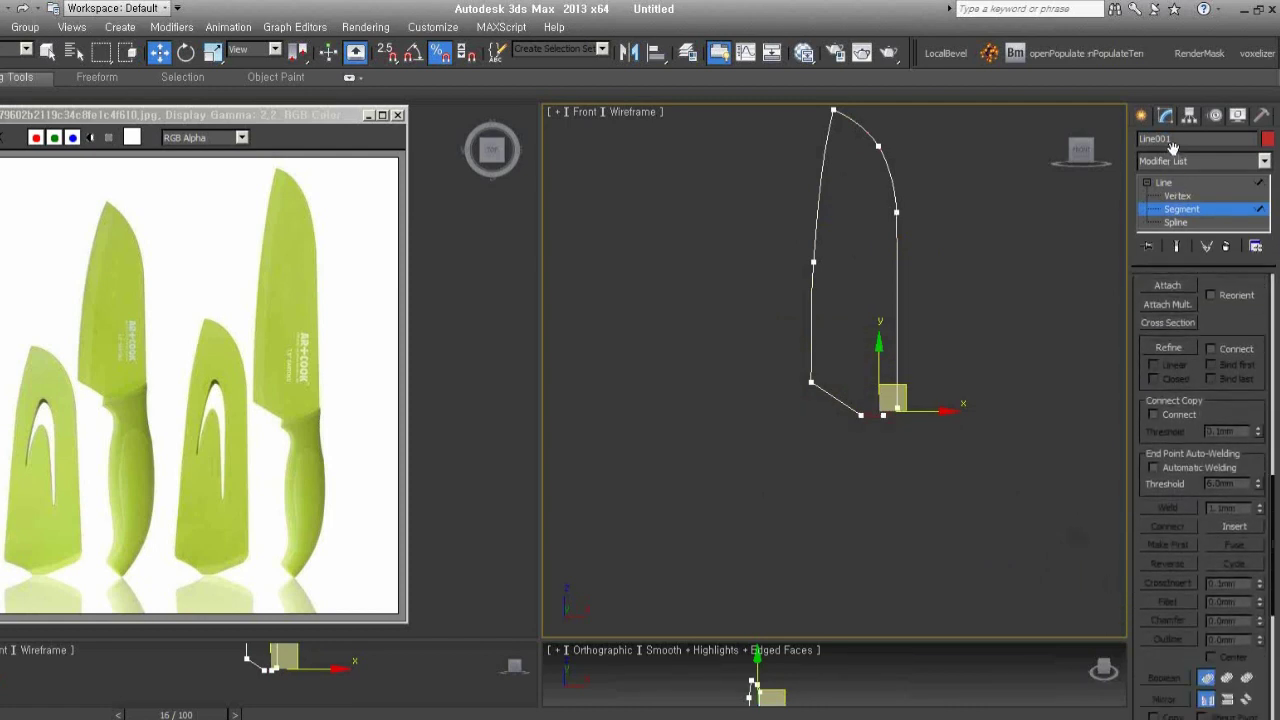
left_click_drag(1172, 556, 1174, 381)
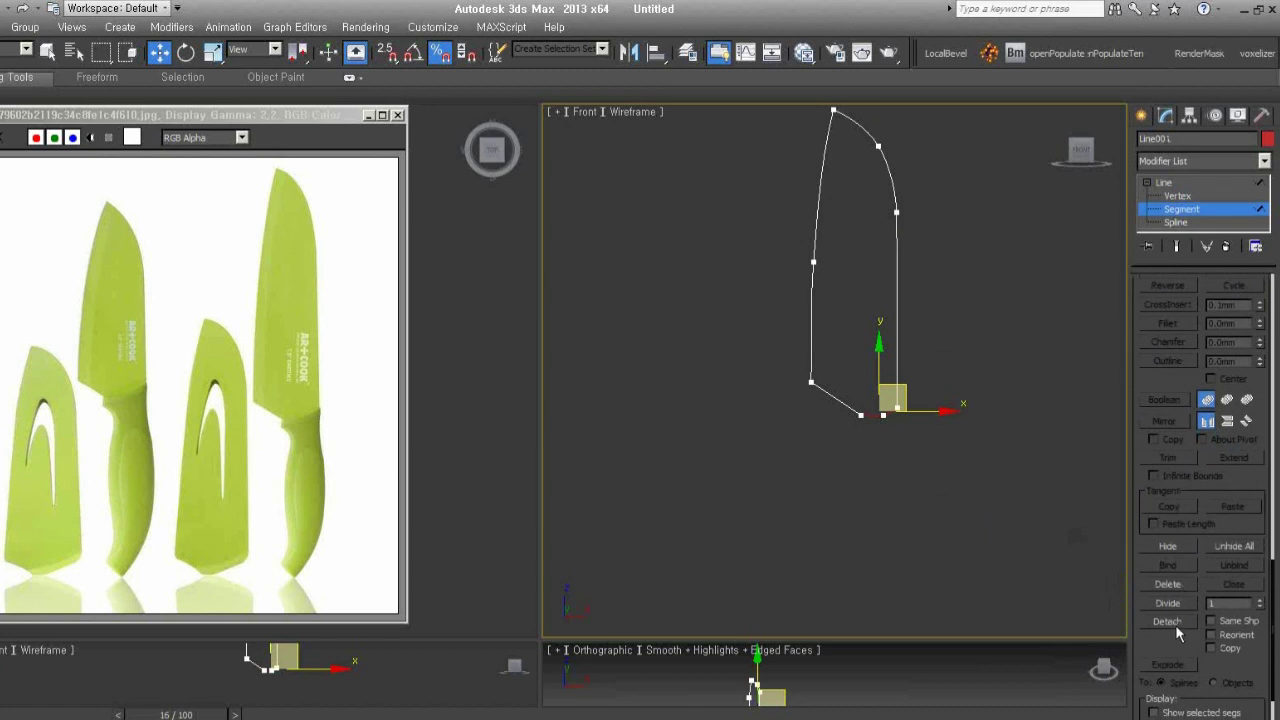
Detach the bottom segments, check the result, then undo the detach
left_click(1167, 621)
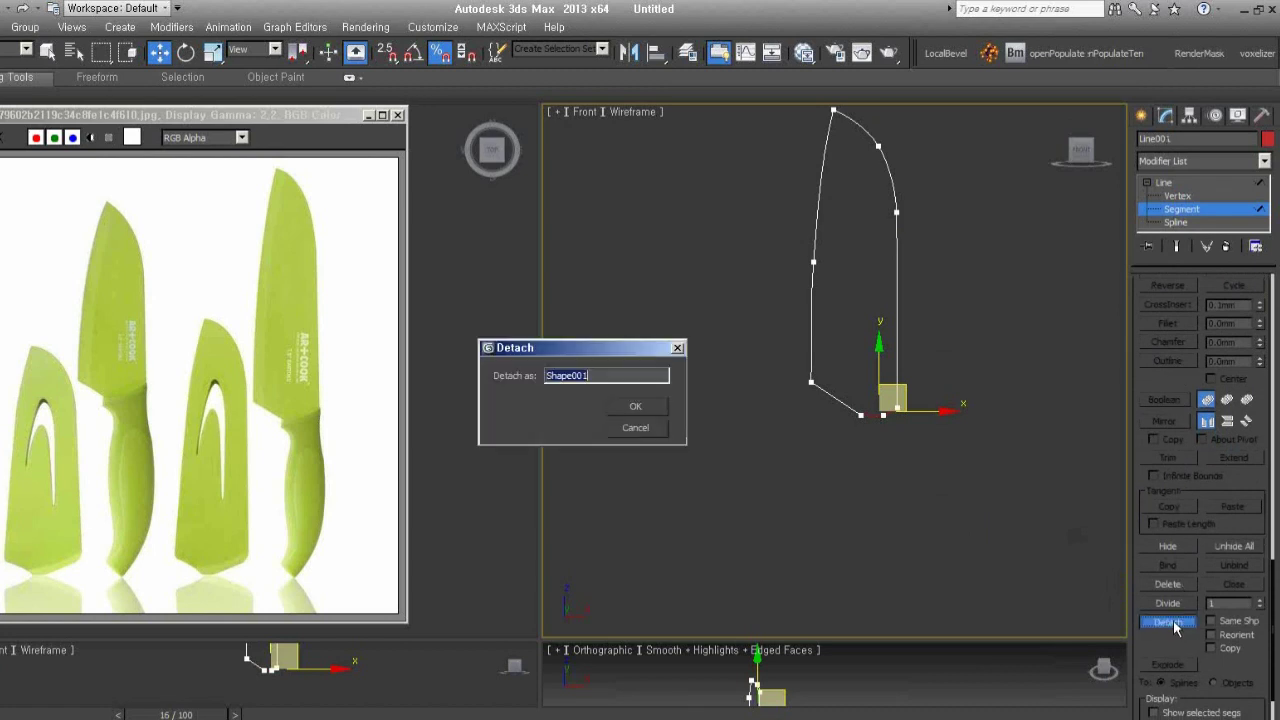
left_click(630, 407)
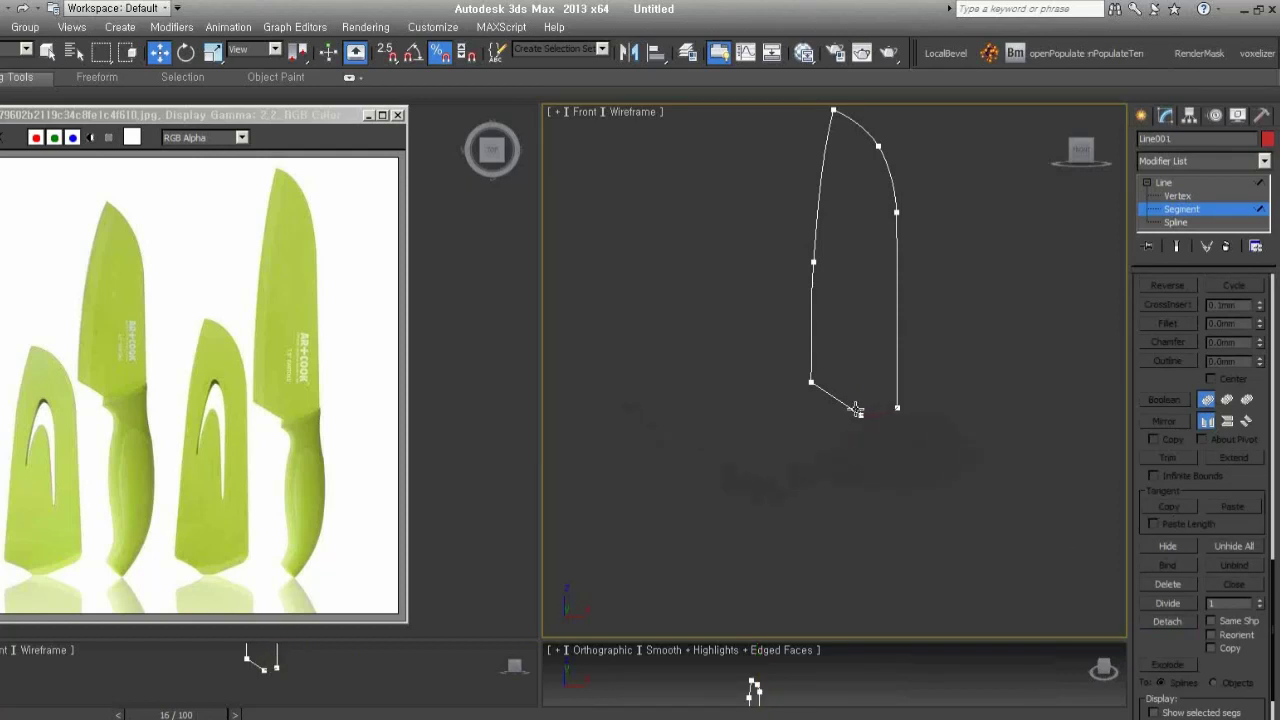
left_click(1180, 185)
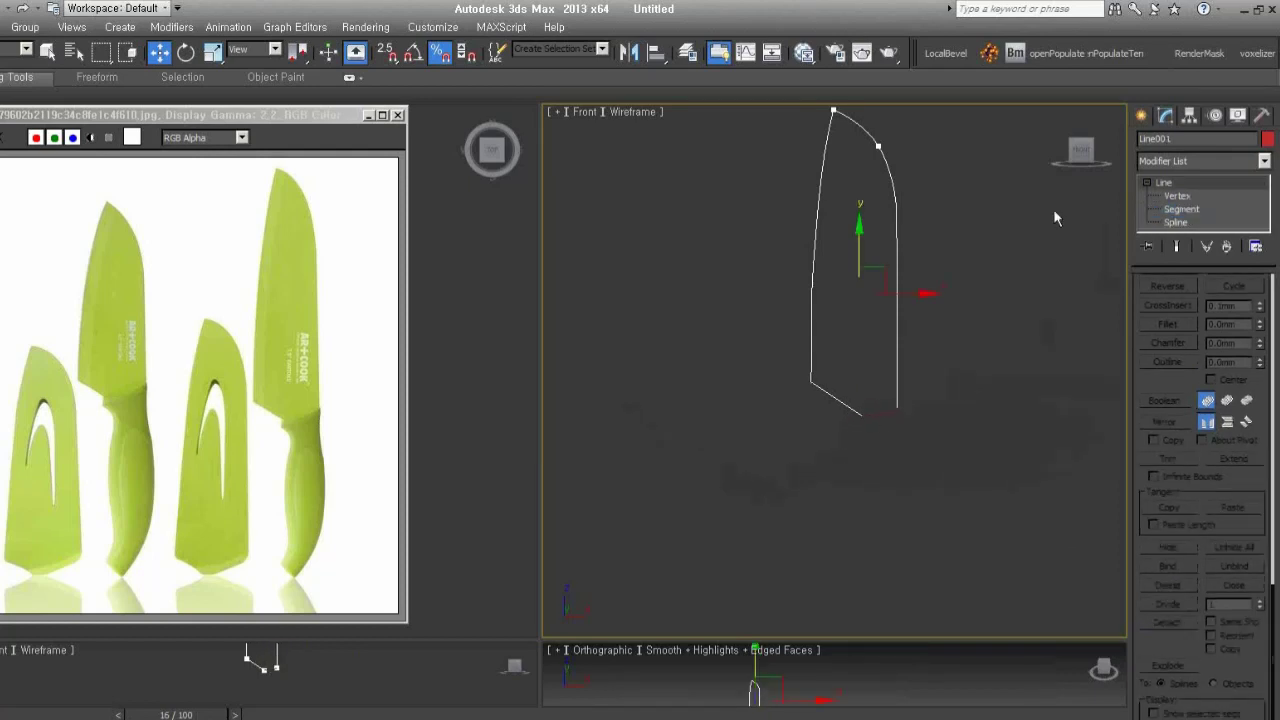
left_click_drag(866, 280, 740, 286)
key("ctrl+z")
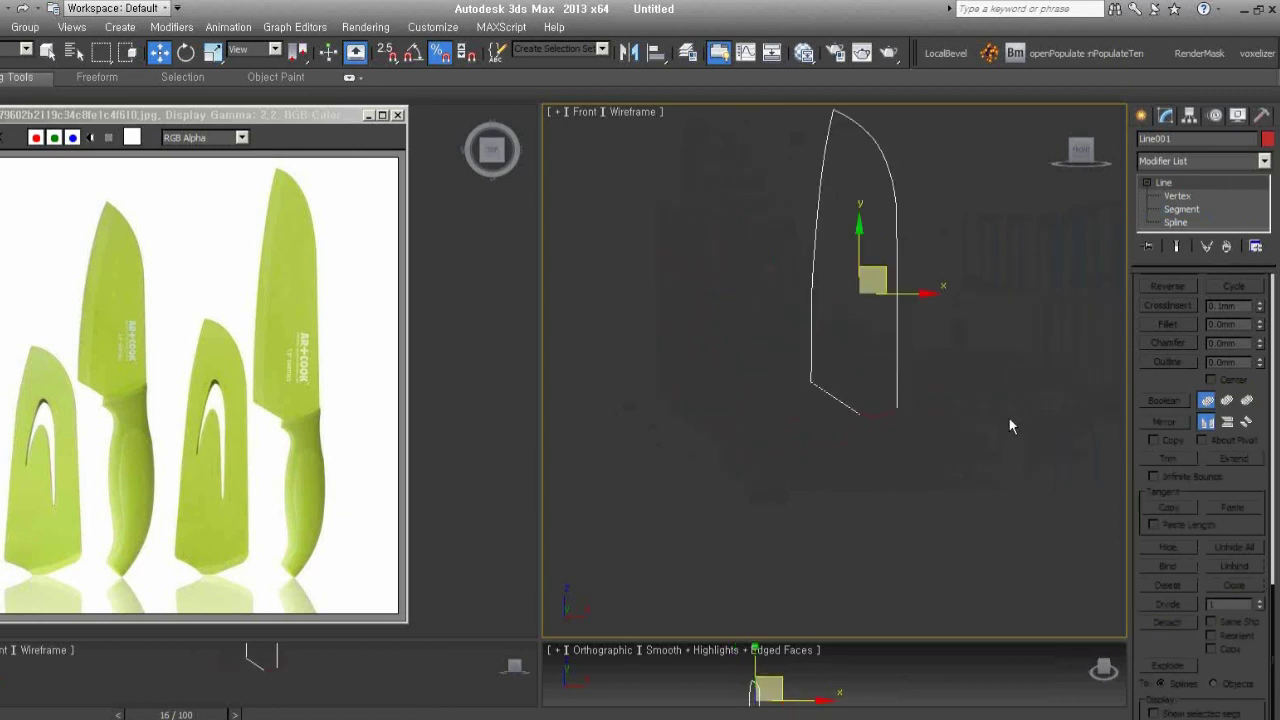
Detach the bottom segments as a copy named Shape001 and select the new shape
left_click(1181, 208)
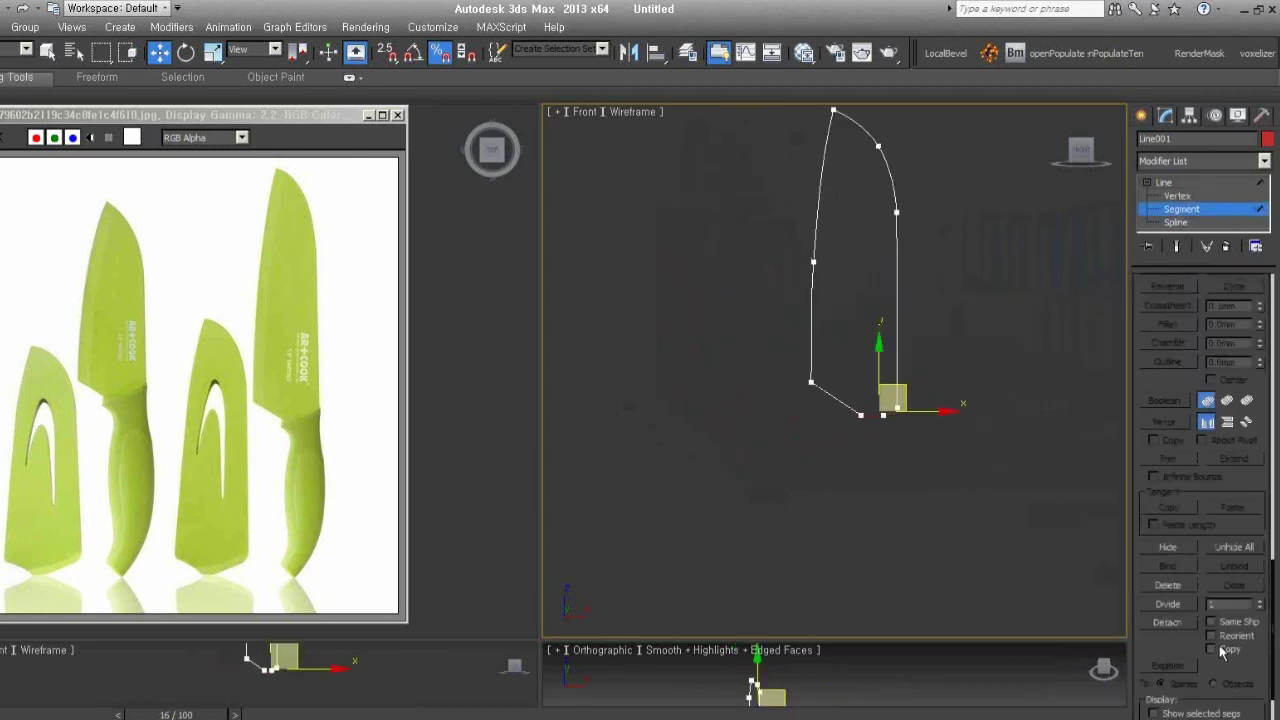
left_click(1168, 622)
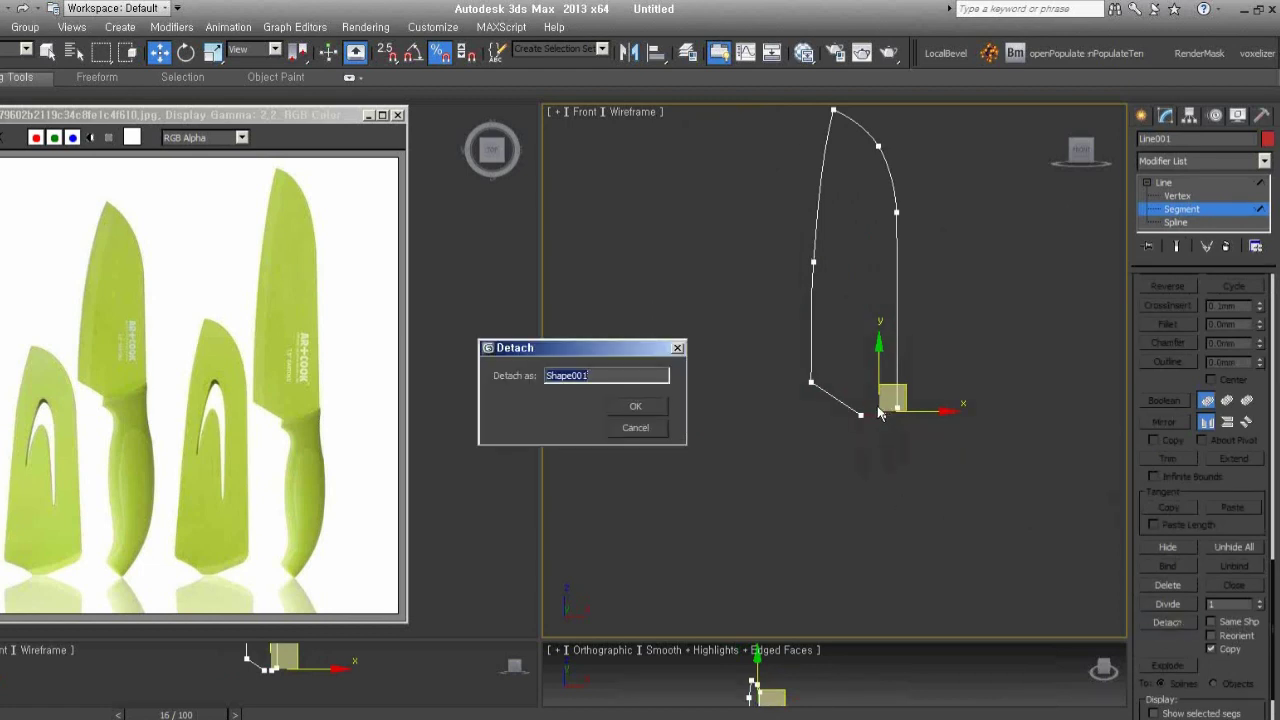
left_click(638, 408)
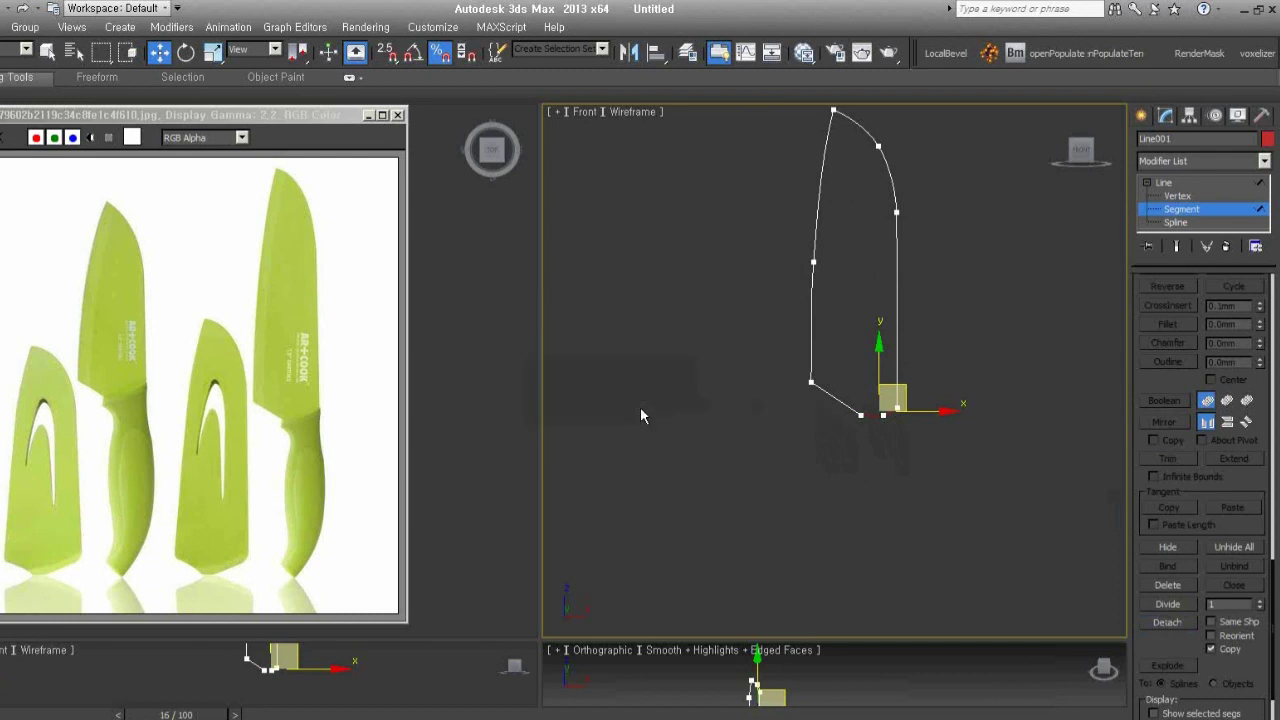
left_click(1186, 212)
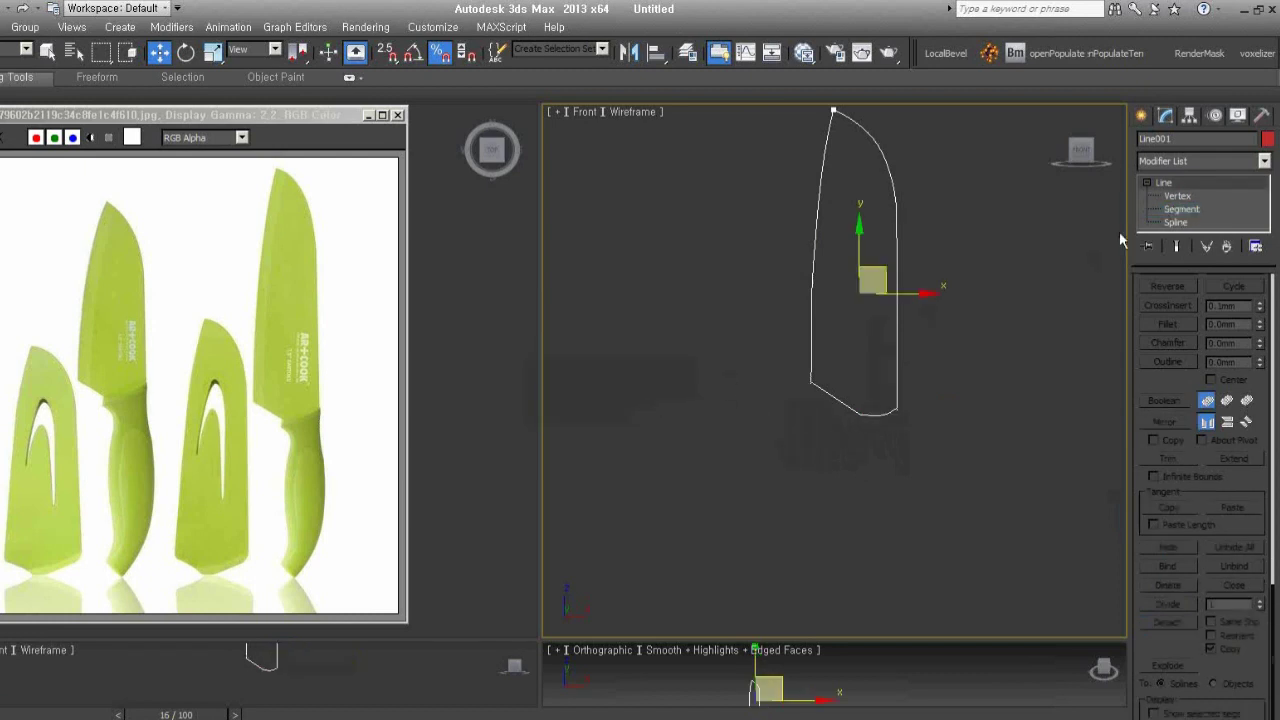
left_click(940, 460)
left_click(885, 414)
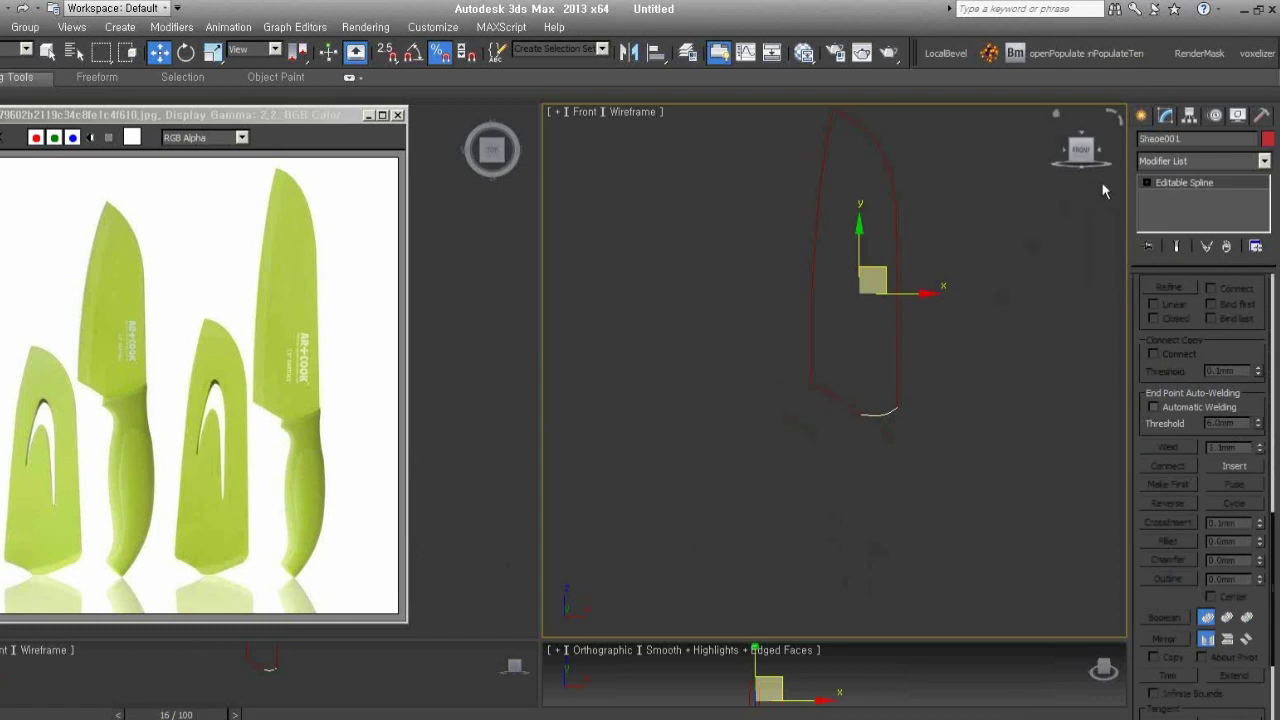
With Connect Copy on, copy the blade outline's bottom segment downward as a connected new section
left_click(1185, 182)
key("1")
left_click_drag(1212, 345, 1200, 490)
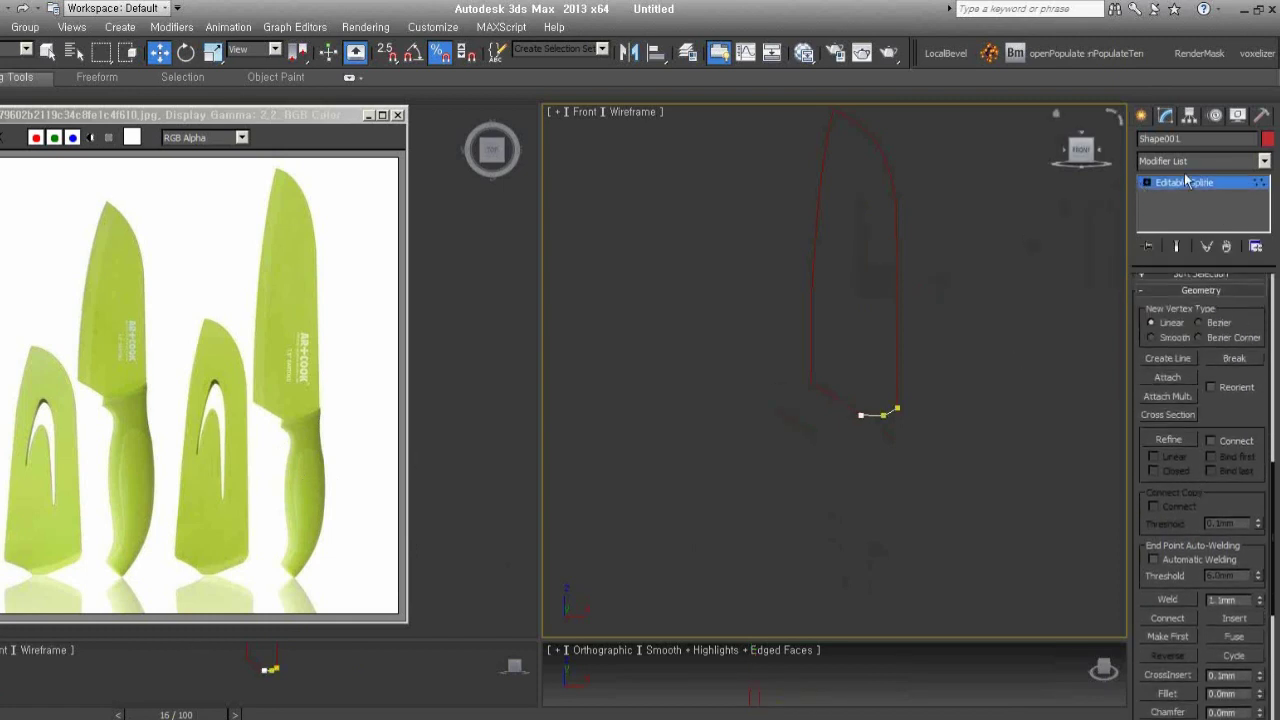
left_click(1148, 183)
left_click(1186, 214)
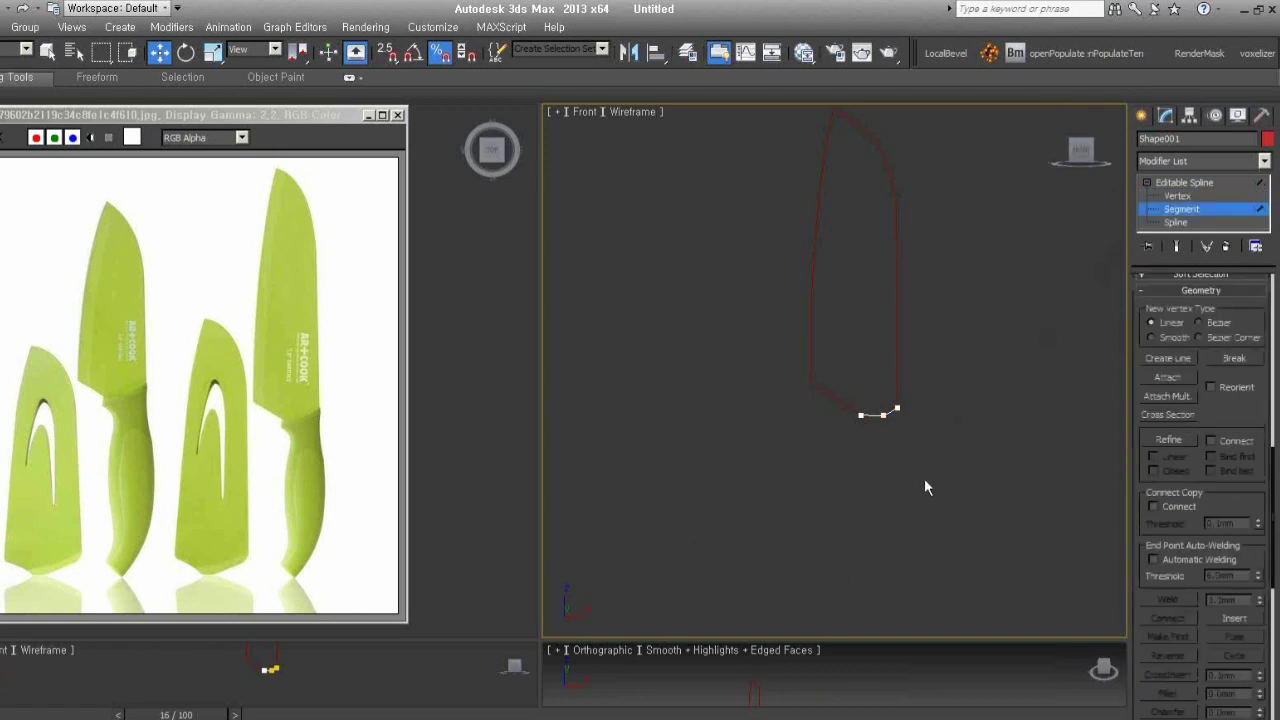
left_click_drag(910, 456, 868, 402)
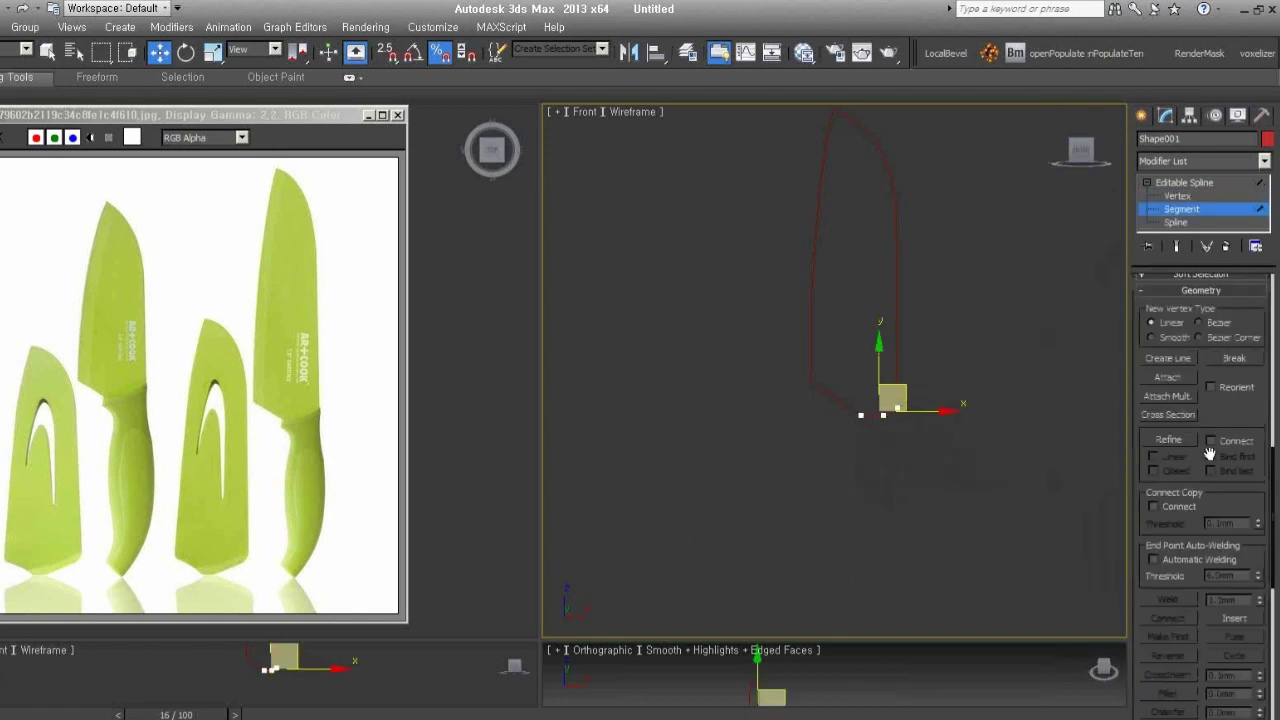
left_click_drag(1237, 416, 1237, 347)
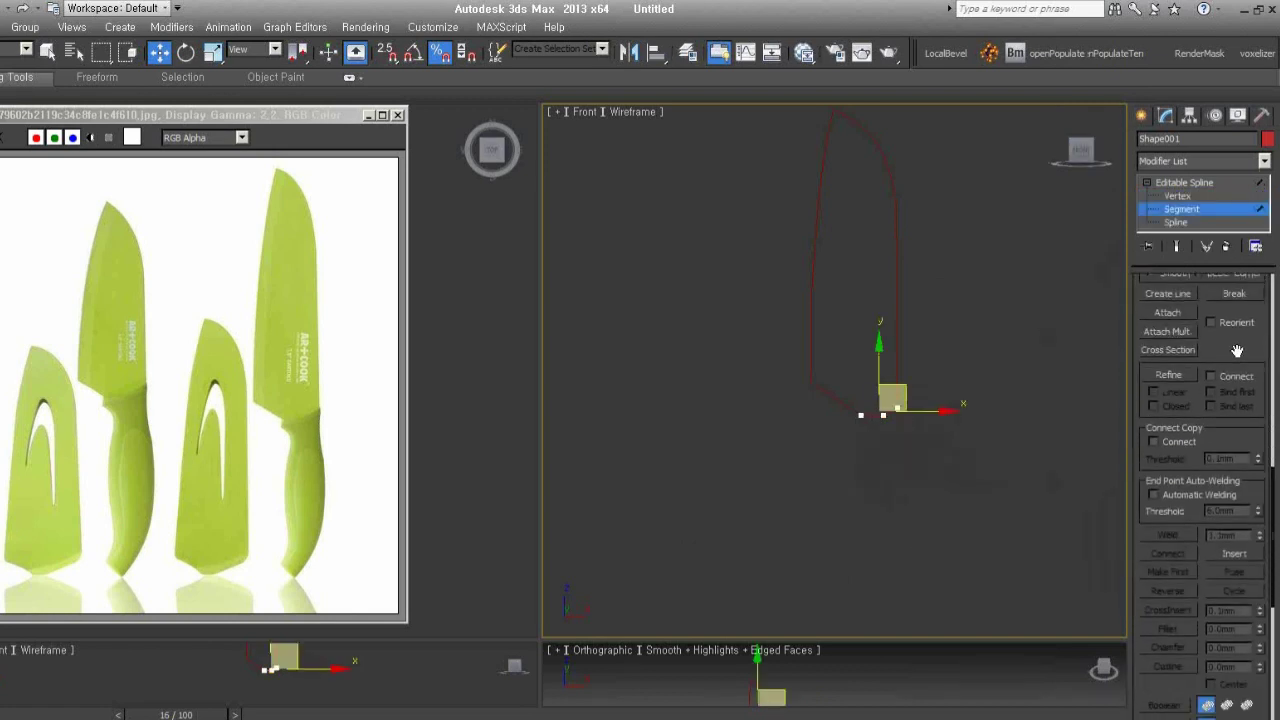
left_click(1180, 440)
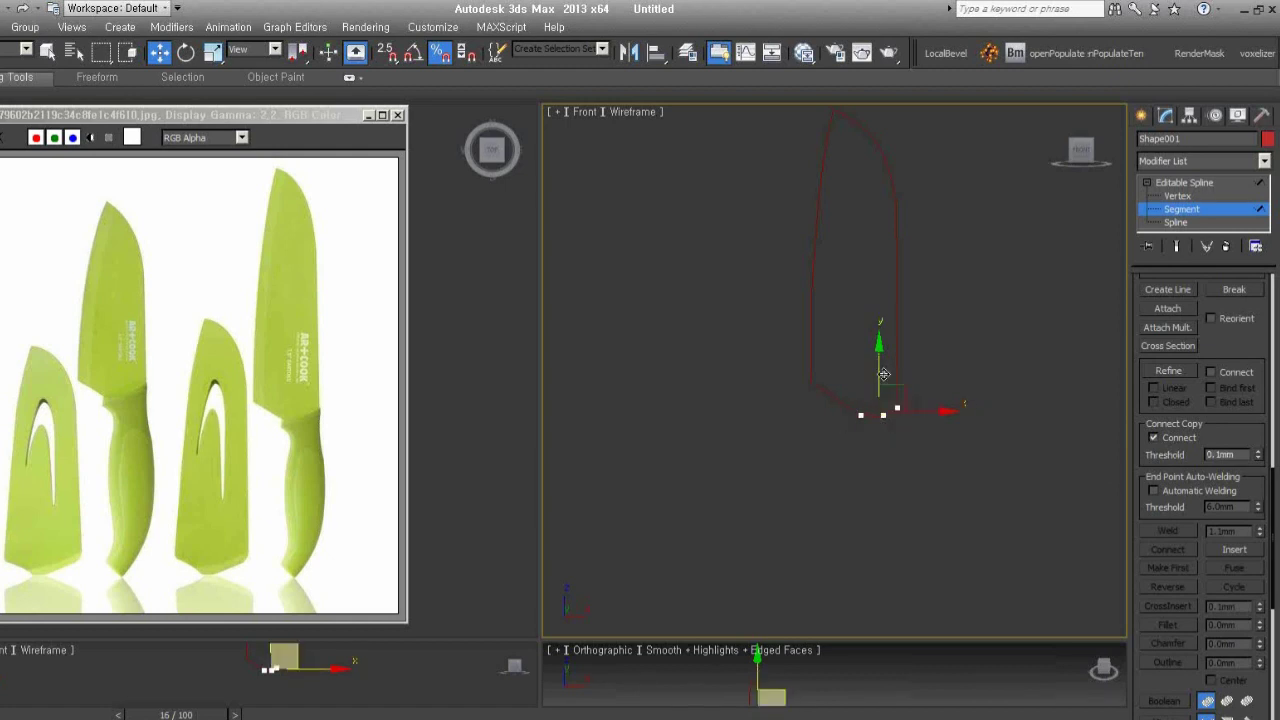
left_click_drag(879, 367, 878, 464, "shift")
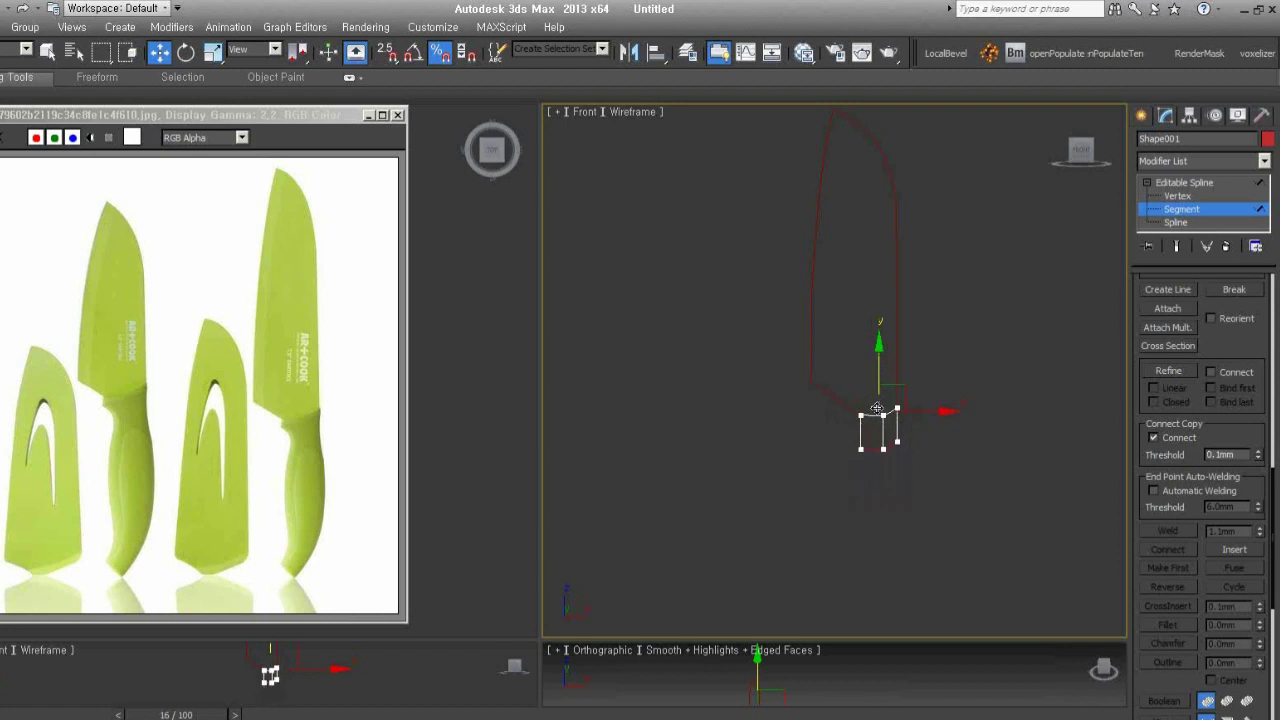
left_click_drag(878, 464, 889, 425, "shift")
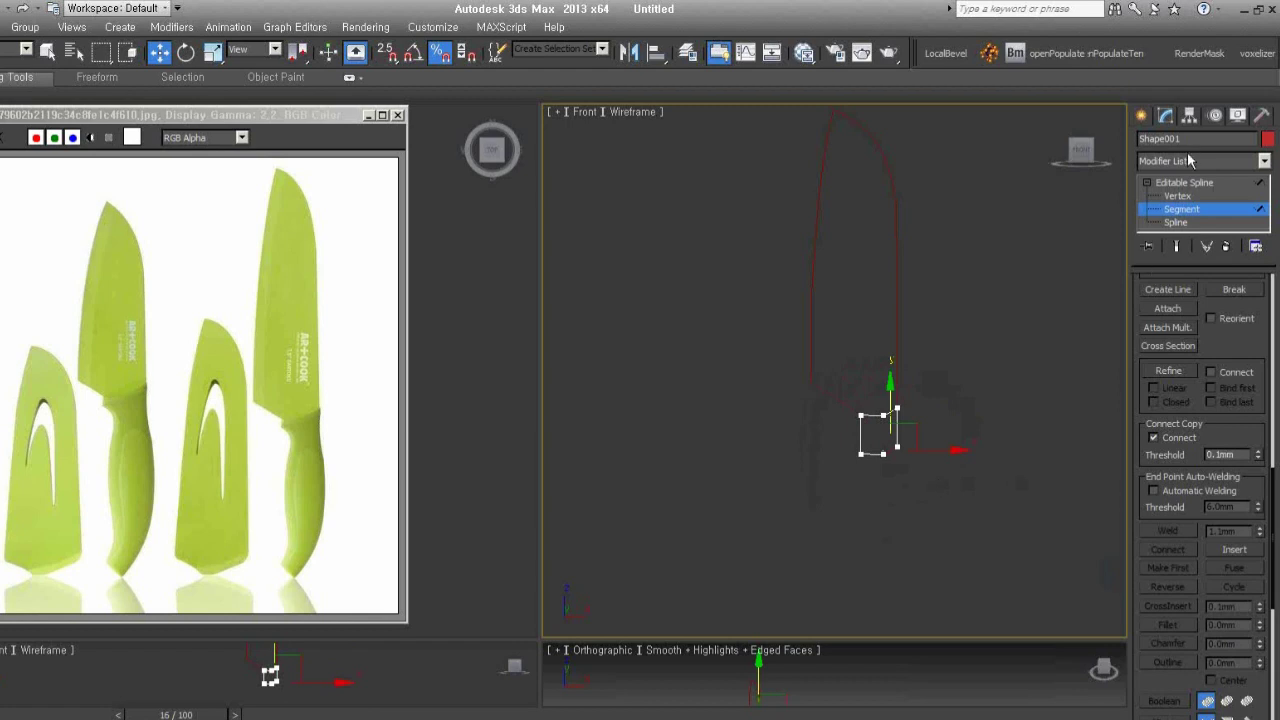
Weld the four overlapping points of the new section
left_click(1178, 197)
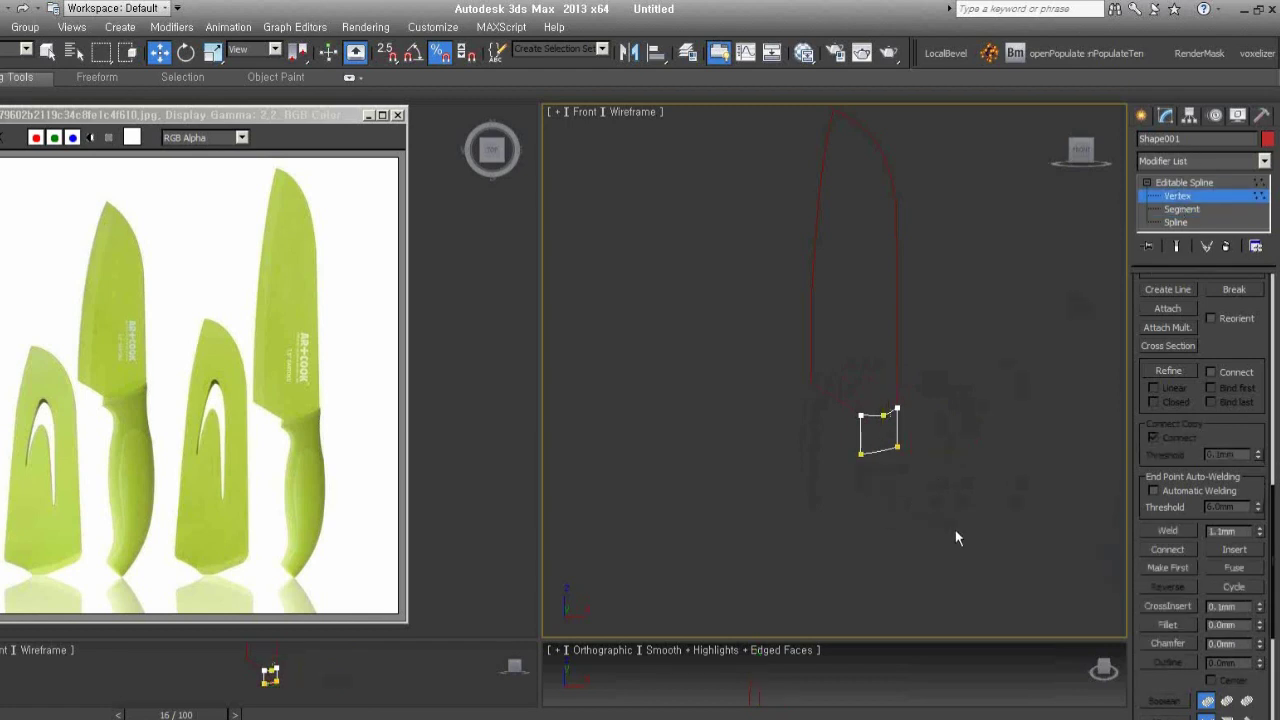
left_click_drag(952, 388, 832, 523)
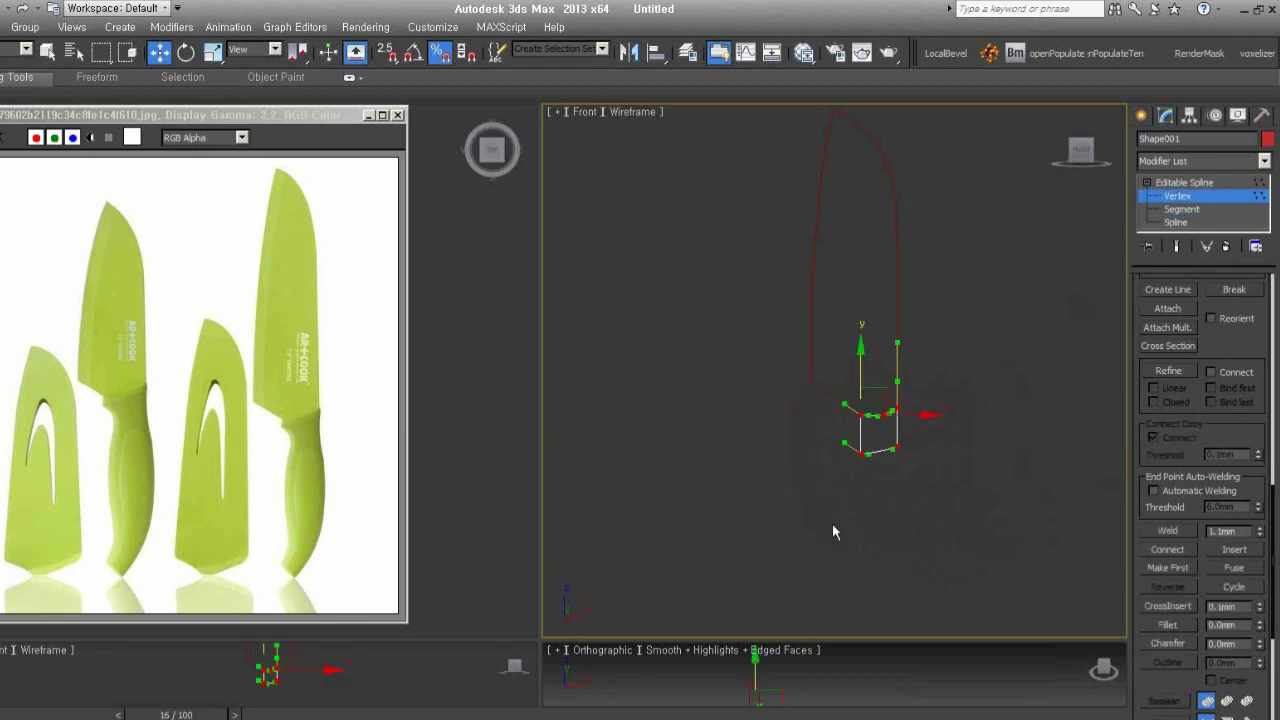
left_click(1166, 529)
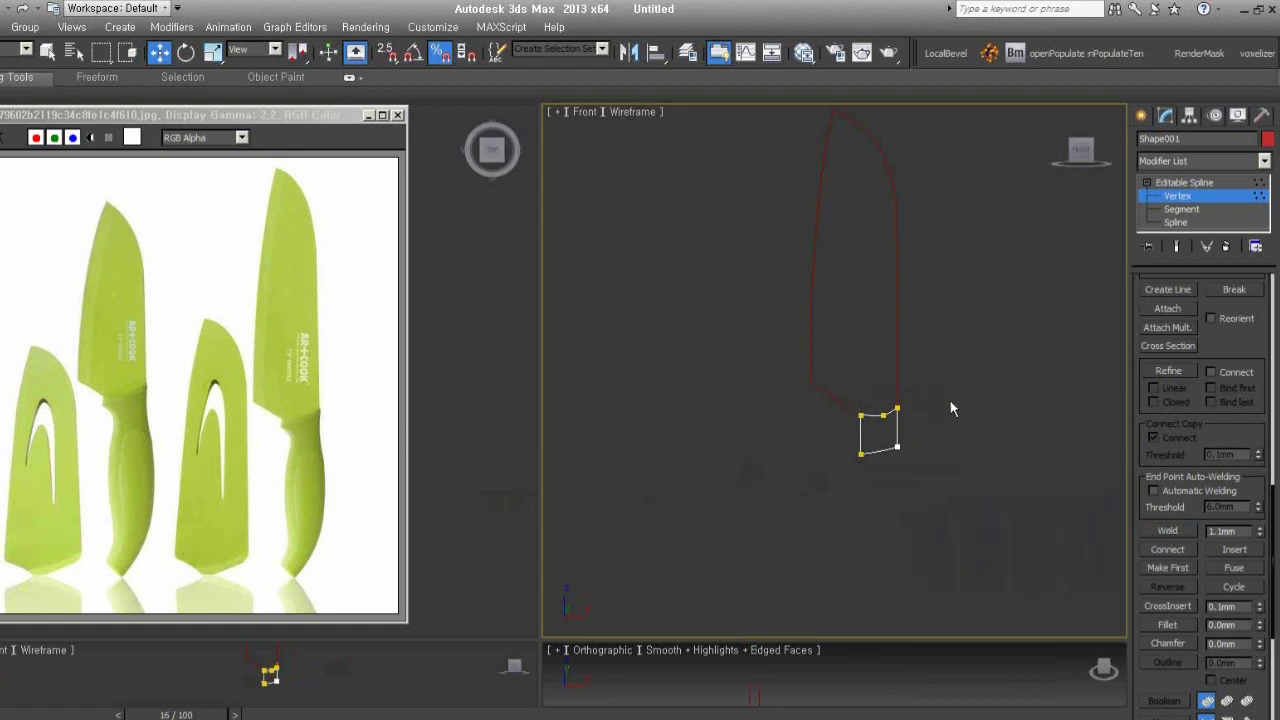
Pull the section's bottom points far down into a long, narrow, tapering handle outline
left_click_drag(934, 456, 825, 426)
left_click_drag(951, 500, 813, 400)
left_click_drag(892, 480, 828, 461)
right_click(862, 455)
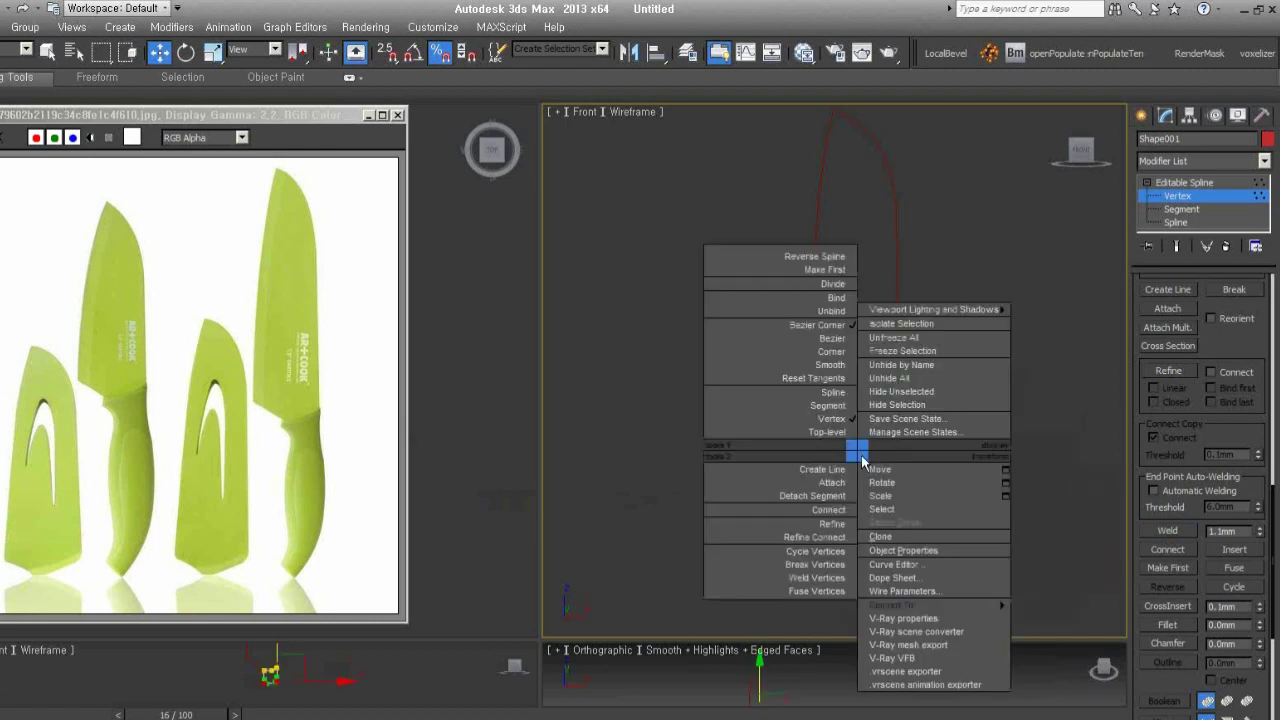
left_click(834, 360)
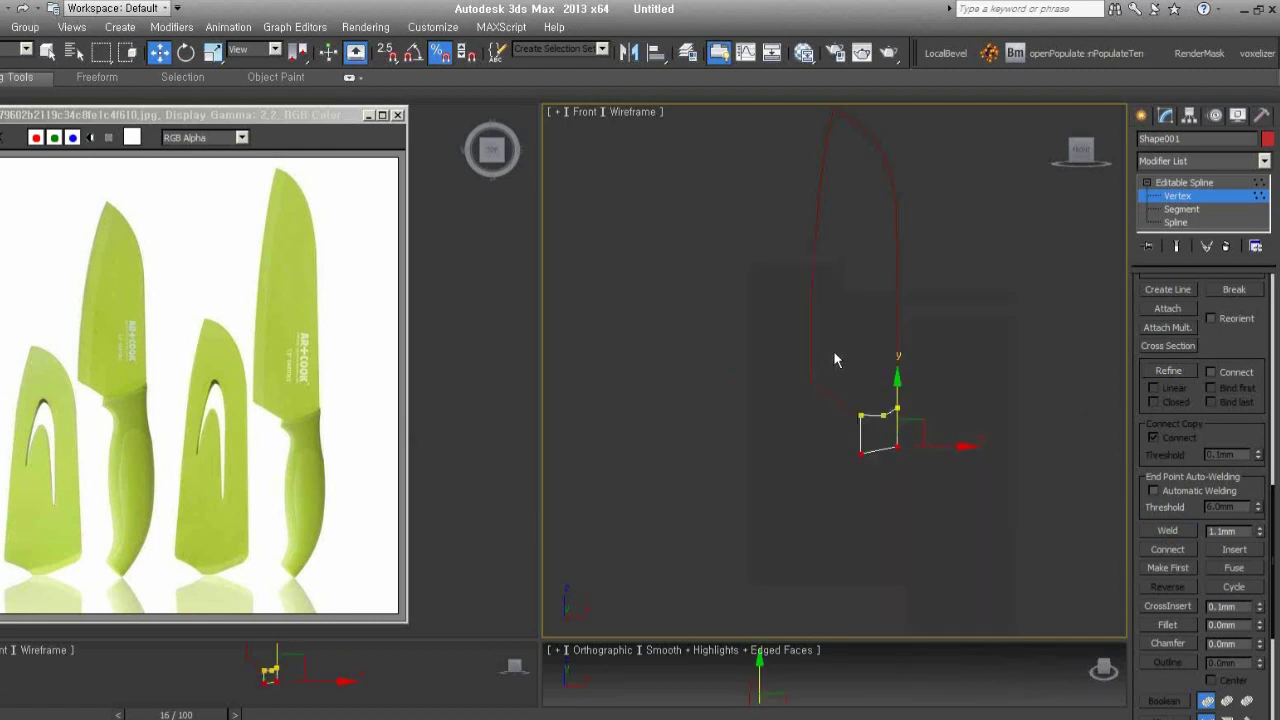
left_click(897, 446)
mouse_move(871, 508)
middle_mouse_down()
mouse_move(884, 428)
mouse_move(878, 447)
middle_mouse_up()
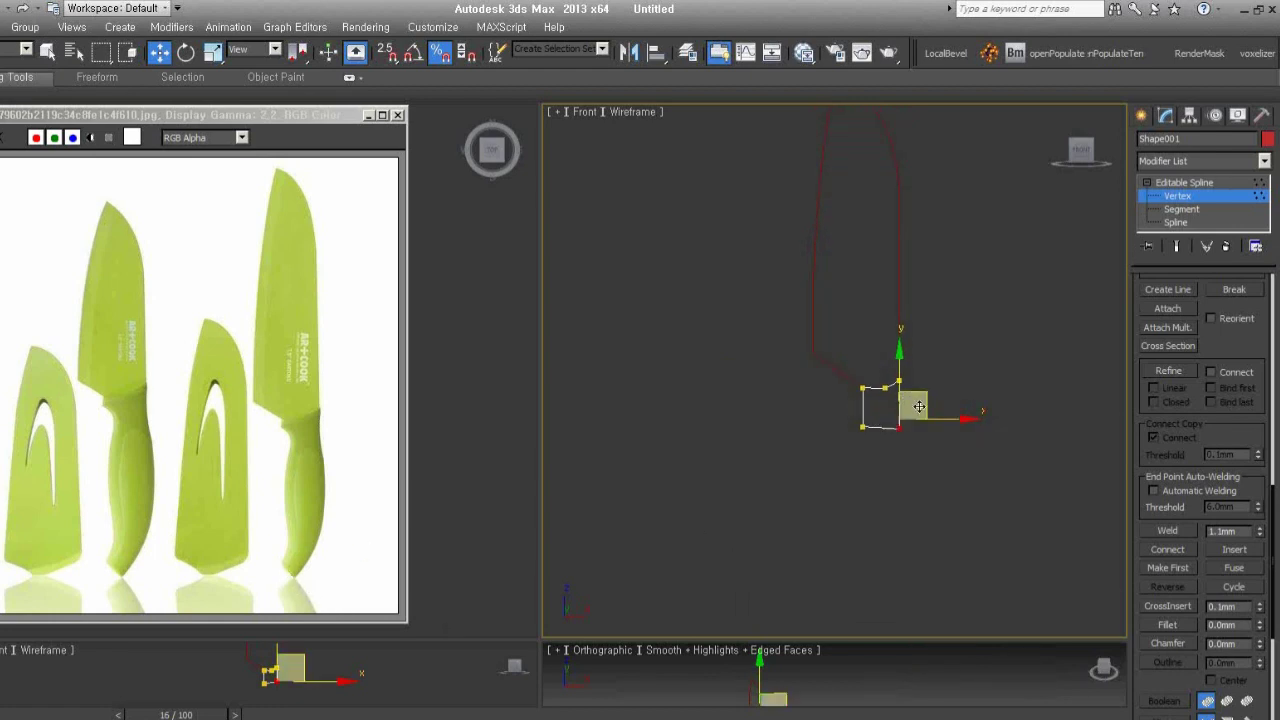
mouse_move(912, 402)
left_mouse_down()
mouse_move(903, 610)
mouse_move(880, 607)
left_mouse_up()
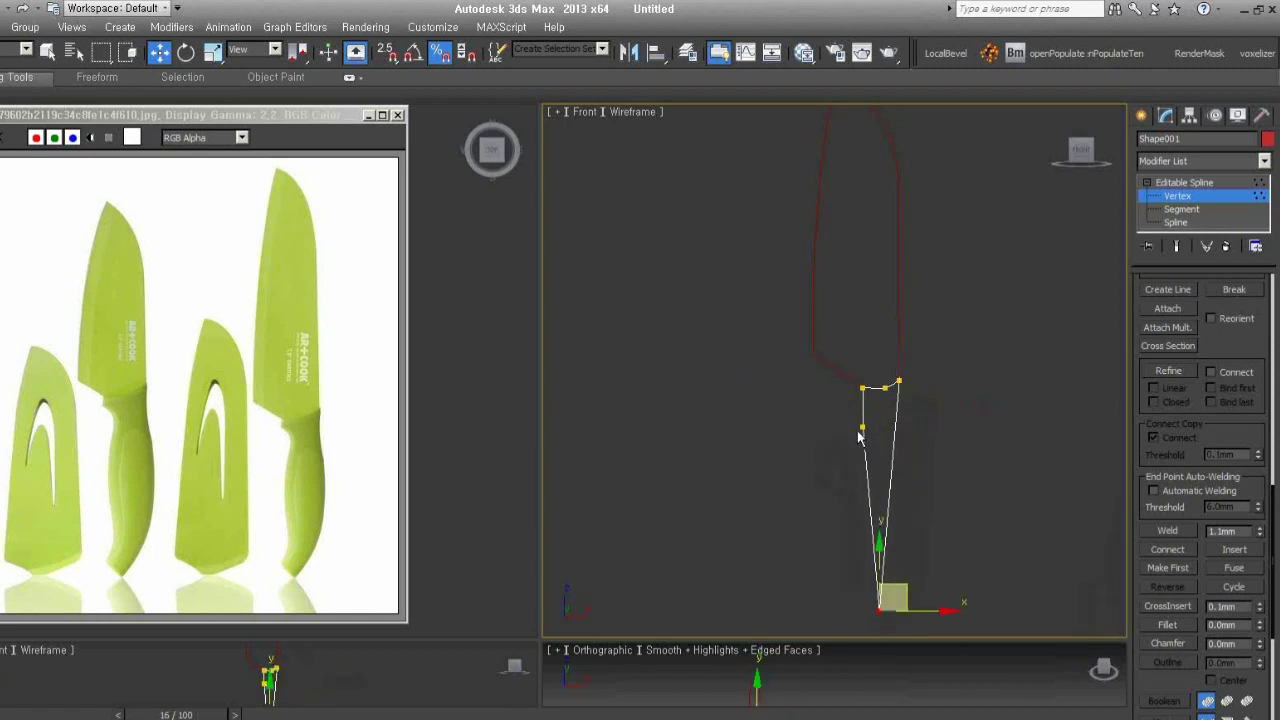
left_click_drag(862, 427, 858, 597)
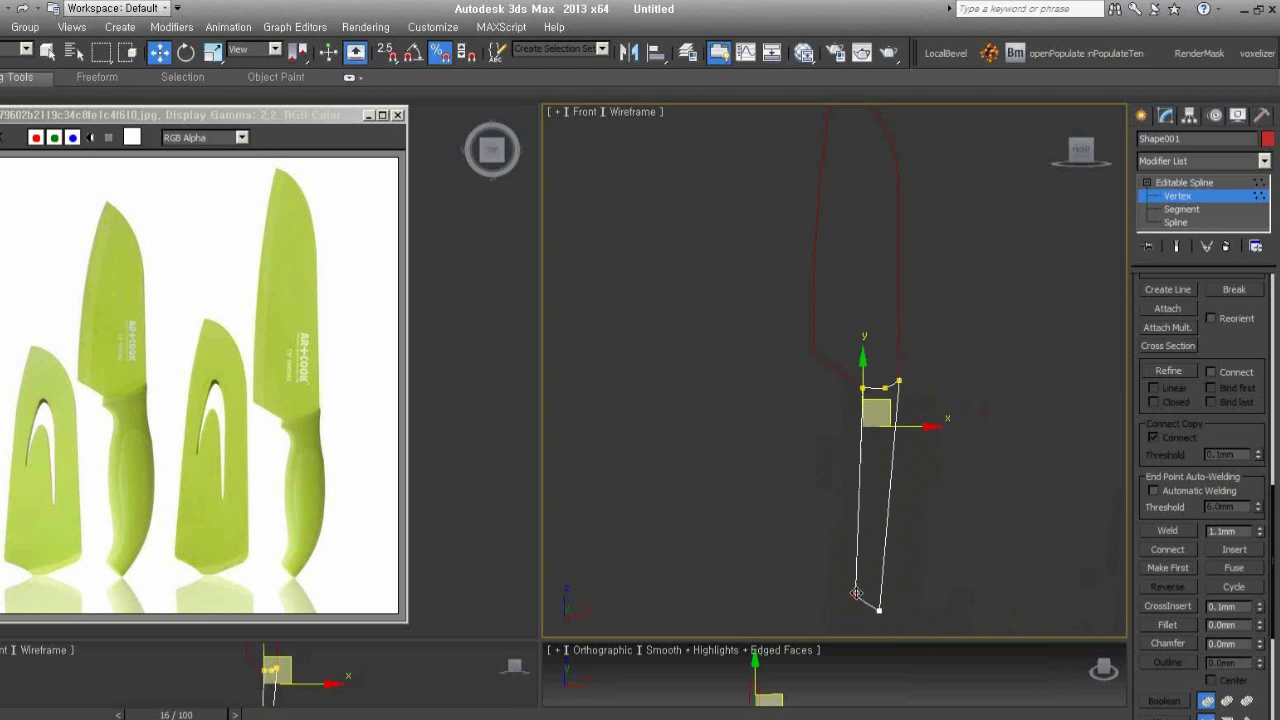
left_click(940, 522)
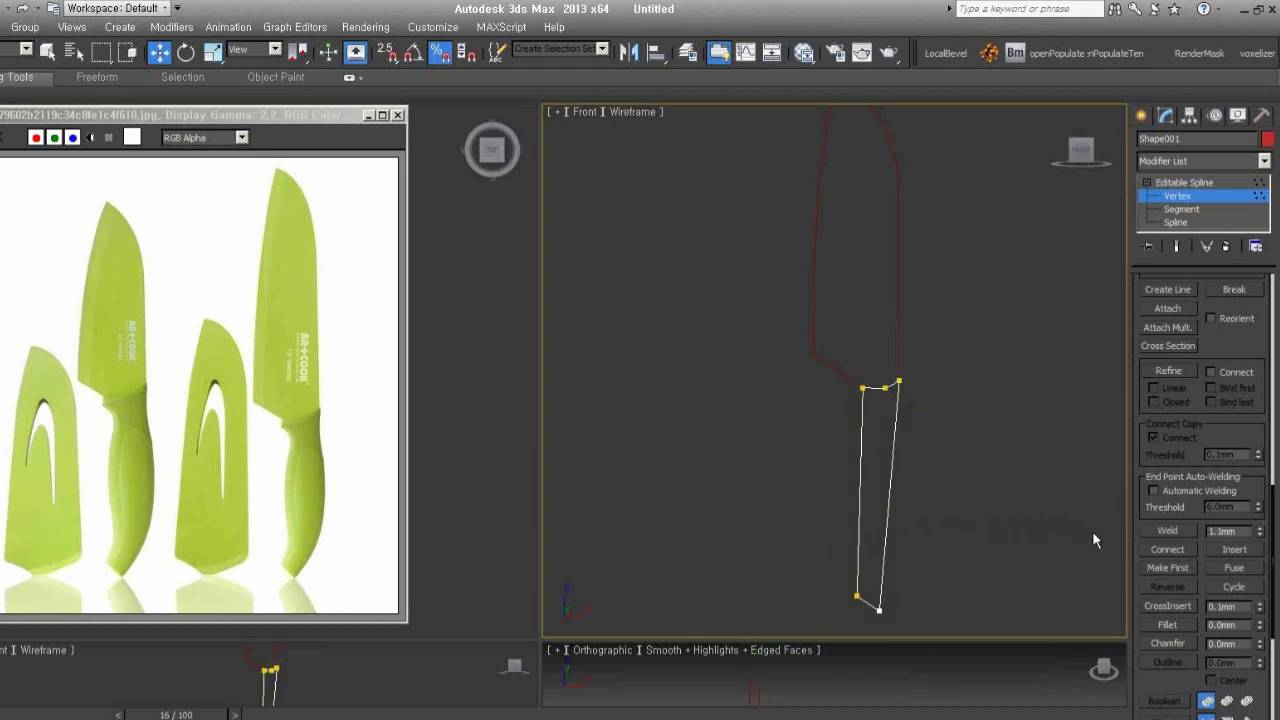
scroll(1170, 376, "down", 1)
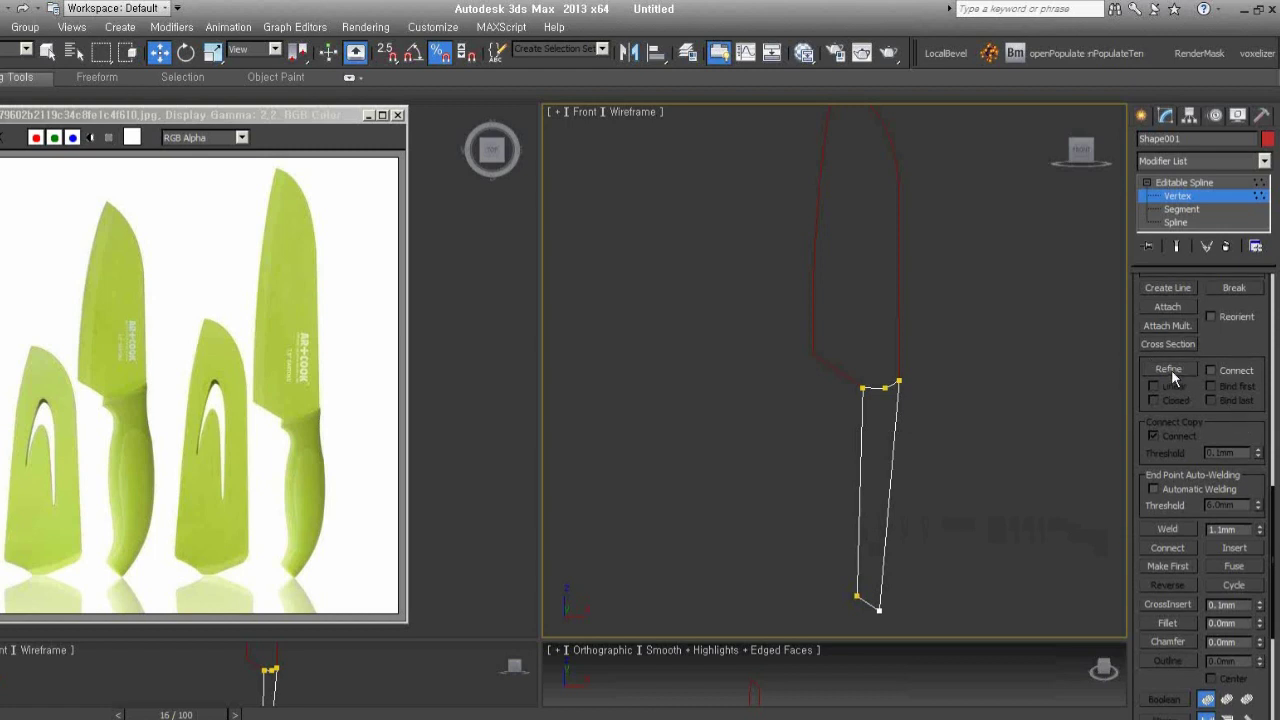
Refine the outline by adding a point on the handle's right edge
left_click(1169, 369)
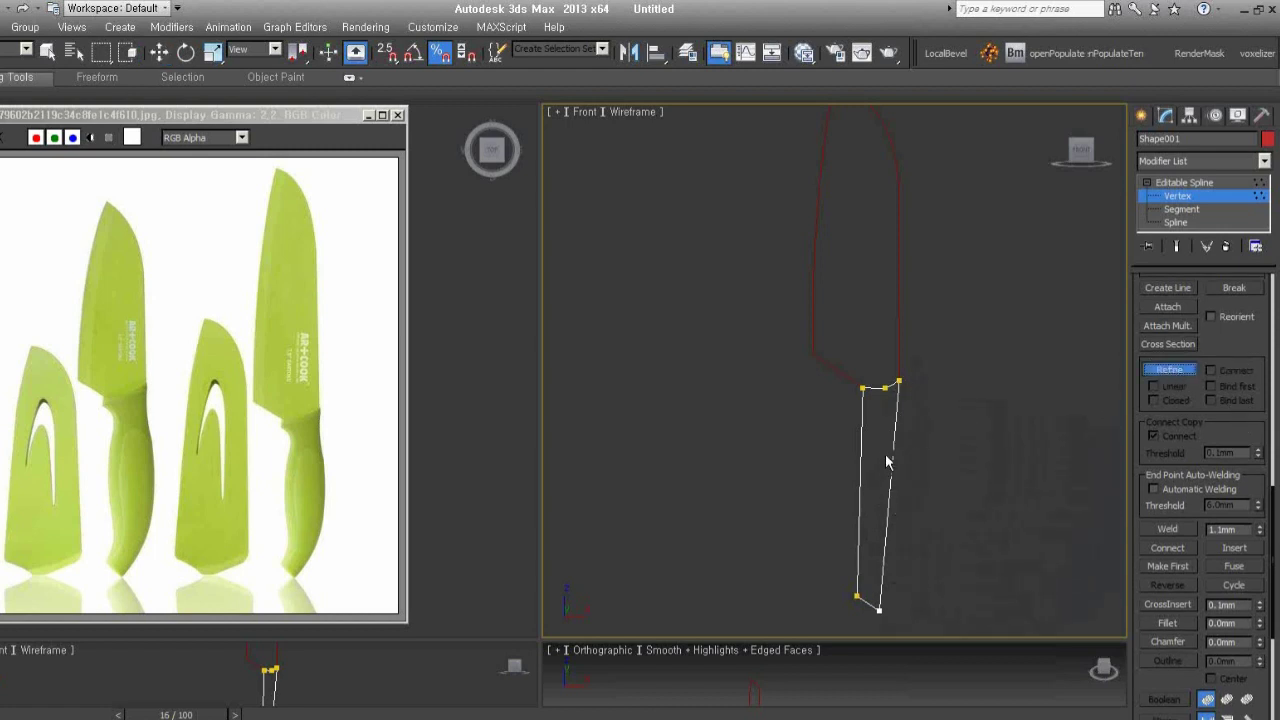
left_click(897, 410)
key("w")
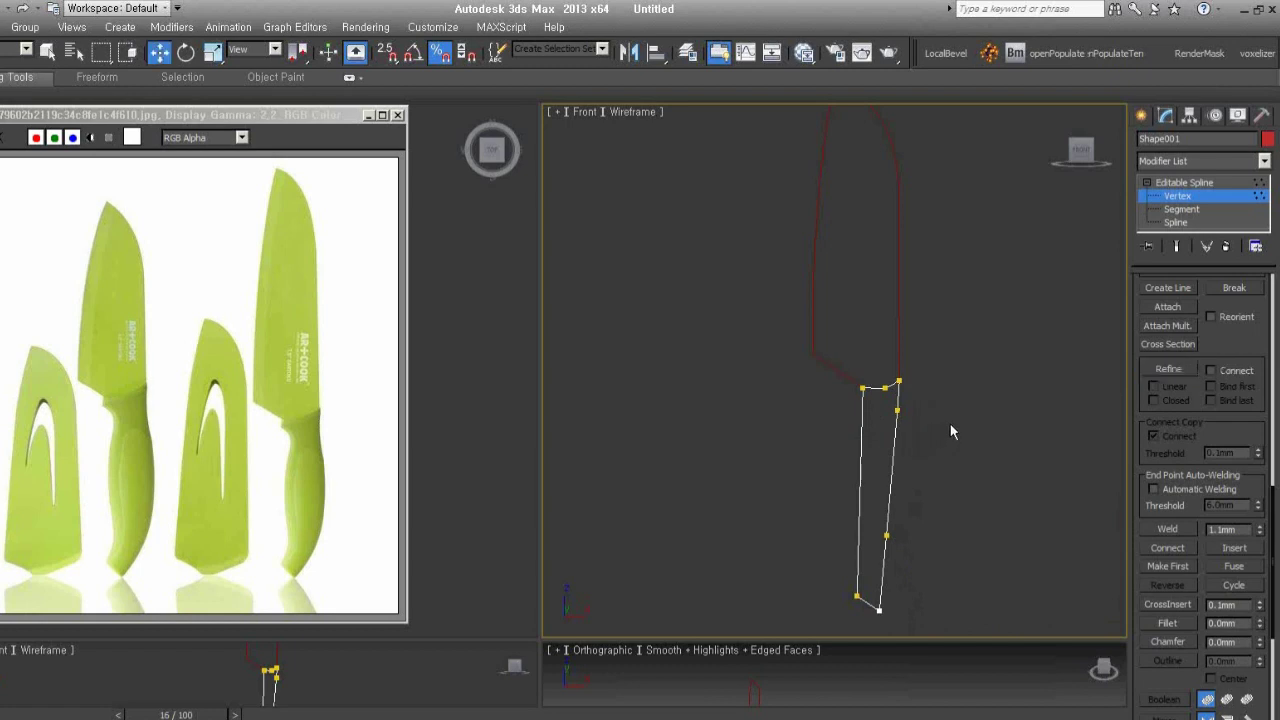
scroll(1205, 440, "down", 2)
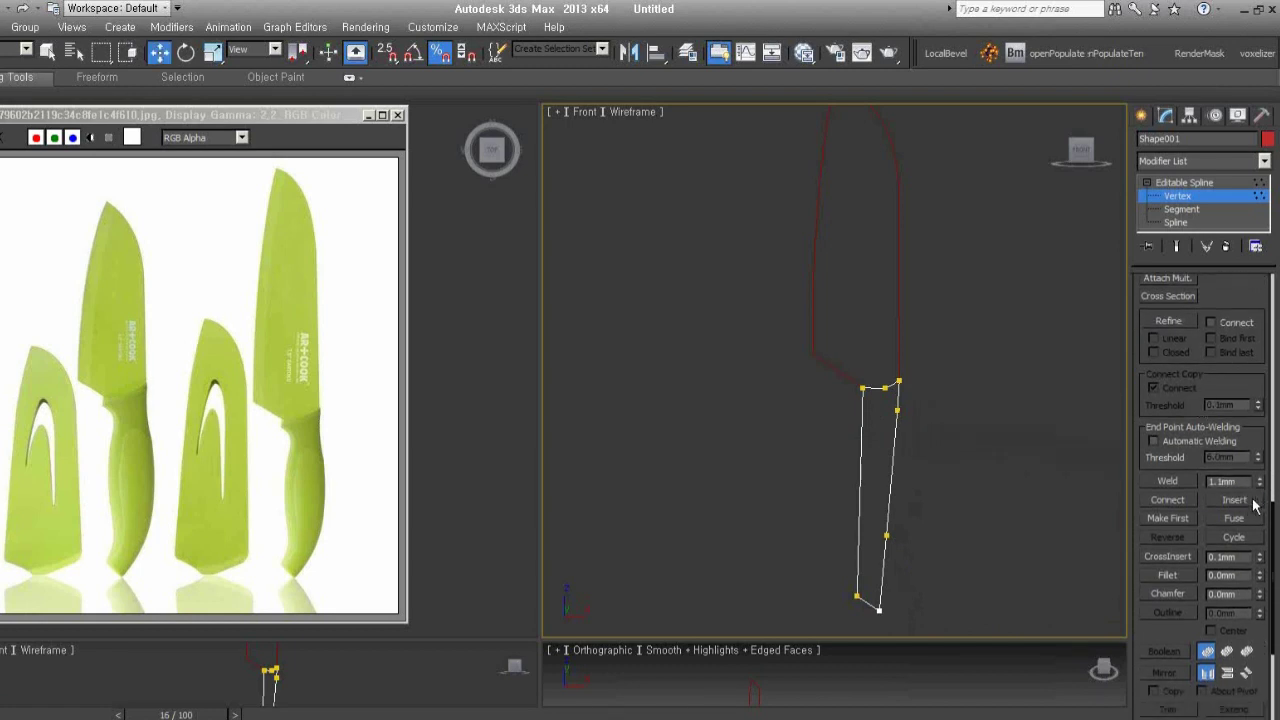
Insert new points along the handle's left edge, one low and one higher up
left_click(1235, 500)
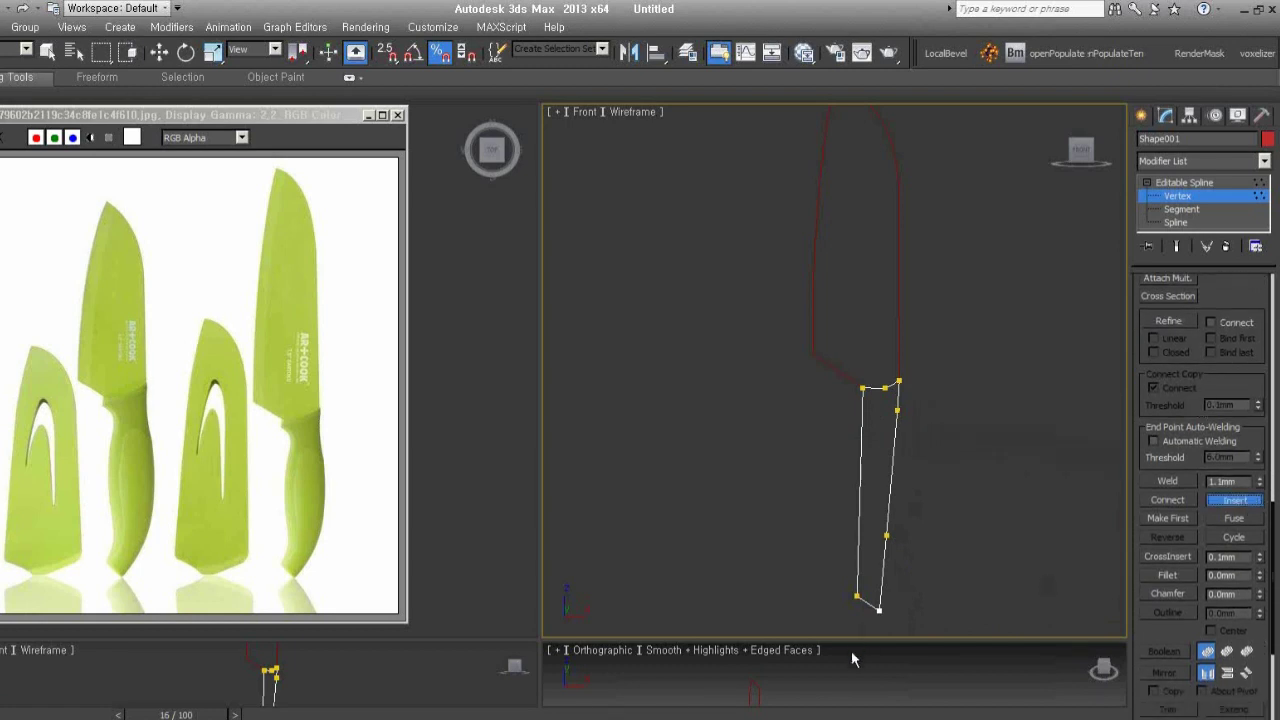
left_click(858, 577)
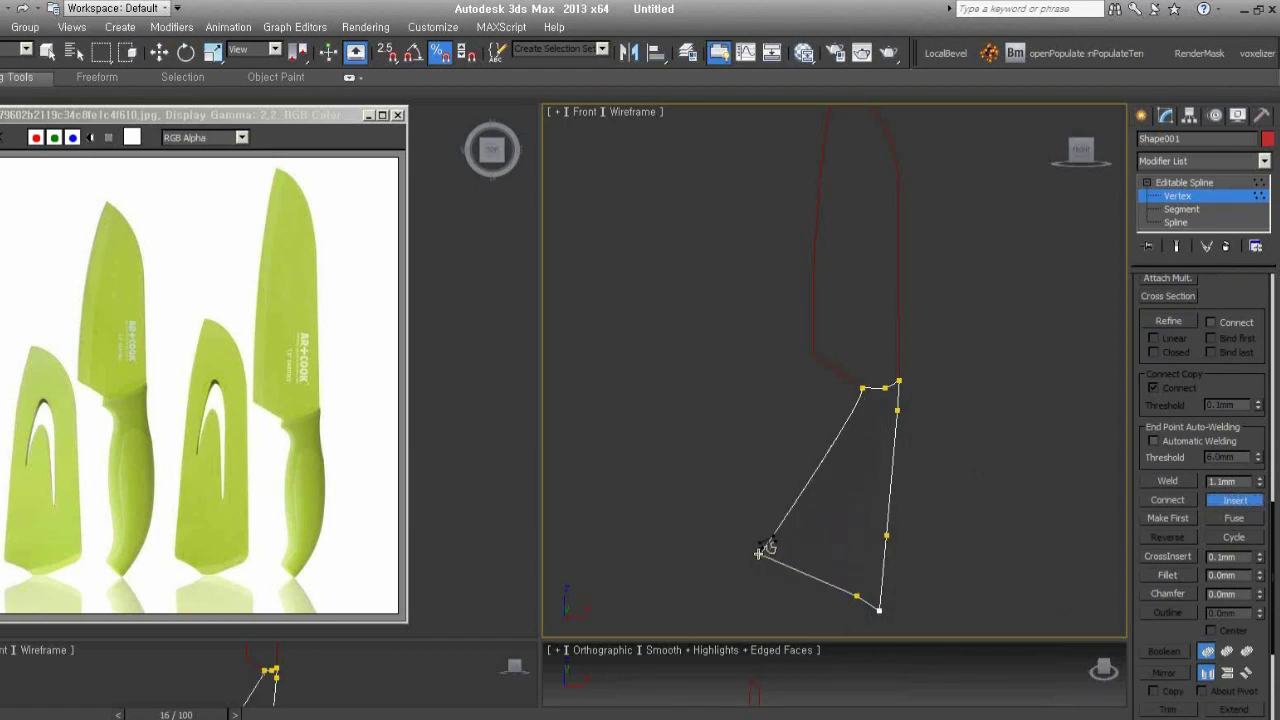
left_click(864, 576)
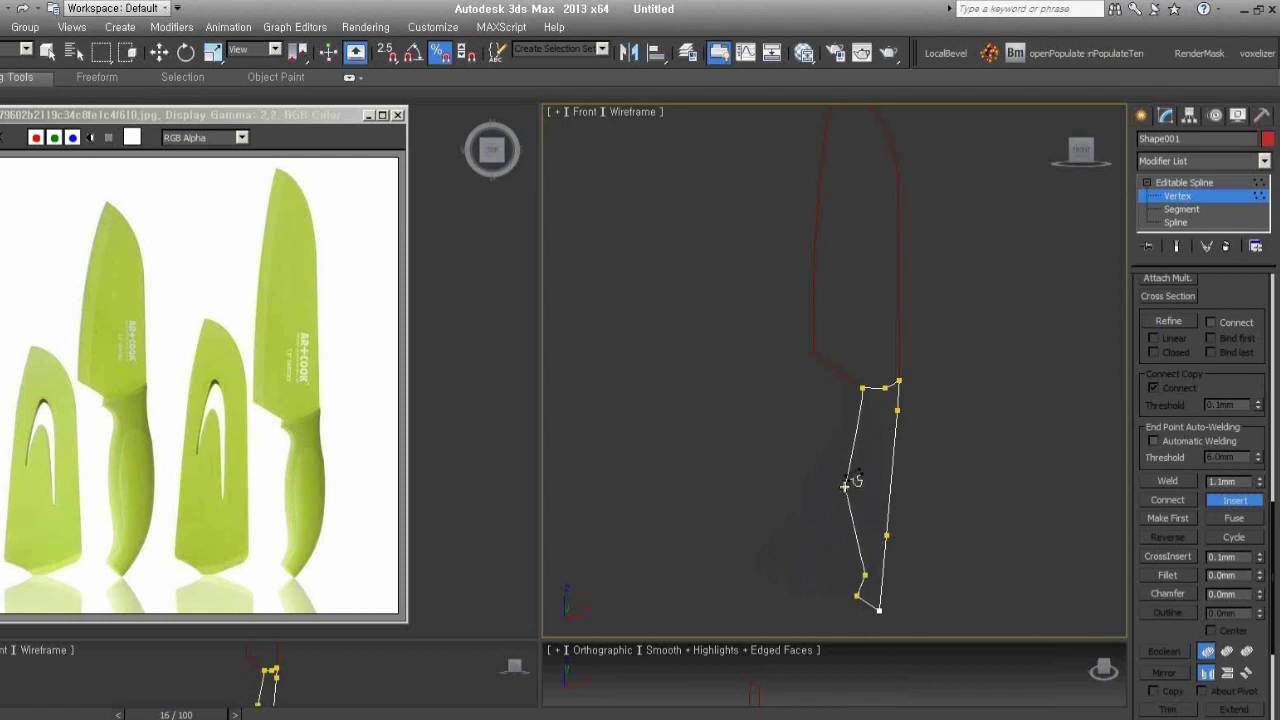
left_click(845, 487)
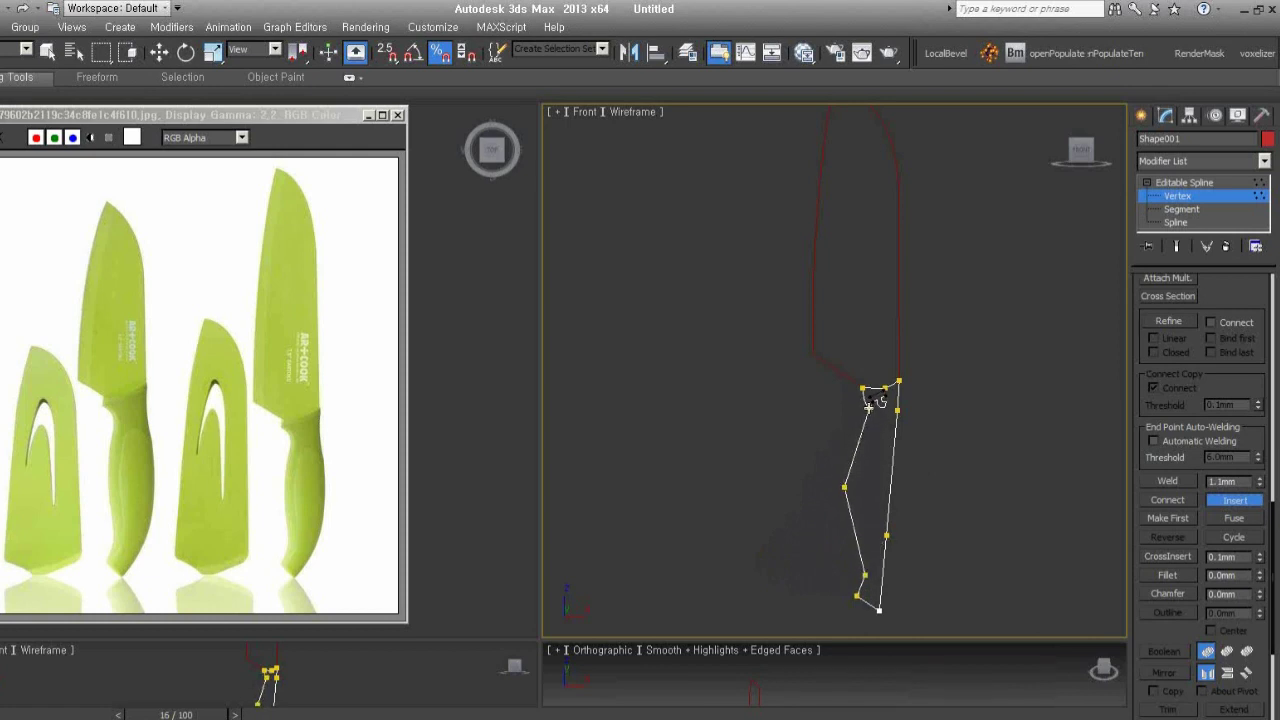
Delete the handle's right-edge points and insert new ones down that edge
right_click(868, 405)
key("w")
left_click_drag(934, 574, 884, 402)
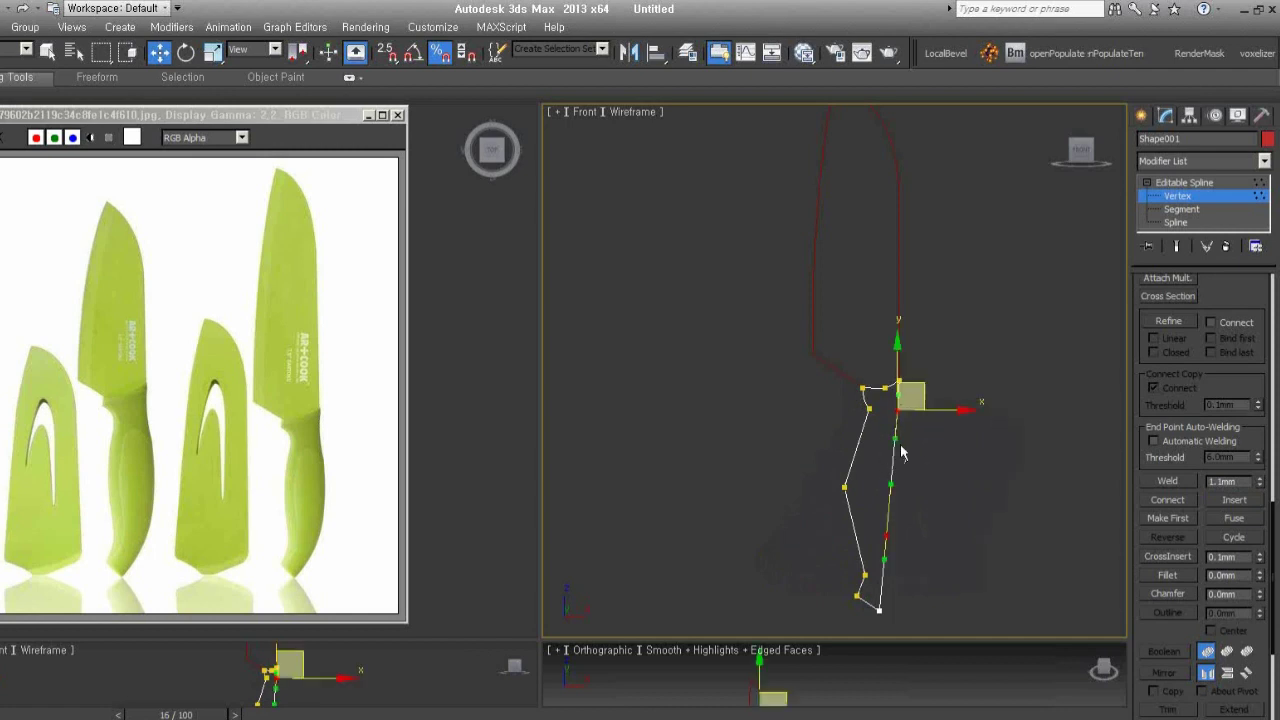
key("Delete")
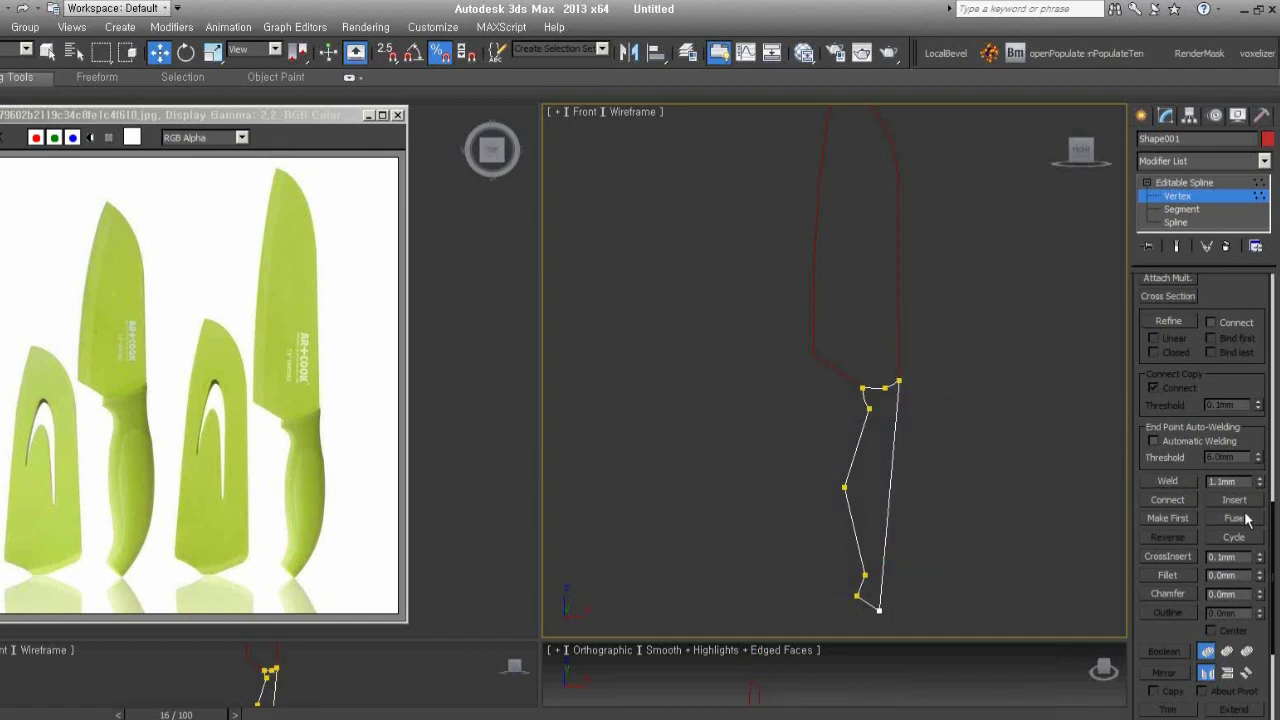
left_click(1236, 499)
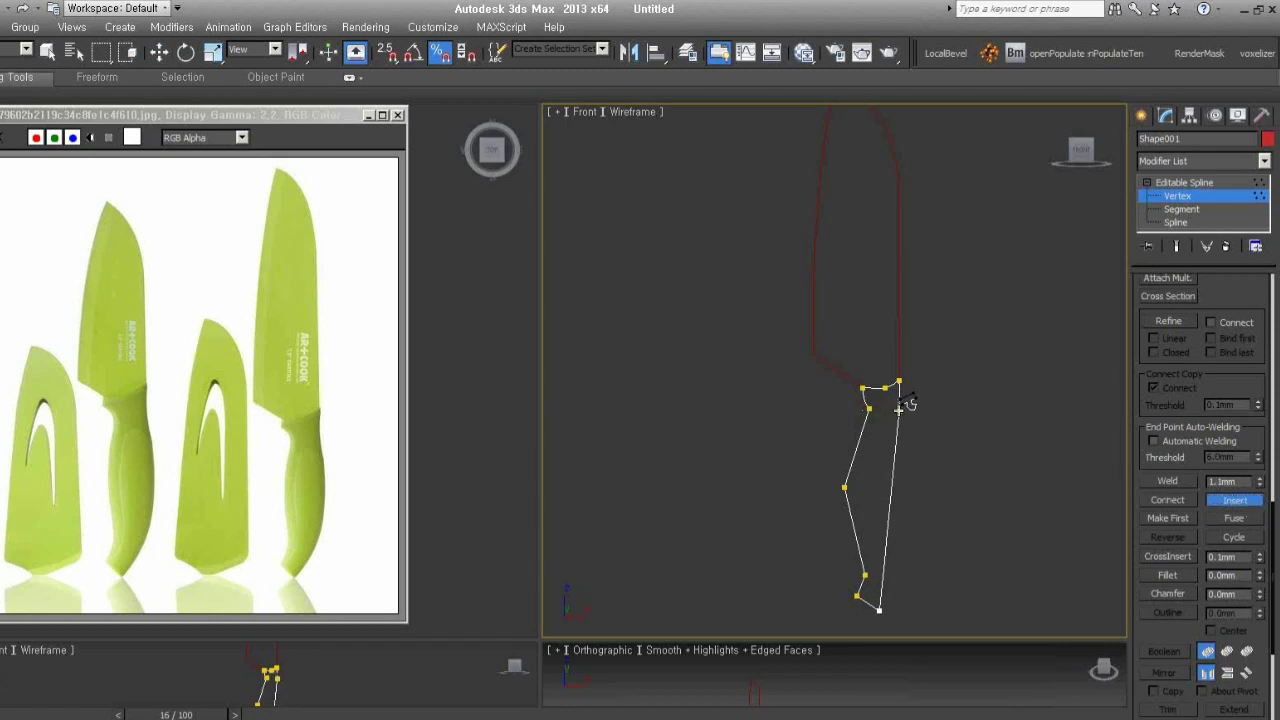
left_click(896, 409)
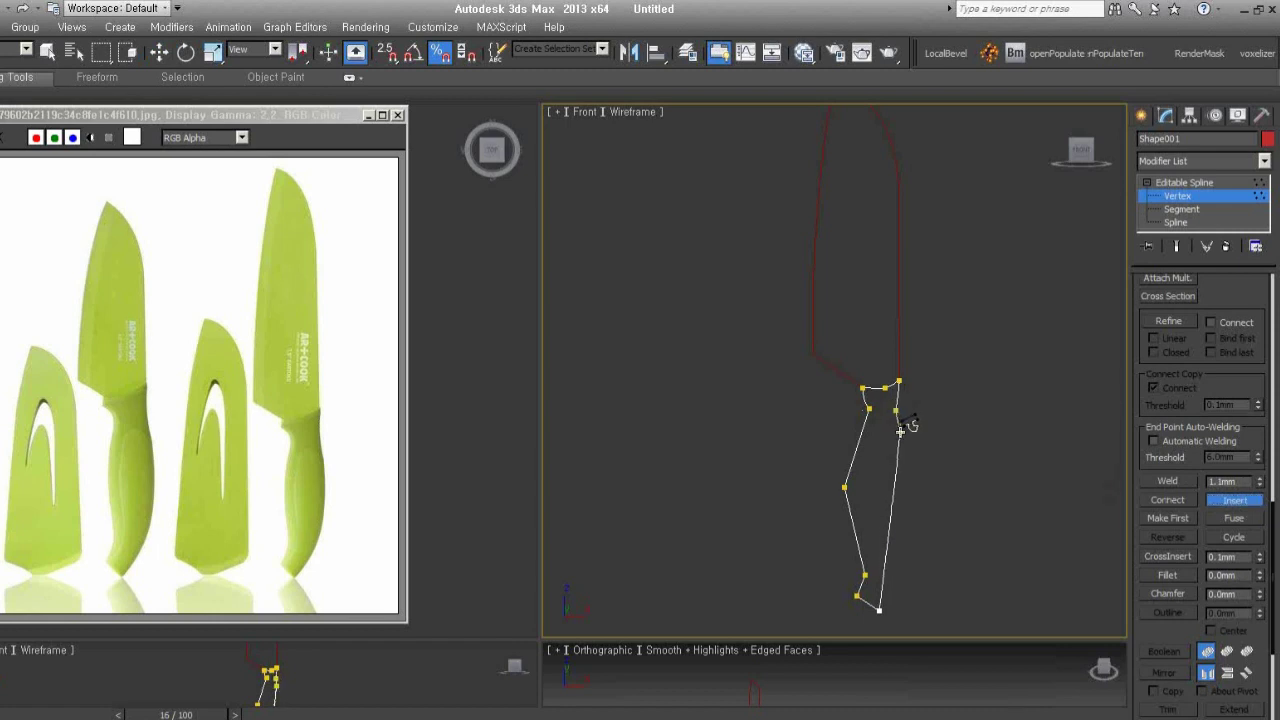
left_click(902, 436)
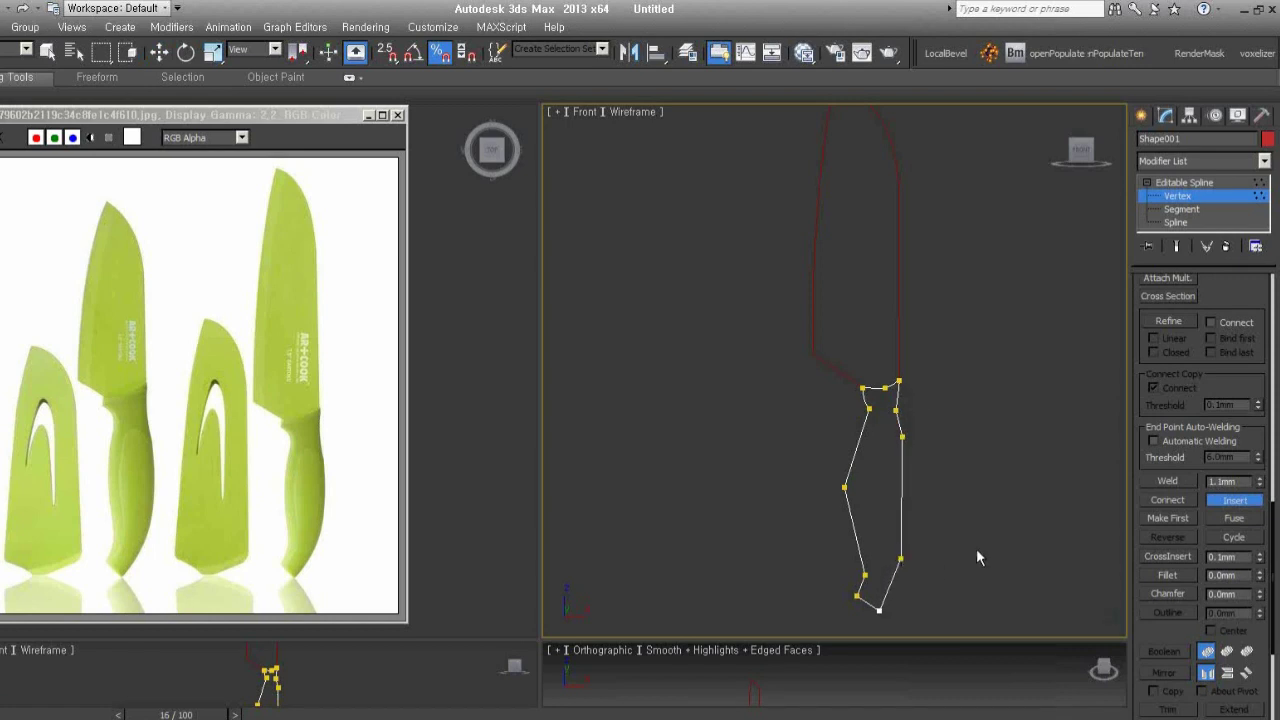
Nudge a left-edge point up and right, then select all the handle's points
key("w")
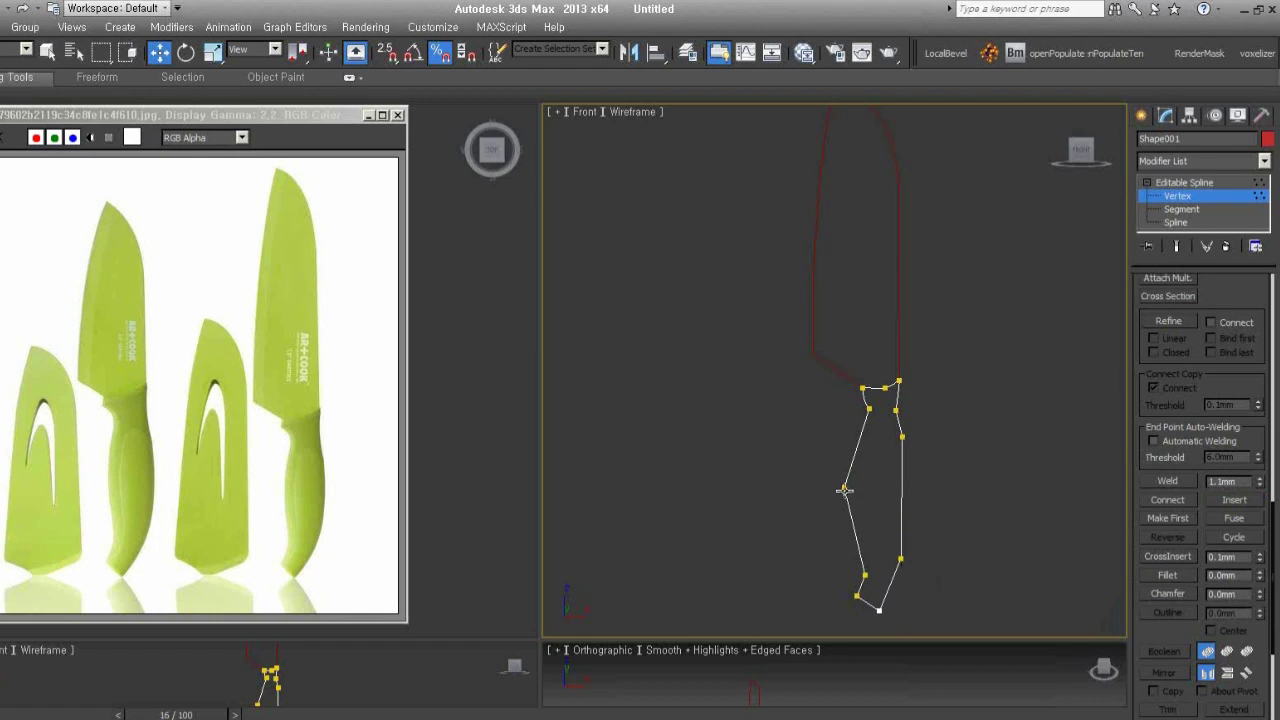
left_click_drag(844, 490, 853, 487)
middle_click_drag(1067, 561, 999, 526)
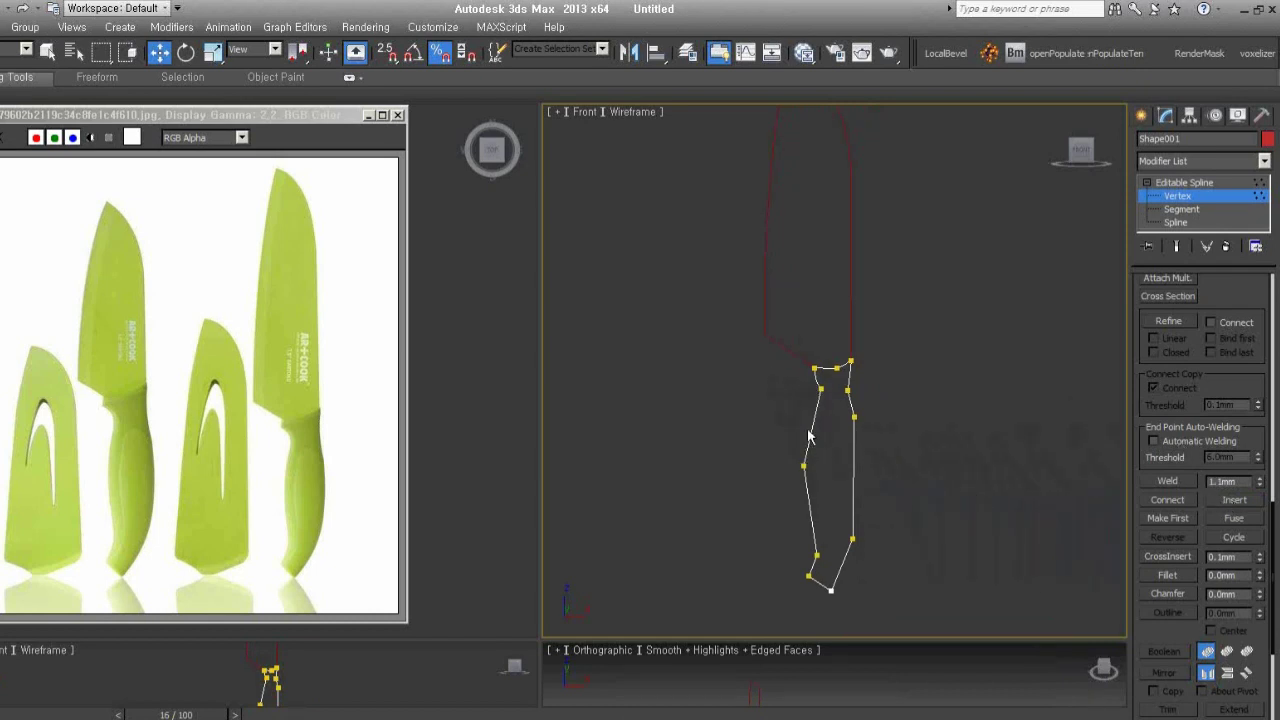
left_click_drag(766, 345, 929, 630)
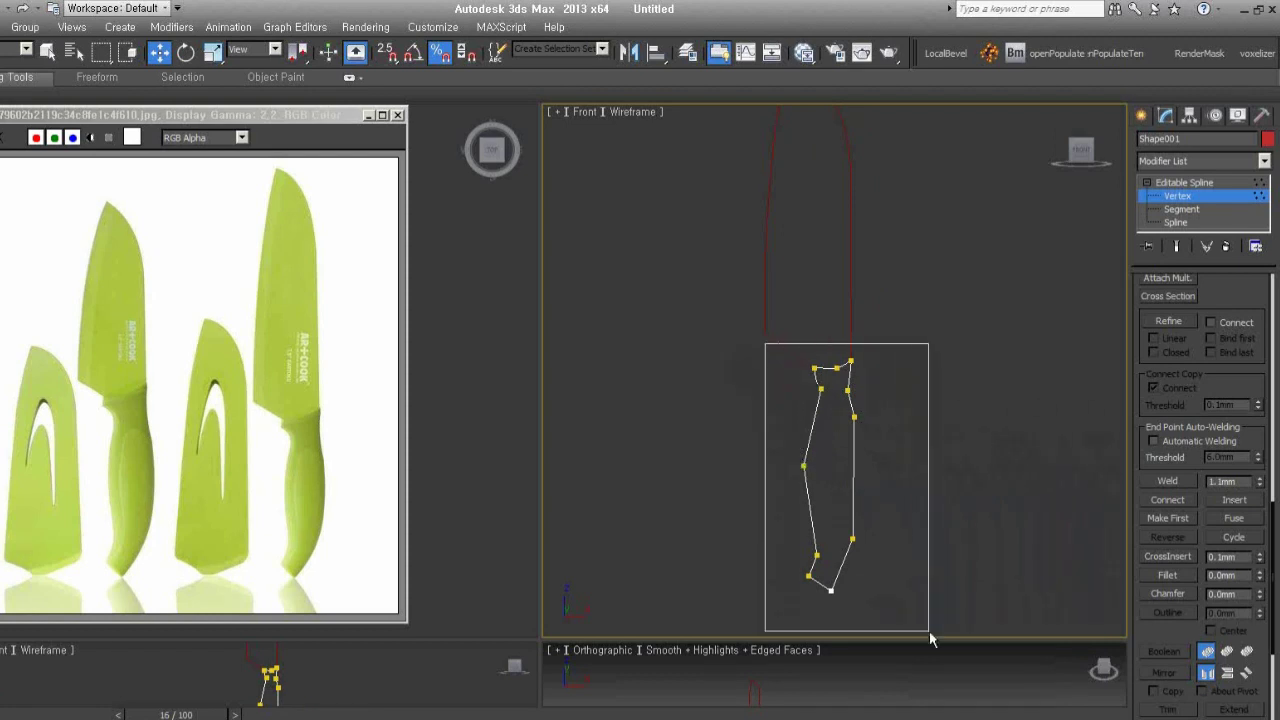
Make the selected points Bezier Corner and bow the handle's left side outward
right_click(848, 532)
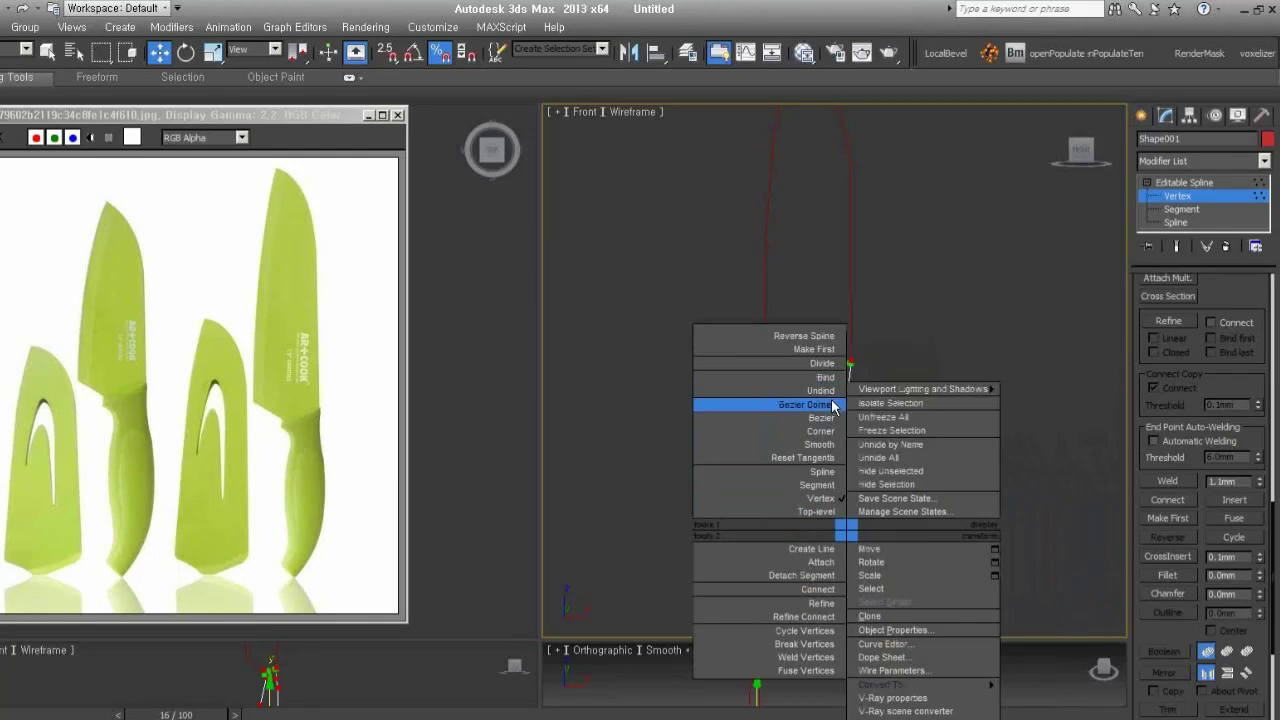
left_click(831, 446)
scroll(831, 452, "up", 1)
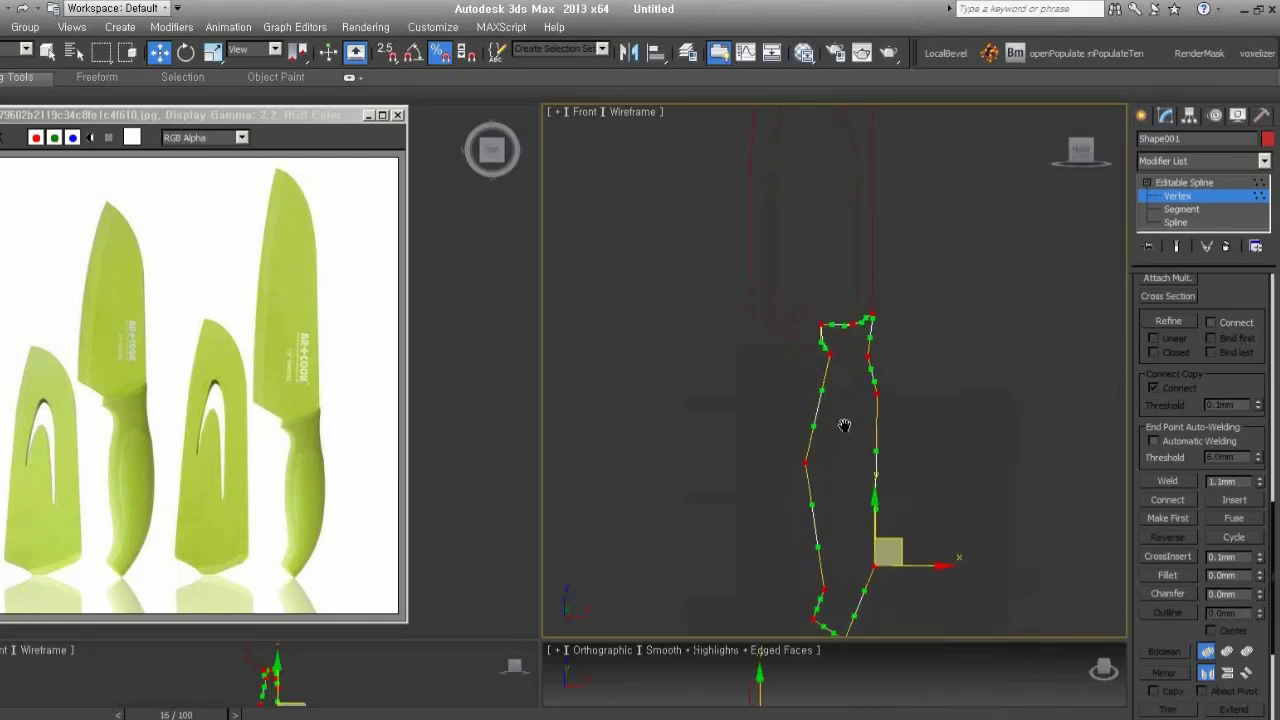
scroll(837, 429, "up", 2)
left_click(832, 385)
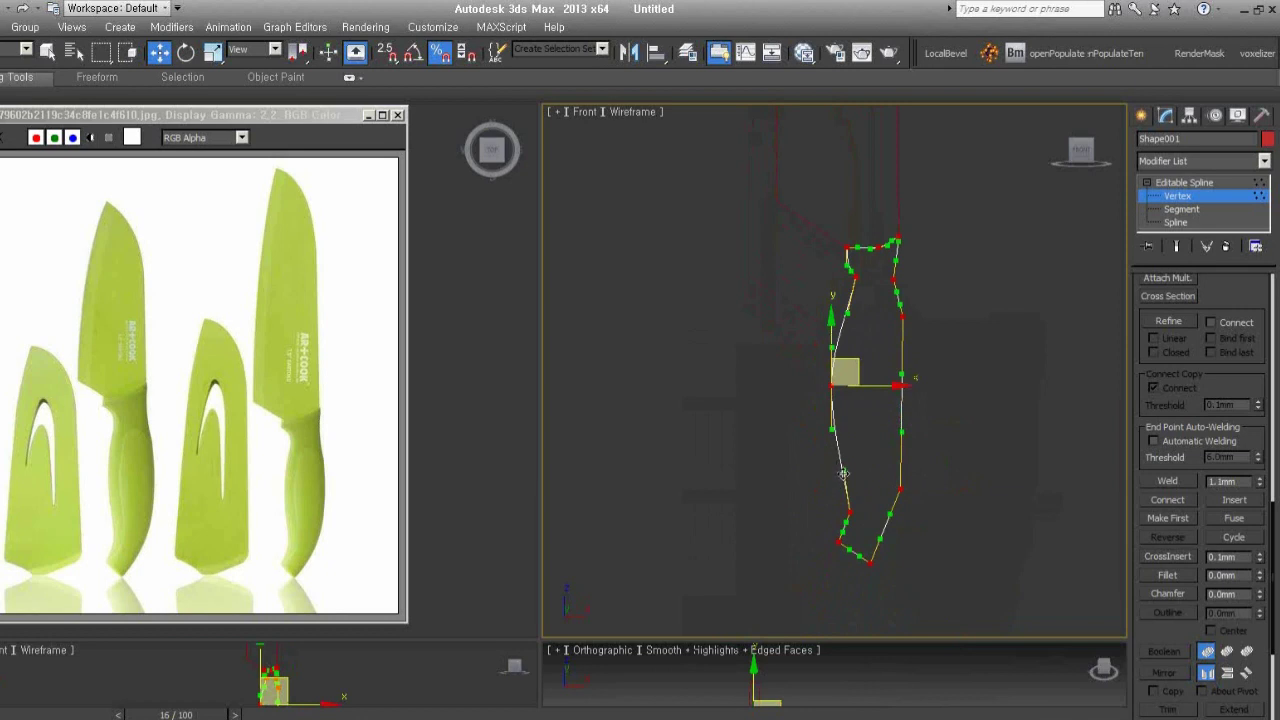
left_click_drag(843, 473, 830, 446)
Curve the handle's bottom-right edge and bow its right side outward with the tangent handles
left_click(838, 538)
scroll(835, 527, "up", 2)
scroll(835, 527, "up", 1)
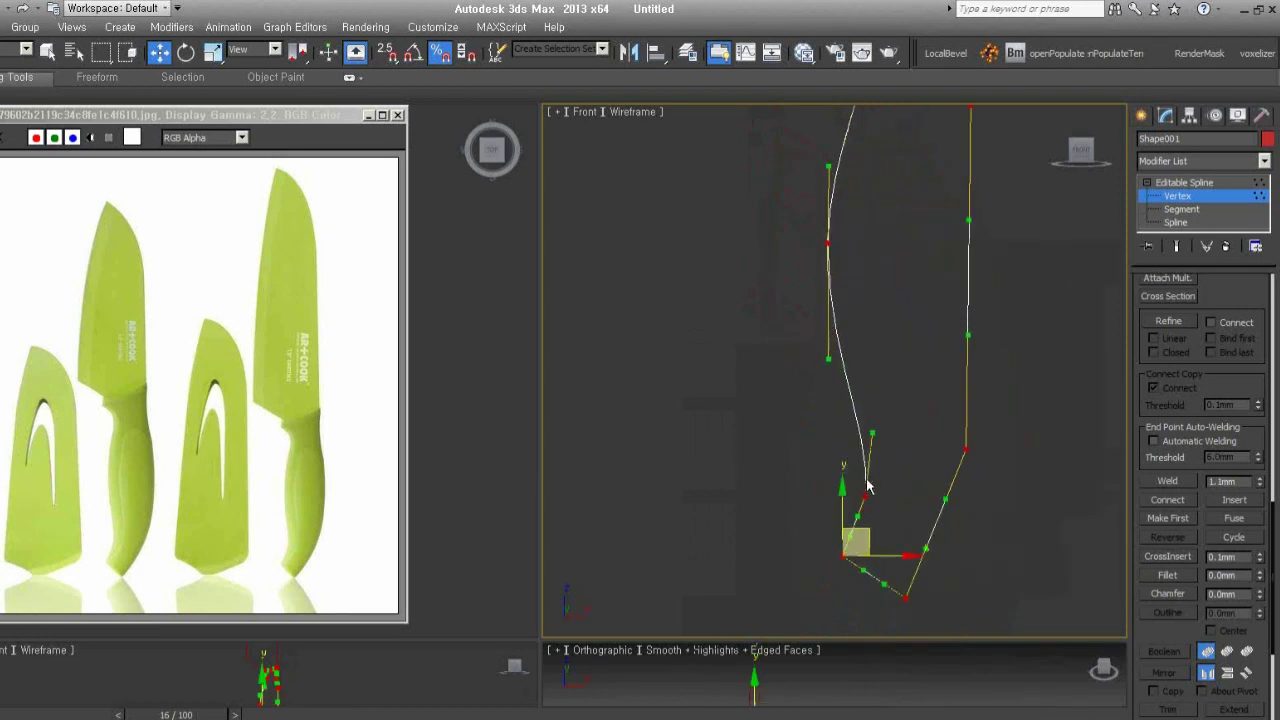
left_click(866, 496)
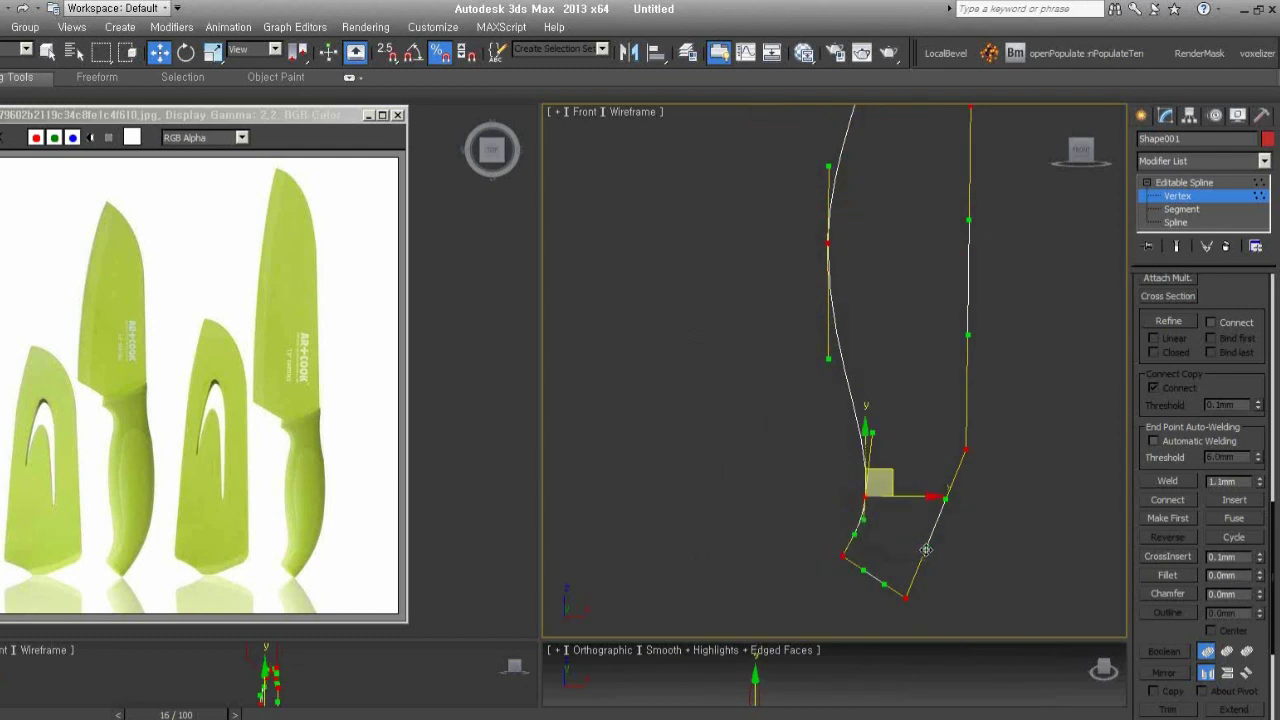
left_click_drag(925, 548, 942, 555)
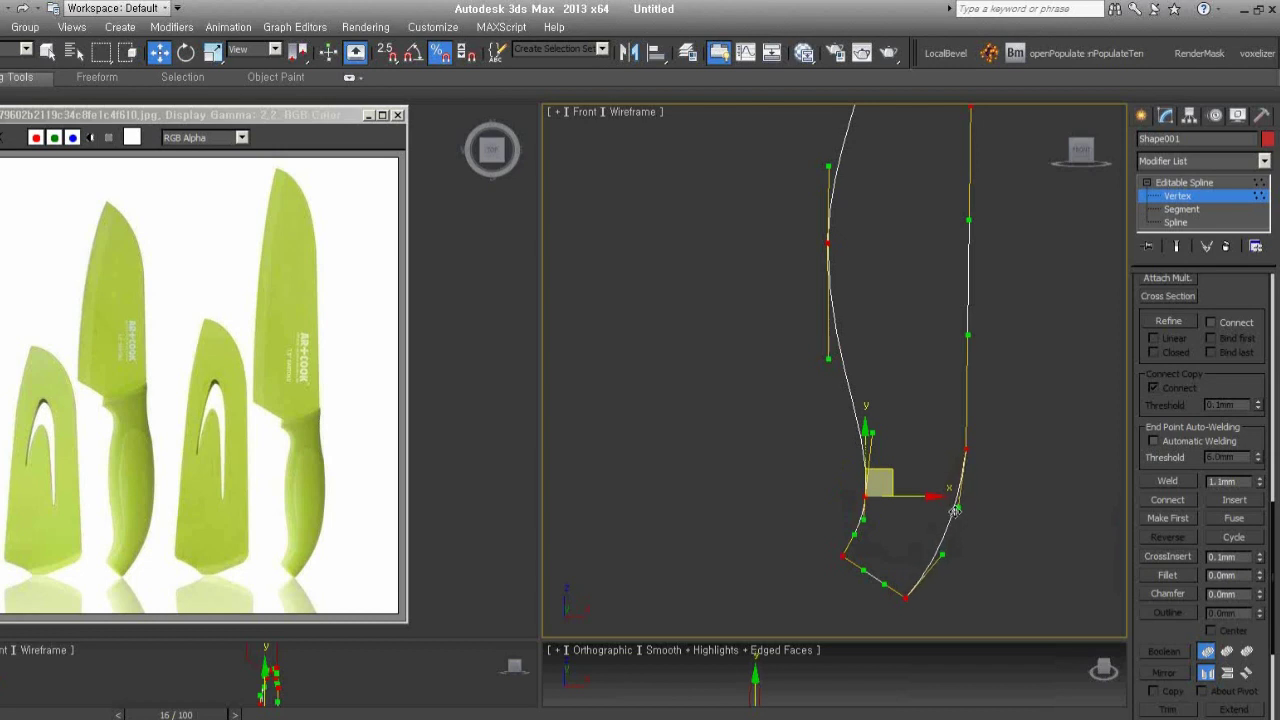
left_click(965, 450)
left_click_drag(973, 338, 990, 332)
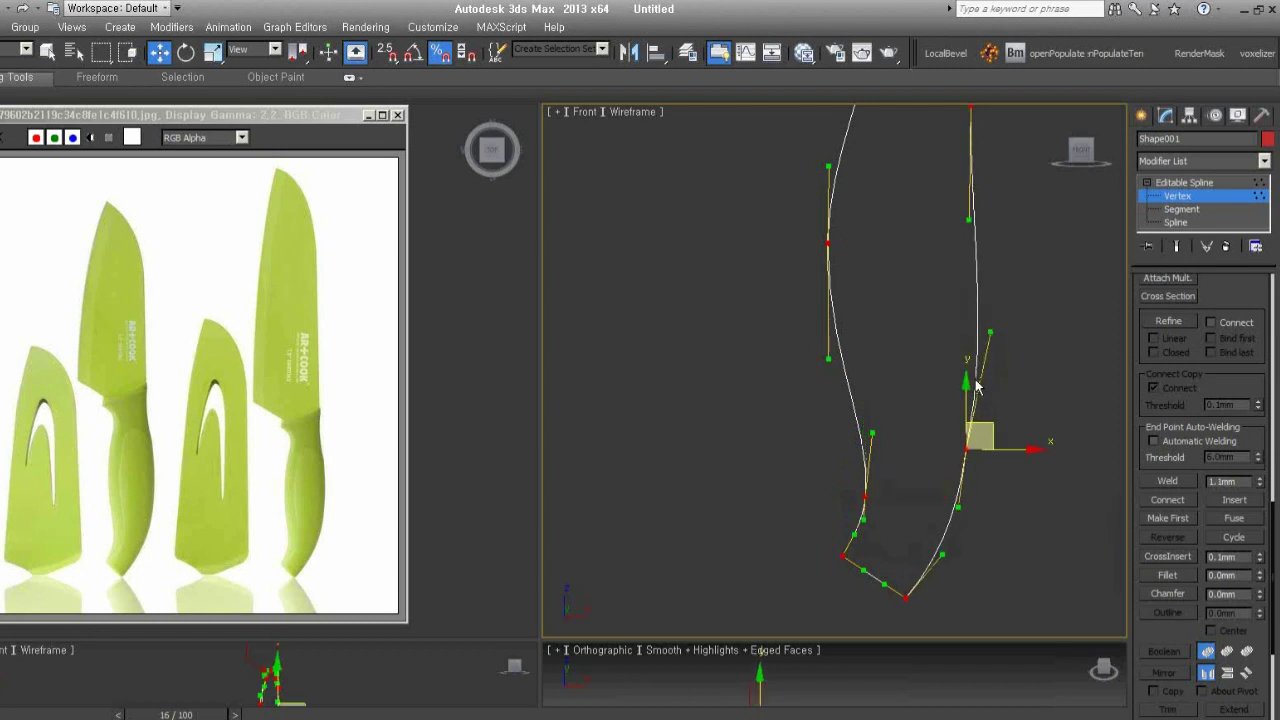
middle_click_drag(1012, 228, 976, 405)
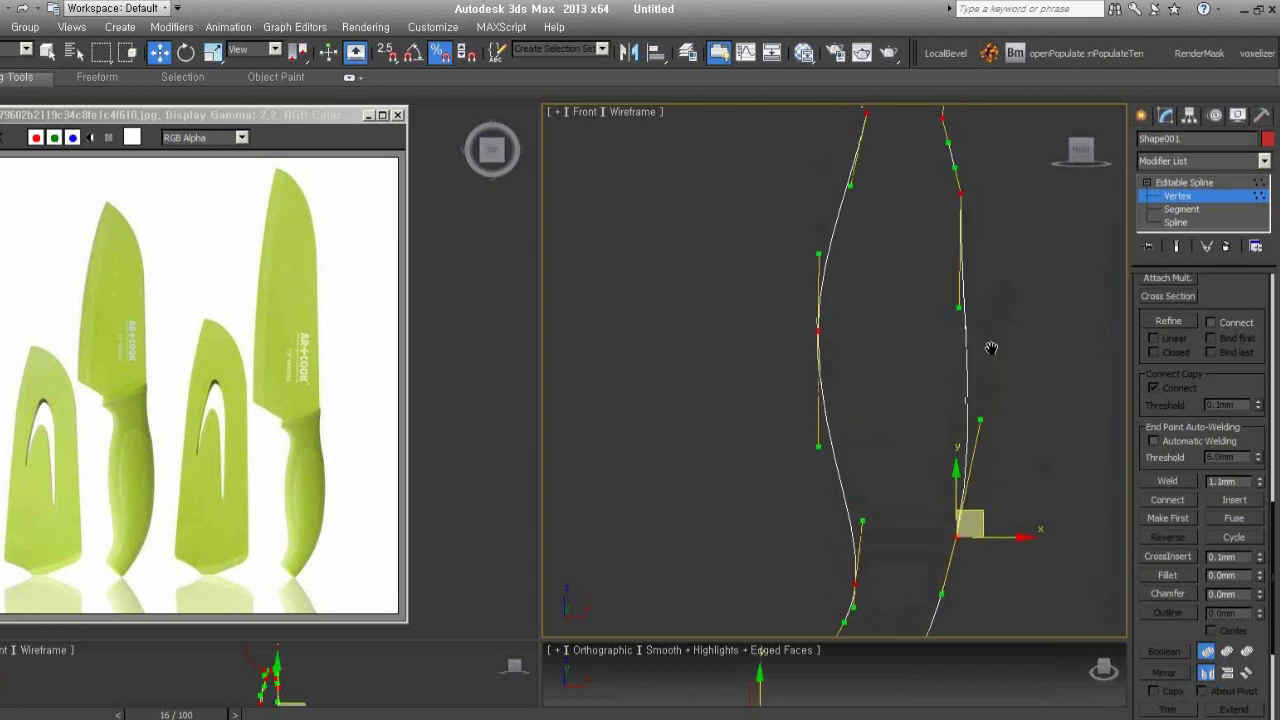
left_click_drag(935, 396, 945, 386)
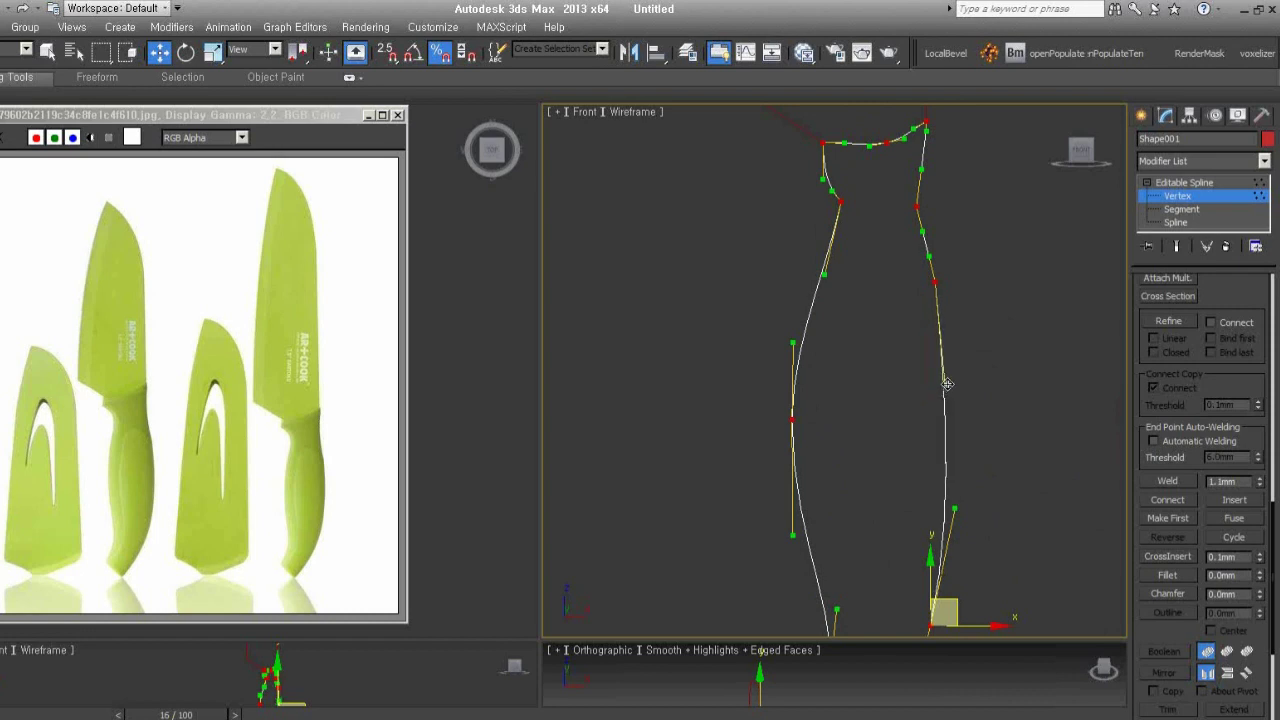
middle_click_drag(954, 222, 925, 315)
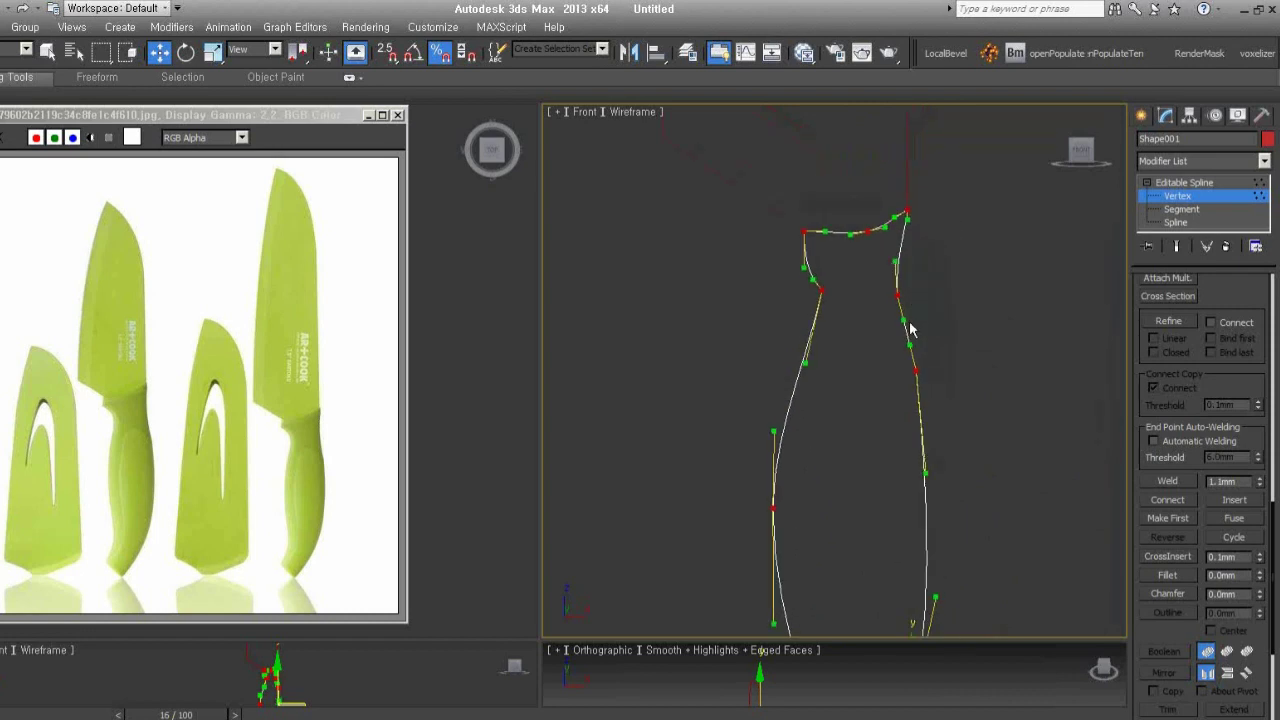
left_click_drag(909, 345, 912, 342)
Reshape the handle's left and upper-left curves and refine in a point near the top-left
middle_click_drag(838, 341, 851, 346)
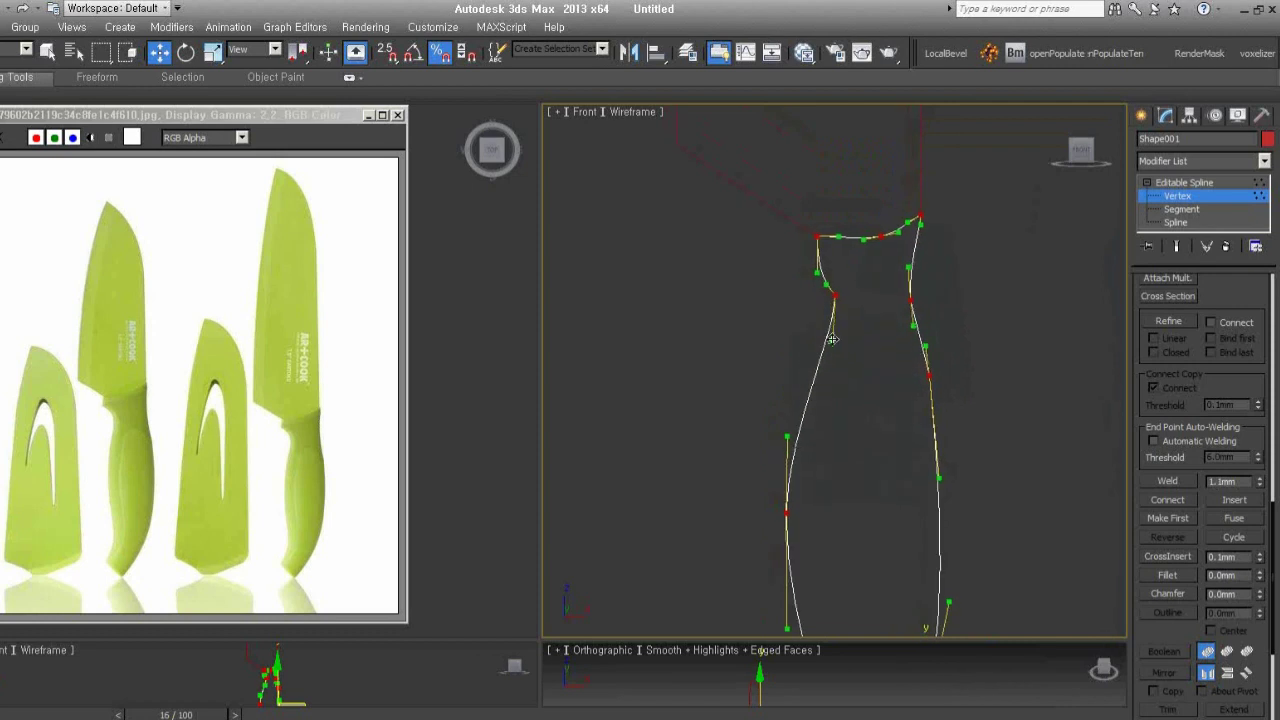
left_click_drag(787, 436, 795, 382)
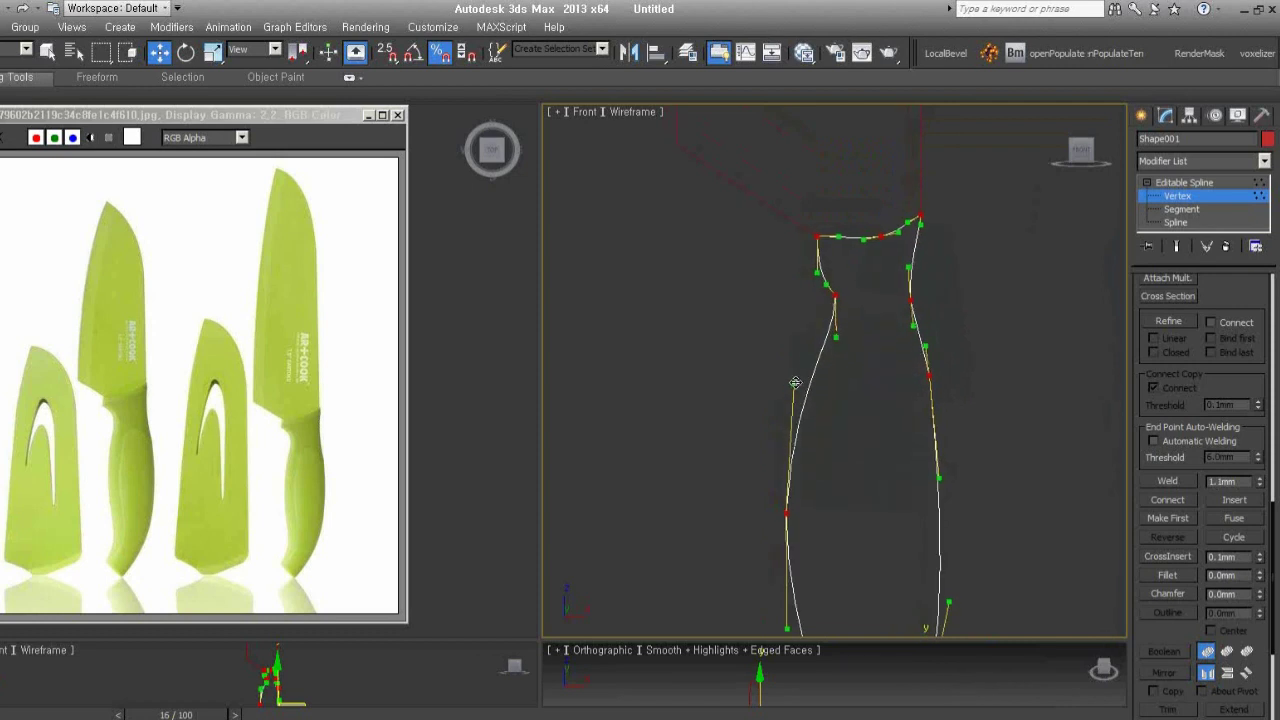
mouse_move(826, 285)
left_mouse_down()
mouse_move(833, 276)
mouse_move(809, 261)
left_mouse_up()
middle_click_drag(814, 251, 738, 282)
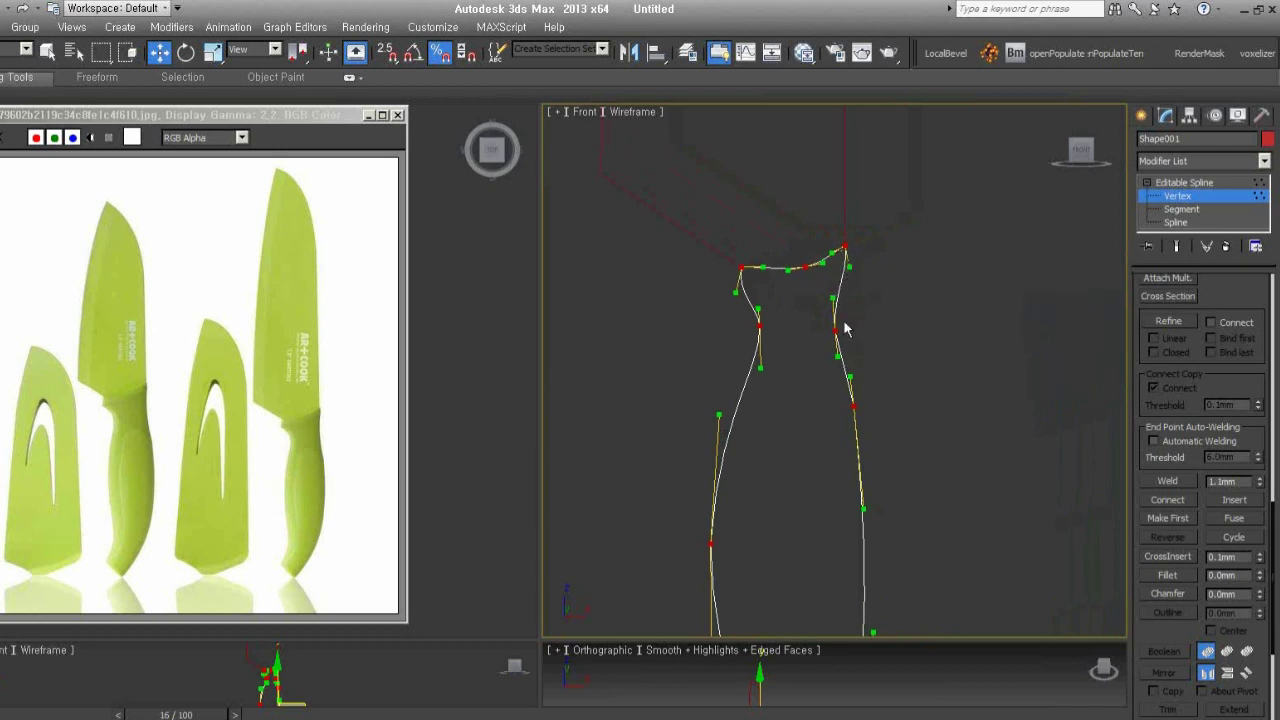
middle_click_drag(849, 330, 874, 269)
scroll(1168, 393, "up", 2)
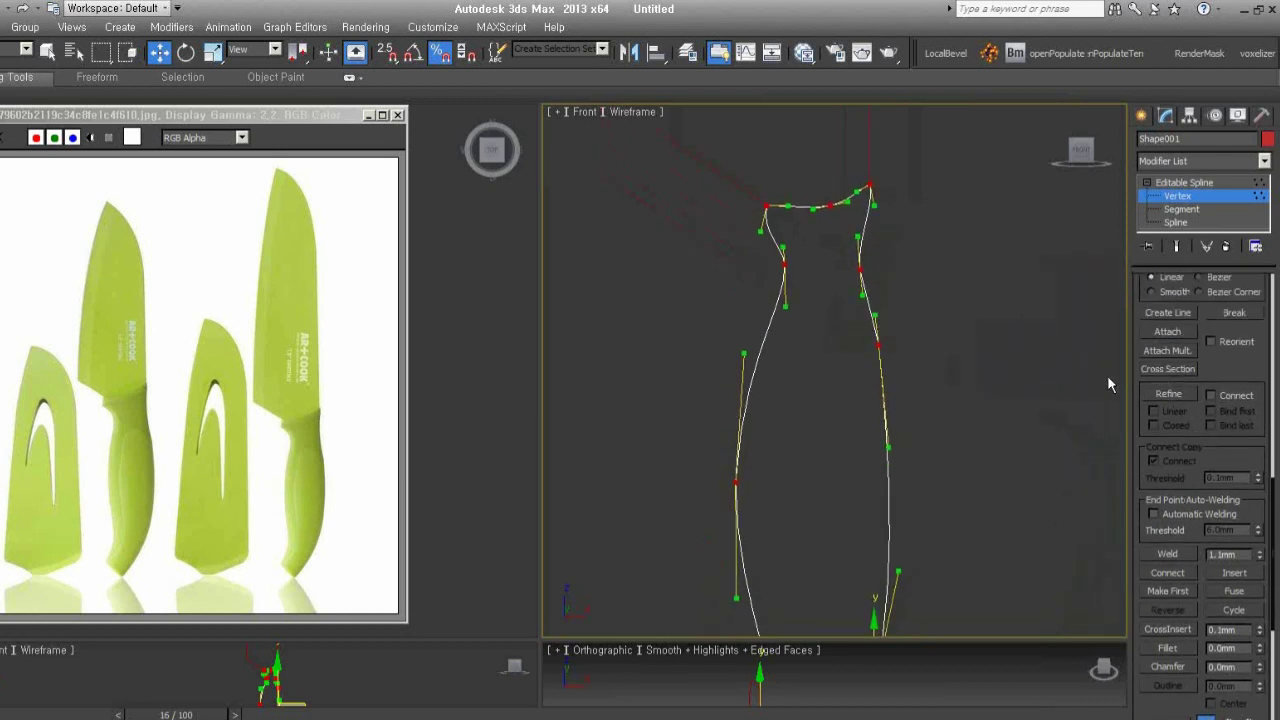
left_click(765, 222)
Convert the handle's top-left point to a sharp Corner vertex
left_click(767, 208)
right_click(764, 205)
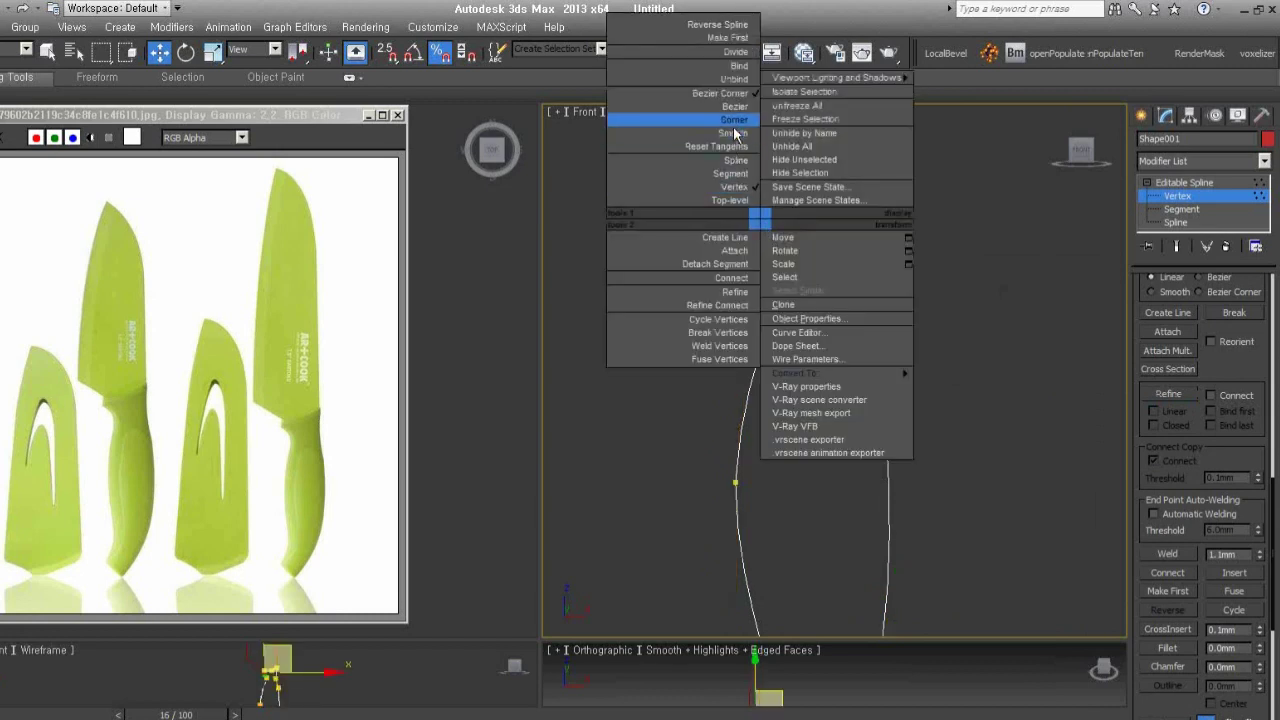
left_click(744, 260)
left_click(765, 223)
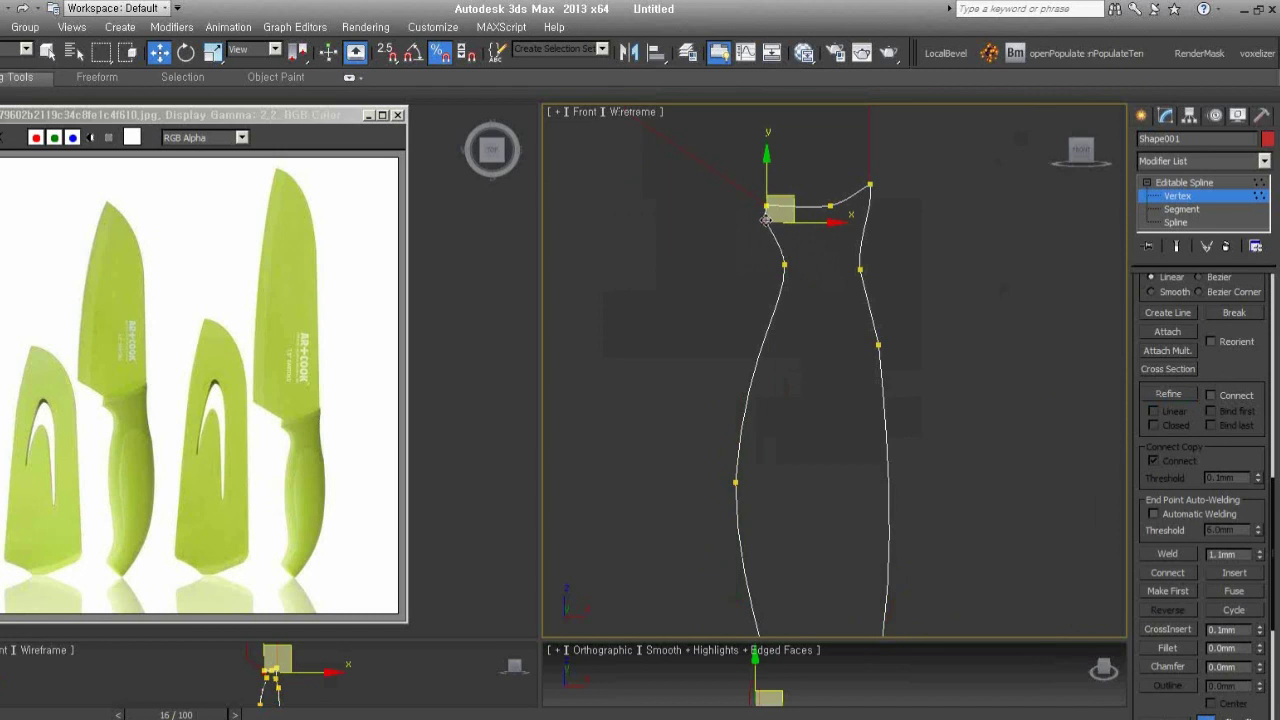
left_click(792, 348)
scroll(792, 348, "down", 4)
middle_click_drag(792, 348, 751, 312)
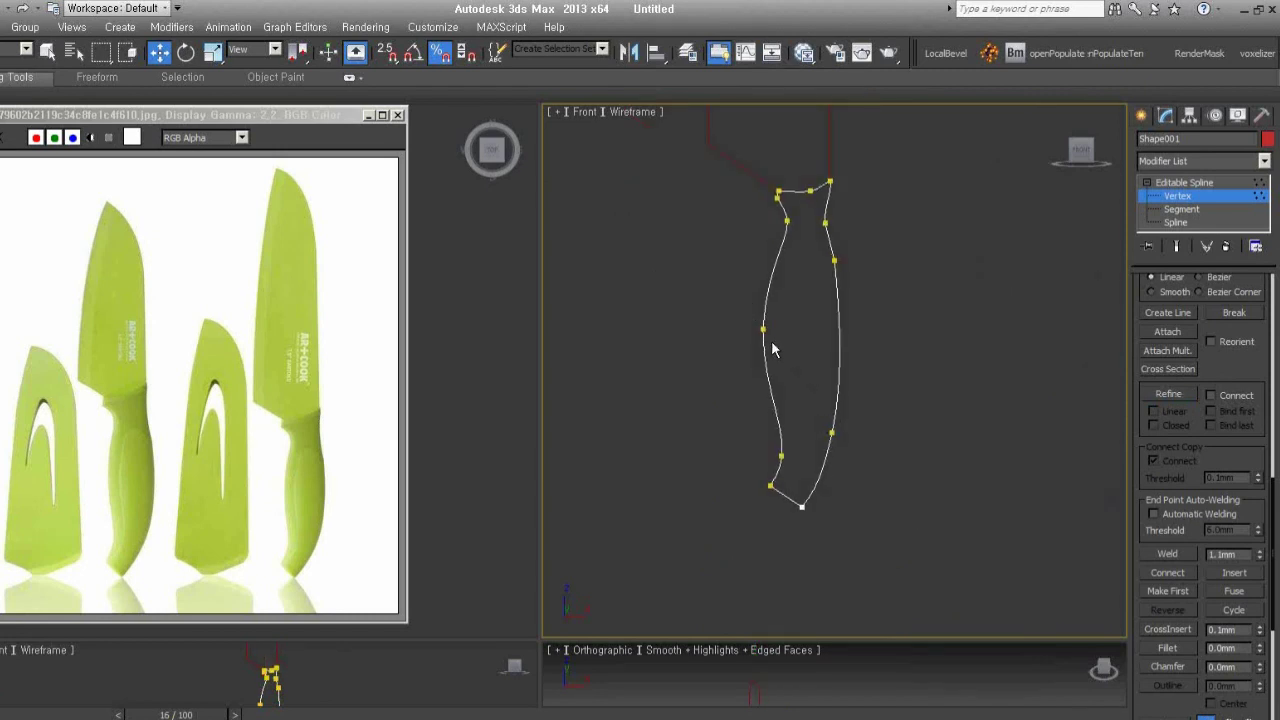
scroll(732, 445, "down", 3)
middle_click_drag(855, 376, 922, 444)
scroll(922, 444, "down", 2)
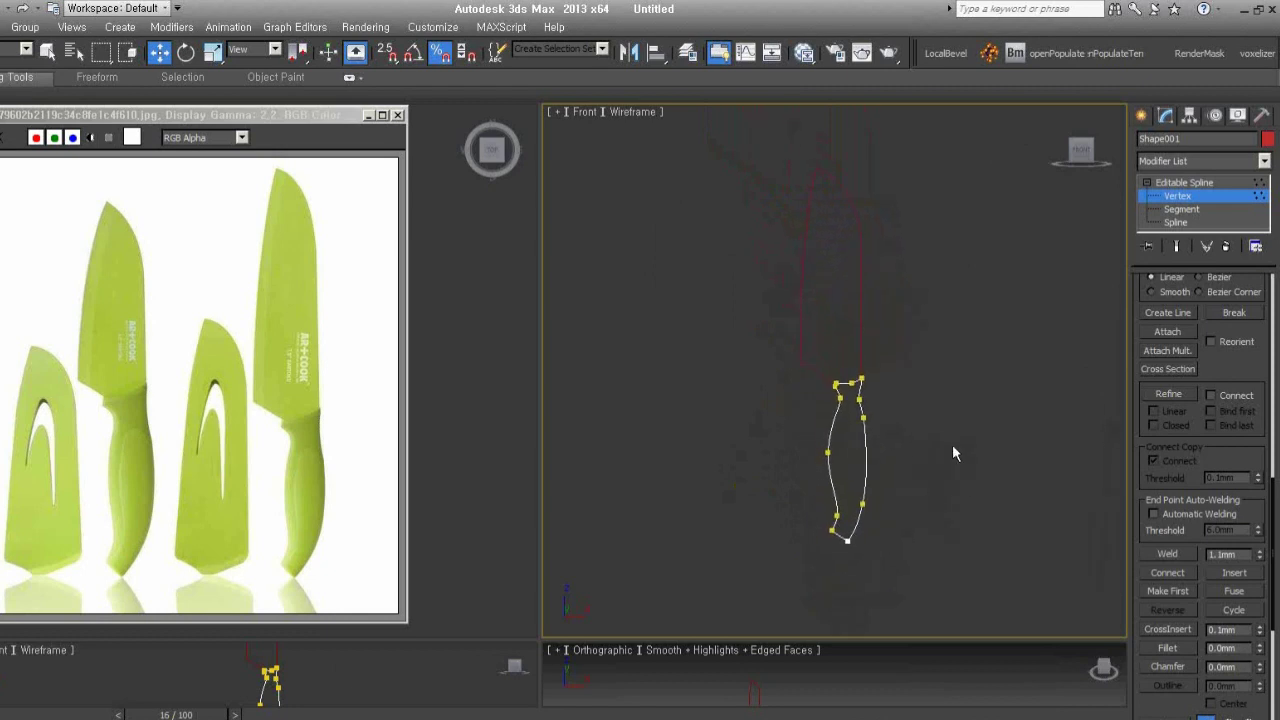
Leave vertex editing and box-select both the blade and handle outlines
left_click(1229, 197)
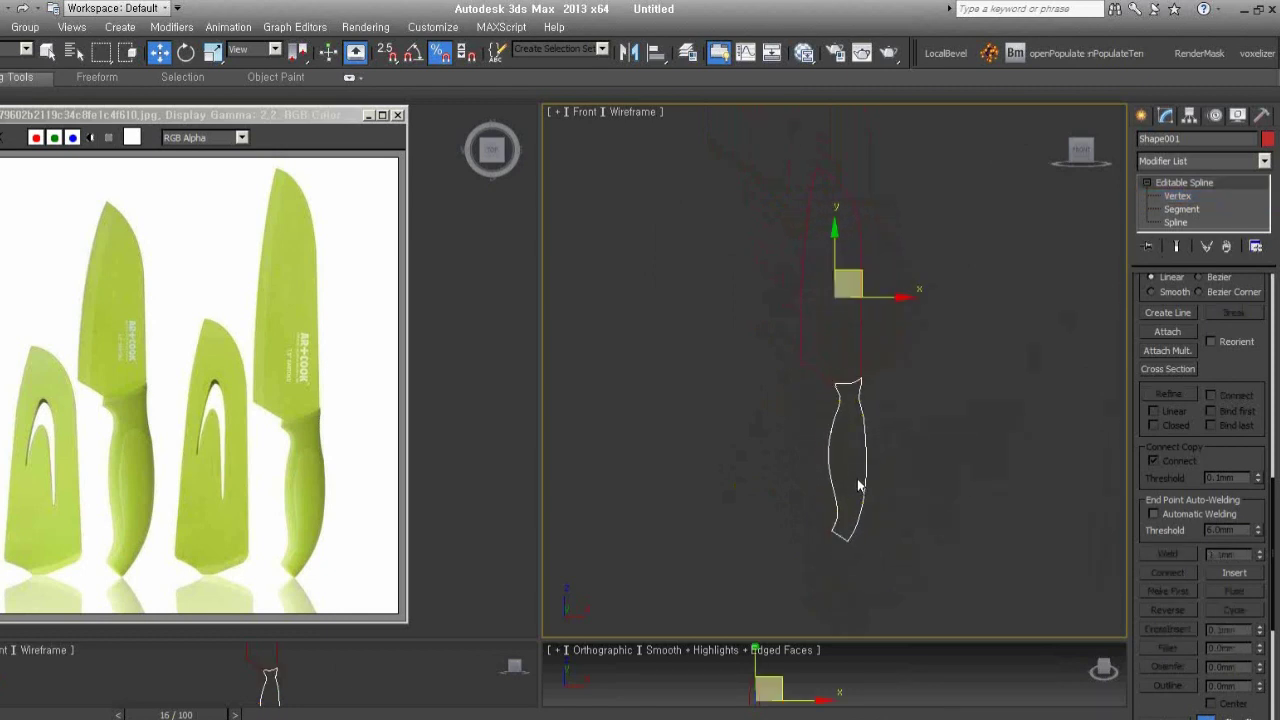
middle_click_drag(914, 514, 843, 520)
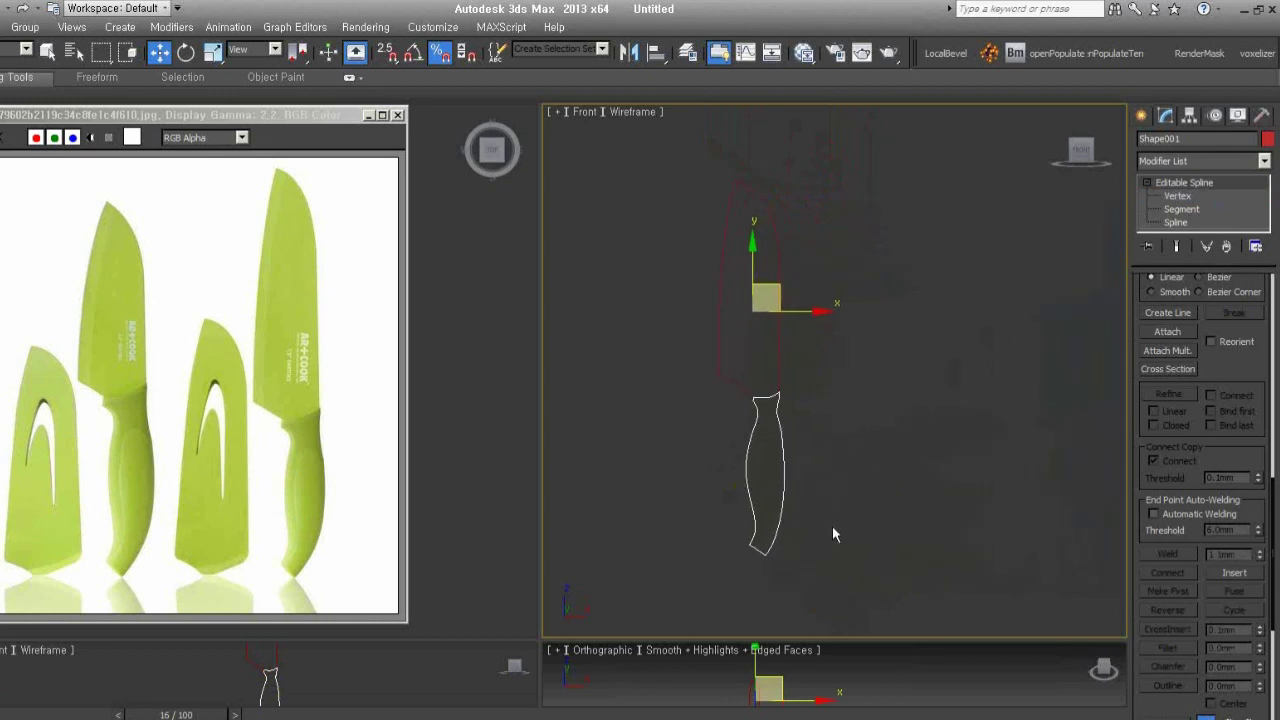
left_click(1172, 196)
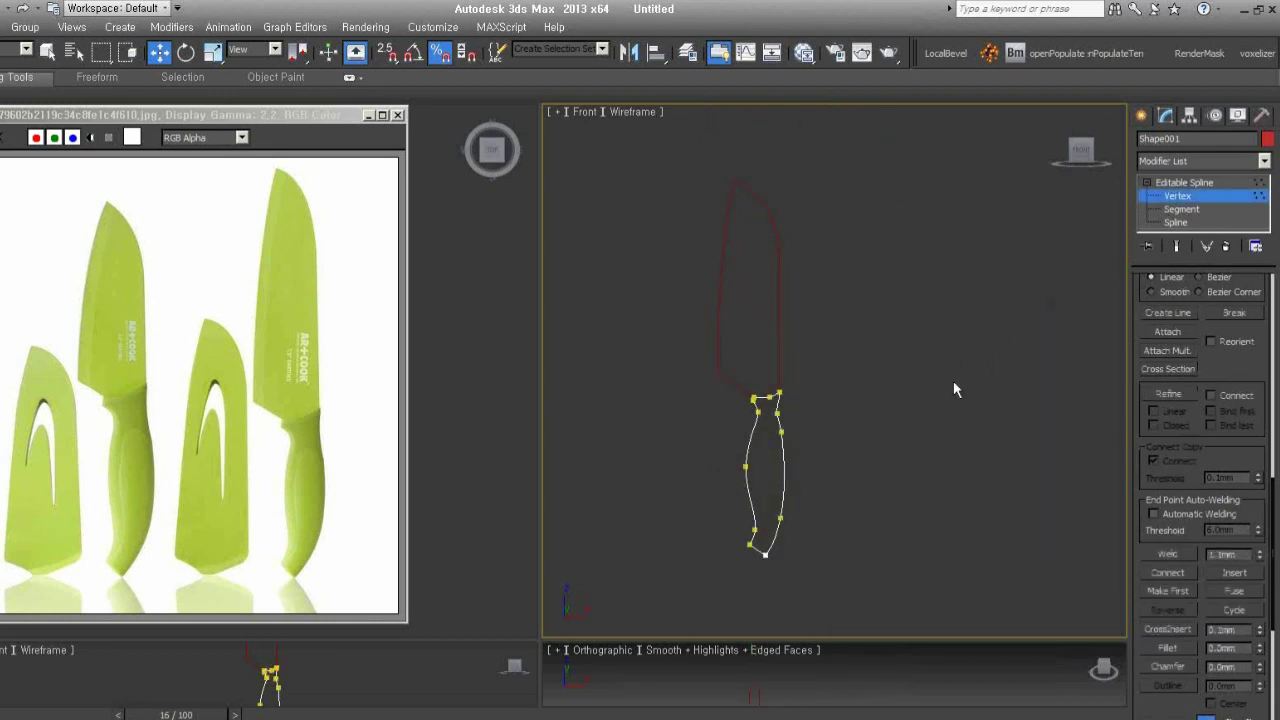
left_click(779, 414)
scroll(790, 405, "up", 3)
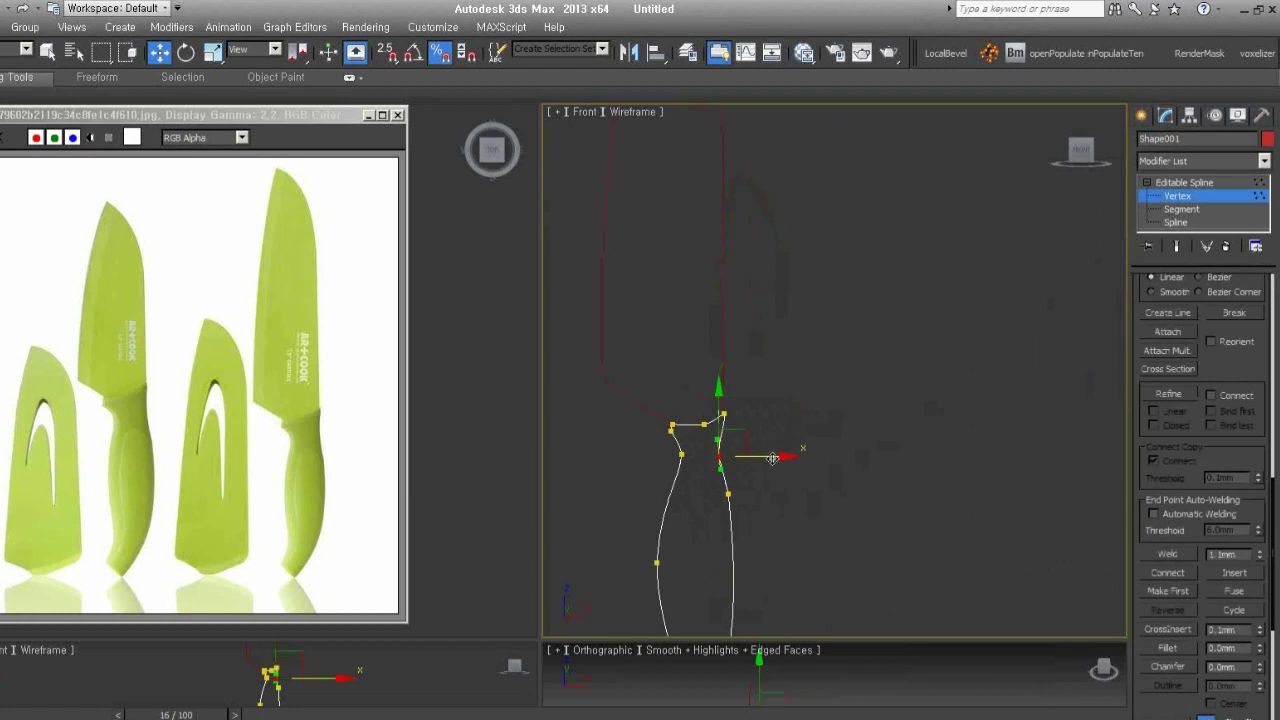
middle_click_drag(776, 456, 791, 408)
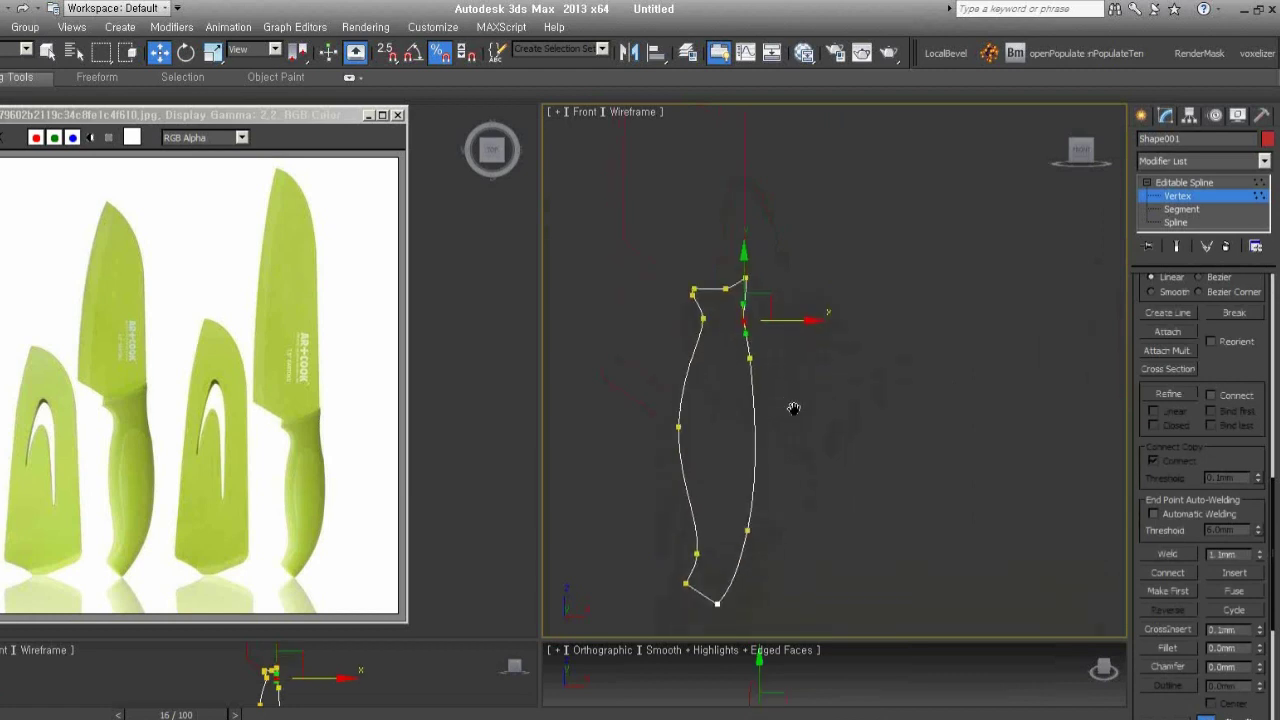
scroll(812, 478, "down", 1)
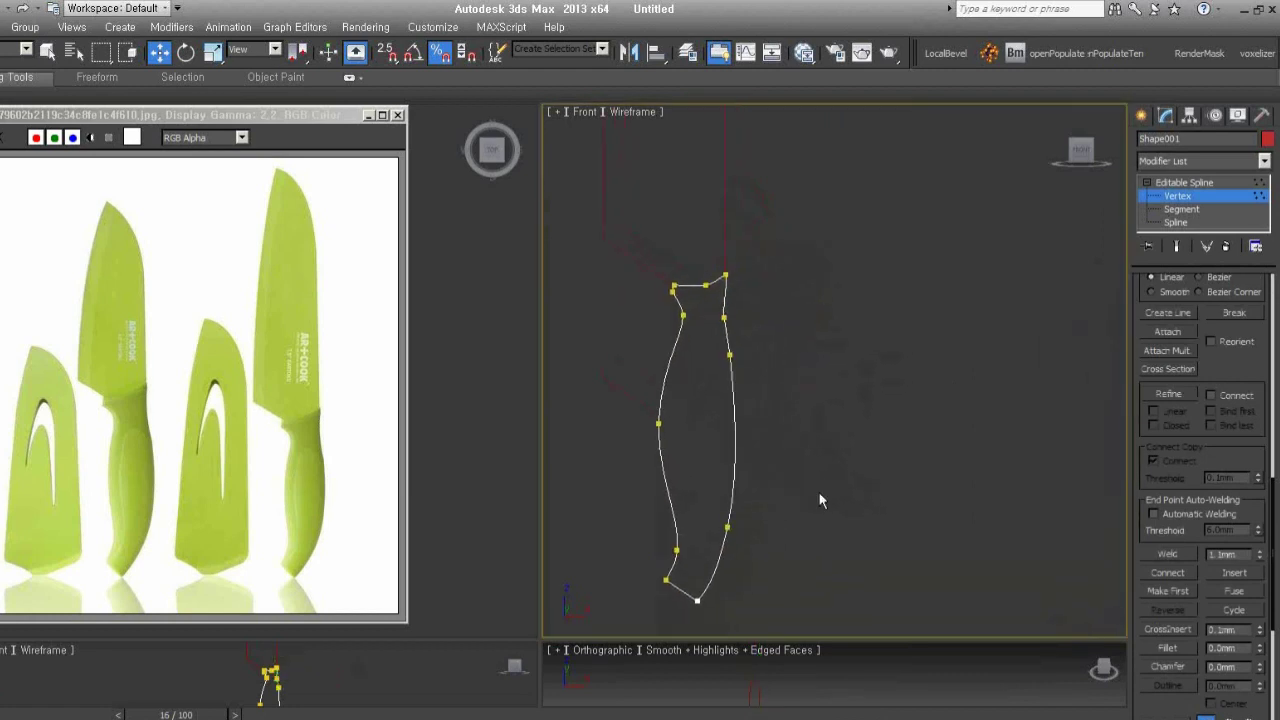
scroll(820, 493, "down", 2)
mouse_move(821, 536)
middle_mouse_down()
mouse_move(806, 572)
mouse_move(802, 536)
middle_mouse_up()
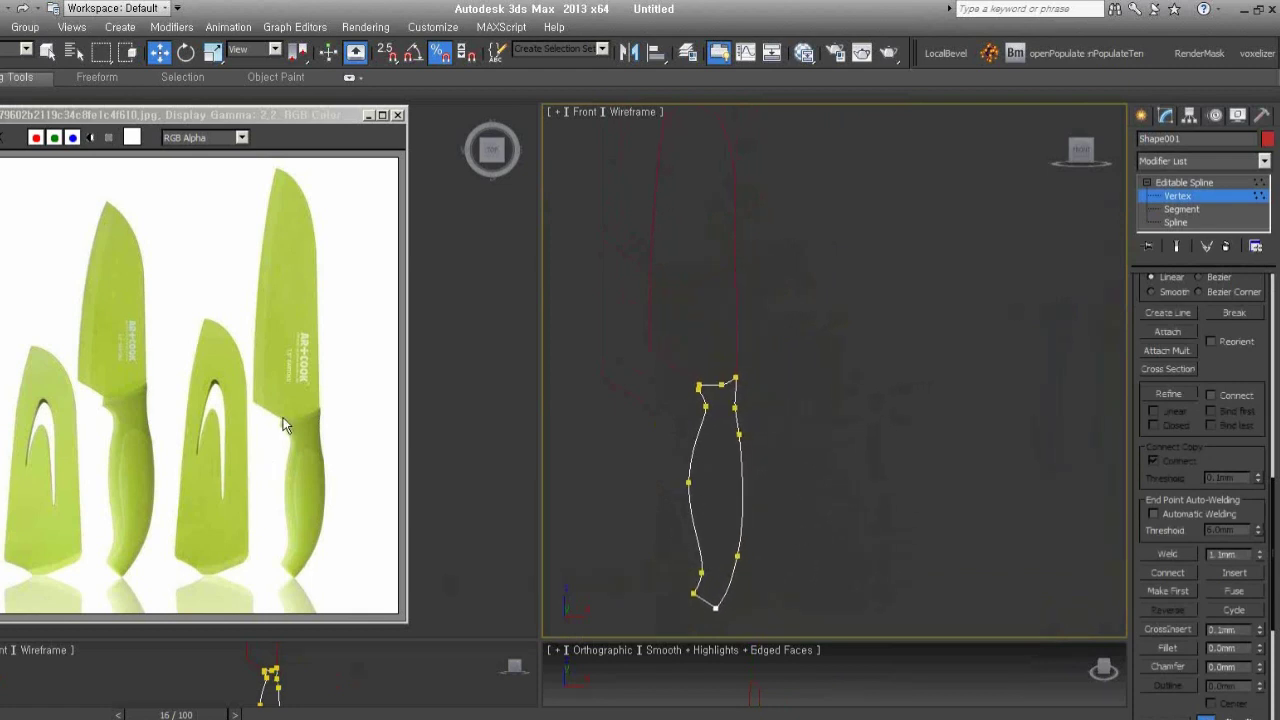
left_click(1205, 197)
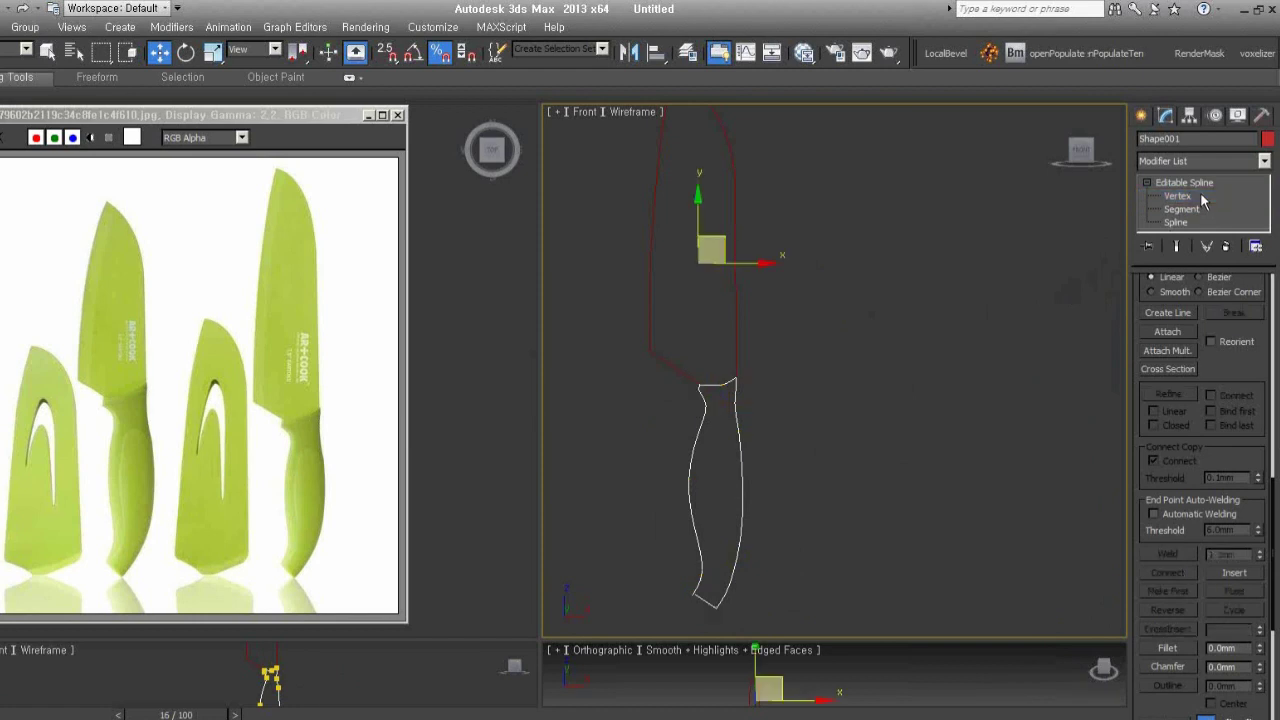
left_click(841, 473)
mouse_move(806, 517)
left_mouse_down()
mouse_move(697, 362)
mouse_move(924, 362)
left_mouse_up()
Confirm the copy of both outlines, then extrude the blade and the handle outlines
left_click(606, 471)
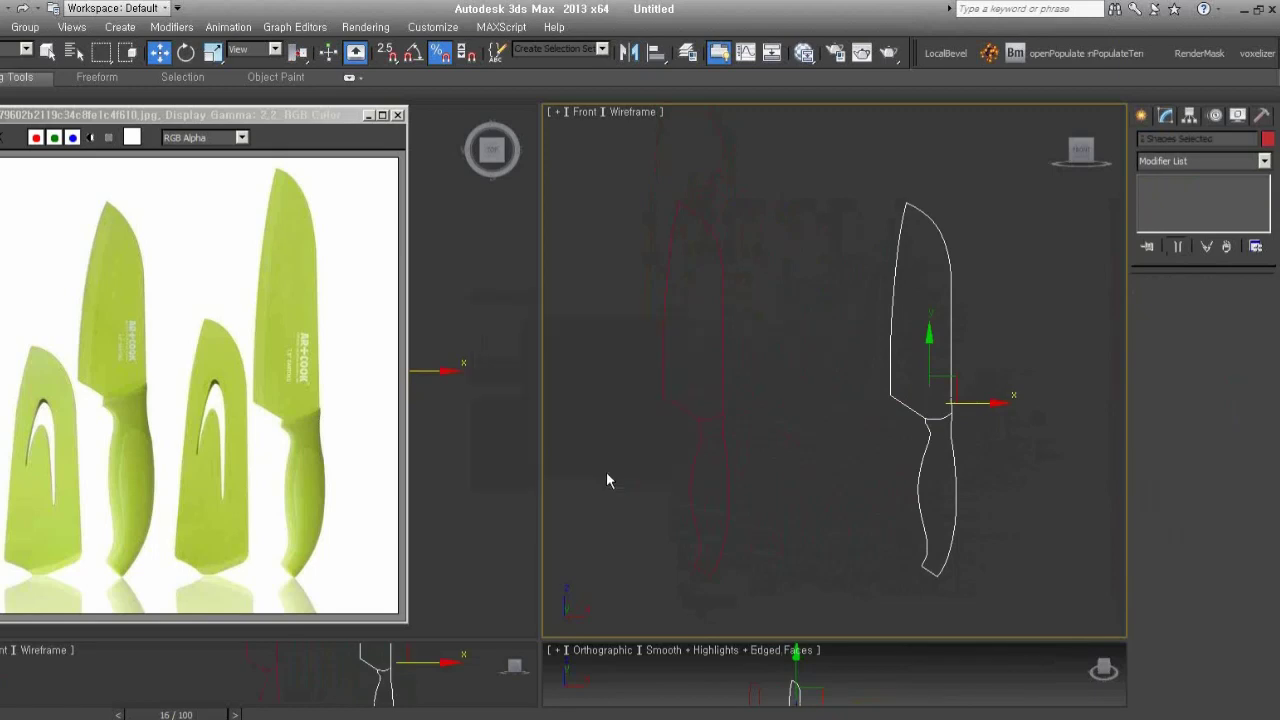
left_click(1019, 378)
left_click_drag(994, 314, 881, 262)
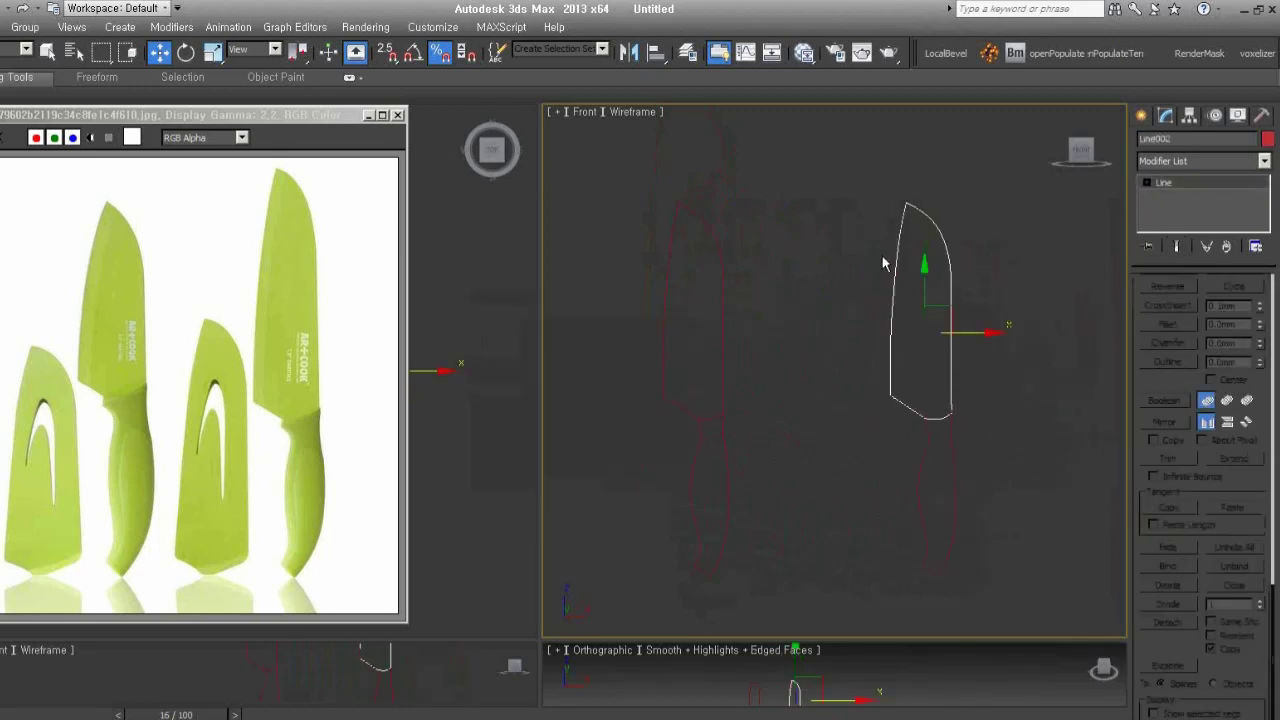
key("alt+e")
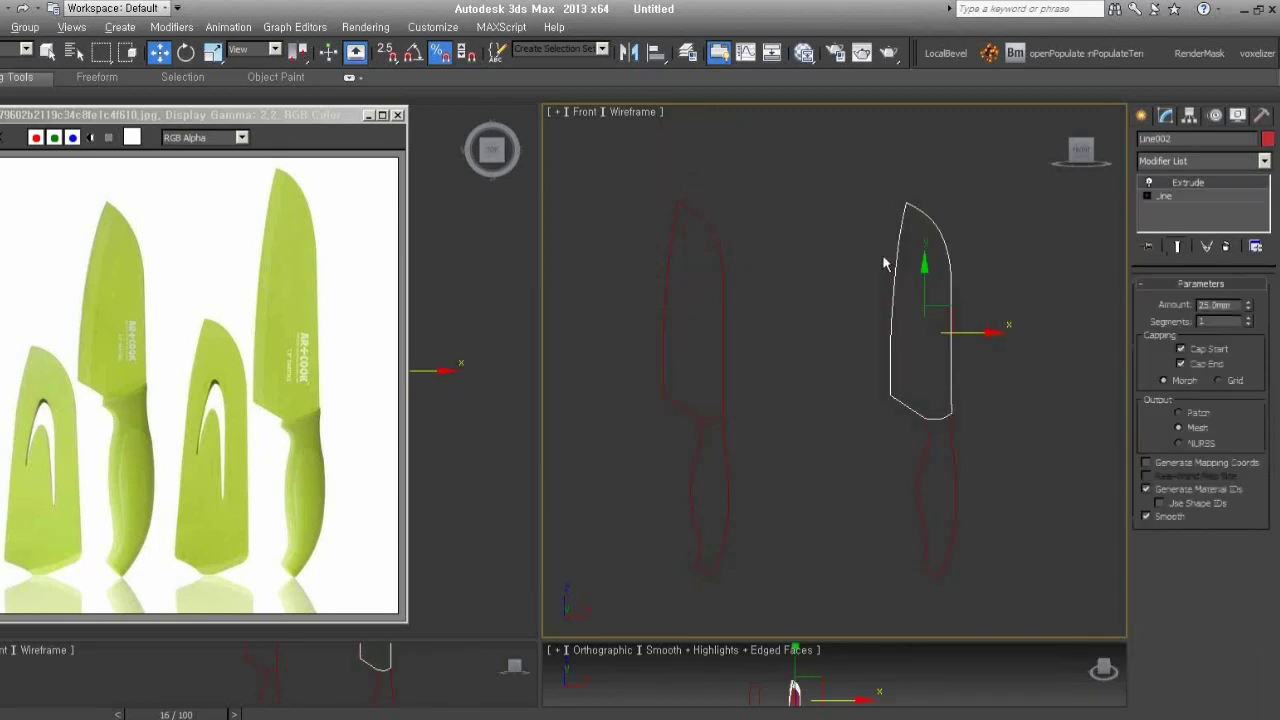
middle_click_drag(1022, 417, 978, 431)
key("F3")
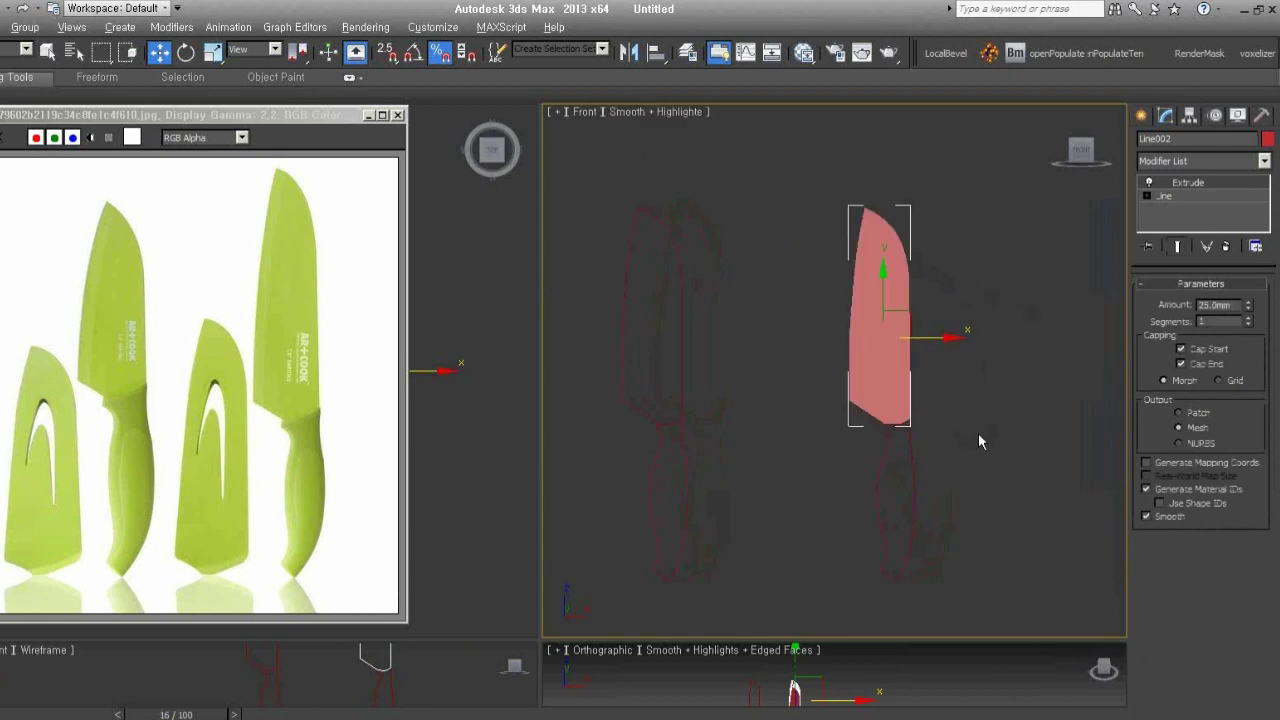
left_click(908, 504)
key("alt+e")
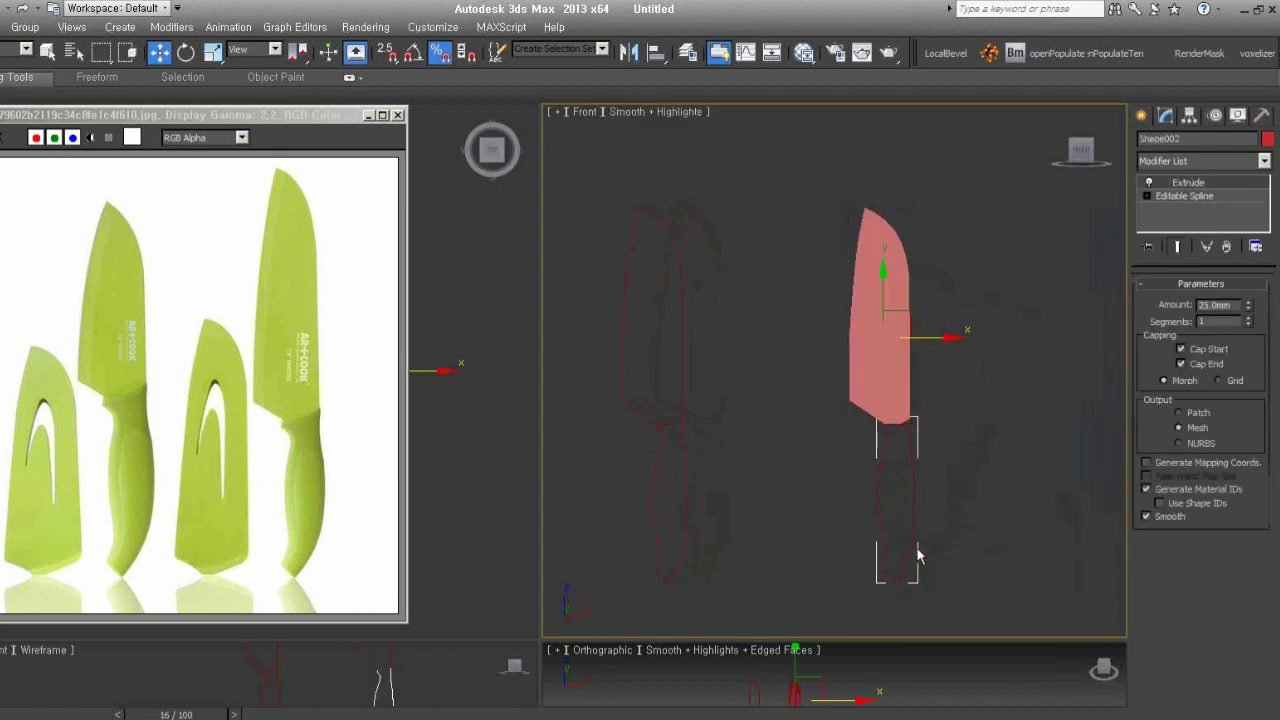
Set the handle's Extrude Amount to 7mm and the blade's to 1mm, viewing with Edged Faces
key("F4")
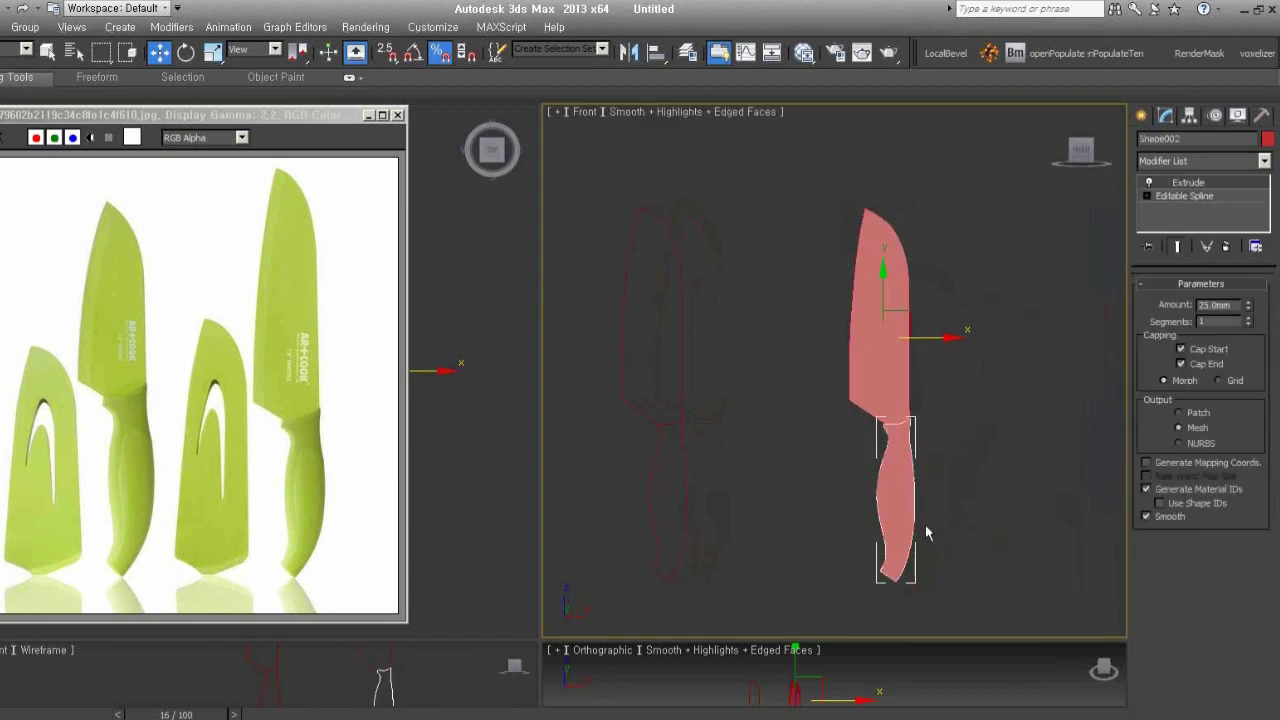
middle_click_drag(925, 525, 810, 526, "alt")
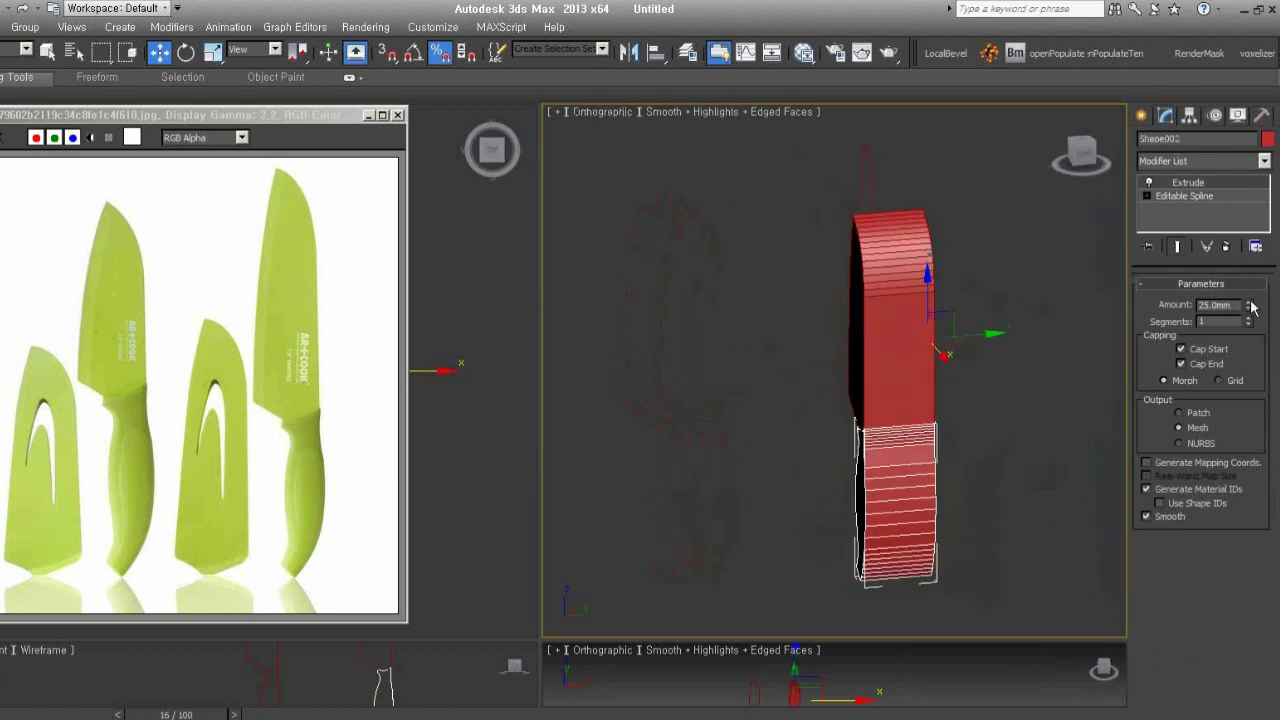
left_click_drag(1248, 305, 1252, 331)
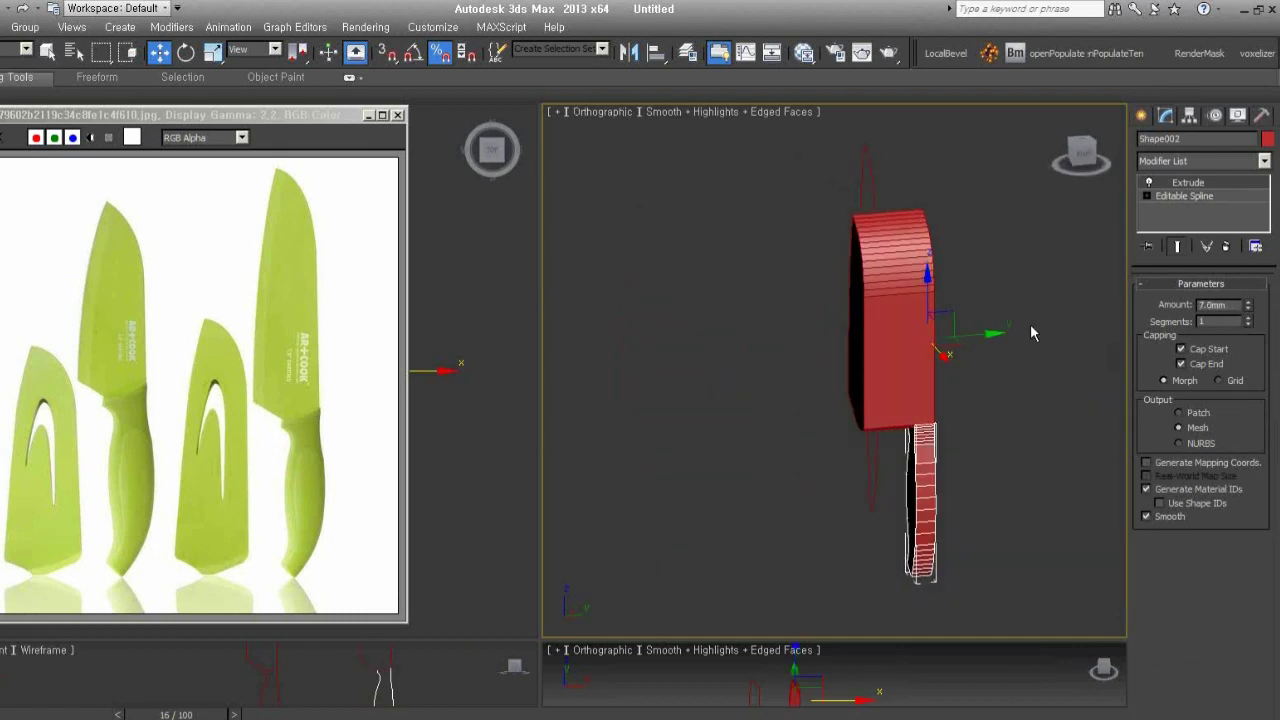
left_click(906, 318)
left_click_drag(1248, 311, 1249, 303)
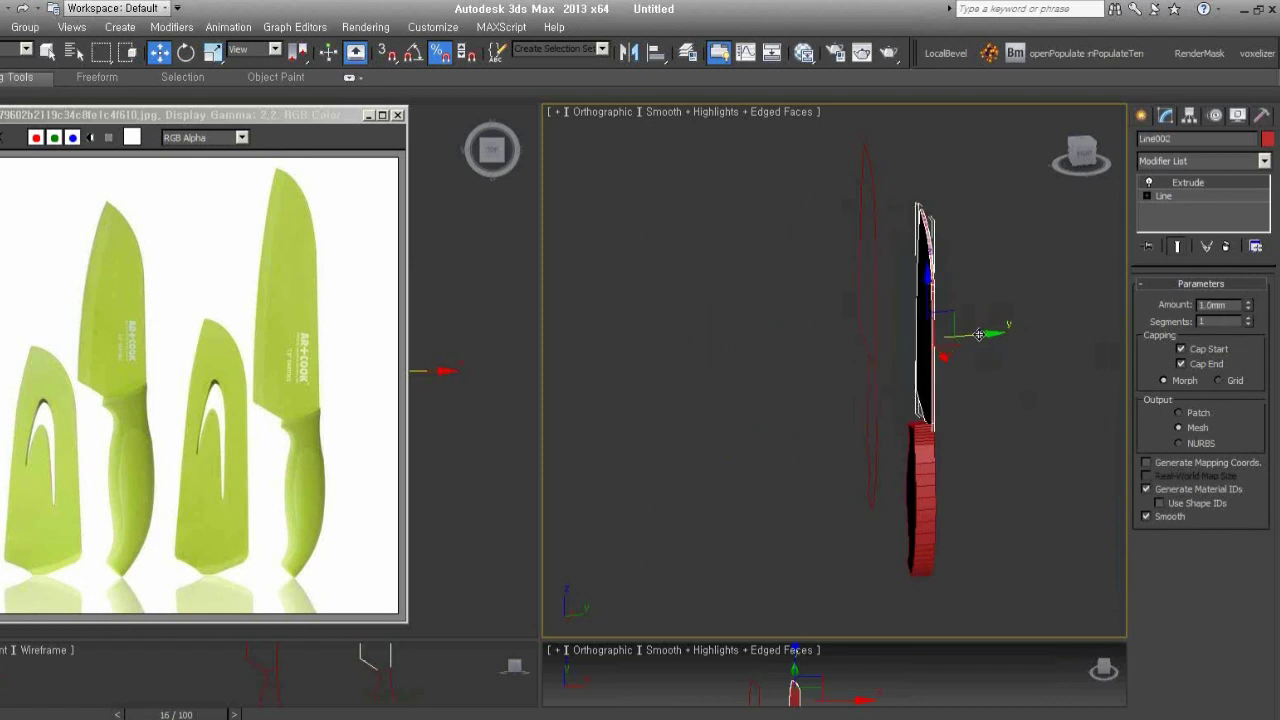
left_click_drag(976, 336, 968, 337)
mouse_move(887, 540)
middle_mouse_down("alt")
mouse_move(1120, 556)
mouse_move(988, 568)
mouse_move(887, 558)
mouse_move(1077, 558)
mouse_move(912, 535)
mouse_move(999, 488)
mouse_move(925, 512)
middle_mouse_up("alt")
left_click(990, 525)
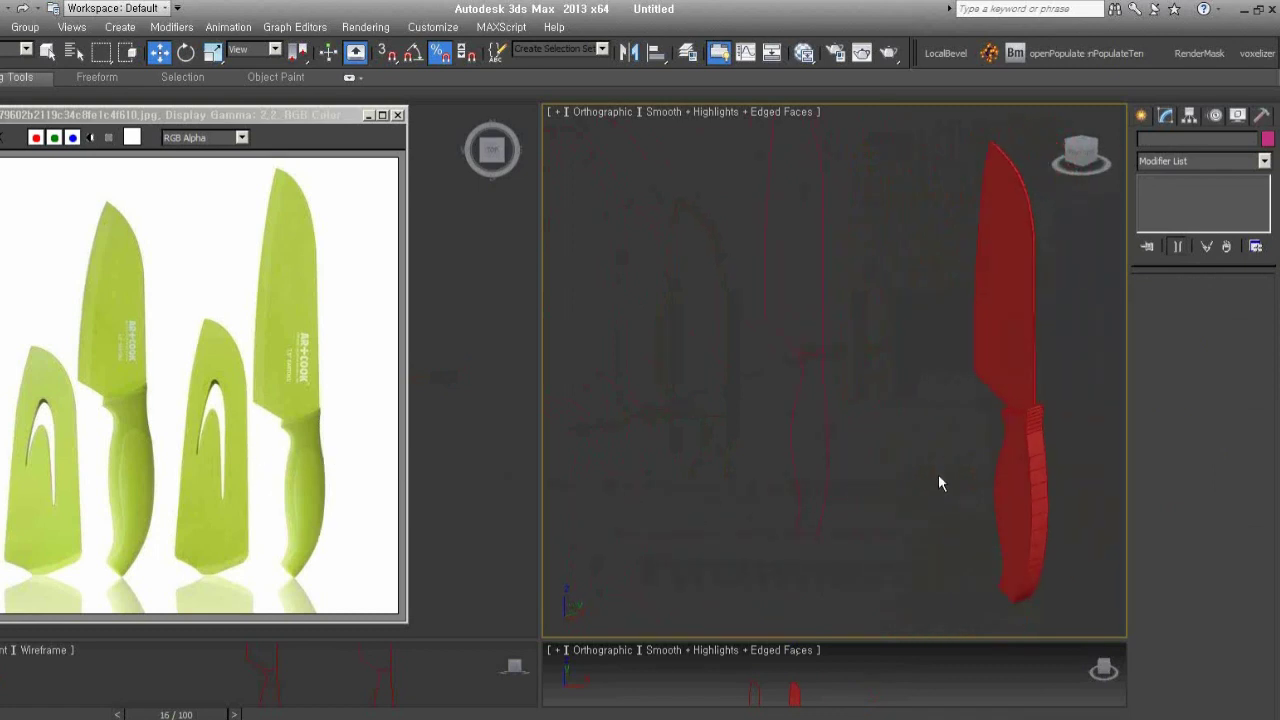
Lower the handle spline's Interpolation Steps from 6 and return to Extrude to see coarser facets
mouse_move(938, 483)
middle_mouse_down("alt")
mouse_move(777, 436)
mouse_move(783, 423)
middle_mouse_up("alt")
left_click(811, 434)
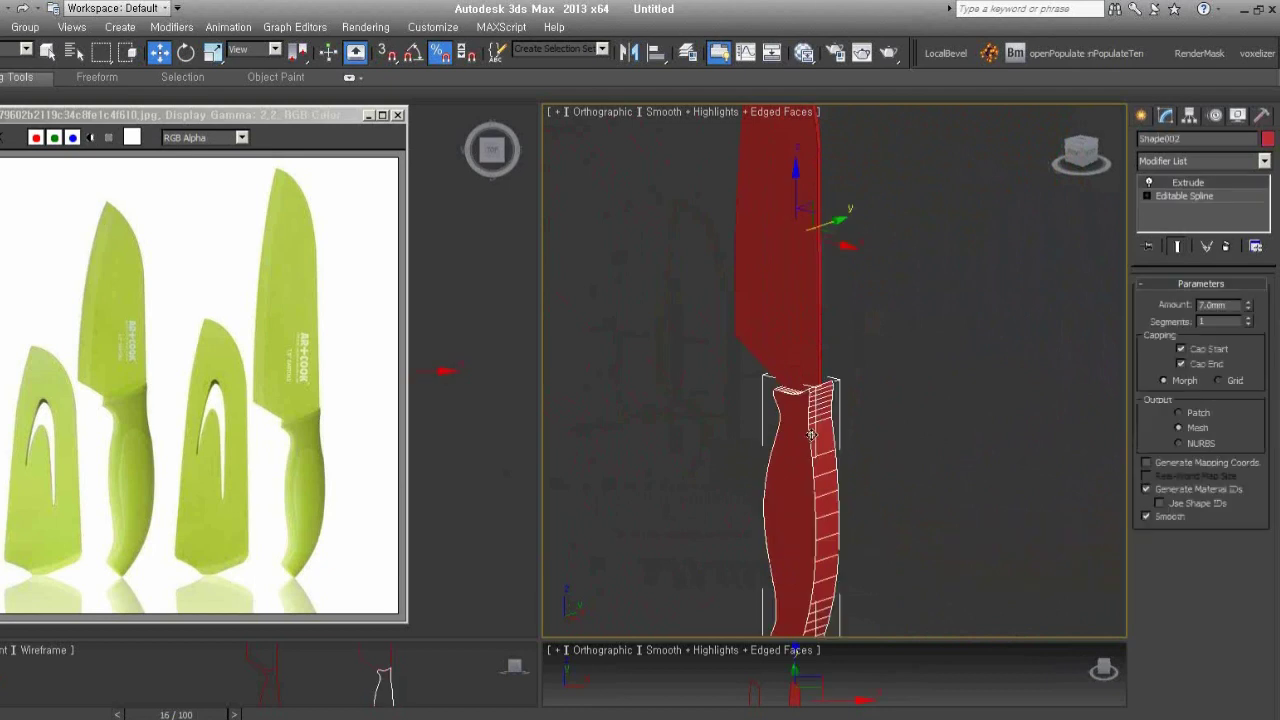
left_click(1216, 194)
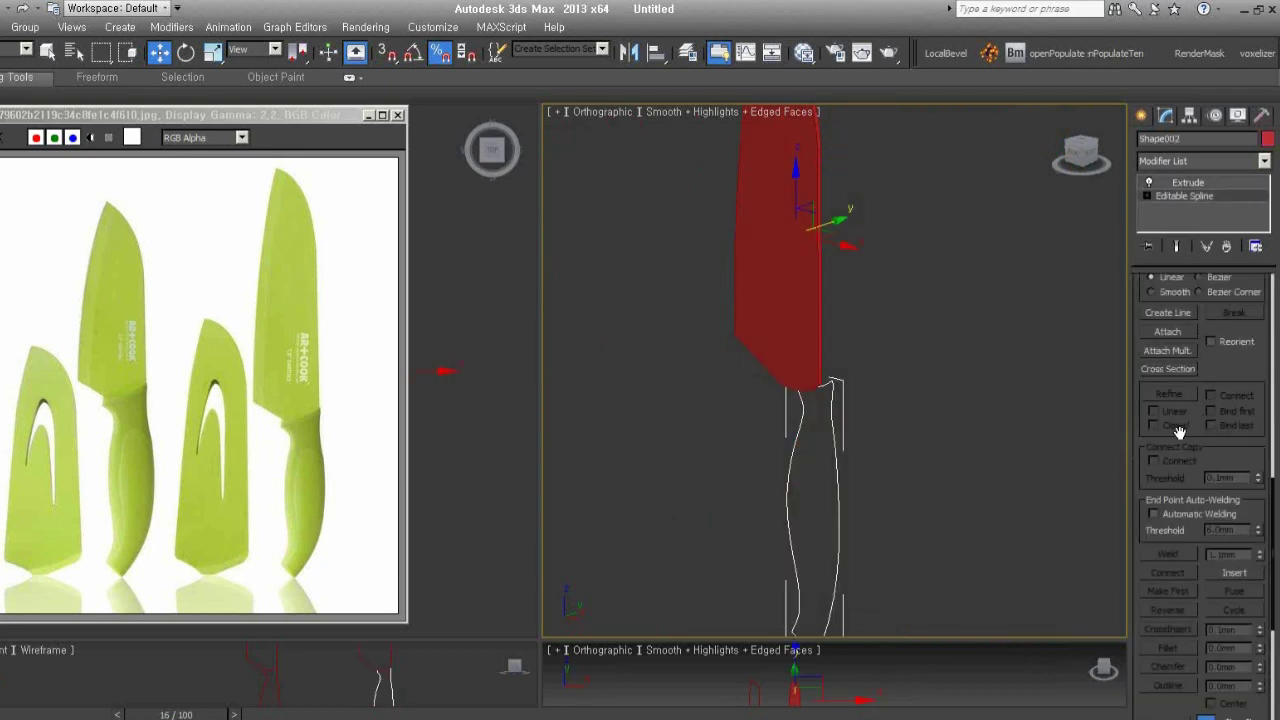
scroll(1232, 560, "up", 2)
scroll(1220, 578, "up", 3)
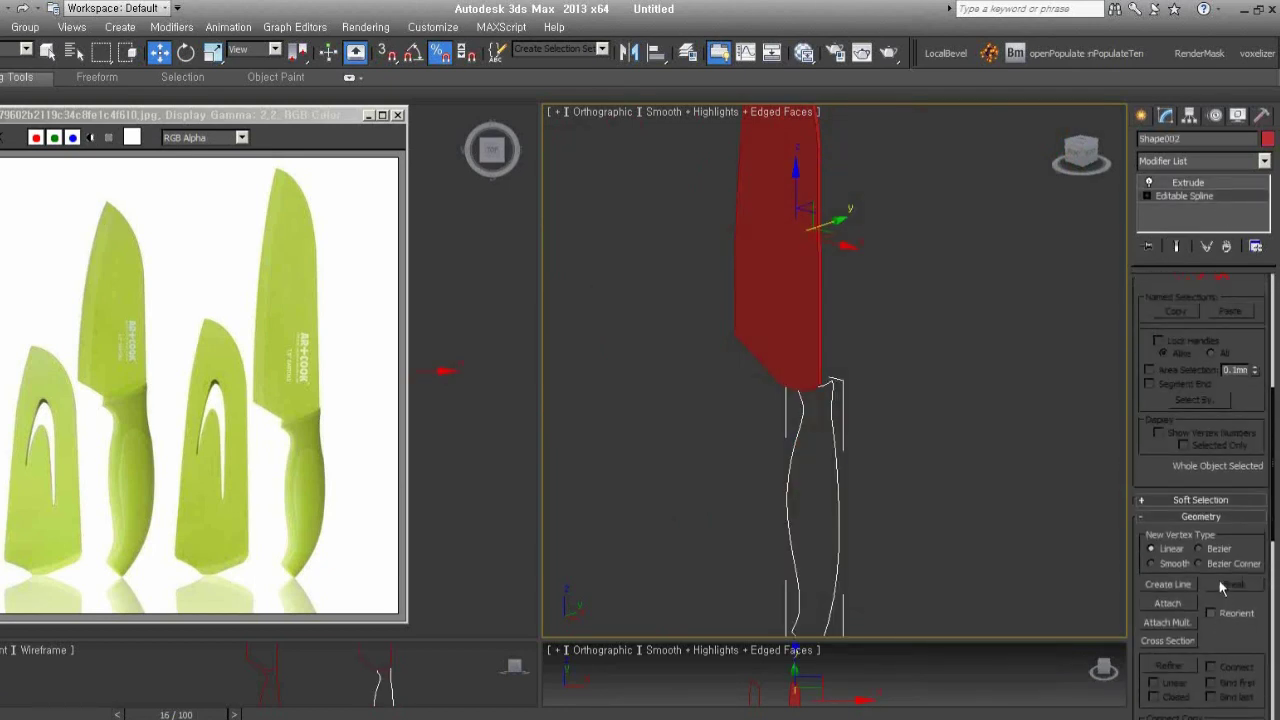
scroll(1160, 400, "up", 2)
left_click(1175, 418)
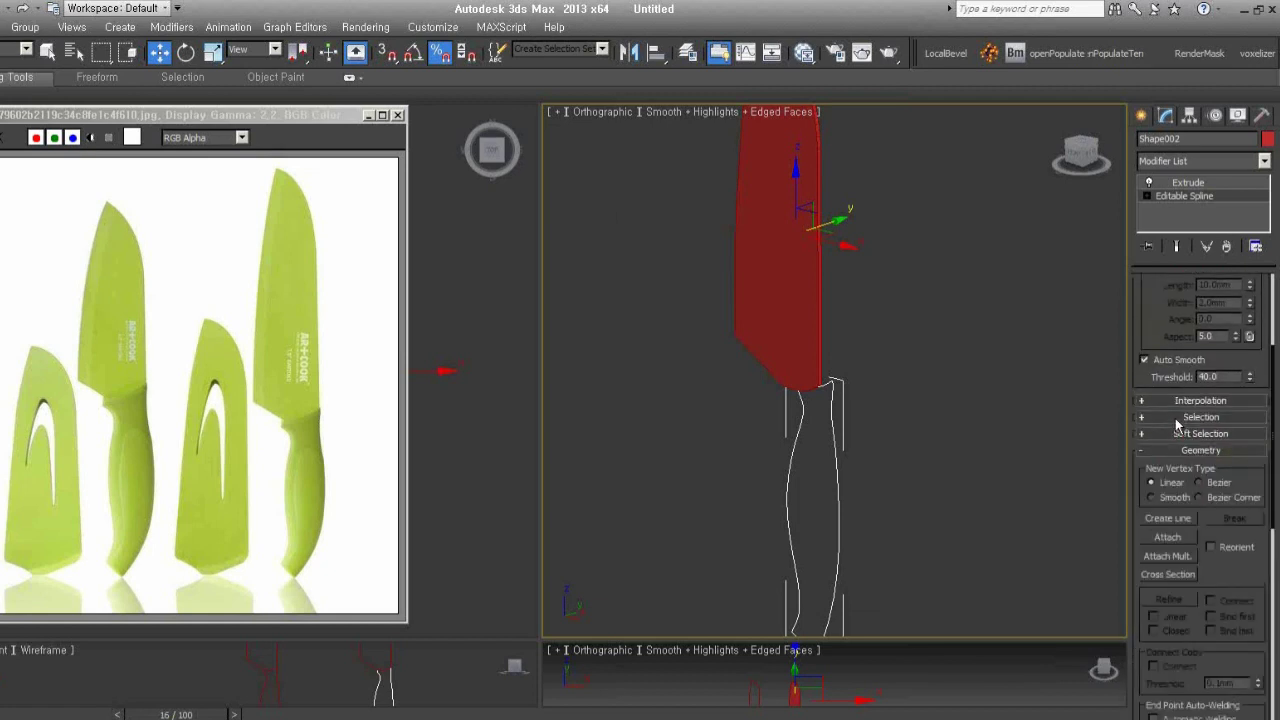
left_click(1189, 402)
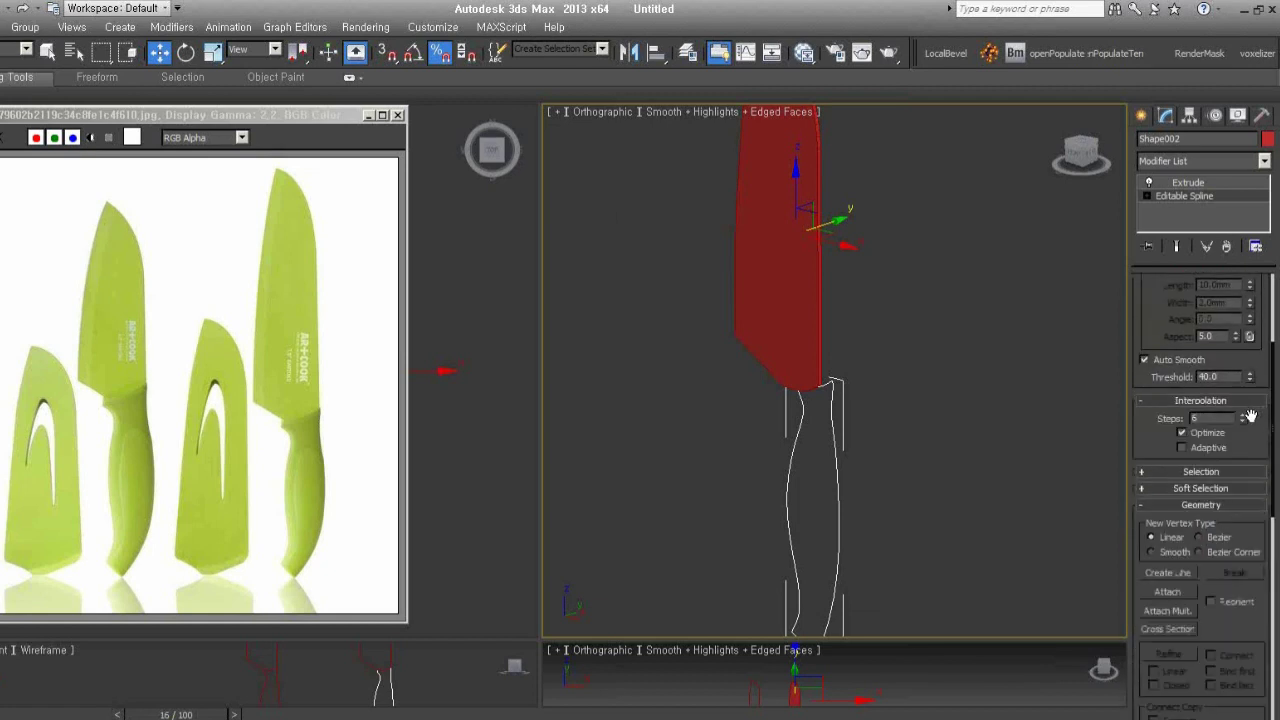
left_click_drag(1169, 301, 1169, 505)
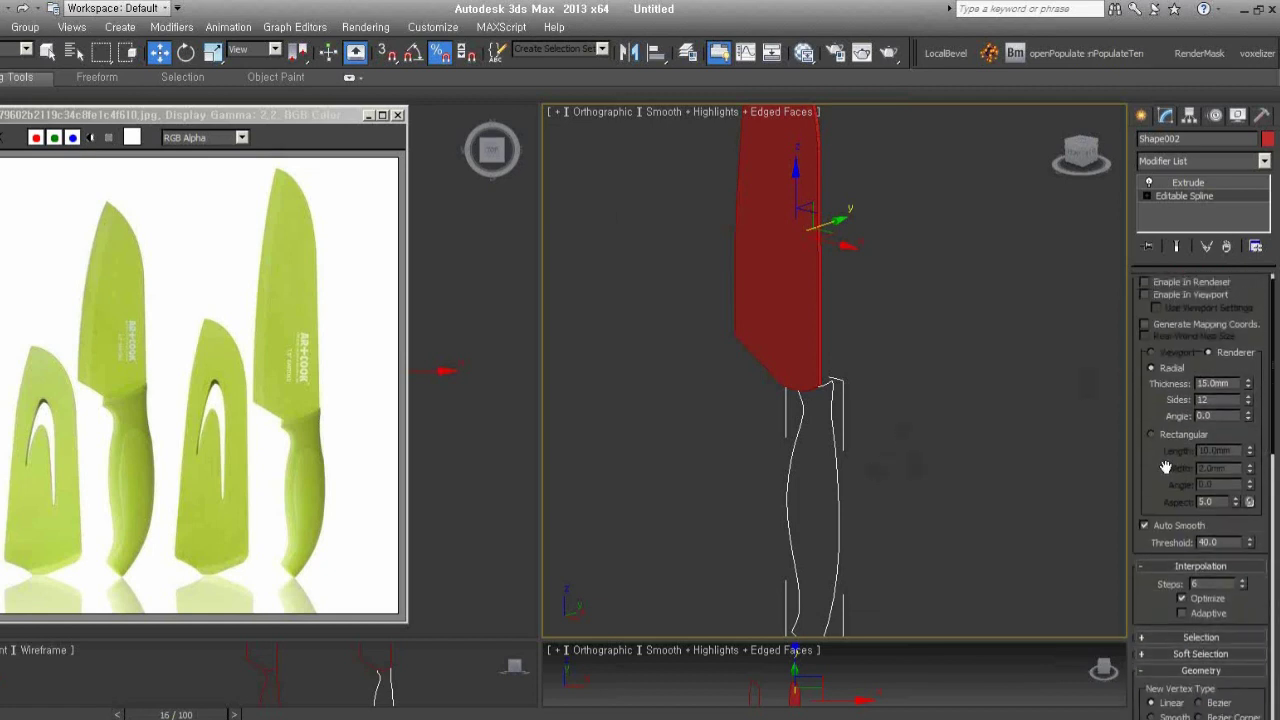
left_click_drag(1262, 629, 1243, 470)
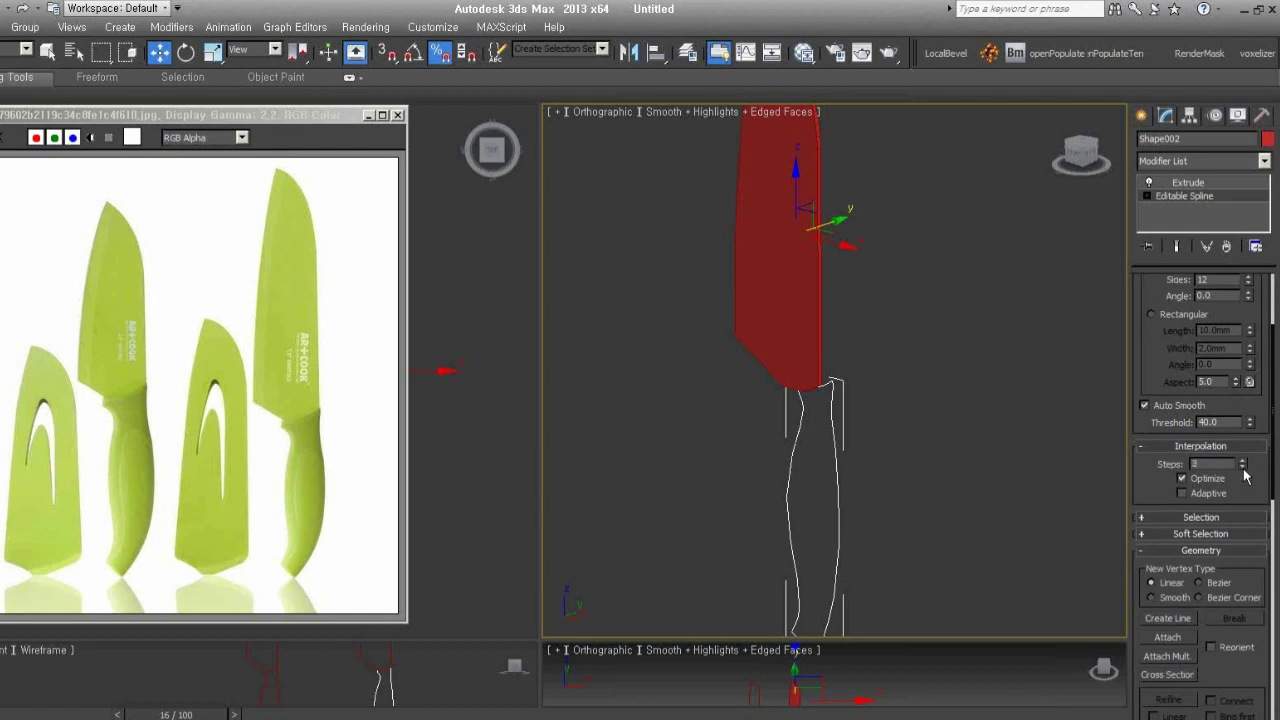
mouse_move(929, 548)
middle_mouse_down()
mouse_move(922, 449)
mouse_move(1011, 421)
middle_mouse_up()
left_click(1228, 183)
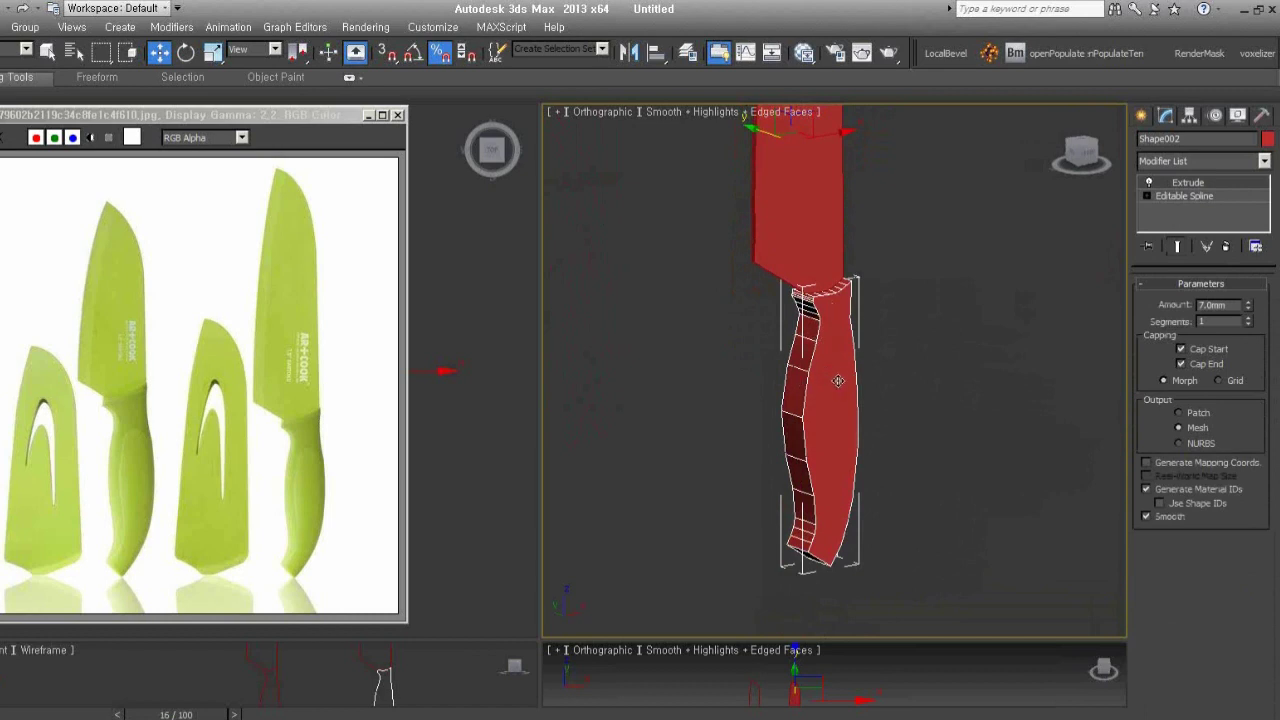
Orbit to an angled view of the red knife, deselect it, and close the reference image
middle_click_drag(838, 380, 898, 386)
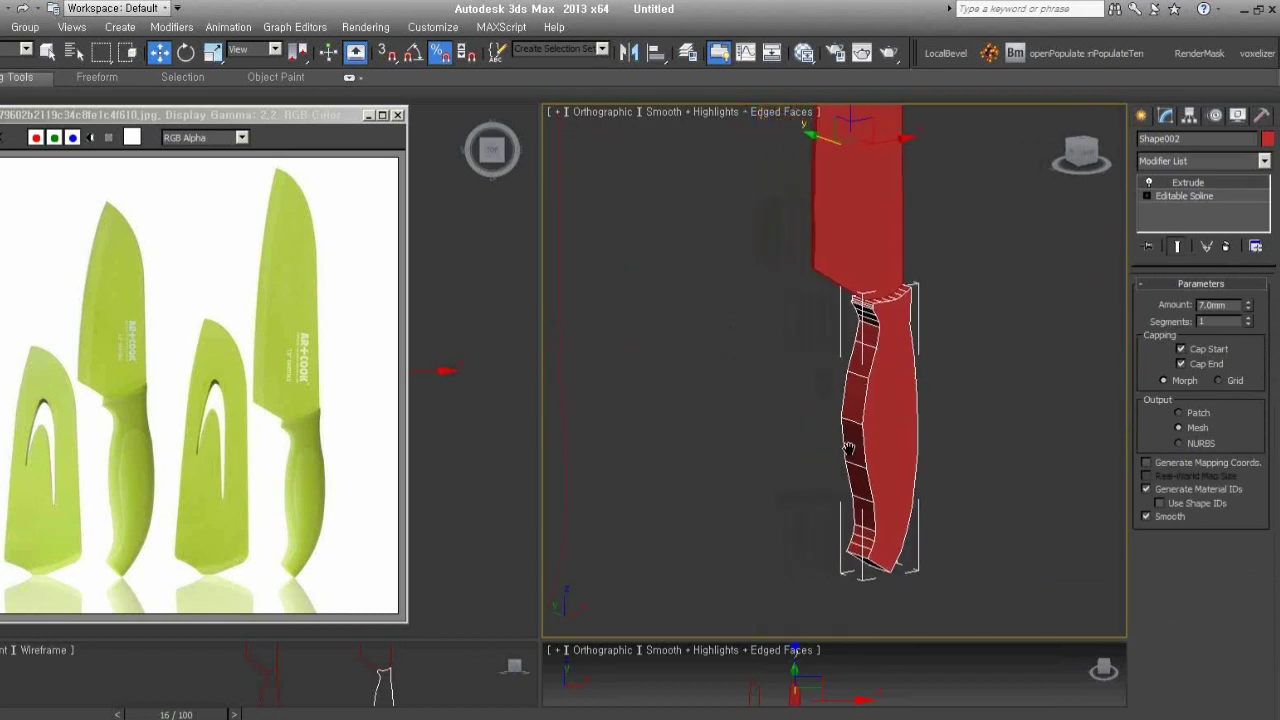
scroll(898, 386, "down", 3)
middle_click_drag(851, 477, 788, 481, "alt")
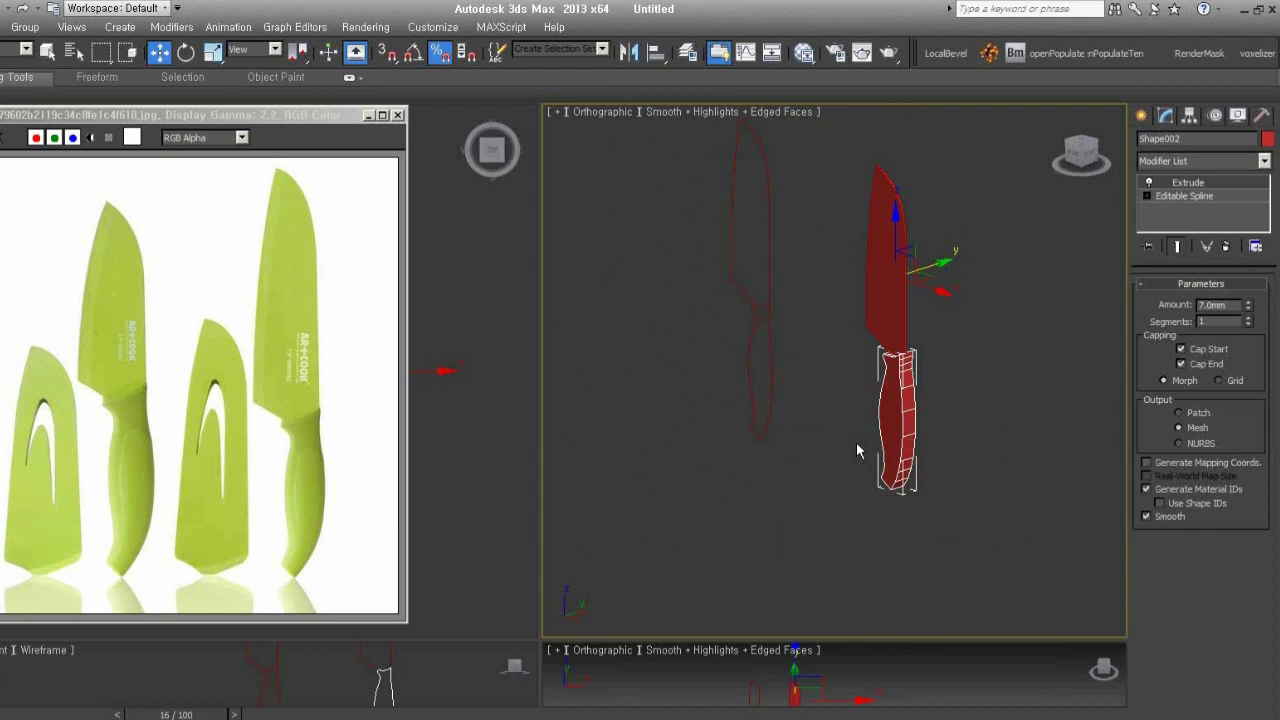
middle_click_drag(716, 370, 752, 466)
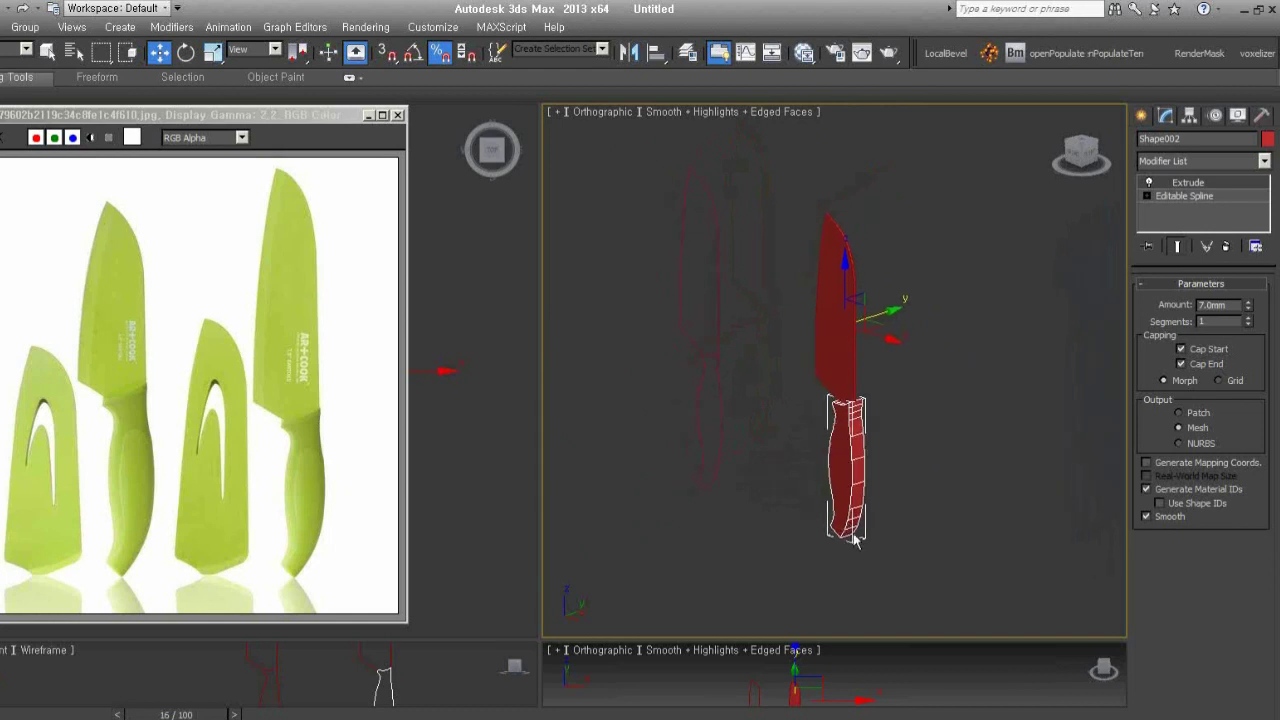
left_click(940, 567)
middle_click_drag(898, 478, 909, 477)
scroll(910, 487, "up", 2)
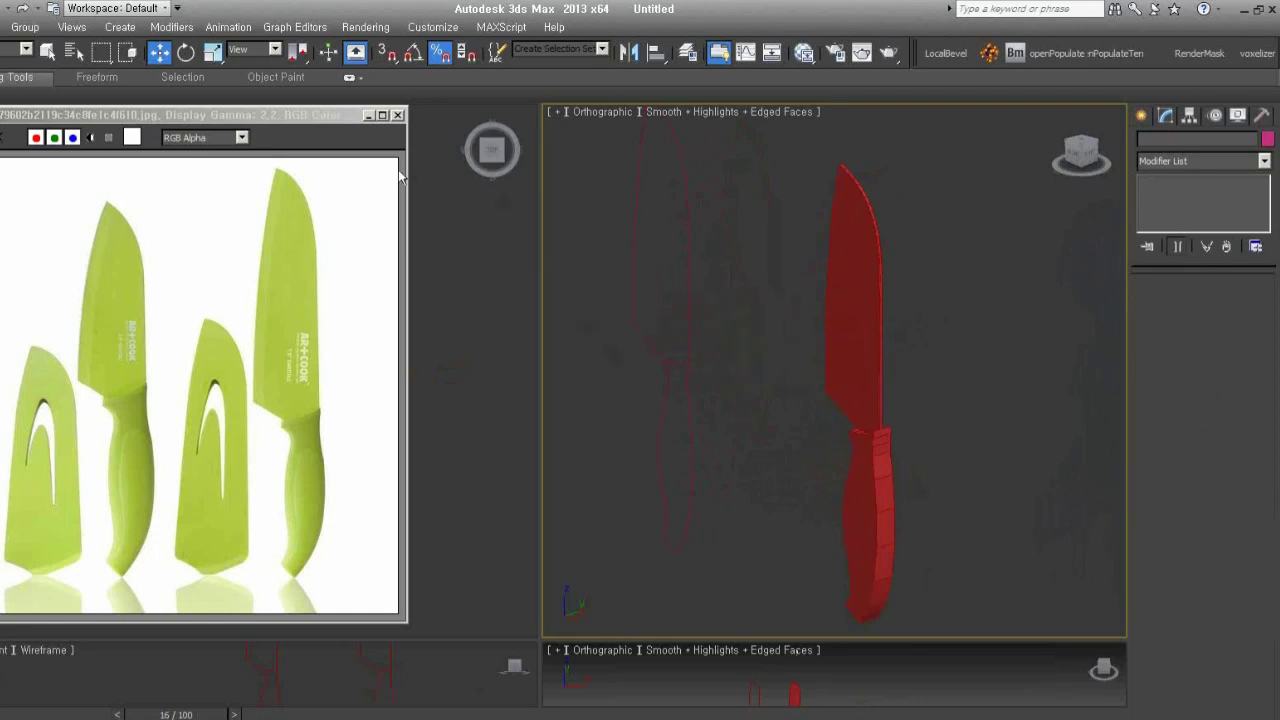
left_click(396, 118)
Open q41.JPG as a reference image and shrink its window to the top-left
key("alt+b")
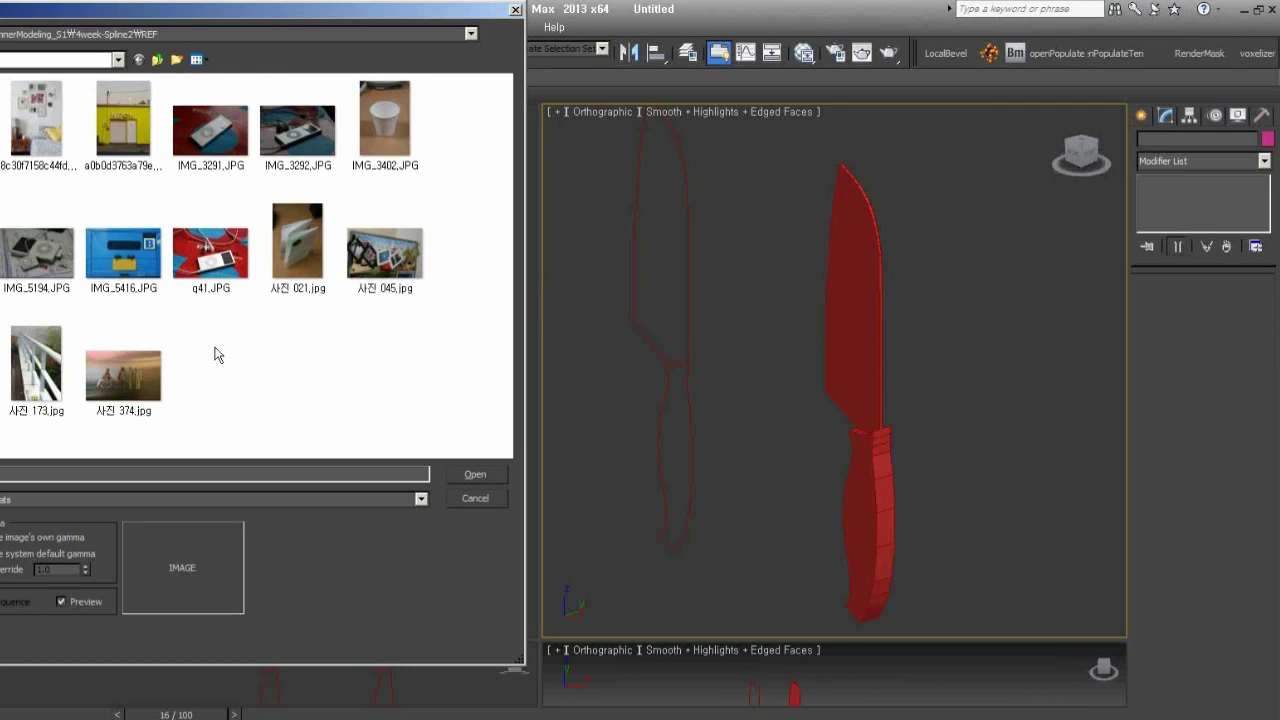
left_click(213, 270)
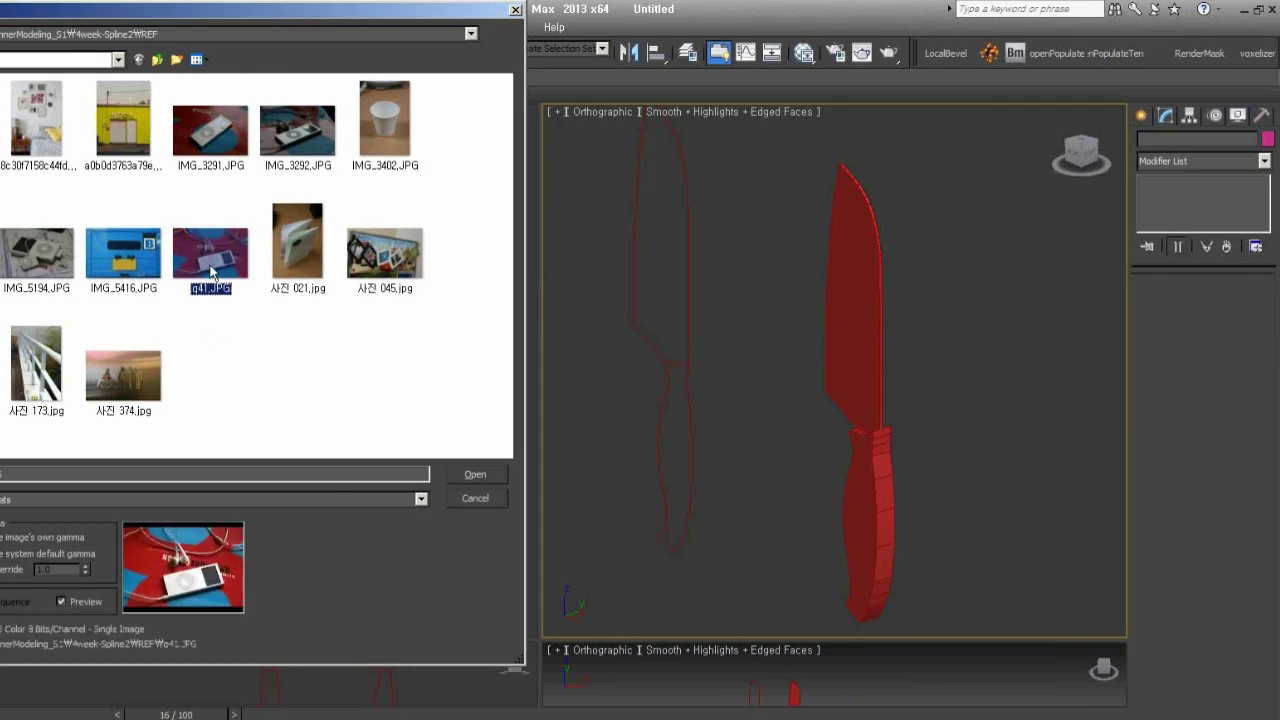
left_click(472, 473)
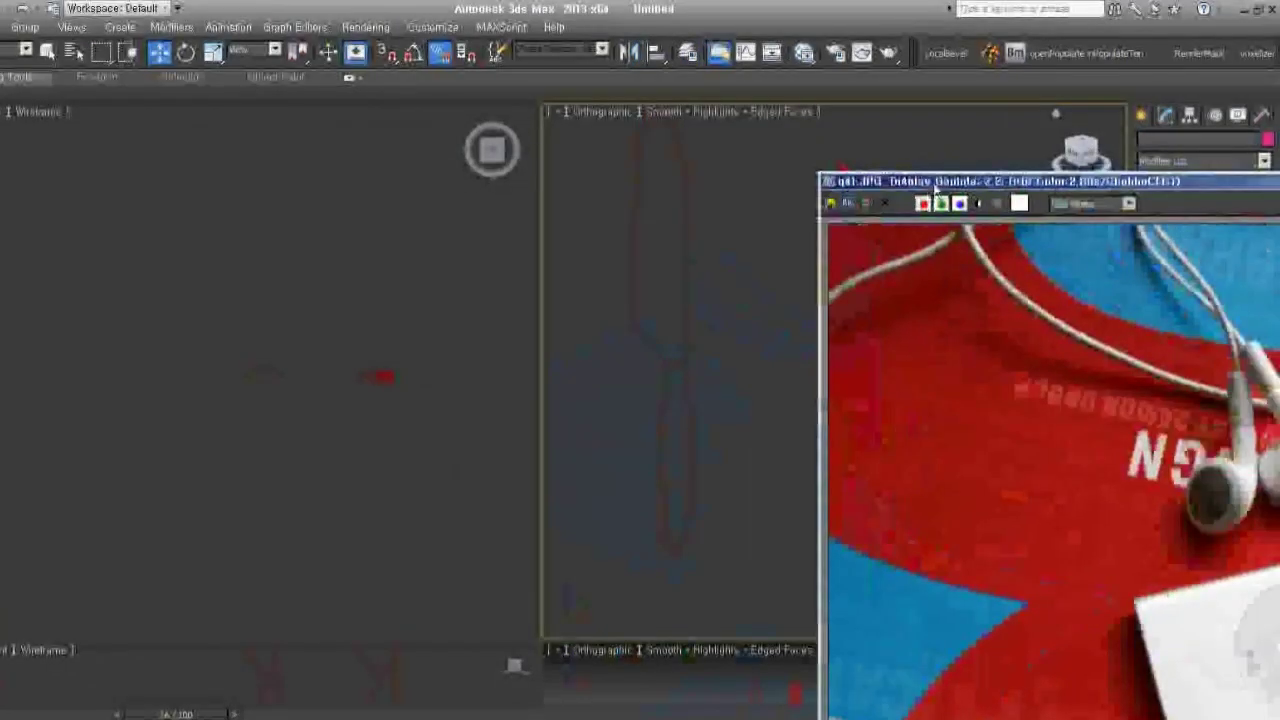
mouse_move(935, 187)
left_mouse_down()
mouse_move(140, 92)
mouse_move(5, 37)
left_mouse_up()
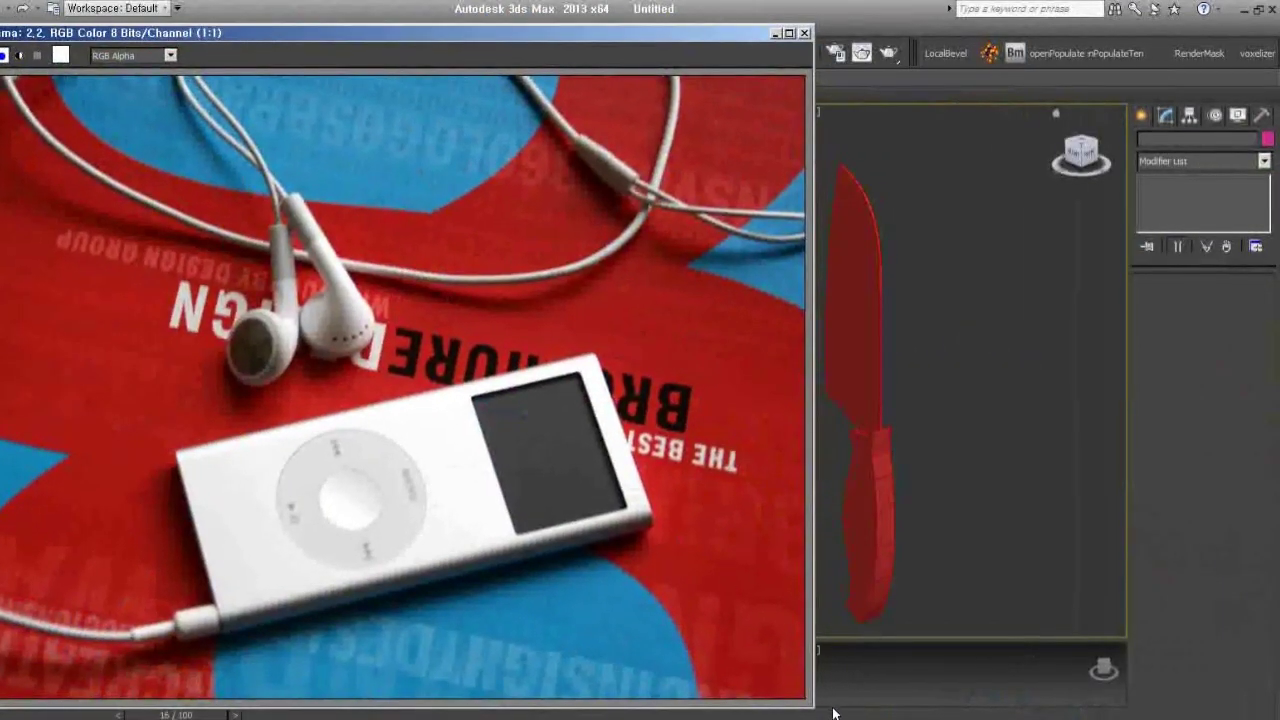
mouse_move(812, 706)
left_mouse_down()
mouse_move(514, 563)
mouse_move(465, 587)
left_mouse_up()
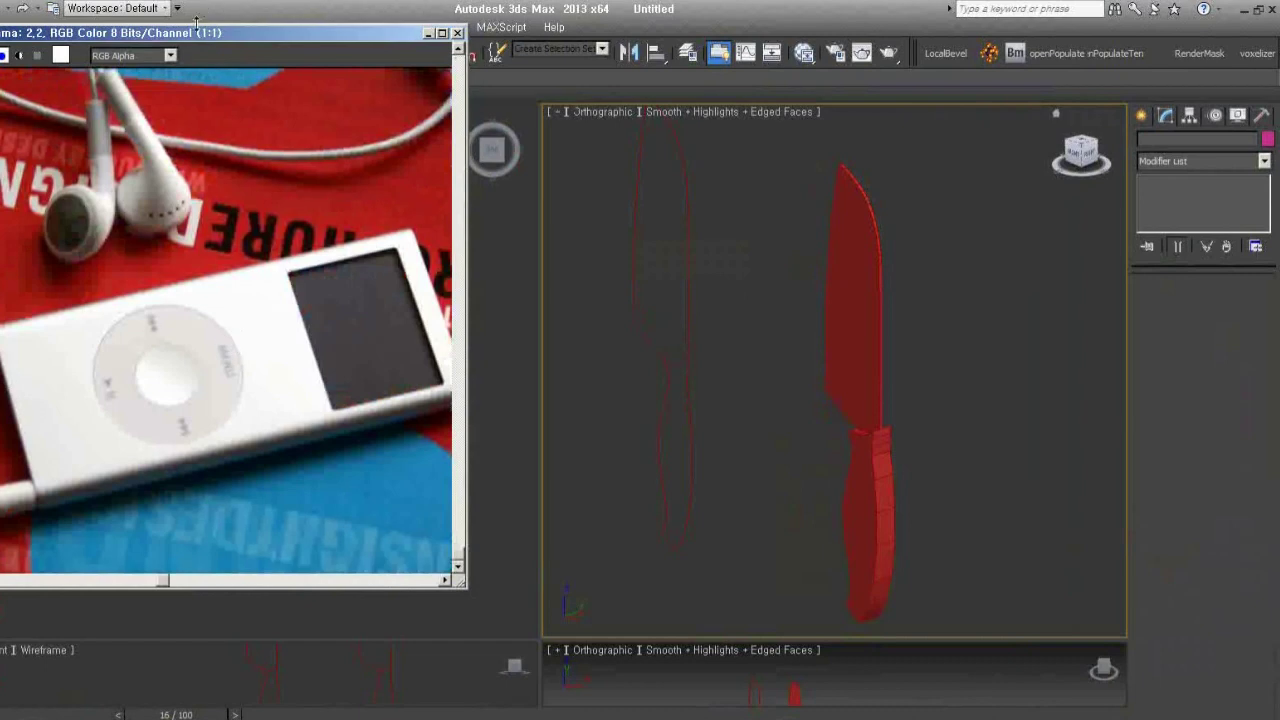
left_click_drag(200, 30, 282, 78)
scroll(462, 523, "right", 3)
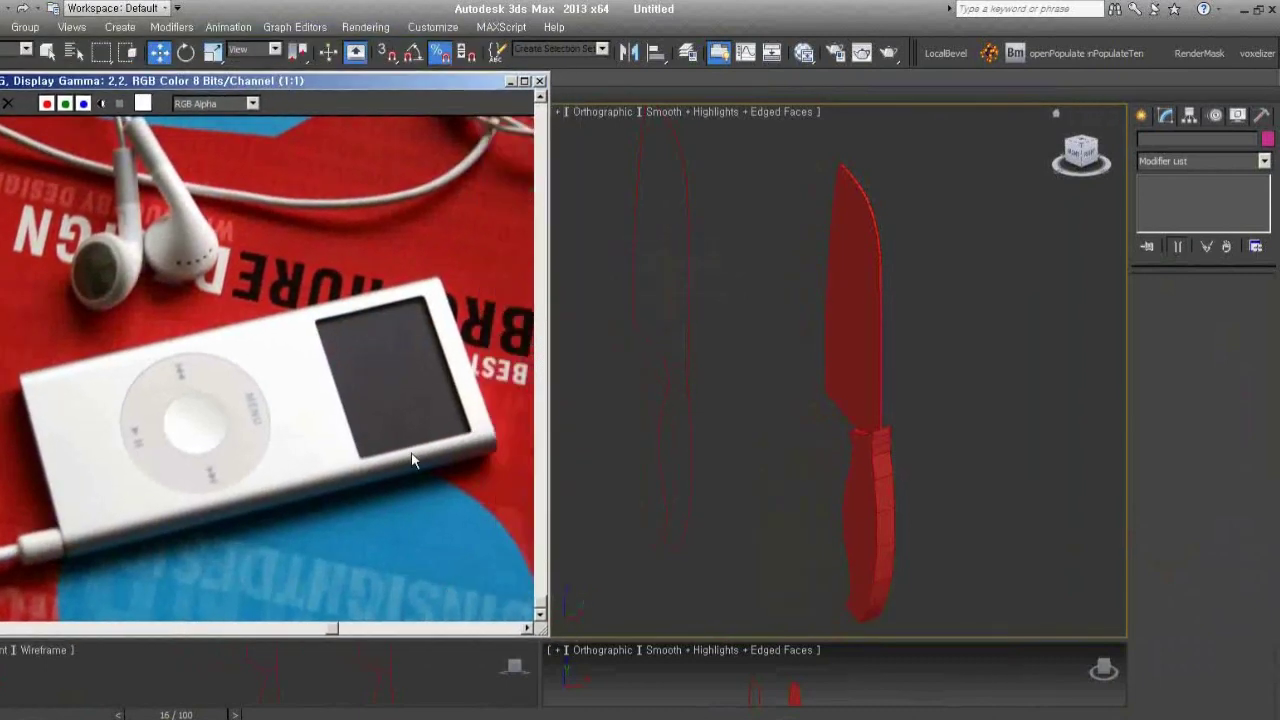
left_click_drag(546, 632, 523, 634)
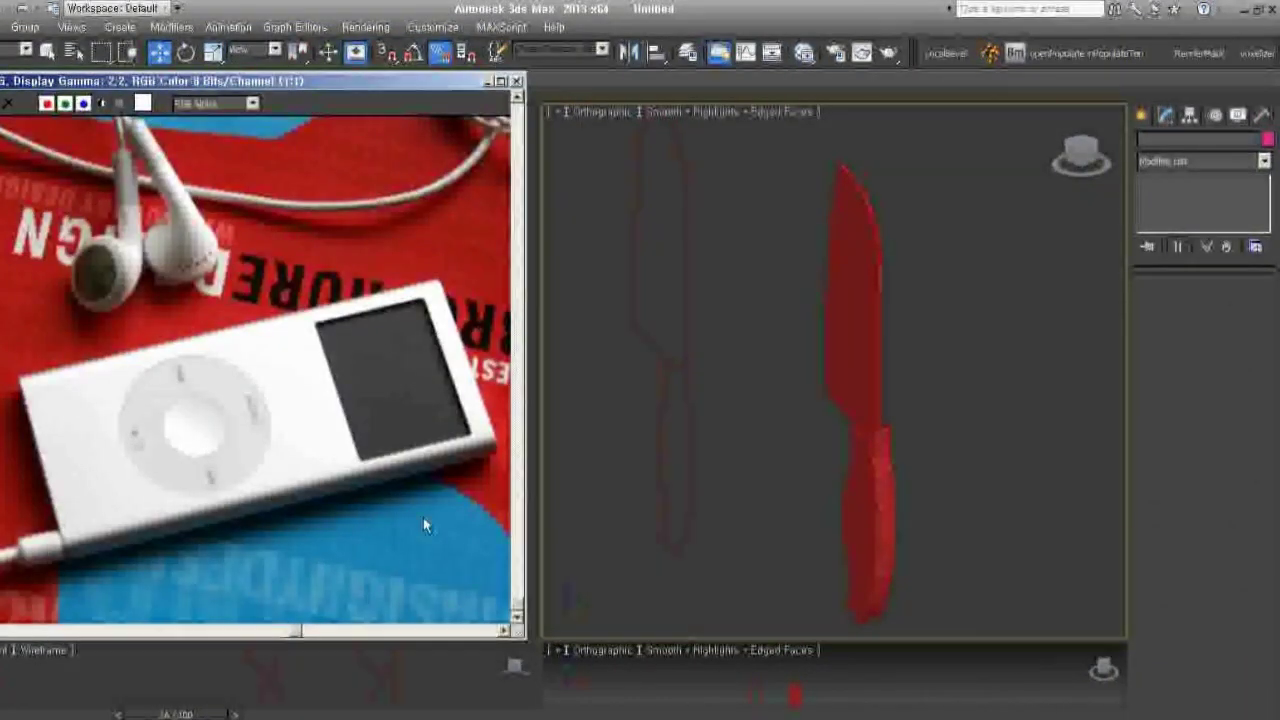
scroll(394, 502, "right", 2)
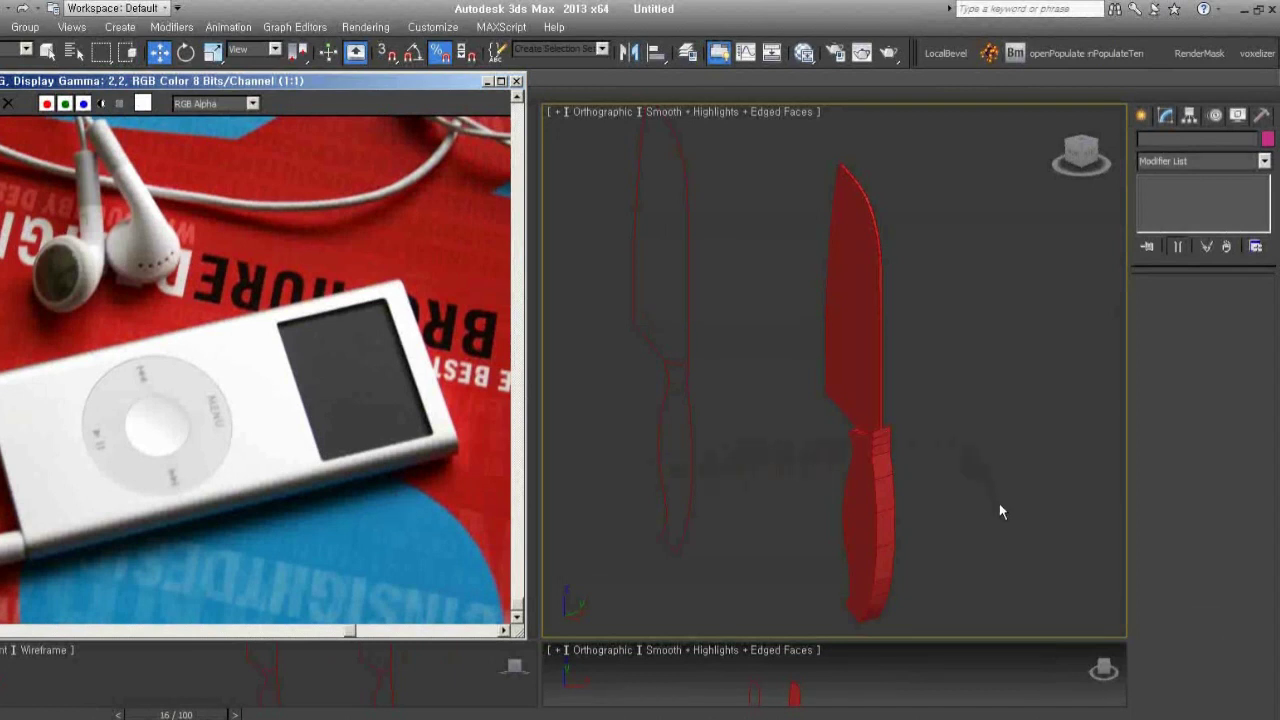
Delete both knife objects, enlarge the bottom viewport, and switch the upper viewport to Front
left_click_drag(999, 504, 643, 223)
key("Delete")
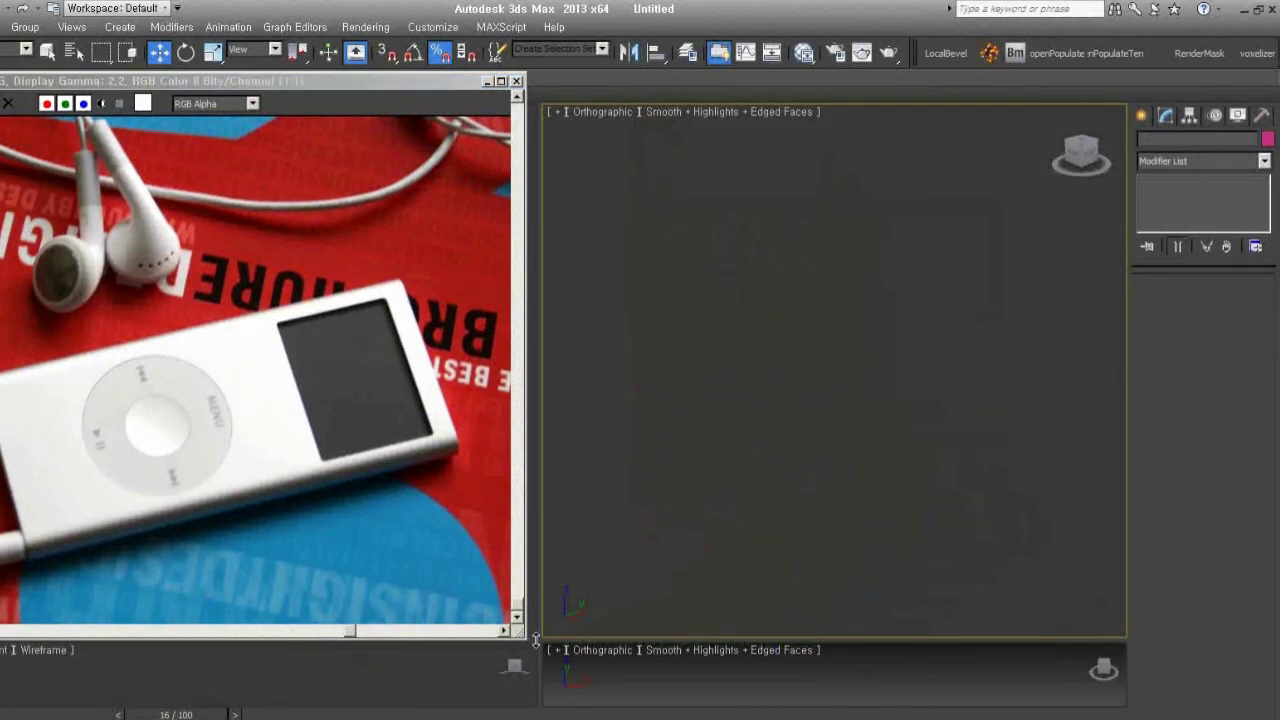
left_click_drag(536, 640, 531, 555)
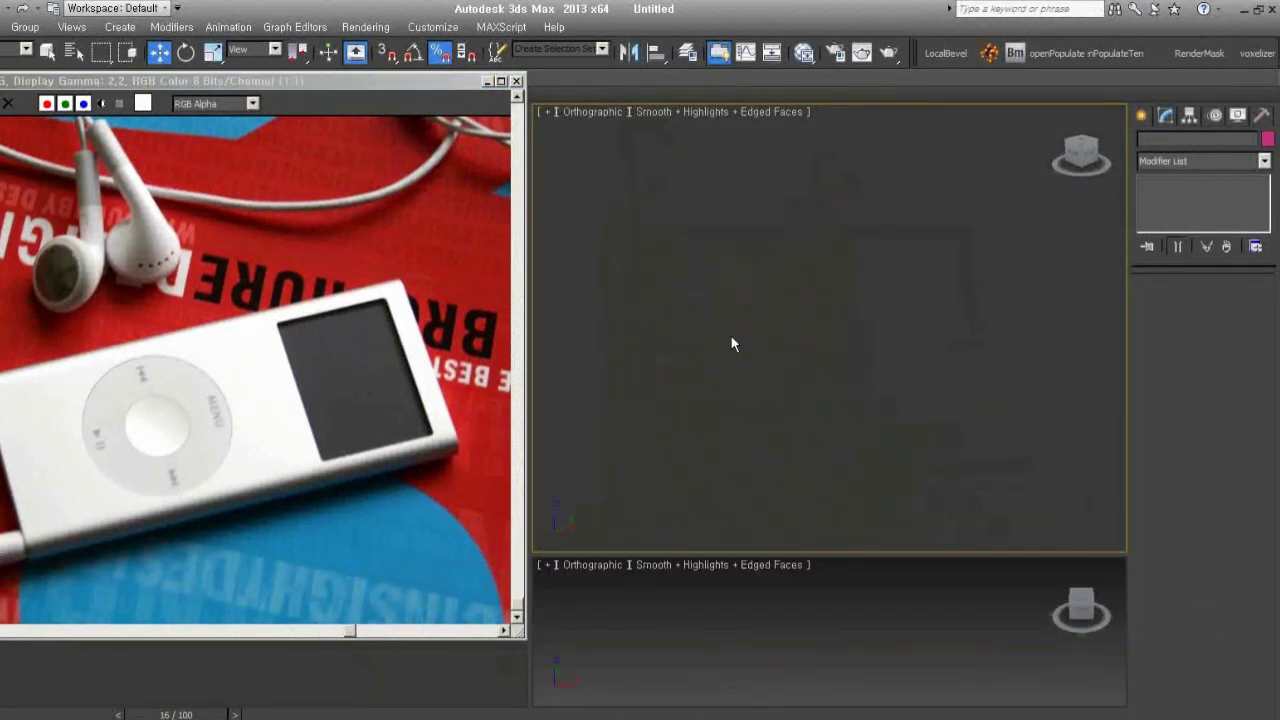
key("f")
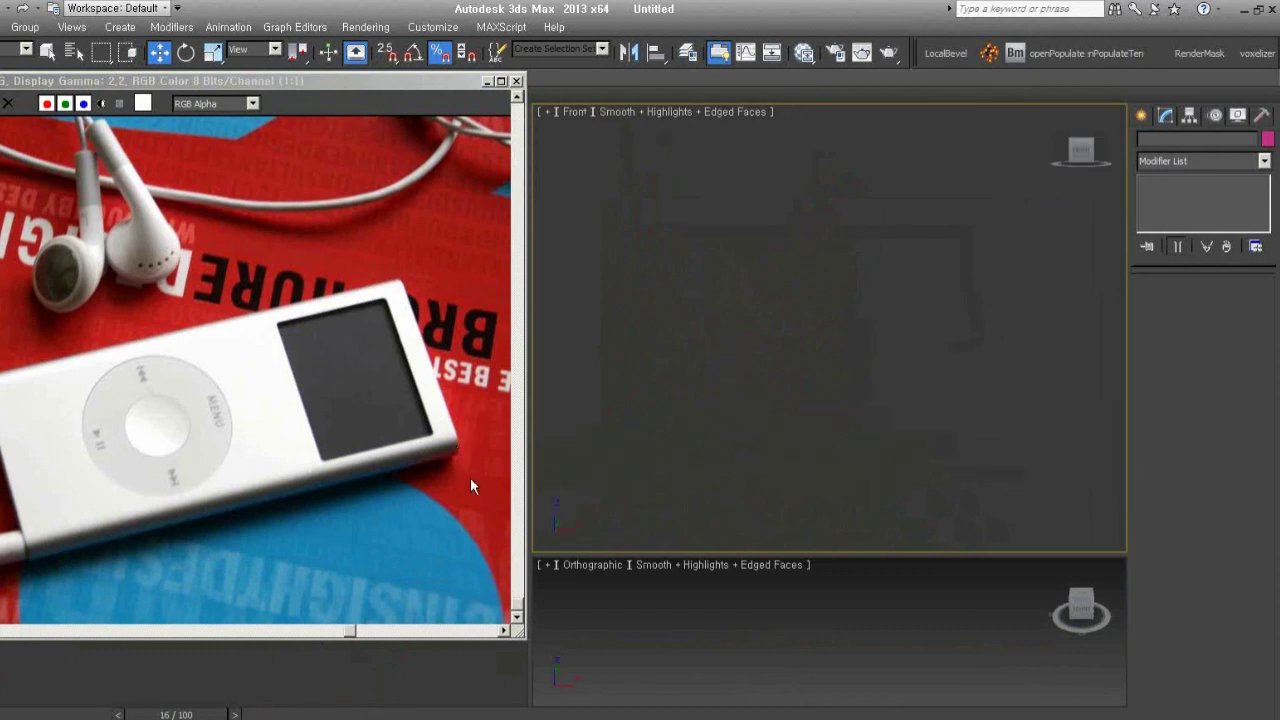
left_click(471, 479)
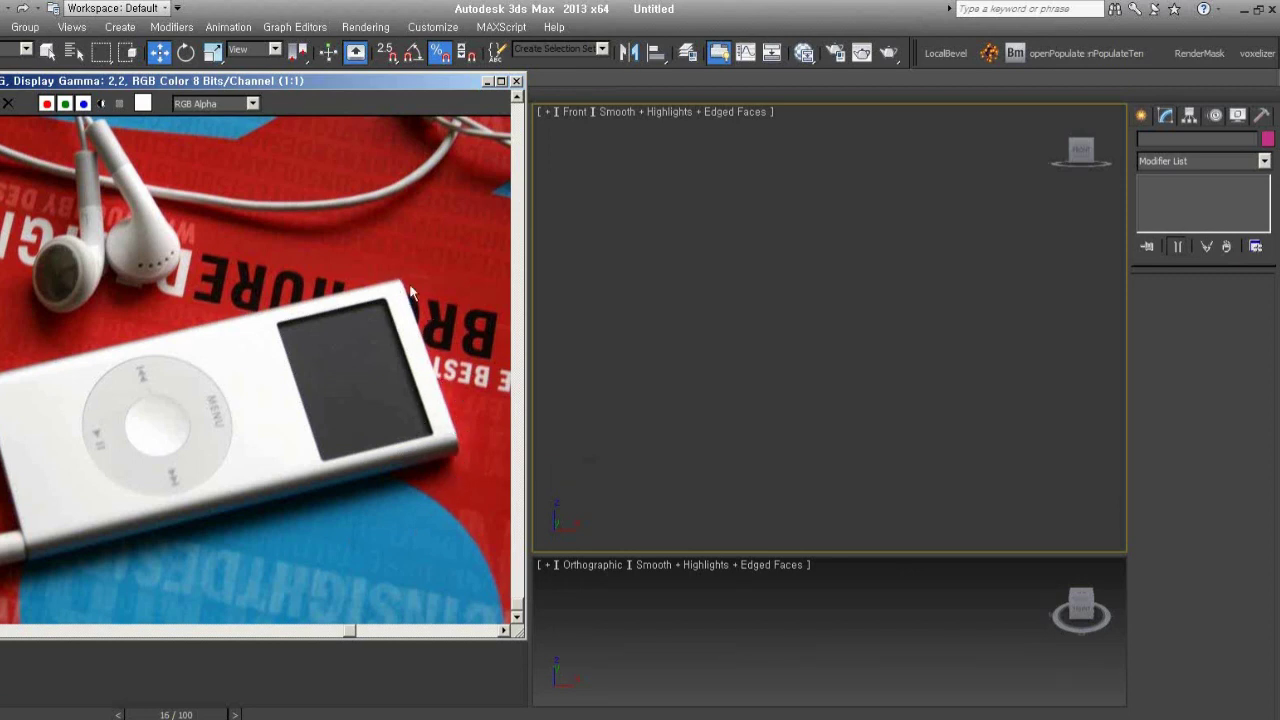
Draw a small circle in the front view and convert it to an Editable Spline
left_click(1145, 115)
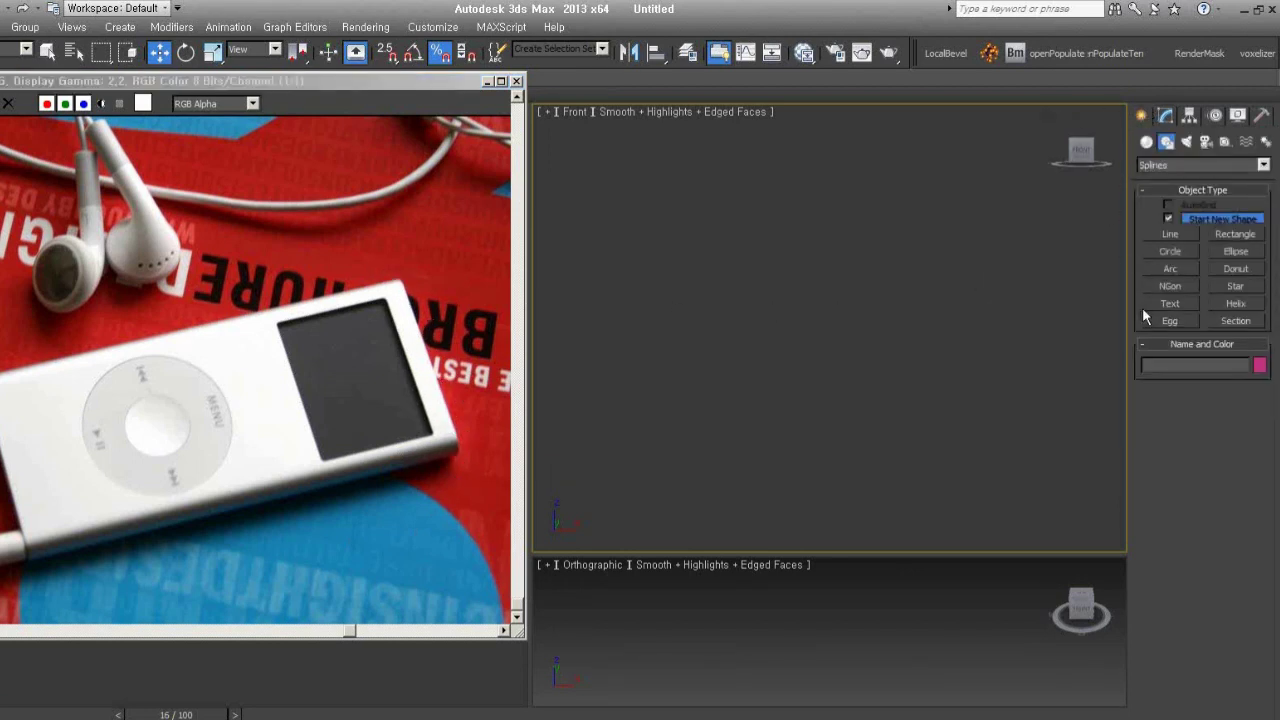
left_click(1170, 251)
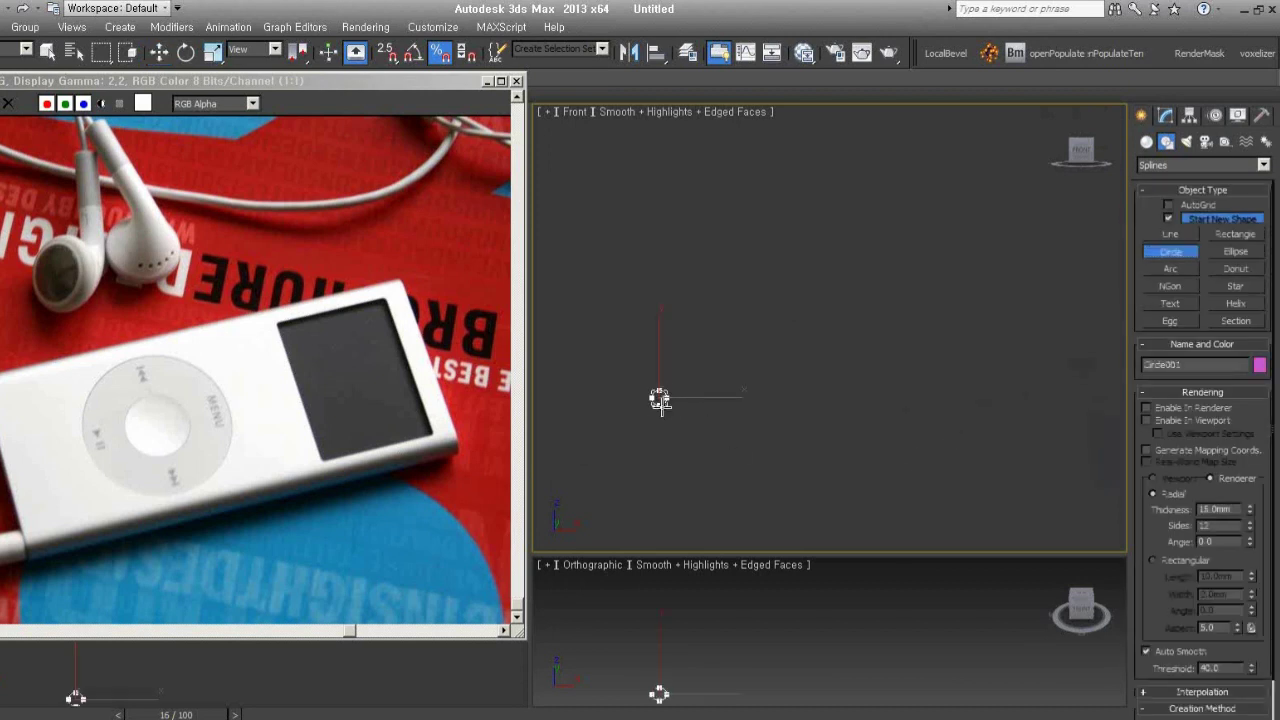
left_click_drag(659, 399, 659, 413)
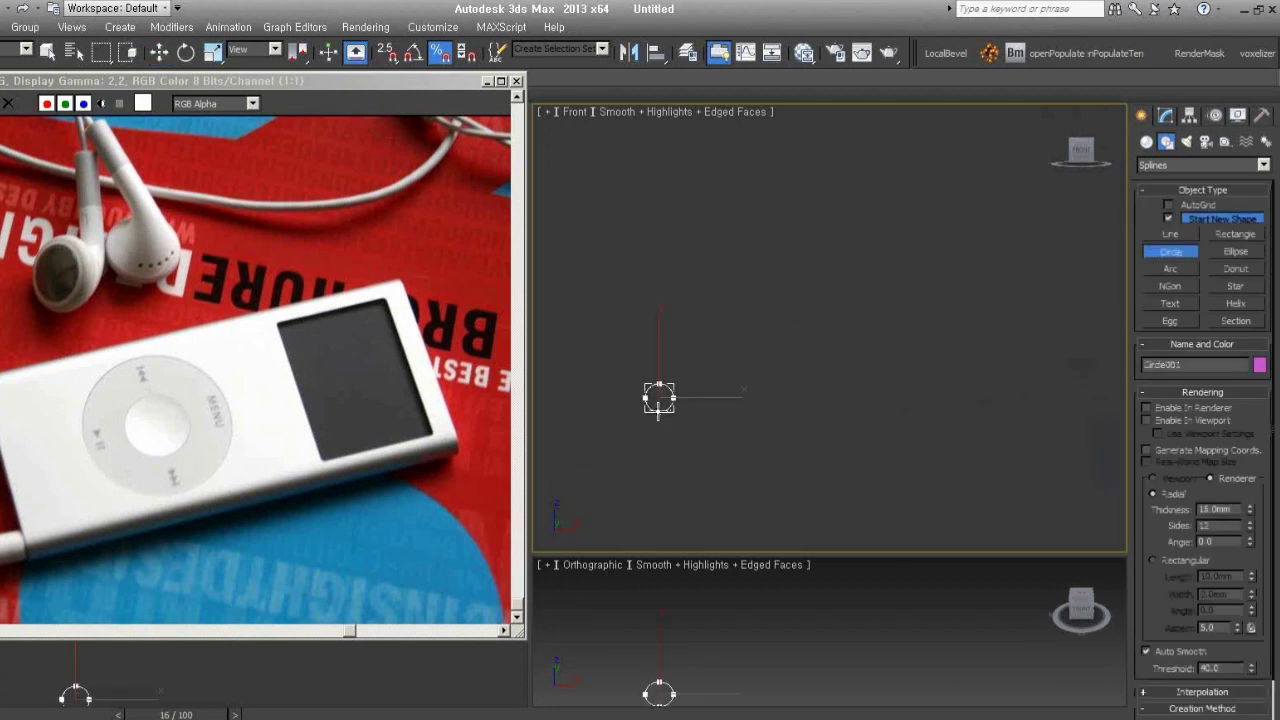
scroll(1208, 576, "down", 2)
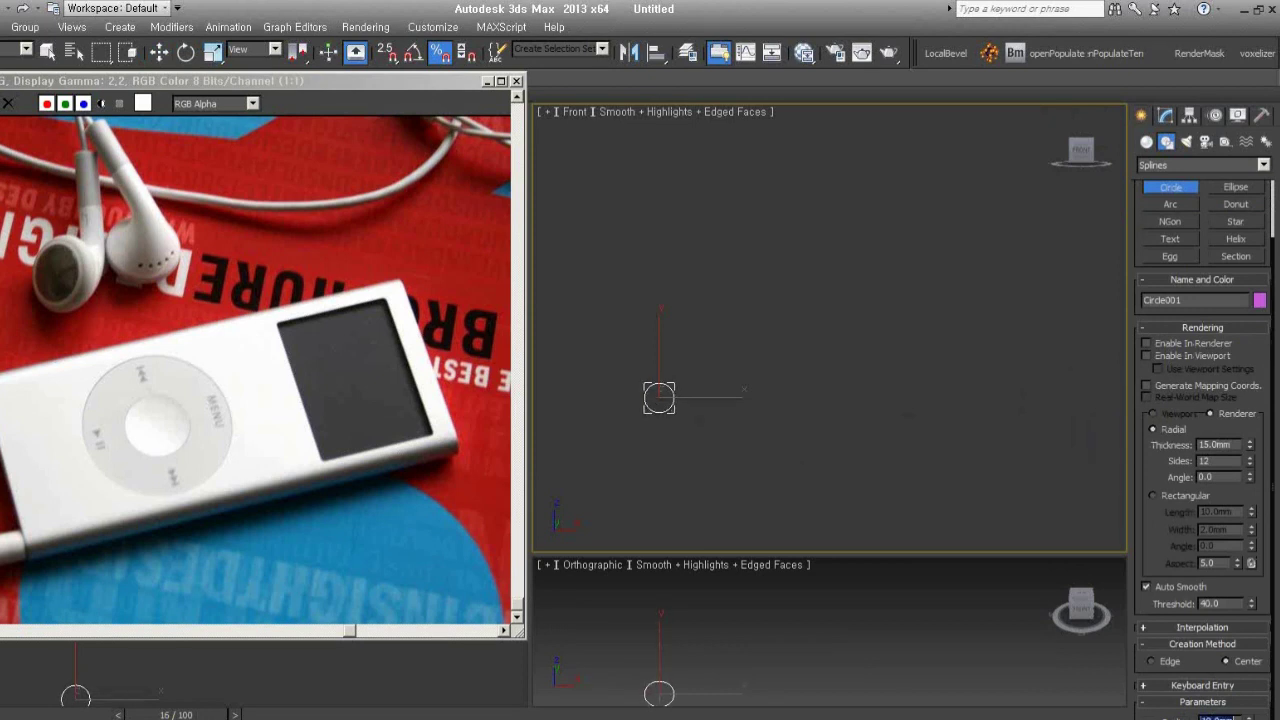
middle_click_drag(790, 410, 766, 416)
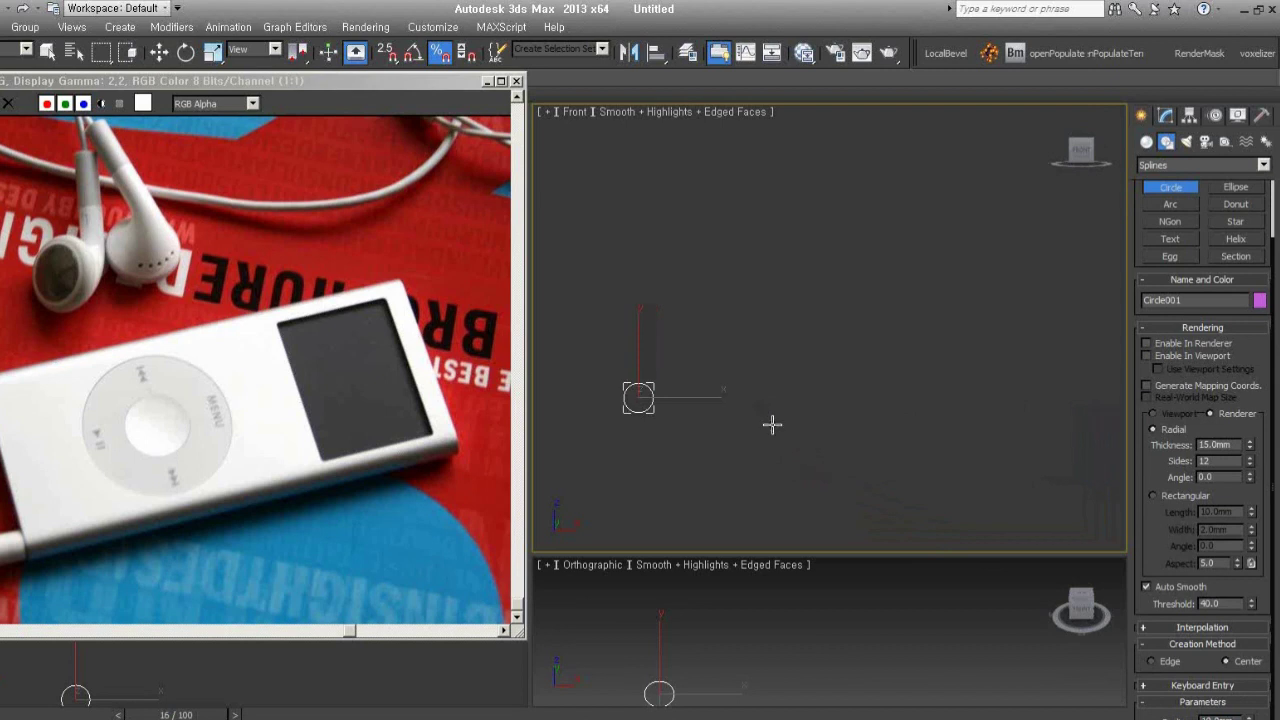
right_click(698, 404)
right_click(676, 268)
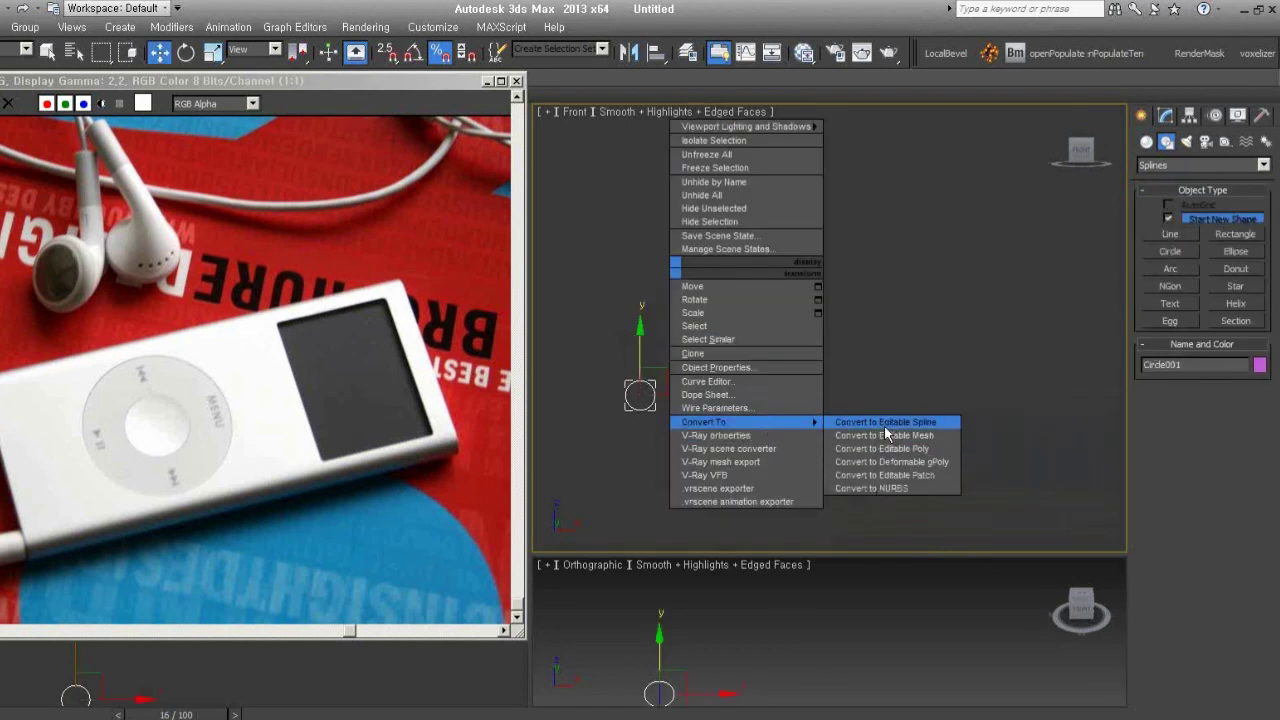
left_click(884, 424)
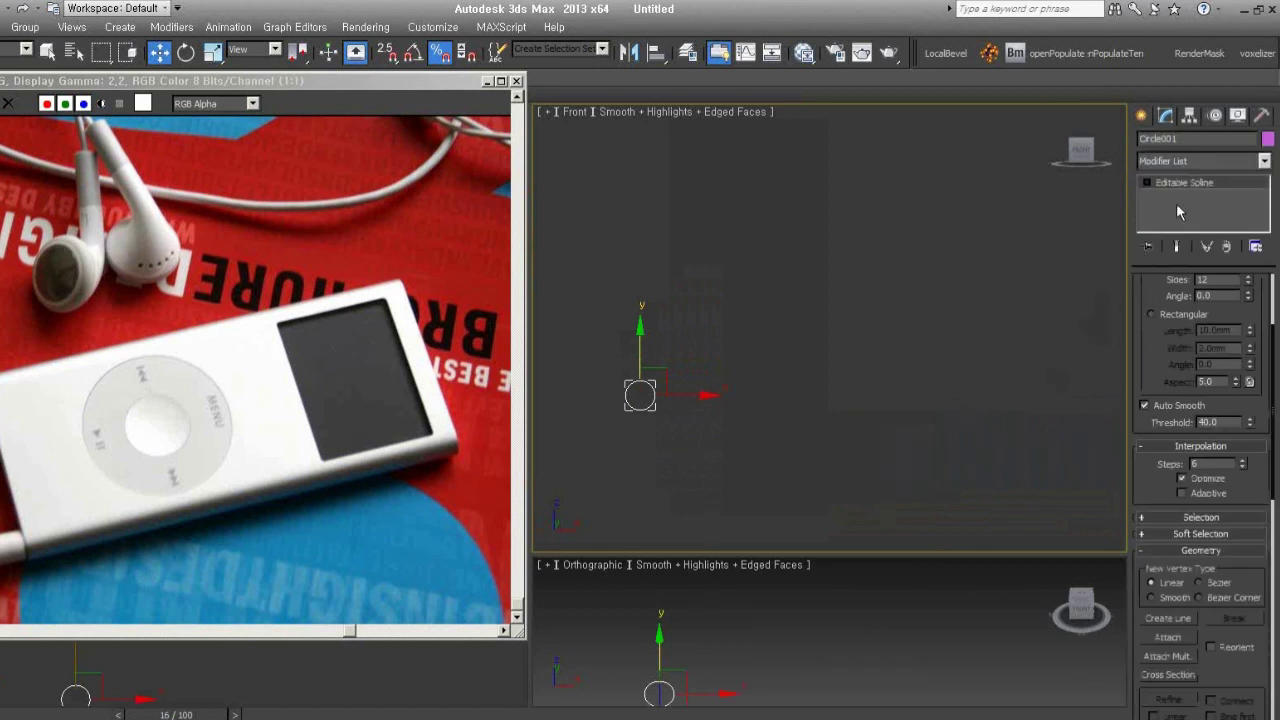
Select the circle's side vertices and Break them, splitting it into two halves
left_click(1147, 183)
left_click(1176, 196)
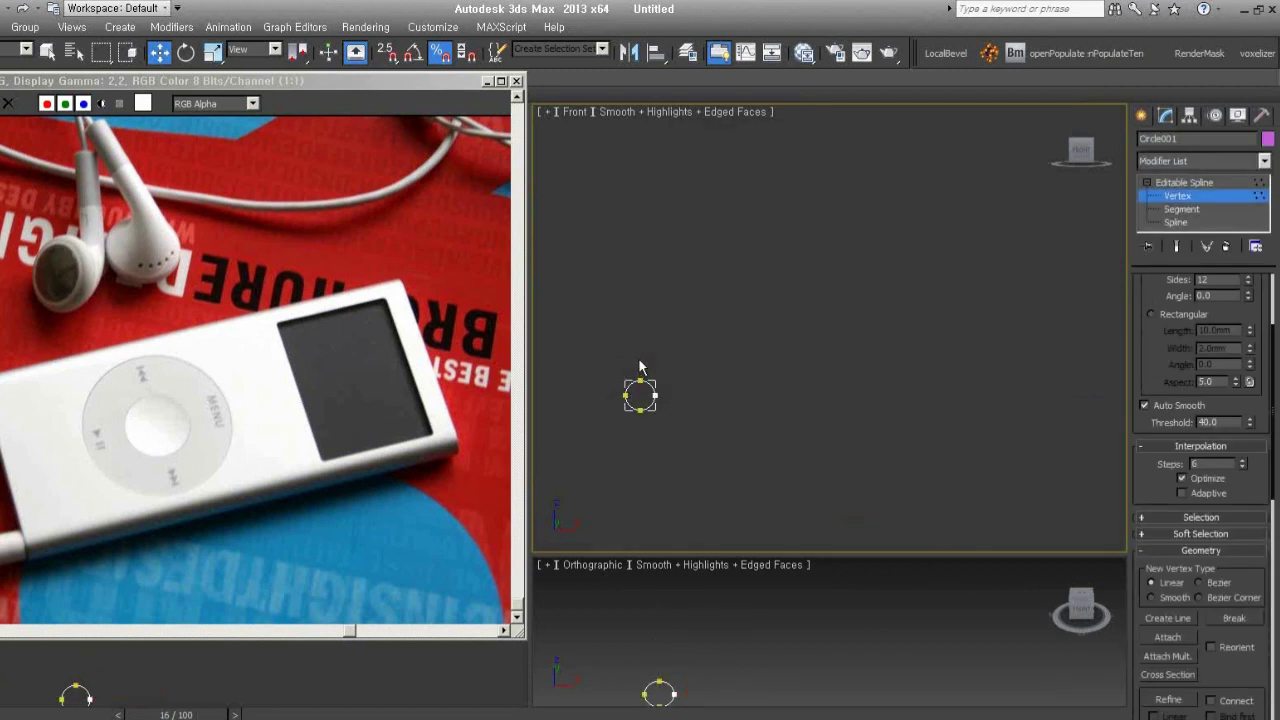
left_click_drag(647, 435, 618, 372)
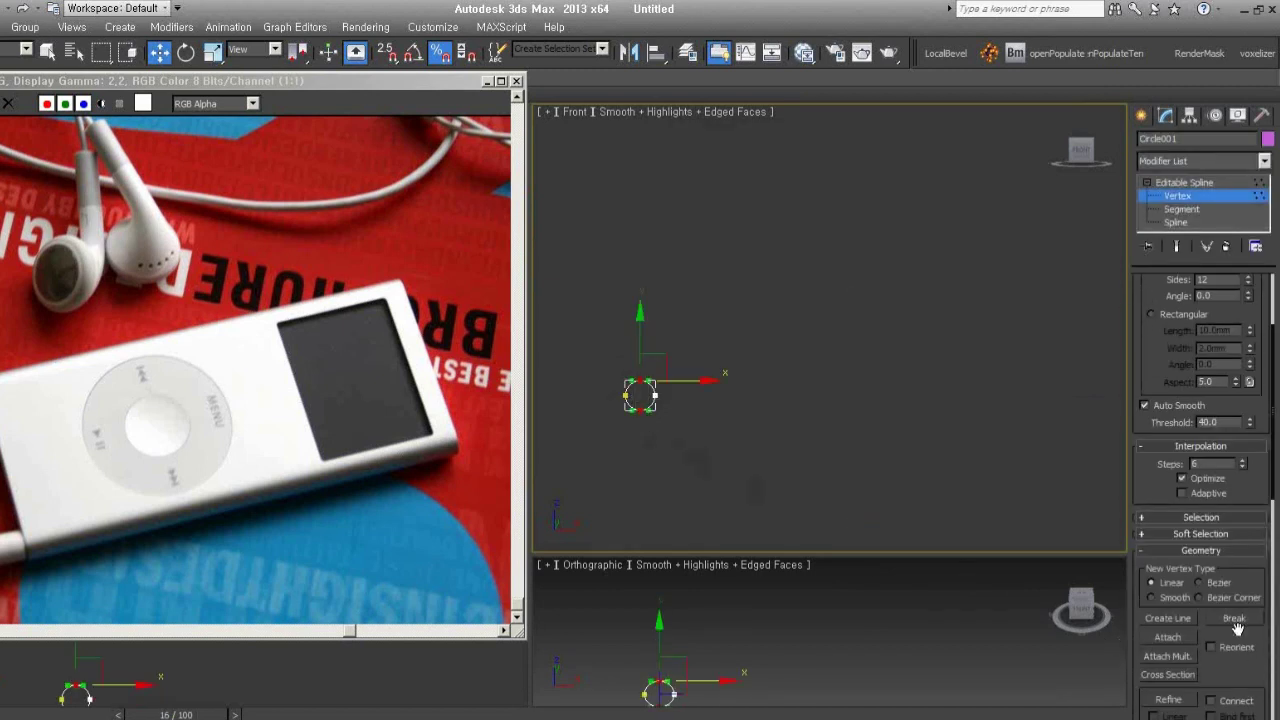
left_click_drag(1234, 626, 1233, 470)
left_click(1233, 462)
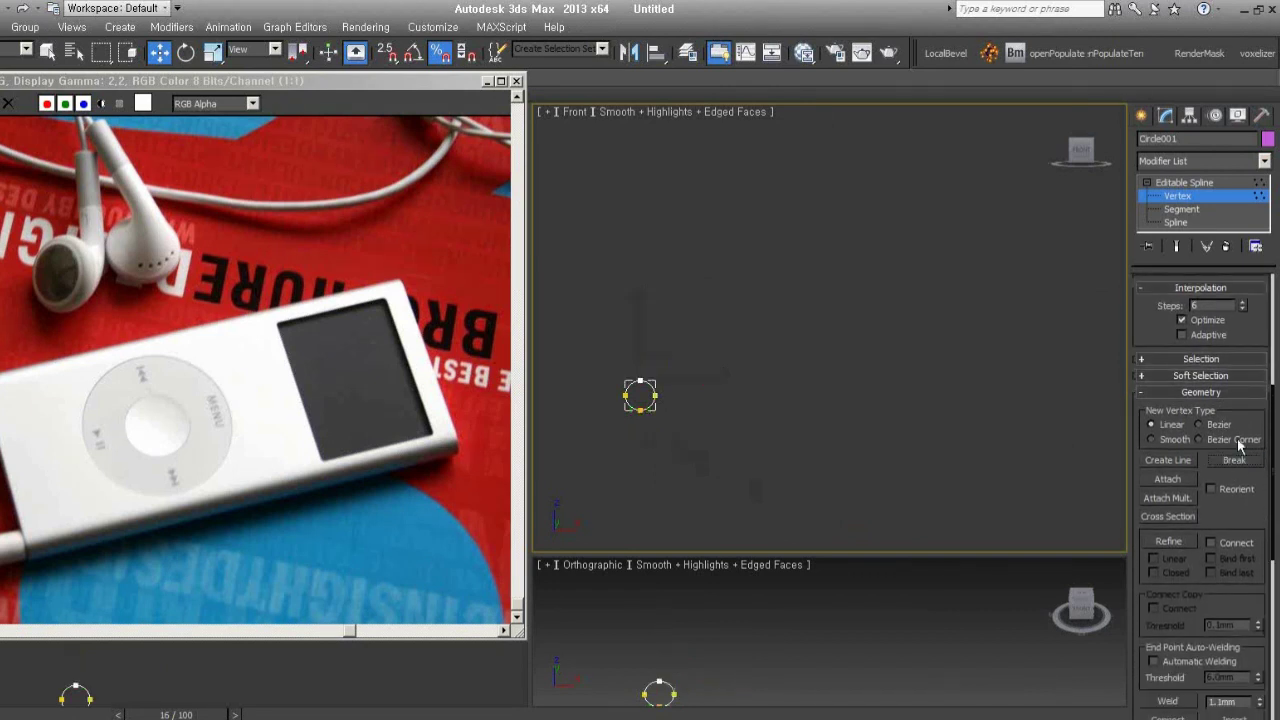
At Spline level, move one half of the circle well to the right
left_click(1176, 222)
left_click(648, 410)
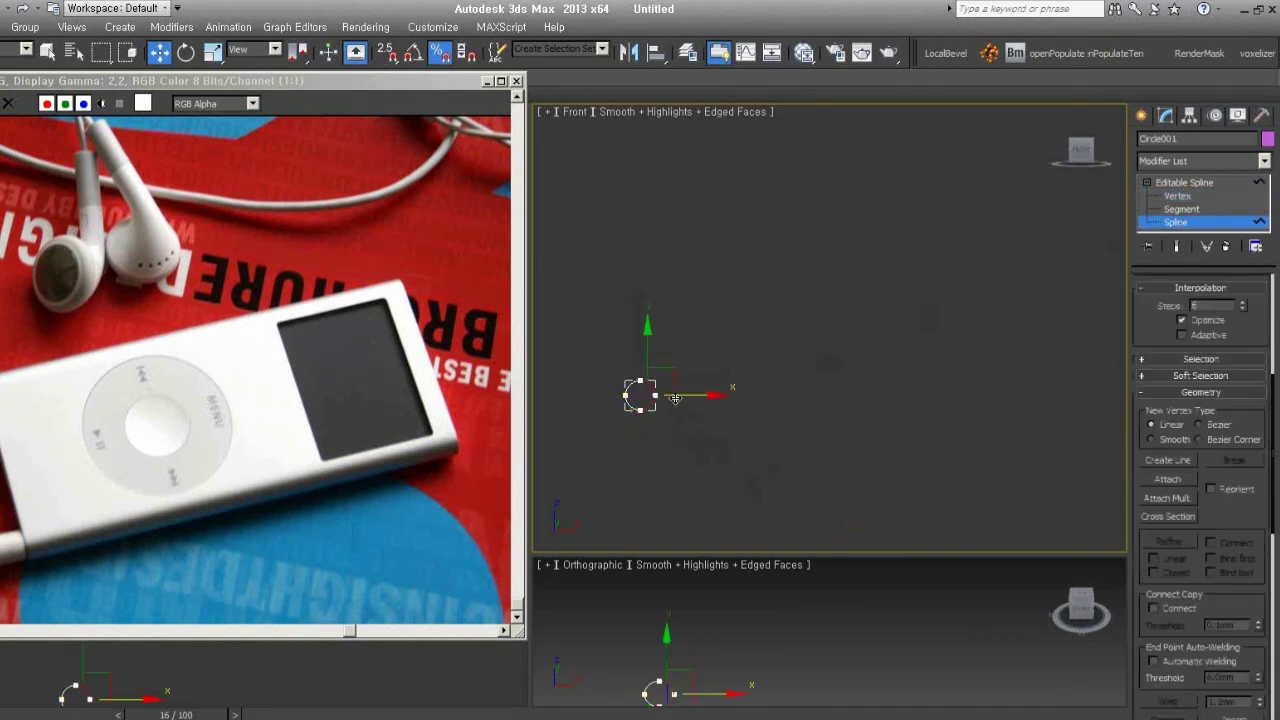
mouse_move(705, 395)
left_mouse_down()
mouse_move(955, 394)
mouse_move(880, 395)
left_mouse_up()
middle_click_drag(743, 465, 811, 465)
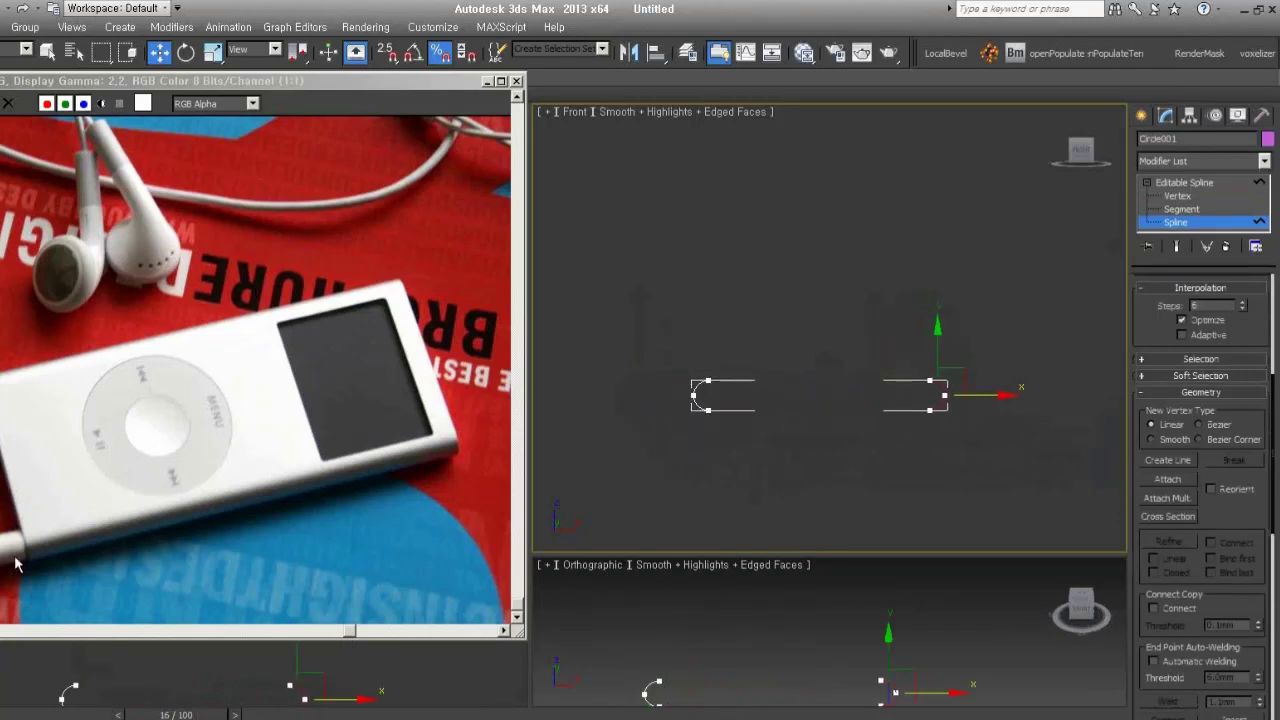
left_click_drag(1222, 588, 1231, 389)
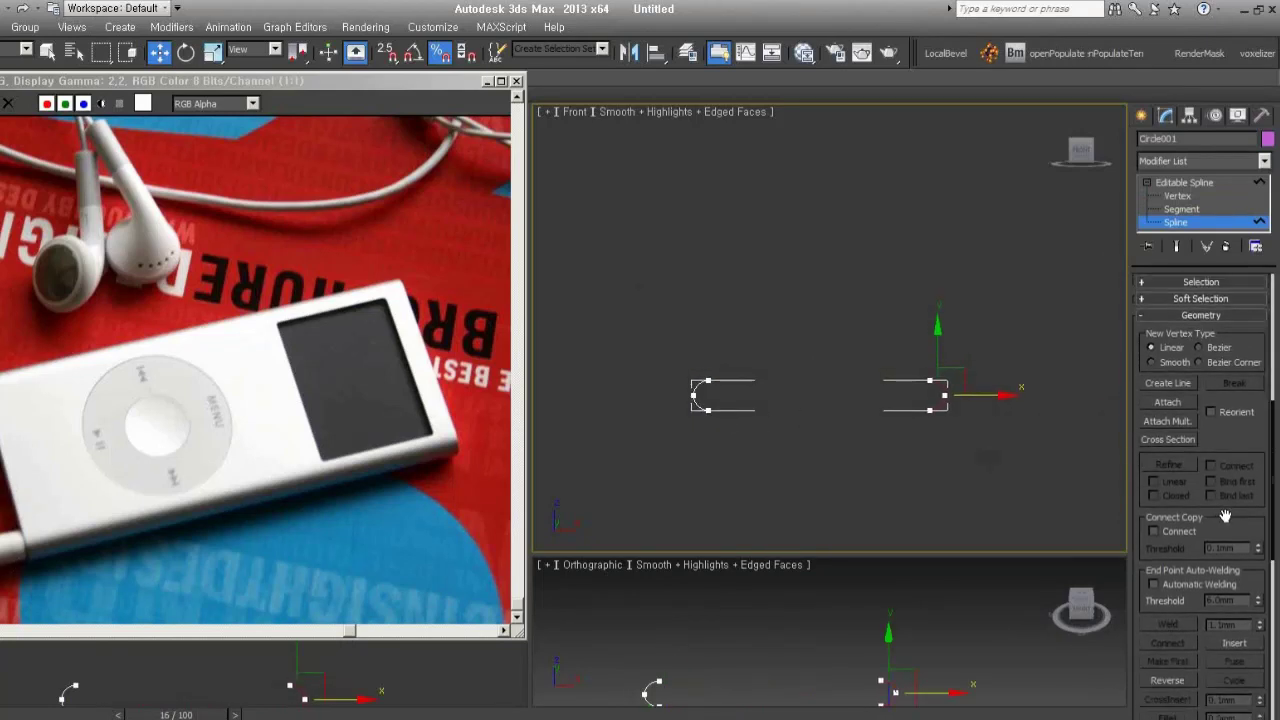
Connect the open top and bottom vertices to close the capsule-shaped outline
left_click(1182, 196)
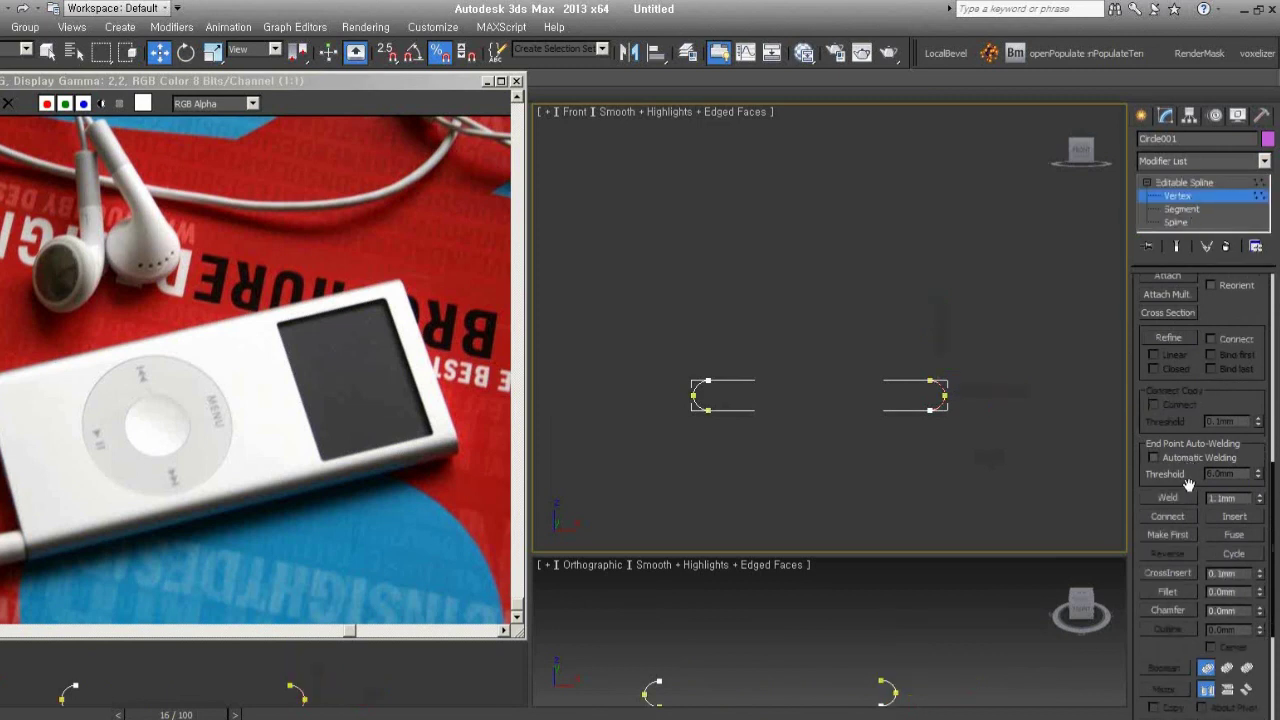
left_click(1167, 516)
left_click_drag(930, 381, 707, 382)
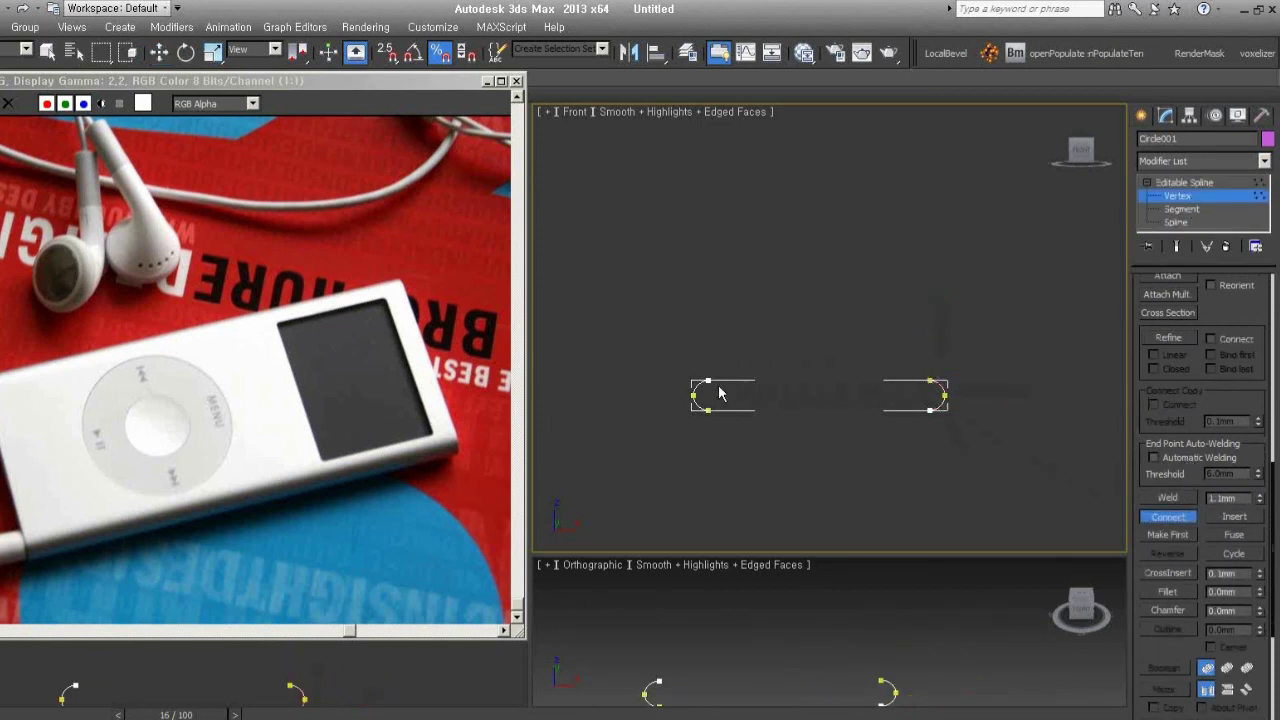
left_click_drag(930, 409, 708, 409)
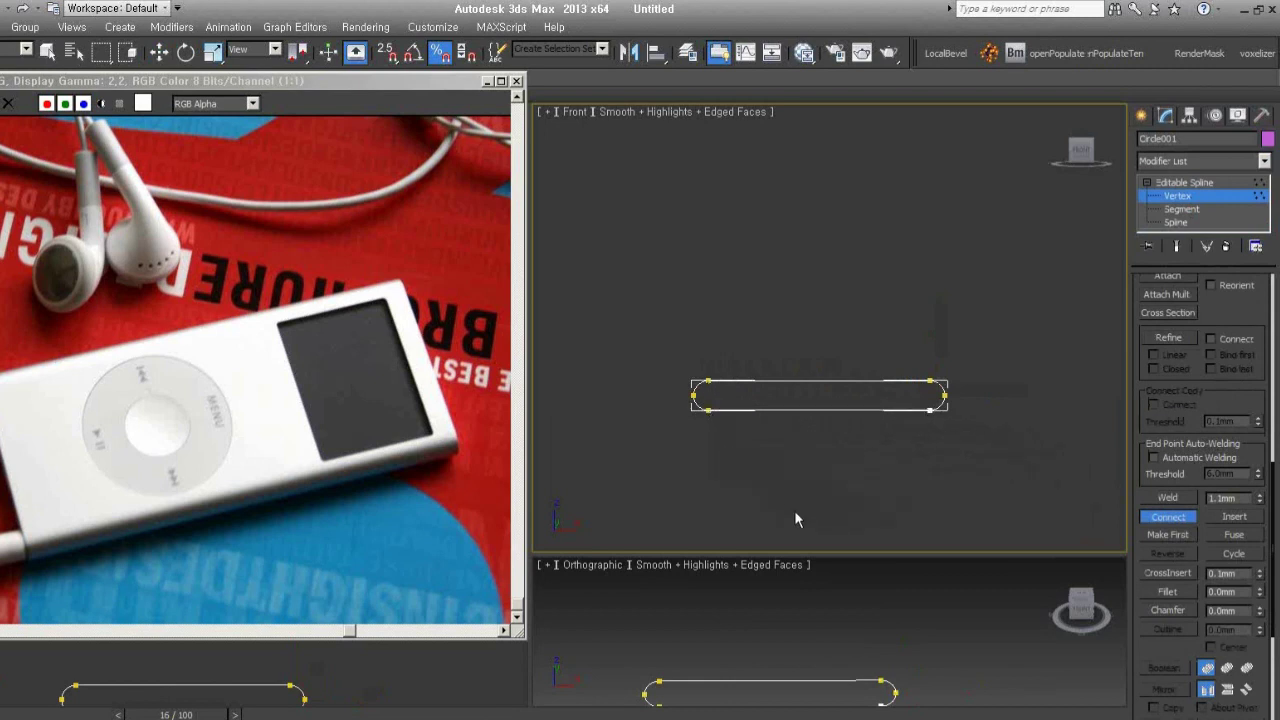
mouse_move(818, 578)
middle_mouse_down("alt")
mouse_move(838, 660)
mouse_move(728, 623)
middle_mouse_up("alt")
Extrude the capsule outline with an Amount of about 344mm
key("w")
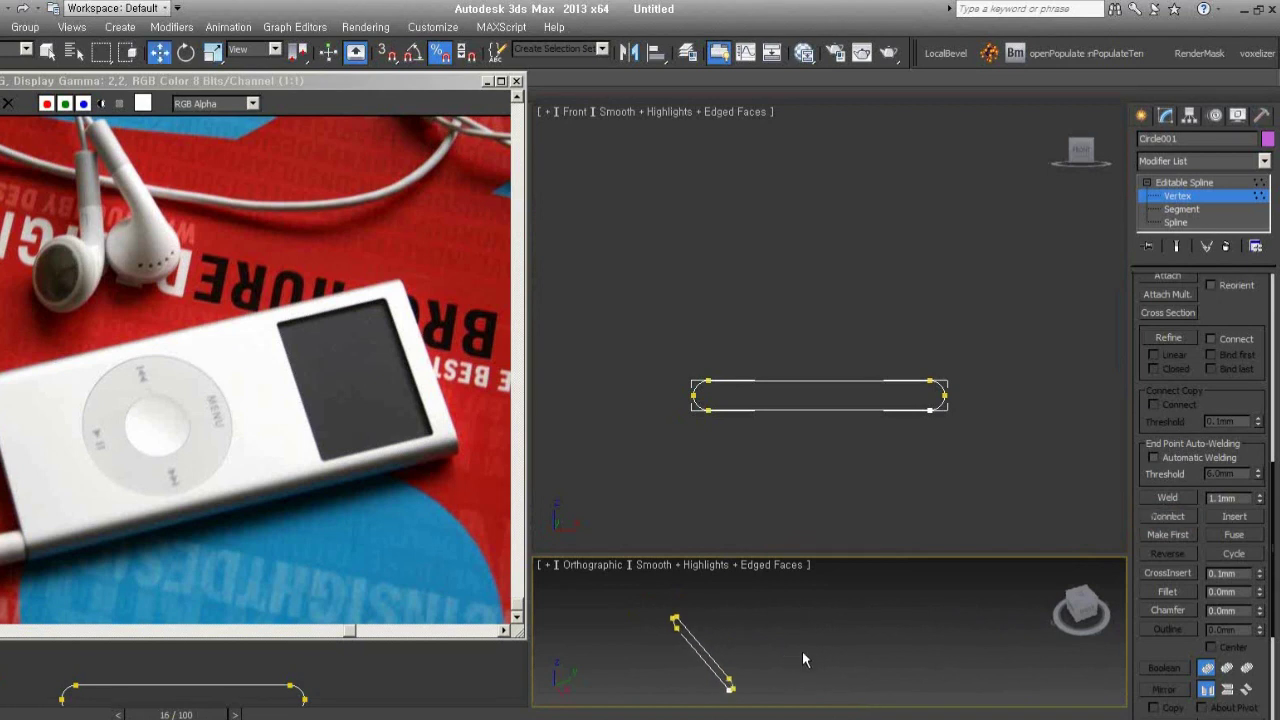
key("ctrl+e")
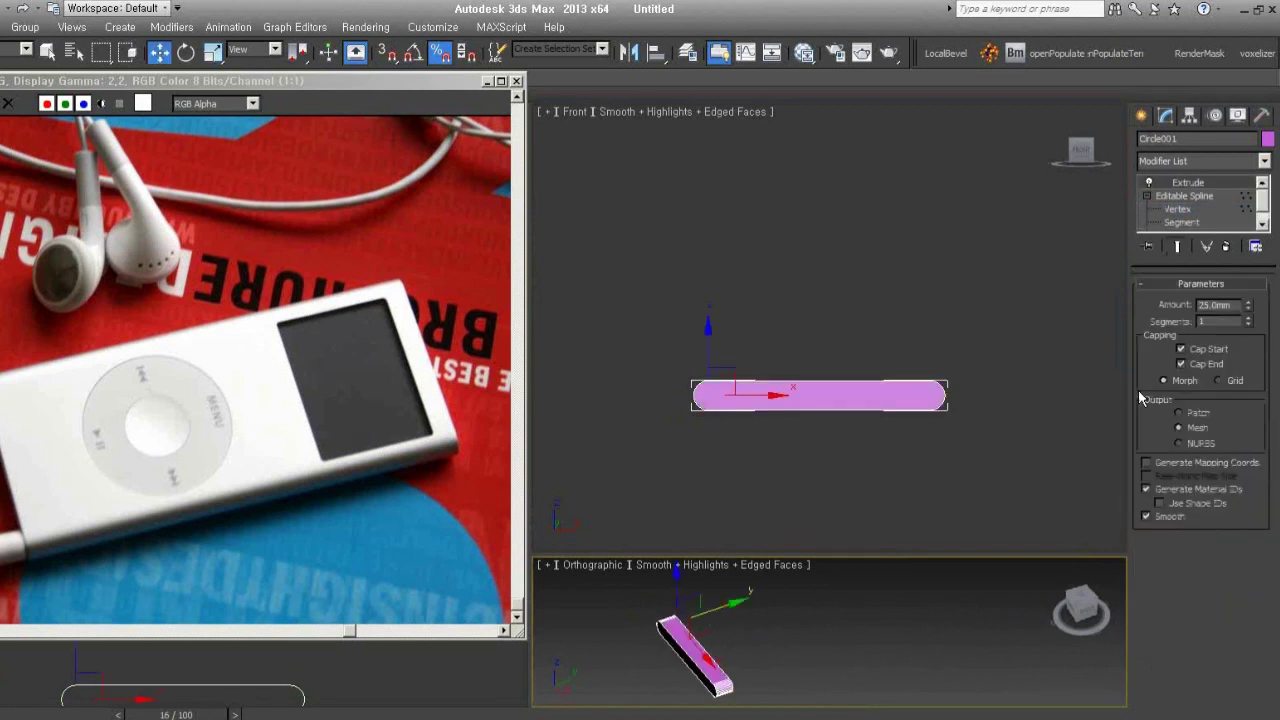
mouse_move(1247, 305)
left_mouse_down()
mouse_move(1218, 338)
mouse_move(1228, 320)
left_mouse_up()
middle_click_drag(921, 627, 955, 616)
left_click_drag(1249, 311, 1250, 304)
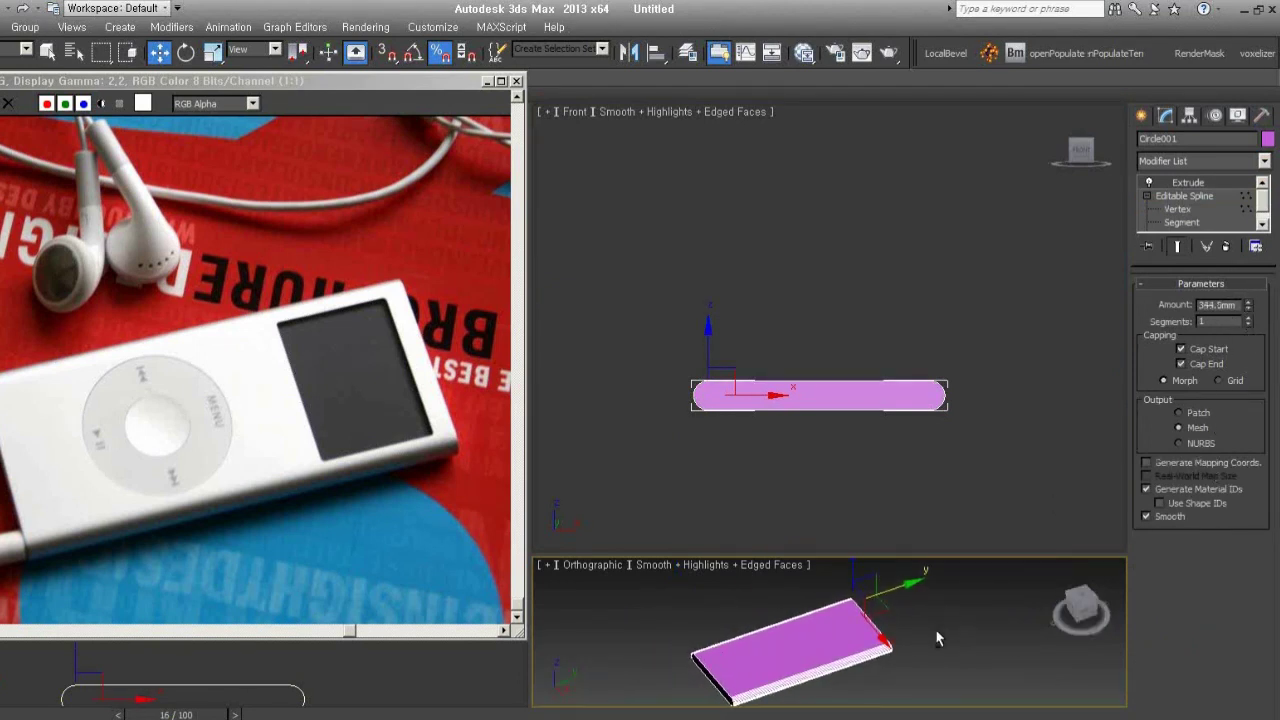
middle_click_drag(923, 627, 925, 630, "alt")
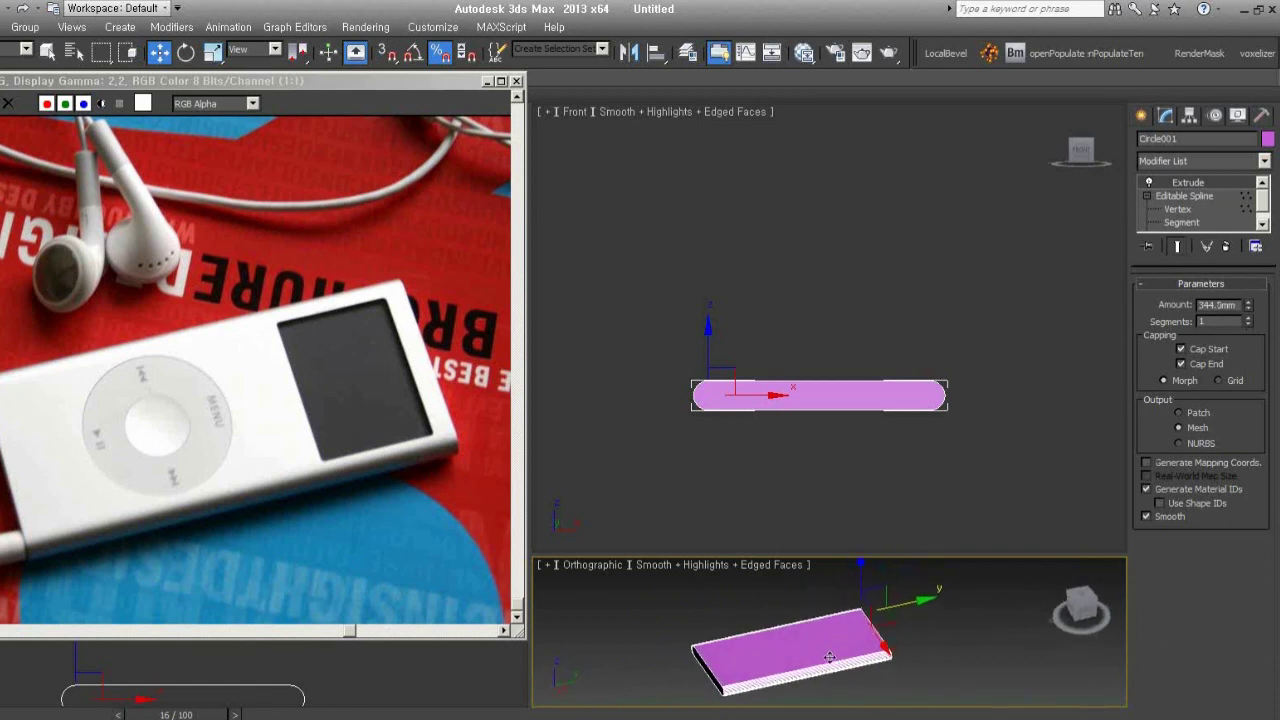
Make the front viewport active and switch it to Top view
right_click(833, 292)
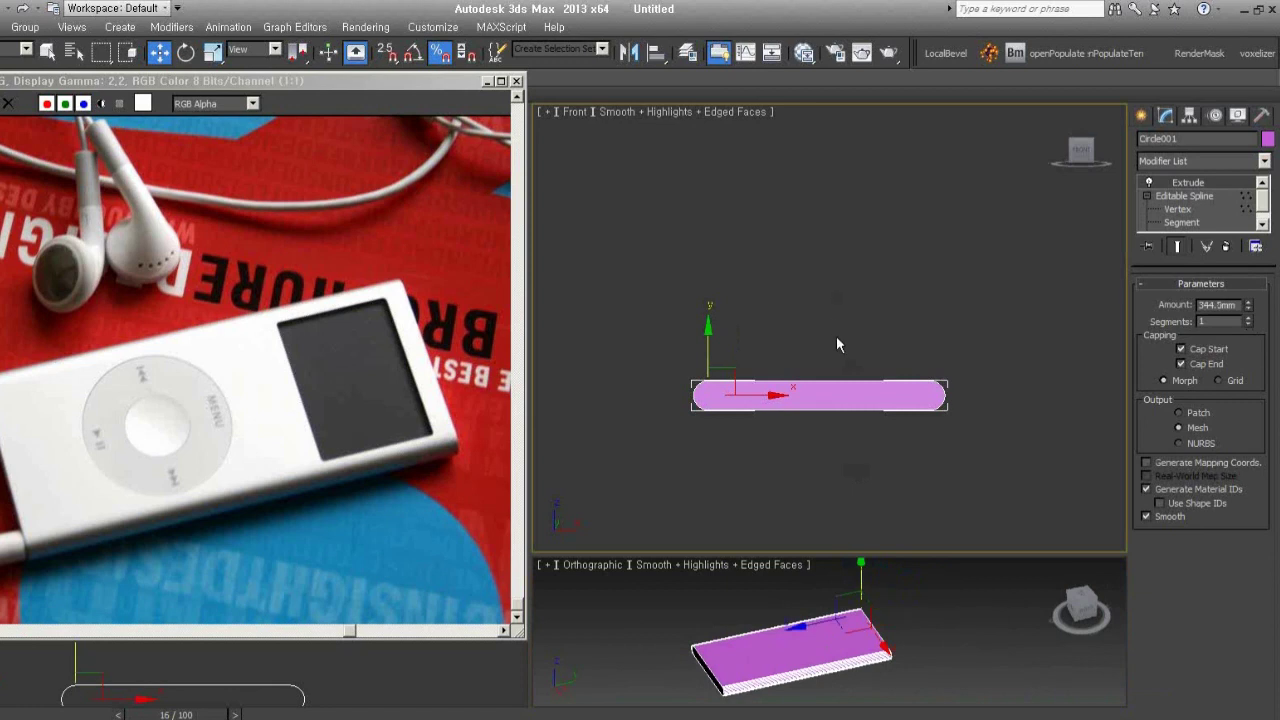
key("t")
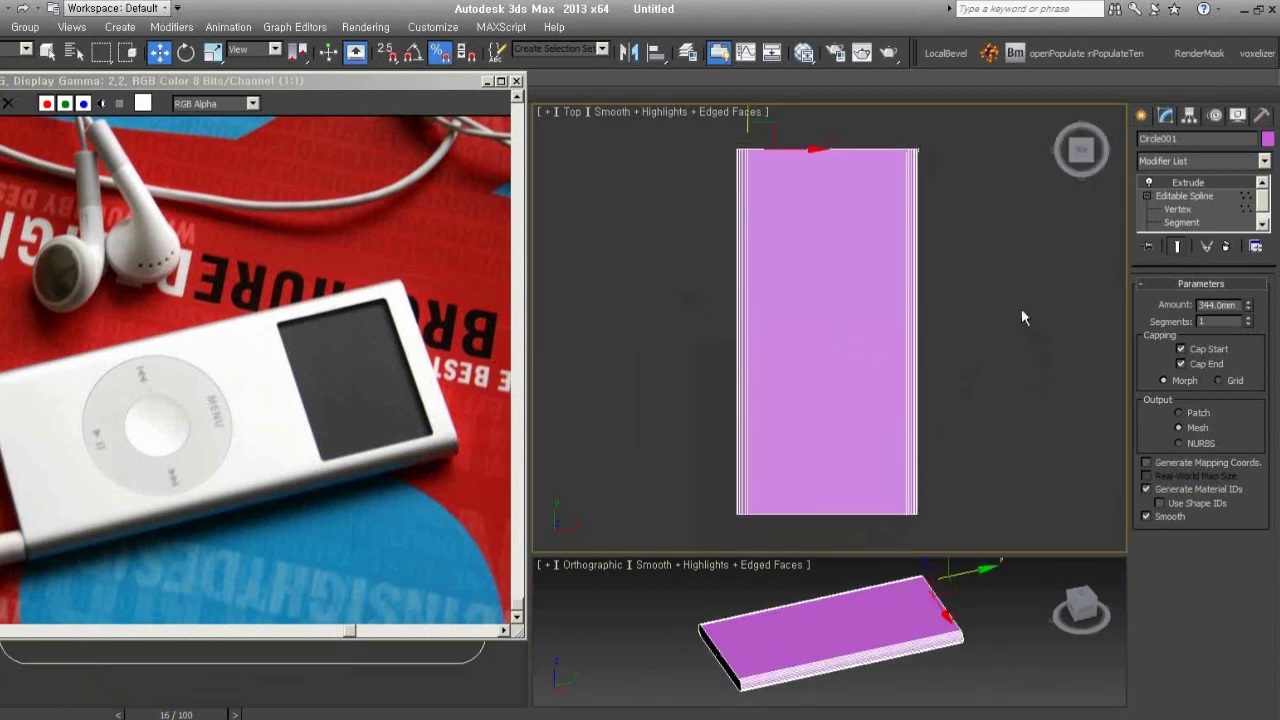
left_click(1141, 115)
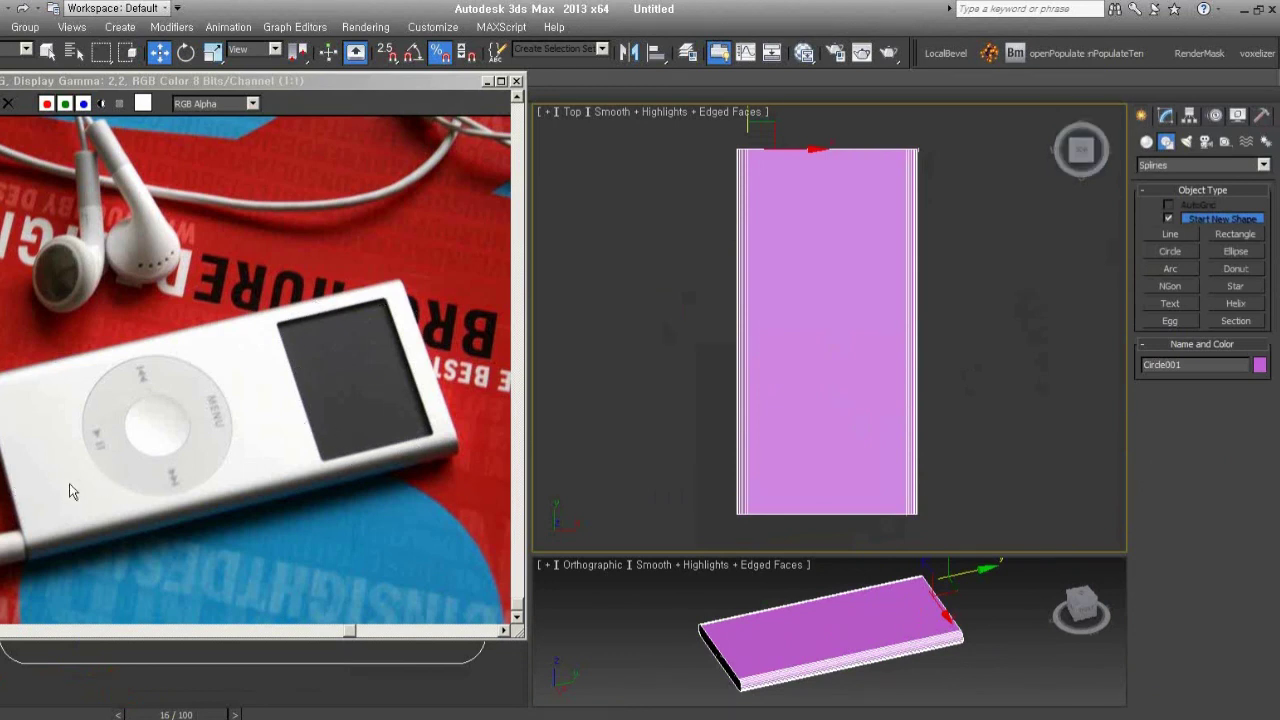
Draw the click-wheel donut on the body's top face
left_click(1165, 252)
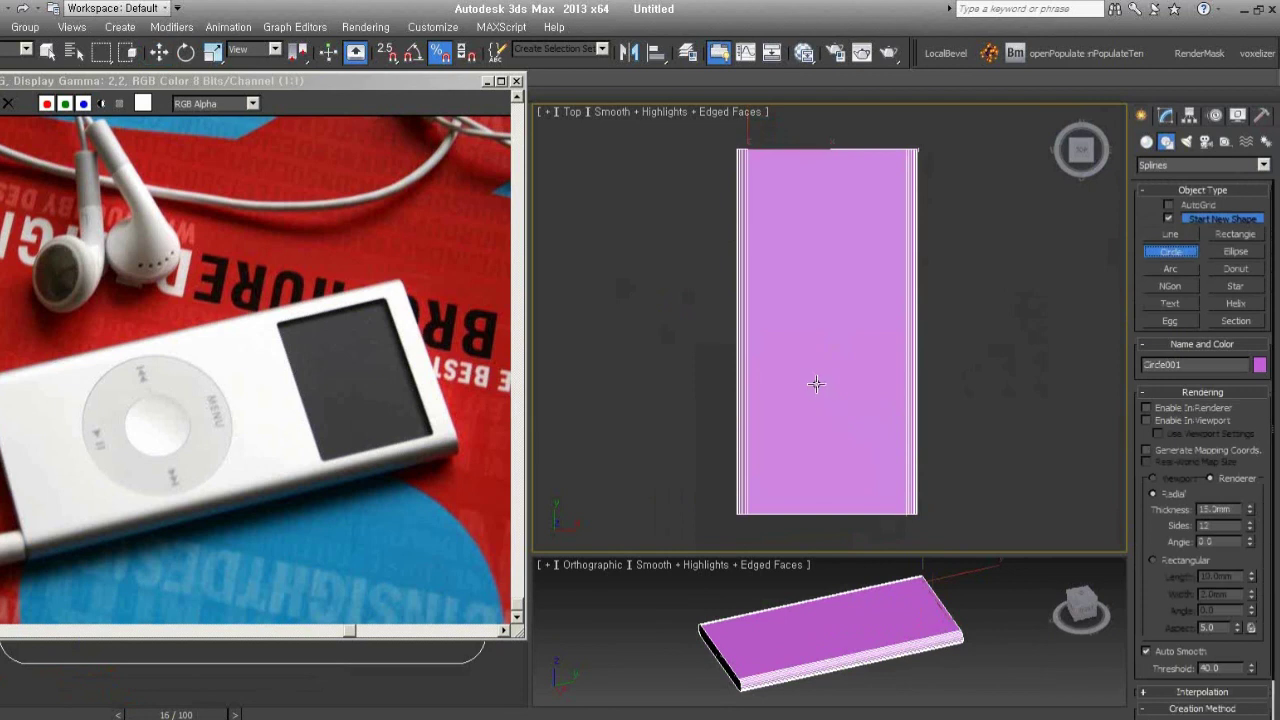
left_click(1237, 271)
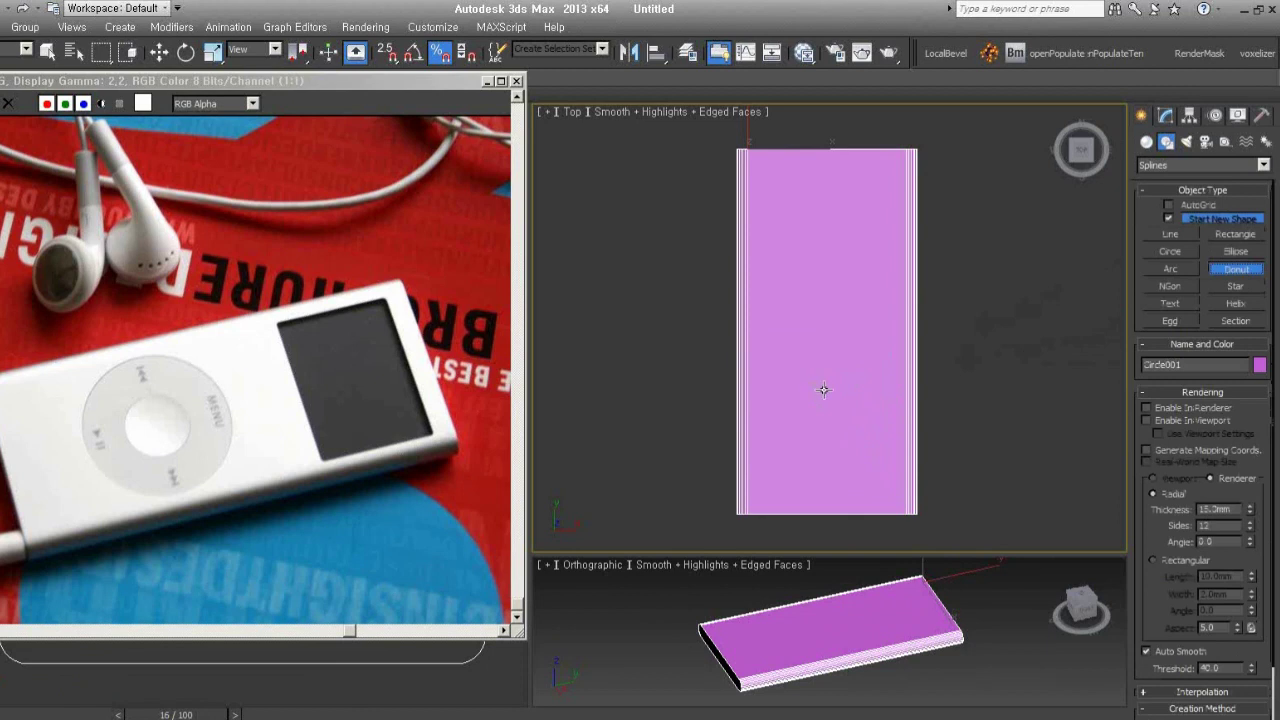
mouse_move(823, 390)
left_mouse_down()
mouse_move(827, 424)
mouse_move(825, 412)
left_mouse_up()
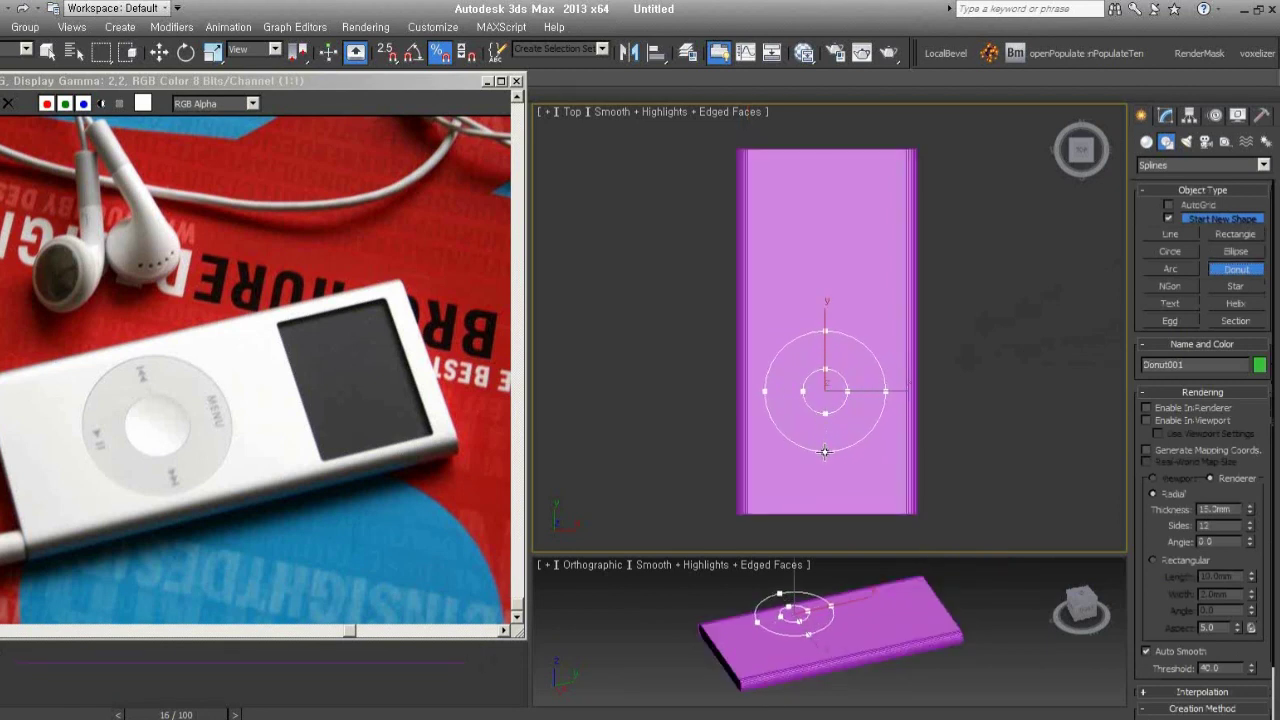
left_click(825, 452)
Draw the screen rectangle on the upper body and drag its corner radius to about 5.7mm
left_click(1254, 236)
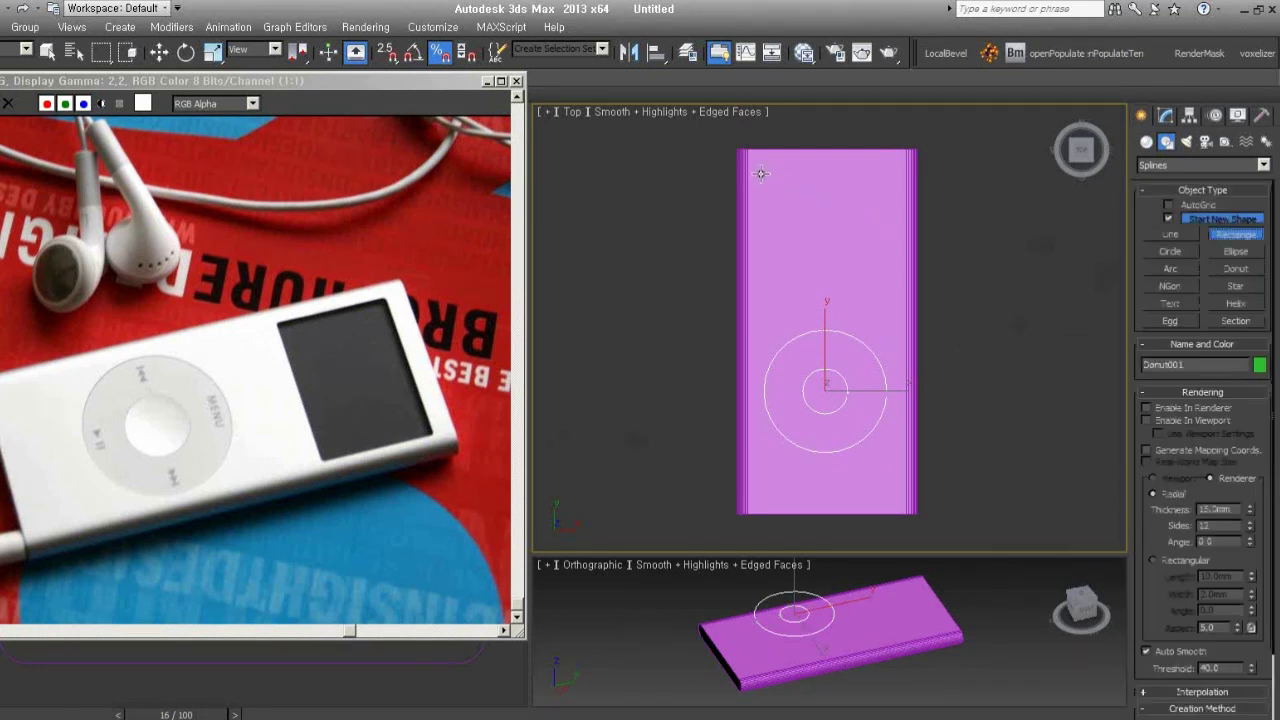
left_click_drag(764, 174, 896, 258)
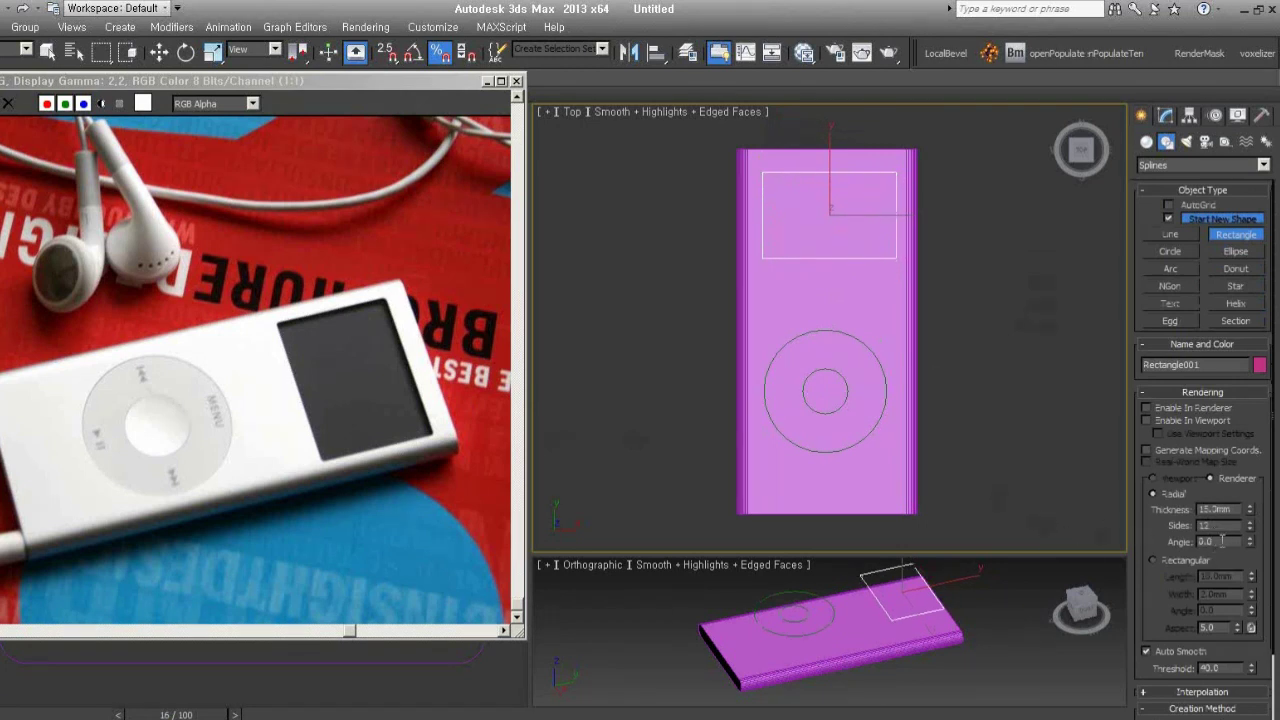
scroll(1192, 573, "down", 1)
scroll(1180, 480, "down", 1)
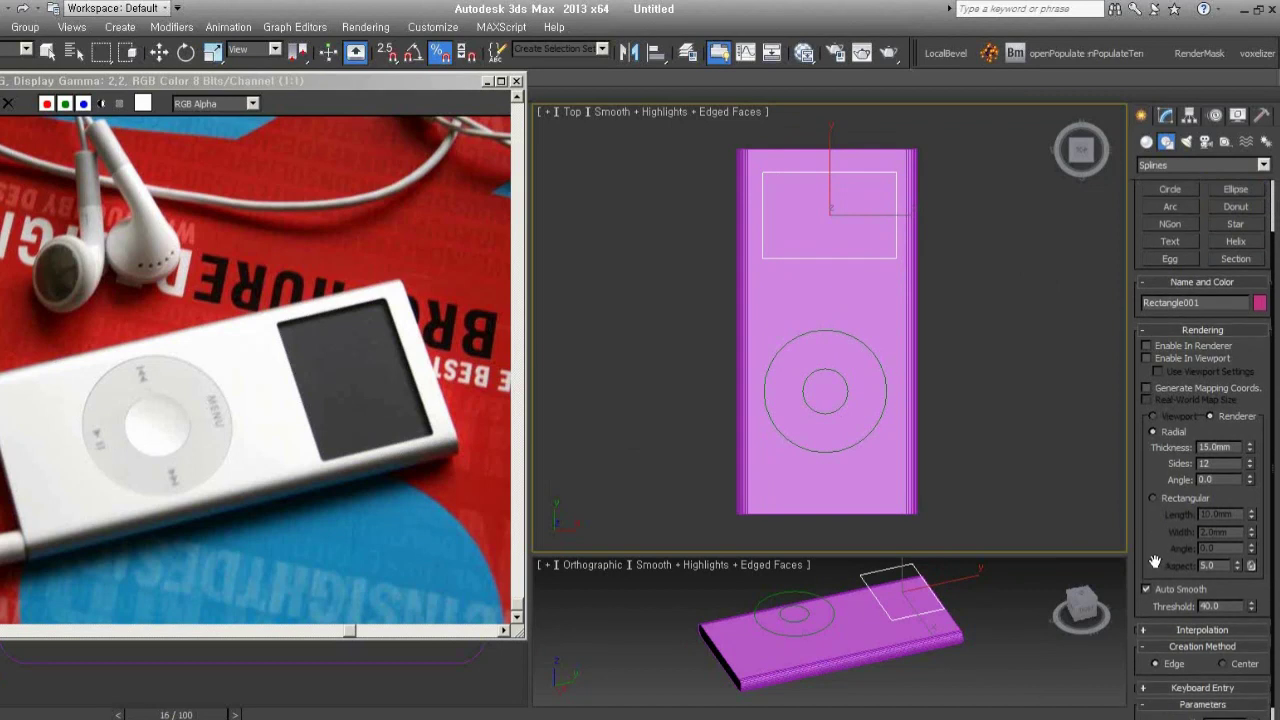
scroll(1170, 400, "down", 1)
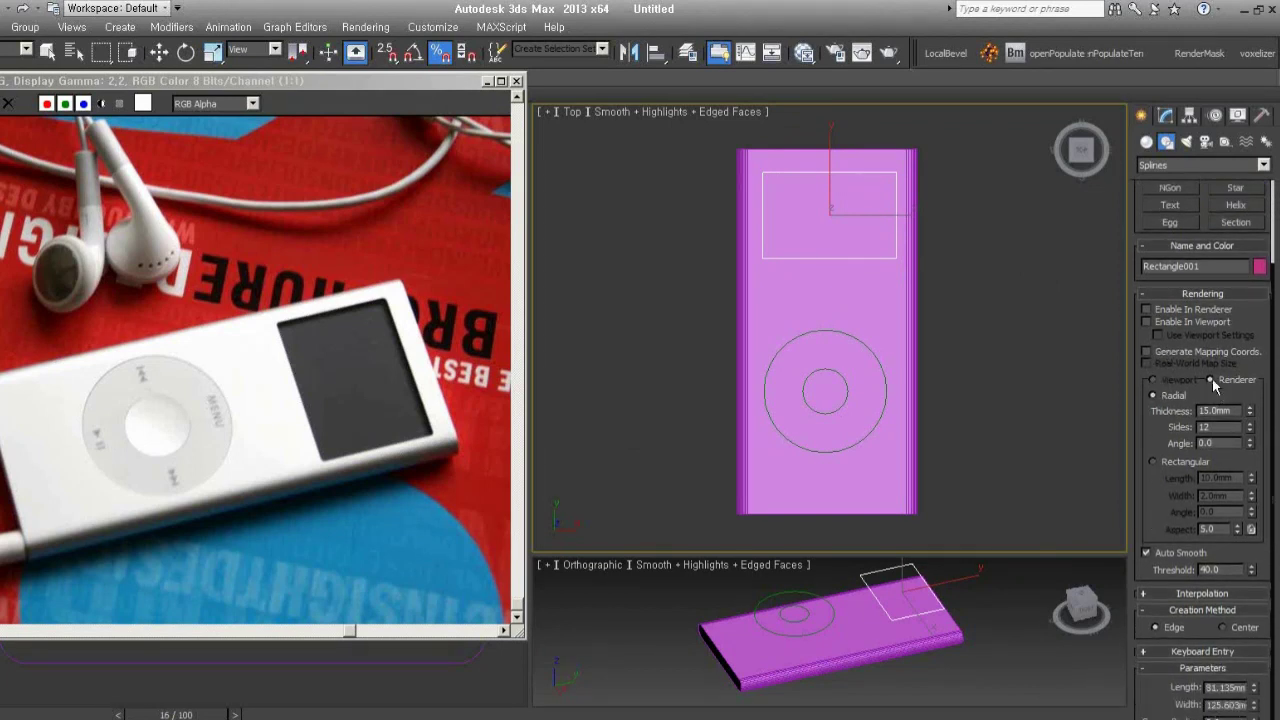
left_click(1200, 293)
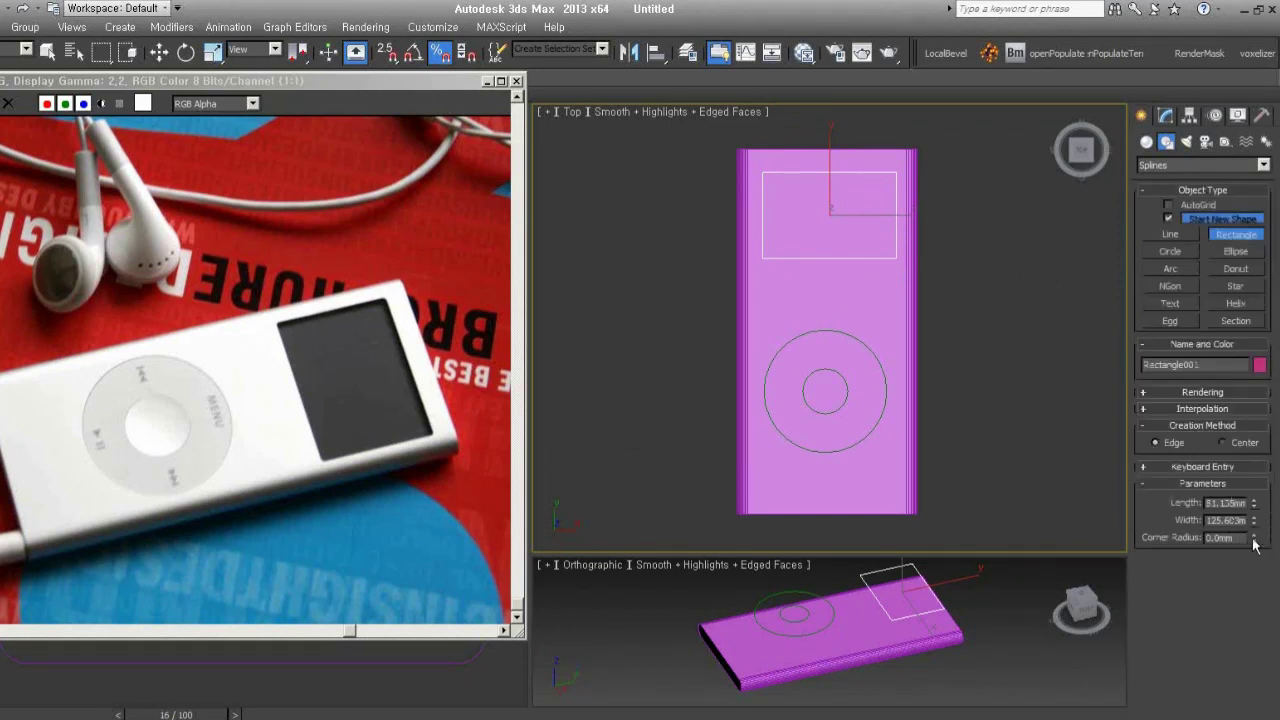
left_click_drag(1254, 538, 1257, 560)
Set the rectangle's corner radius to 5.0mm and slide it across the body
left_click(1240, 537)
type("5.0mm")
right_click(858, 370)
key("w")
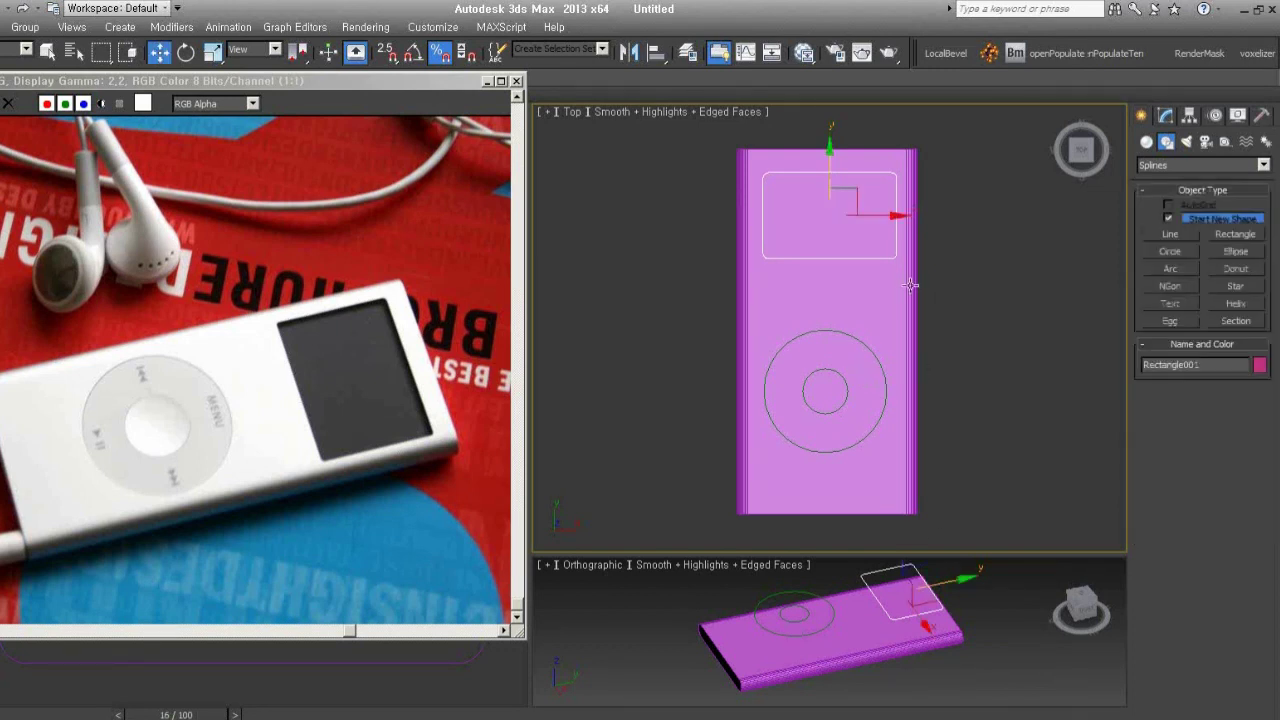
middle_click_drag(836, 170, 787, 179)
mouse_move(832, 228)
left_mouse_down()
mouse_move(875, 228)
mouse_move(797, 230)
mouse_move(834, 229)
left_mouse_up()
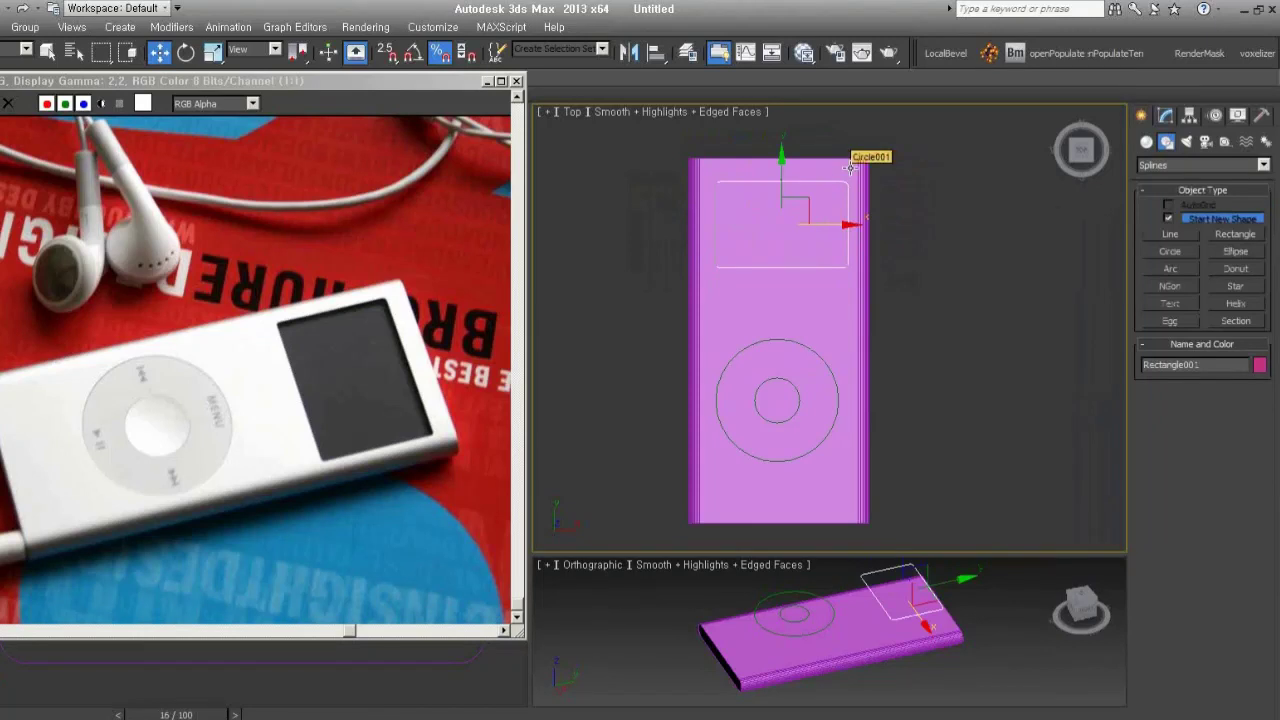
Align the click-wheel circles and screen rectangle to the body's centre on X Position
key("alt+a")
right_click(829, 391)
left_click(797, 391, "ctrl")
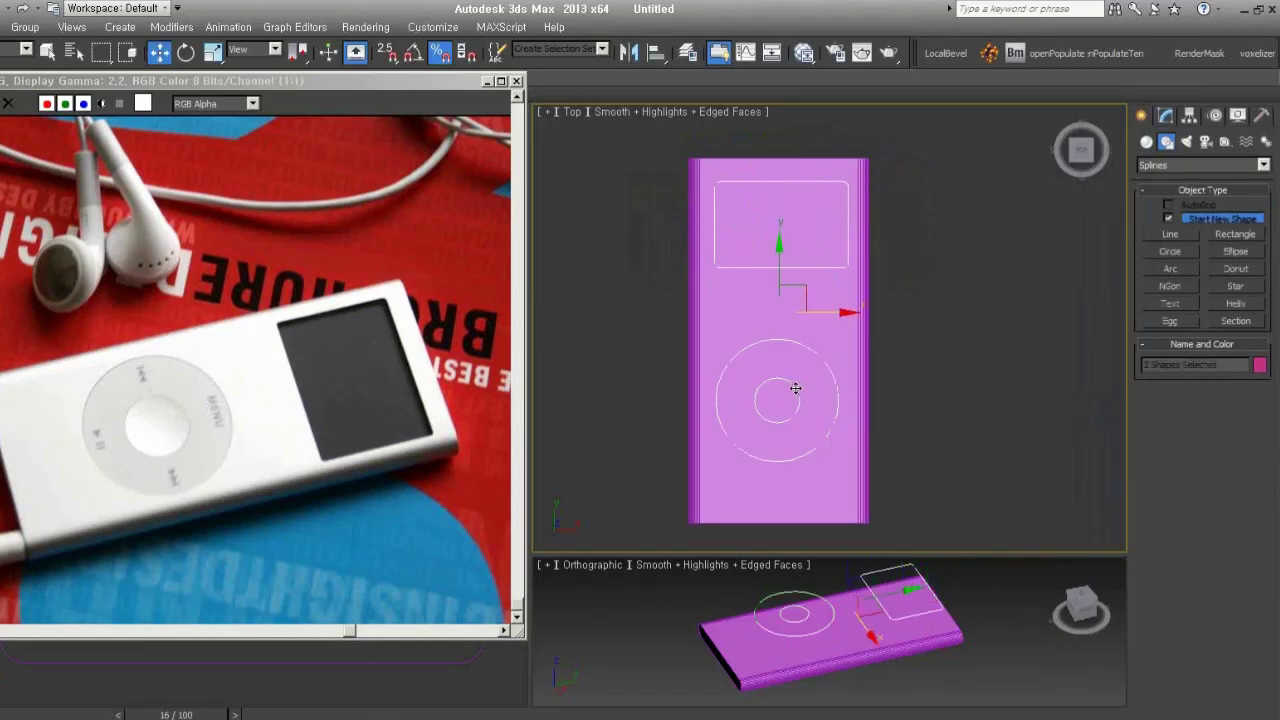
key("alt+a")
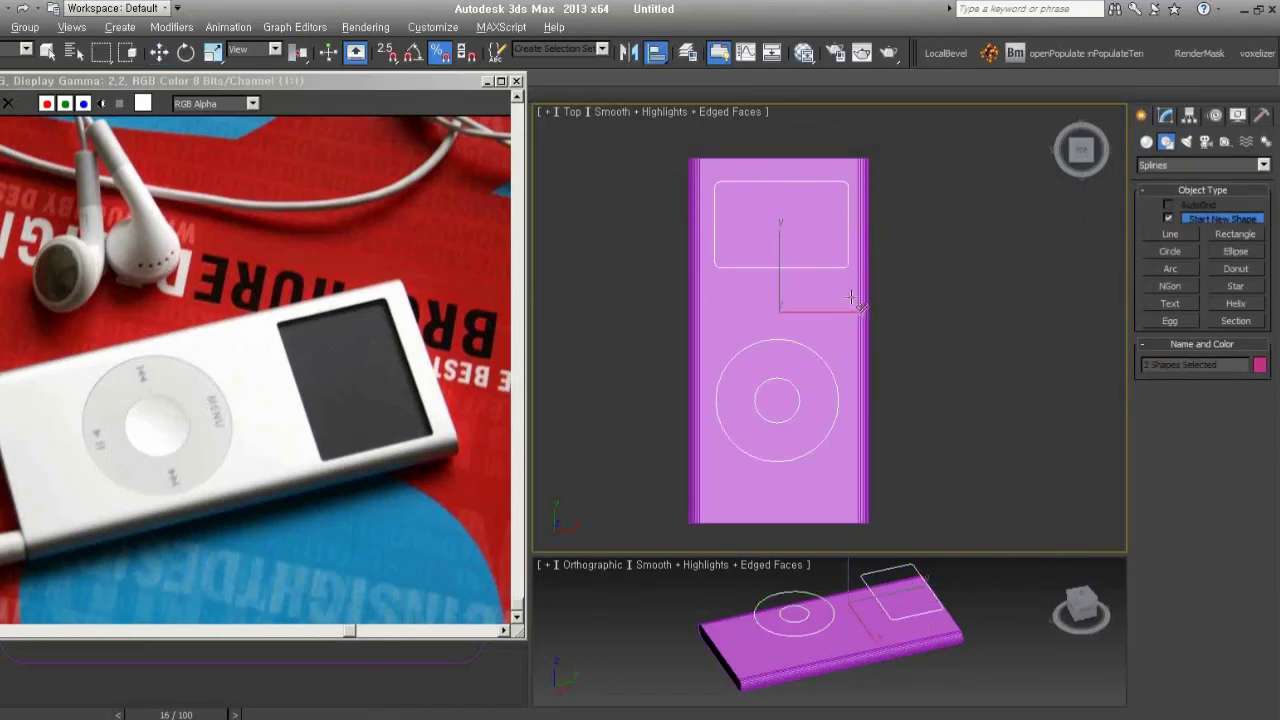
left_click(852, 298)
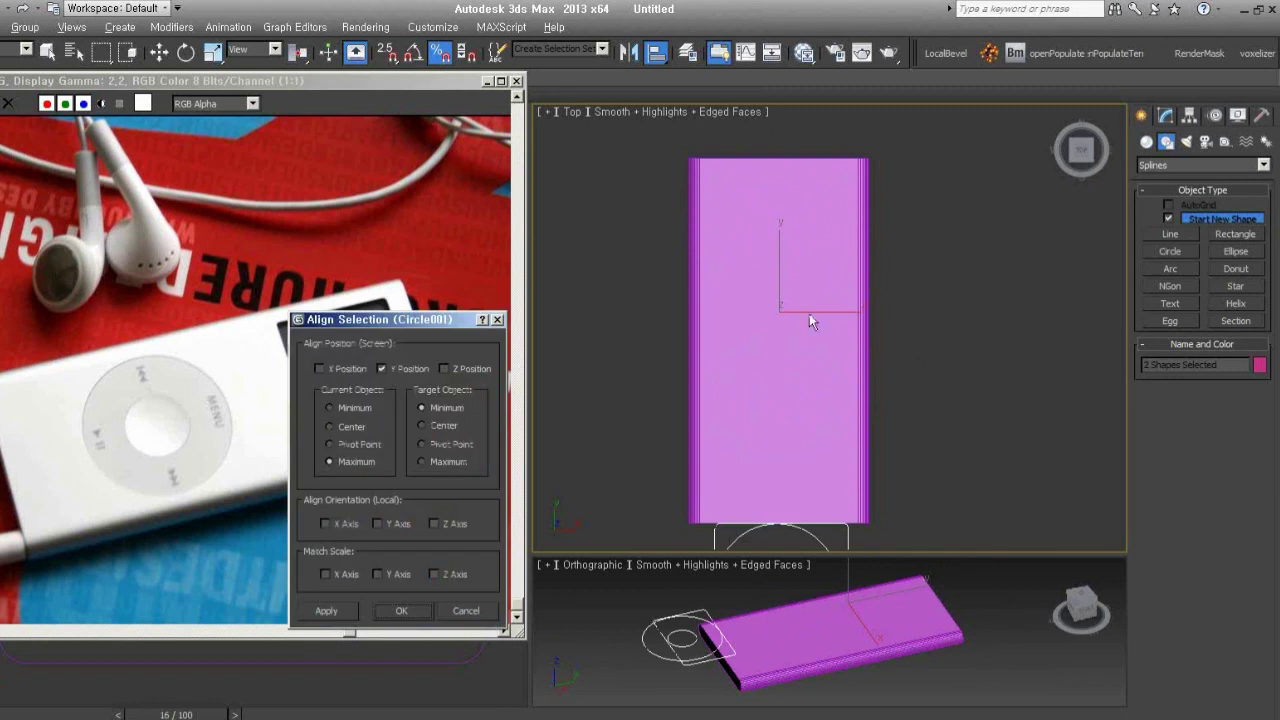
left_click(320, 368)
left_click(355, 426)
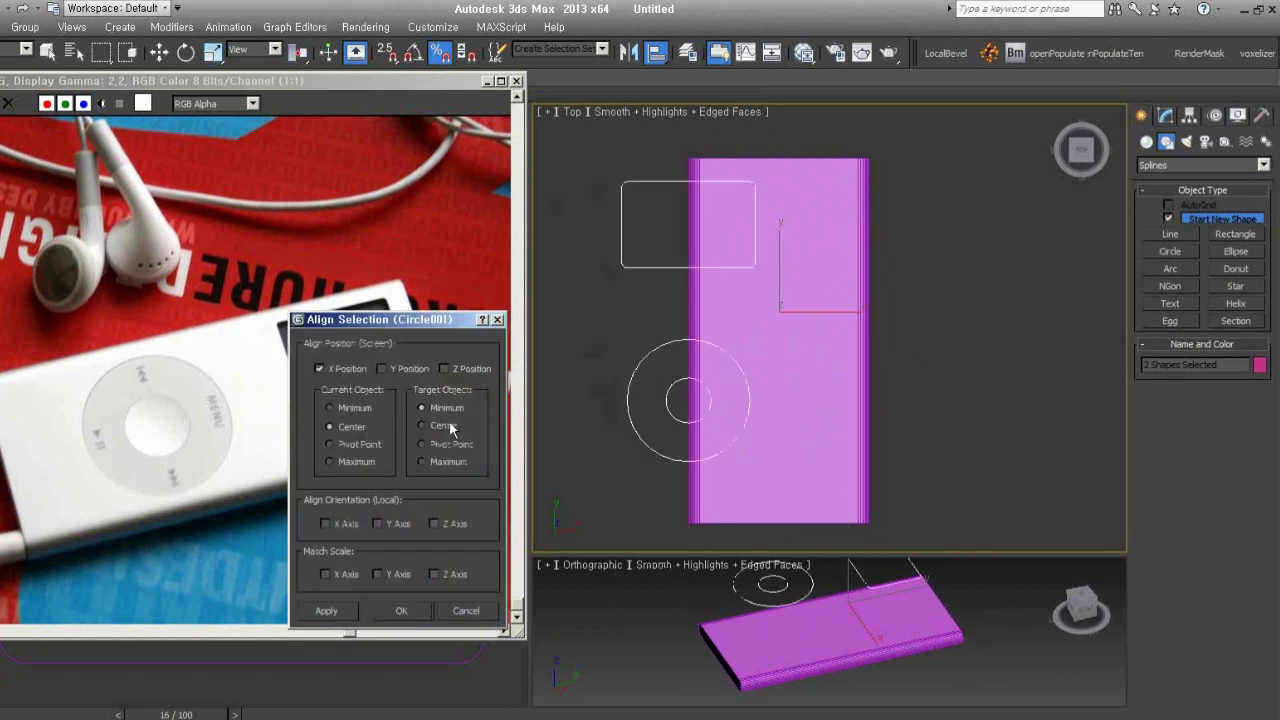
left_click(446, 425)
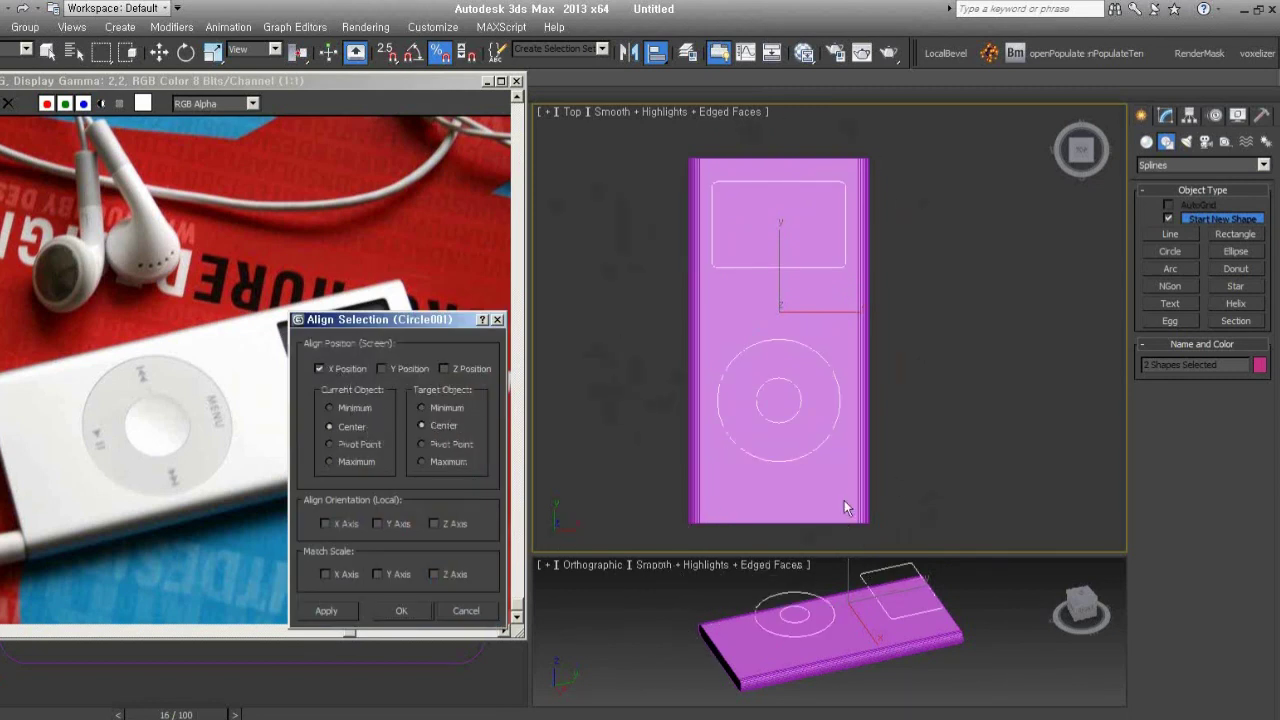
left_click(417, 611)
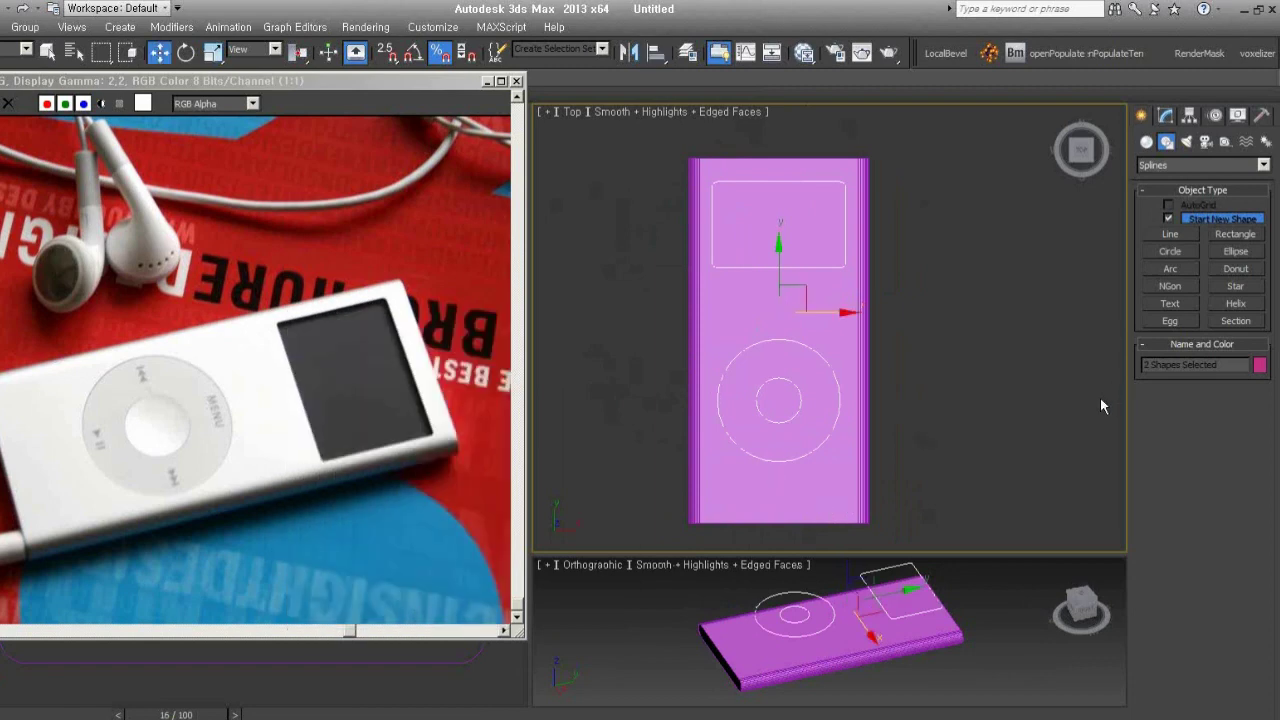
Check from several orbited angles that the shapes lie flush on the body's top
mouse_move(1090, 400)
middle_mouse_down("alt")
mouse_move(890, 437)
mouse_move(967, 343)
mouse_move(994, 352)
middle_mouse_up("alt")
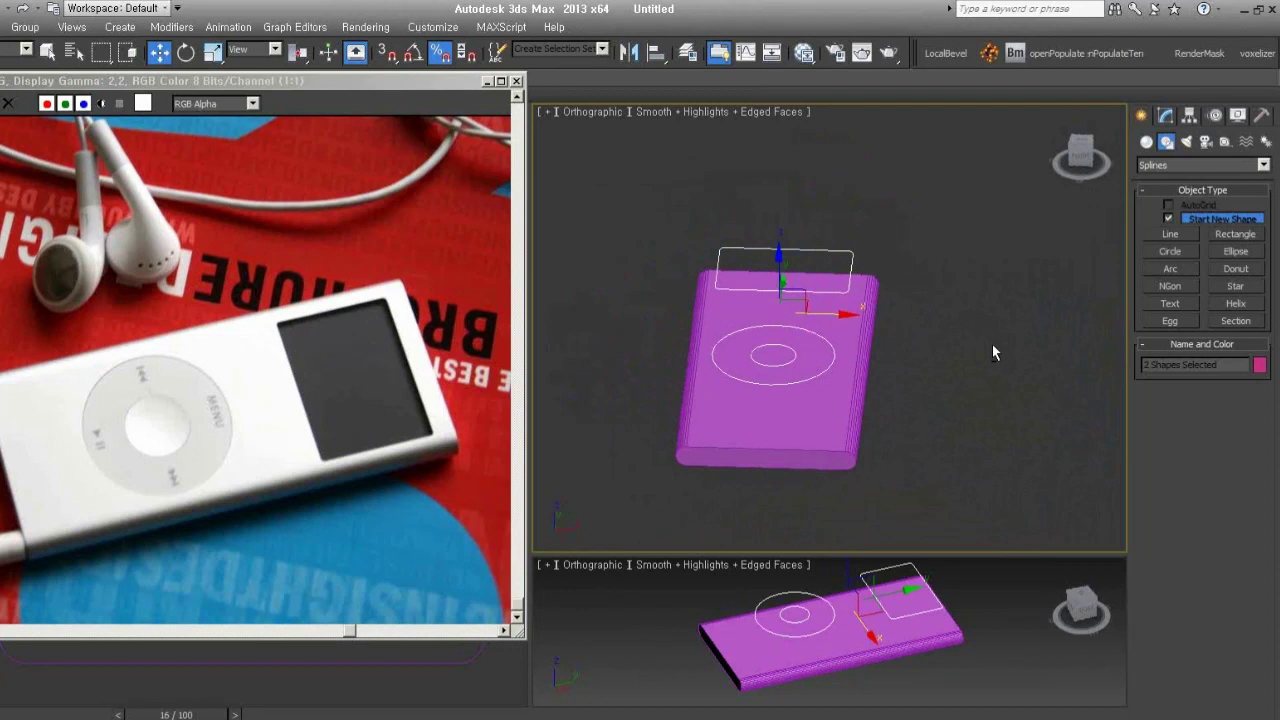
key("t")
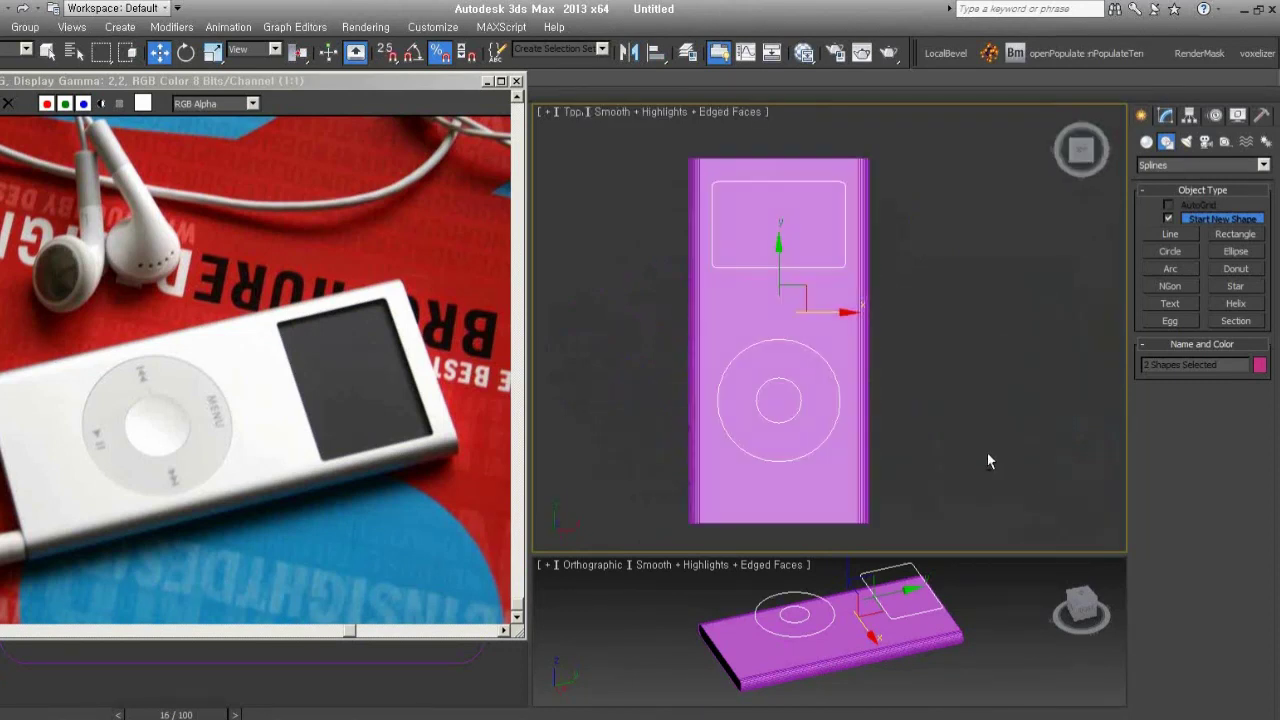
mouse_move(987, 455)
middle_mouse_down("alt")
mouse_move(884, 362)
mouse_move(861, 399)
middle_mouse_up("alt")
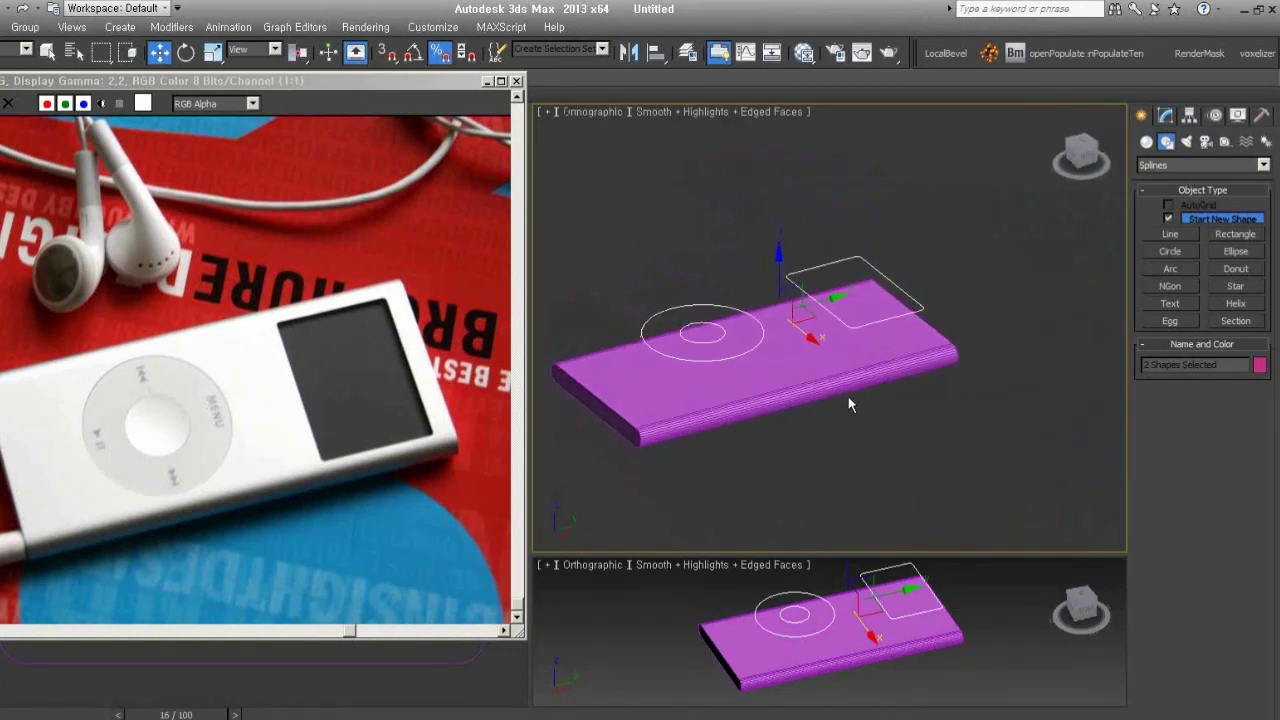
left_click(822, 357)
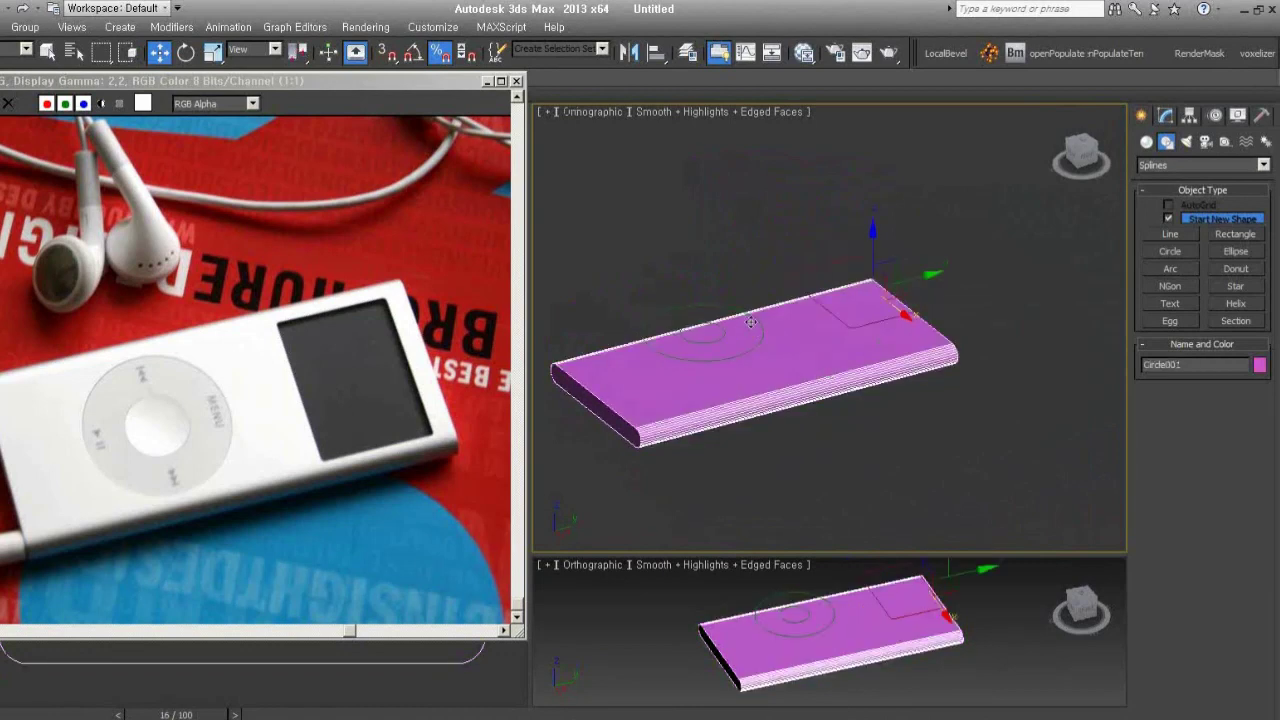
left_click(757, 318)
left_click(794, 267, "ctrl")
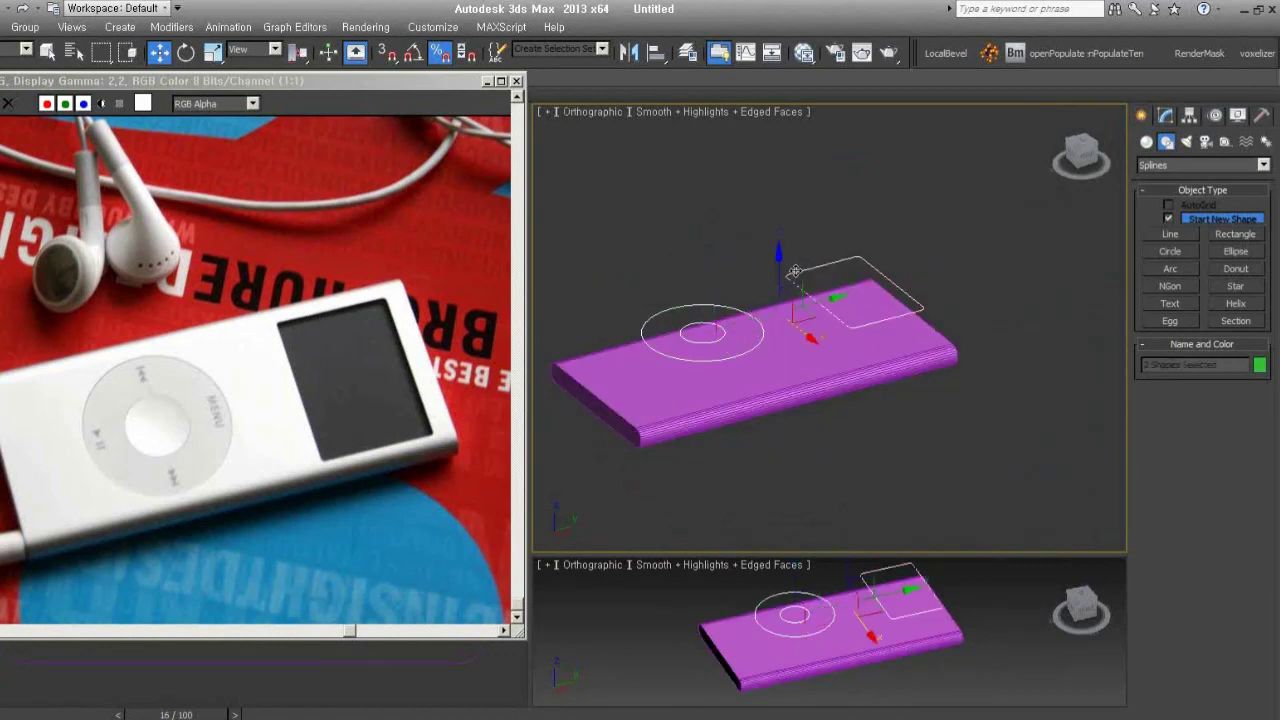
mouse_move(784, 427)
middle_mouse_down()
mouse_move(826, 397)
mouse_move(852, 428)
middle_mouse_up()
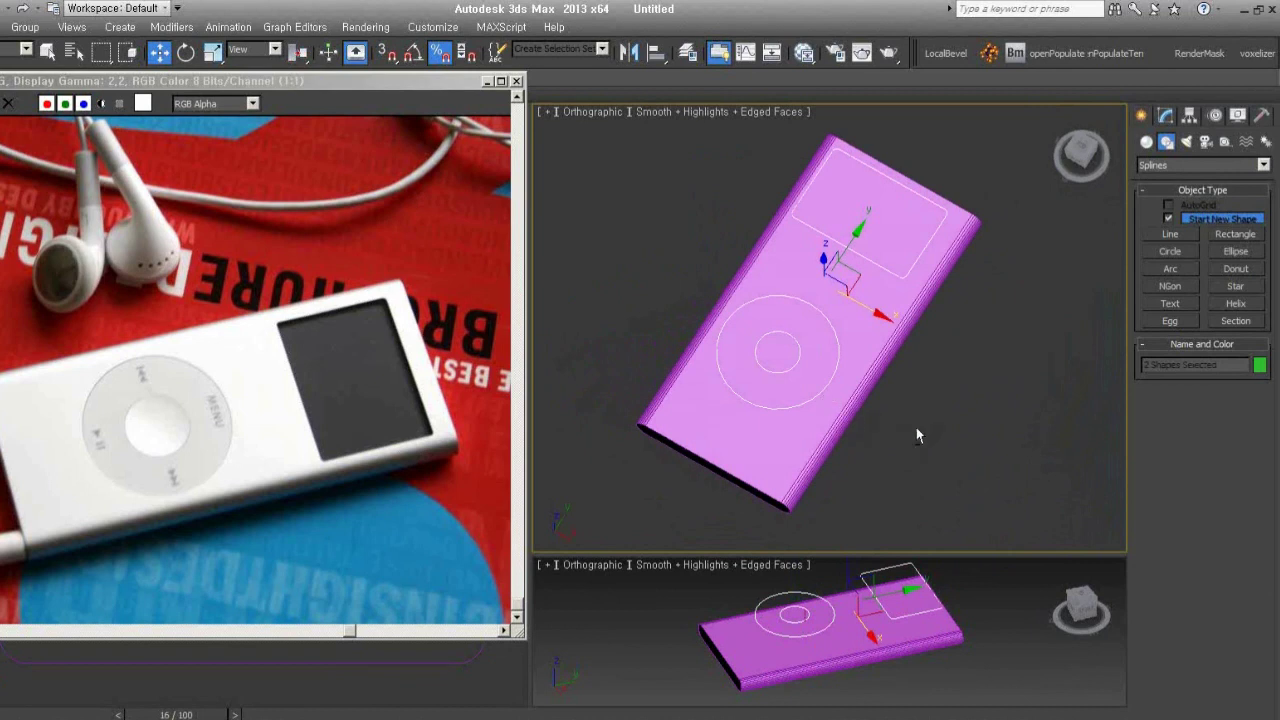
middle_click_drag(915, 430, 886, 384, "alt")
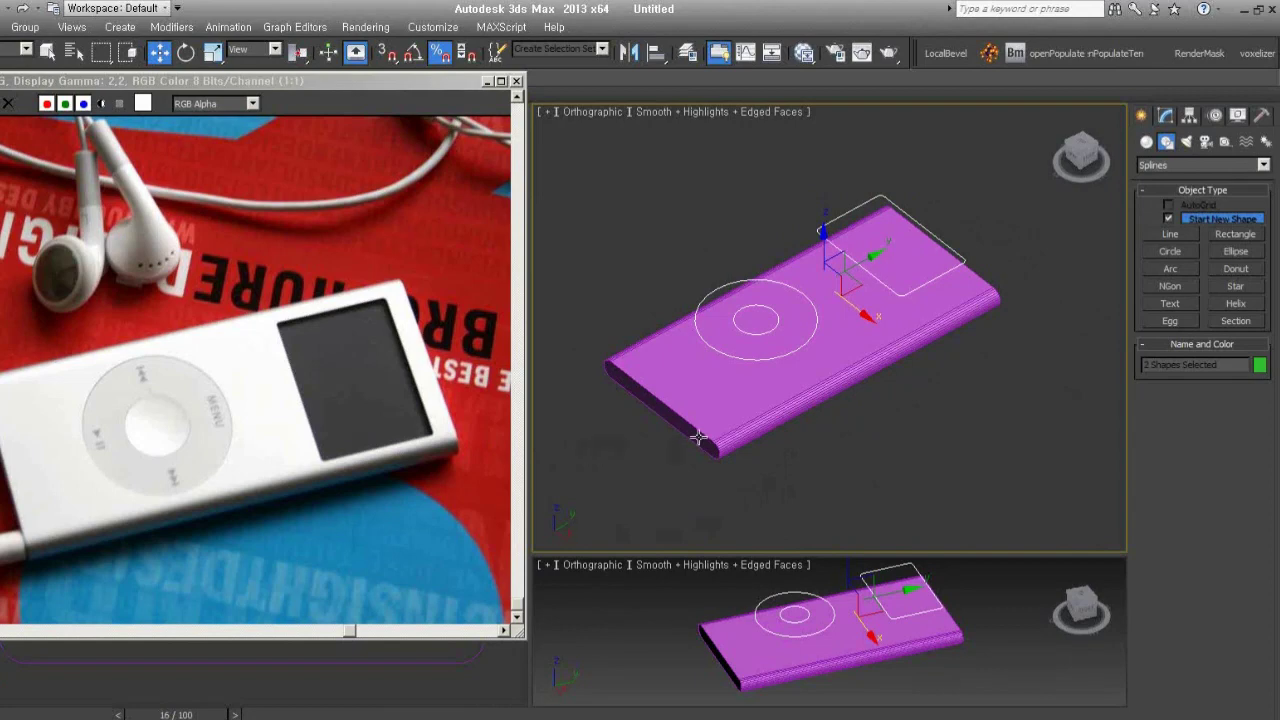
left_click(850, 378)
middle_click_drag(850, 378, 943, 372, "alt")
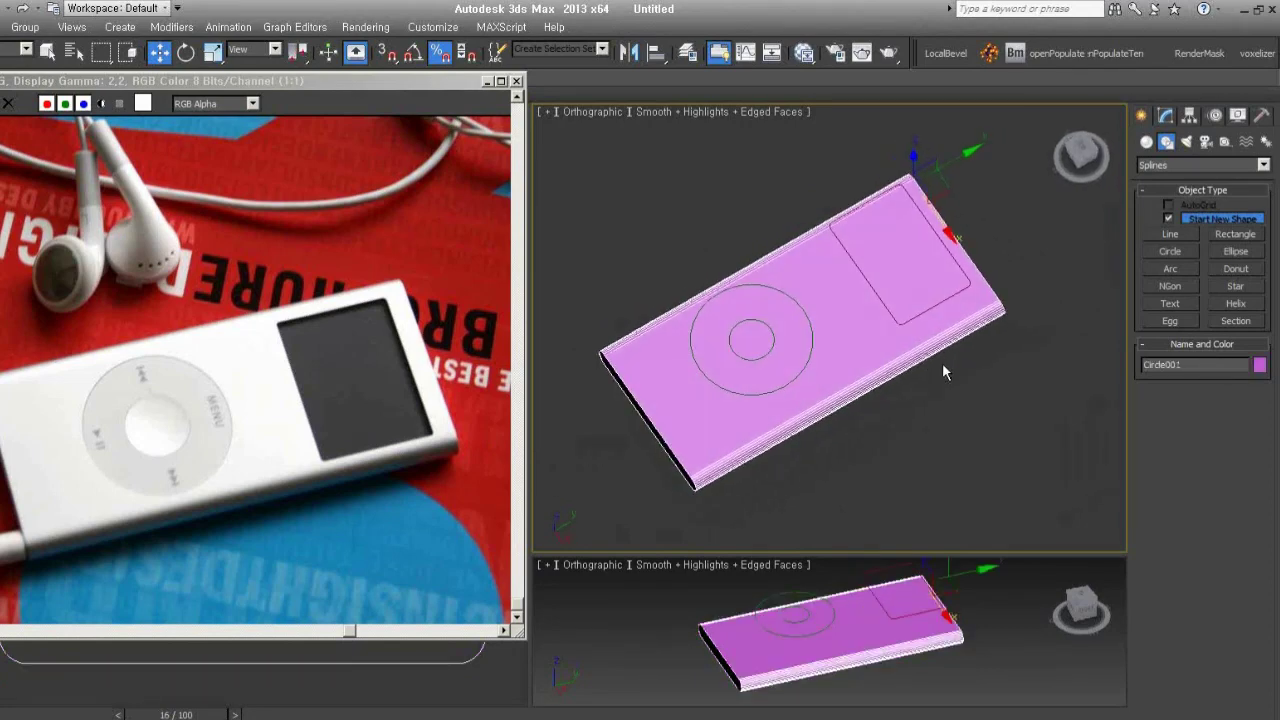
middle_click_drag(891, 428, 917, 391, "alt")
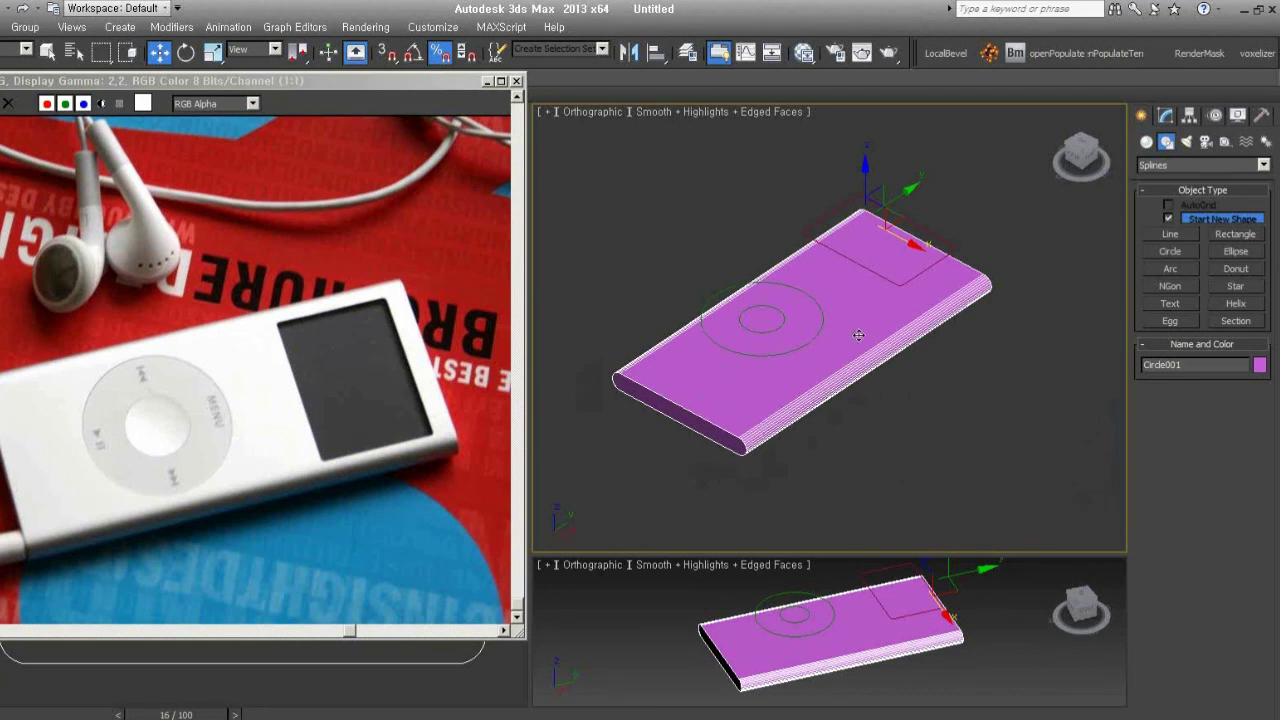
Create a ShapeMerge compound on the body and merge in the screen rectangle, Rectangle001
left_click(922, 352)
left_click(902, 338)
left_click(1146, 142)
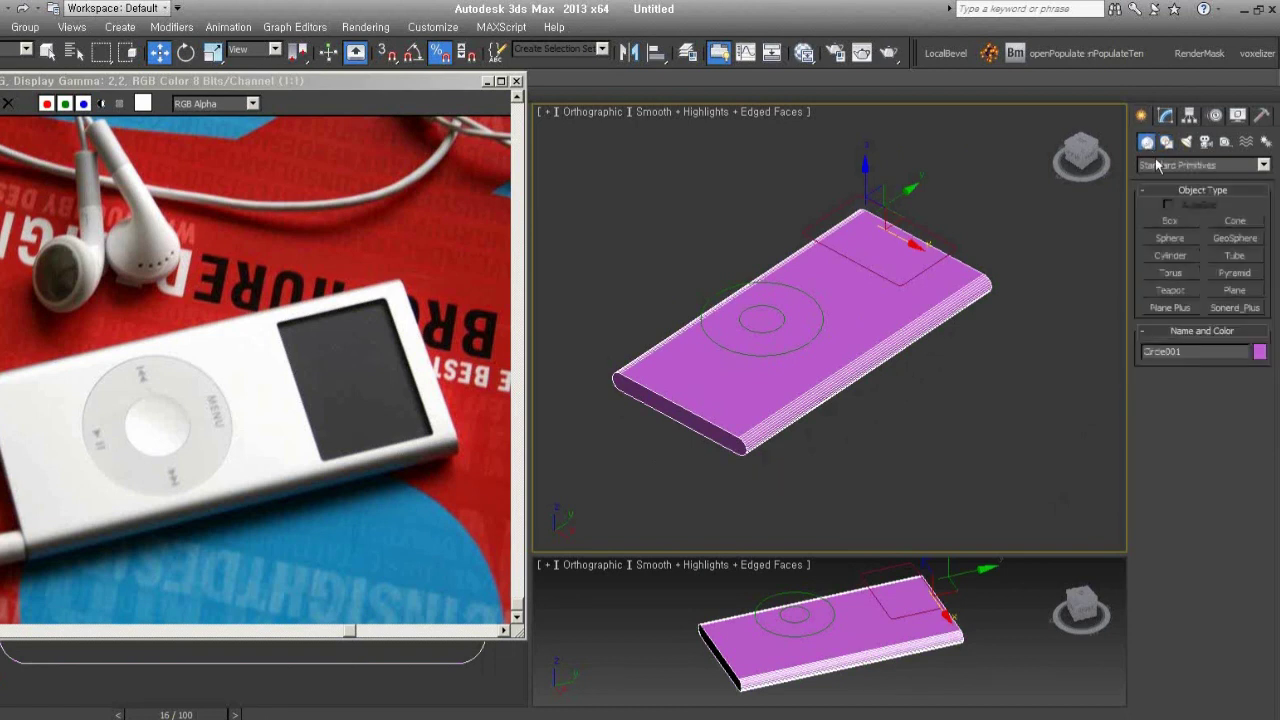
left_click(1190, 166)
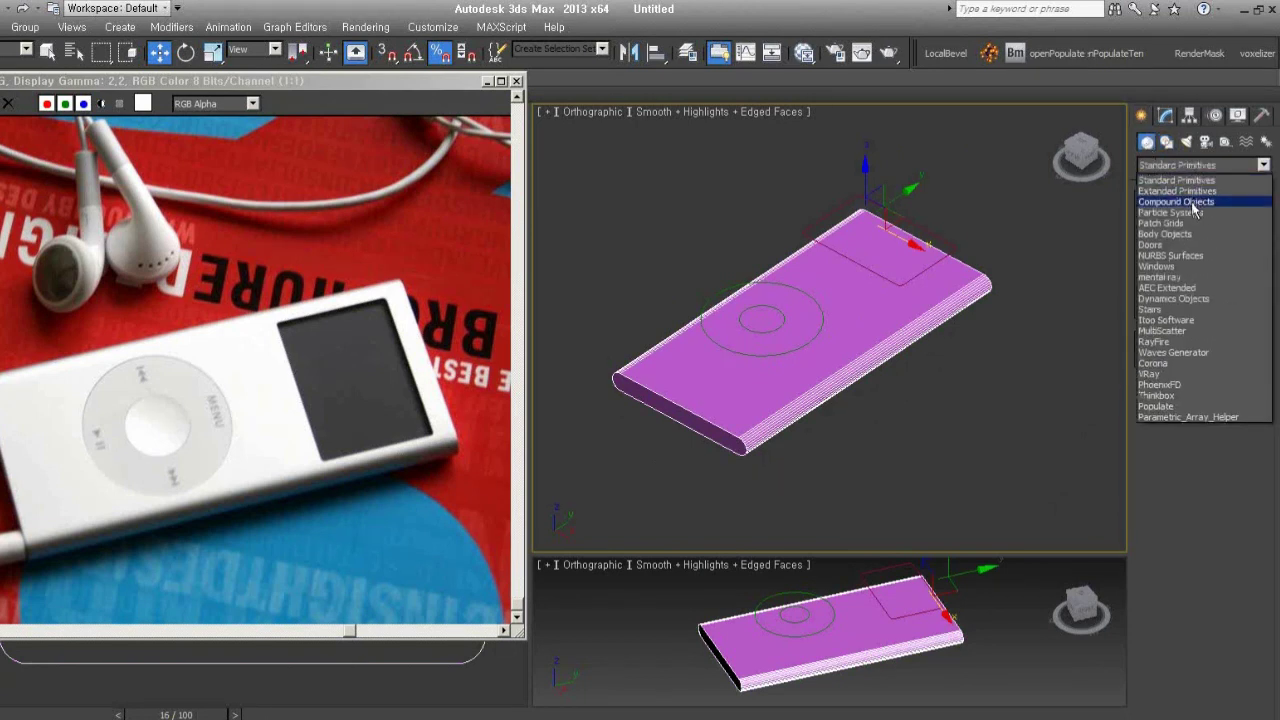
left_click(1191, 202)
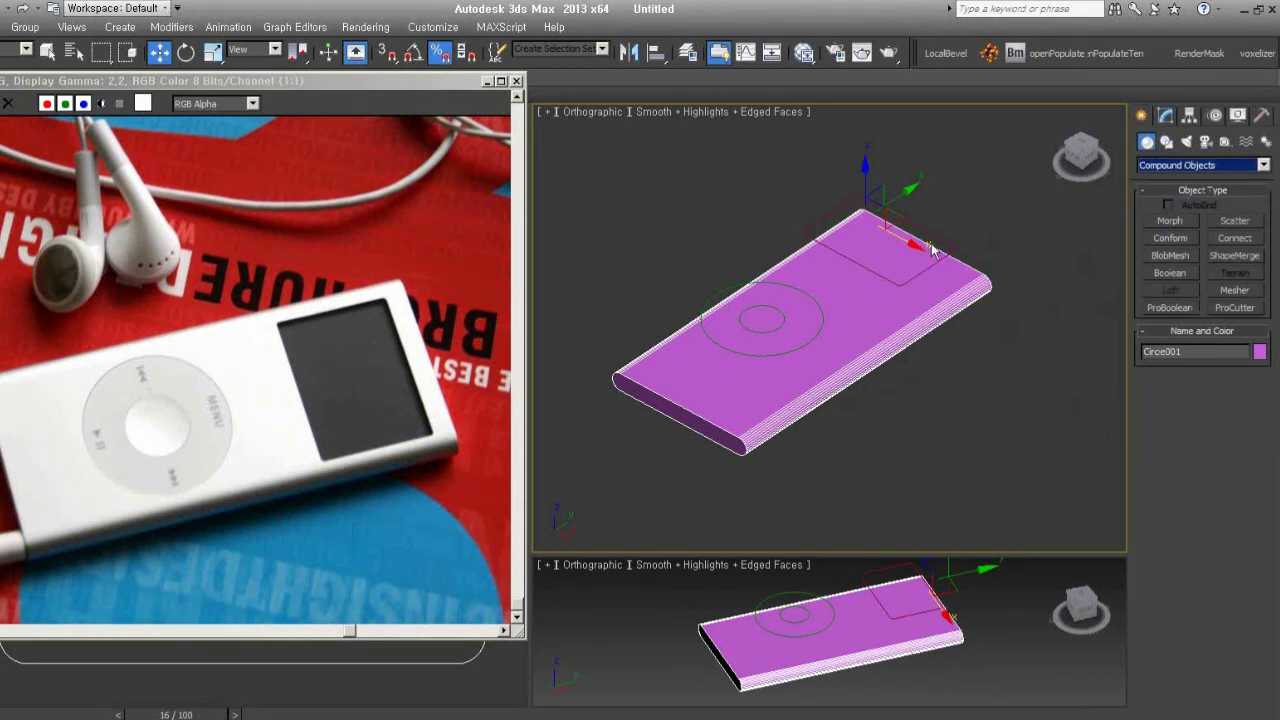
left_click(1232, 256)
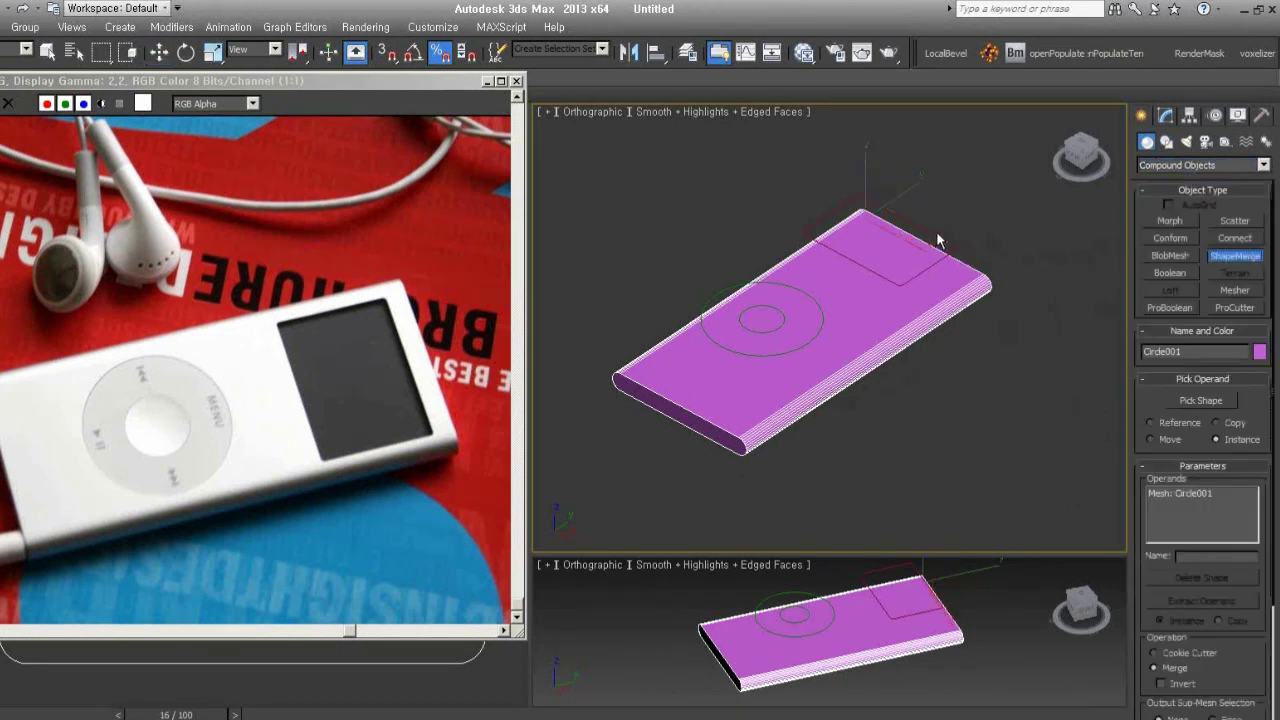
left_click(1222, 404)
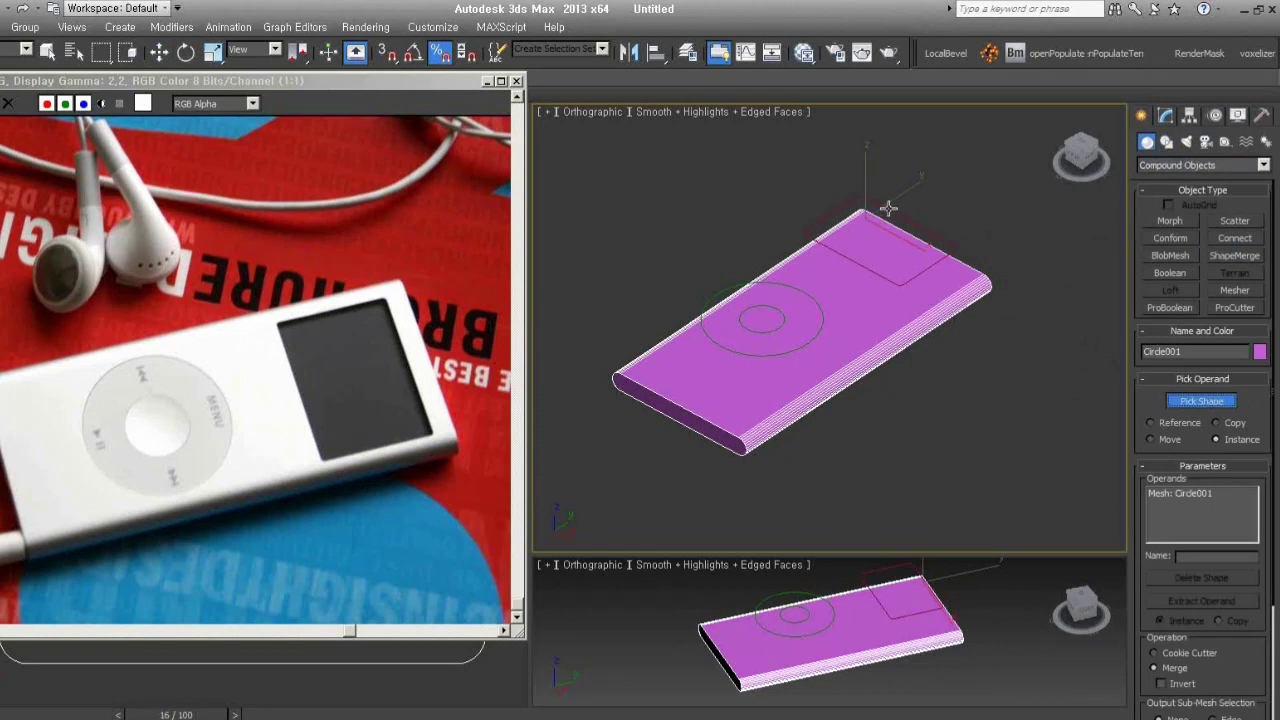
left_click(886, 214)
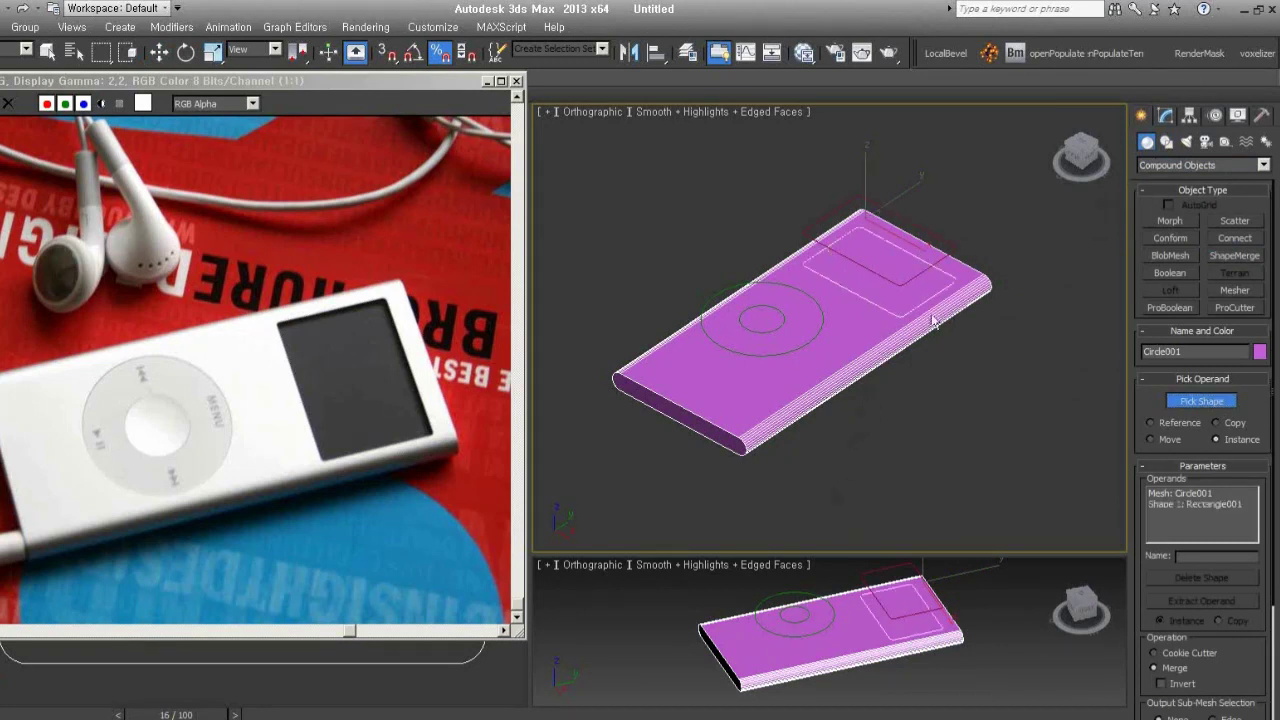
key("w")
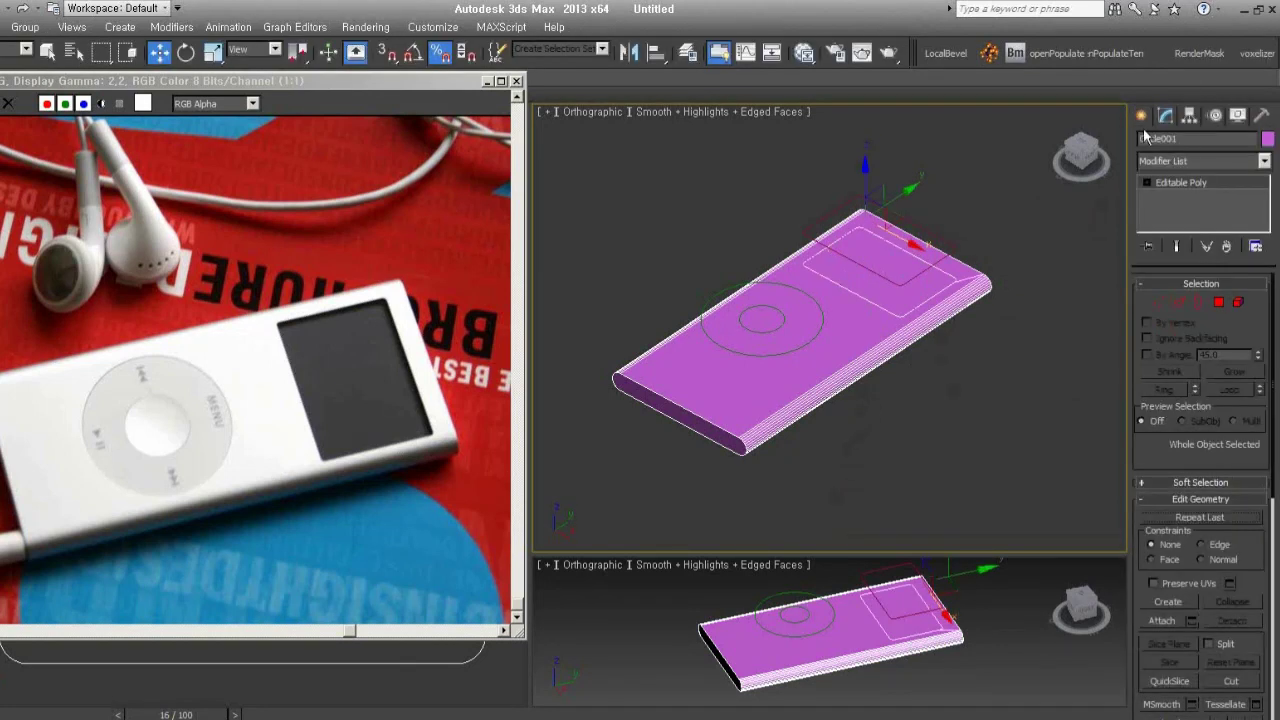
Run ShapeMerge again to imprint the click-wheel Donut001 into the top face
left_click(1139, 117)
left_click(1234, 255)
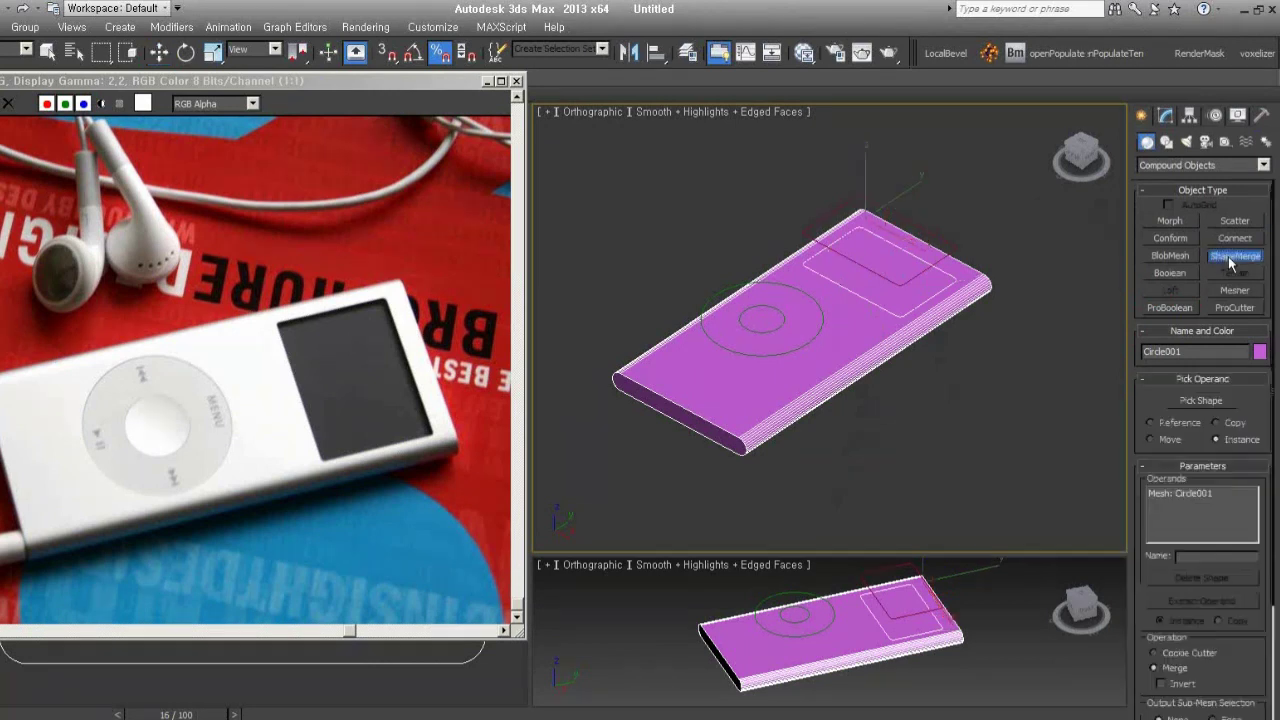
left_click(1205, 400)
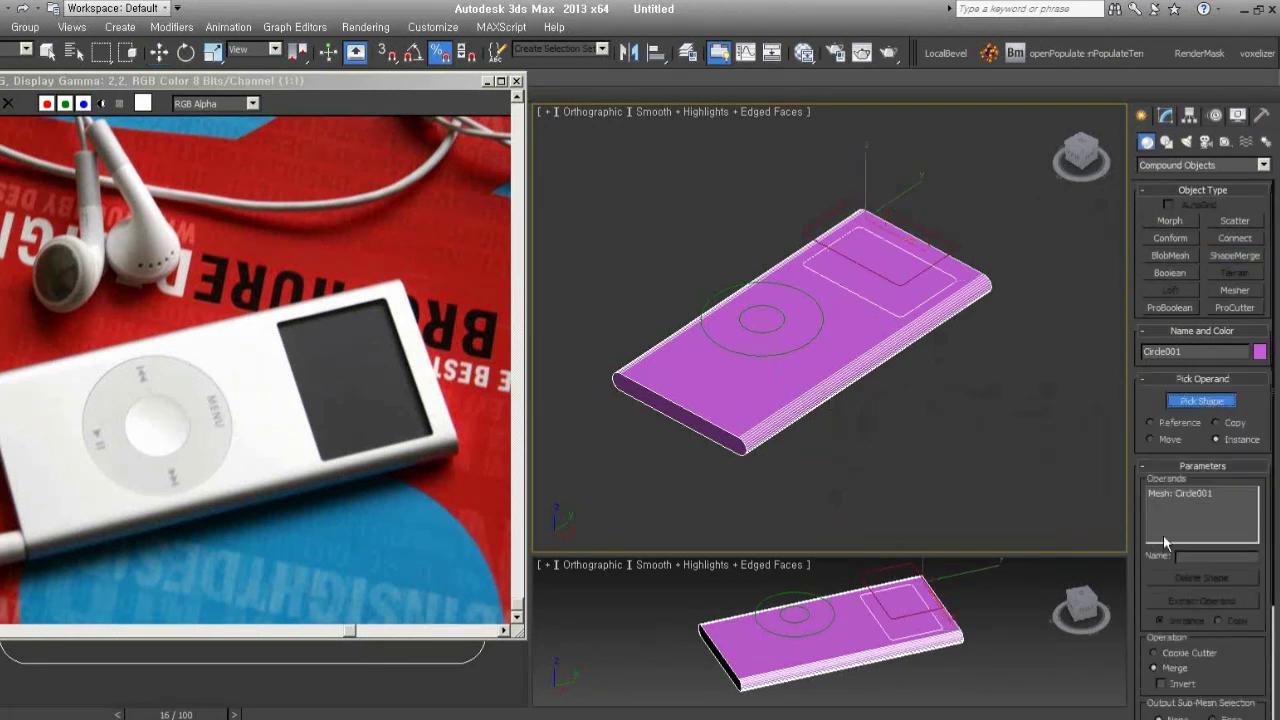
left_click(771, 325)
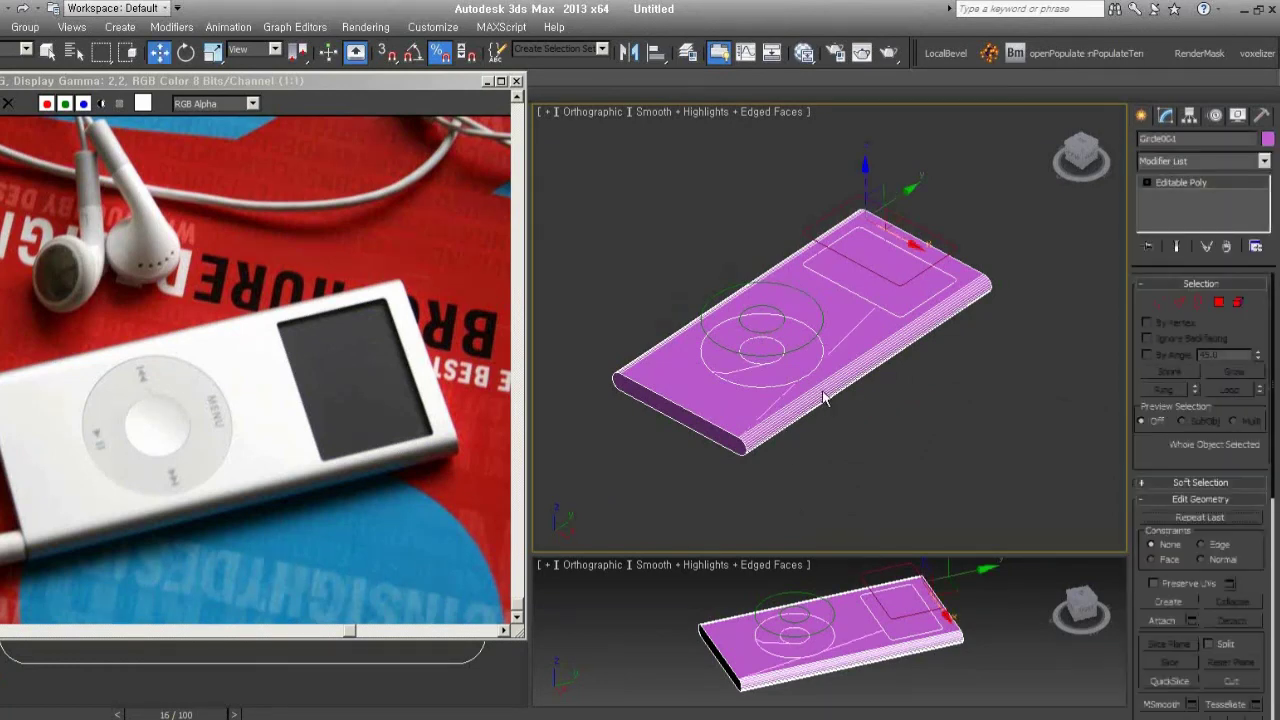
middle_click_drag(822, 397, 900, 360, "alt")
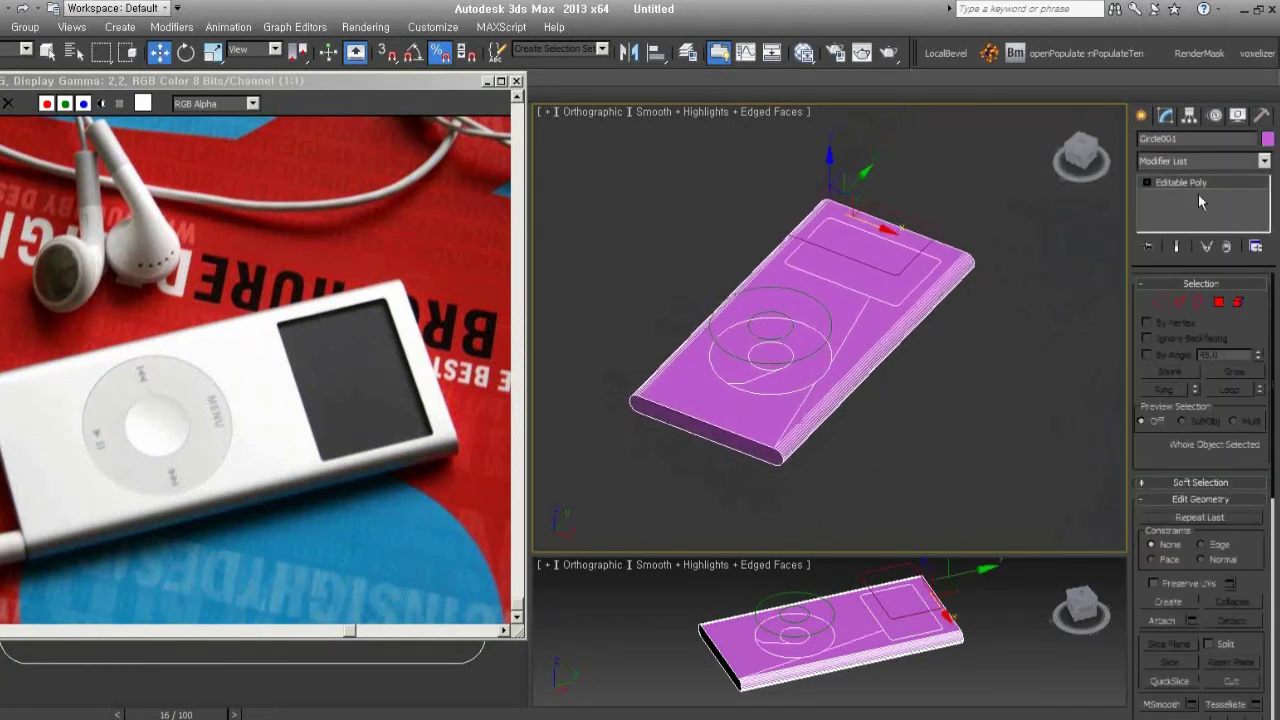
Detach the screen and click-wheel ring polygons into a new object, Object001
key("4")
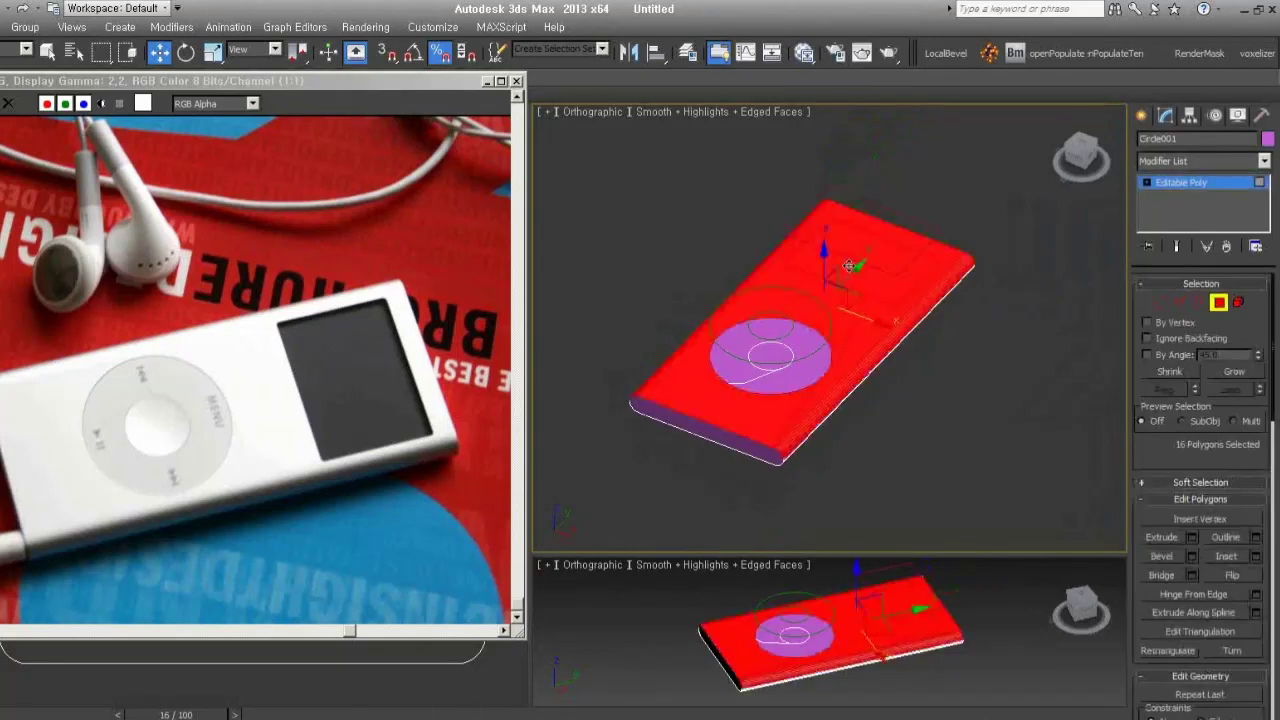
mouse_move(980, 379)
middle_mouse_down("alt")
mouse_move(923, 354)
mouse_move(945, 371)
middle_mouse_up("alt")
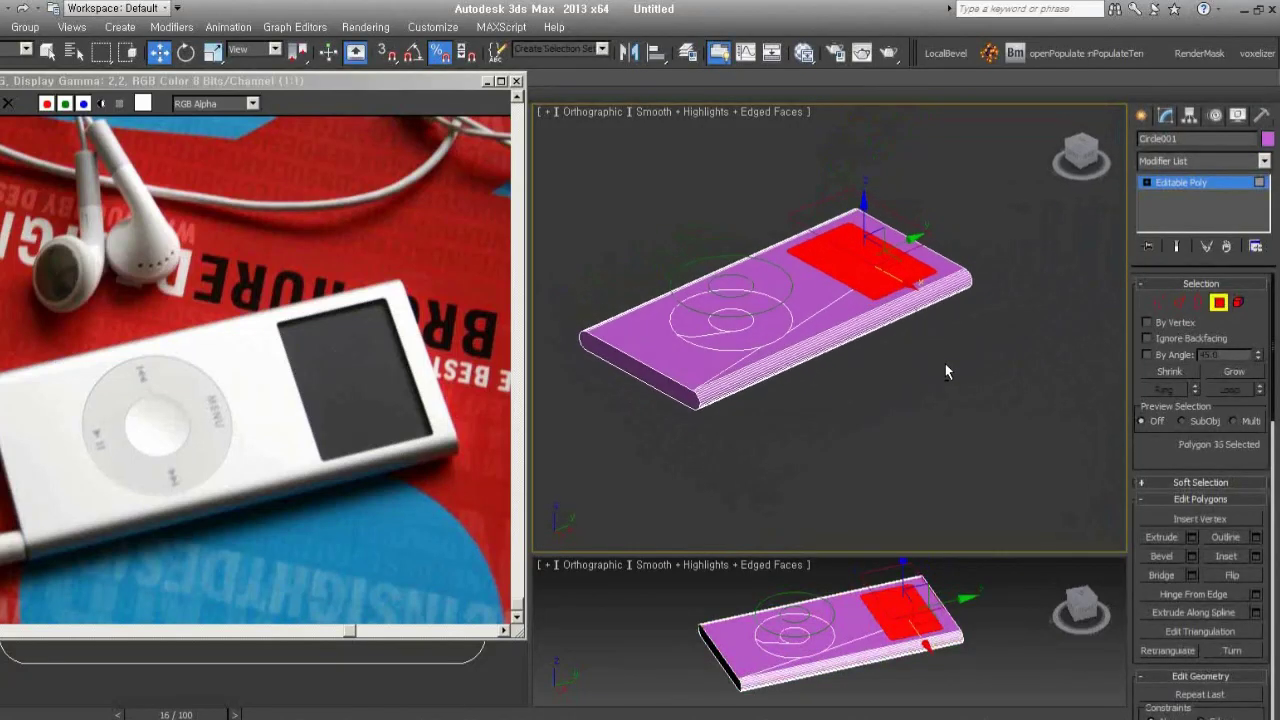
left_click(727, 341, "ctrl")
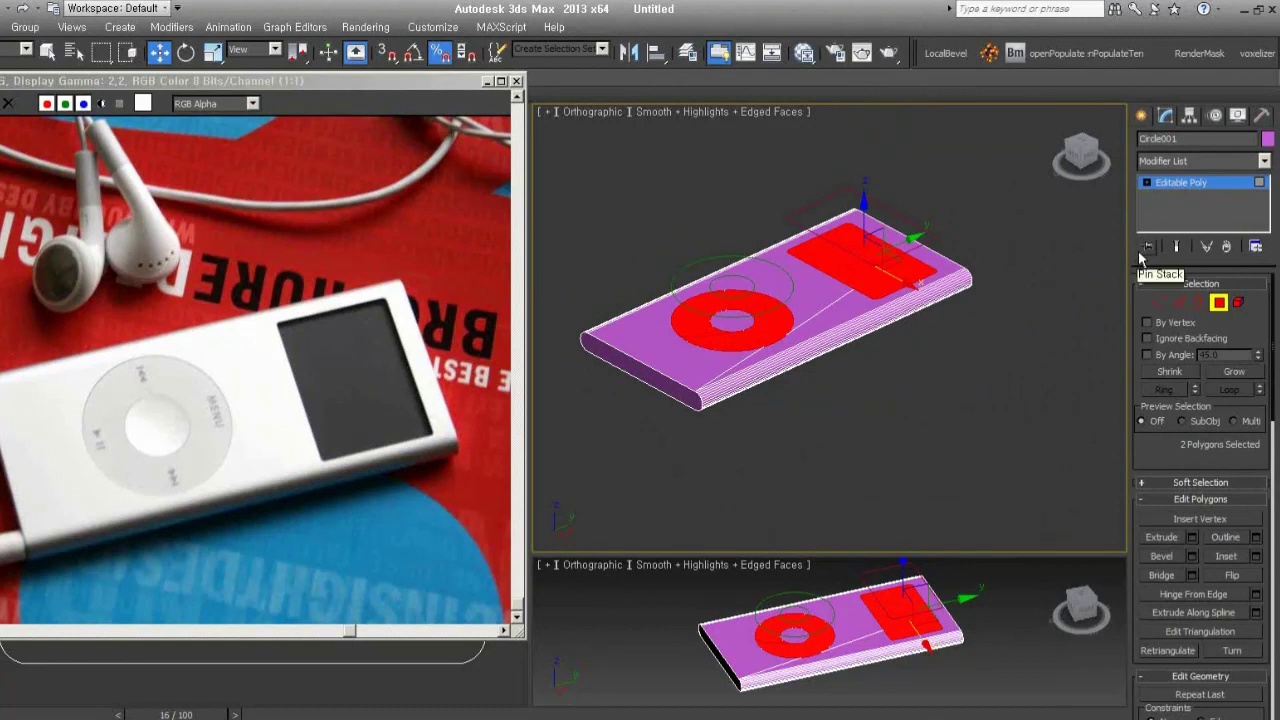
key("alt+d")
key("Return")
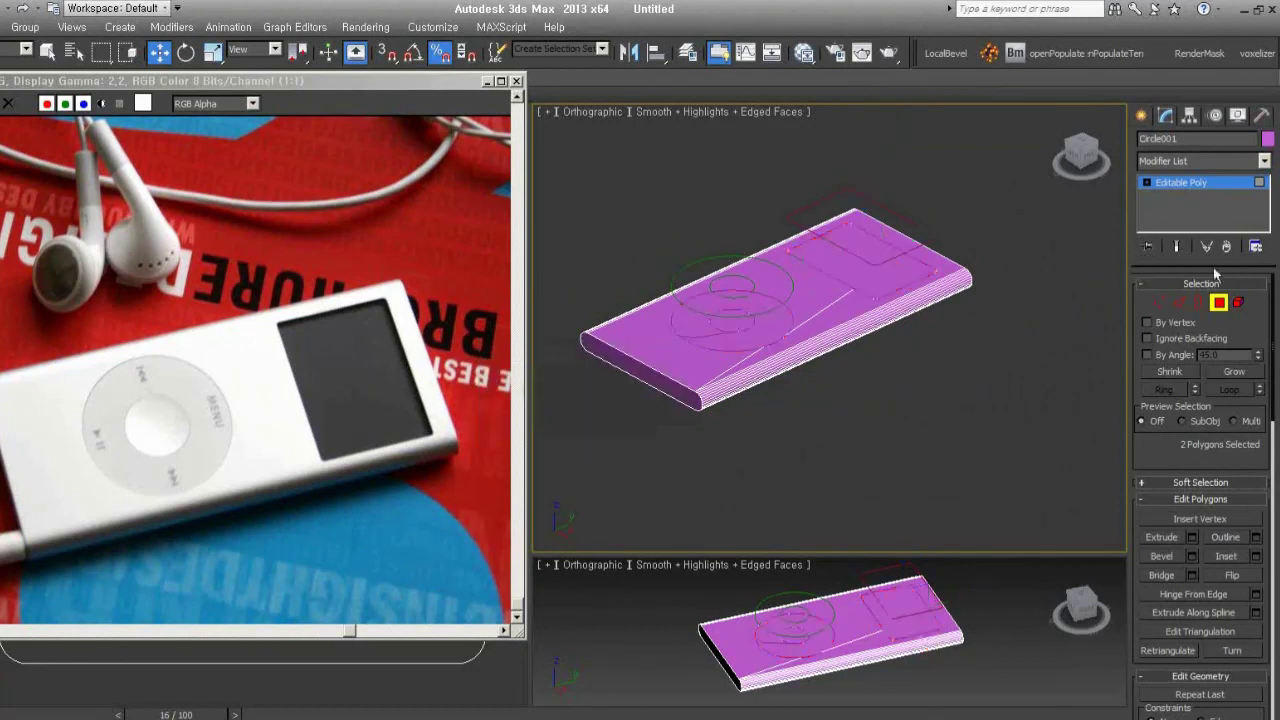
left_click(1017, 345)
left_click(888, 266)
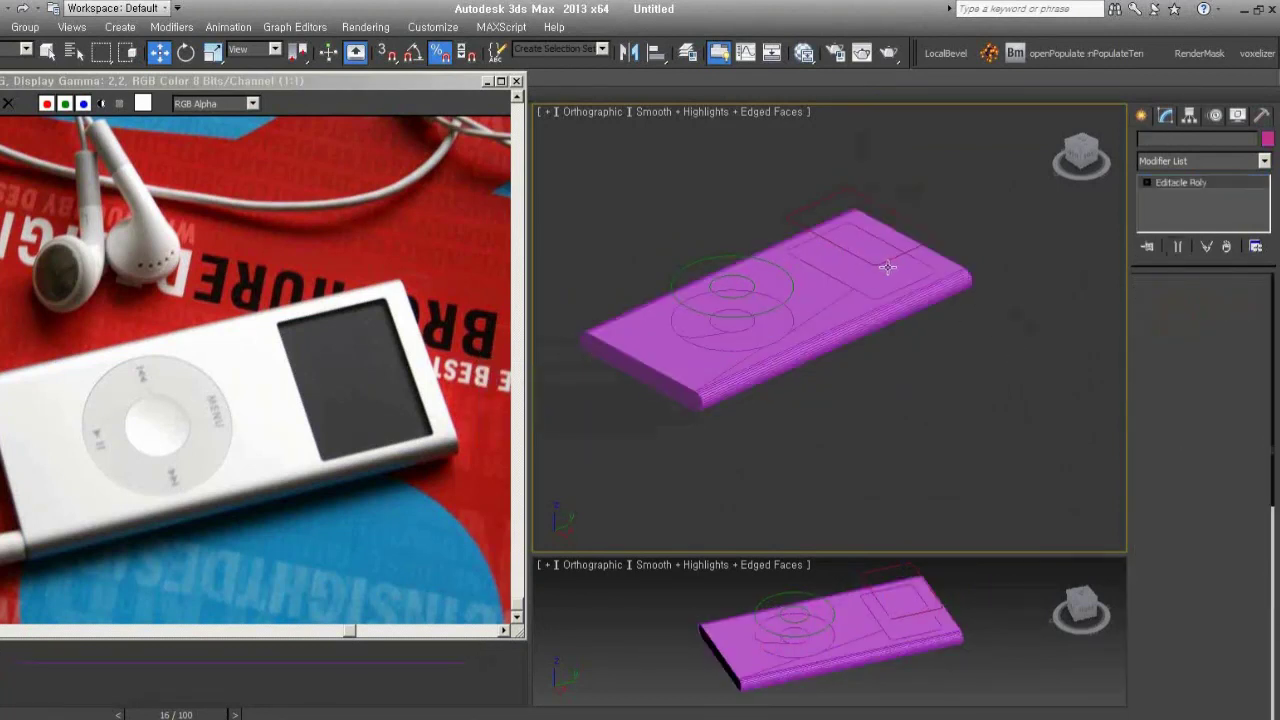
left_click(1268, 139)
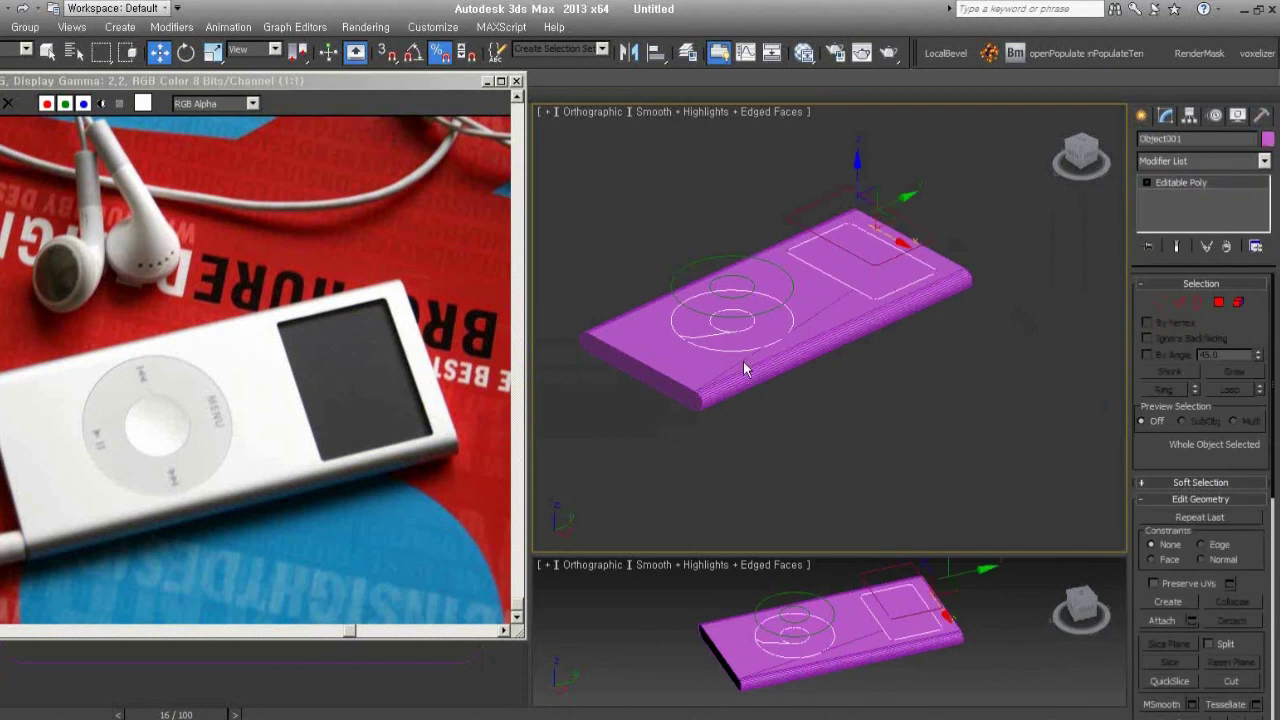
Colour Object001 dark grey and the iPod body light grey
left_click(452, 362)
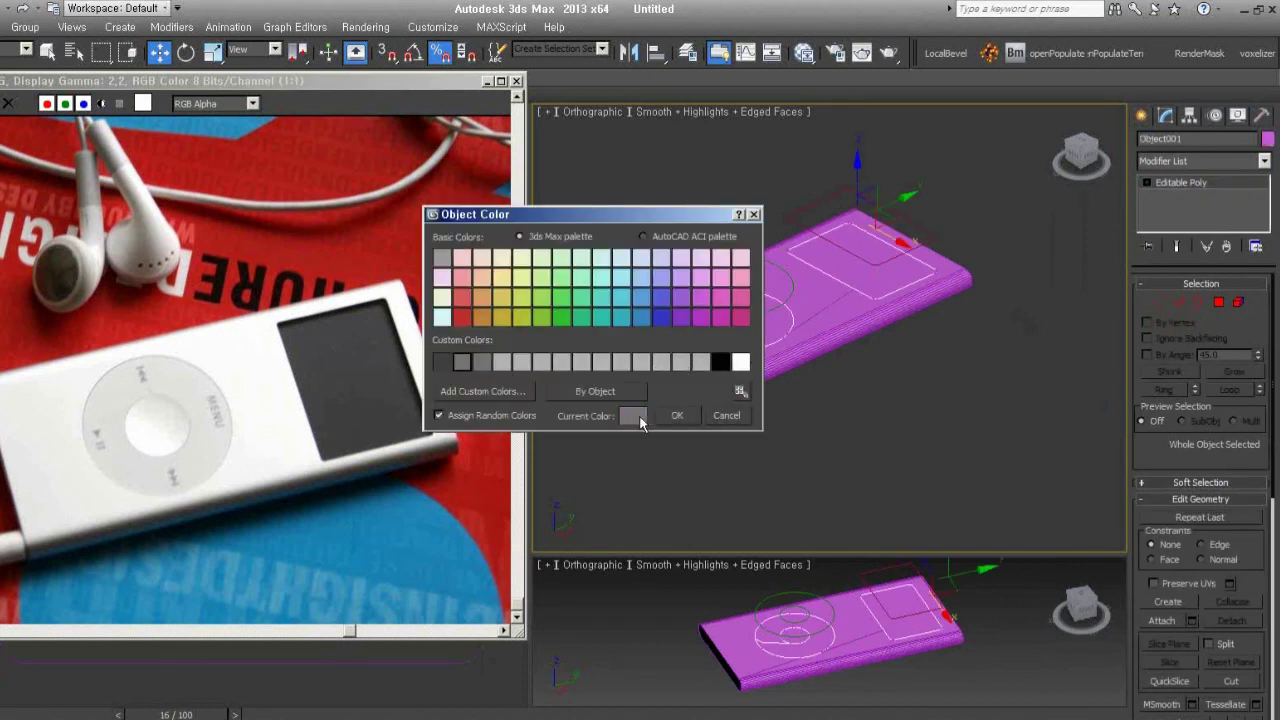
left_click(677, 415)
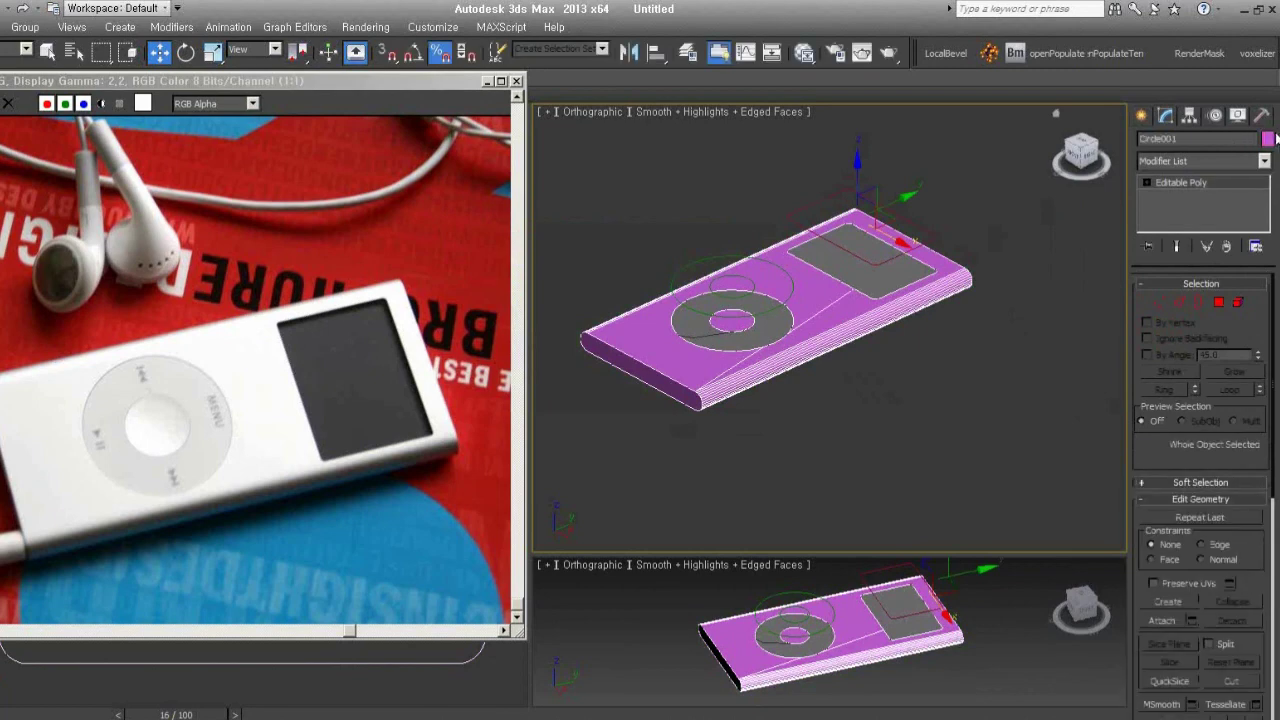
left_click(1268, 139)
left_click(510, 361)
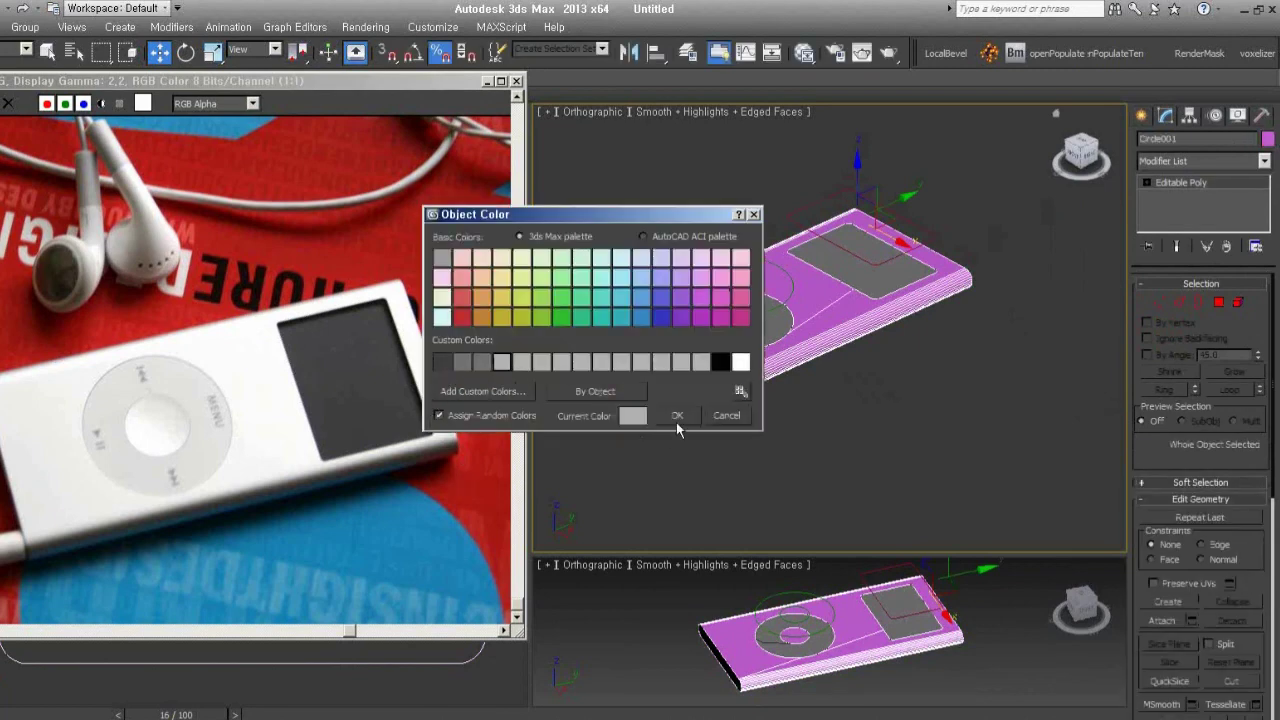
left_click(677, 415)
Orbit and pan the view to frame the finished grey iPod
left_click(835, 433)
mouse_move(835, 433)
middle_mouse_down("alt")
mouse_move(748, 345)
mouse_move(824, 365)
mouse_move(811, 372)
middle_mouse_up("alt")
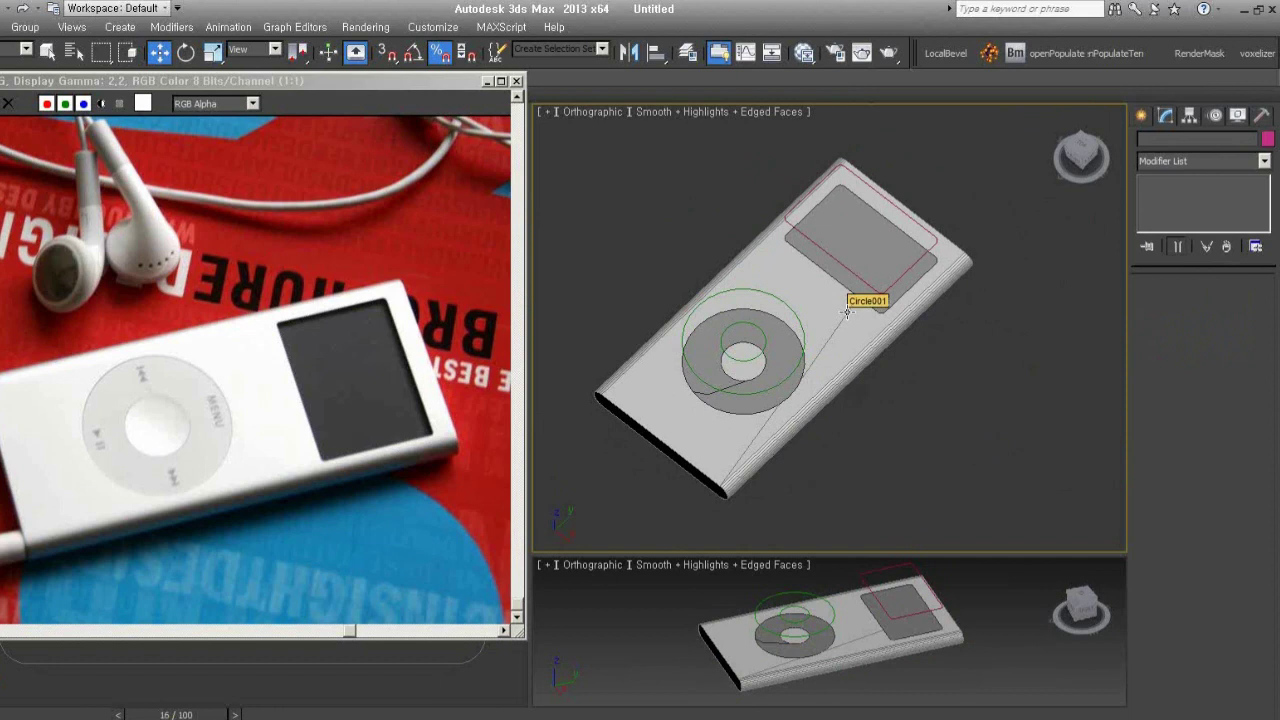
middle_click_drag(846, 312, 846, 335, "alt")
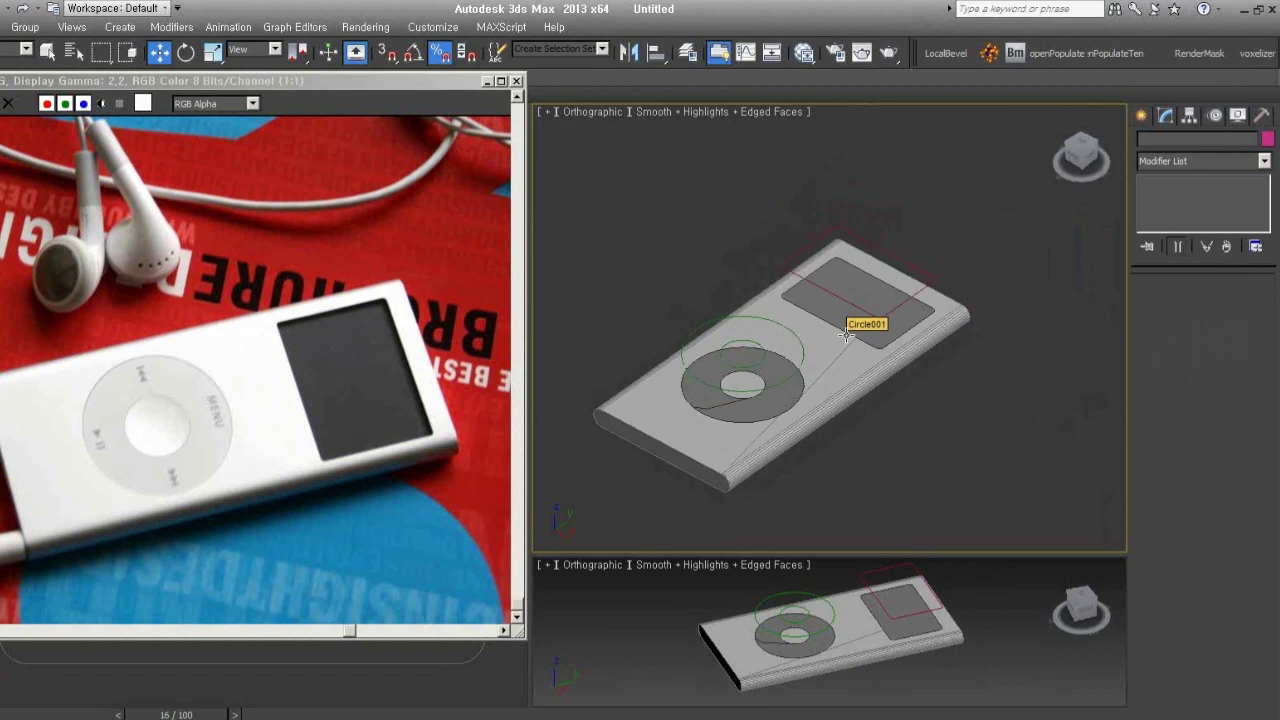
middle_click_drag(786, 439, 818, 401)
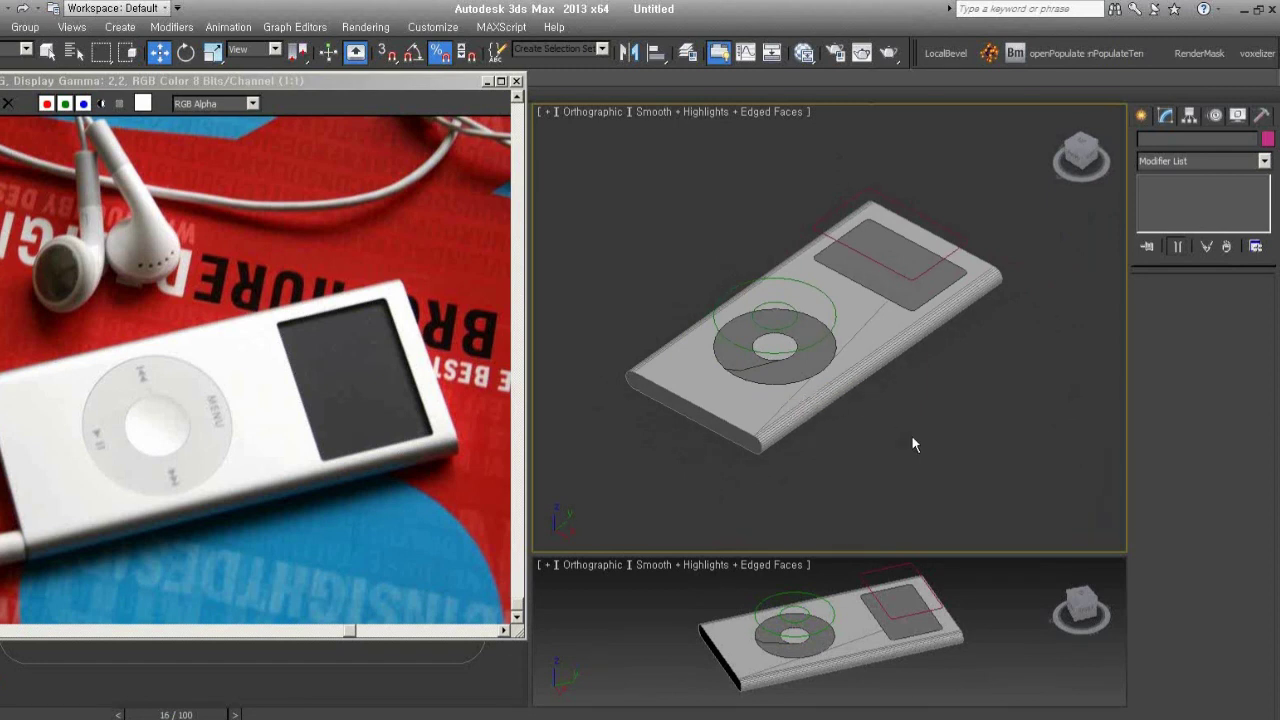
Close the reference photo window, reset to four equal viewports, and box-select the outline shapes
left_click(516, 81)
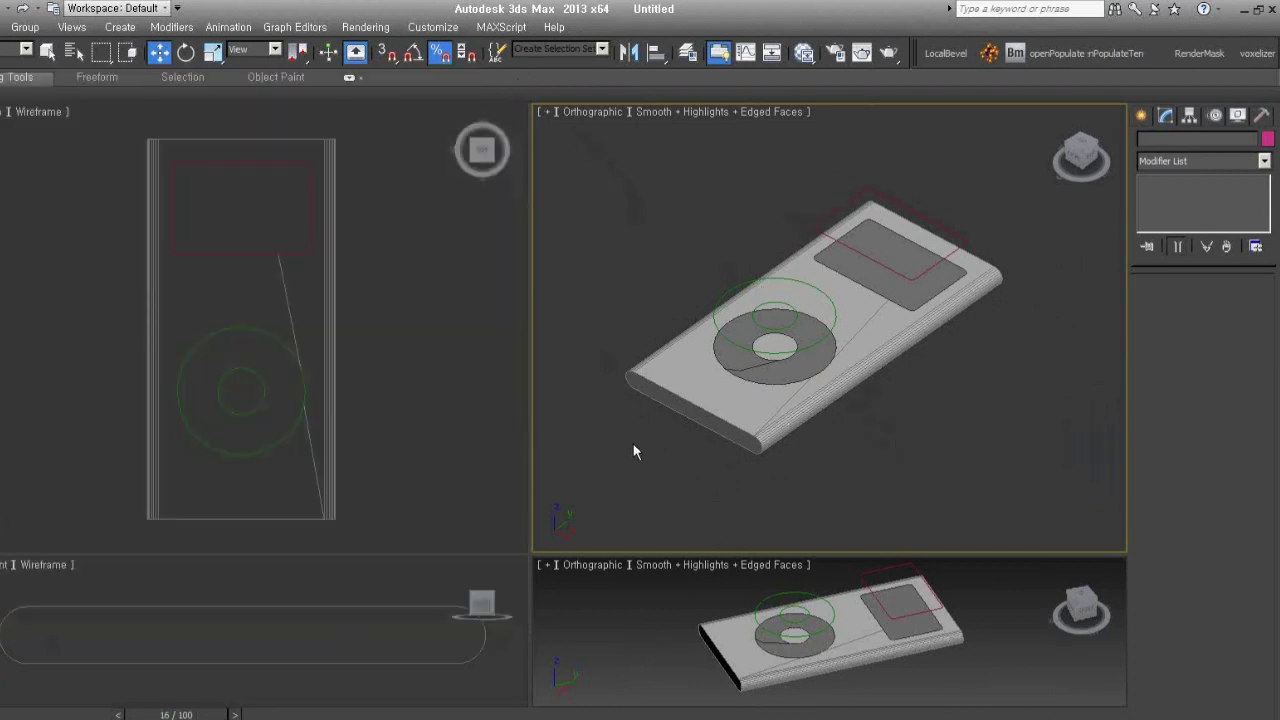
right_click(532, 552)
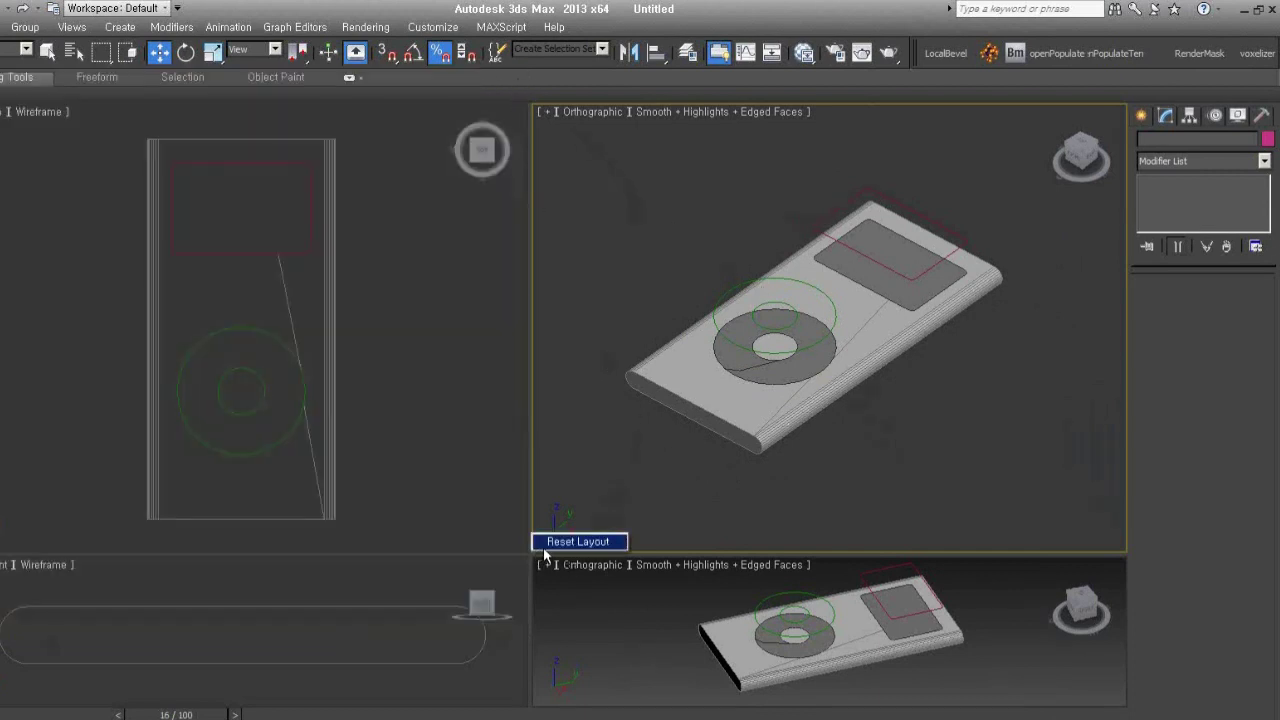
left_click(559, 535)
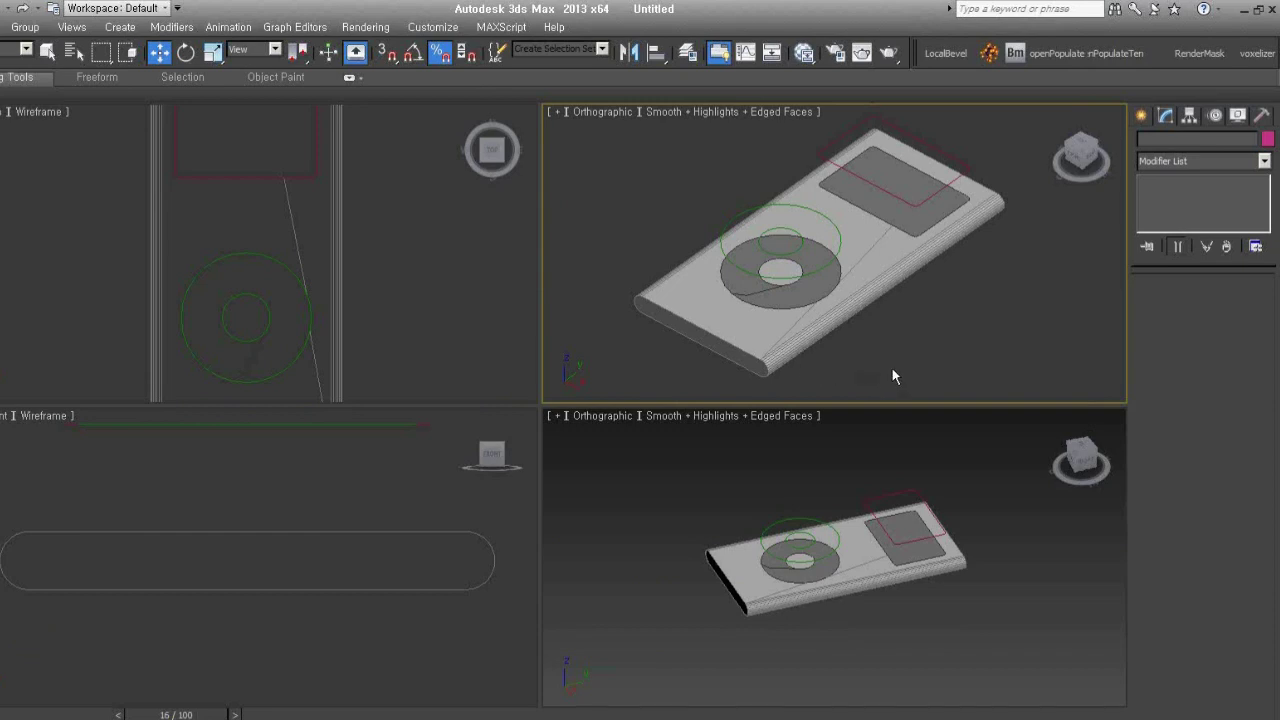
middle_click_drag(909, 352, 897, 368)
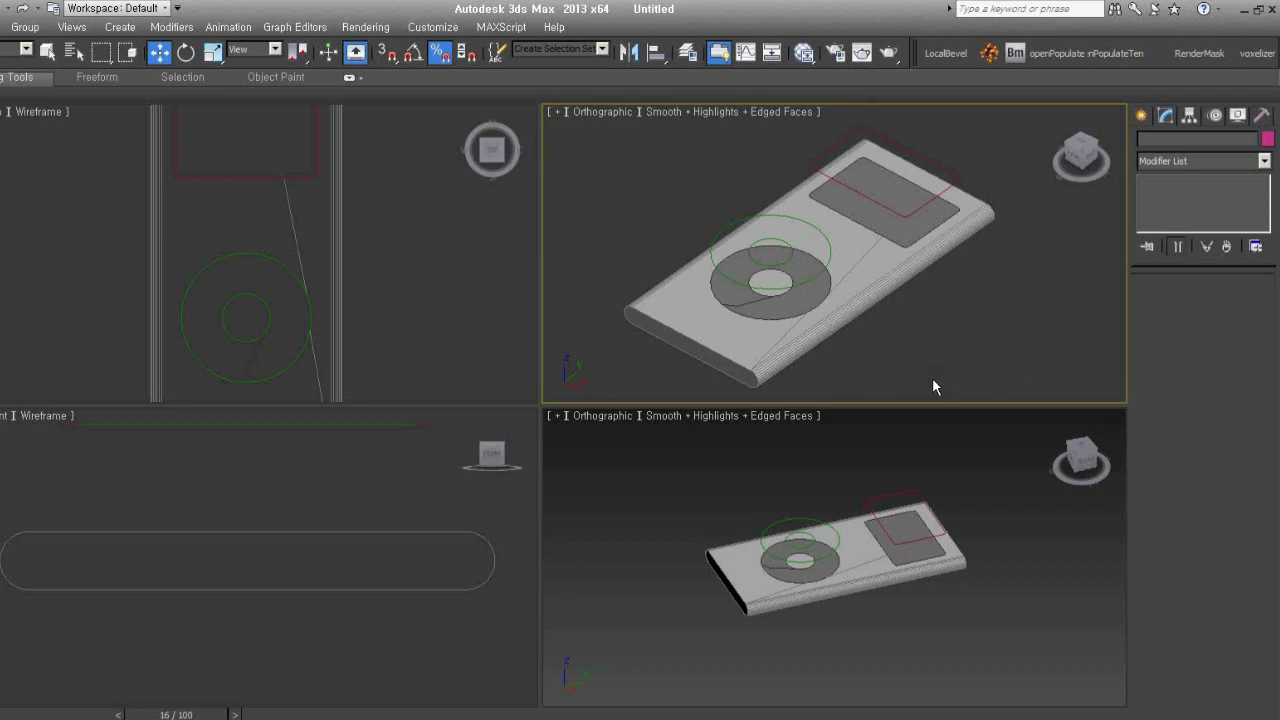
left_click_drag(935, 385, 656, 172)
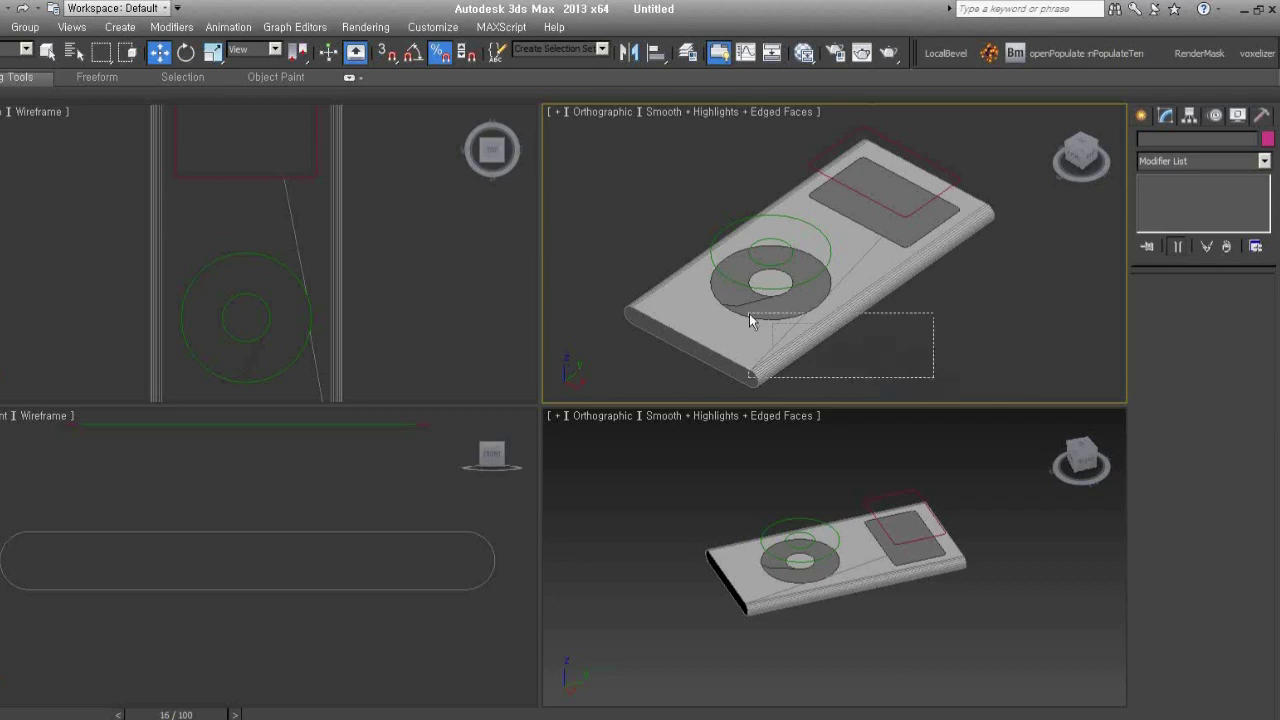